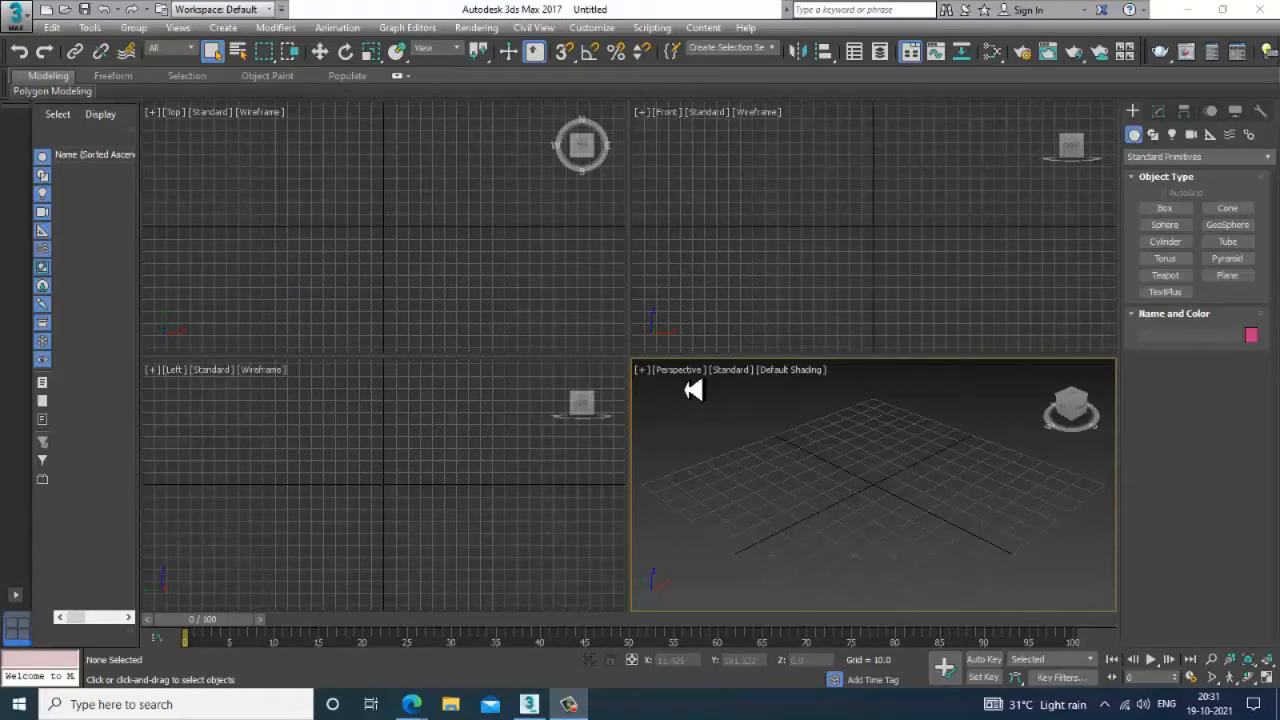
left_click(754, 263)
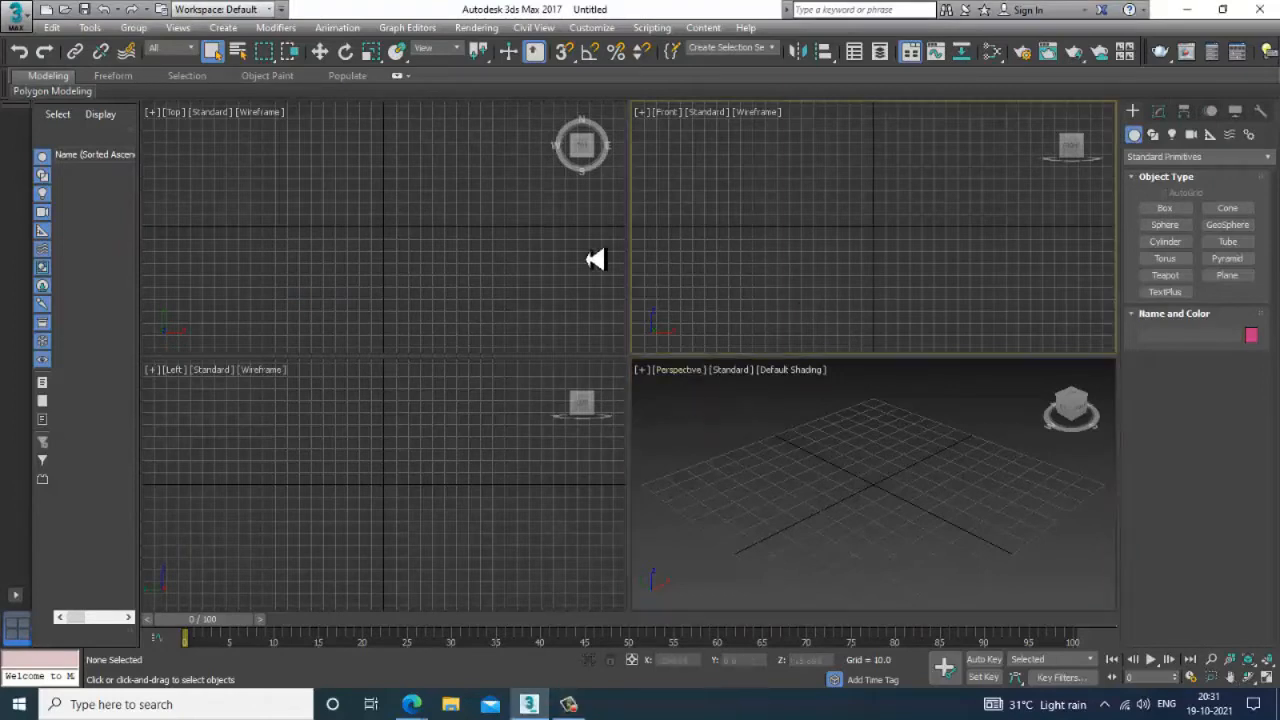
left_click(594, 257)
left_click(501, 471)
left_click(906, 510)
left_click(820, 297)
left_click(335, 291)
left_click(394, 560)
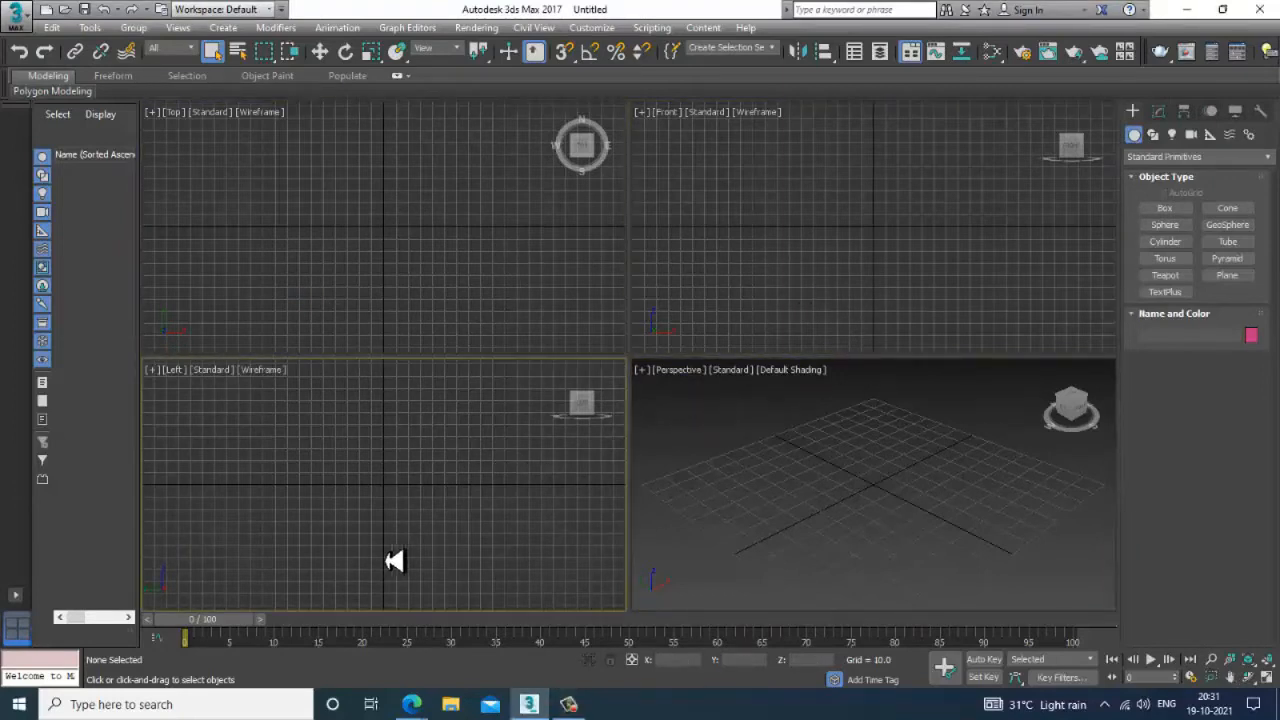
left_click(816, 561)
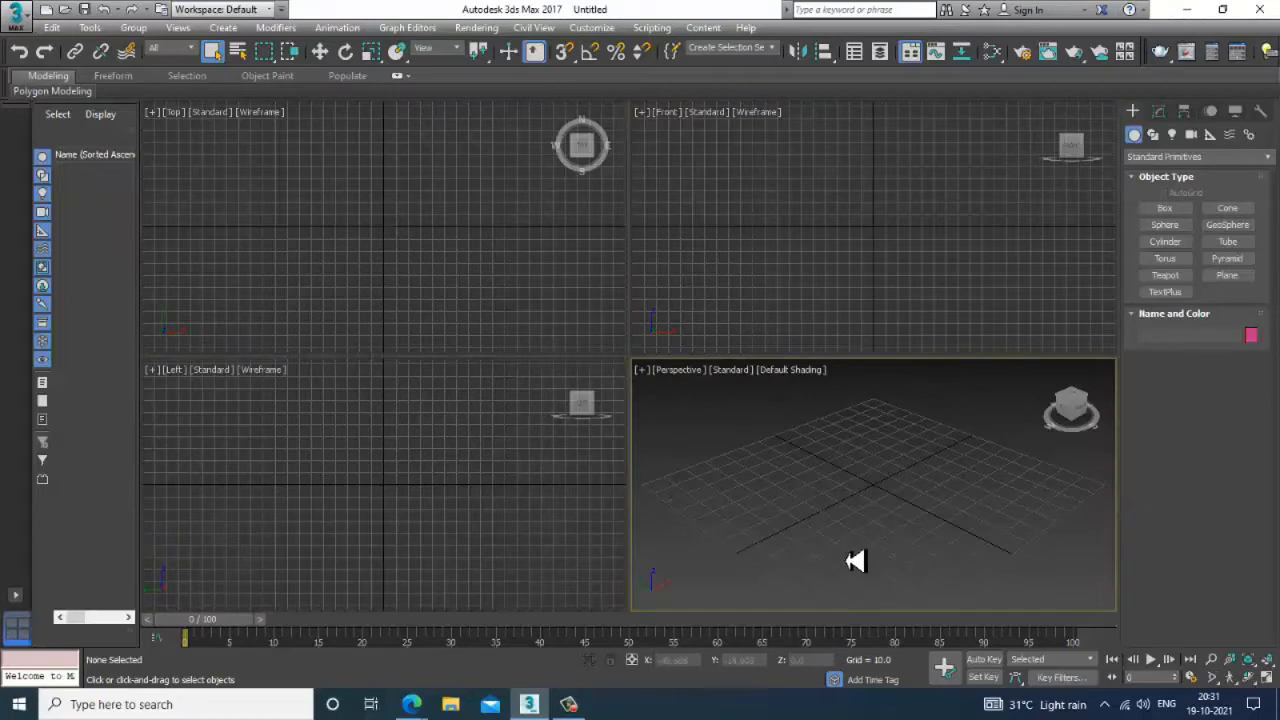
- Open the red cinema seat reference photo 7aa6c52e-58a3-4388-ac87-53dc9f6a7806.JPG from Downloads in the image file viewer
left_click(476, 27)
left_click(533, 488)
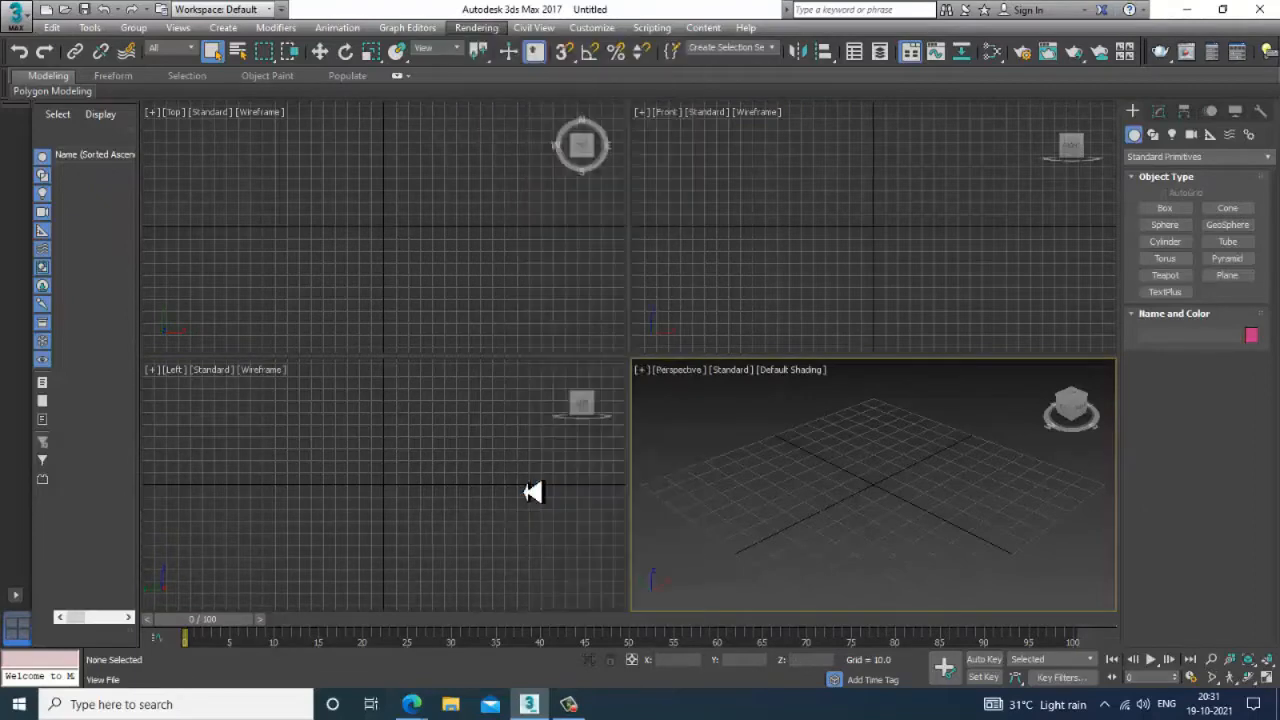
left_click(500, 289)
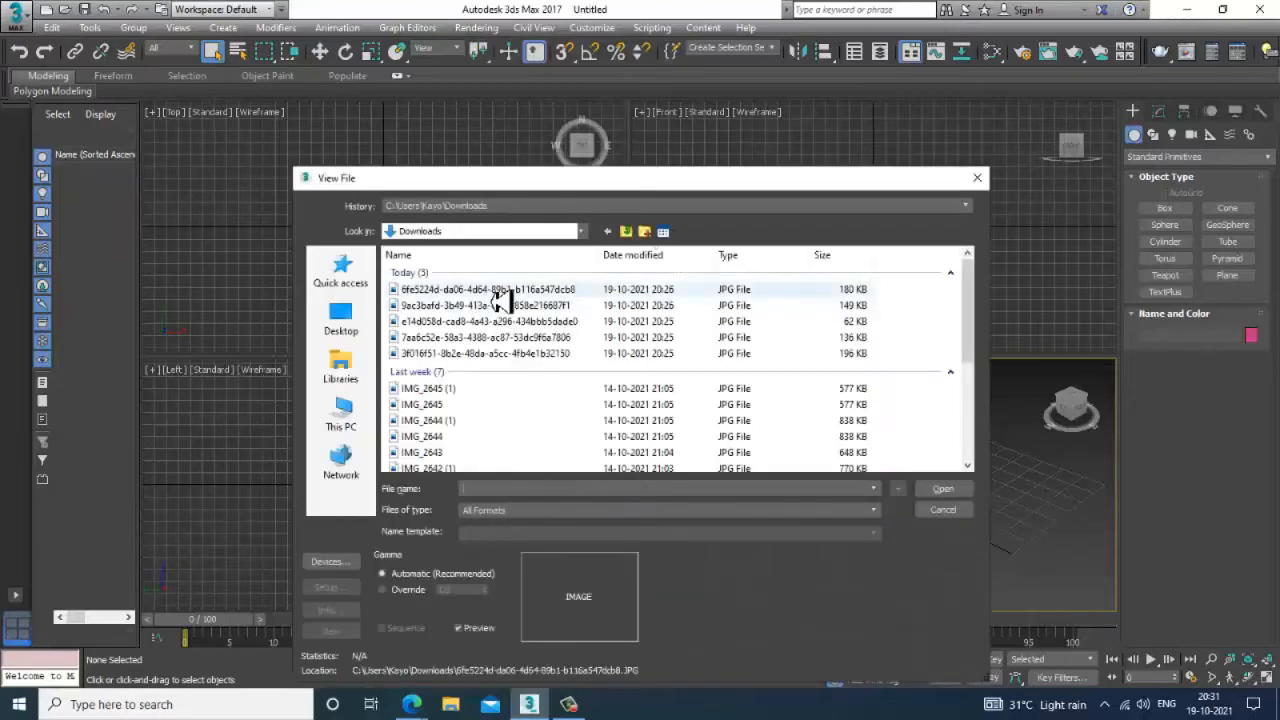
left_click(505, 306)
left_click(517, 354)
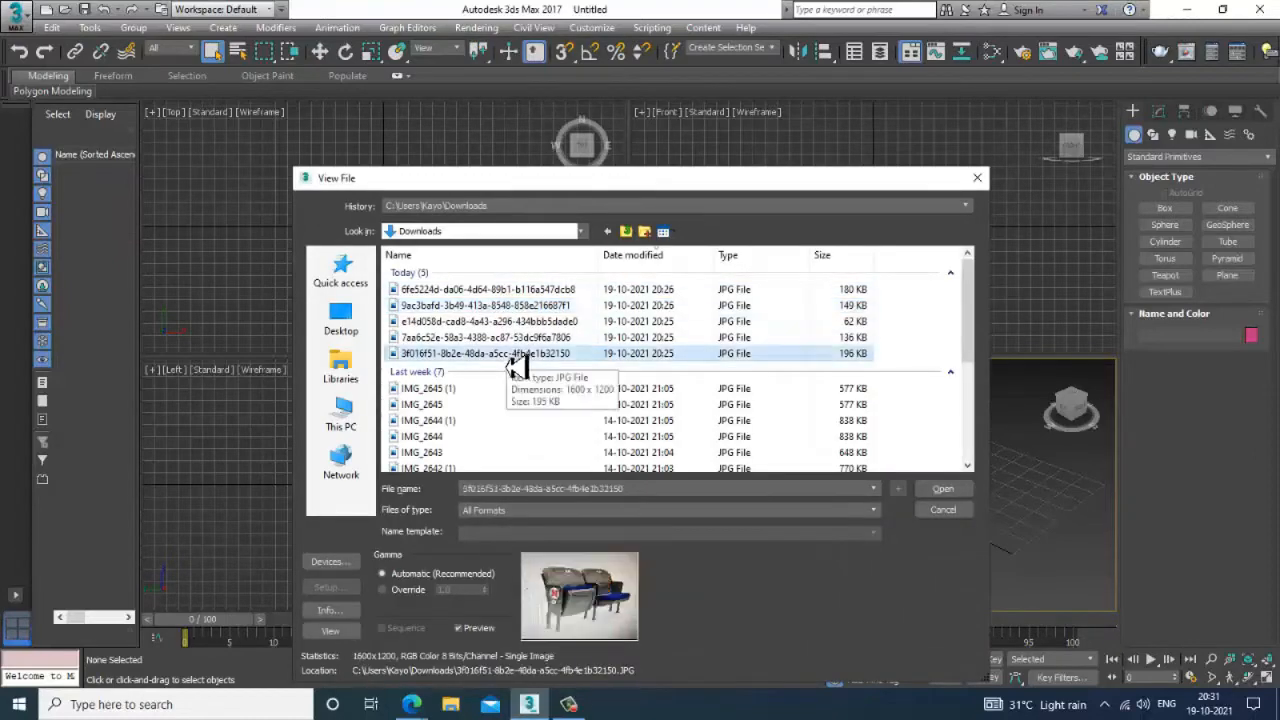
left_click(521, 337)
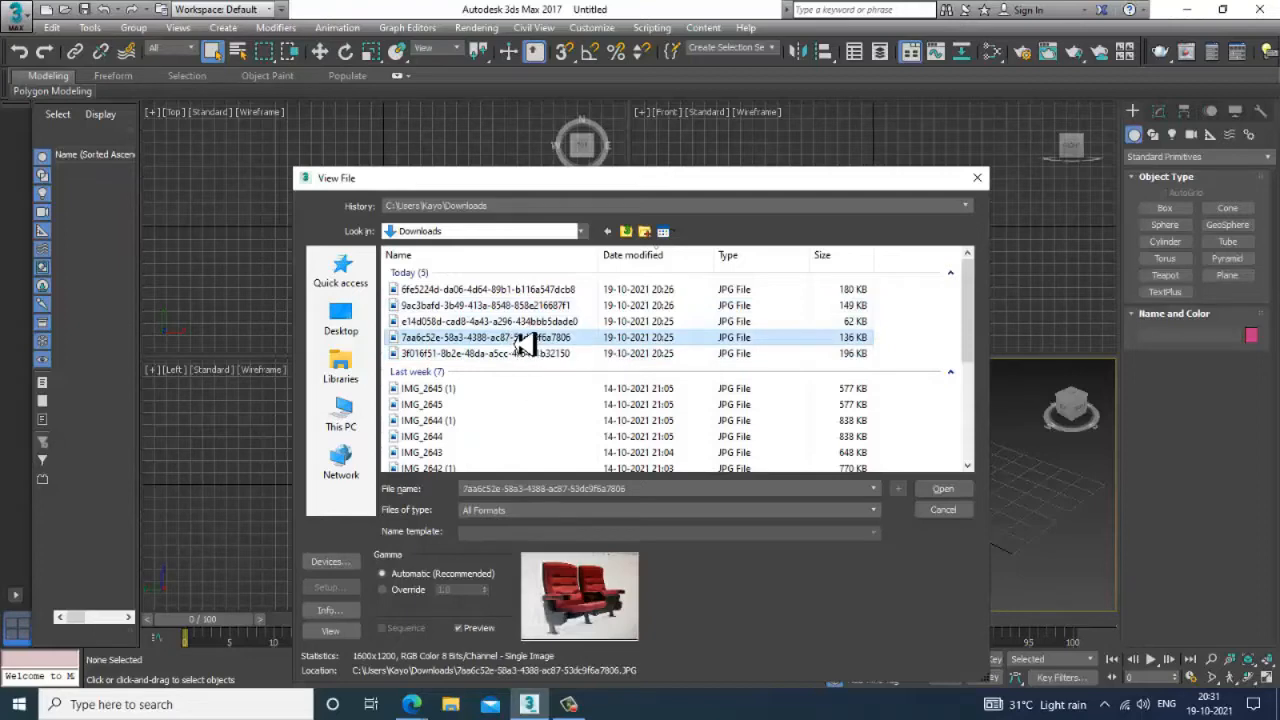
double_click(524, 340)
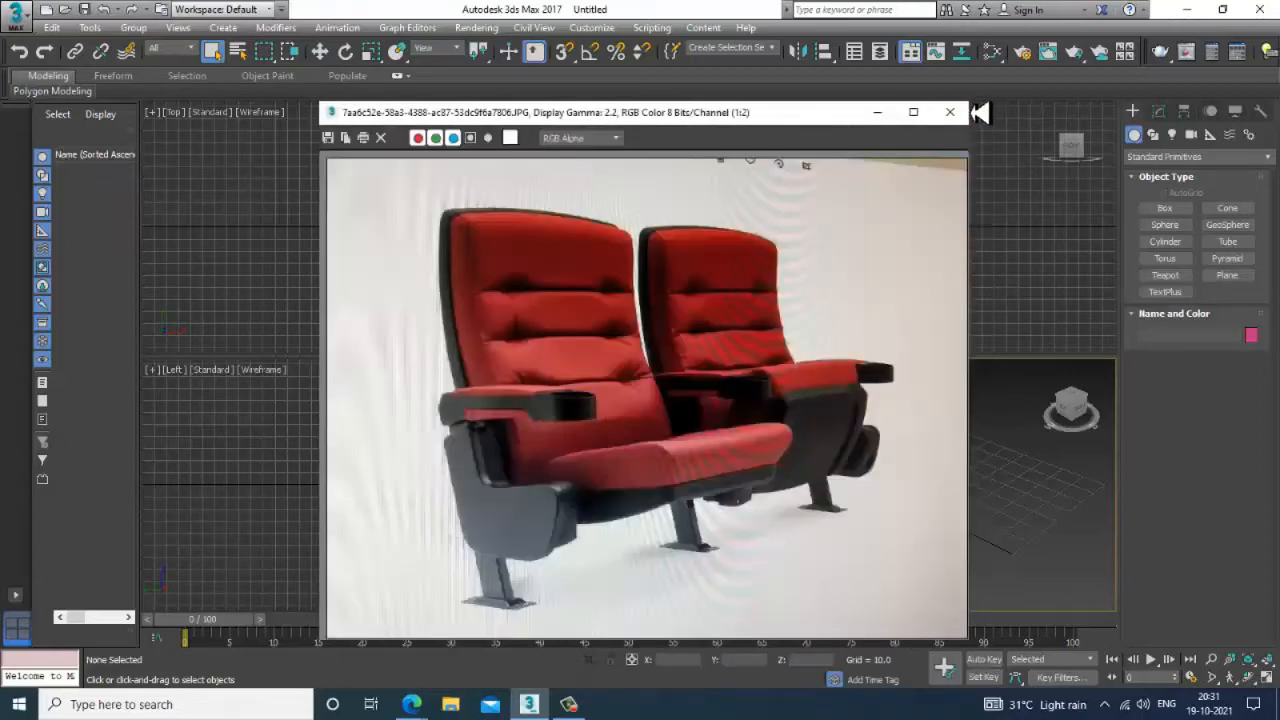
- Move the reference photo window aside, narrow it, and maximize the Perspective viewport beside it
left_click_drag(966, 103, 935, 153)
left_click_drag(648, 170, 283, 103)
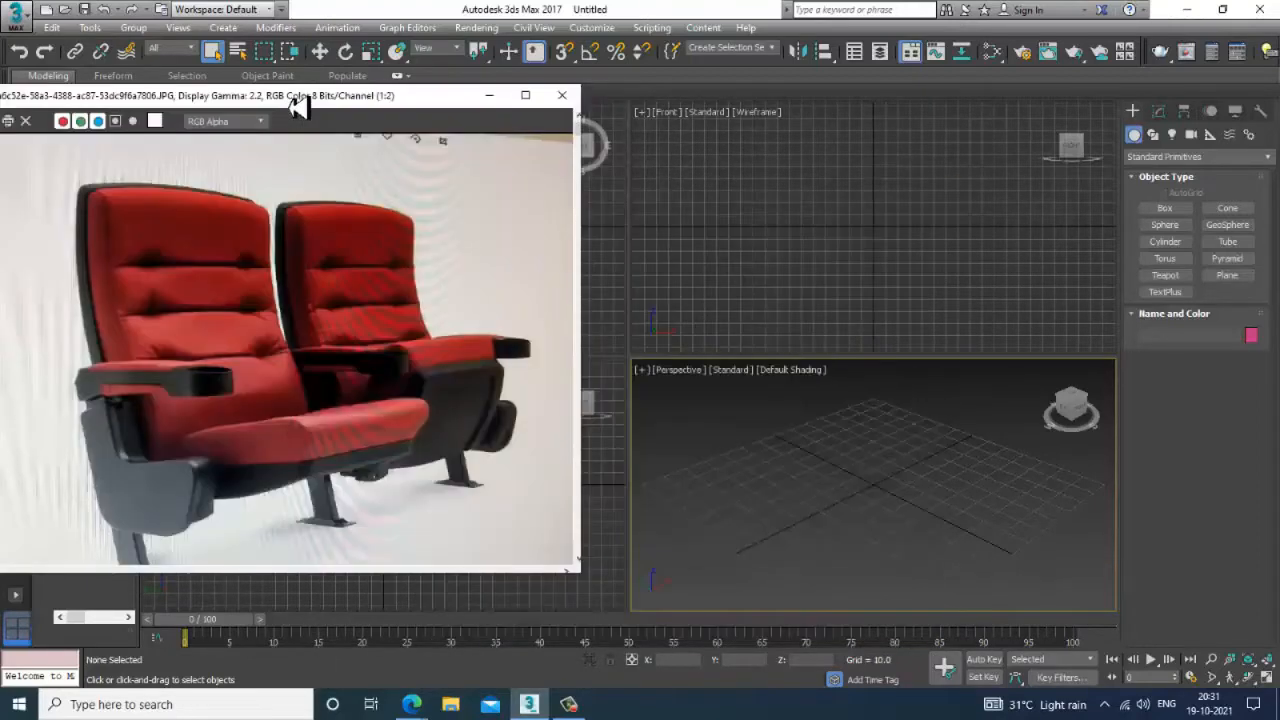
key("alt+w")
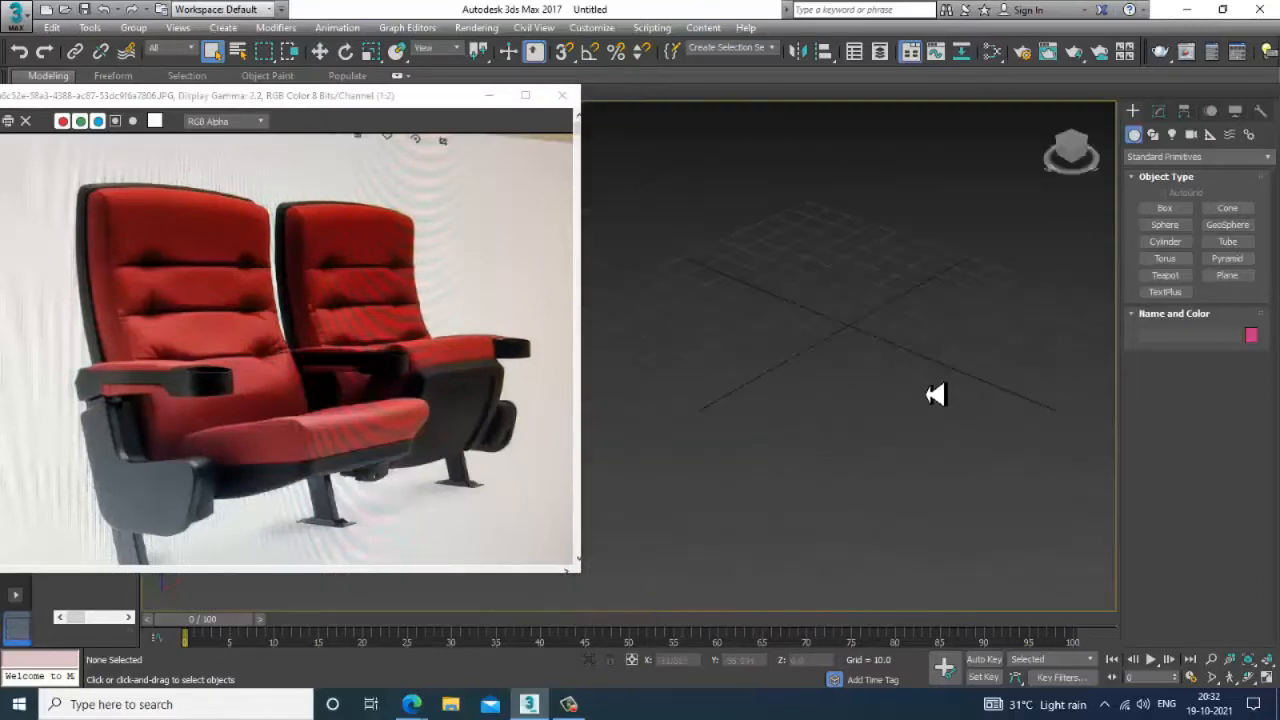
left_click_drag(593, 588, 489, 599)
- Create a large Plane on the ground grid in the Perspective viewport
left_click(1228, 275)
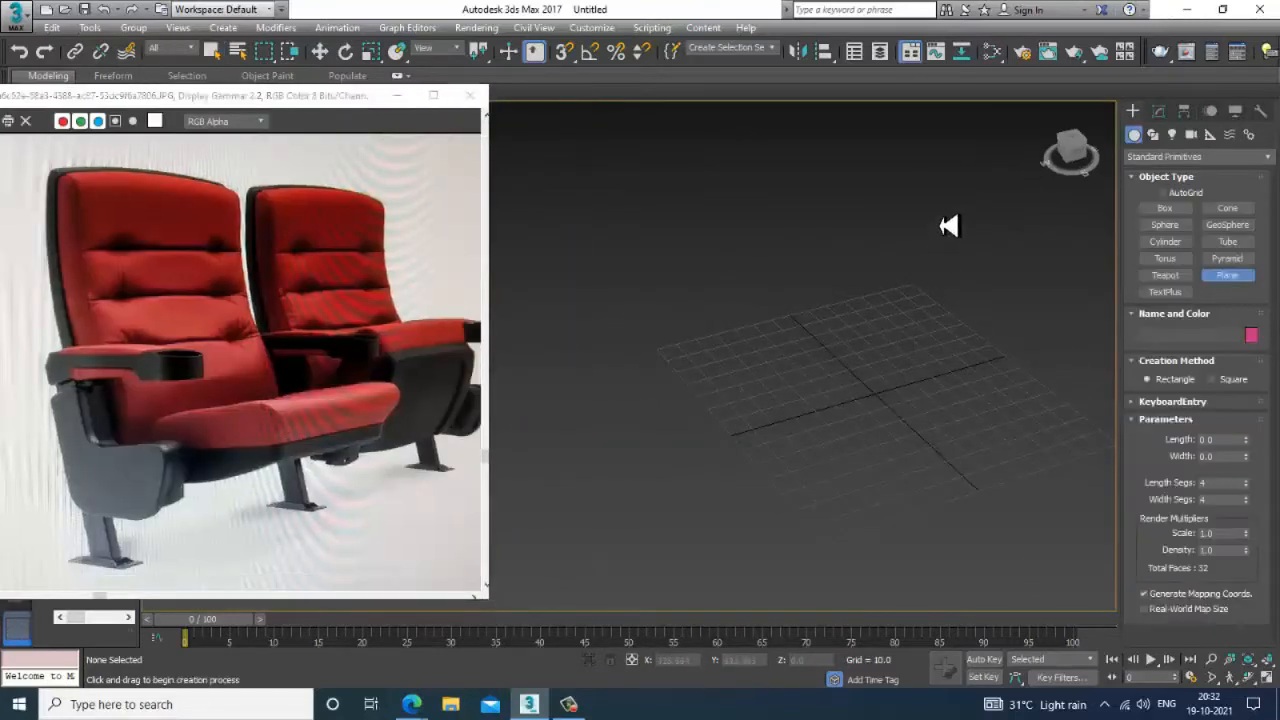
left_click_drag(940, 218, 752, 712)
key("w")
key("alt+w")
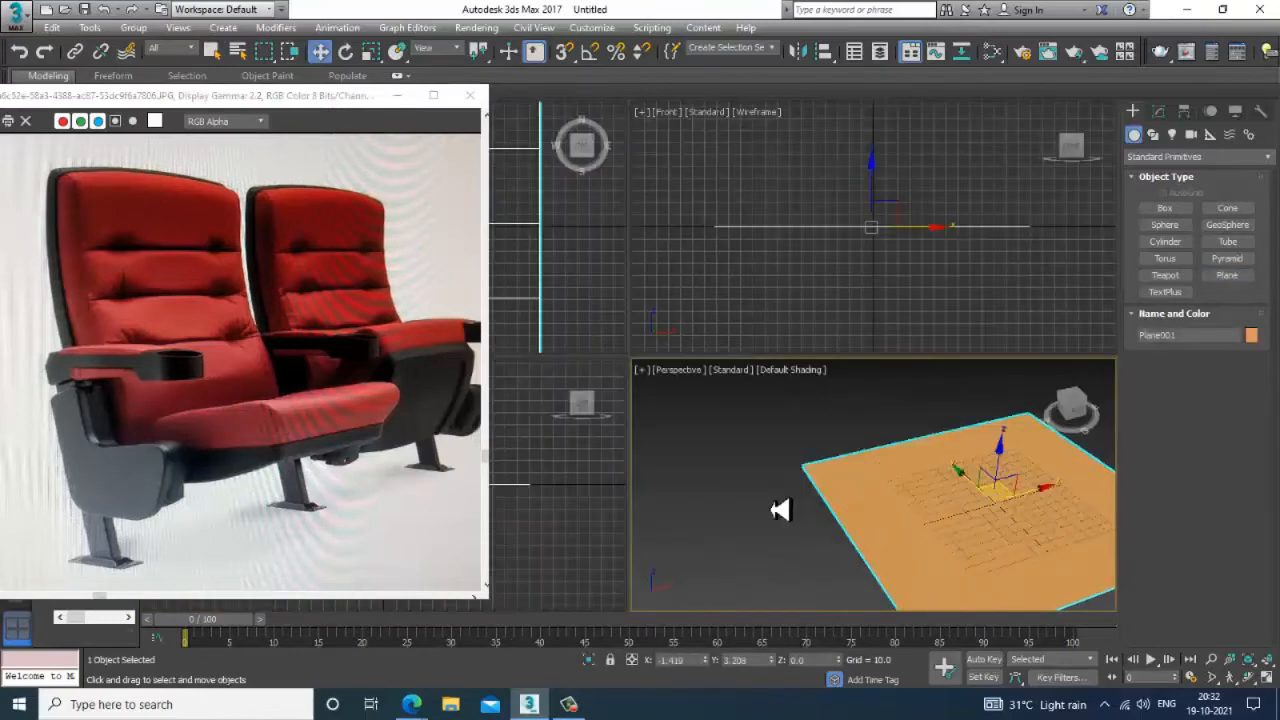
- In the maximized Left viewport, draw a closed six-point Line of the seat's L-shaped side profile, with a seat edge about 48 units long
right_click(851, 237)
key("alt+w")
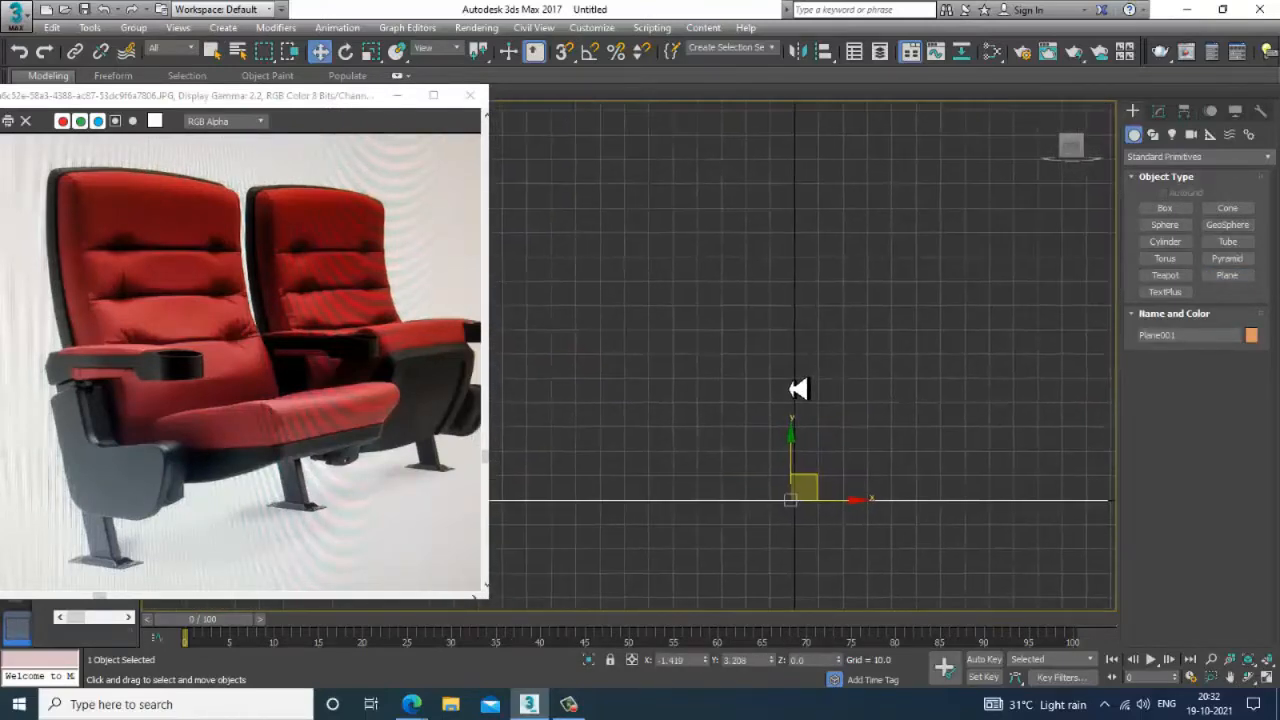
key("alt+w")
key("alt+w")
middle_click_drag(611, 425, 788, 505)
scroll(780, 498, "down", 3)
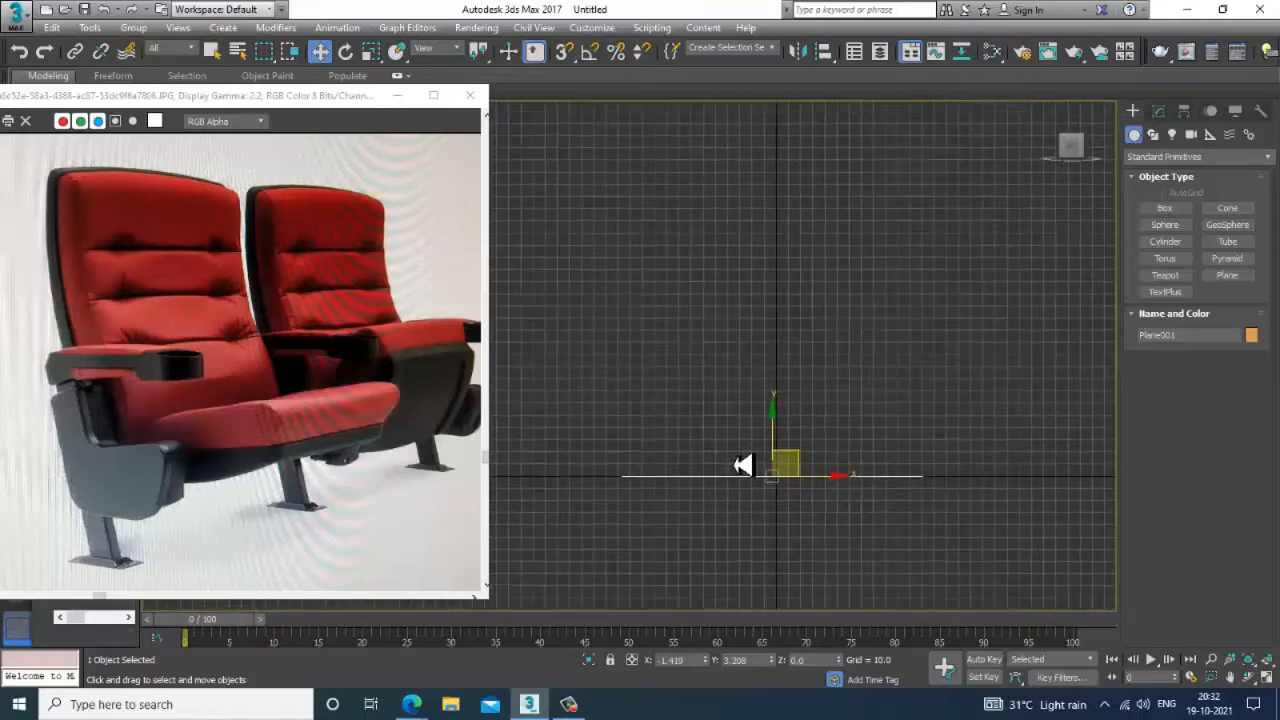
scroll(737, 462, "up", 3)
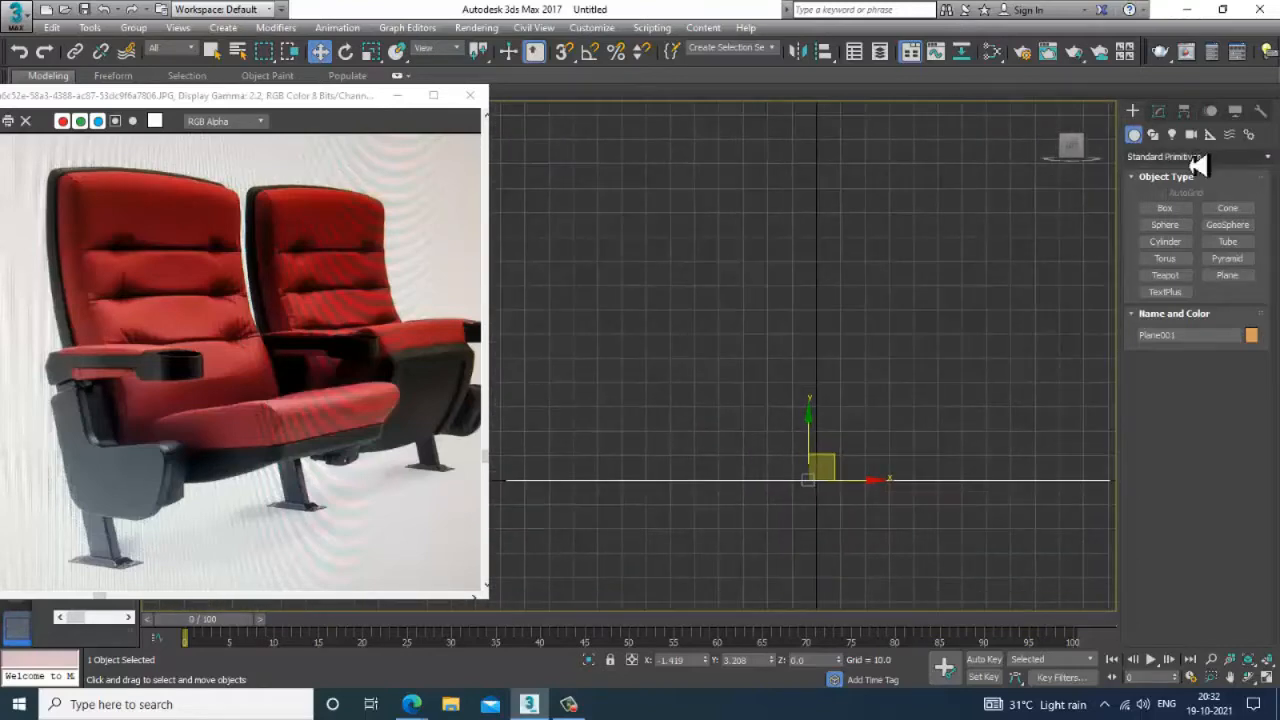
left_click(1153, 134)
left_click(1167, 222)
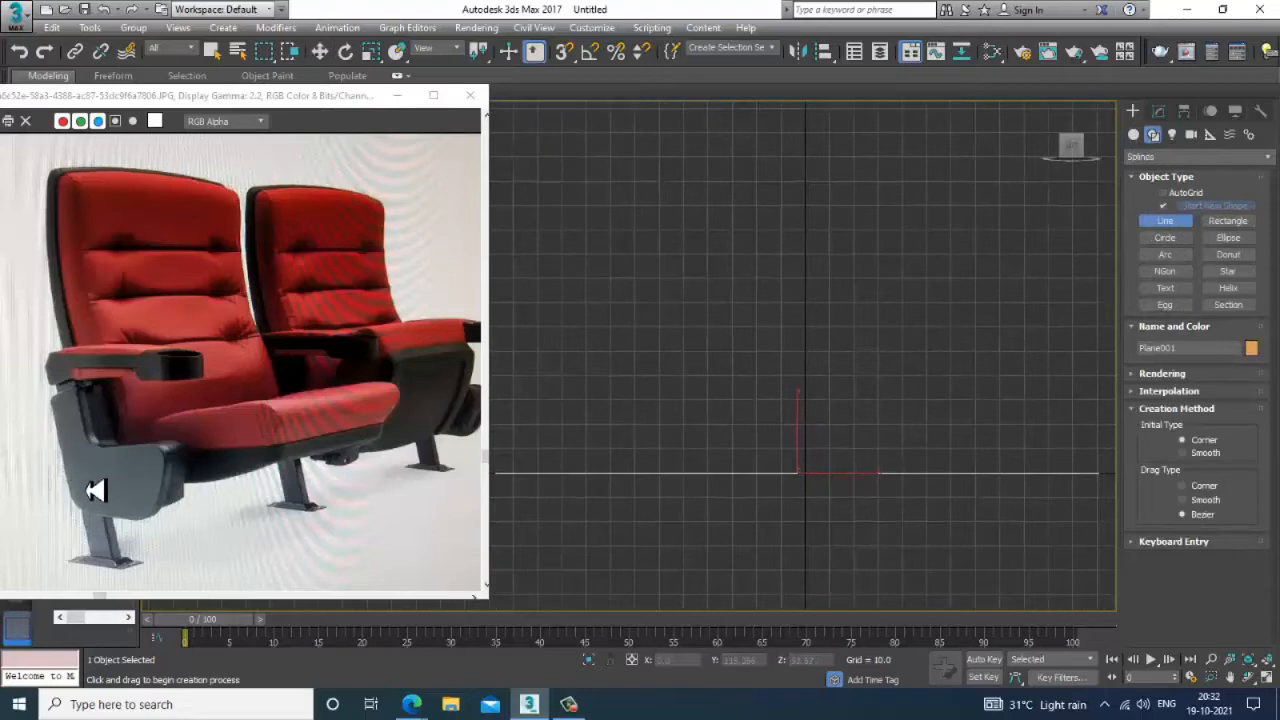
left_click(670, 345)
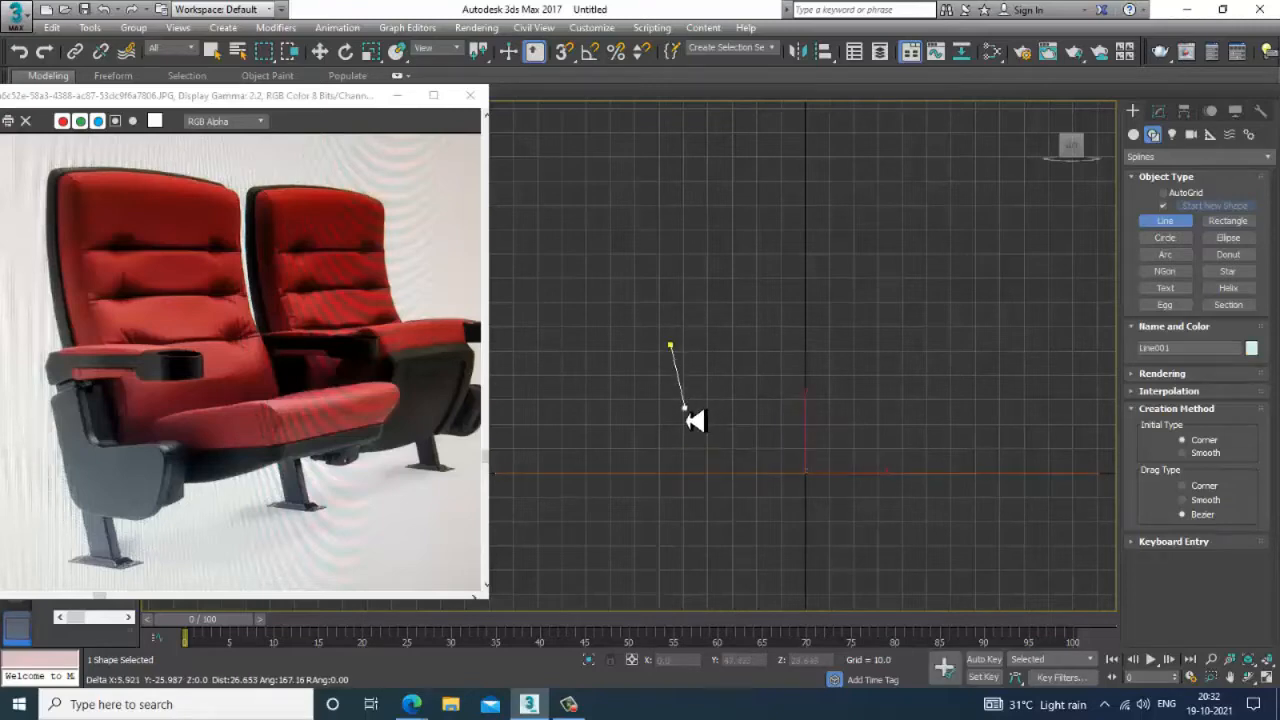
left_click(682, 408)
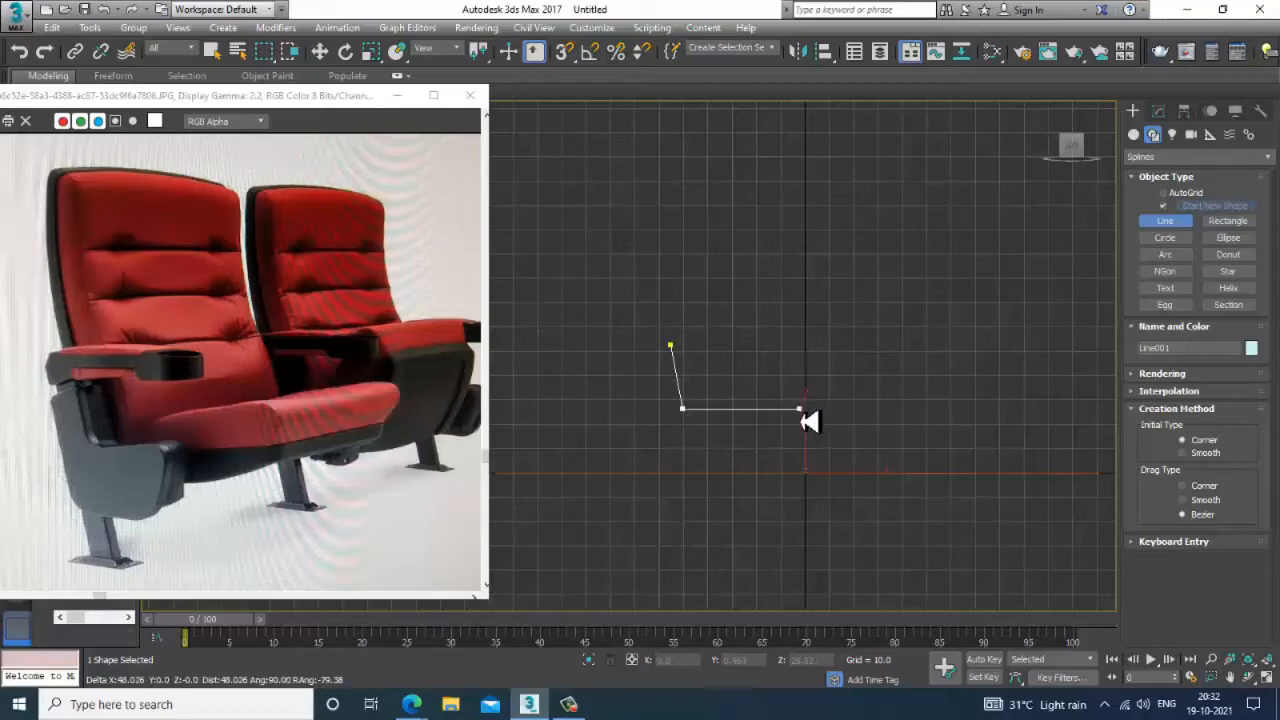
left_click(800, 410)
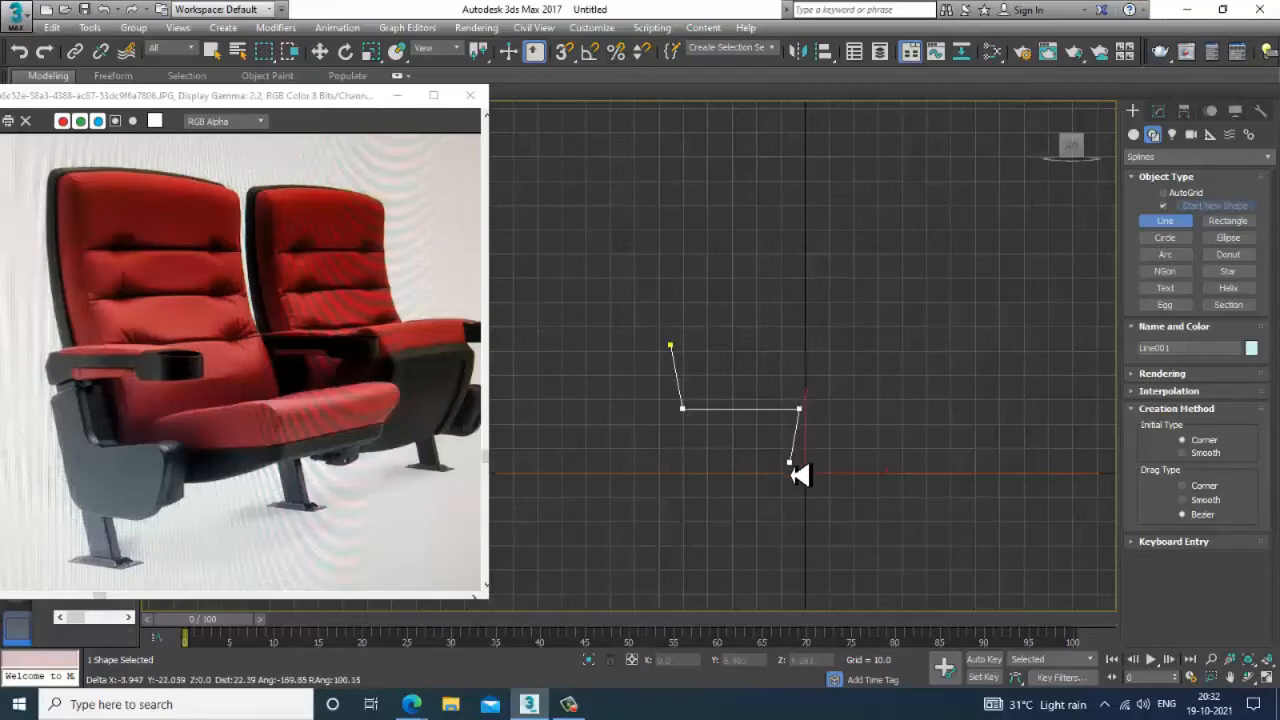
left_click(791, 462)
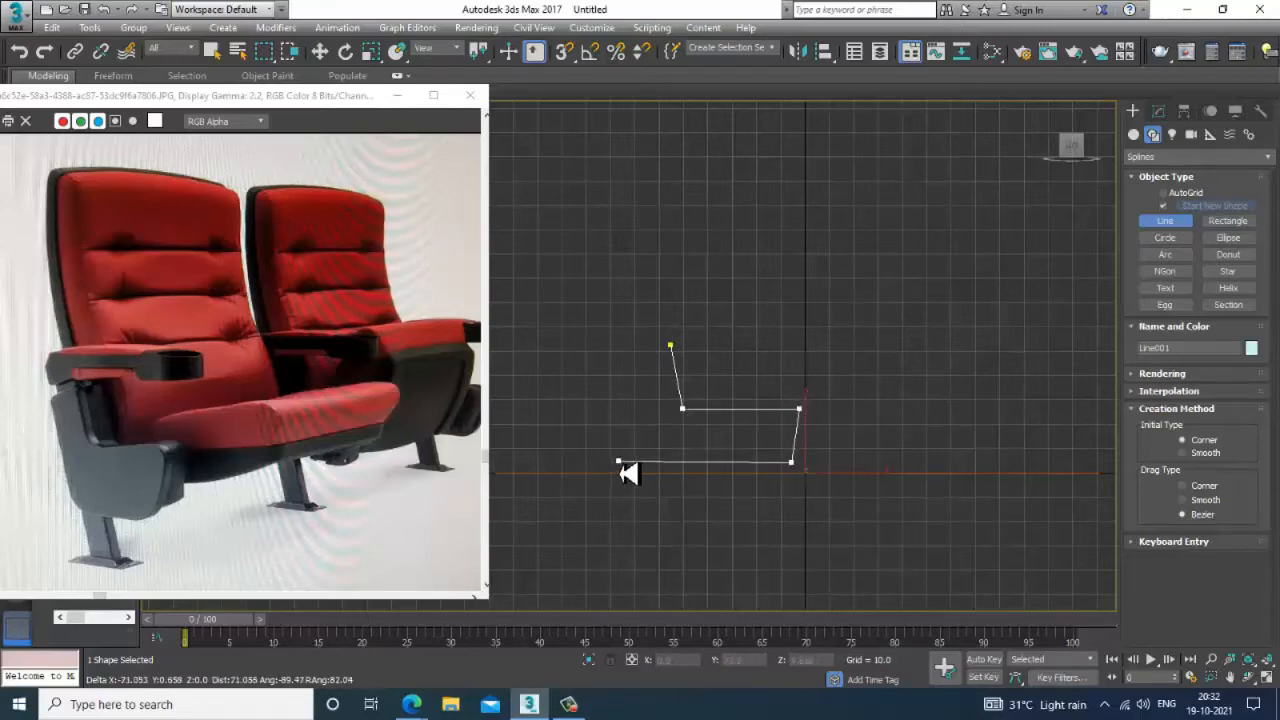
left_click(640, 463)
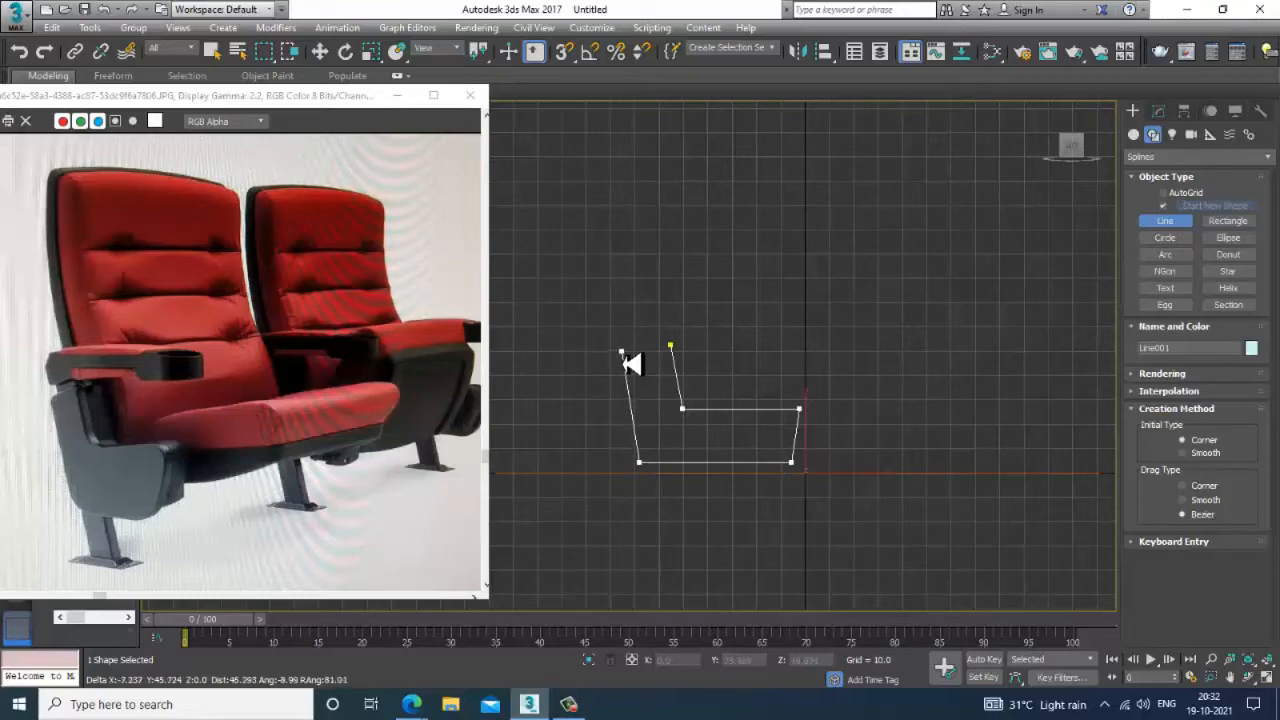
left_click(621, 352)
left_click(671, 347)
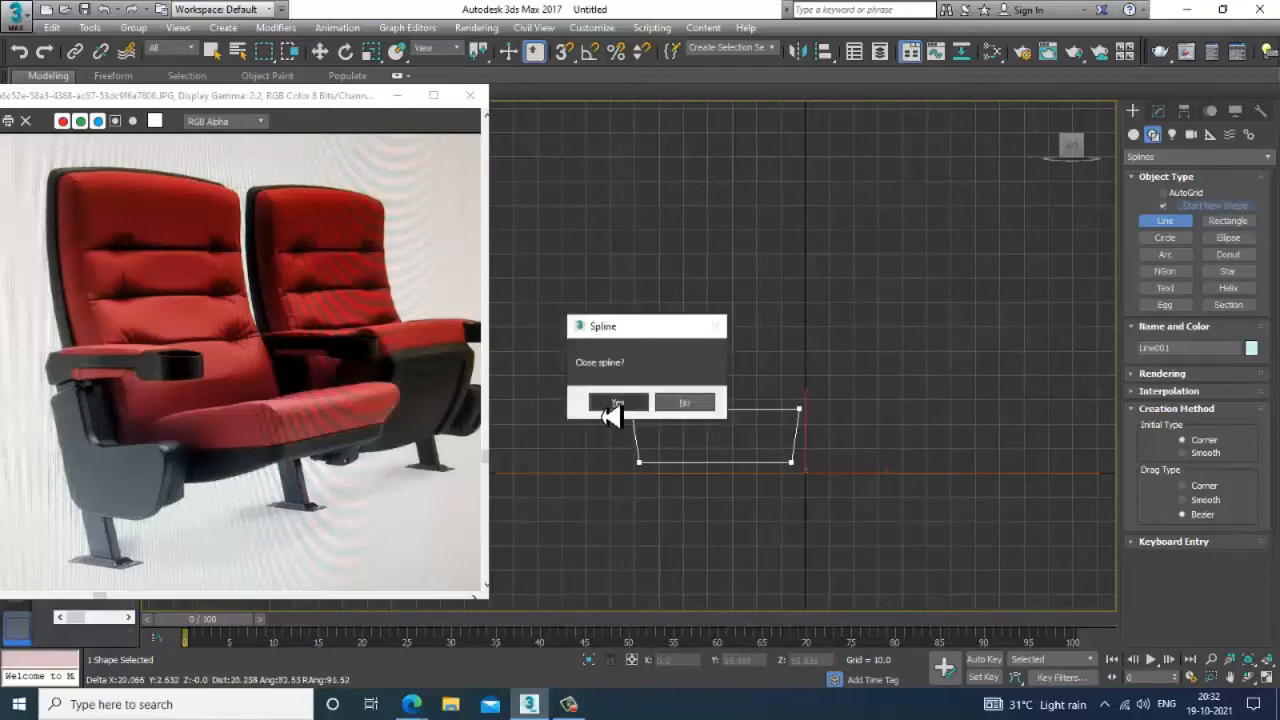
left_click(606, 402)
right_click(689, 414)
- Raise the two top vertices of the backrest profile slightly to make the back taller
scroll(706, 334, "up", 3)
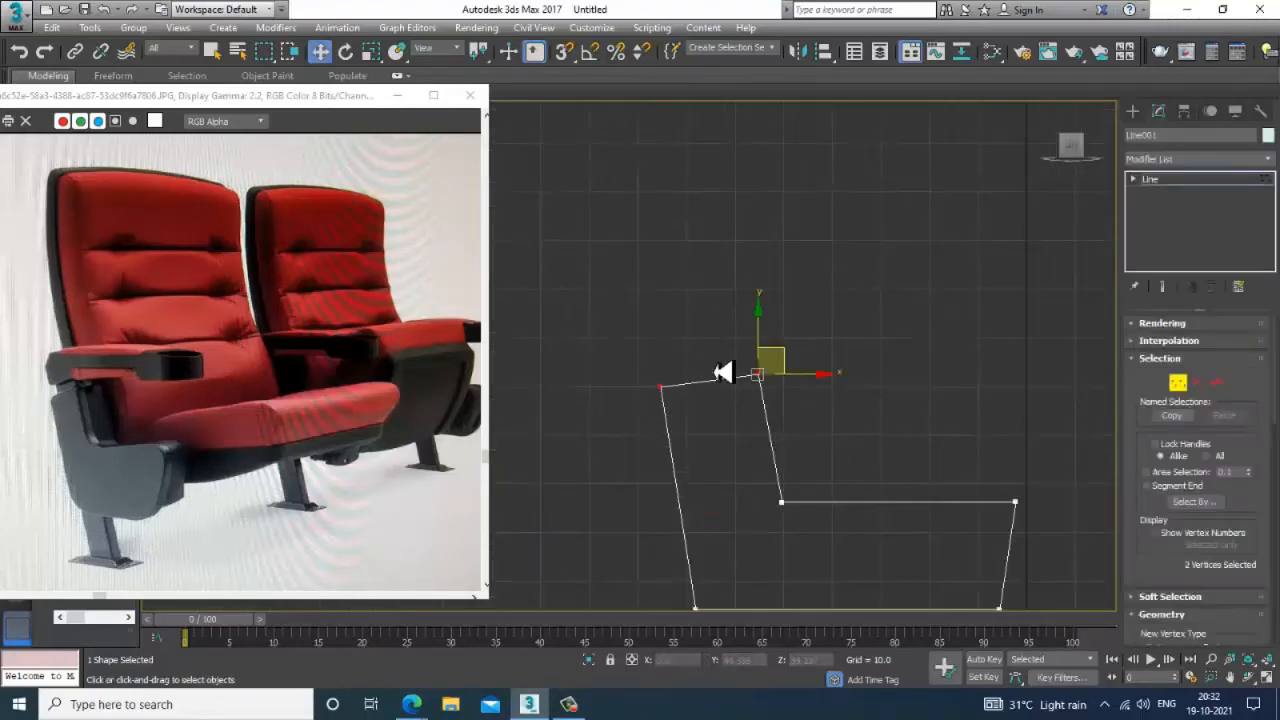
left_click_drag(766, 343, 766, 323)
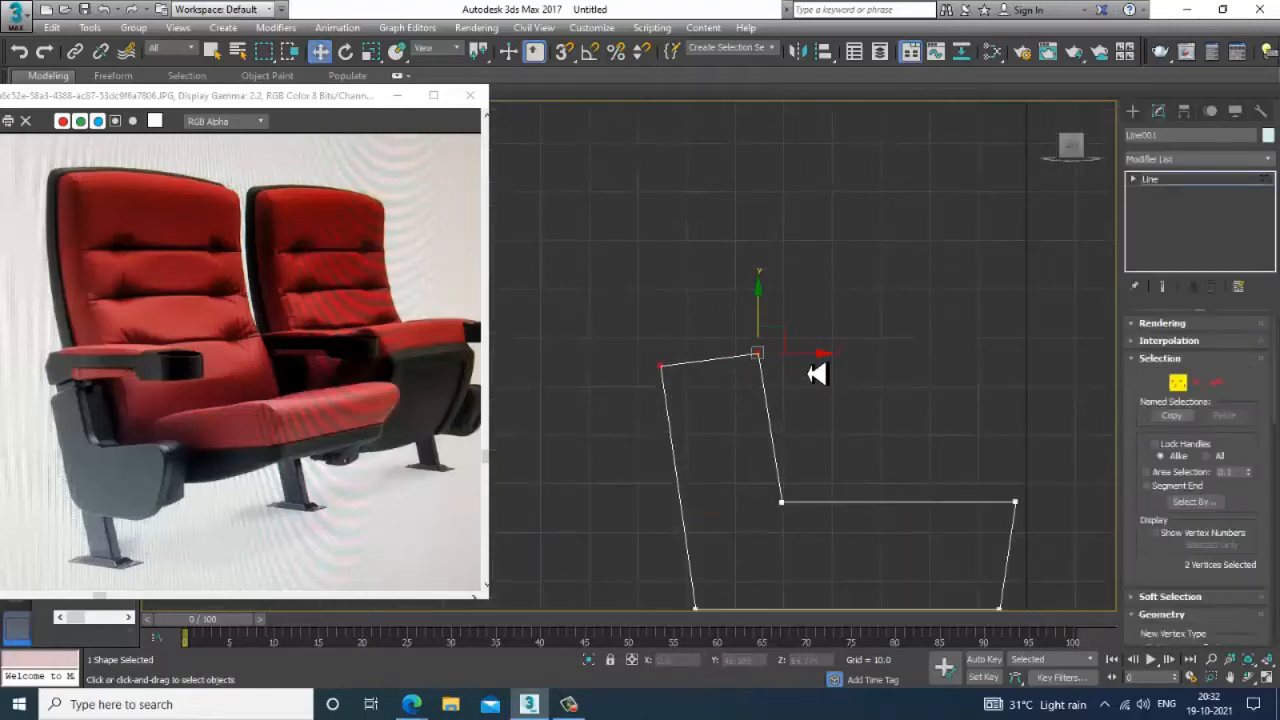
left_click_drag(812, 362, 807, 362)
middle_click_drag(802, 369, 774, 242)
key("1")
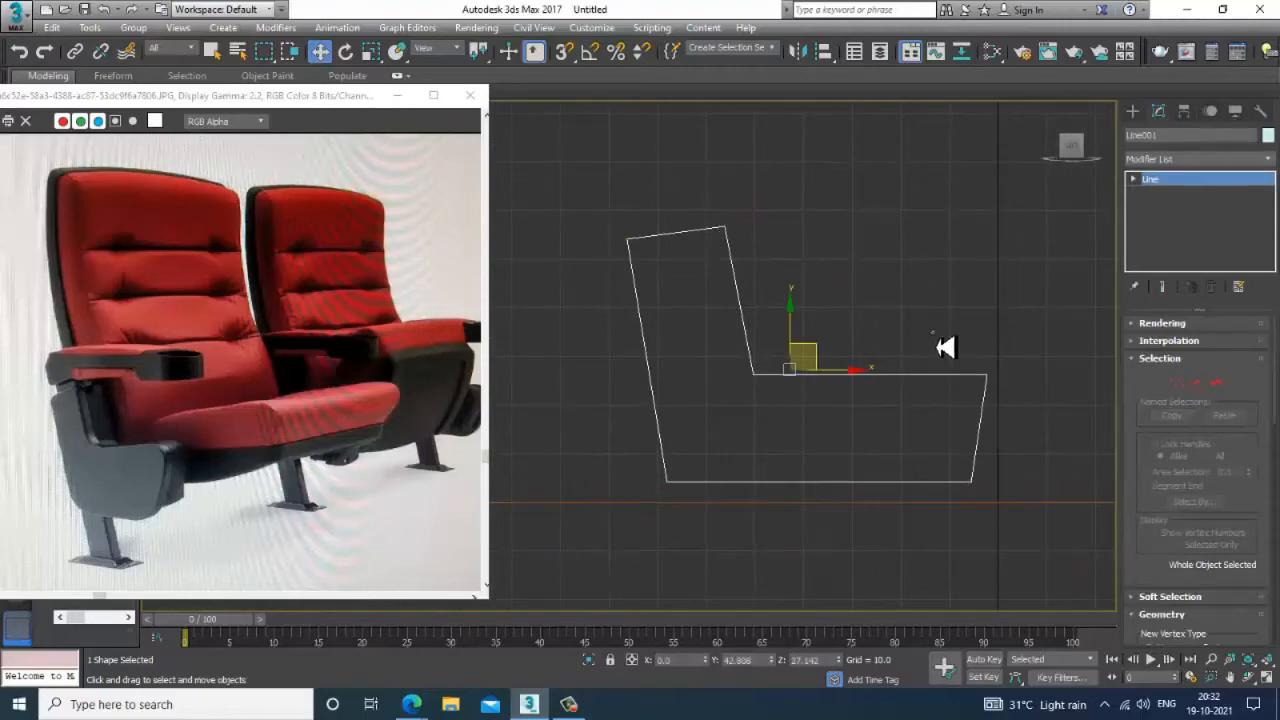
left_click(944, 346)
- Move the profile's lower front vertex back about 6 units to slant the seat's front edge
left_click(968, 490)
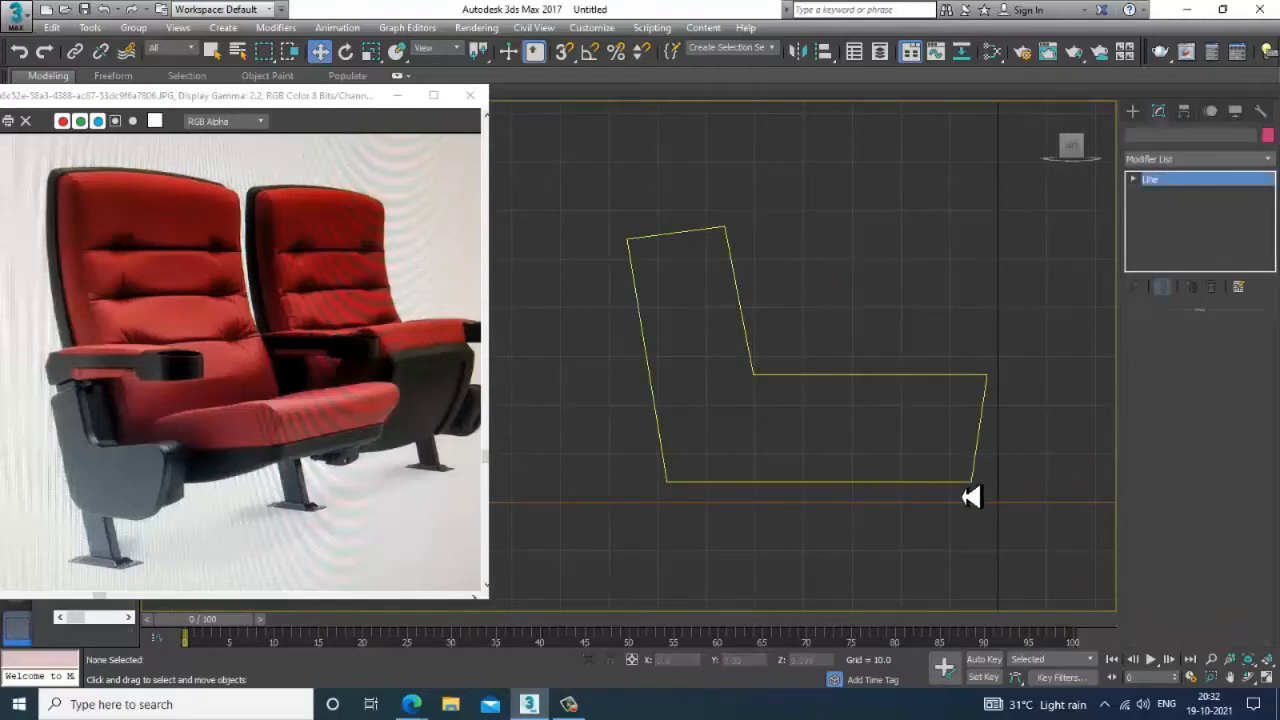
key("1")
left_click(970, 481)
left_click_drag(1030, 497, 1001, 495)
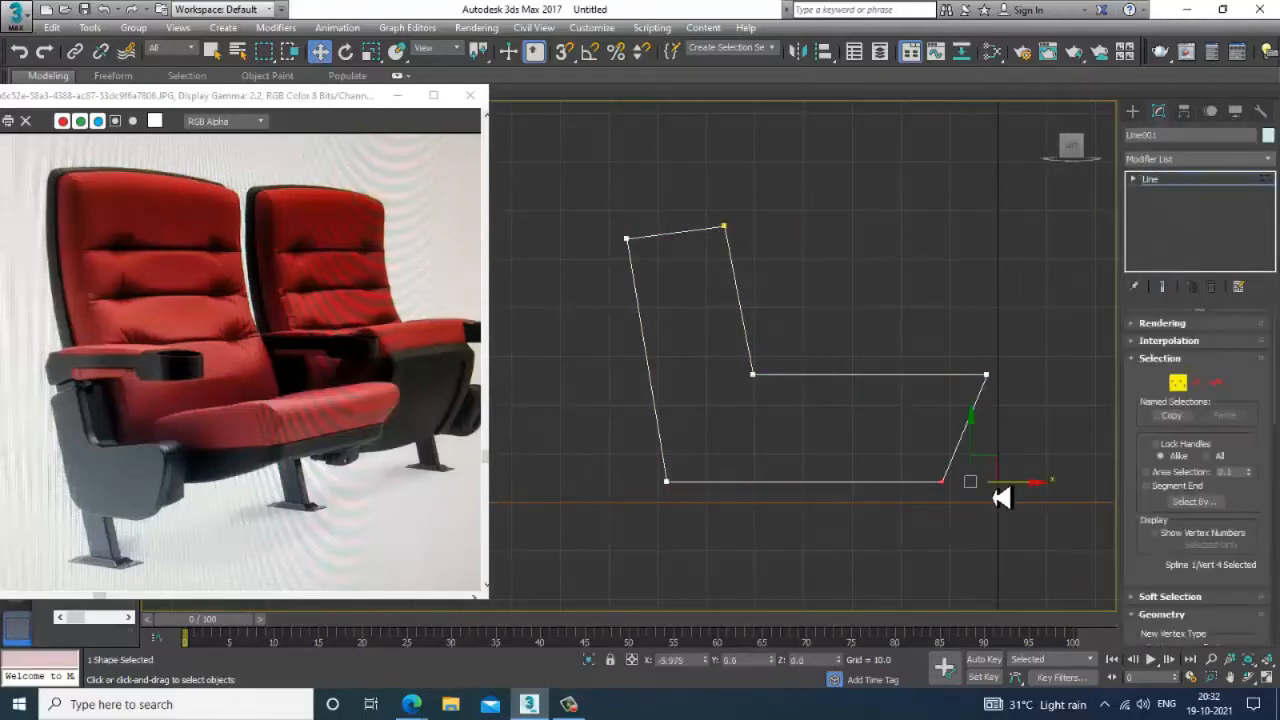
- Fillet the profile's two front corners, lower rear corner and inner seat-to-back corner together
left_click(986, 375, "ctrl")
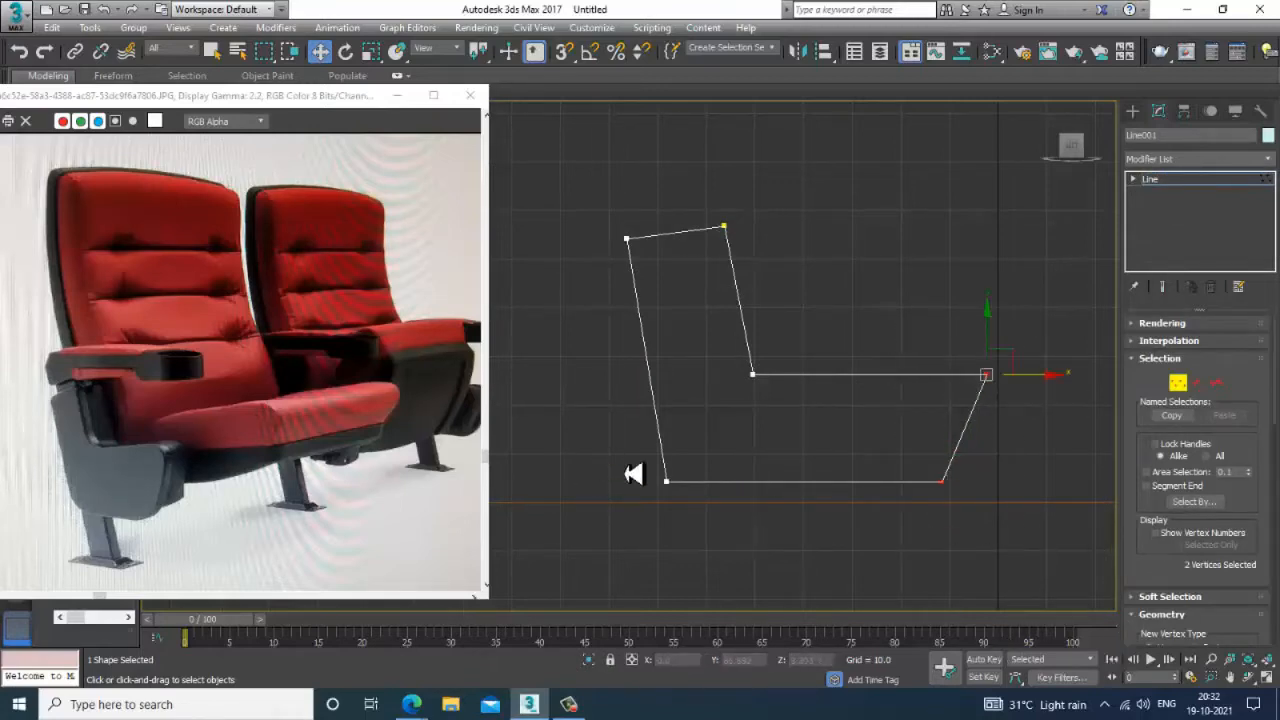
scroll(1160, 585, "down", 2)
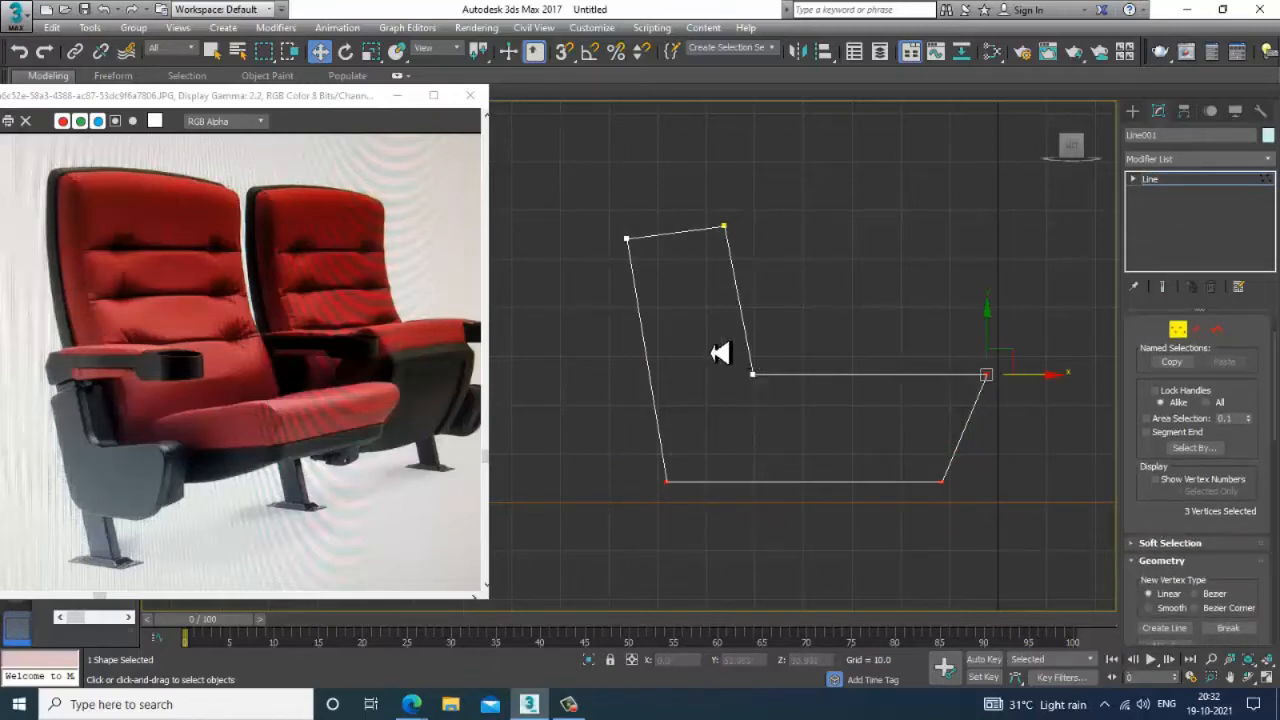
left_click(752, 375, "ctrl")
scroll(1155, 540, "down", 2)
scroll(1157, 463, "down", 5)
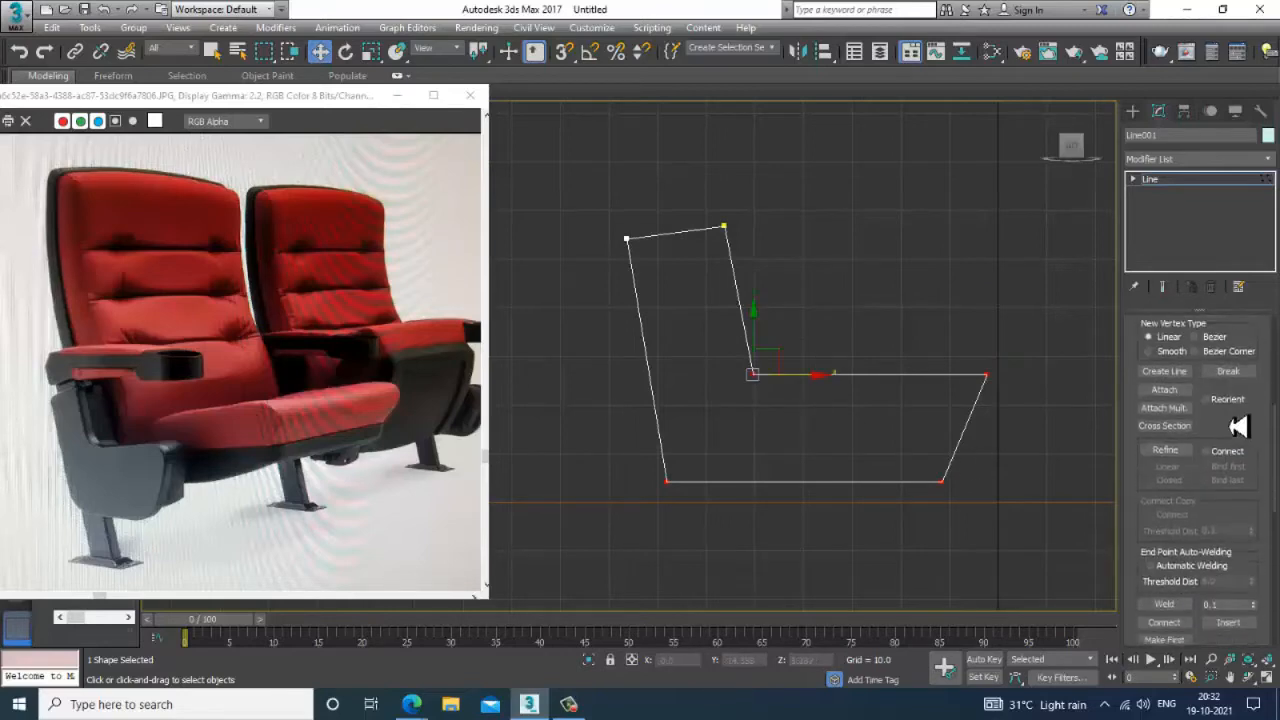
left_click(1164, 627)
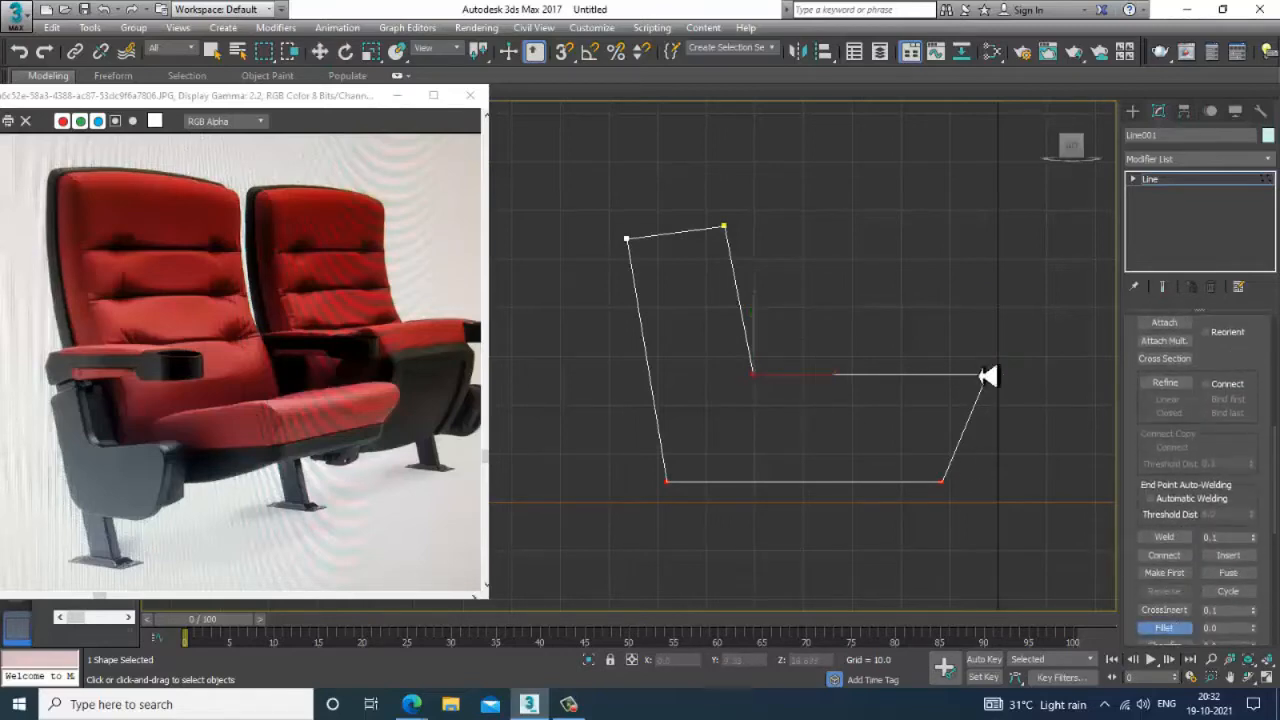
left_click_drag(993, 392, 988, 357)
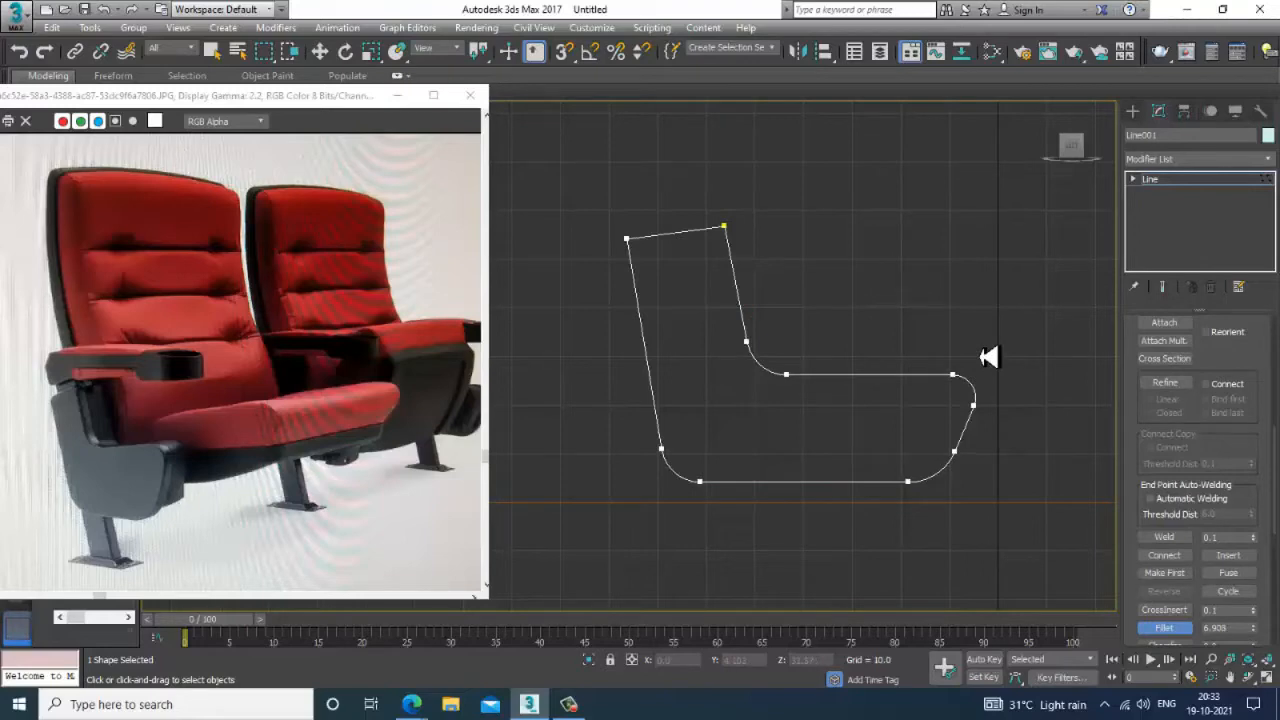
left_click_drag(988, 357, 991, 365)
right_click(993, 500)
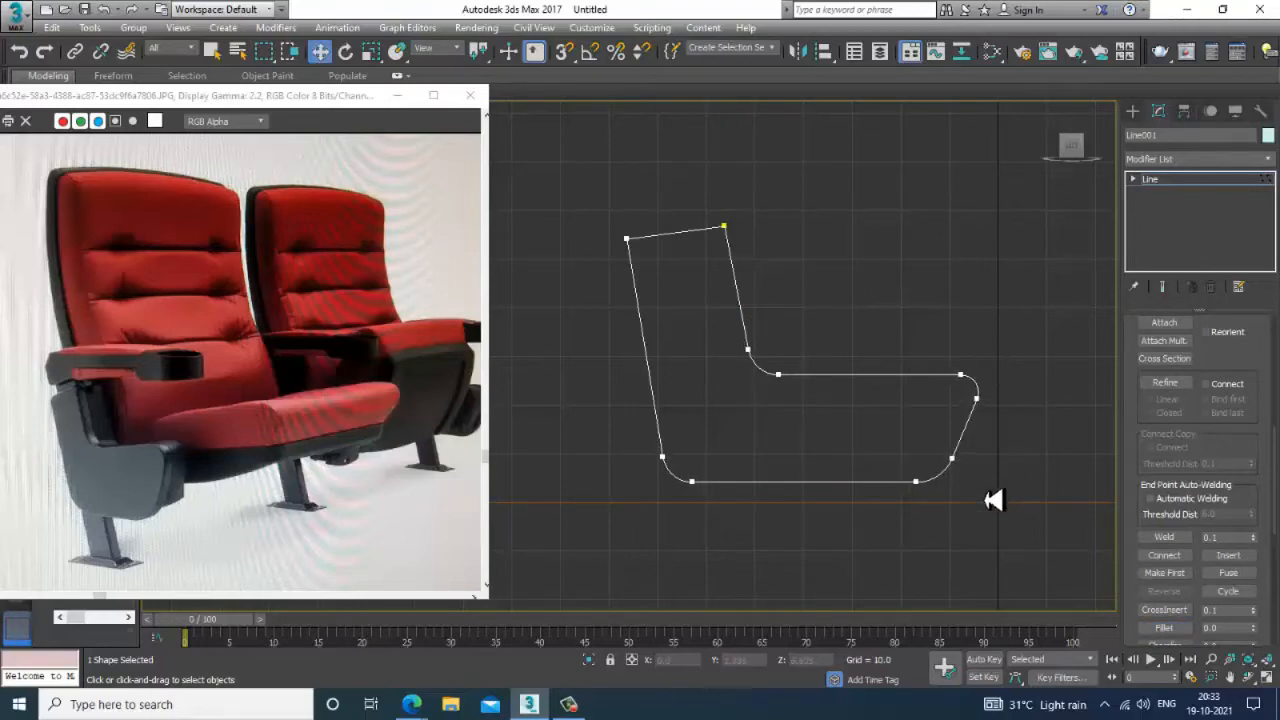
- Fillet the seat profile's two top backrest corners together by about 3.9 units
middle_click_drag(689, 333, 697, 345)
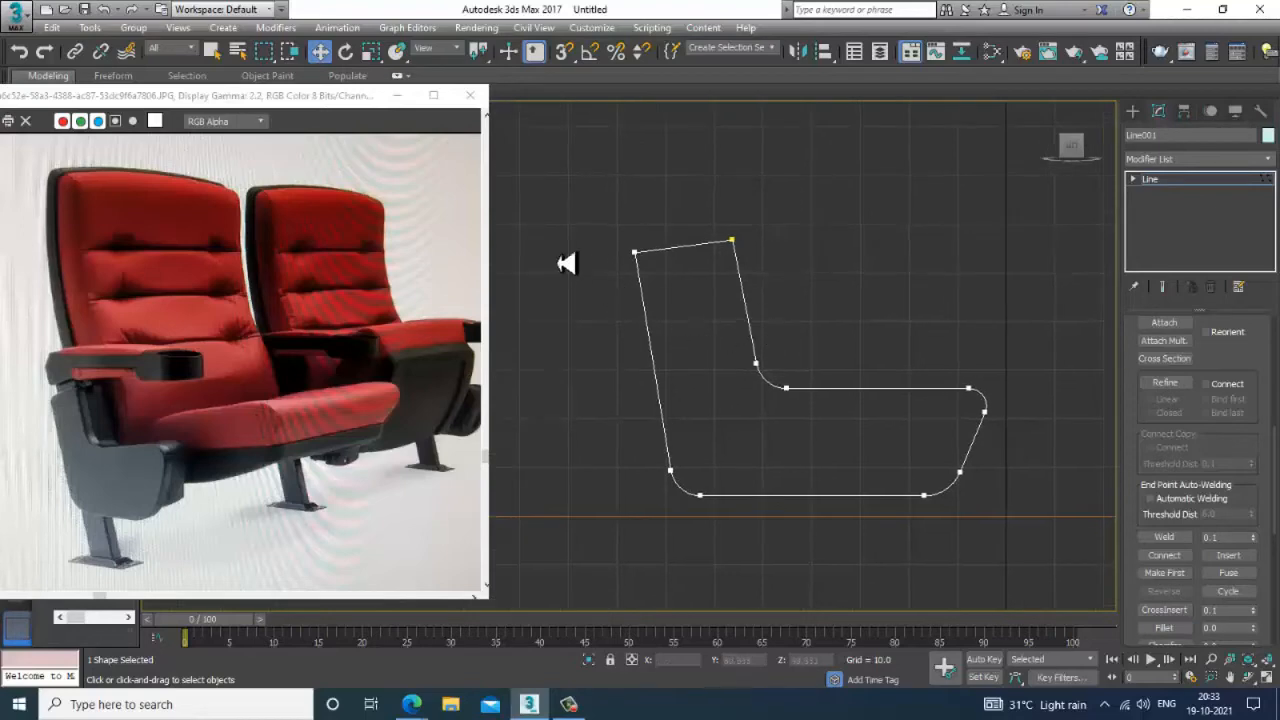
left_click_drag(822, 303, 822, 303)
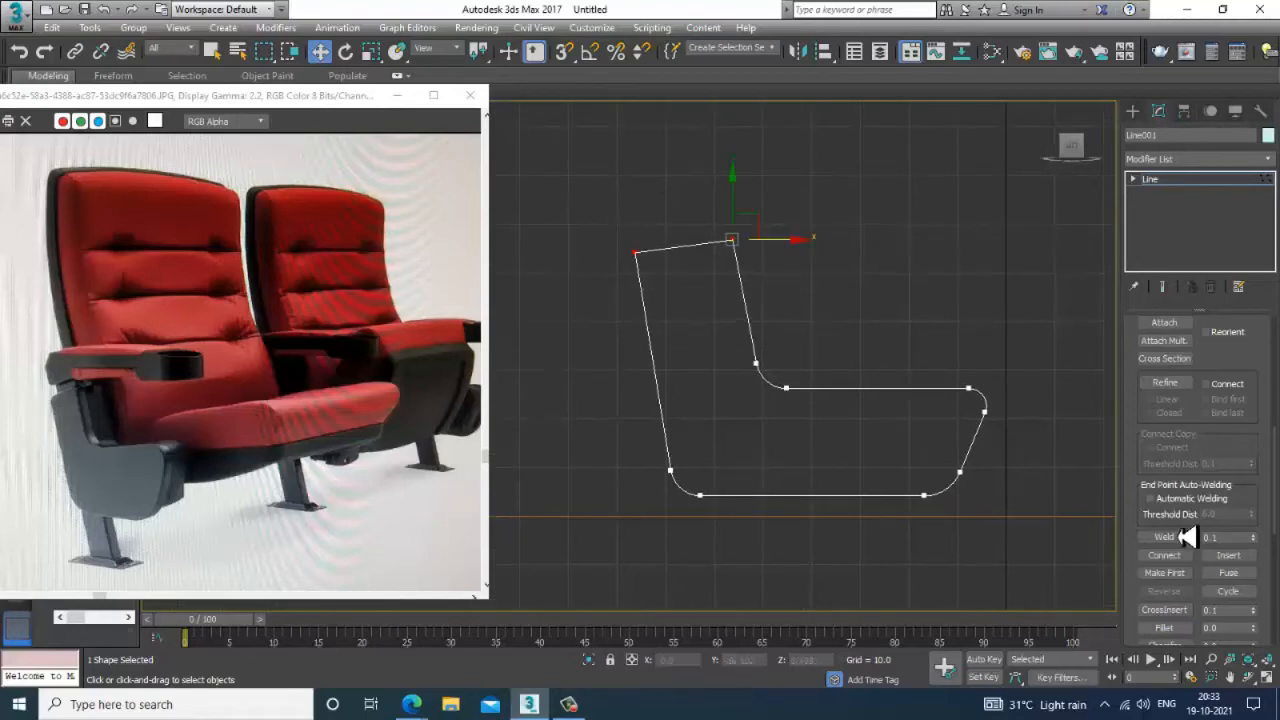
left_click(1164, 627)
left_click_drag(737, 249, 730, 236)
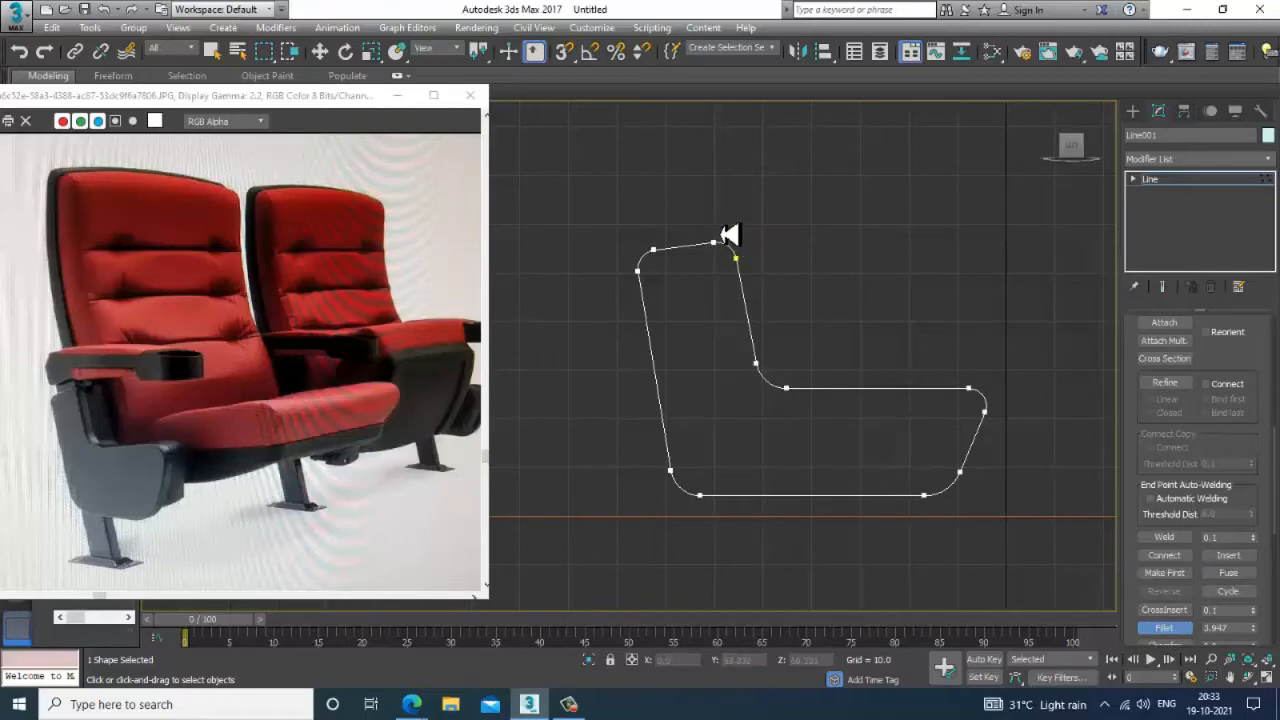
key("w")
middle_click_drag(879, 355, 870, 339)
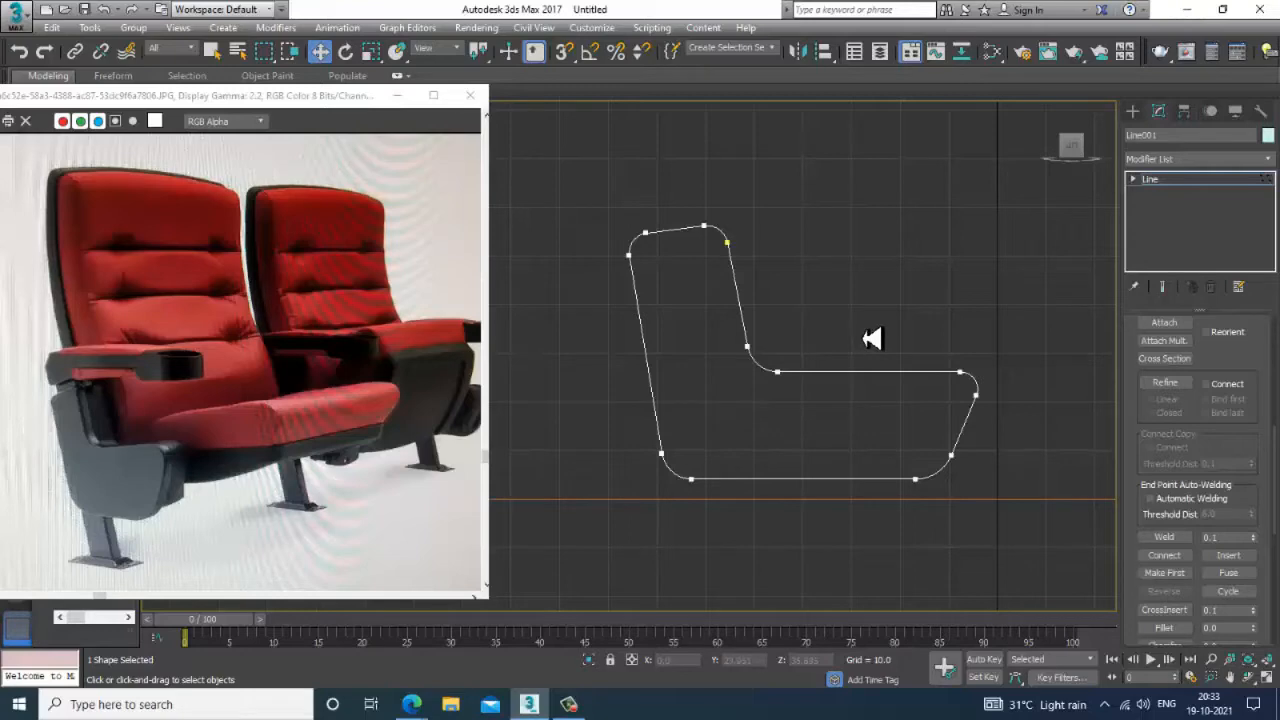
- Draw an open three-point Line for the tall backrest, with an upper segment about 58 units and a lower segment about 97 units long
middle_click_drag(878, 284, 863, 317)
scroll(862, 317, "down", 3)
middle_click_drag(838, 274, 792, 342)
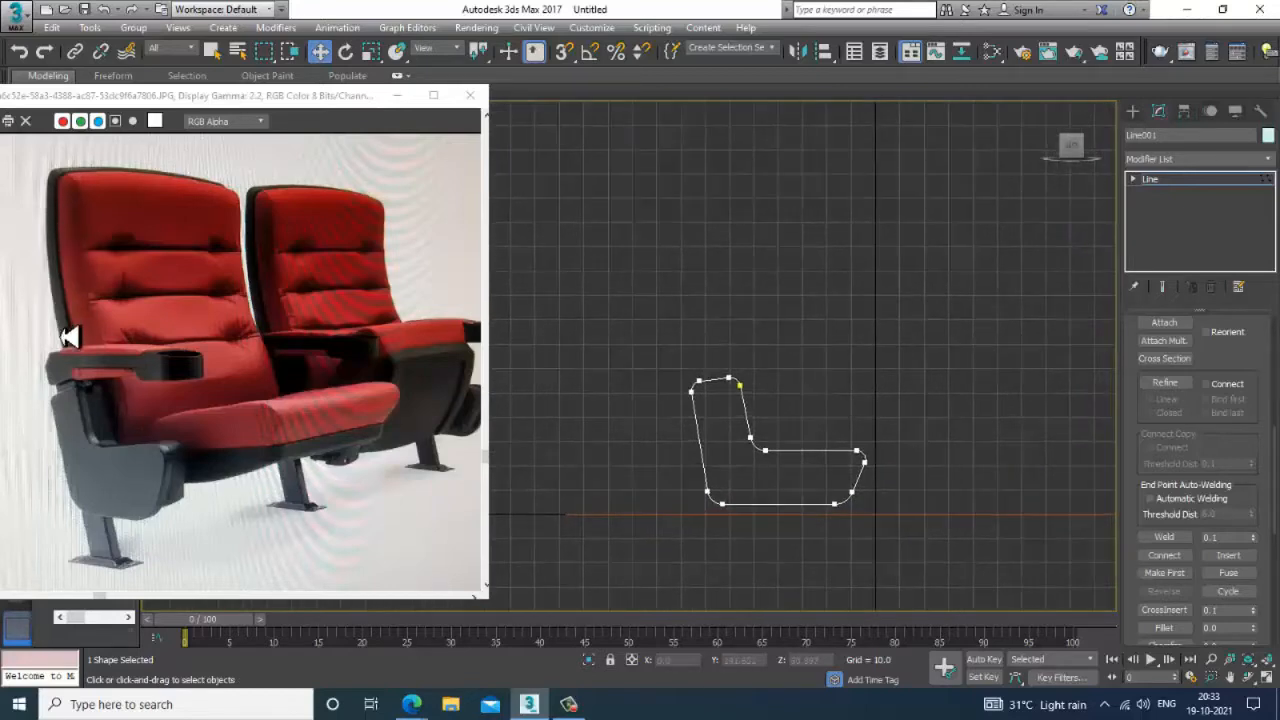
left_click(1134, 112)
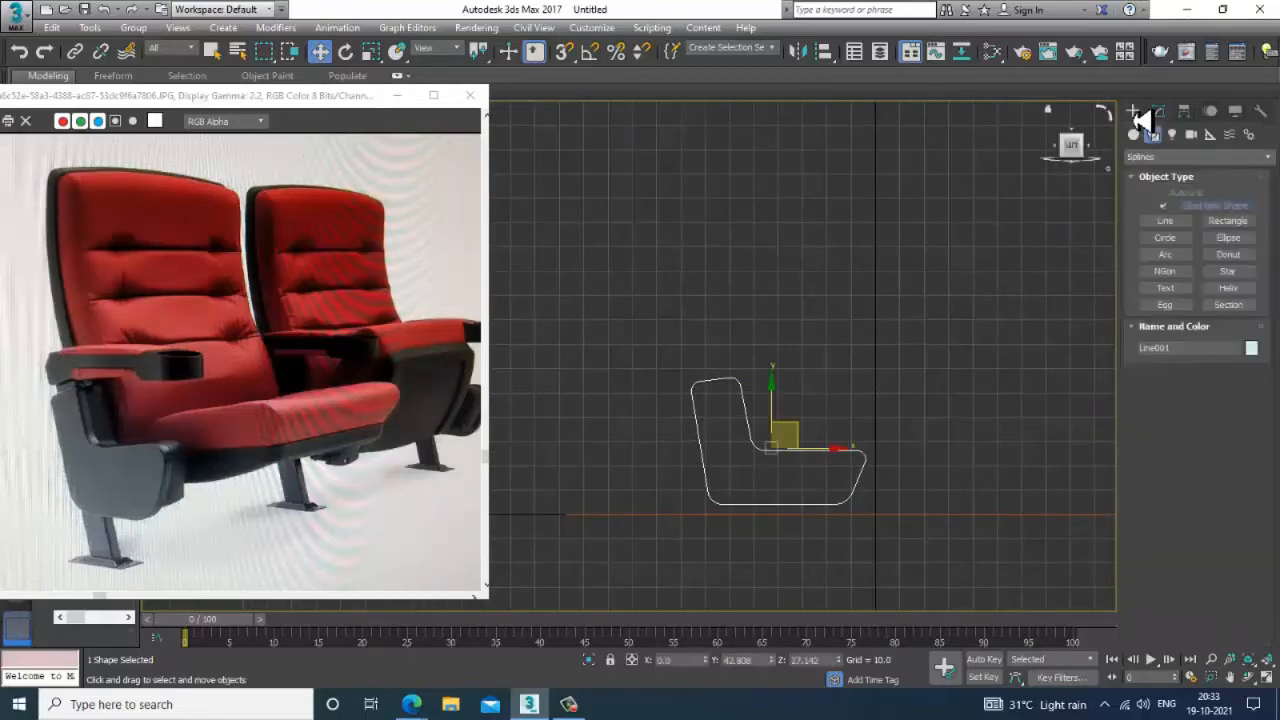
left_click(1165, 221)
mouse_move(729, 154)
middle_mouse_down()
mouse_move(710, 200)
mouse_move(715, 164)
middle_mouse_up()
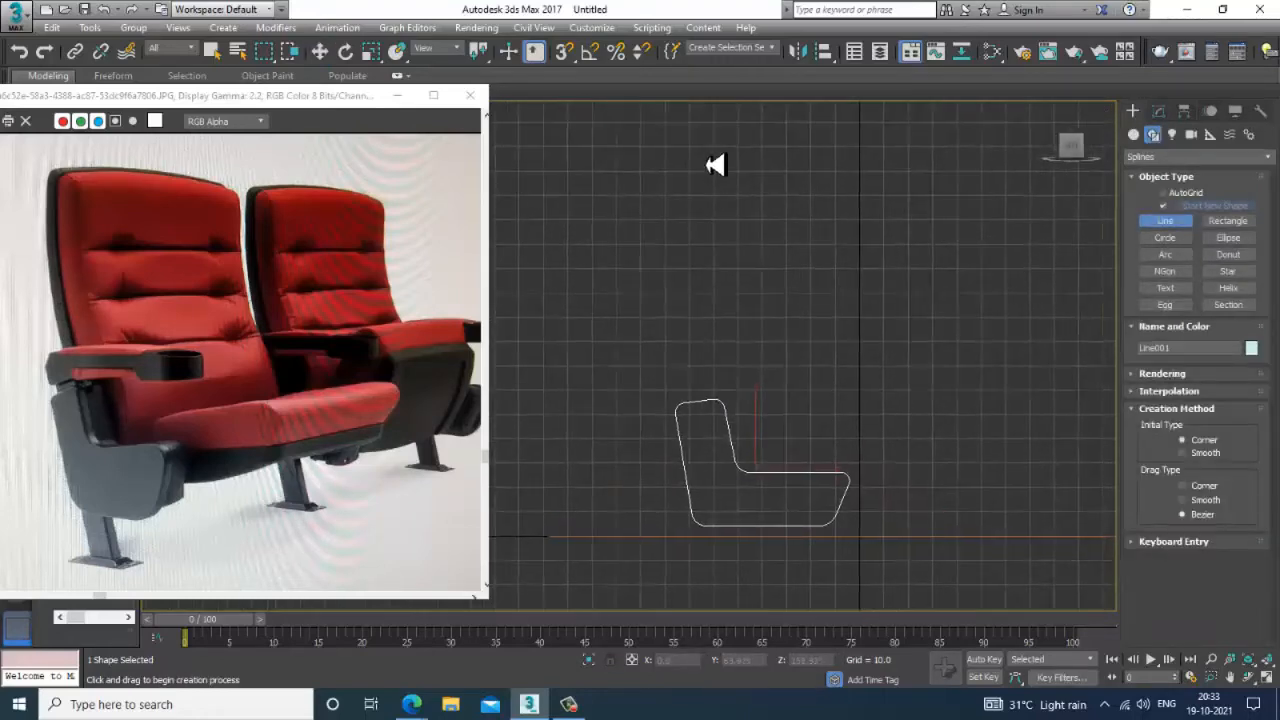
left_click(716, 147)
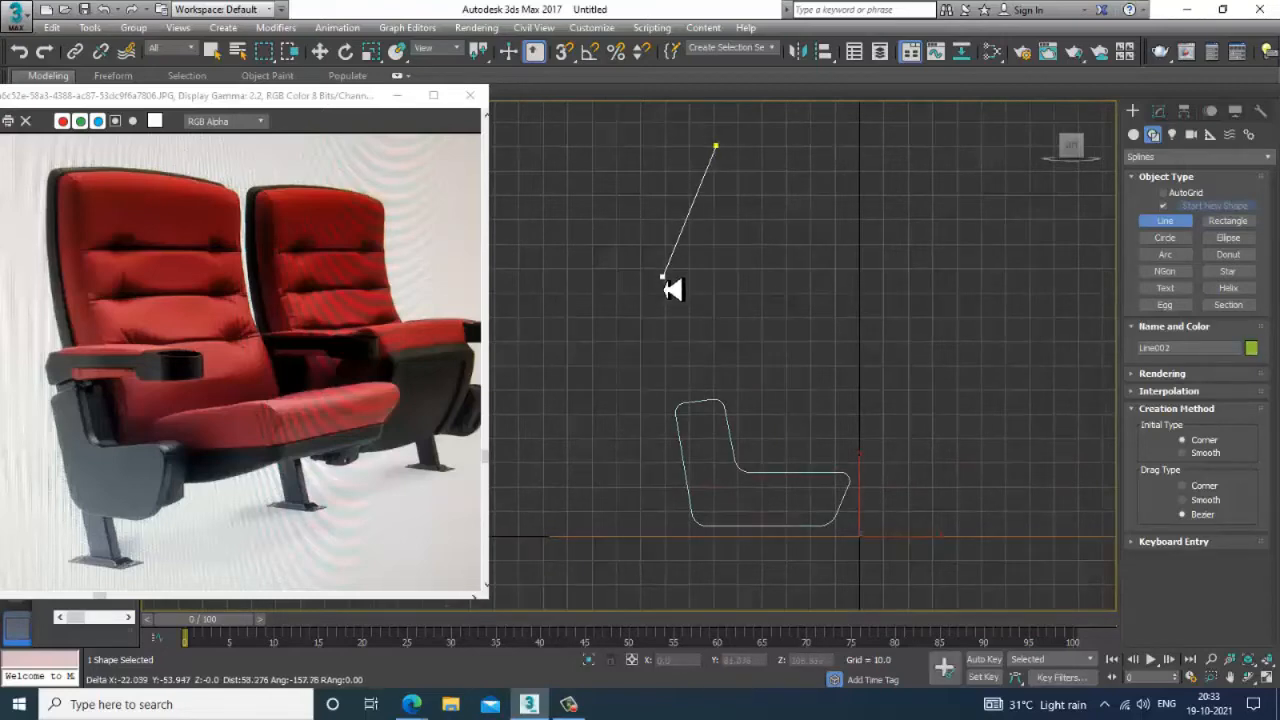
left_click(664, 275)
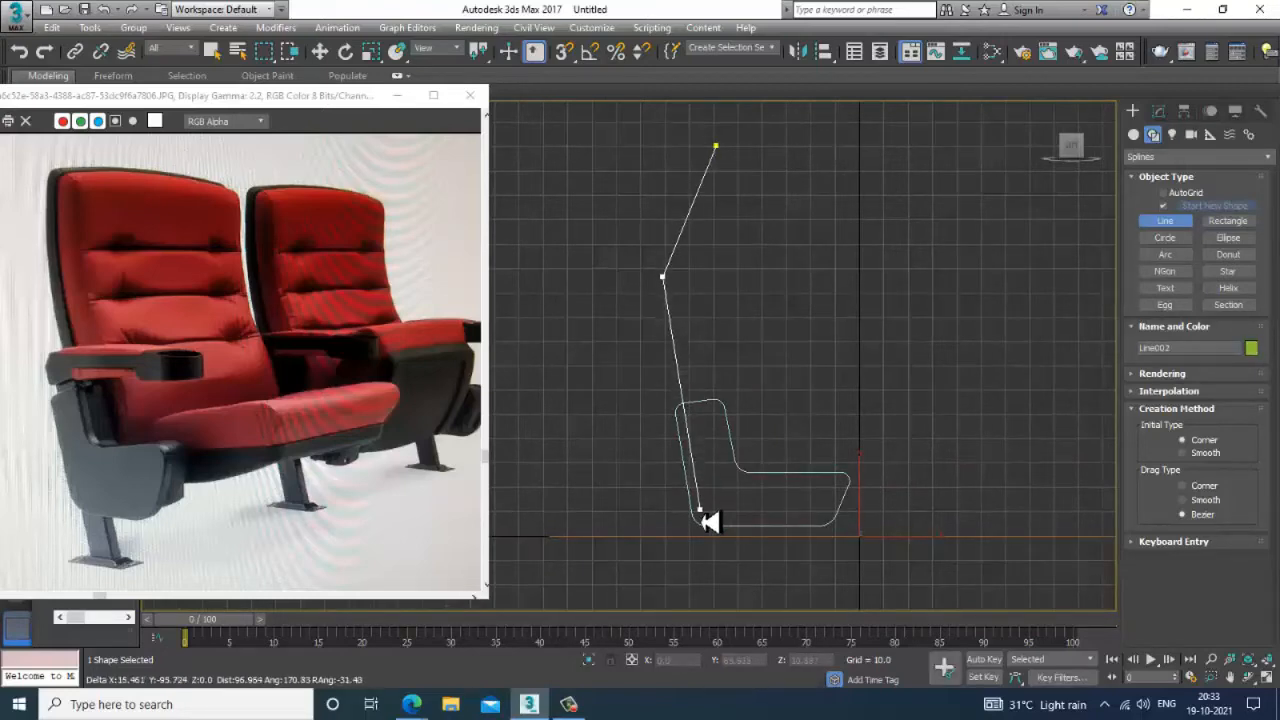
left_click(701, 514)
right_click(701, 514)
right_click(701, 514)
middle_click_drag(719, 206, 724, 218)
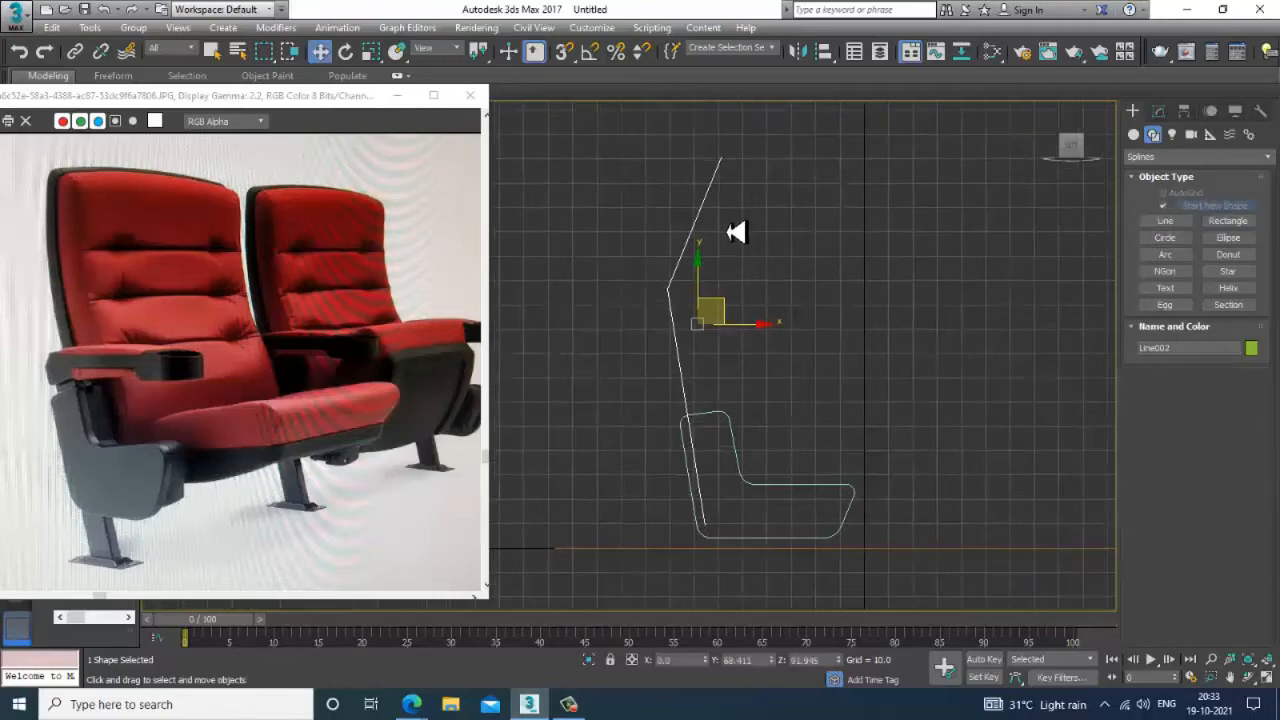
- Shift the backrest line's top vertex slightly back and fillet its middle vertex into a long, gentle curve
key("1")
left_click_drag(668, 114, 768, 172)
left_click(667, 288)
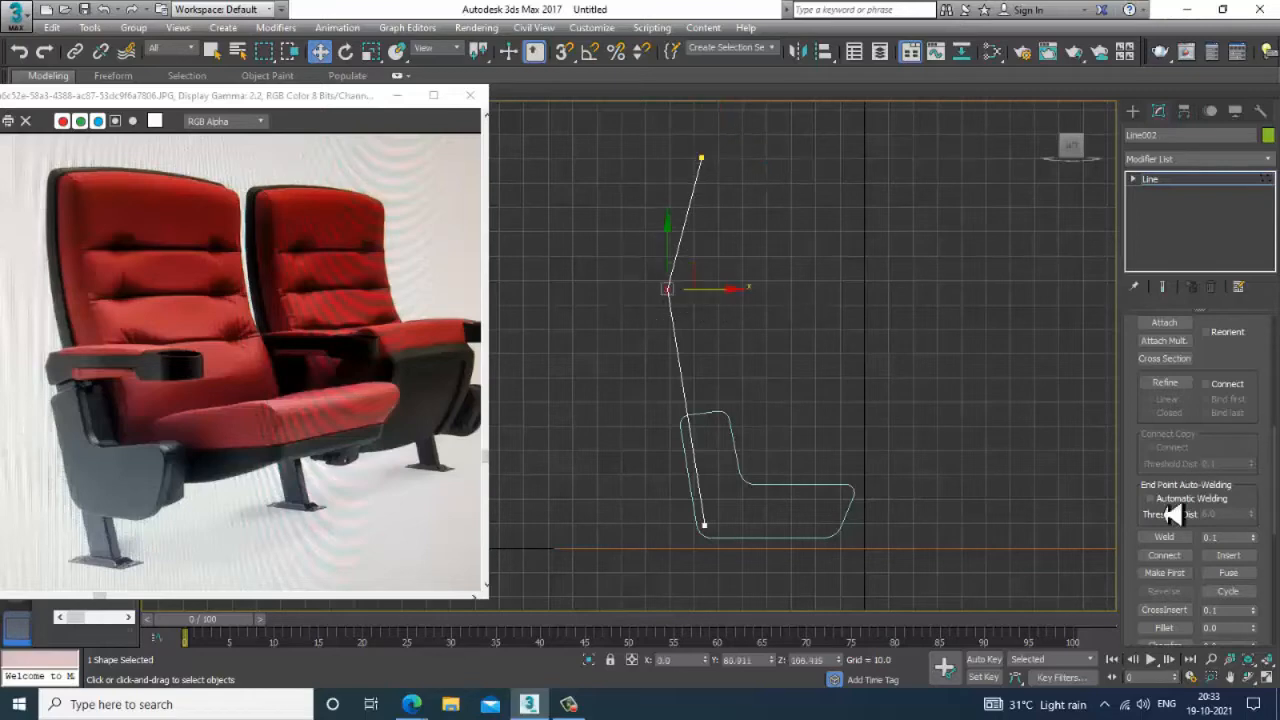
left_click(1164, 627)
left_click_drag(684, 310, 661, 206)
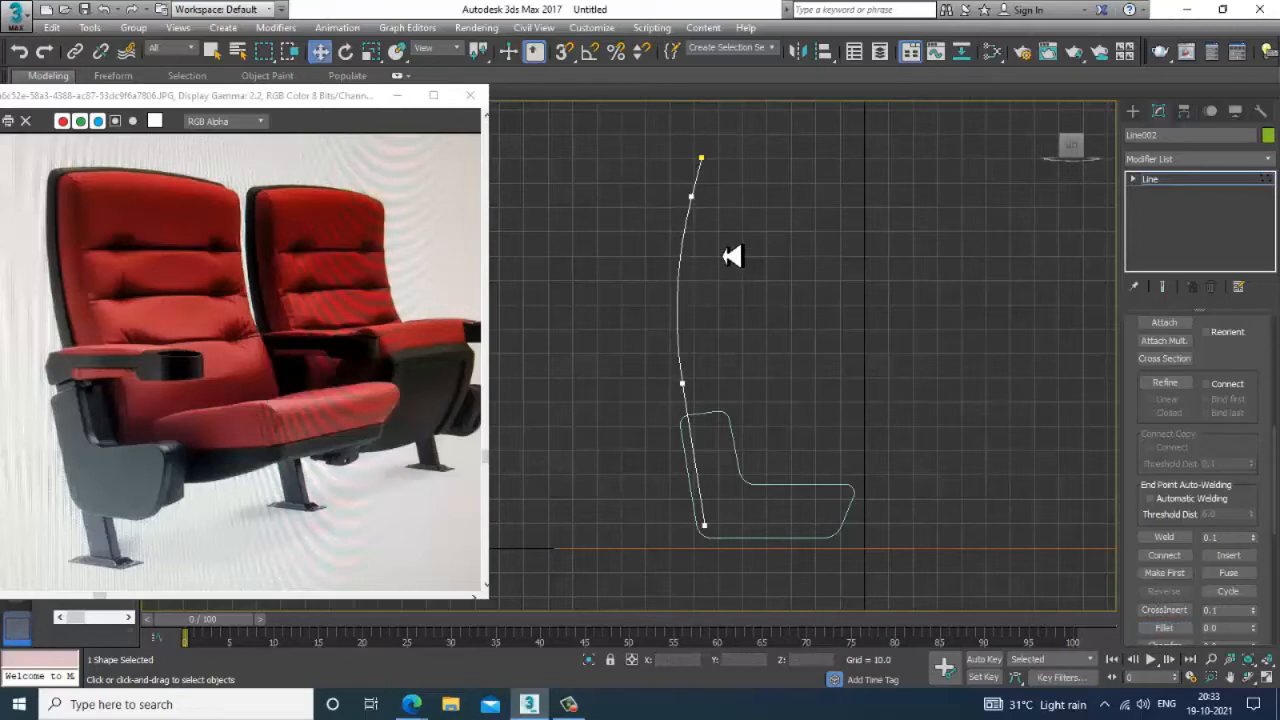
- In the maximized Perspective viewport, move the L-shaped seat profile sideways along X to about -30.7, away from the backrest line
key("alt+w")
middle_click_drag(977, 527, 940, 517, "alt")
key("alt+w")
middle_click_drag(900, 440, 940, 418, "alt")
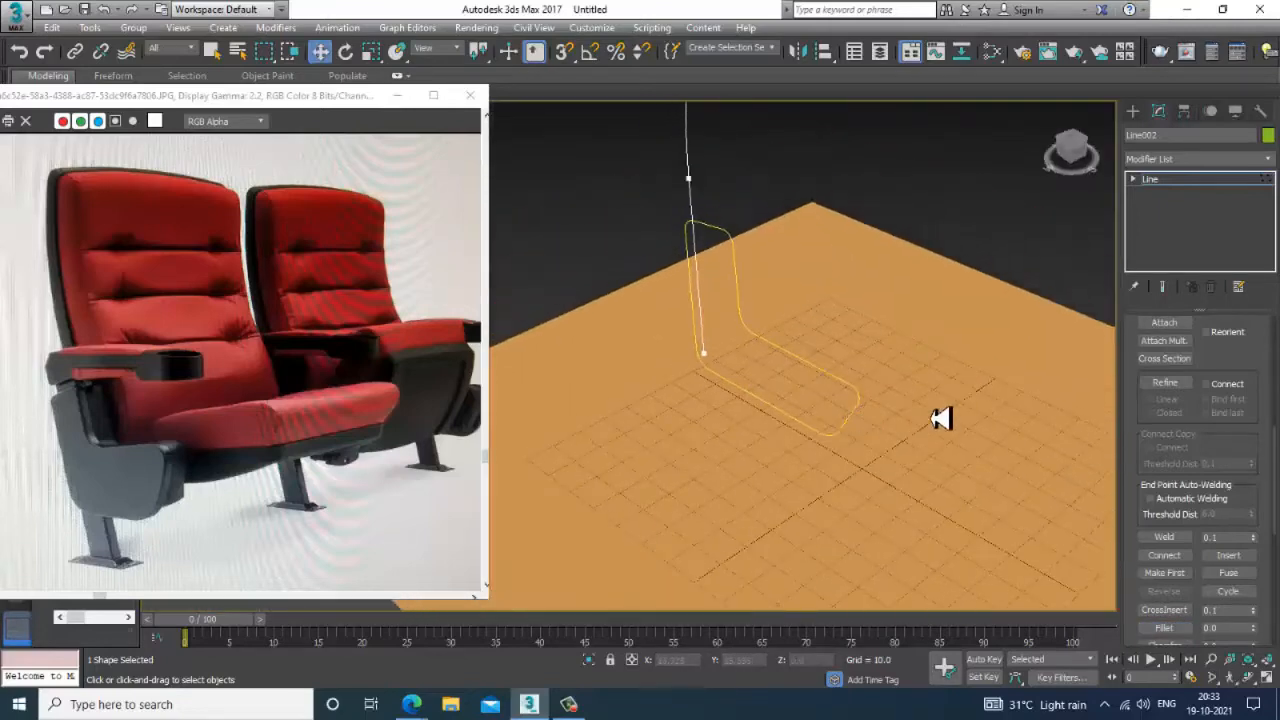
left_click(1160, 179)
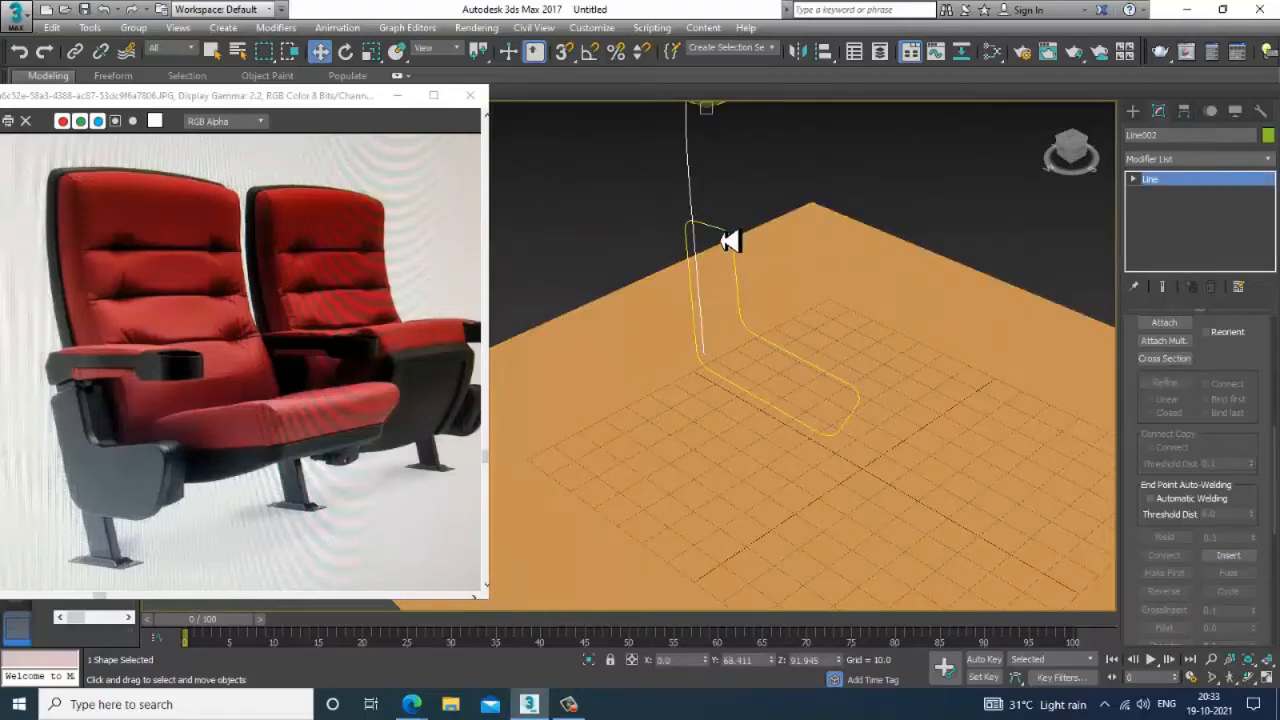
left_click(731, 240)
middle_click_drag(731, 240, 760, 304, "alt")
left_click_drag(804, 335, 722, 355)
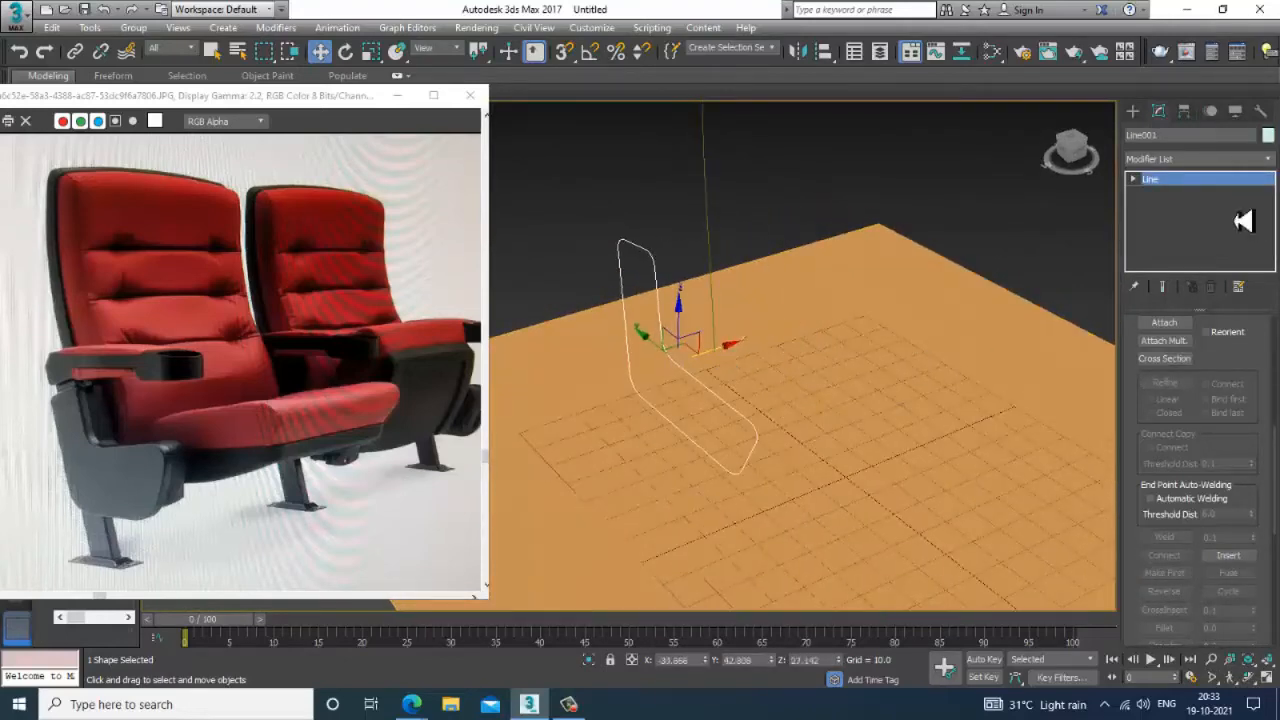
- Apply an Extrude modifier to the L-shaped seat profile with an amount of 14.0
left_click(1170, 163)
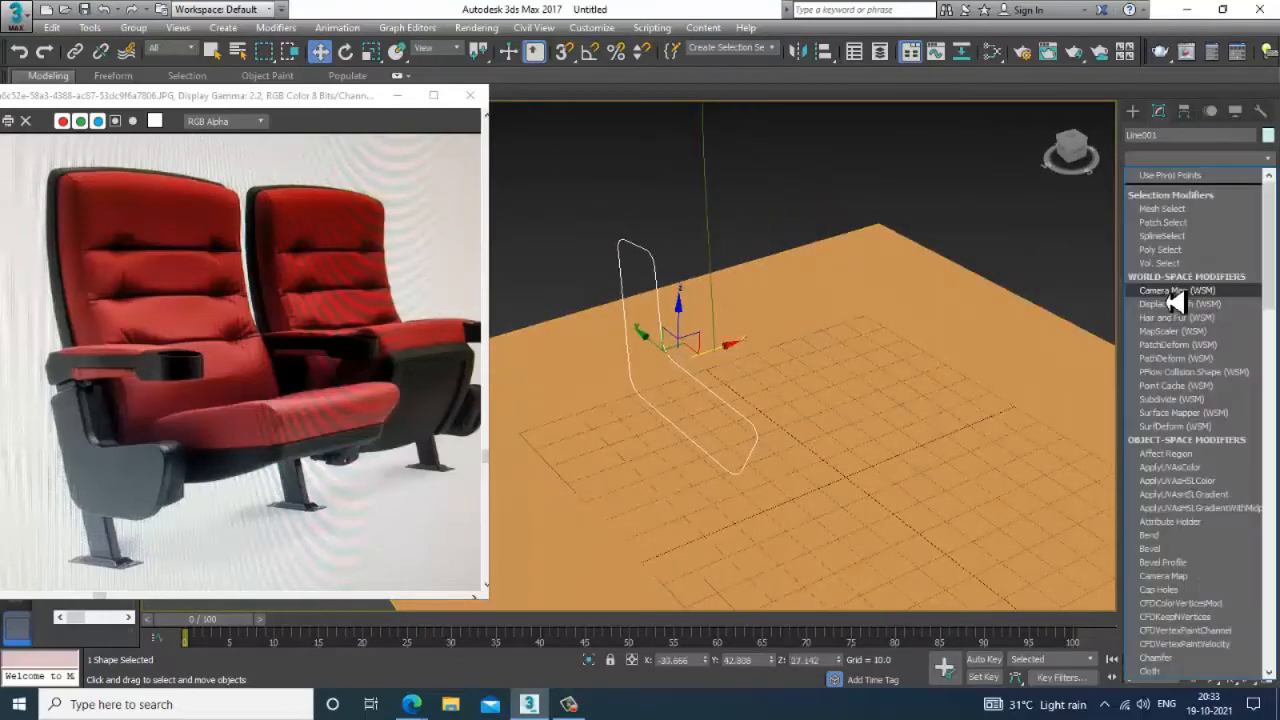
scroll(1184, 322, "down", 1)
type("ex")
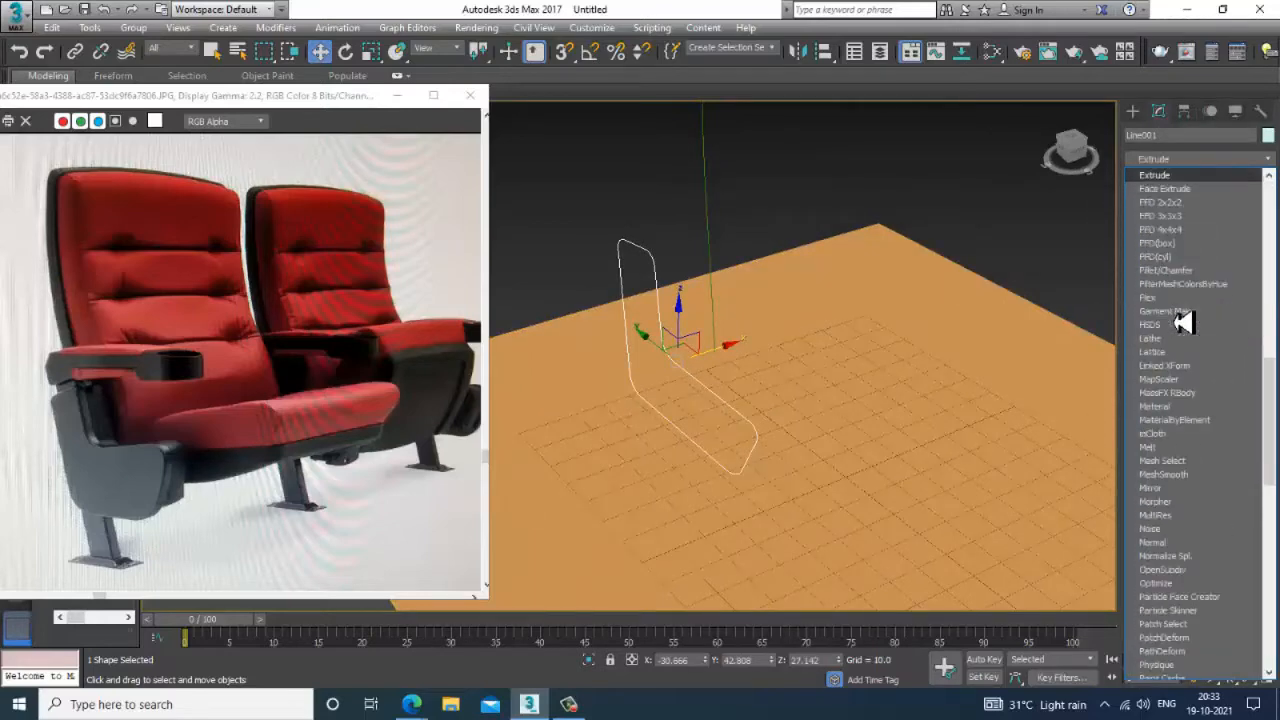
key("Return")
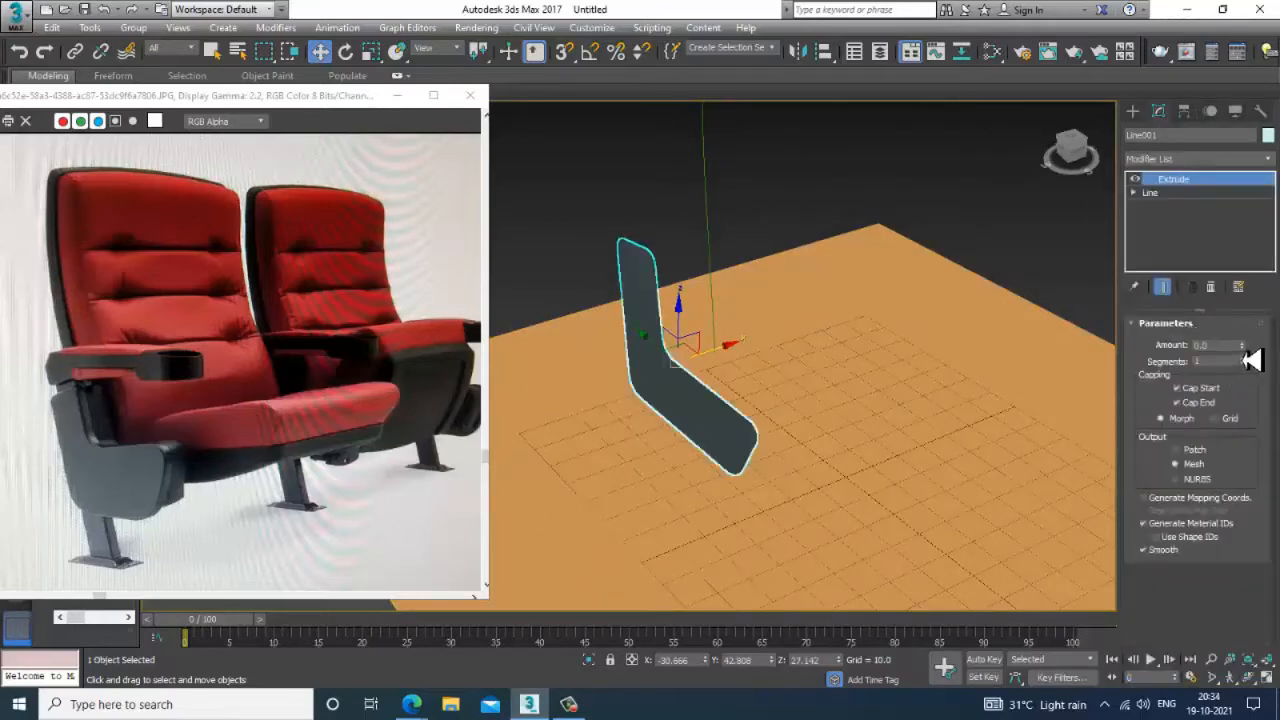
left_click_drag(1252, 360, 1250, 330)
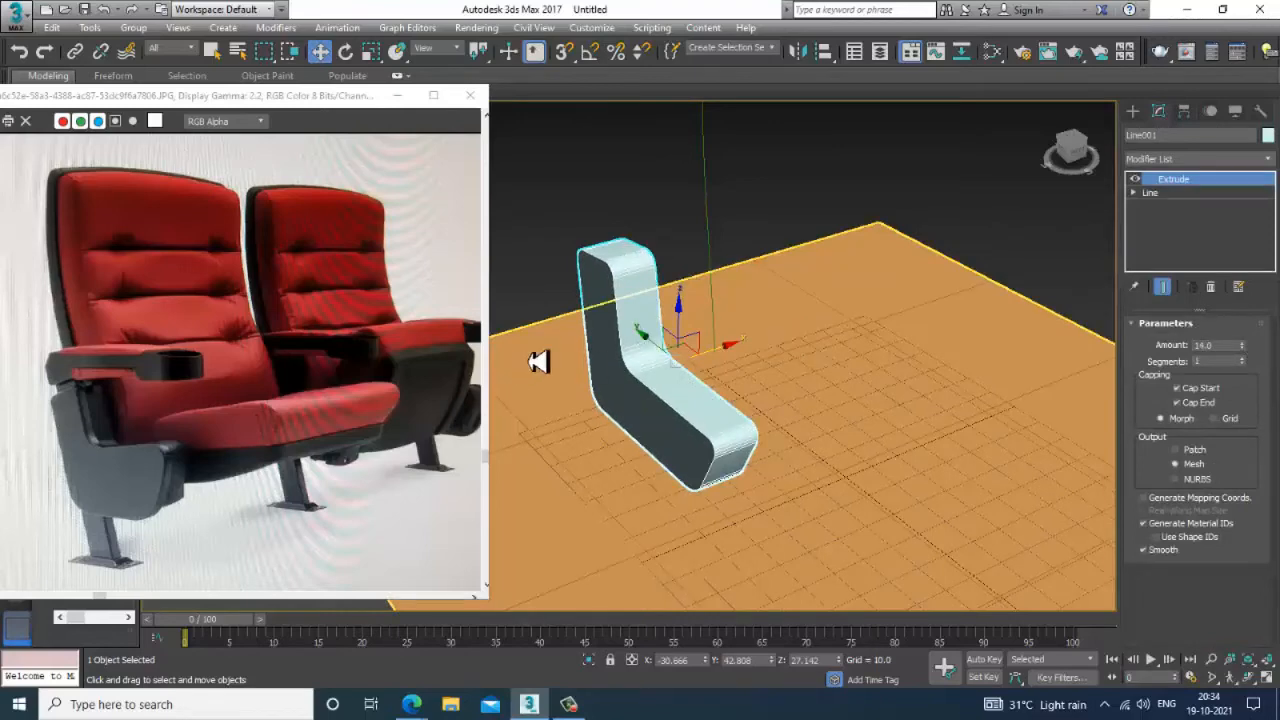
- Convert the extruded L-shaped panel to an Editable Poly
middle_click_drag(538, 362, 651, 300, "alt")
scroll(726, 337, "up", 3)
scroll(726, 337, "up", 3)
scroll(679, 303, "down", 3)
right_click(594, 200)
mouse_move(680, 367)
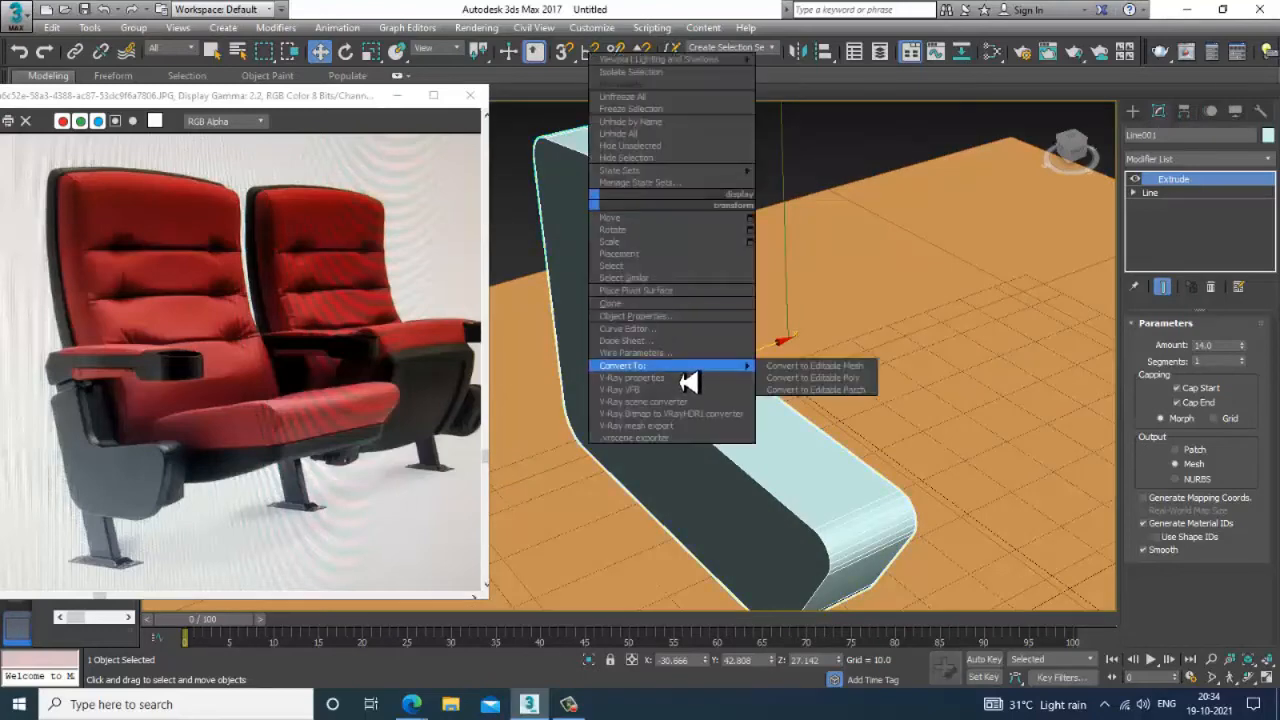
left_click(815, 377)
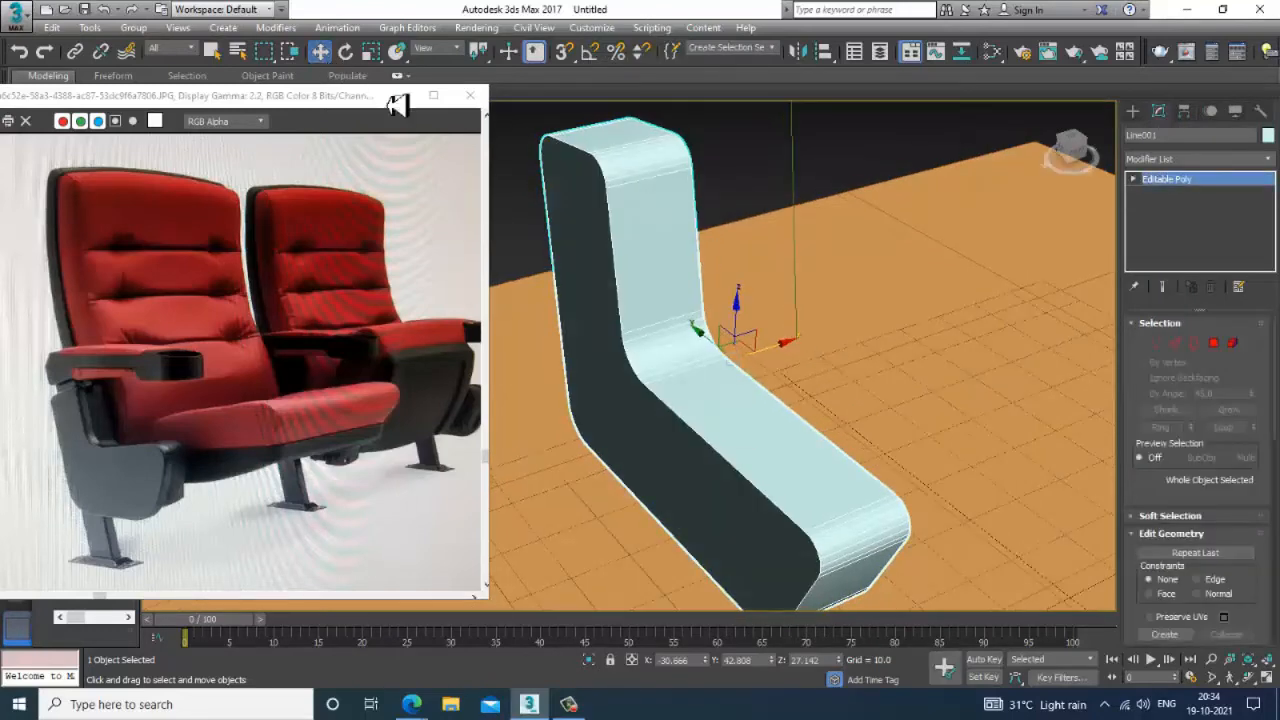
- Add three closely spaced Swift Loop edge loops around the L-shaped panel, near its outer side face
middle_click_drag(397, 105, 528, 148, "alt")
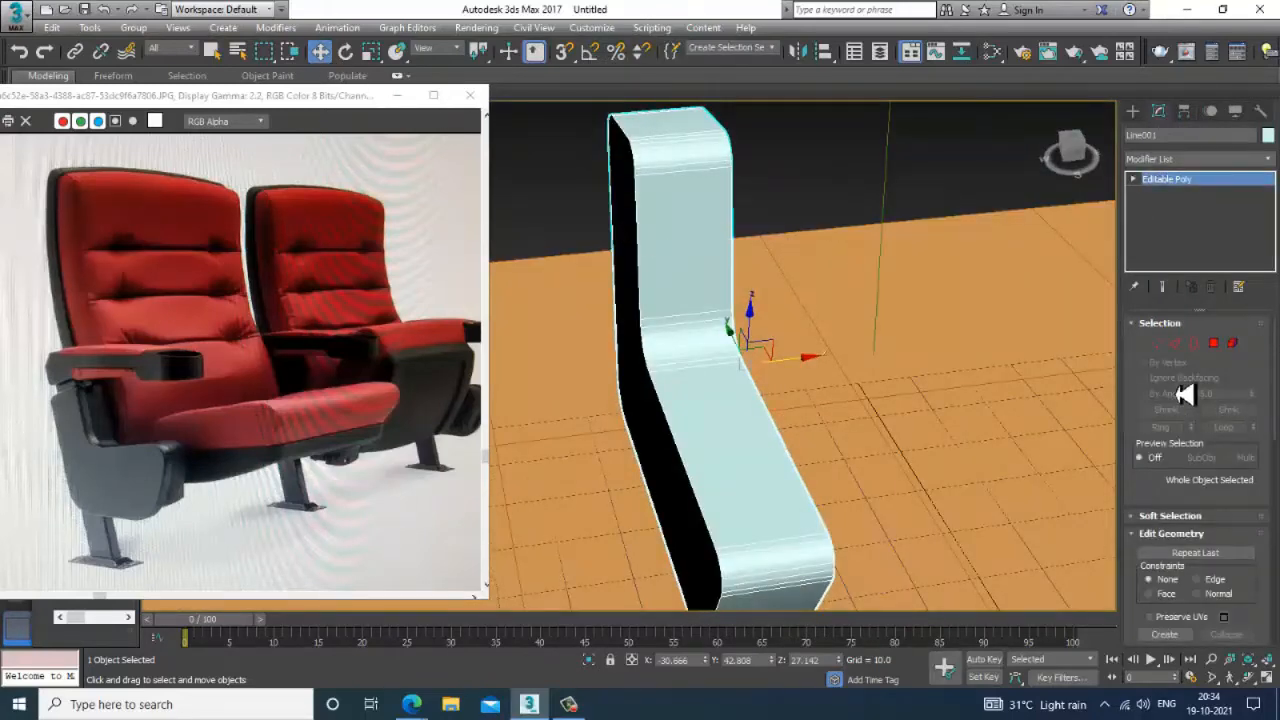
left_click(57, 80)
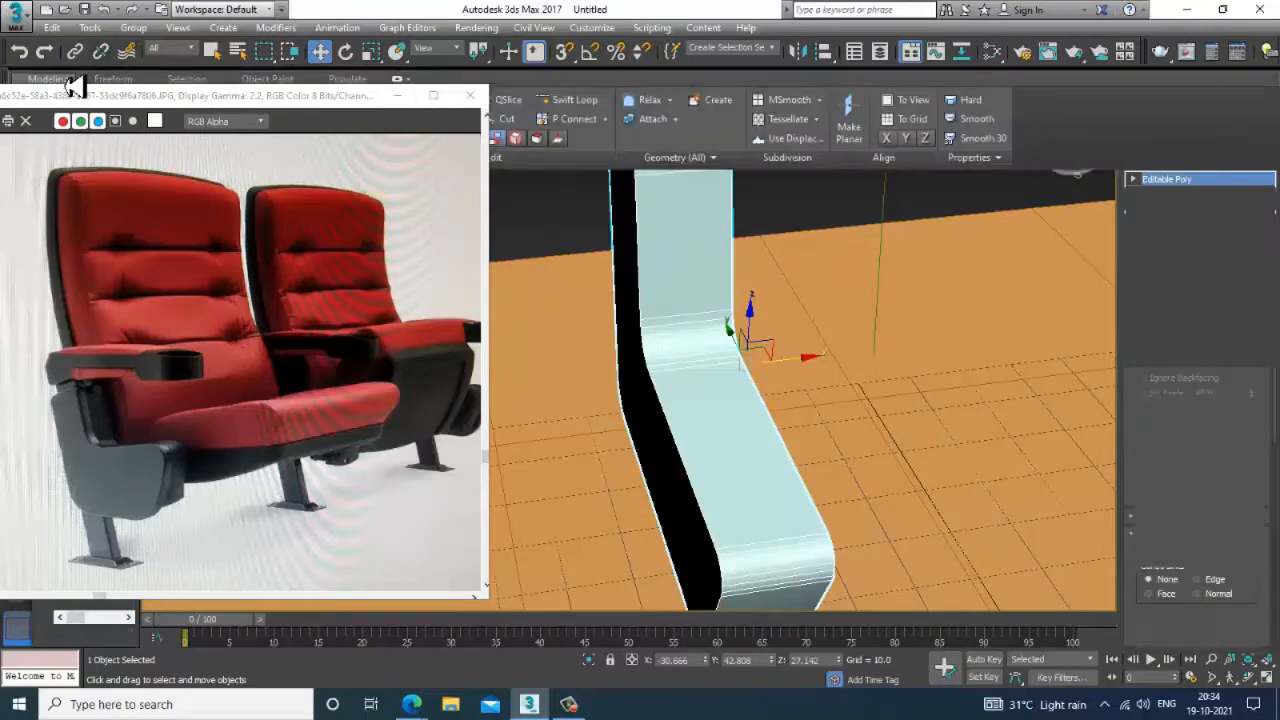
left_click(588, 100)
middle_click_drag(788, 330, 660, 222, "alt")
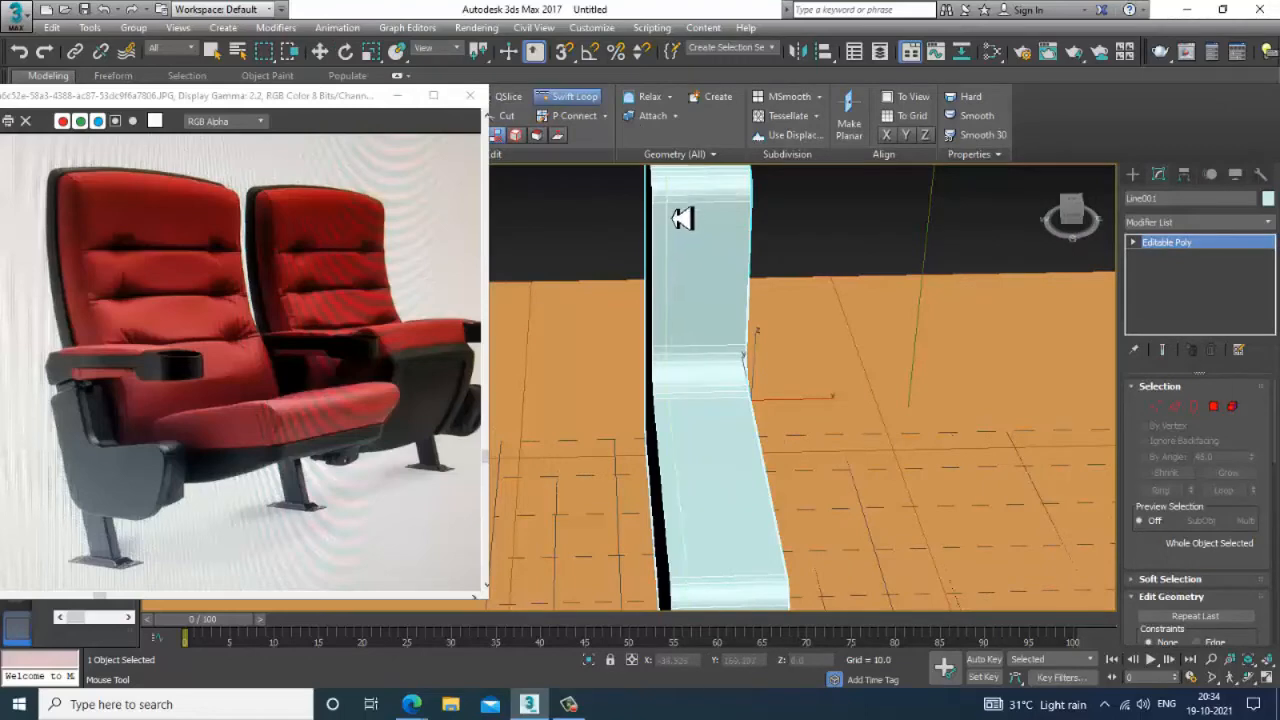
scroll(681, 219, "up", 8)
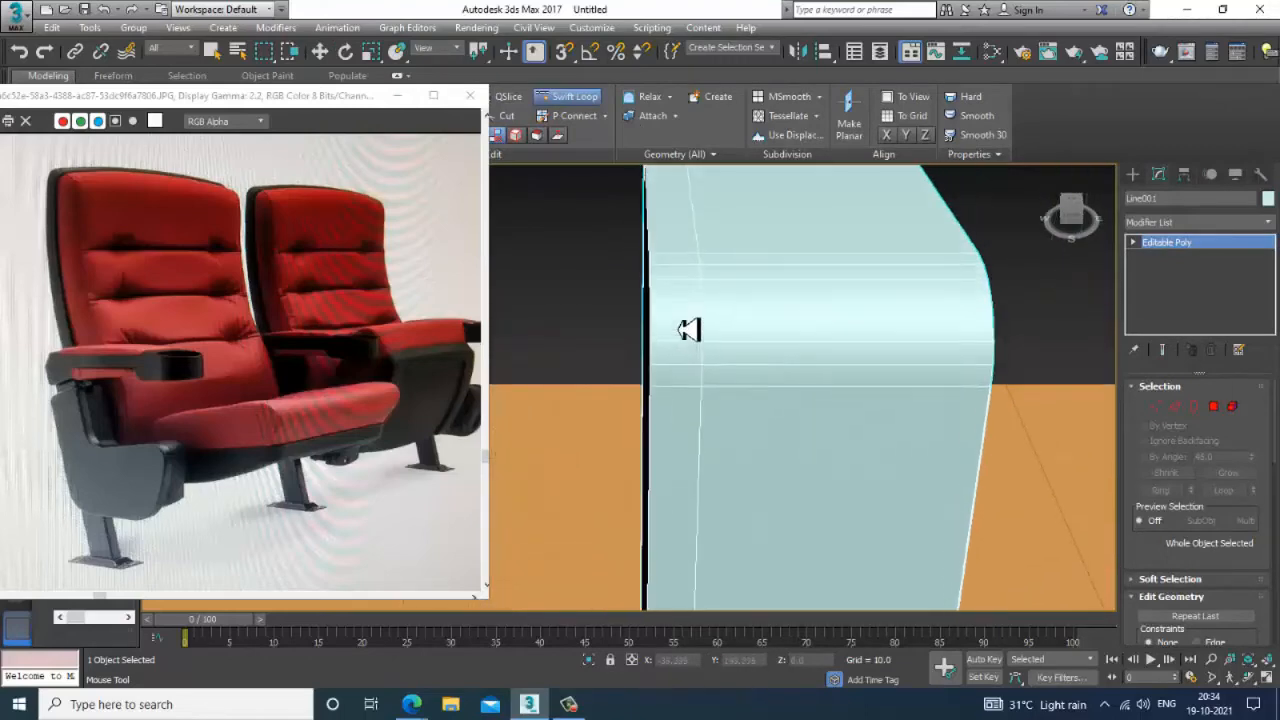
scroll(689, 330, "up", 3)
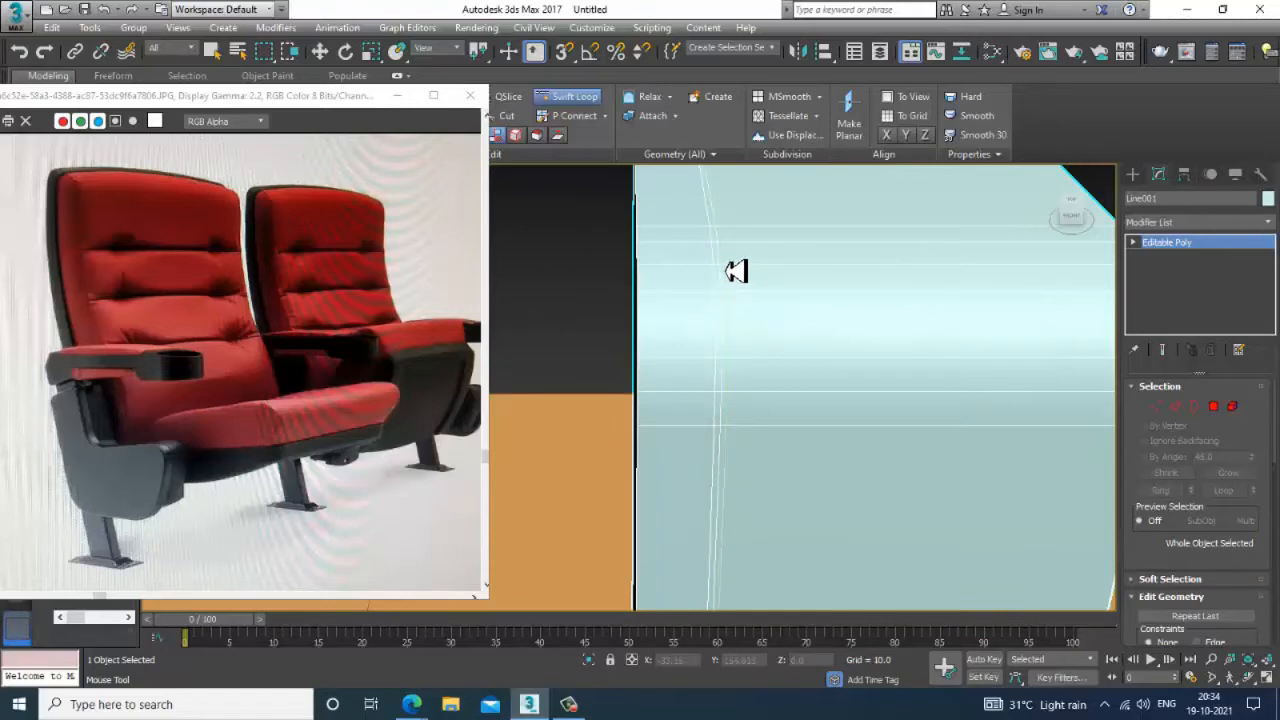
right_click(736, 271)
- Select the middle of the three new edge loops and scale it inward to form a thin groove around the panel
left_click(1176, 406)
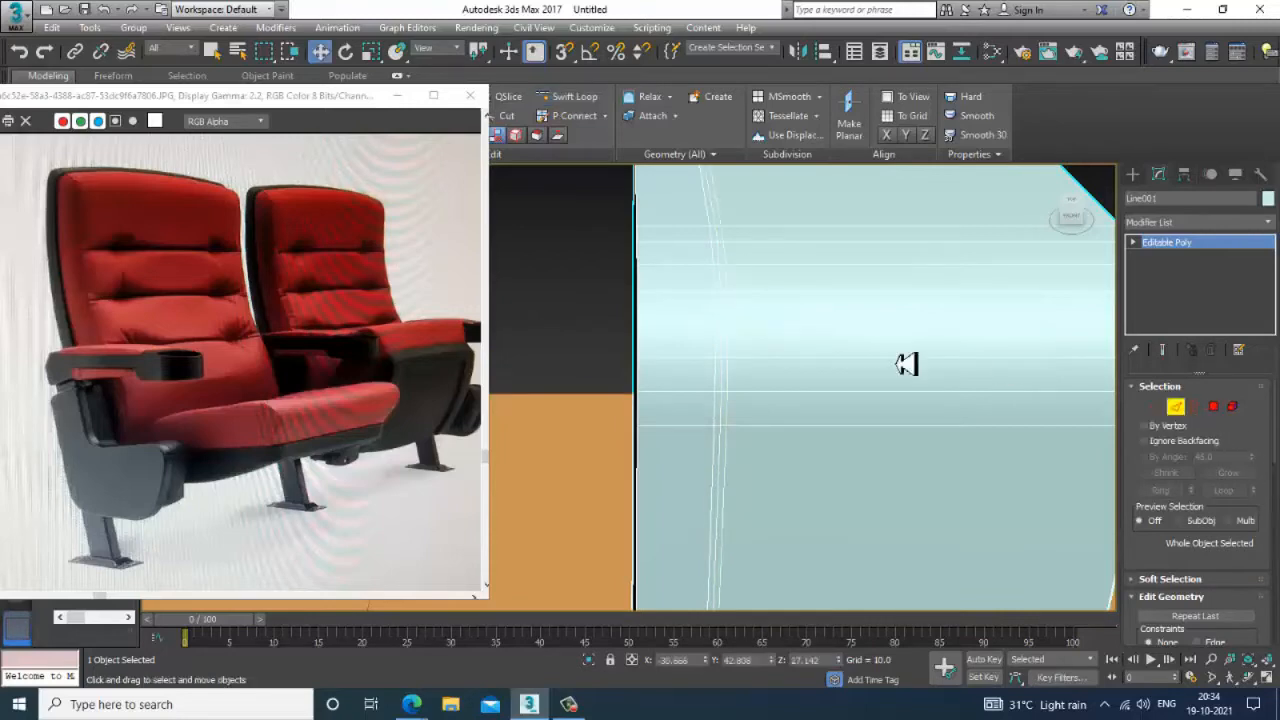
left_click(724, 390)
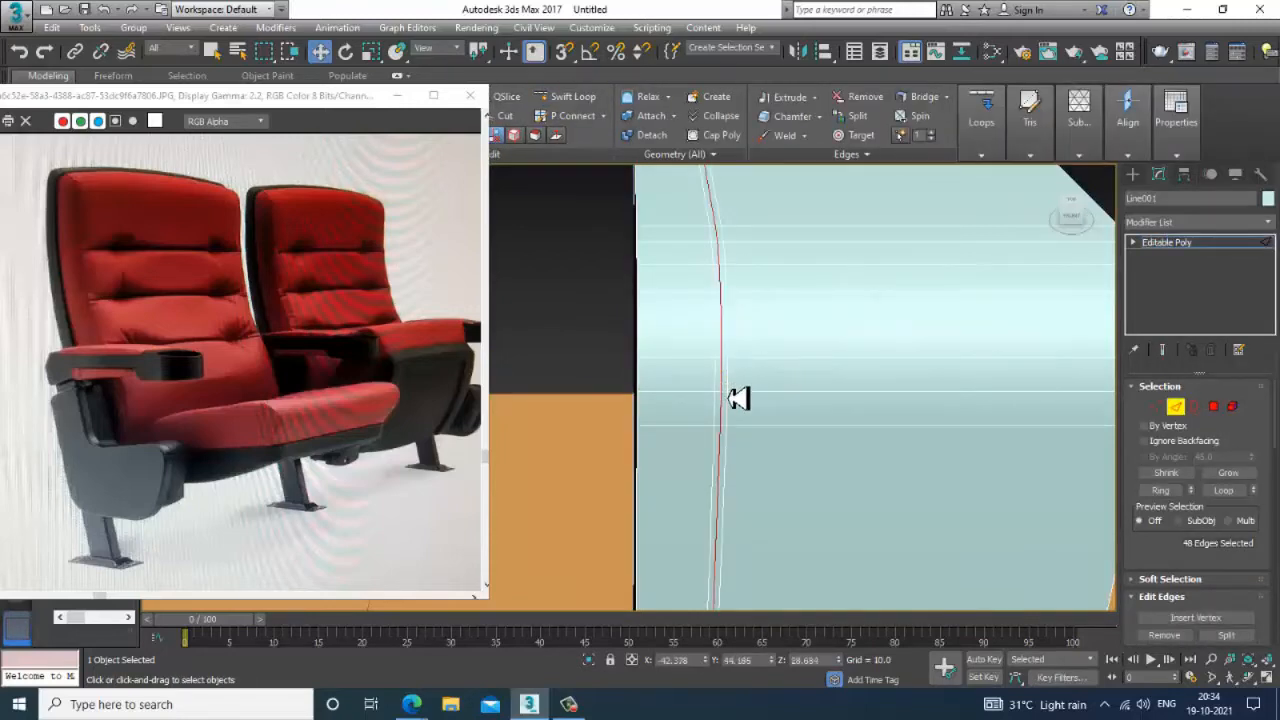
scroll(729, 398, "down", 4)
middle_click_drag(729, 398, 808, 457, "alt")
key("r")
scroll(814, 452, "up", 2)
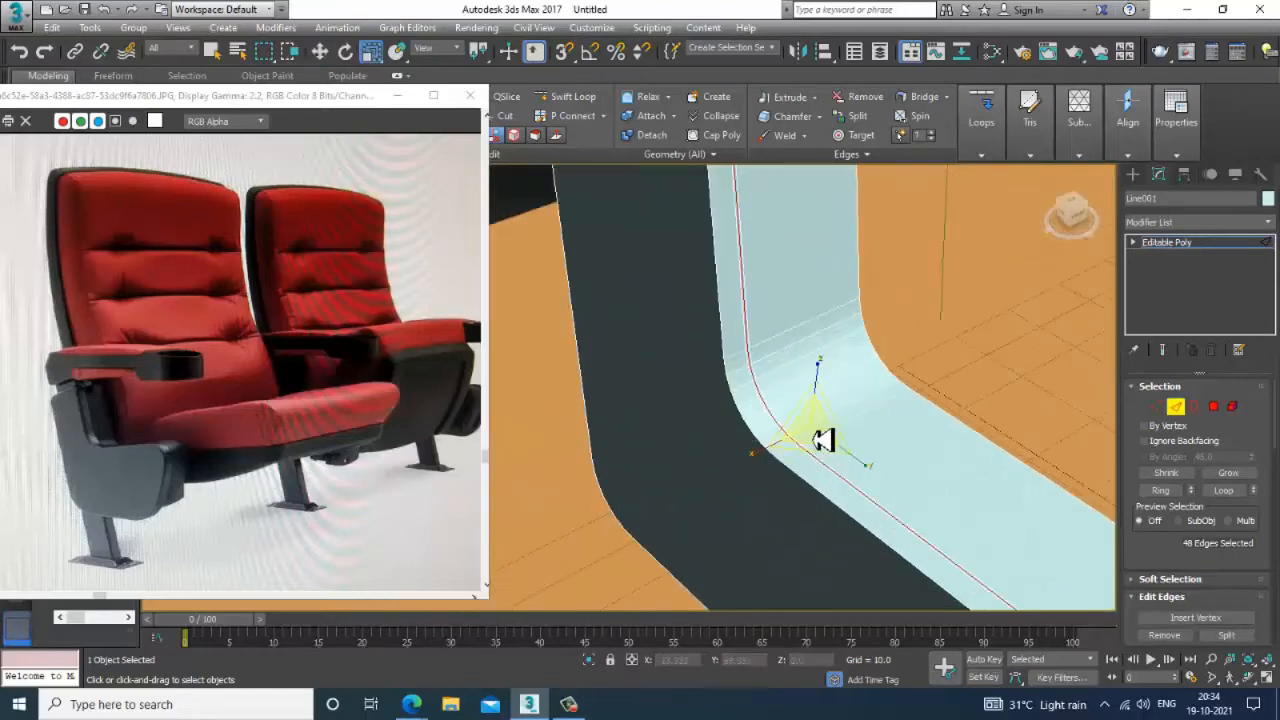
middle_click_drag(786, 307, 873, 265, "alt")
scroll(873, 265, "up", 3)
scroll(729, 398, "down", 5)
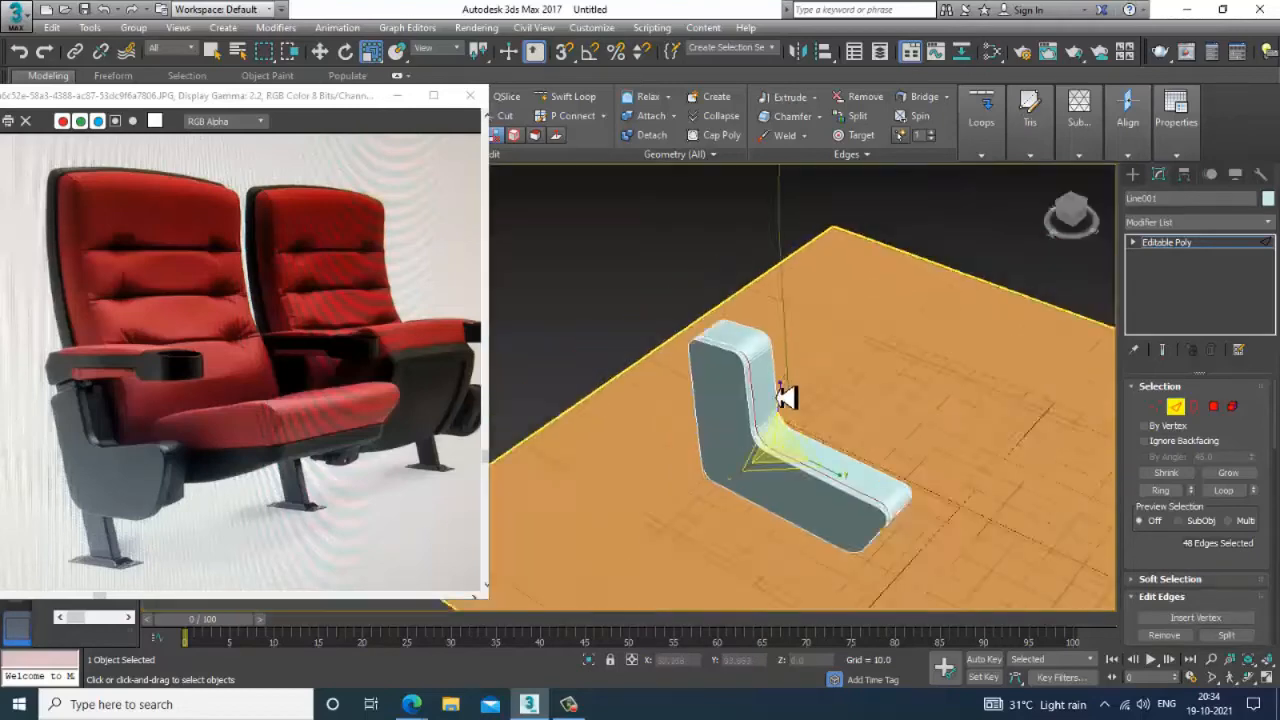
scroll(820, 360, "up", 4)
key("w")
left_click(1170, 242)
- In the maximized Left viewport, raise the two upper vertices of the curved backrest line slightly
key("alt+w")
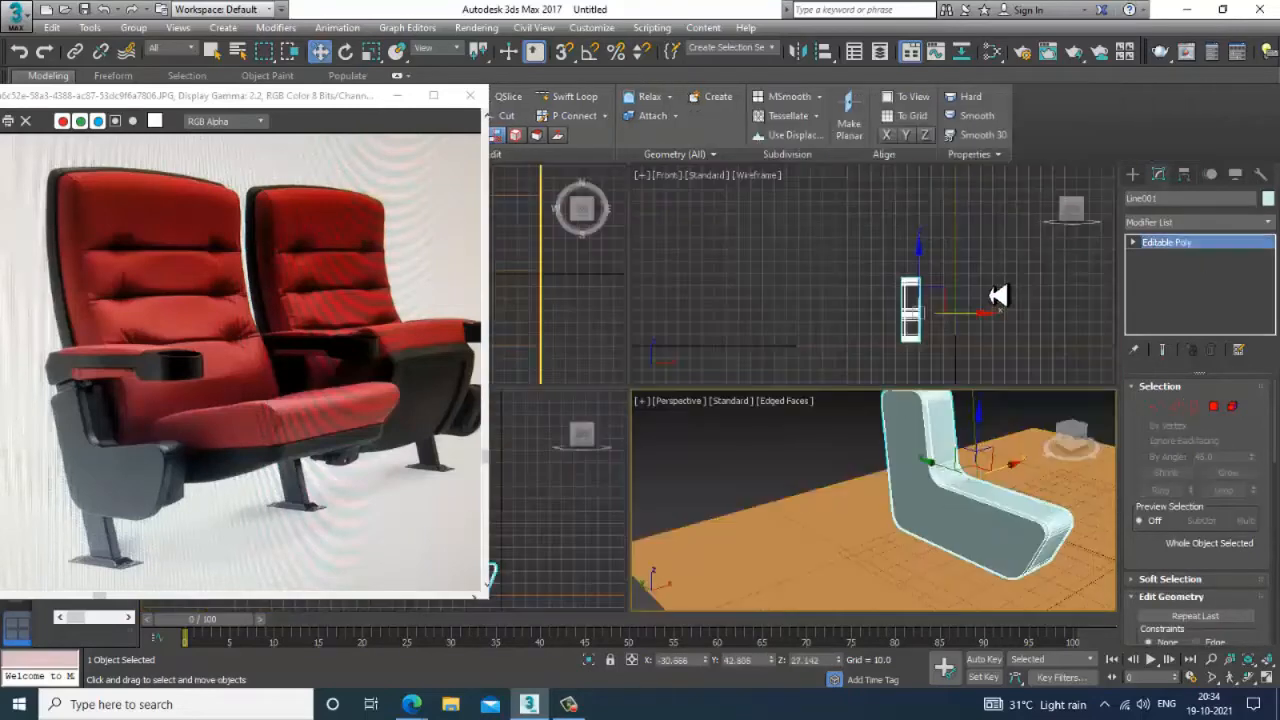
key("alt+w")
middle_click_drag(623, 461, 780, 486)
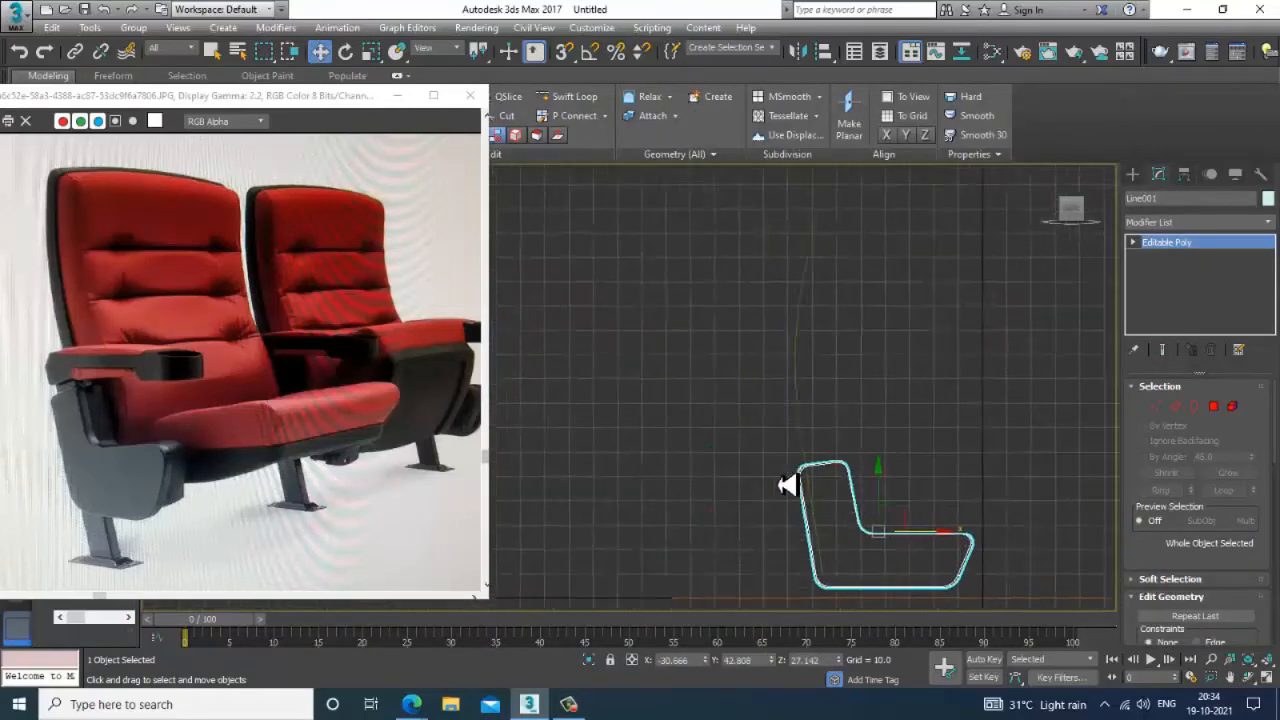
scroll(725, 445, "down", 4)
scroll(733, 415, "up", 5)
left_click(740, 379)
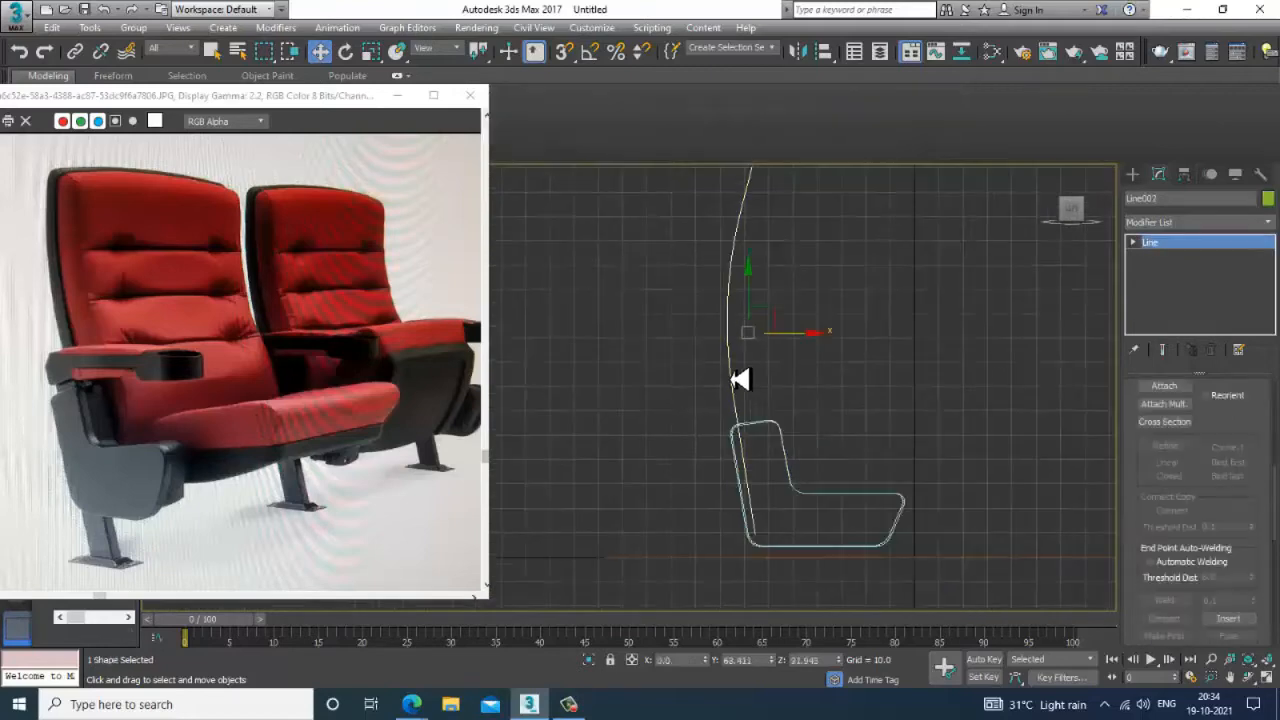
scroll(757, 354, "up", 4)
key("1")
left_click_drag(697, 212, 816, 345)
left_click_drag(771, 214, 778, 189)
- Enable viewport rendering for the curved backrest line so it displays with thickness
scroll(1244, 440, "up", 8)
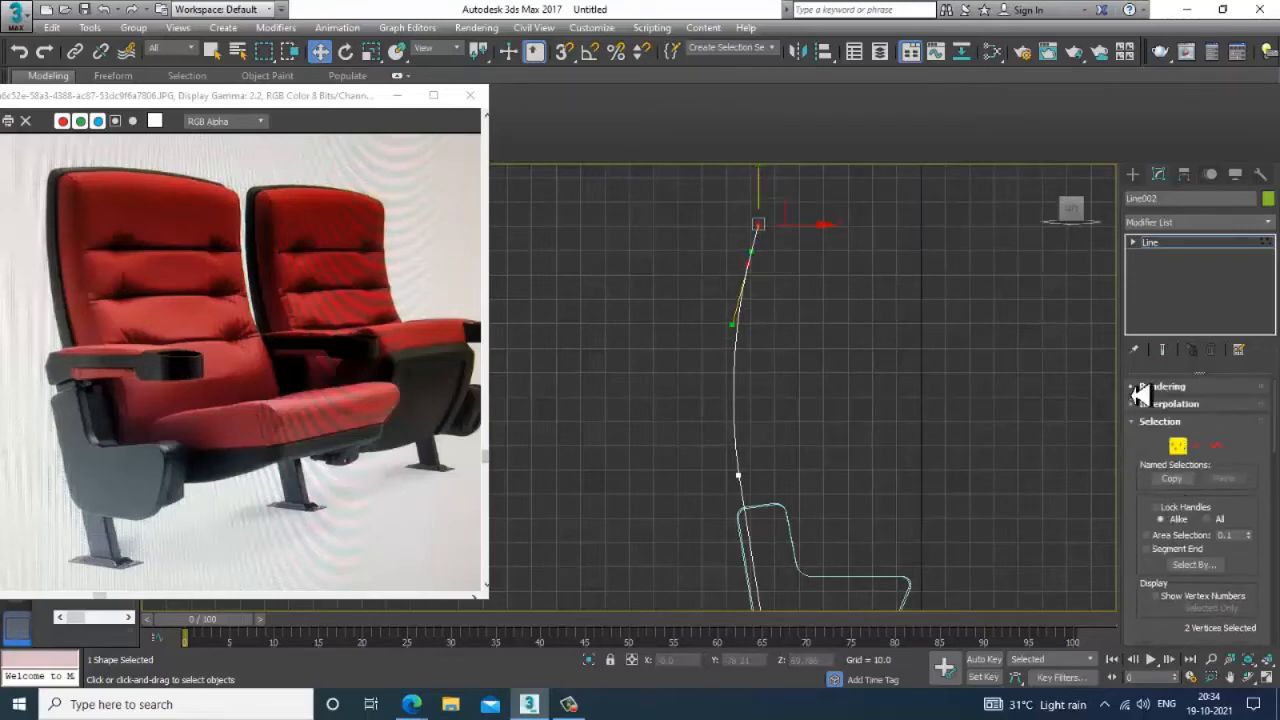
left_click(1141, 389)
left_click(1148, 404)
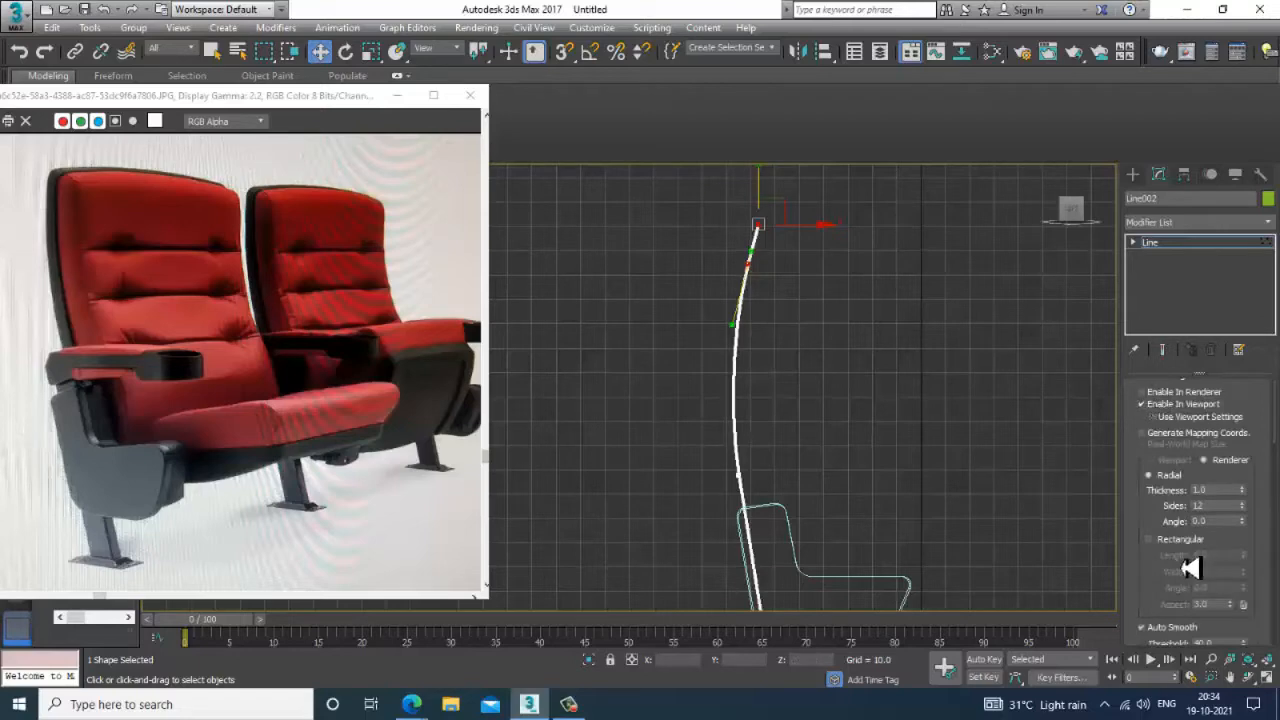
- Switch the curved backrest line to a rectangular cross-section about 82 long and 4.58 wide
left_click(1170, 541)
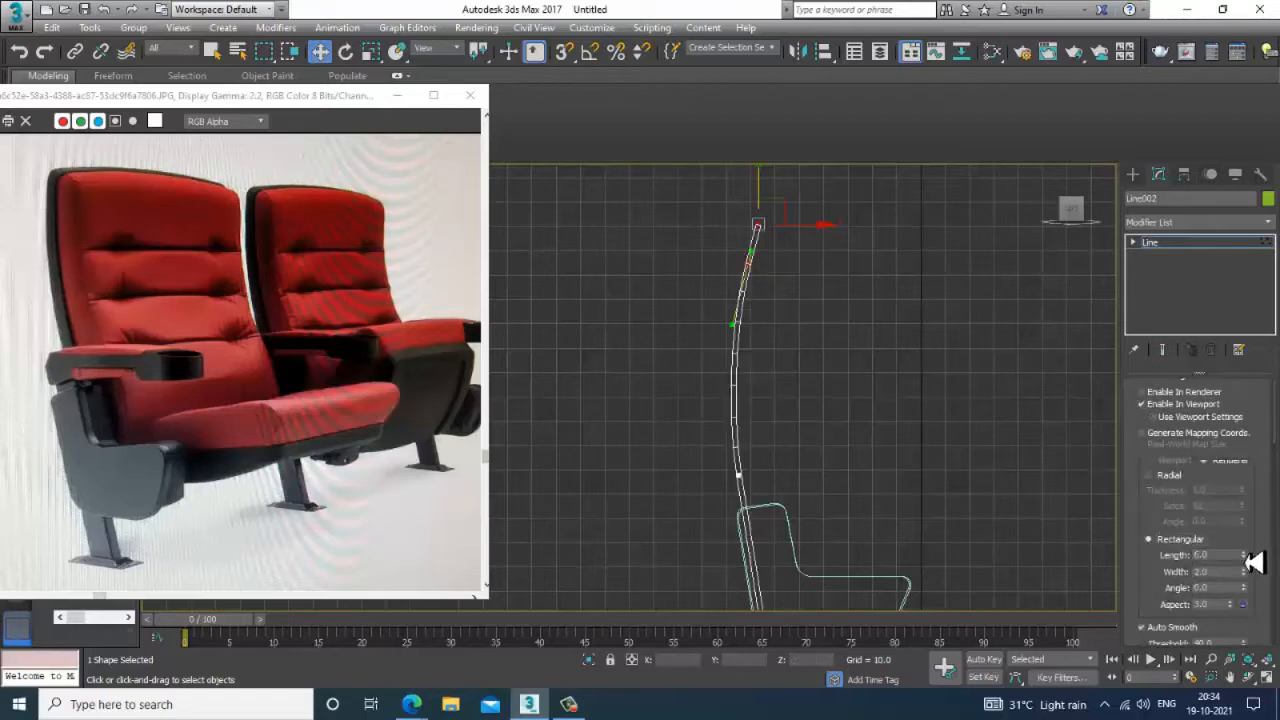
left_click_drag(1245, 571, 1241, 480)
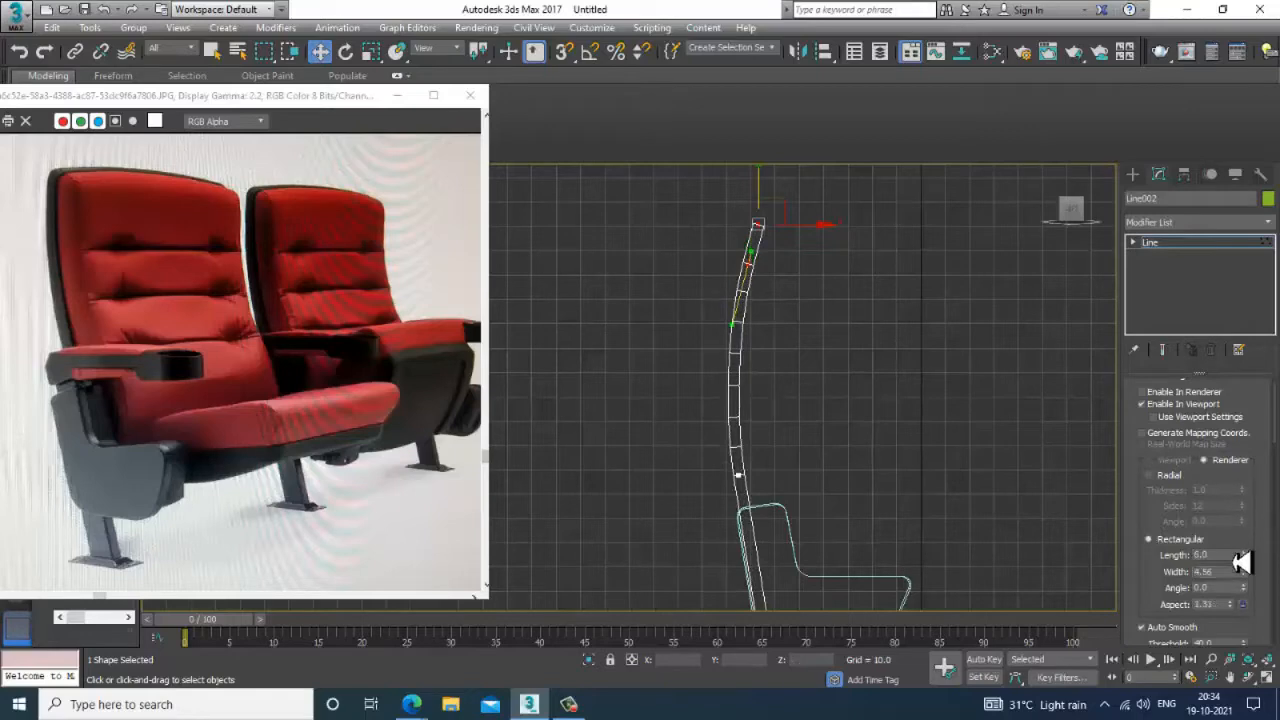
left_click_drag(1244, 554, 1224, 455)
middle_click_drag(993, 477, 803, 442, "alt")
key("alt+w")
scroll(805, 442, "down", 10)
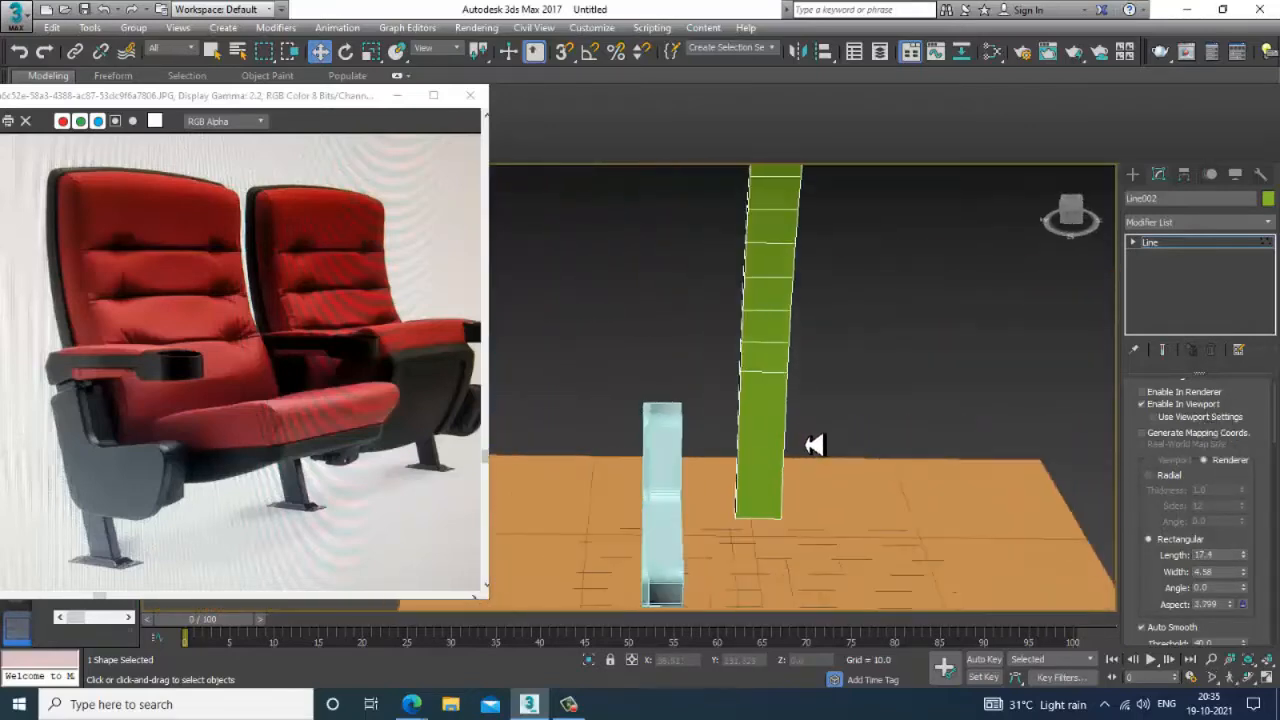
left_click_drag(1244, 554, 1180, 260)
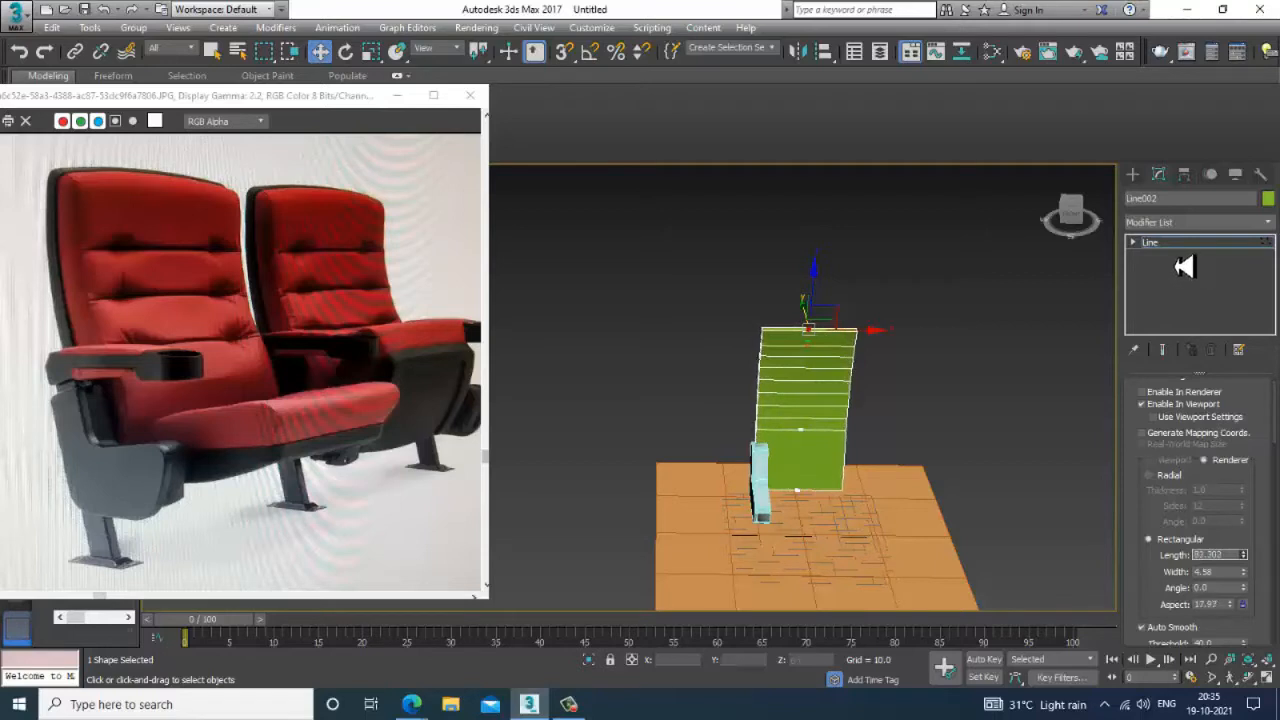
- Widen the backrest's rectangular cross-section to a length of 104.303 and a width of 4.814
middle_click_drag(770, 378, 864, 266, "alt")
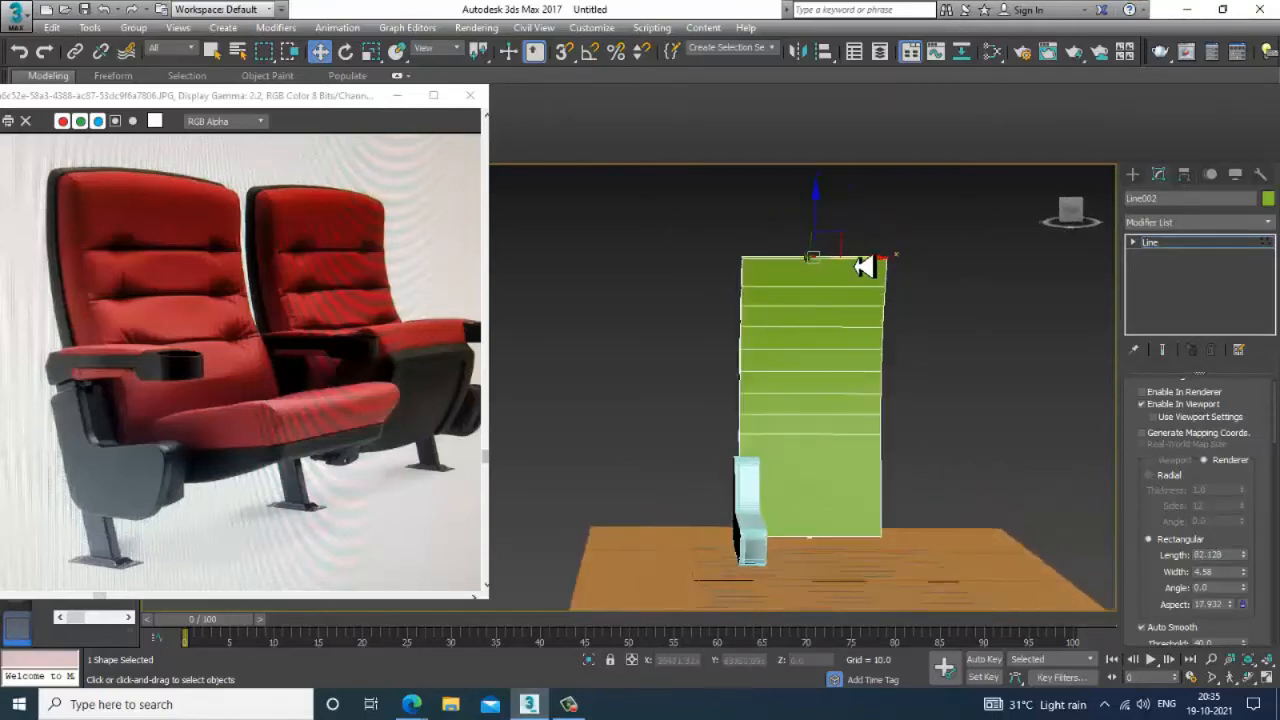
left_click(1192, 244)
middle_click_drag(873, 403, 1250, 565, "alt")
left_click_drag(1244, 556, 1248, 526)
middle_click_drag(980, 491, 848, 387, "alt")
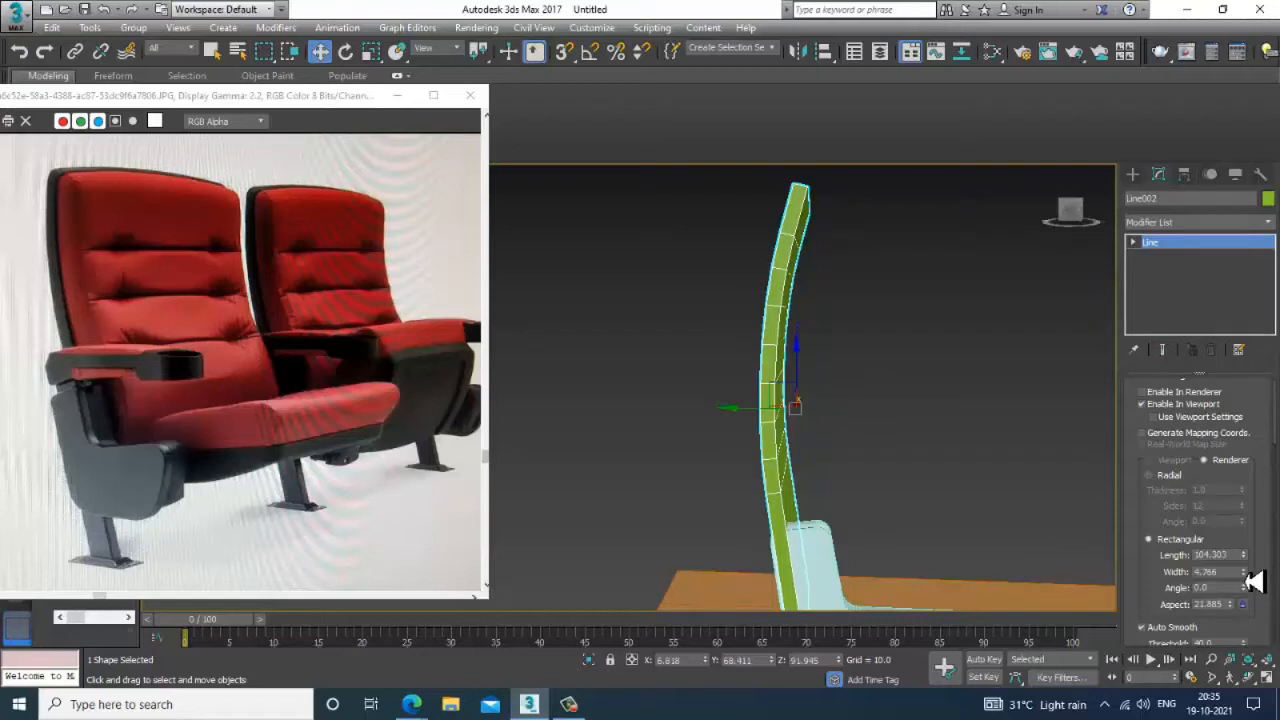
middle_click_drag(958, 462, 849, 420, "alt")
- Following the reference photo, move the backrest along X until its side edge meets the inner face of the L-shaped panel
left_click_drag(848, 388, 880, 386)
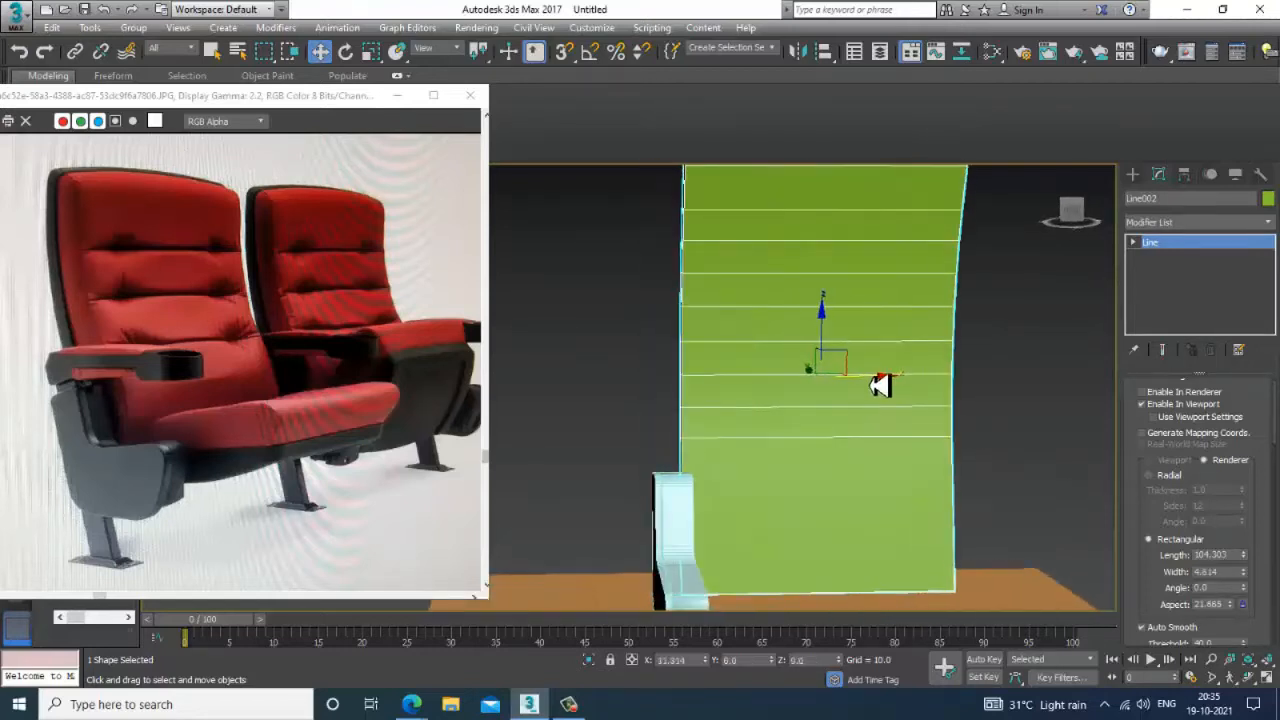
left_click(100, 417)
scroll(100, 417, "up", 5)
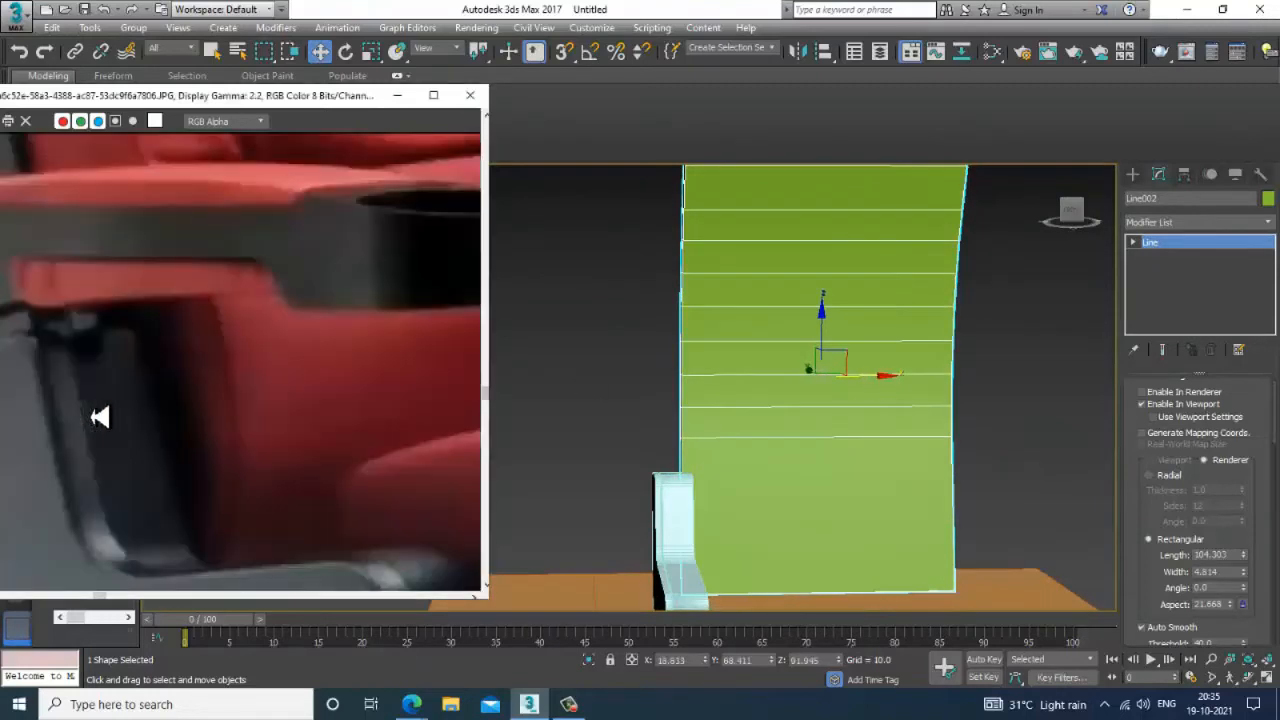
scroll(100, 417, "down", 3)
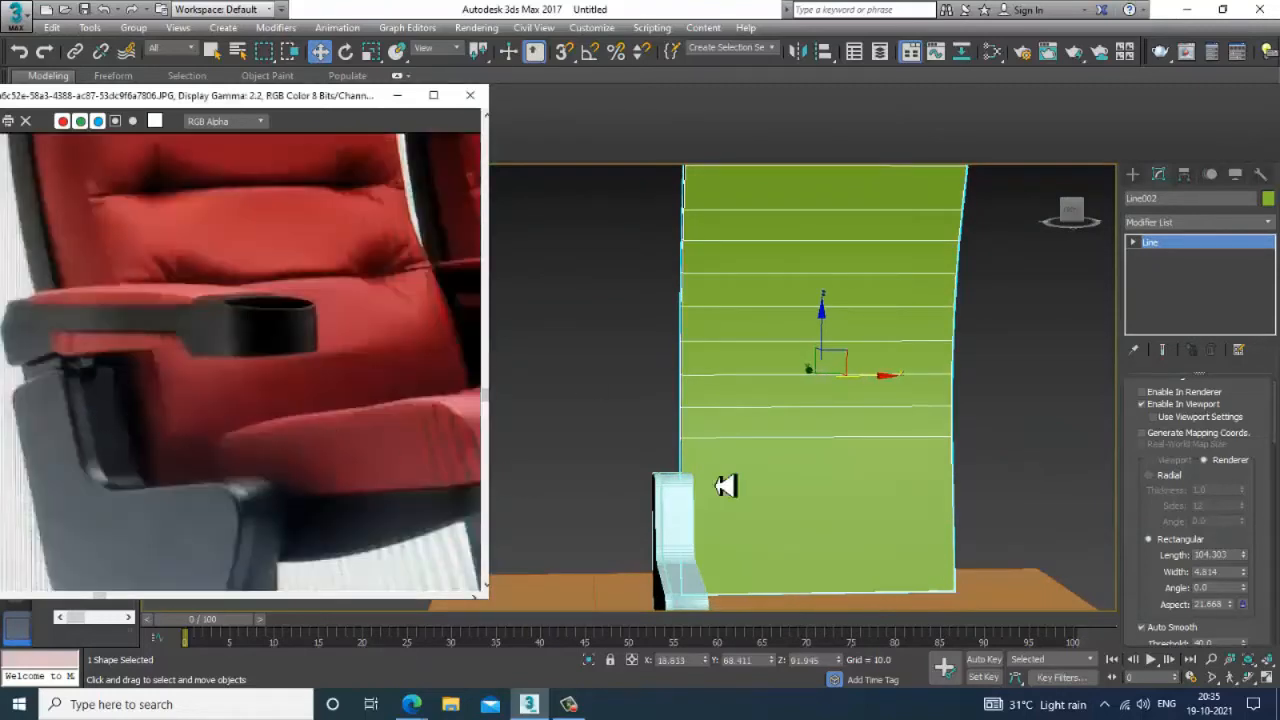
left_click(800, 456)
left_click_drag(880, 380, 888, 388)
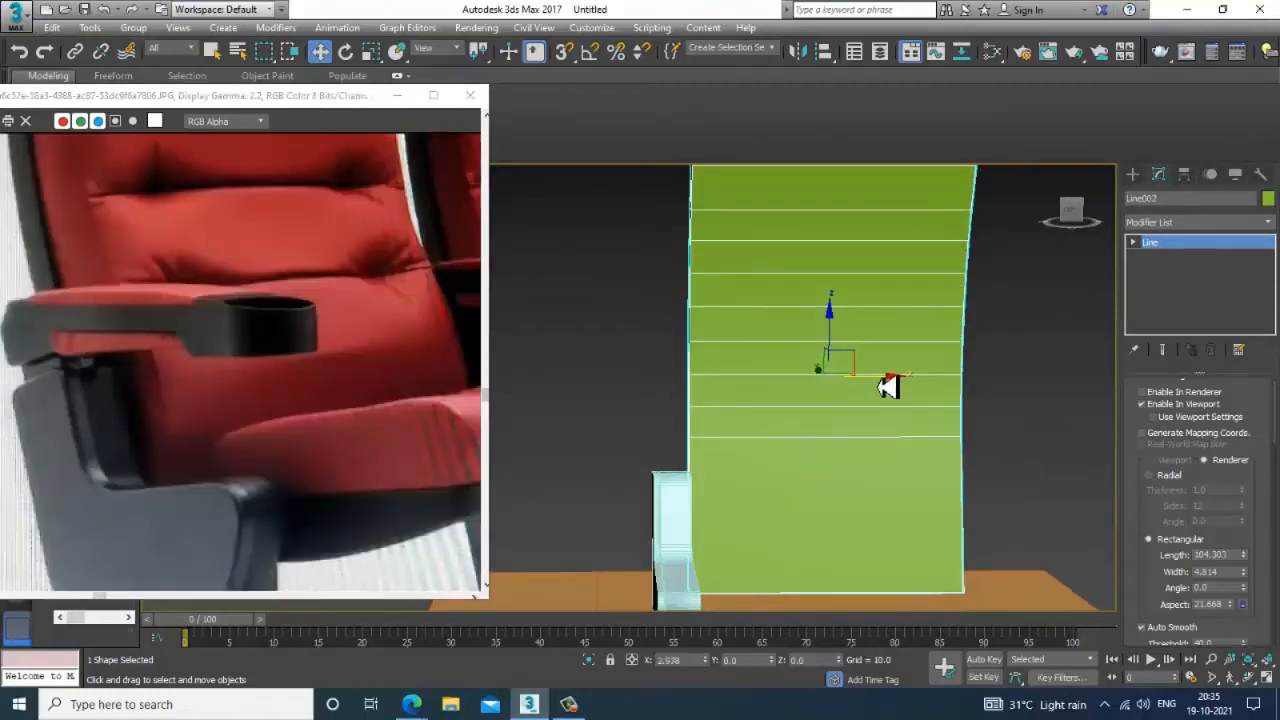
- Examine the backrest and side panel in profile, in the Perspective and Left views, against the reference photo
scroll(888, 388, "down", 5)
middle_click_drag(737, 429, 858, 411, "alt")
scroll(171, 423, "down", 3)
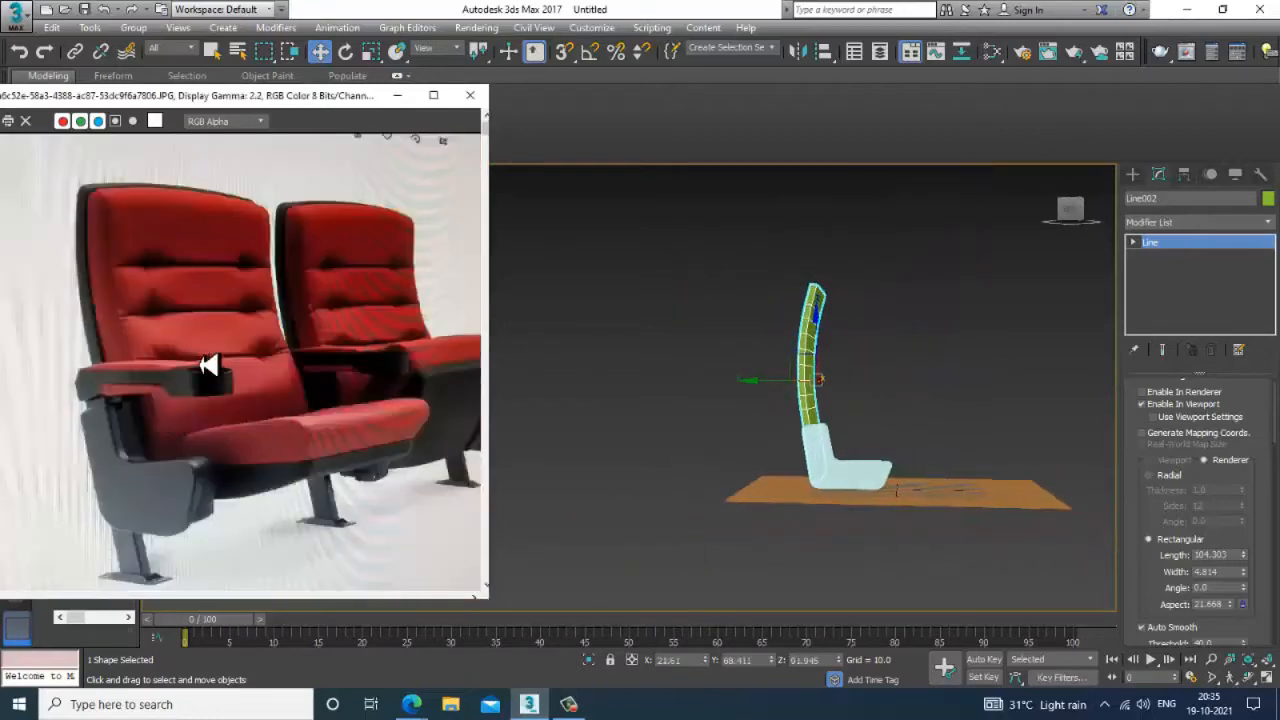
middle_click_drag(748, 457, 760, 398, "alt")
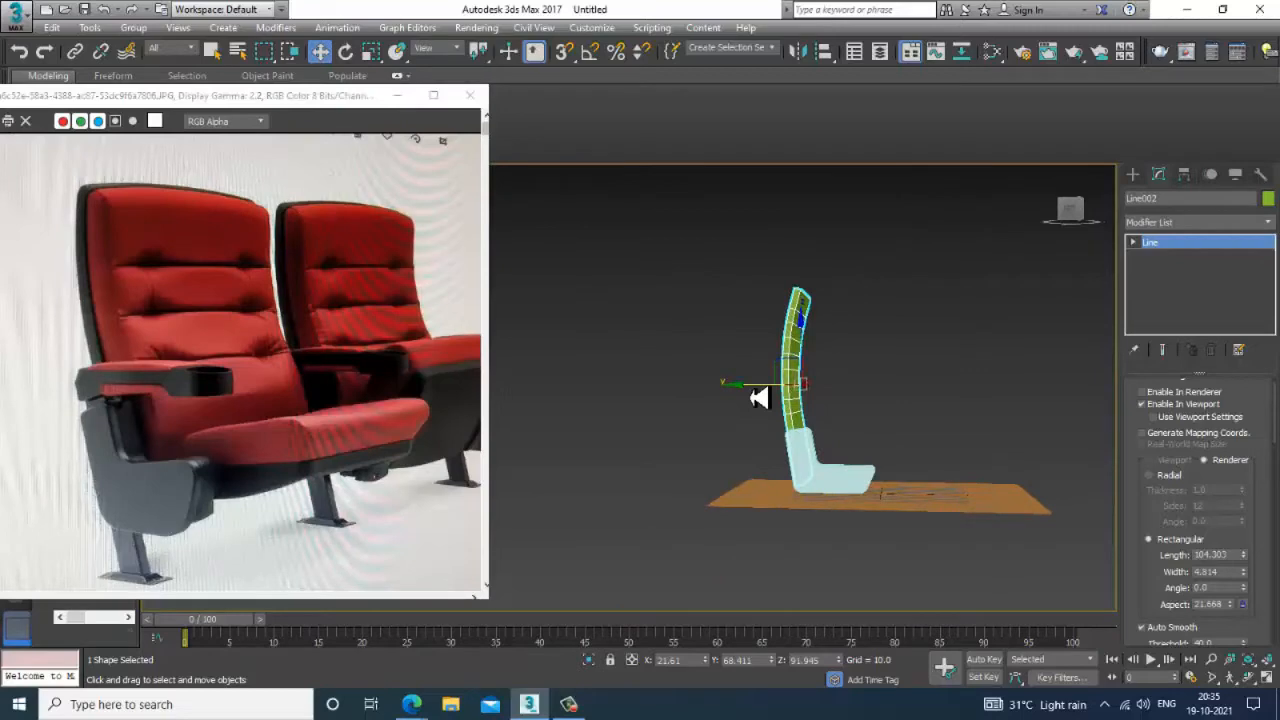
key("alt+w")
key("alt+w")
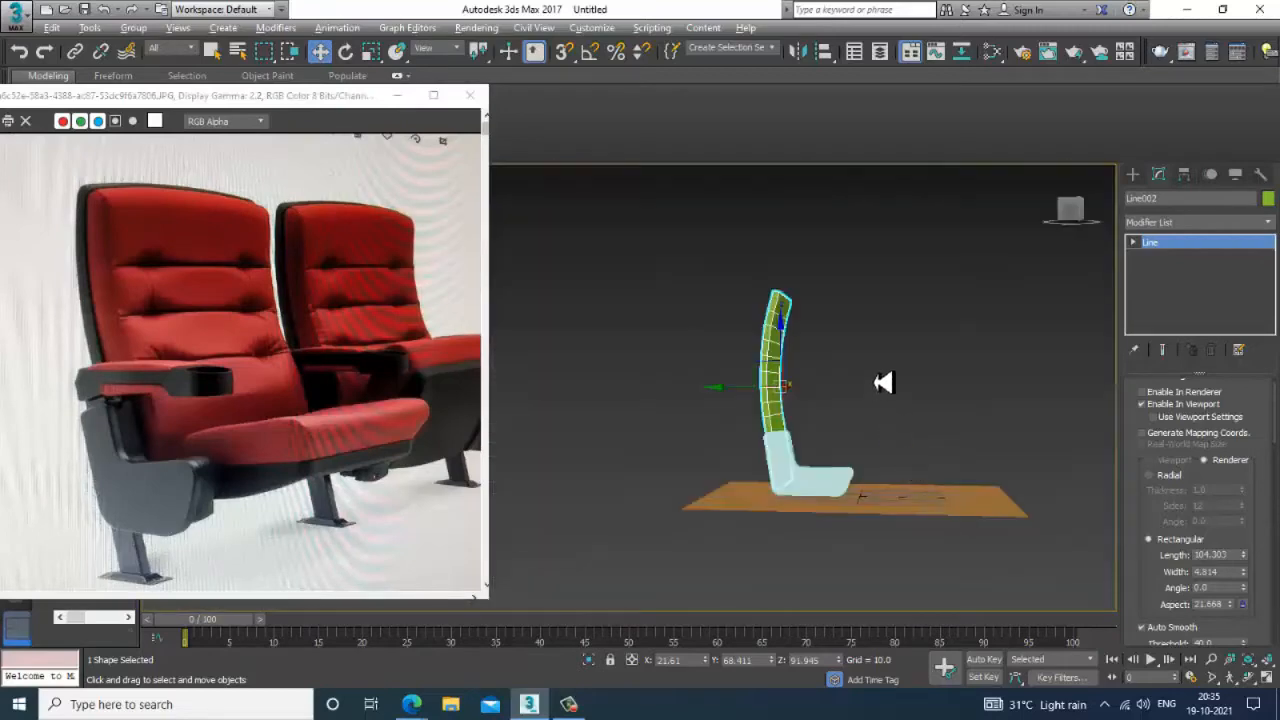
scroll(883, 380, "up", 3)
middle_click_drag(883, 380, 817, 380, "alt")
scroll(897, 380, "up", 3)
key("alt+w")
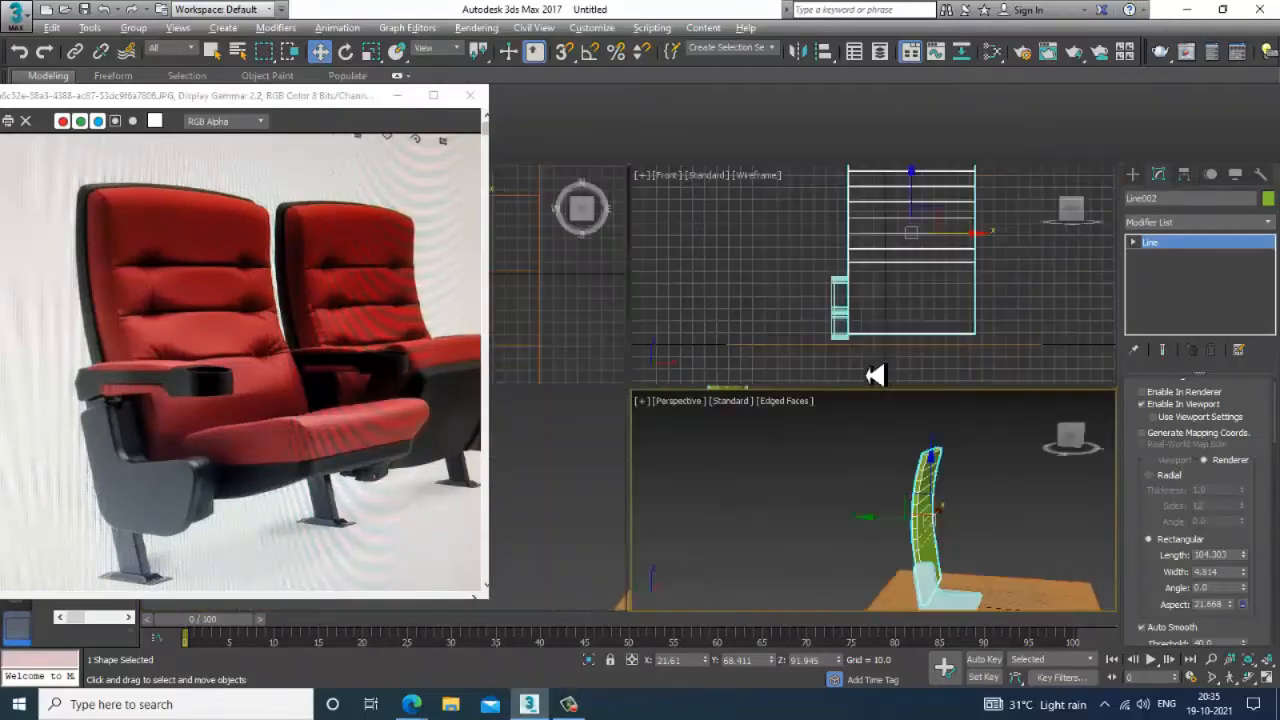
scroll(886, 286, "down", 2)
key("alt+w")
middle_click_drag(656, 470, 691, 414)
scroll(691, 414, "down", 3)
scroll(700, 406, "up", 3)
scroll(719, 325, "down", 3)
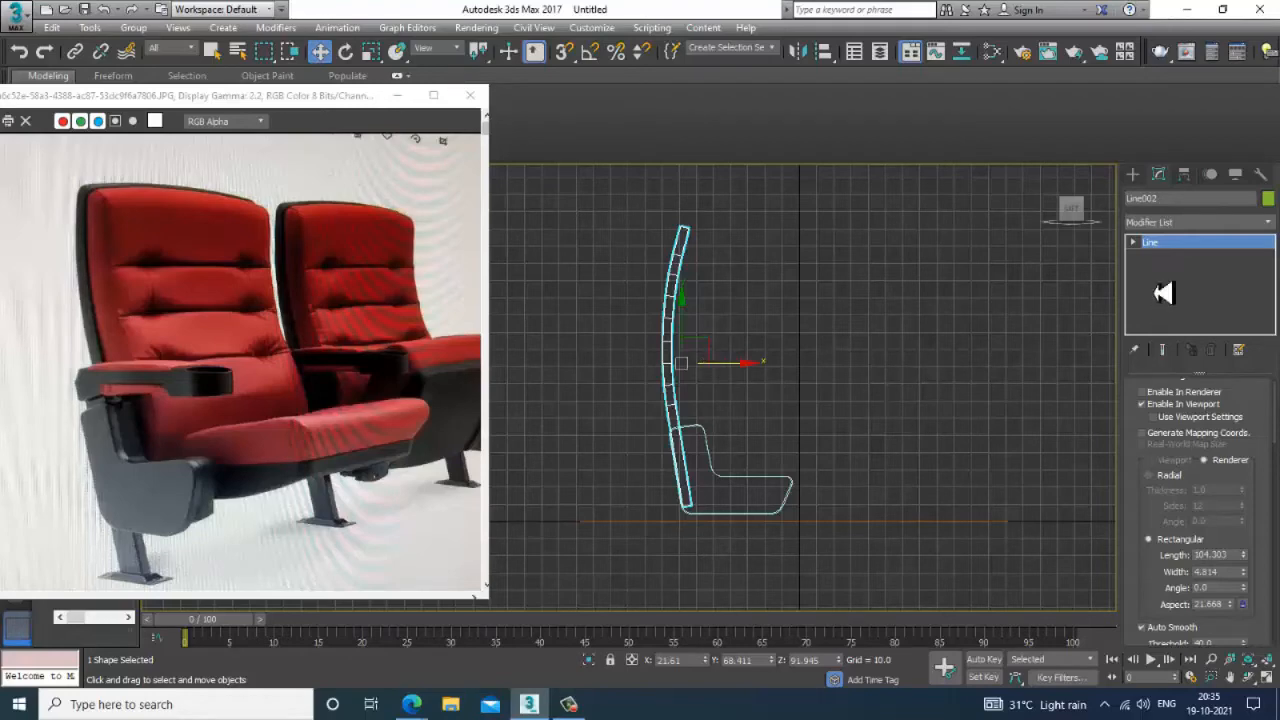
- Create a ChamferBox over the backrest in the Front view, about 156.8 long, 100 wide and 7.4 high with a 2.3 fillet
left_click(1133, 174)
scroll(724, 336, "up", 3)
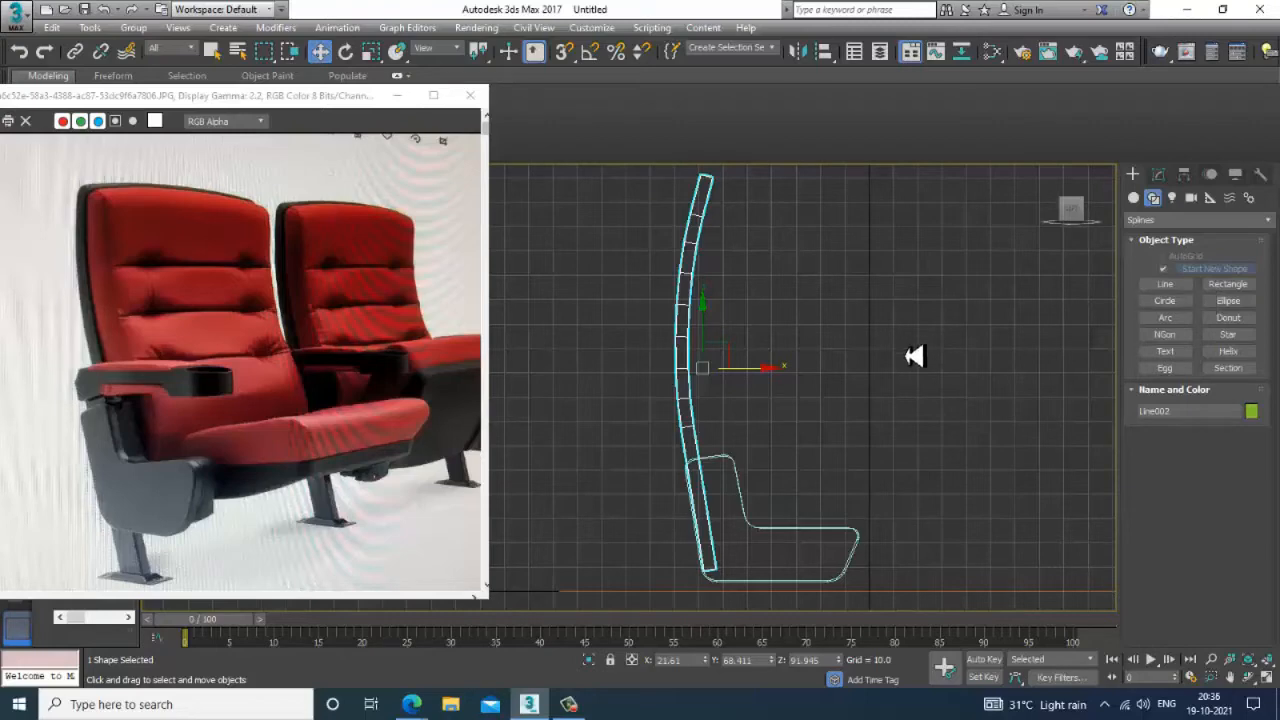
key("alt+w")
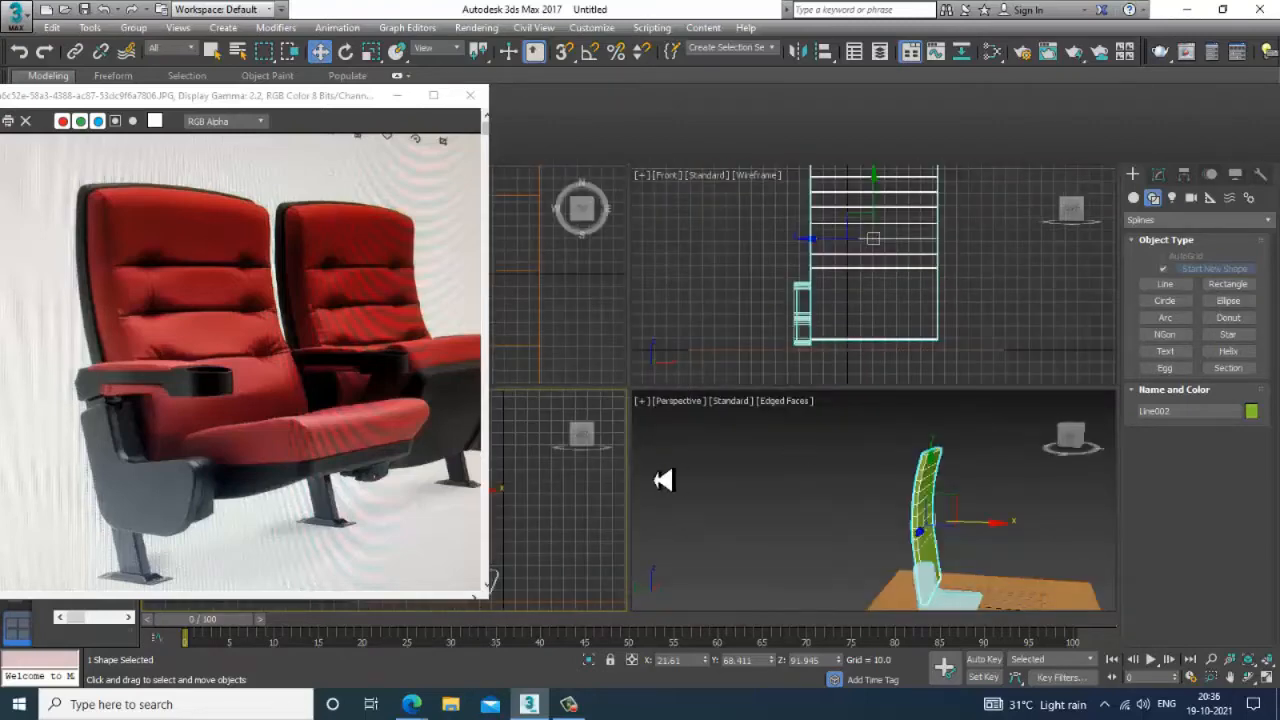
scroll(857, 297, "up", 4)
key("alt+w")
scroll(849, 357, "down", 4)
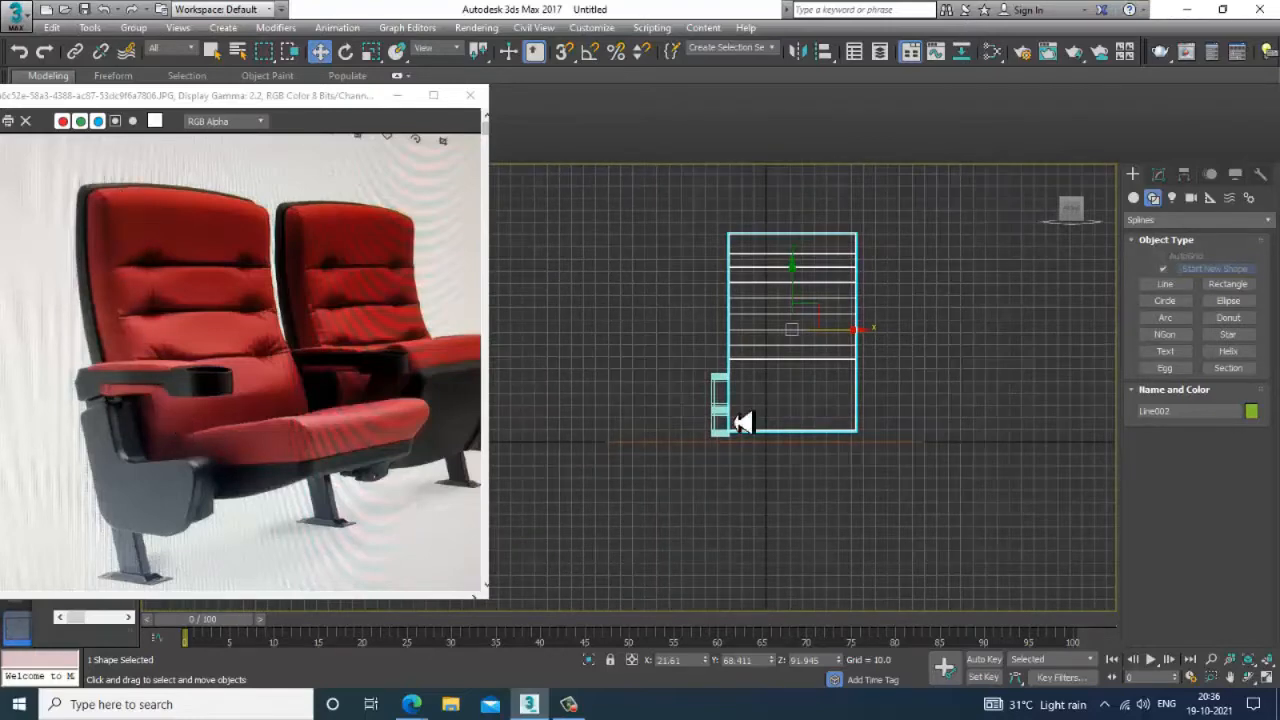
left_click(1133, 197)
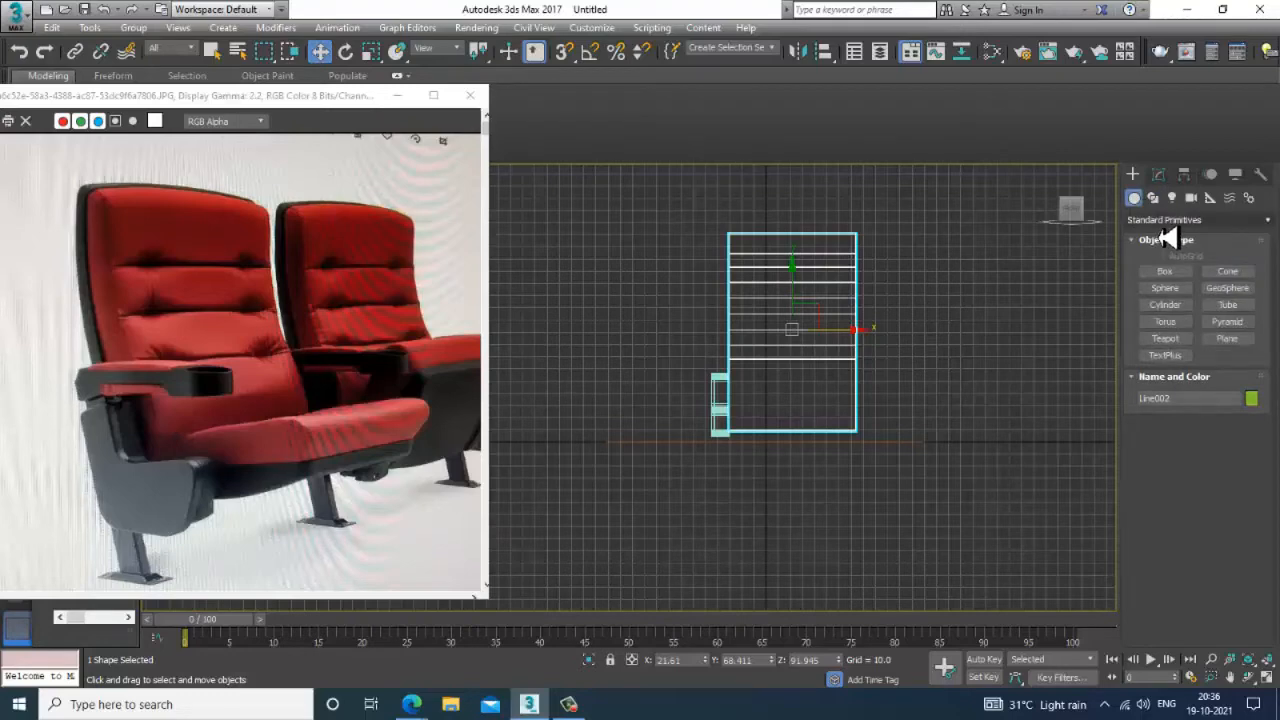
left_click(1150, 220)
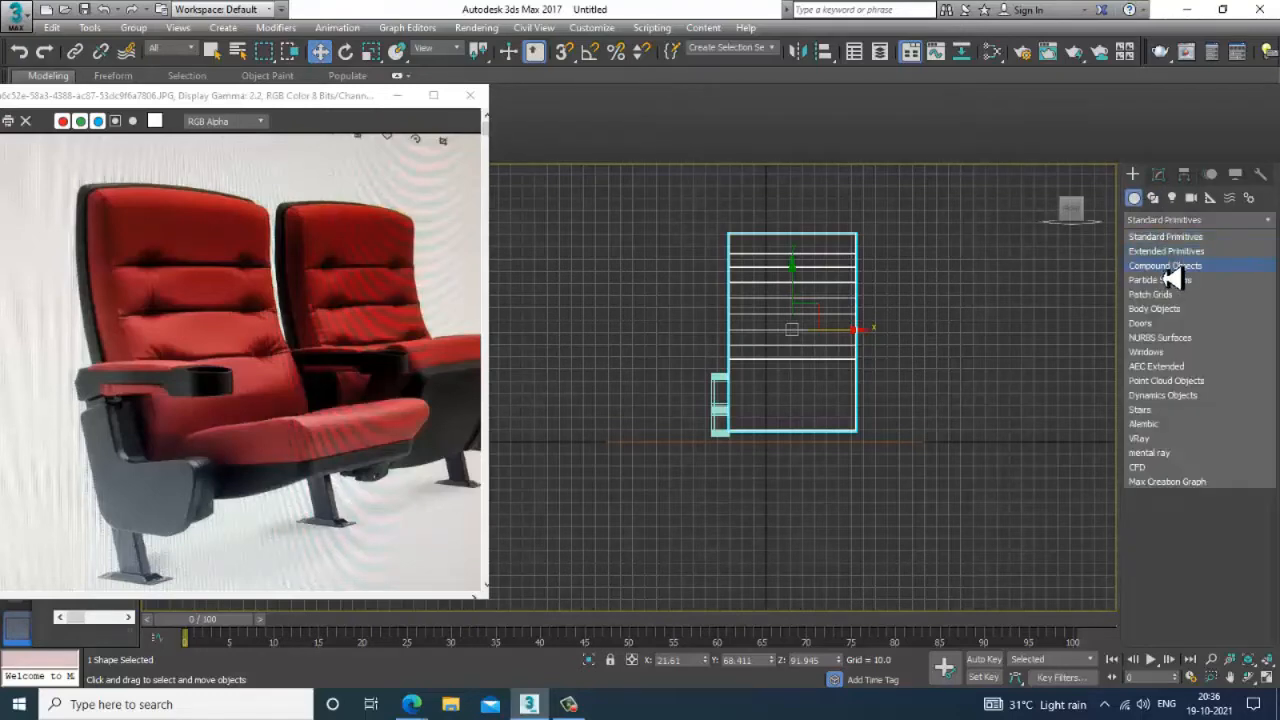
left_click(1166, 252)
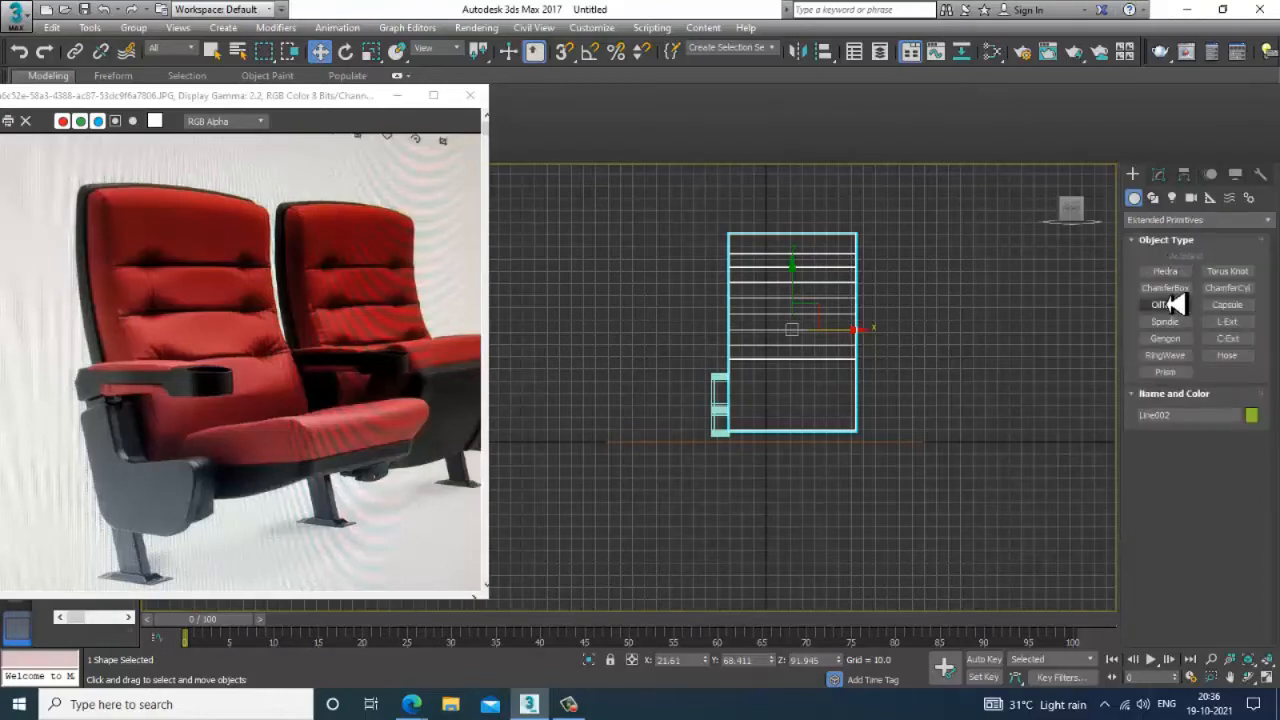
left_click(1165, 287)
scroll(765, 340, "up", 2)
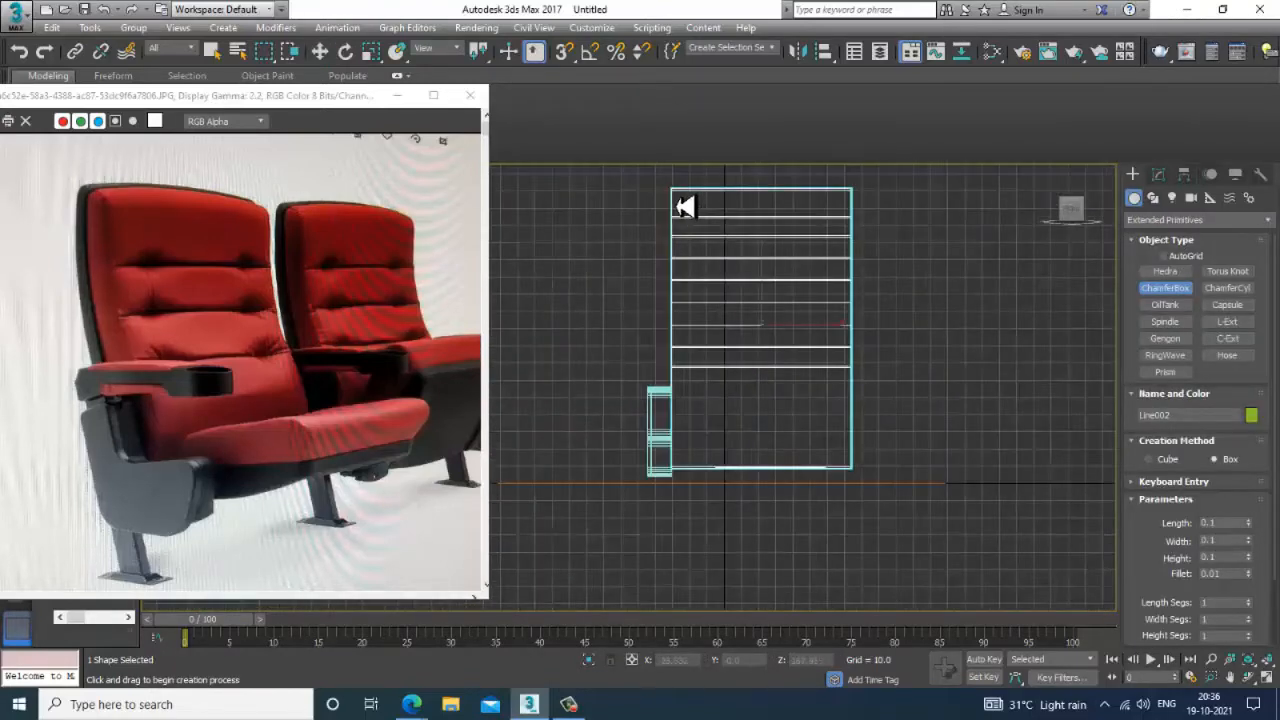
left_click_drag(684, 205, 857, 475)
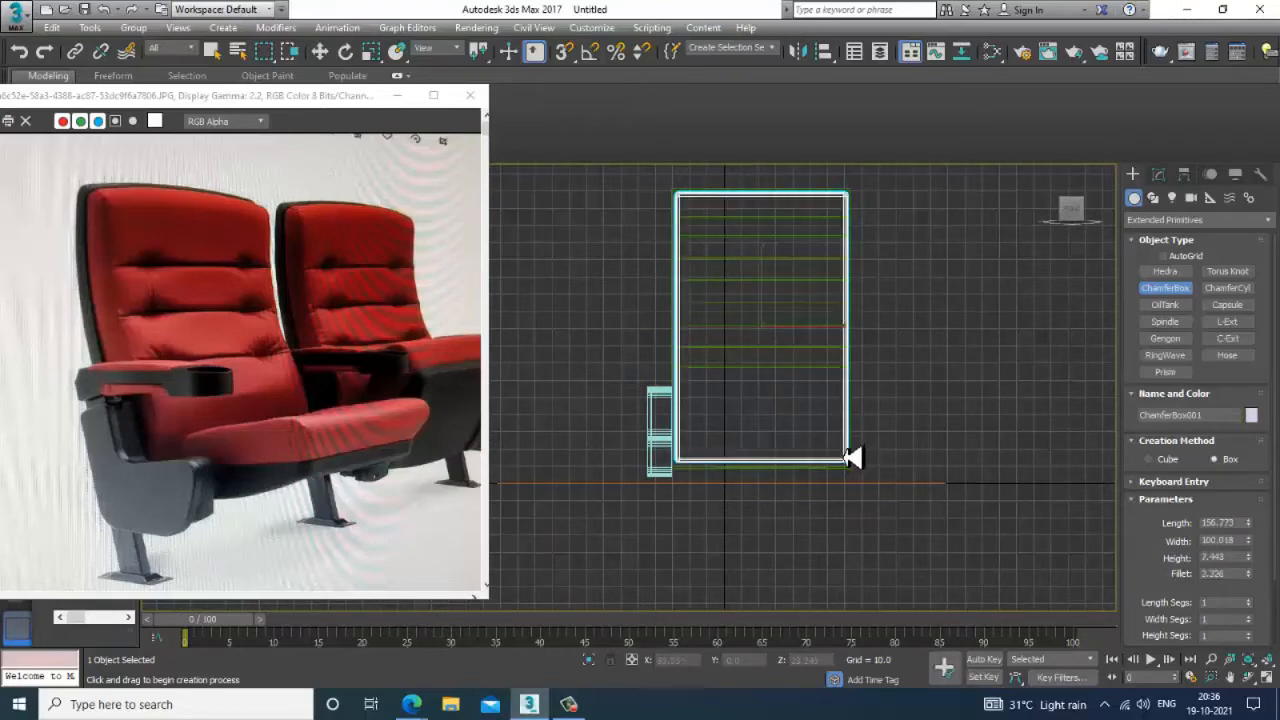
key("w")
- In the maximized Left view, increase the chamfer box's height to about 15.85
key("alt+w")
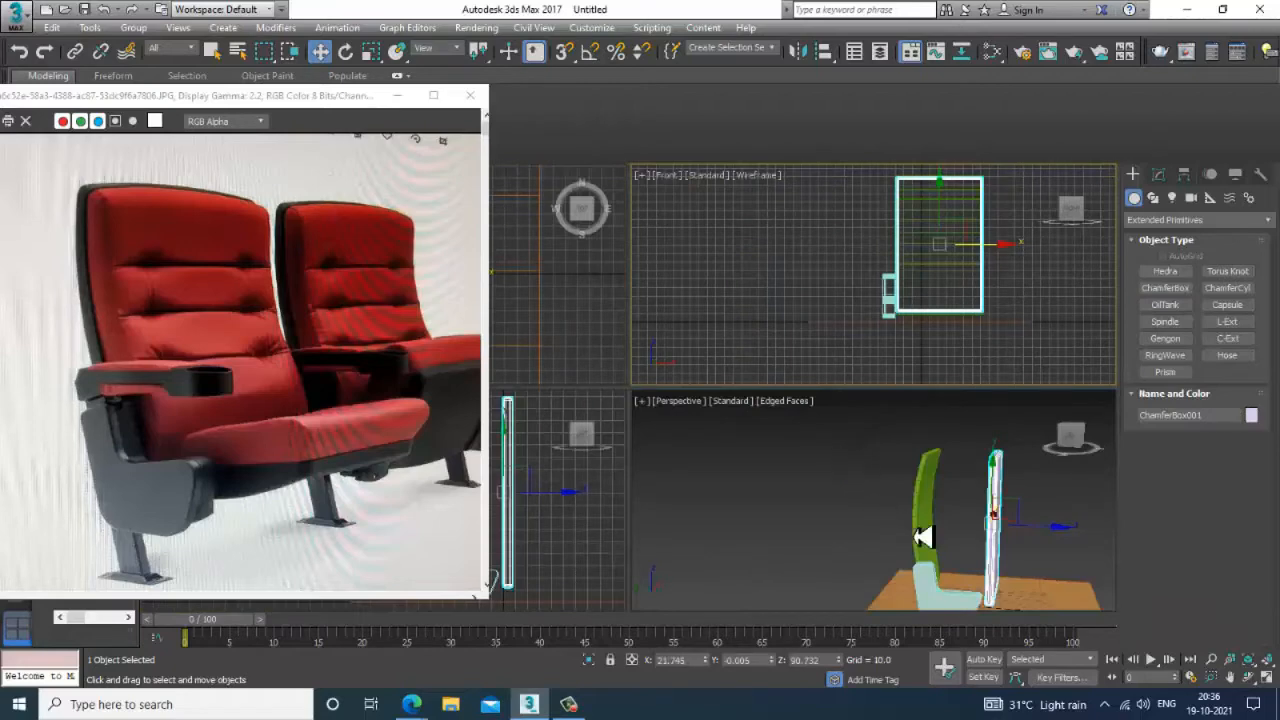
middle_click_drag(572, 509, 570, 501)
key("alt+w")
middle_click_drag(888, 423, 864, 441)
scroll(877, 397, "up", 2)
scroll(878, 400, "down", 2)
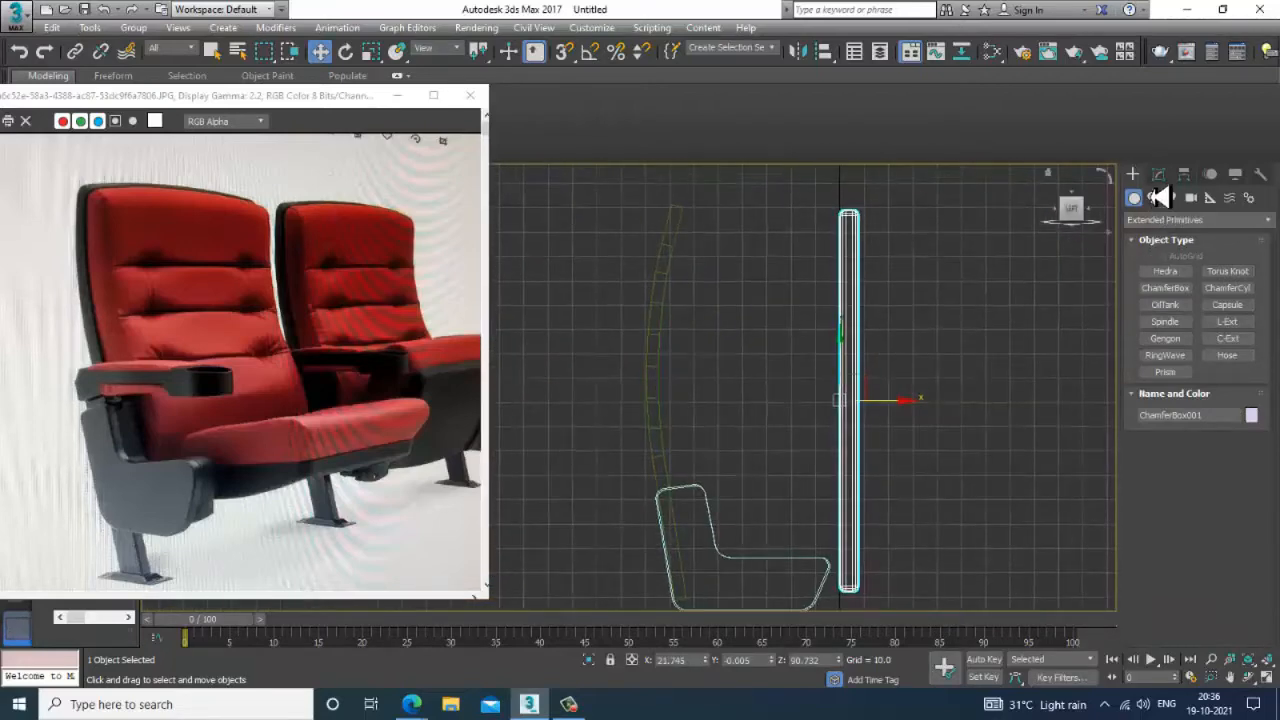
left_click(1158, 175)
left_click_drag(1258, 453, 1237, 351)
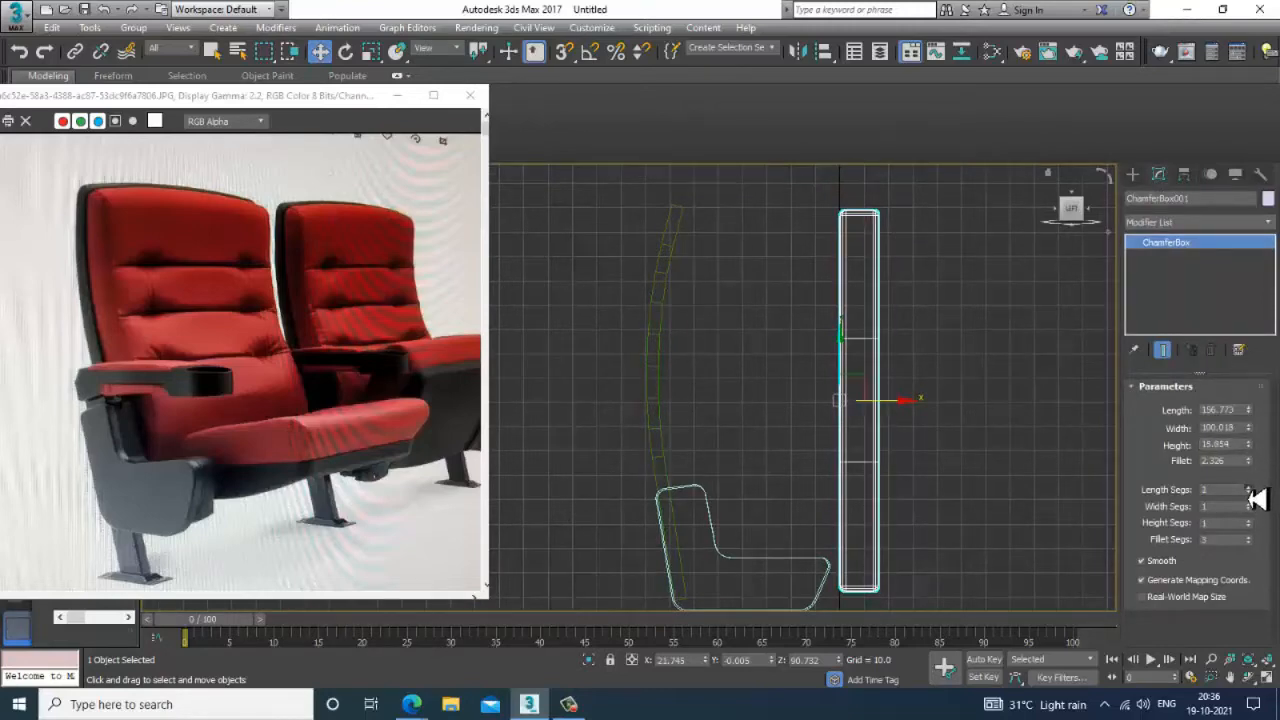
- Divide the chamfer box into 8 length segments, 3 width segments and 2 height segments
left_click(1249, 489)
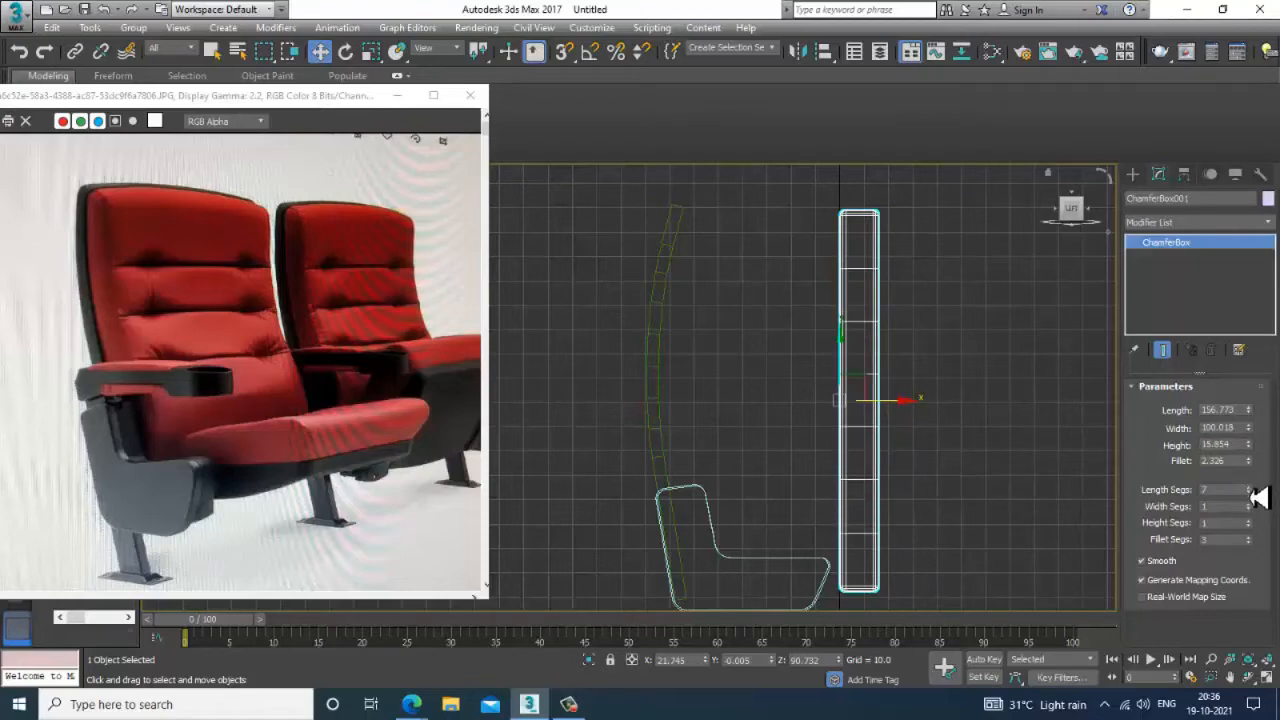
left_click(1249, 489)
key("alt+w")
middle_click_drag(978, 523, 1050, 498, "alt")
key("alt+w")
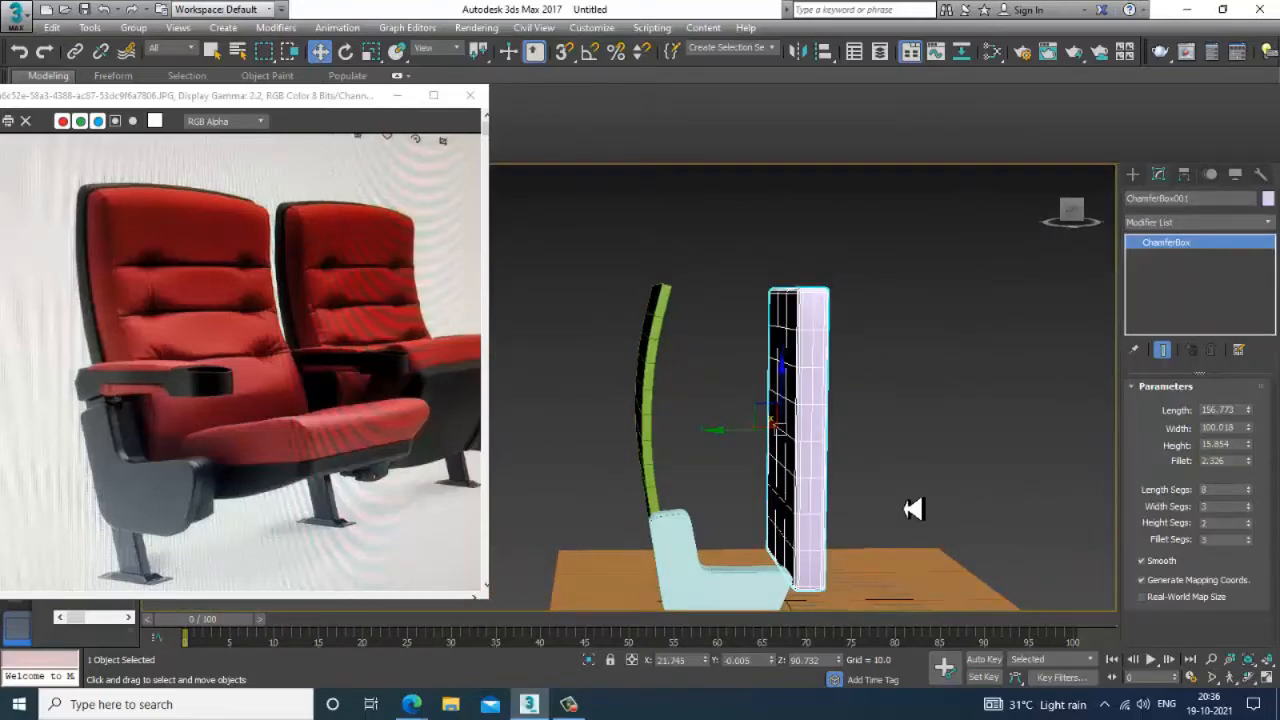
- In the Left view, move the chamfer box along the horizontal axis to sit against the front of the curved backrest
middle_click_drag(914, 509, 900, 429, "alt")
key("alt+w")
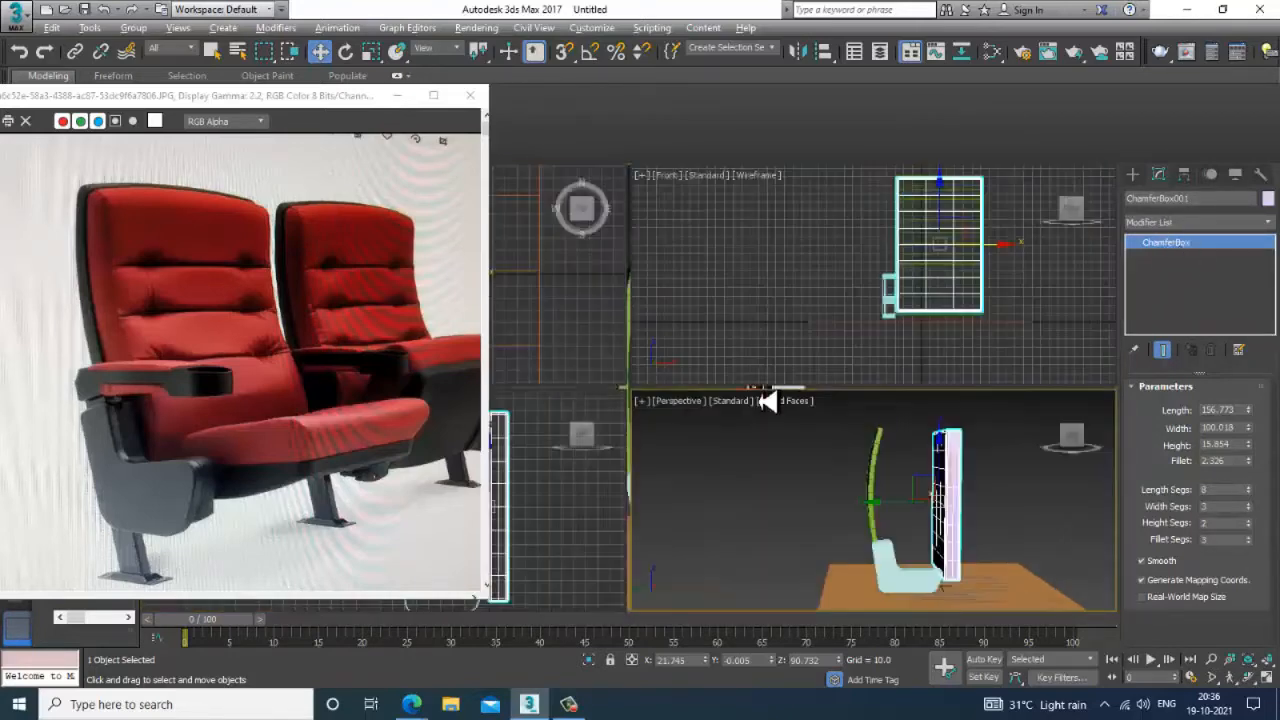
right_click(577, 506)
key("alt+w")
middle_click_drag(668, 447, 688, 439)
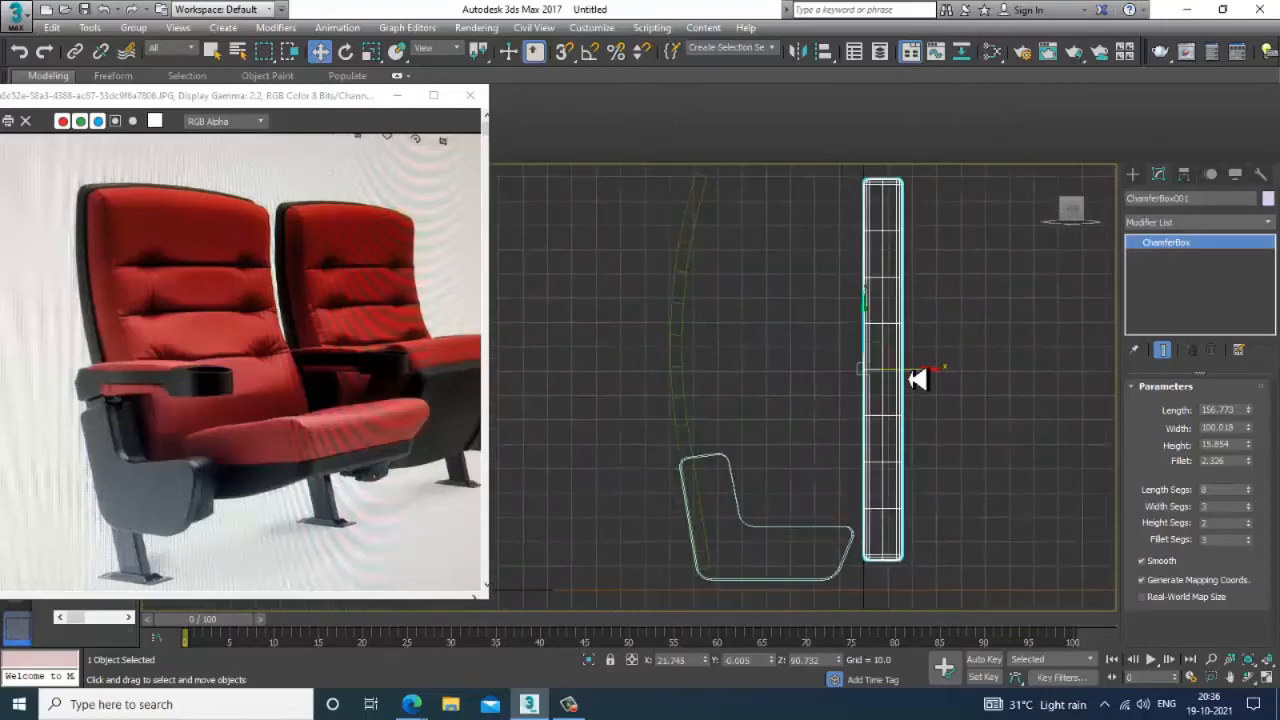
left_click_drag(933, 380, 768, 394)
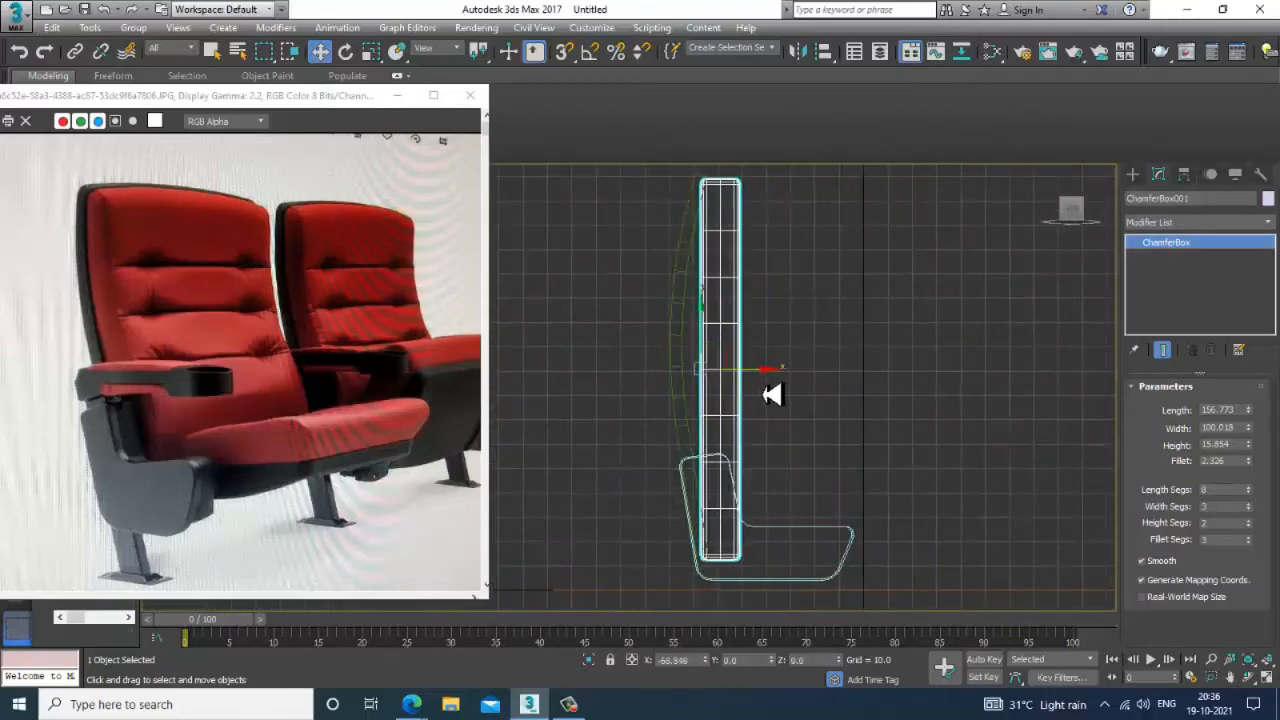
- Try 3 height segments on the chamfer box, return to 2, and set its width segments to 4
scroll(765, 391, "up", 2)
middle_click_drag(698, 258, 772, 257)
scroll(737, 333, "down", 2)
scroll(762, 342, "up", 2)
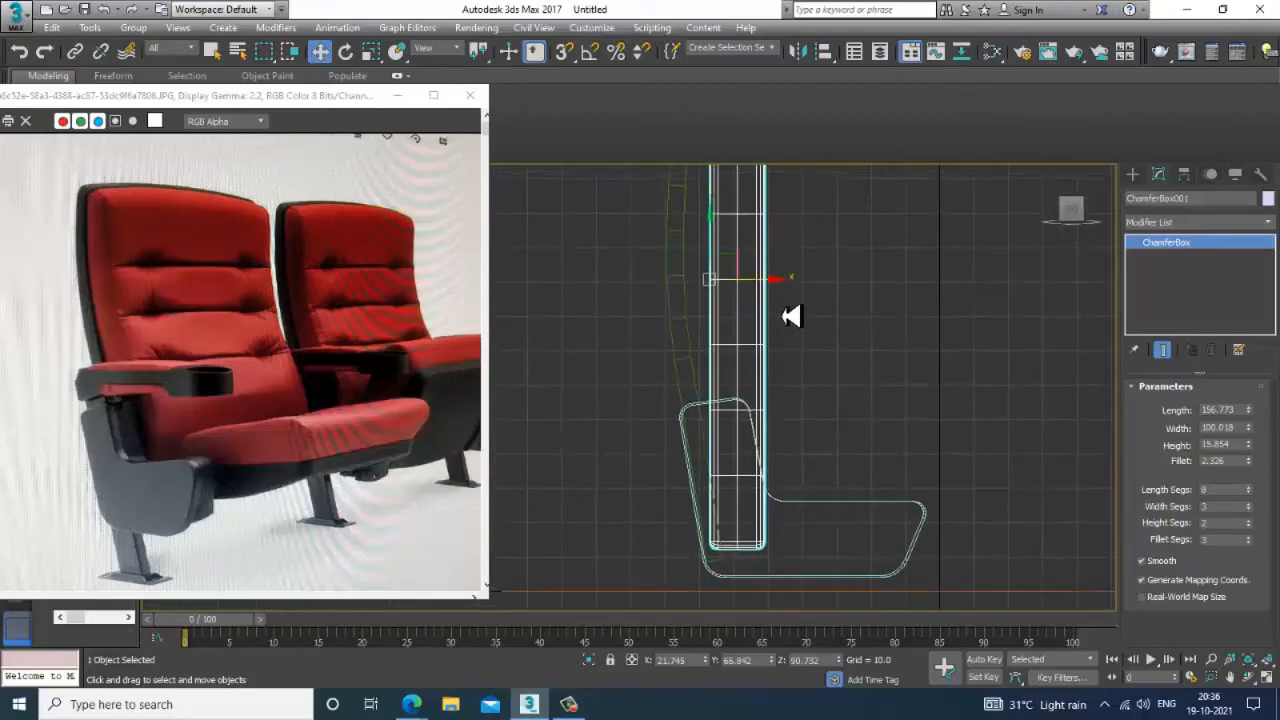
middle_click_drag(790, 316, 792, 338)
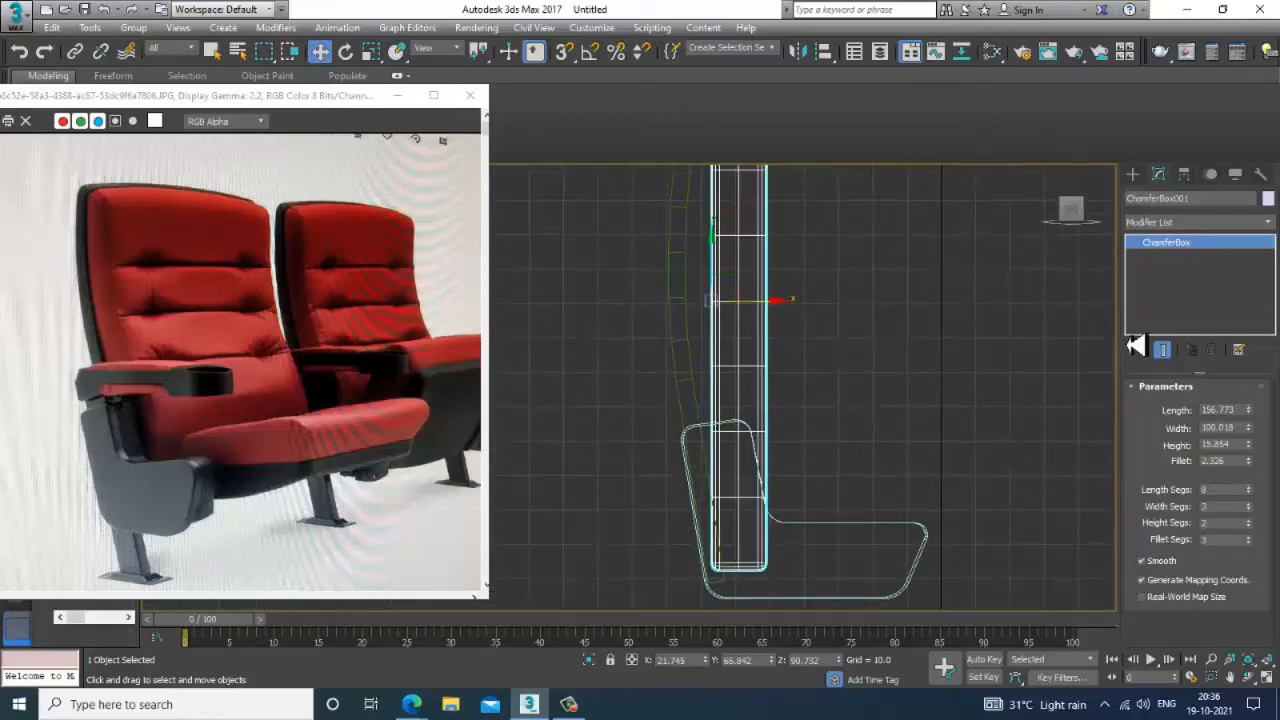
left_click(1249, 520)
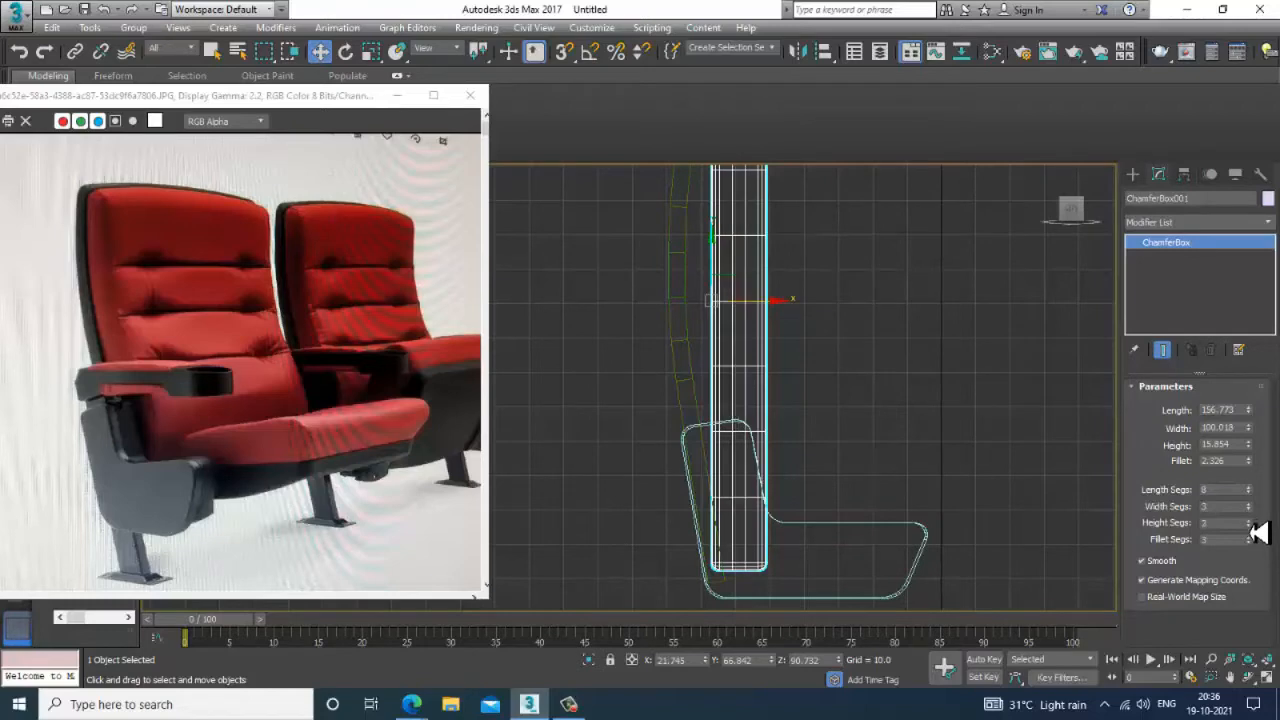
left_click(1249, 525)
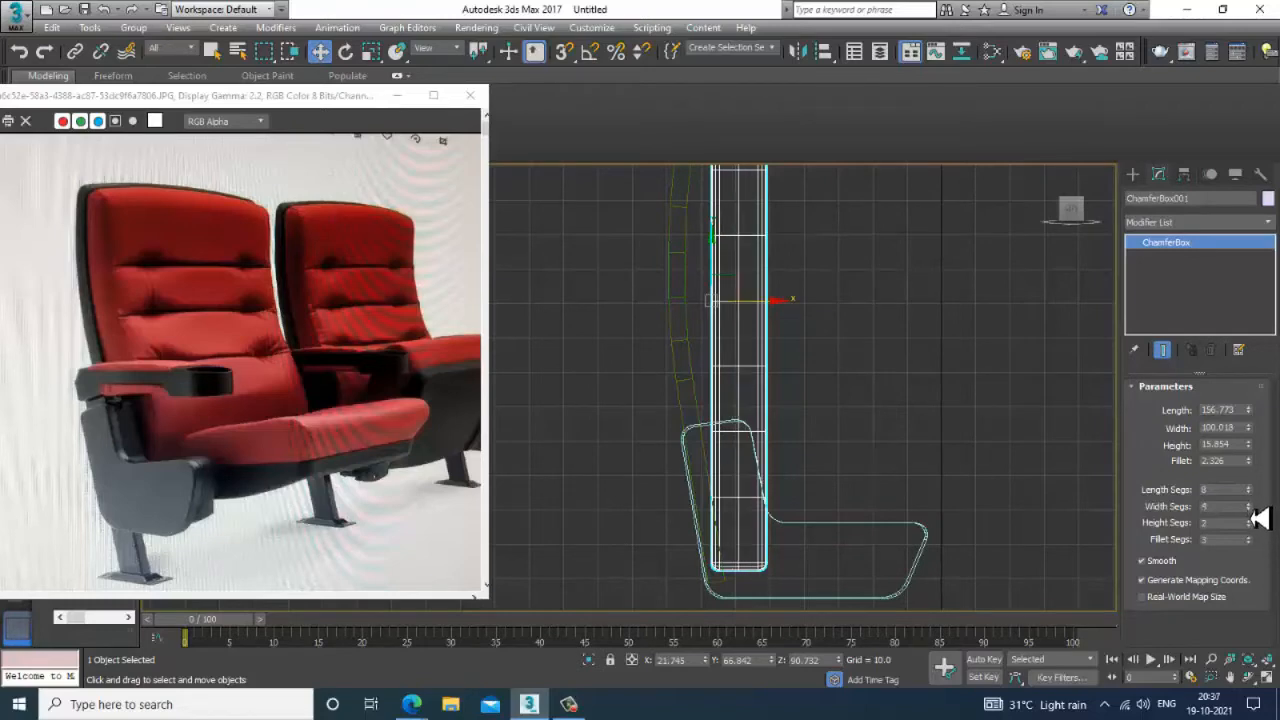
- Set the chamfer box to 4 width segments and 9 length segments
key("alt+w")
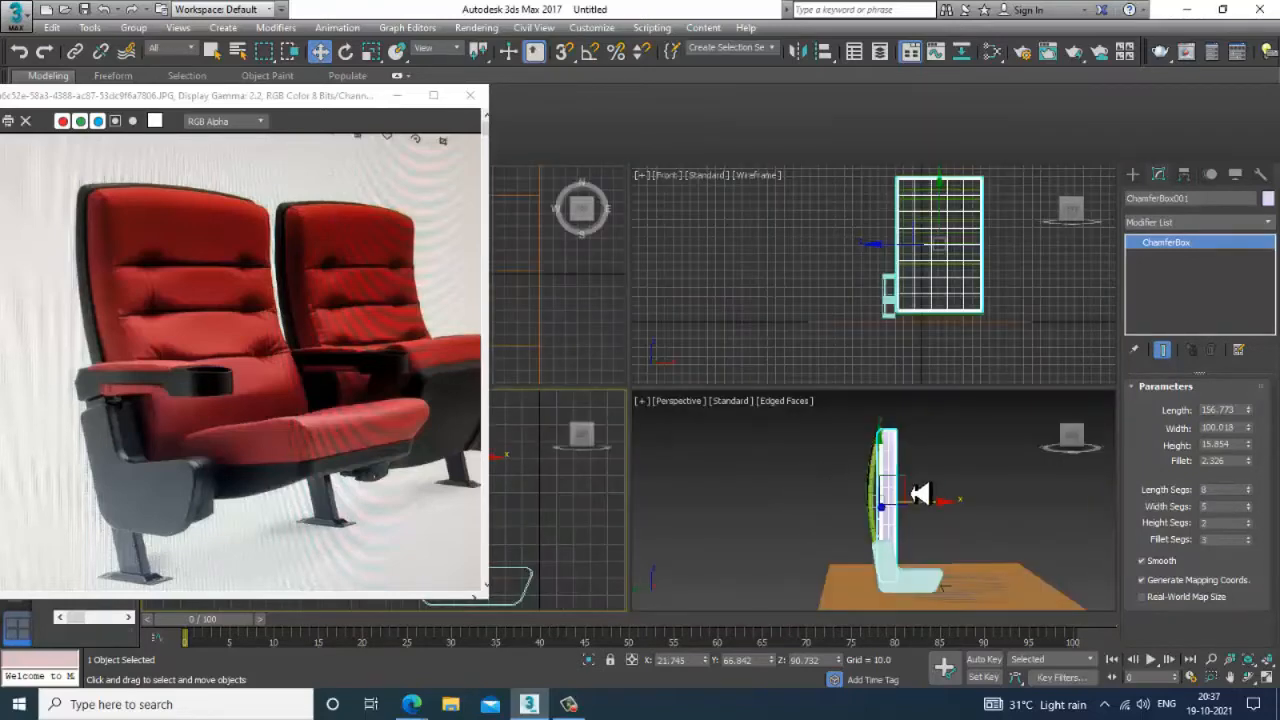
left_click(1249, 509)
left_click(1249, 492)
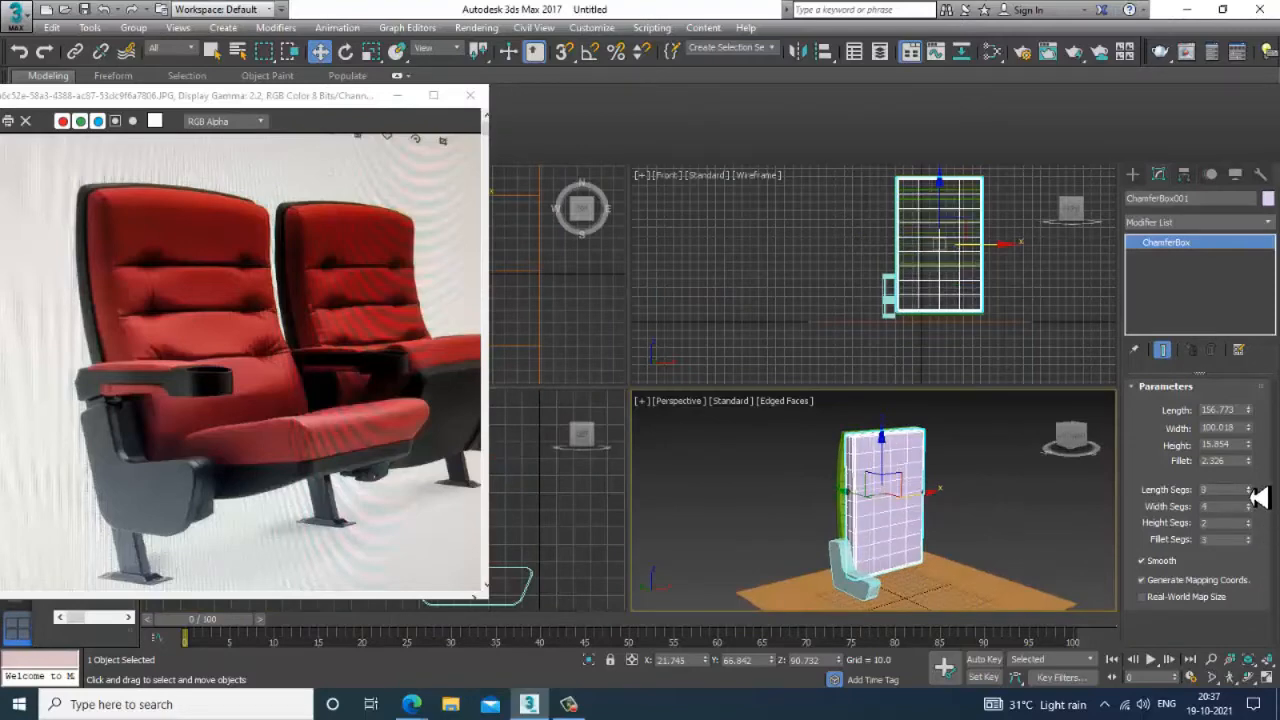
- Add an FFD(box) modifier to the chamfer box, working in the maximized Left view
key("alt+w")
key("alt+w")
middle_click_drag(592, 519, 576, 505)
key("alt+w")
scroll(771, 477, "down", 2)
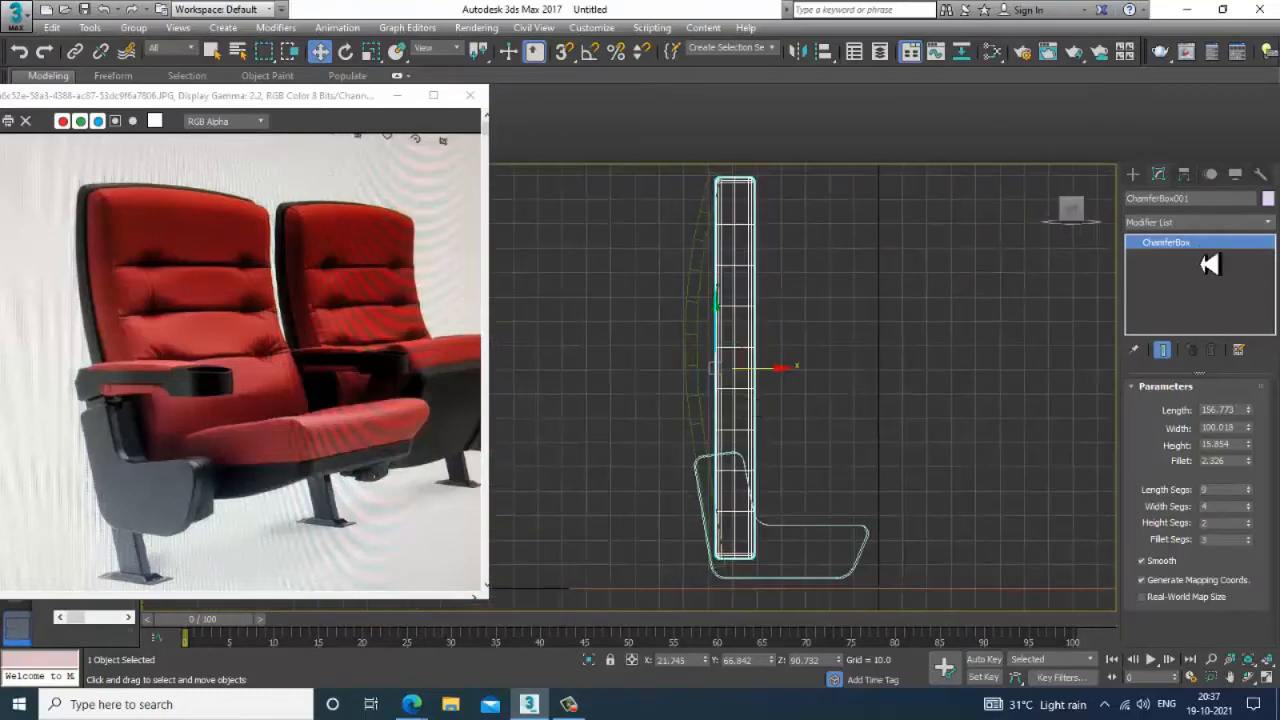
left_click(1208, 222)
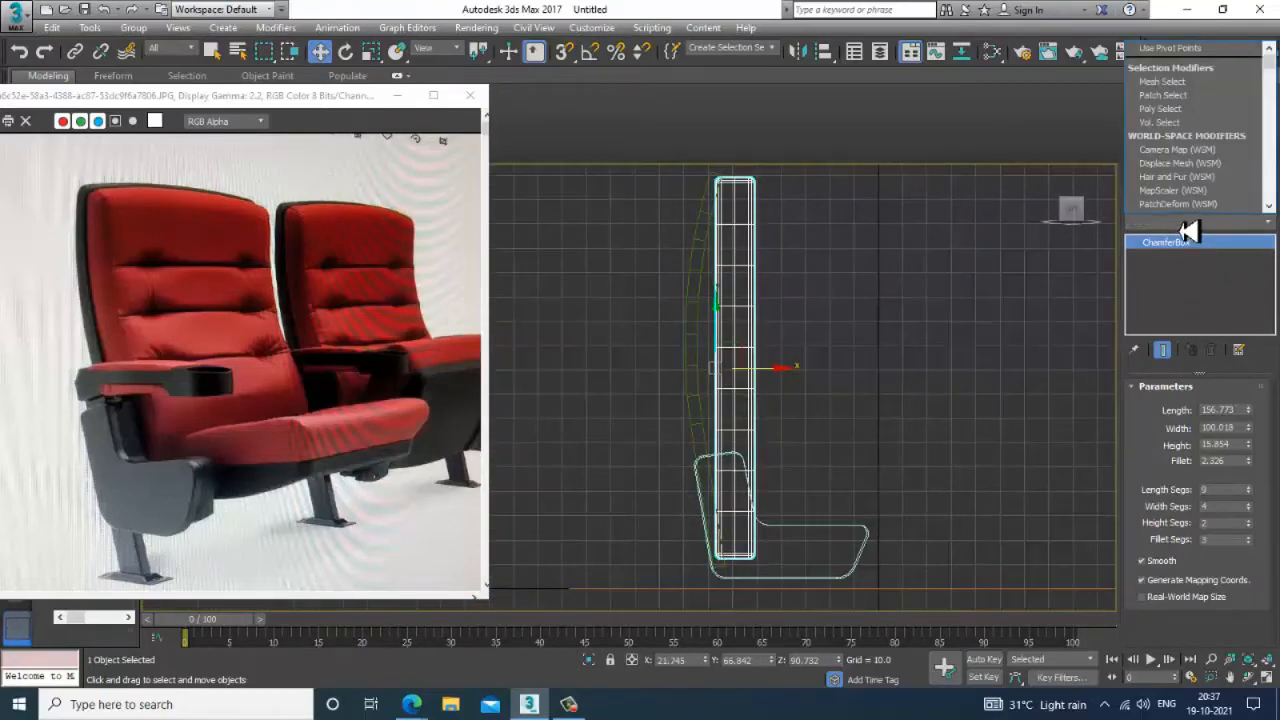
type("ffd")
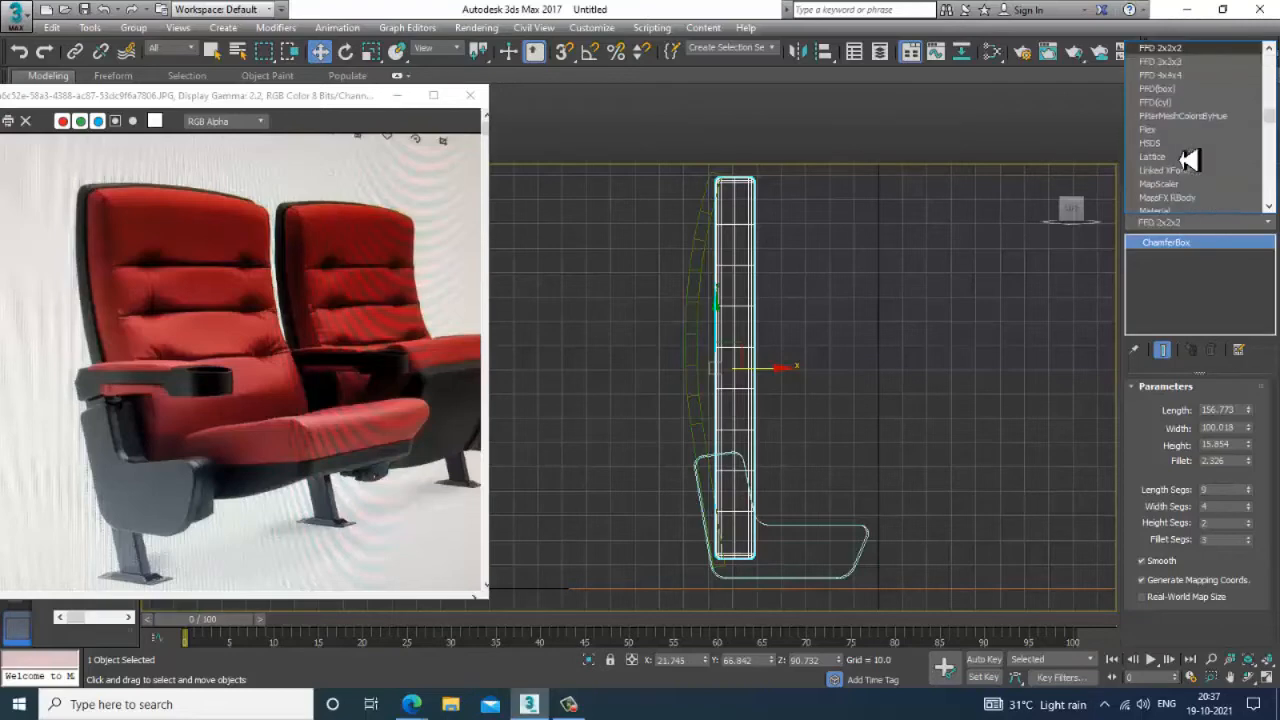
left_click(1160, 89)
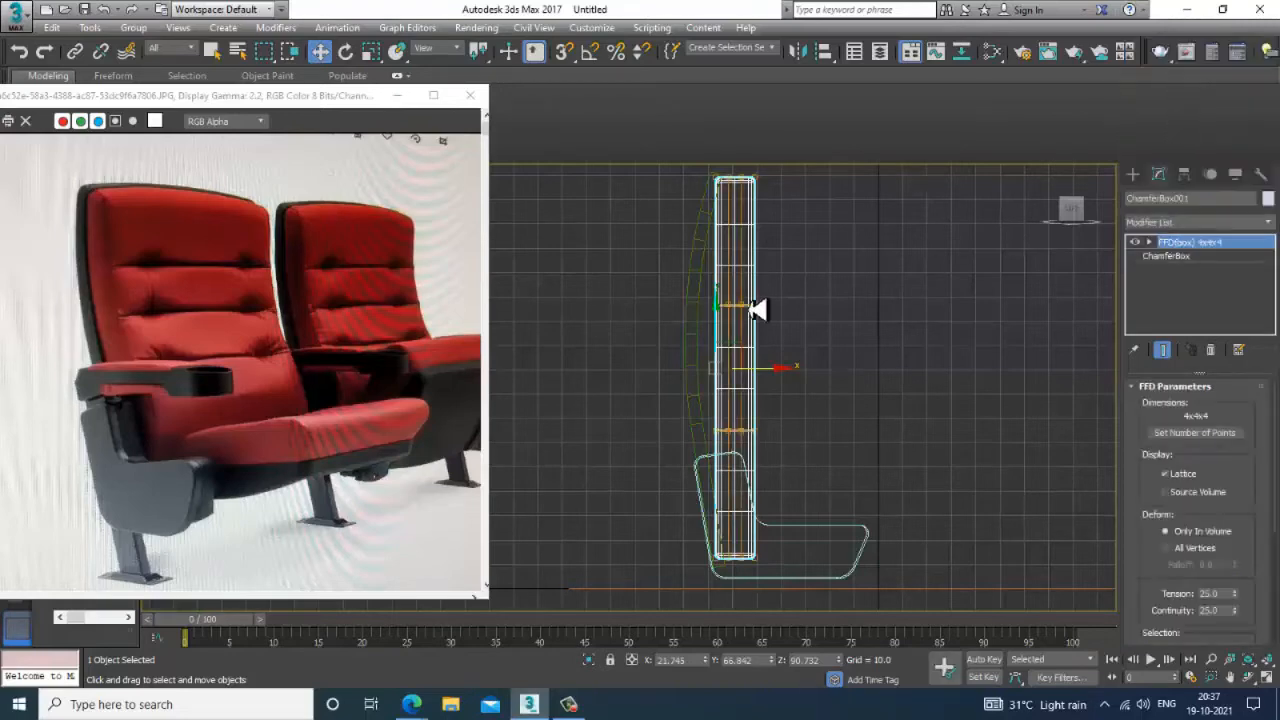
- At control-point level, move the lattice's upper-middle row back toward the curved backrest shell
scroll(775, 368, "up", 2)
left_click(1150, 242)
left_click(1185, 256)
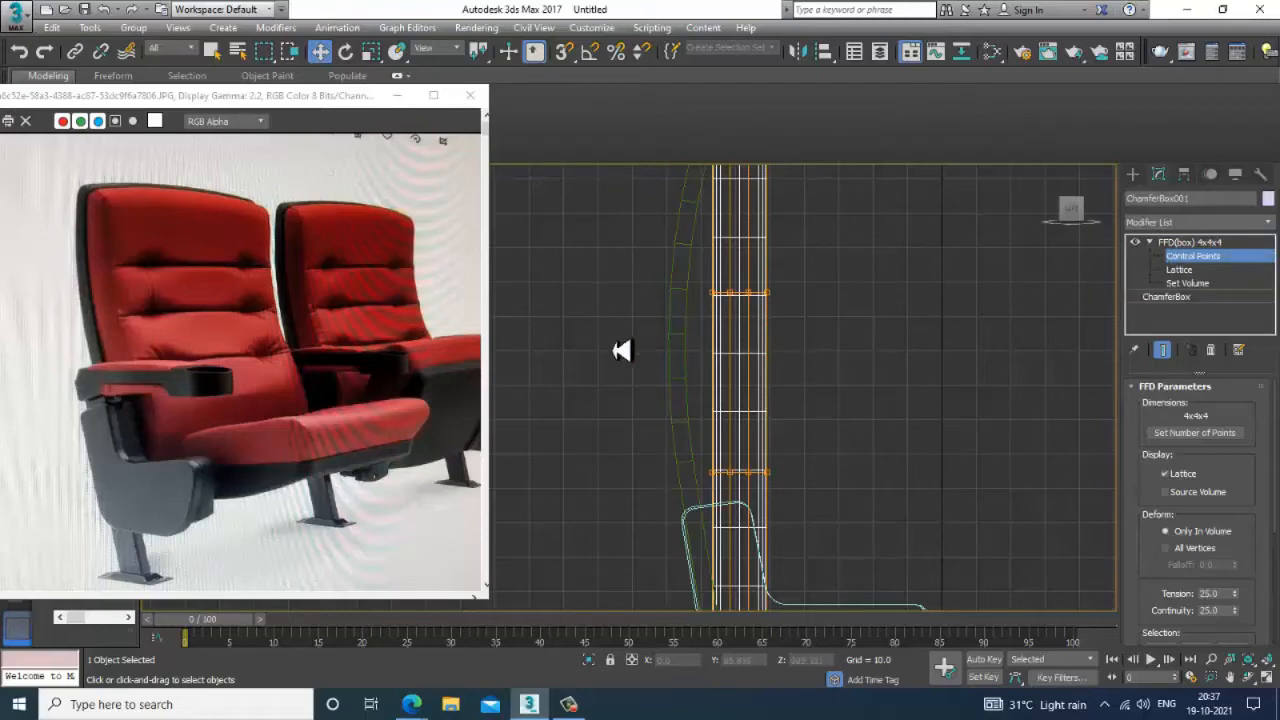
left_click_drag(758, 301, 789, 320)
scroll(789, 320, "down", 2)
middle_click_drag(789, 319, 805, 341)
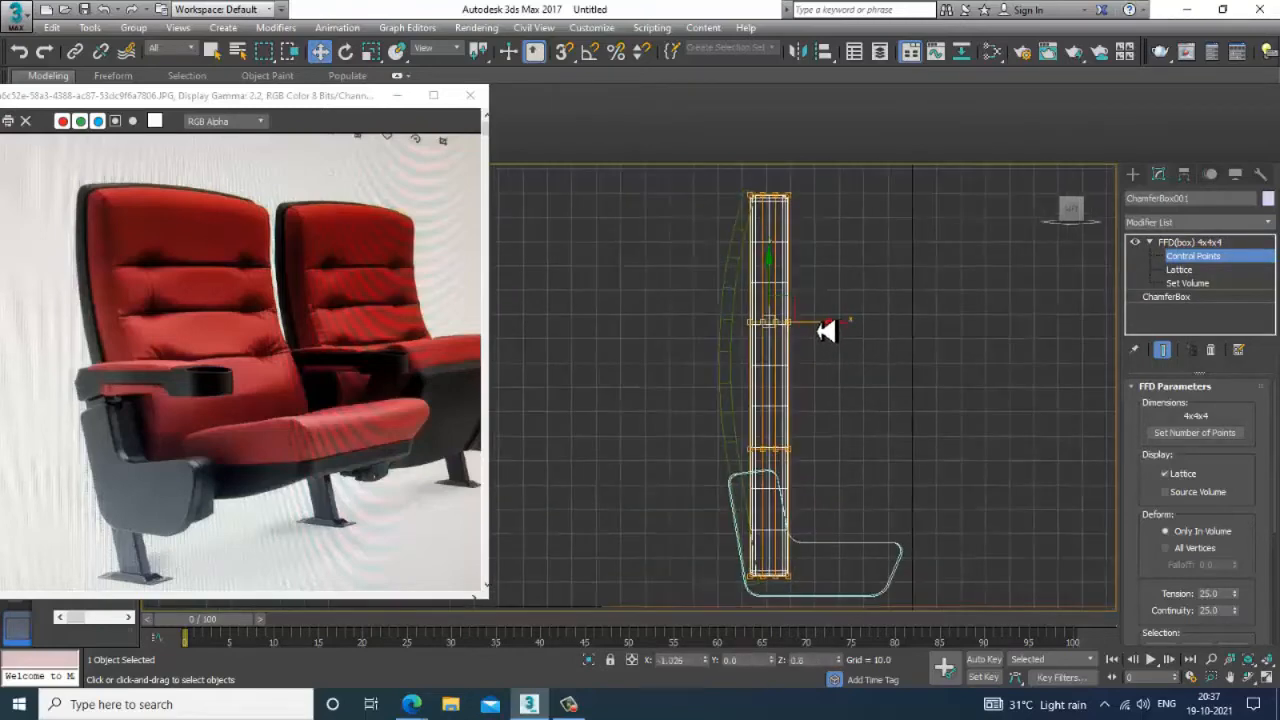
left_click_drag(821, 322, 812, 331)
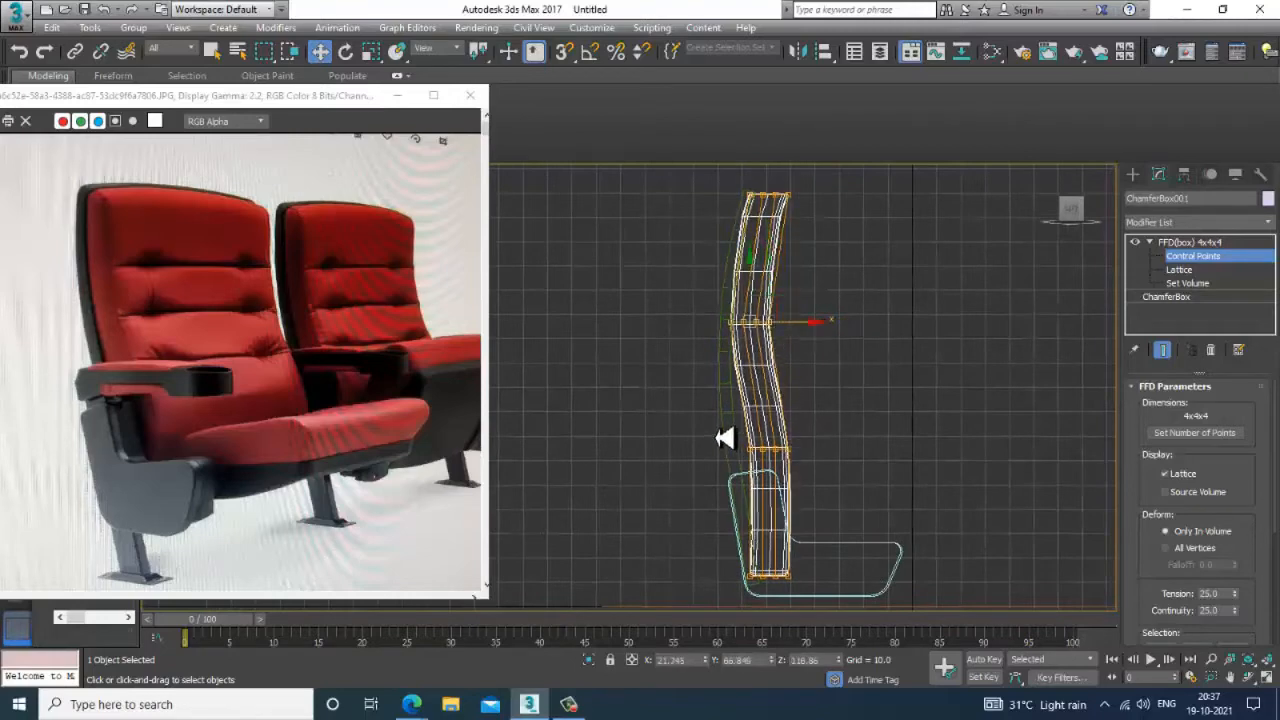
- Move the lattice's lower-middle row back to follow the shell, and shift the bottom row slightly forward
left_click_drag(726, 437, 809, 463)
scroll(803, 449, "up", 2)
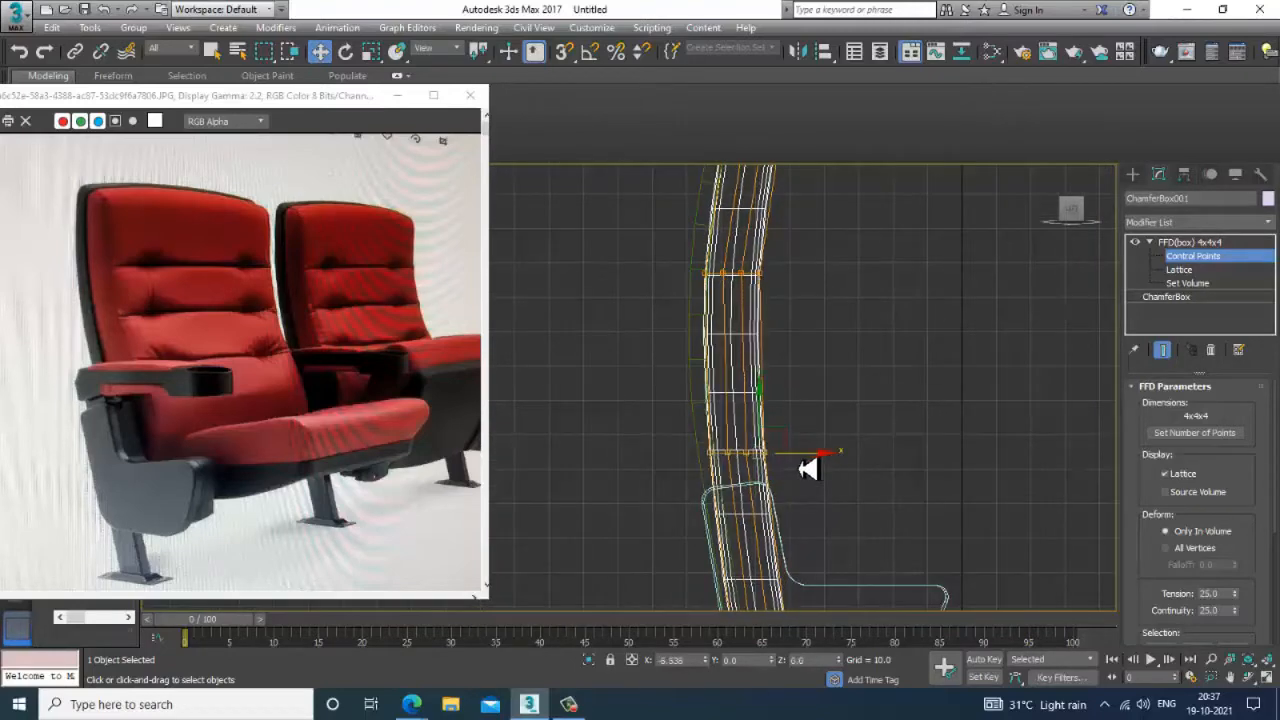
middle_click_drag(797, 503, 769, 361)
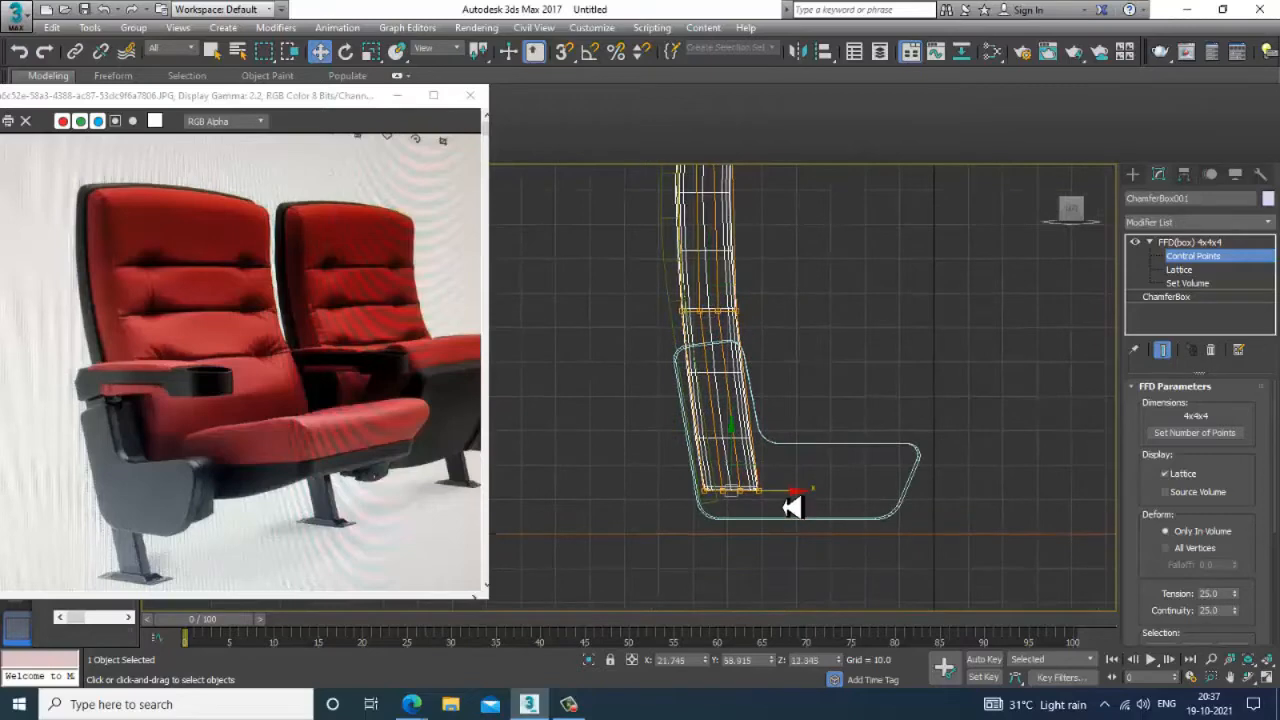
left_click_drag(792, 506, 806, 504)
- Move the lattice's top row of control points slightly forward to match the shell's upper curve
middle_click_drag(748, 180, 753, 392)
scroll(753, 390, "down", 2)
middle_click_drag(749, 280, 753, 327)
scroll(753, 327, "up", 2)
left_click_drag(842, 334, 842, 334)
scroll(757, 274, "up", 3)
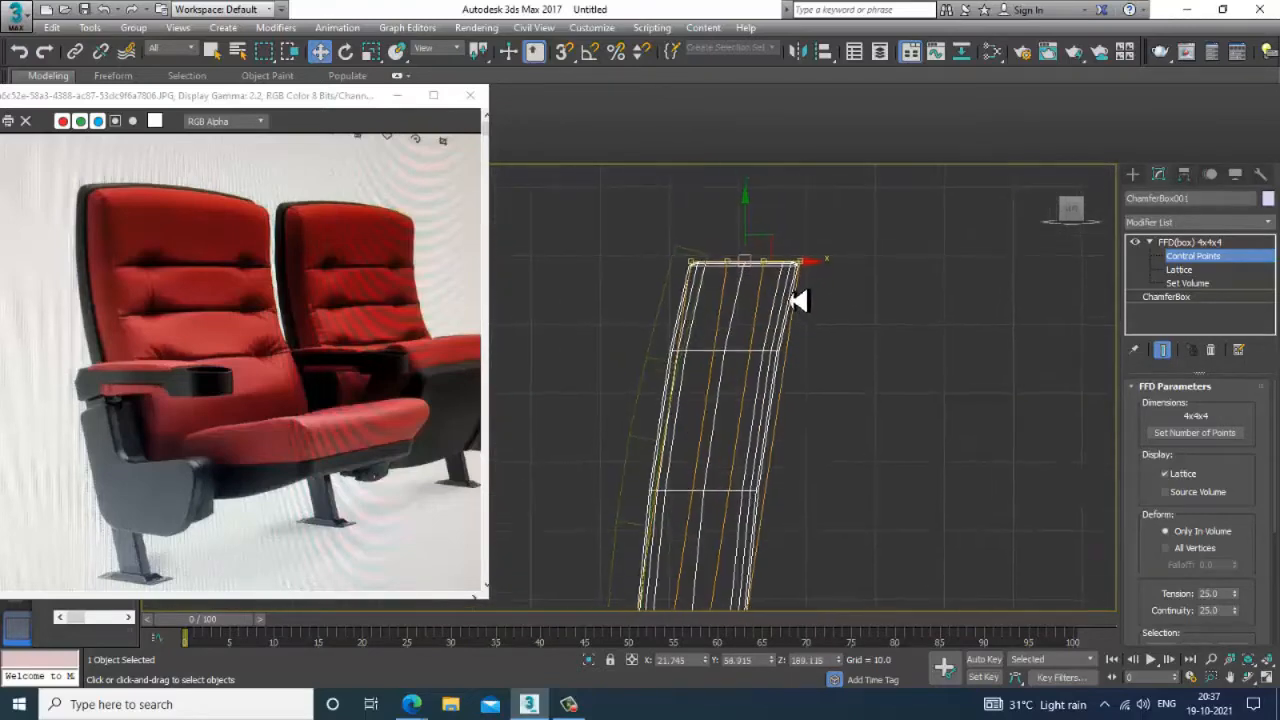
left_click_drag(792, 276, 808, 278)
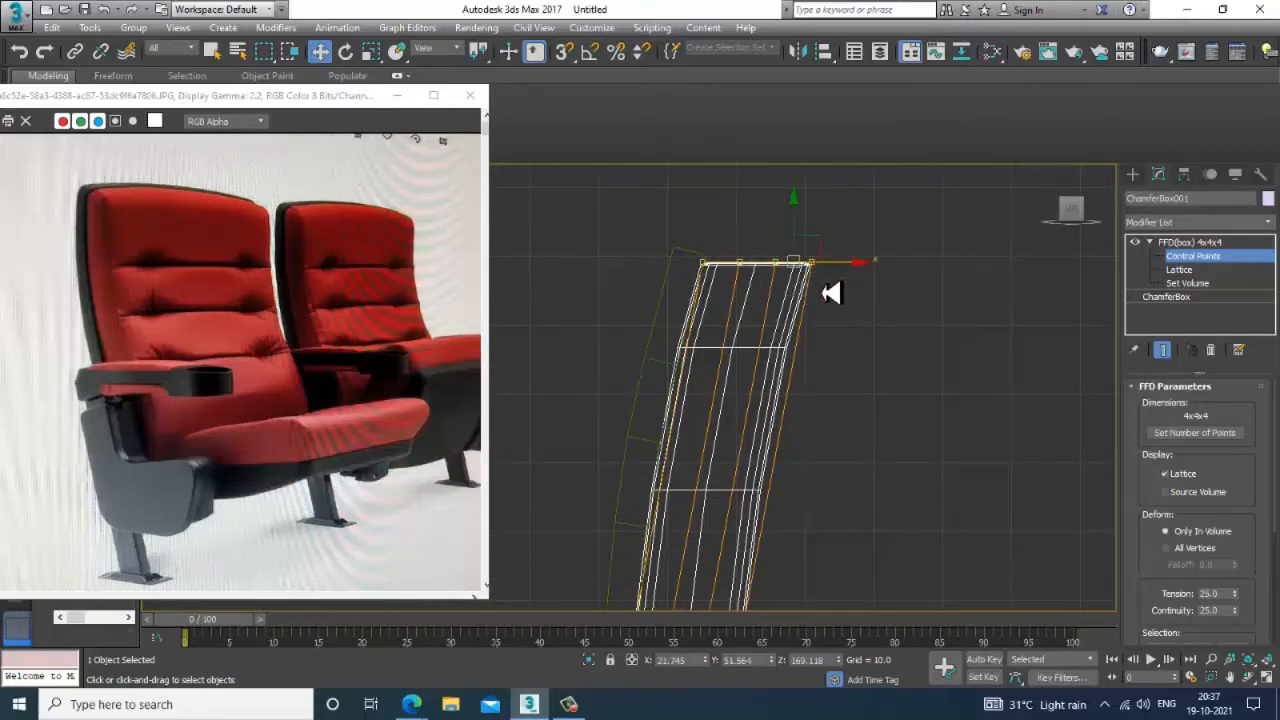
- Pull the top row's front control points back slightly and nudge the upper-middle row a little forward
left_click_drag(841, 276, 830, 277)
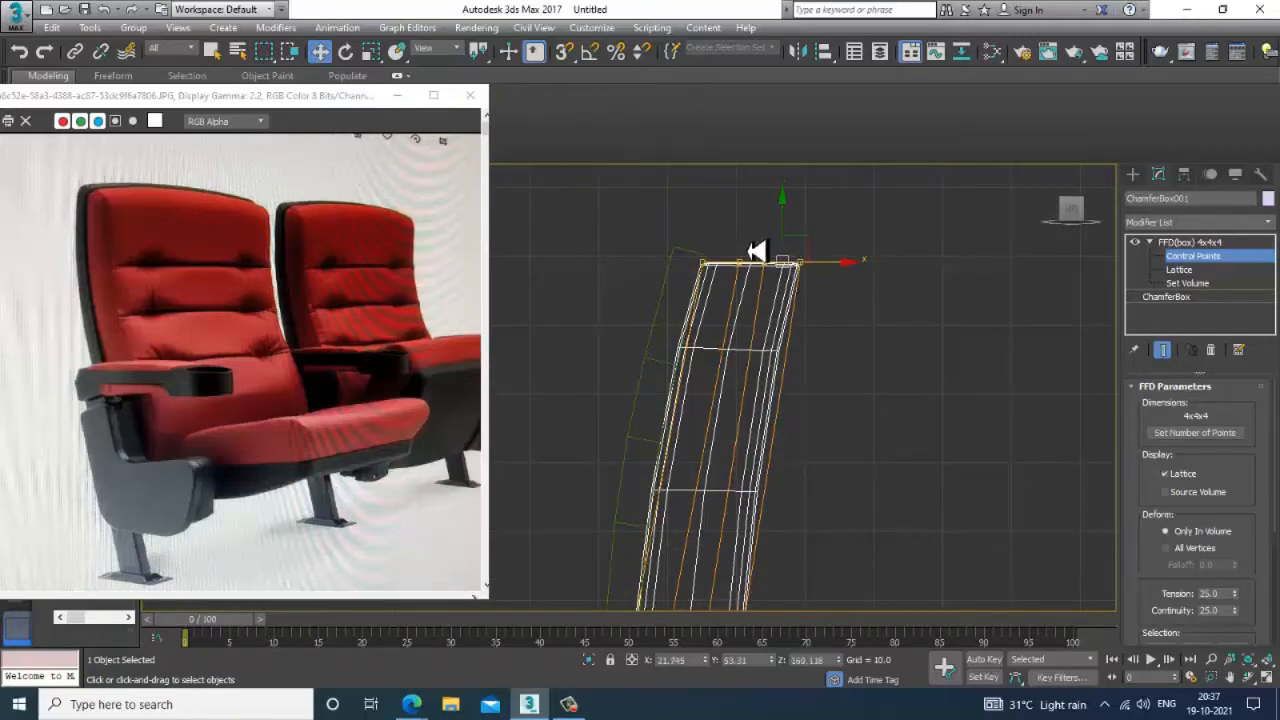
middle_click_drag(794, 438, 765, 347)
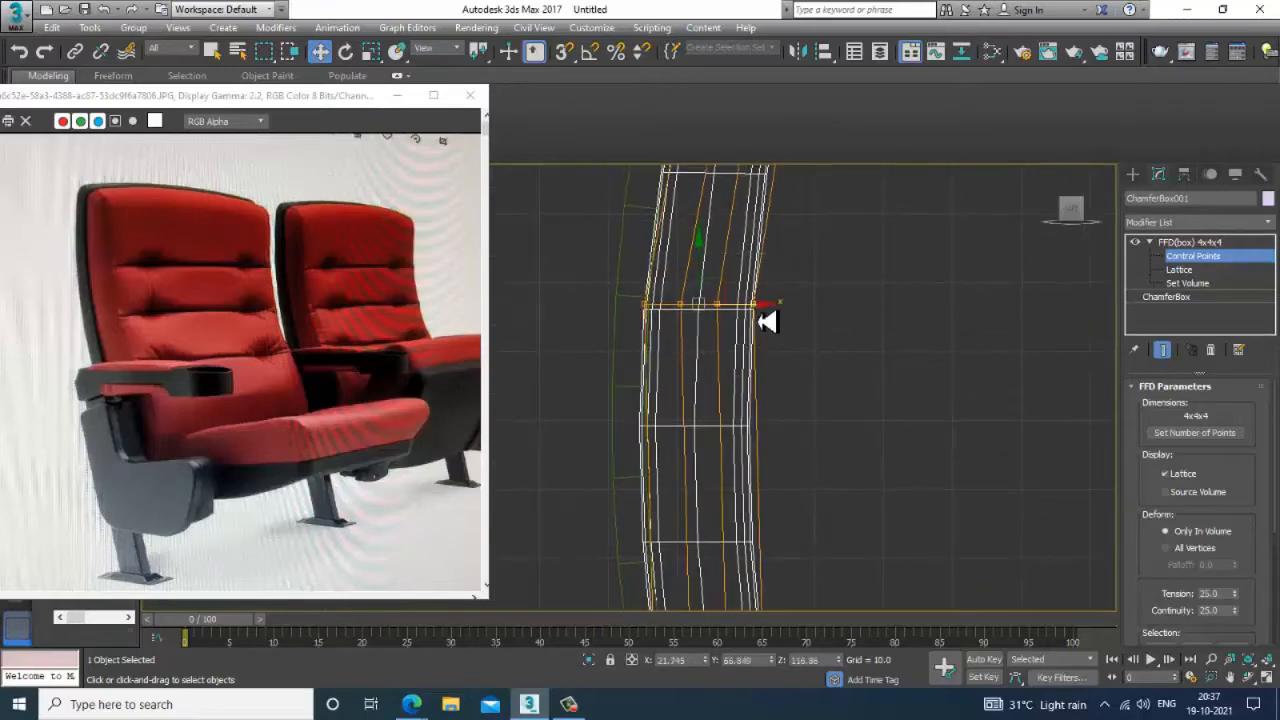
scroll(771, 330, "down", 2)
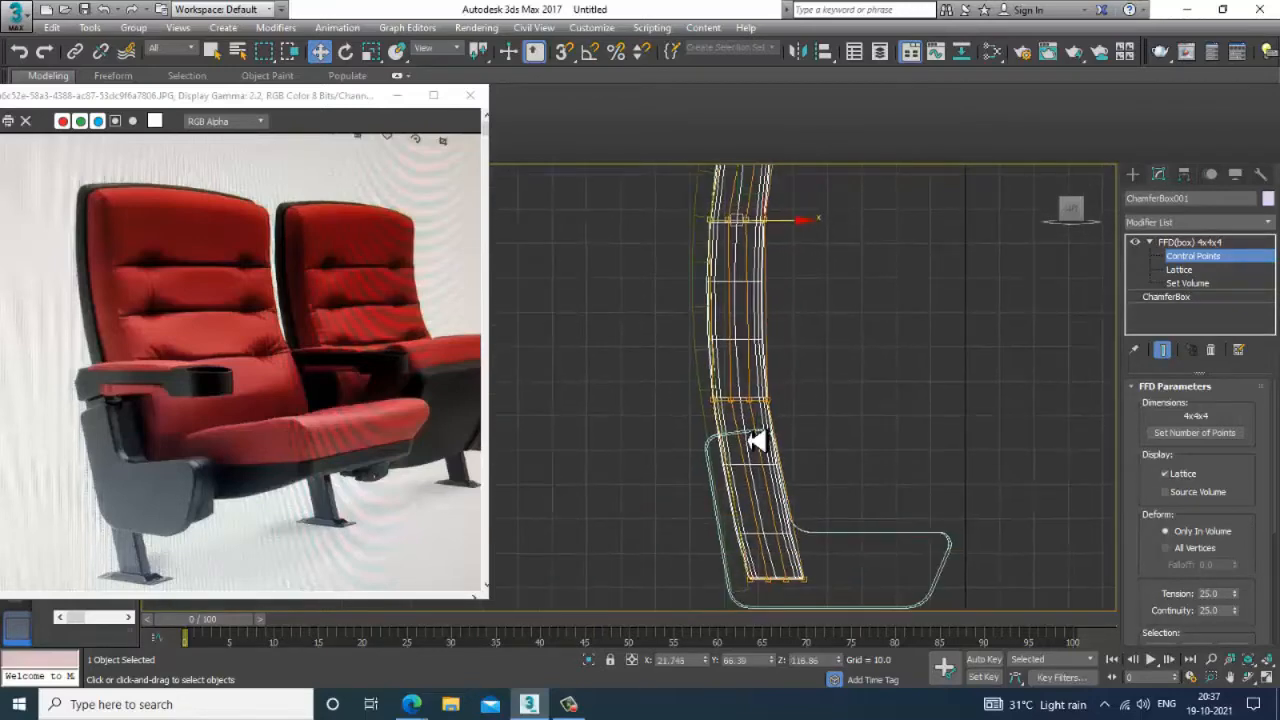
- Convert the bent chamfer box to an Editable Poly in the maximized Perspective view
key("alt+w")
middle_click(834, 523)
key("alt+w")
middle_click_drag(752, 420, 743, 366, "alt")
middle_click_drag(655, 374, 734, 371)
right_click(712, 248)
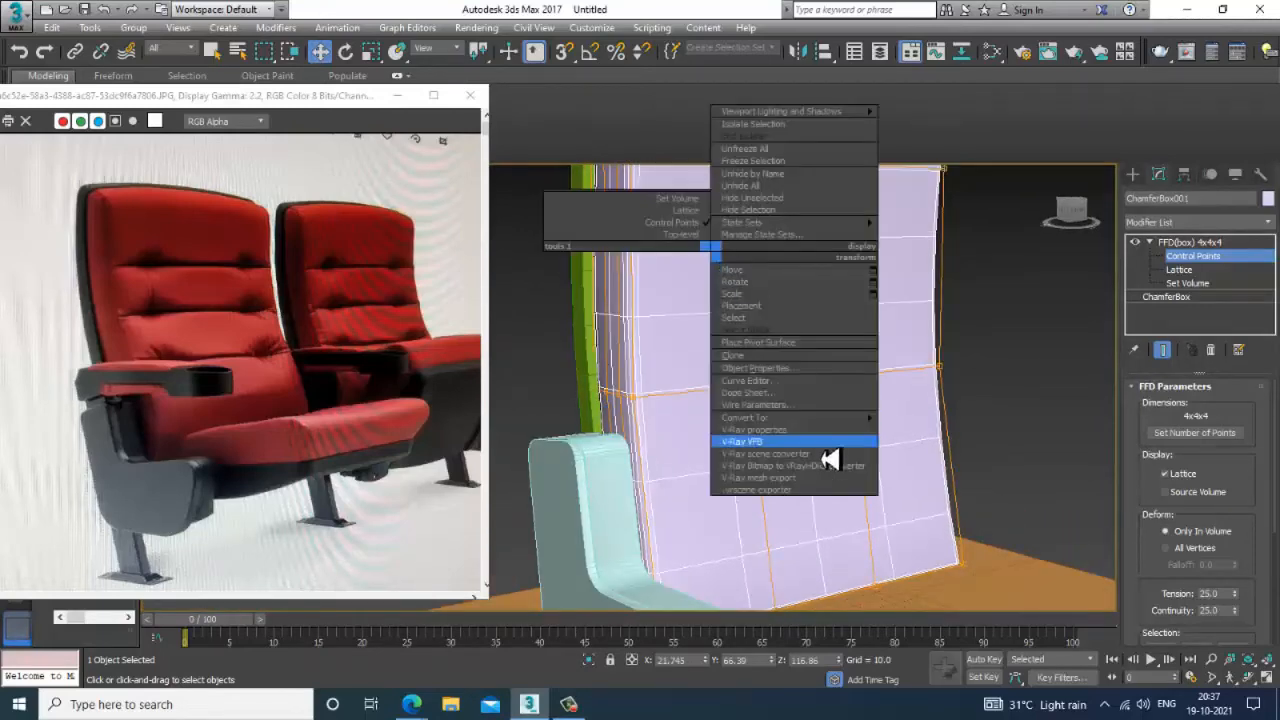
mouse_move(808, 419)
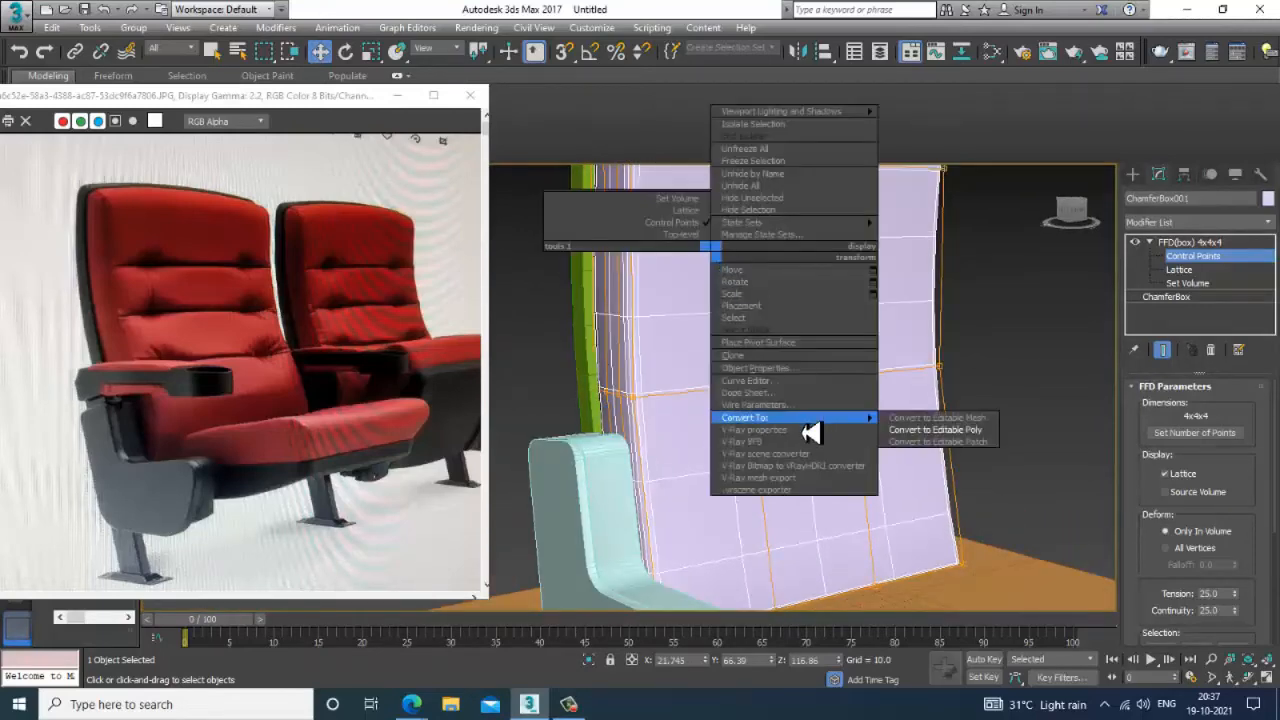
left_click(930, 429)
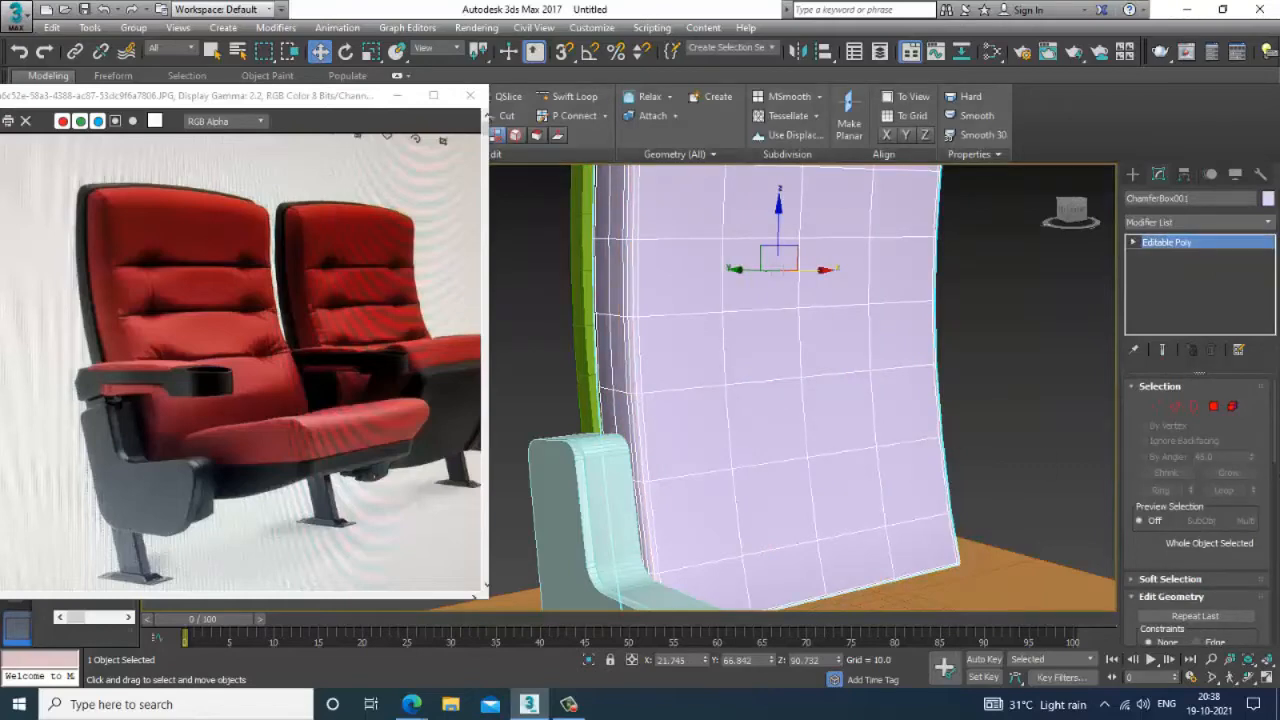
- Try a second FFD(box) modifier on the backrest cushion, with 6 lattice points in height
left_click(1229, 222)
scroll(1205, 305, "down", 16)
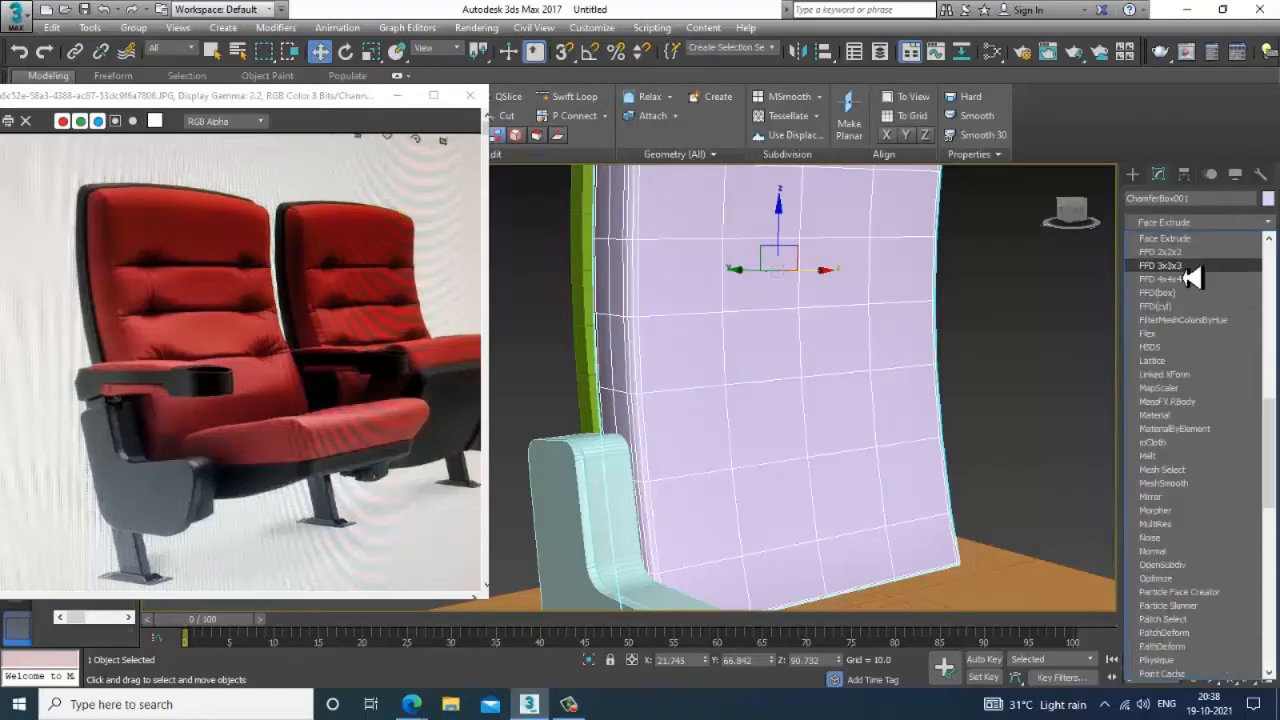
left_click(1192, 296)
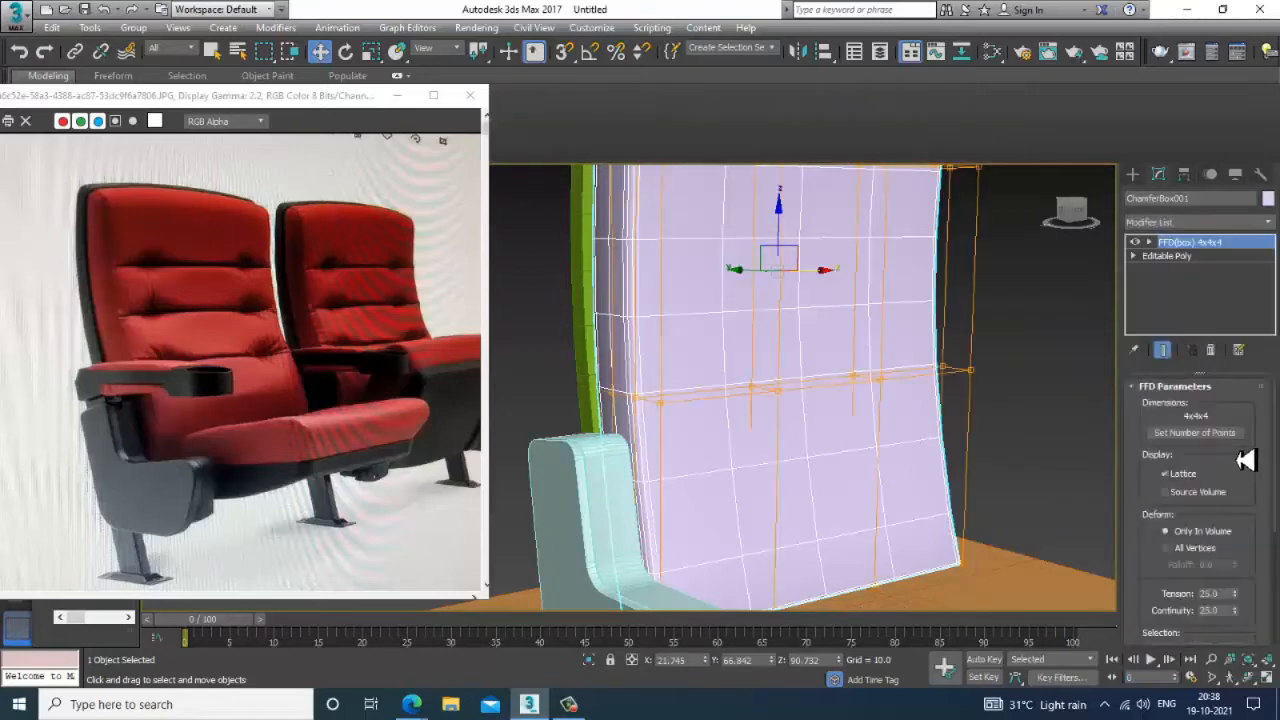
left_click(1205, 437)
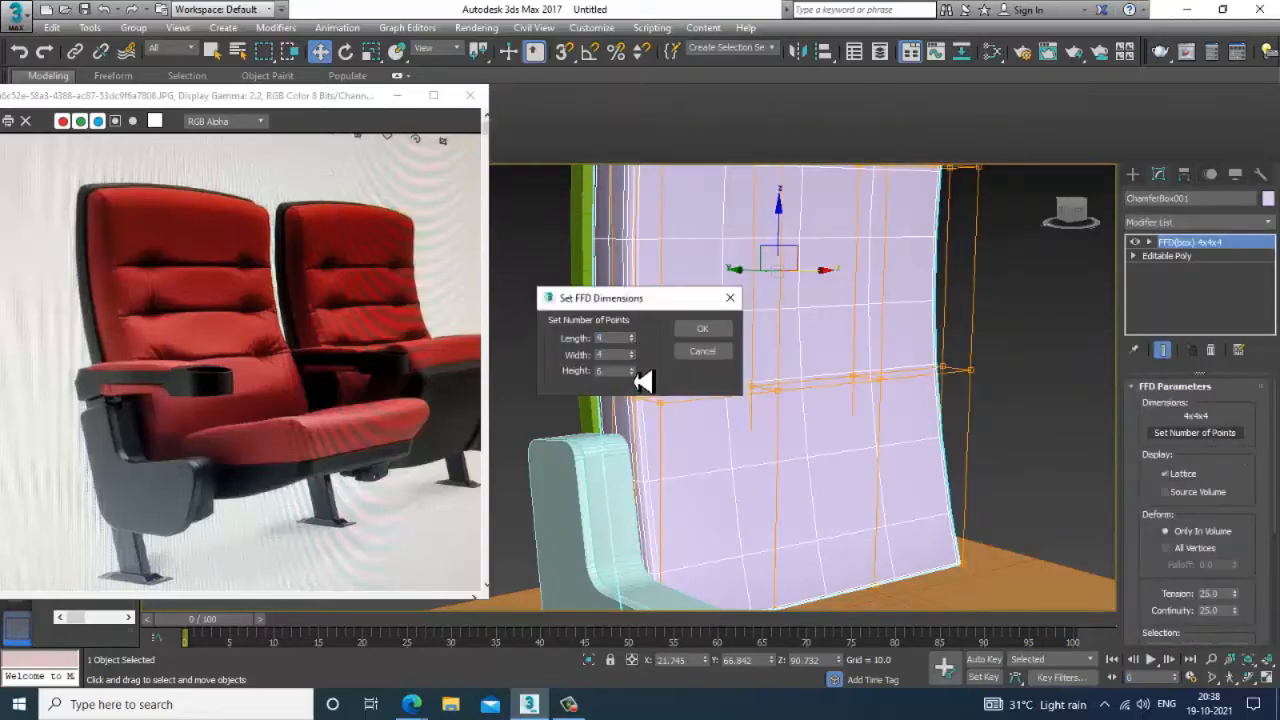
left_click(702, 331)
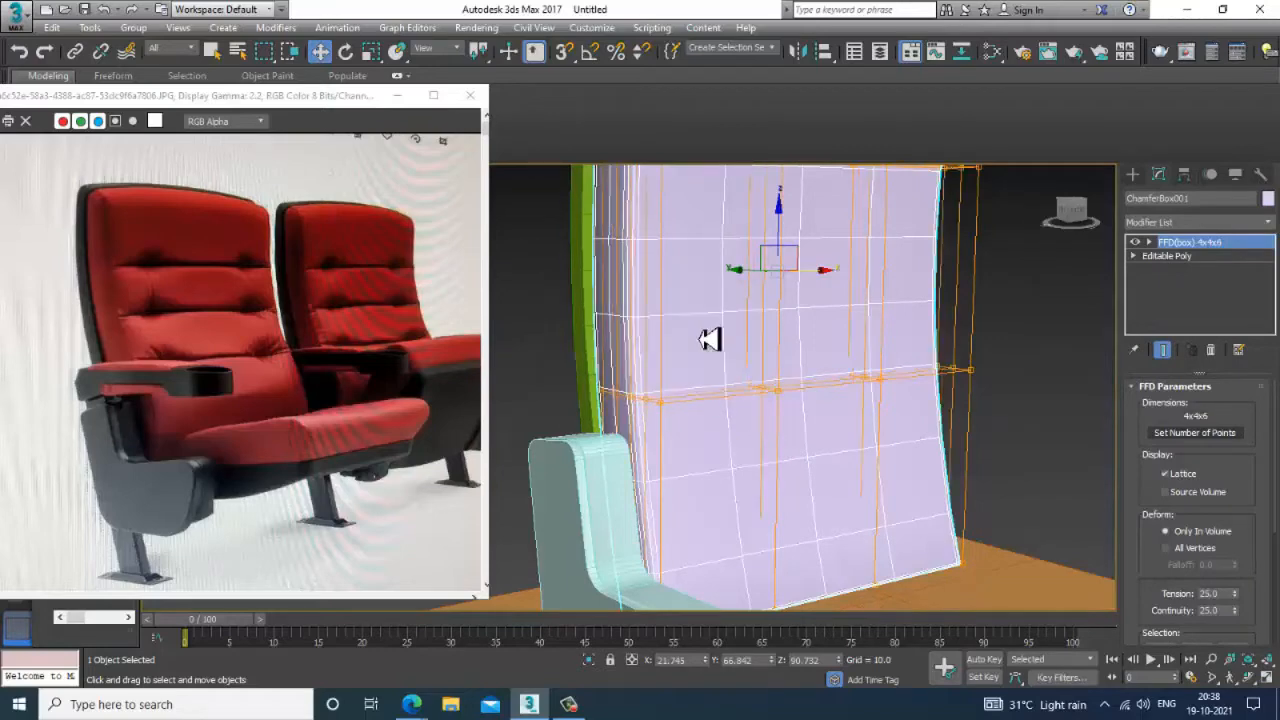
- Try a 4x6x4 lattice for the cushion's FFD(box) modifier, and delete the modifier
left_click(1200, 433)
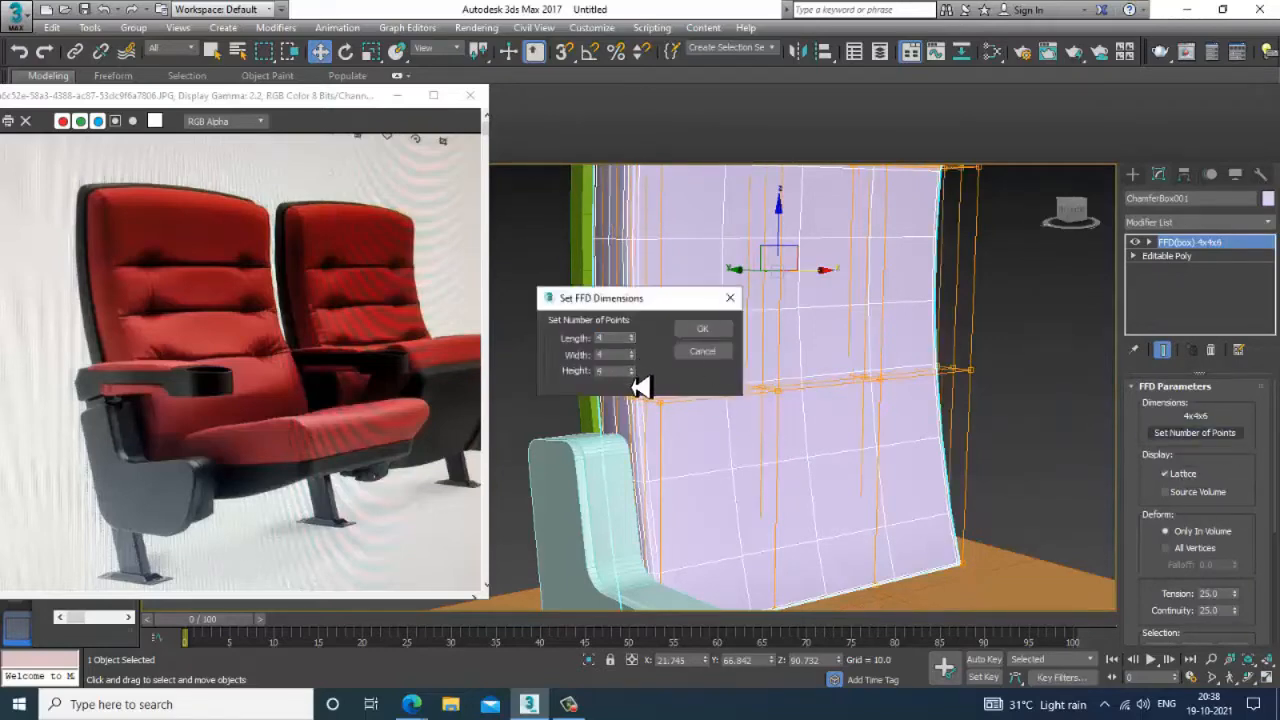
left_click(702, 328)
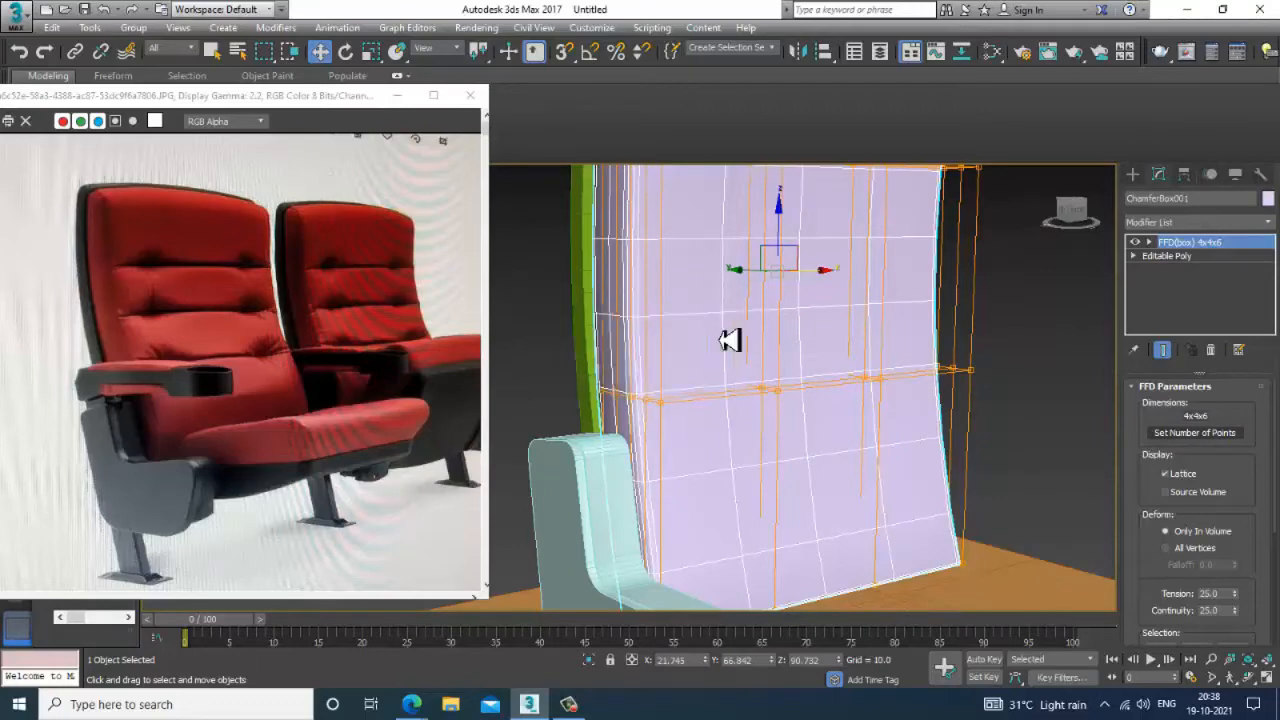
left_click(1212, 436)
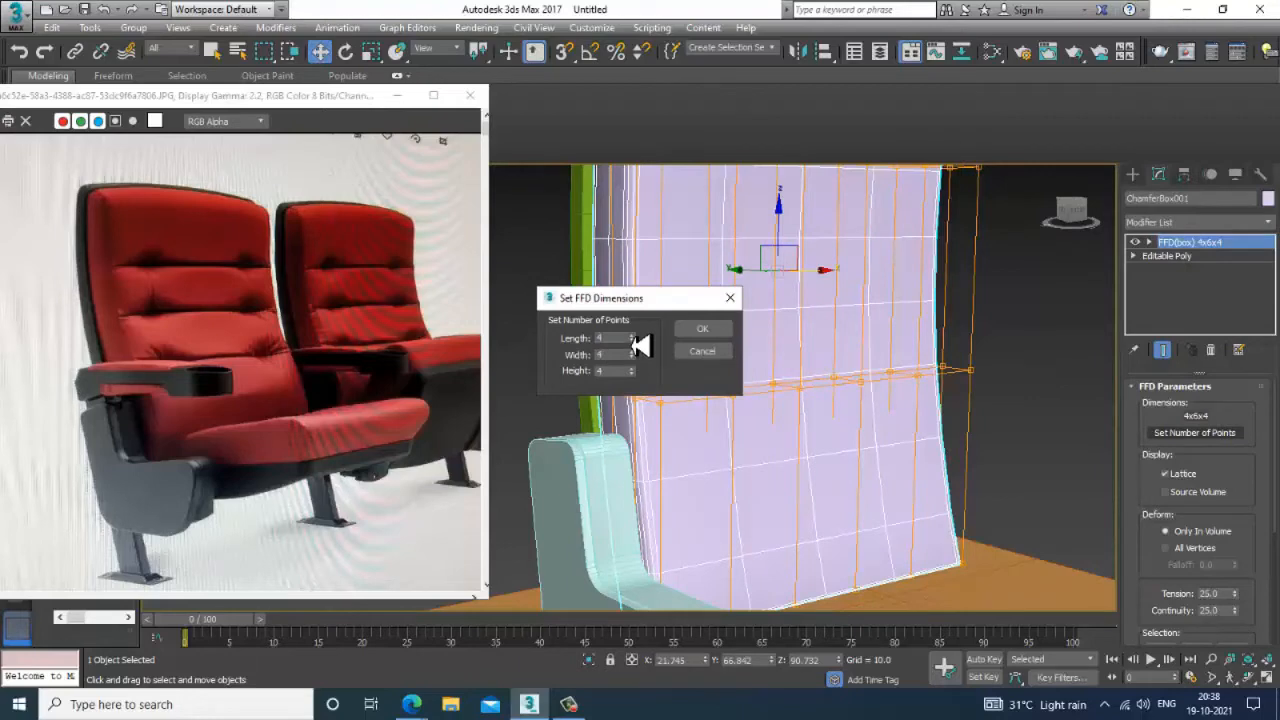
left_click(703, 352)
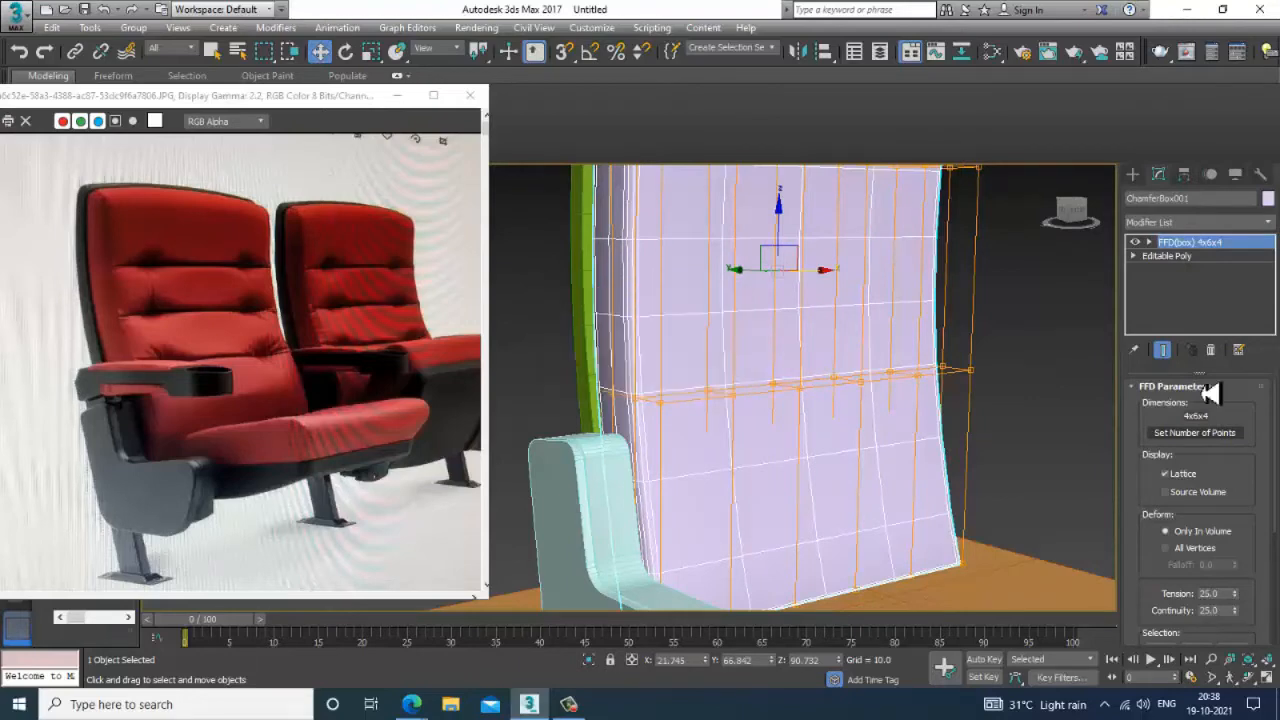
left_click(1211, 352)
- Try a MeshSmooth modifier on the backrest cushion, inspect its surface and remove the modifier
middle_click_drag(826, 400, 905, 352, "alt")
left_click(1214, 223)
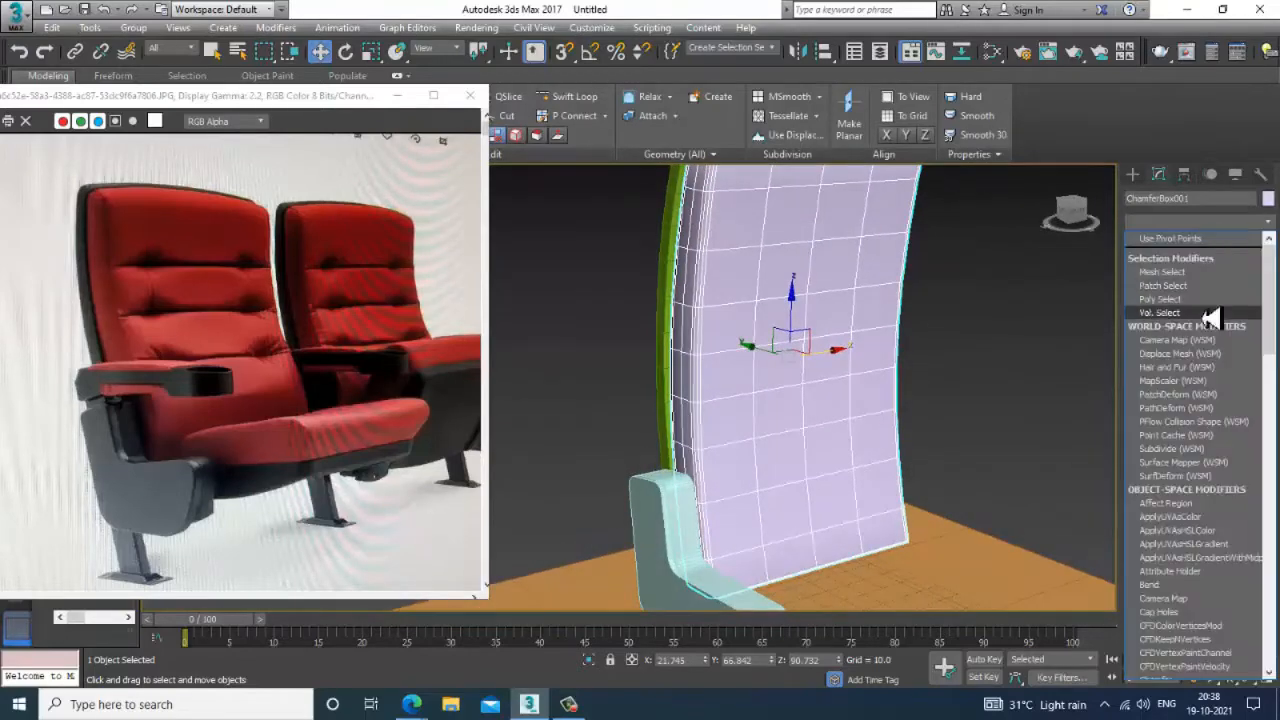
key("m")
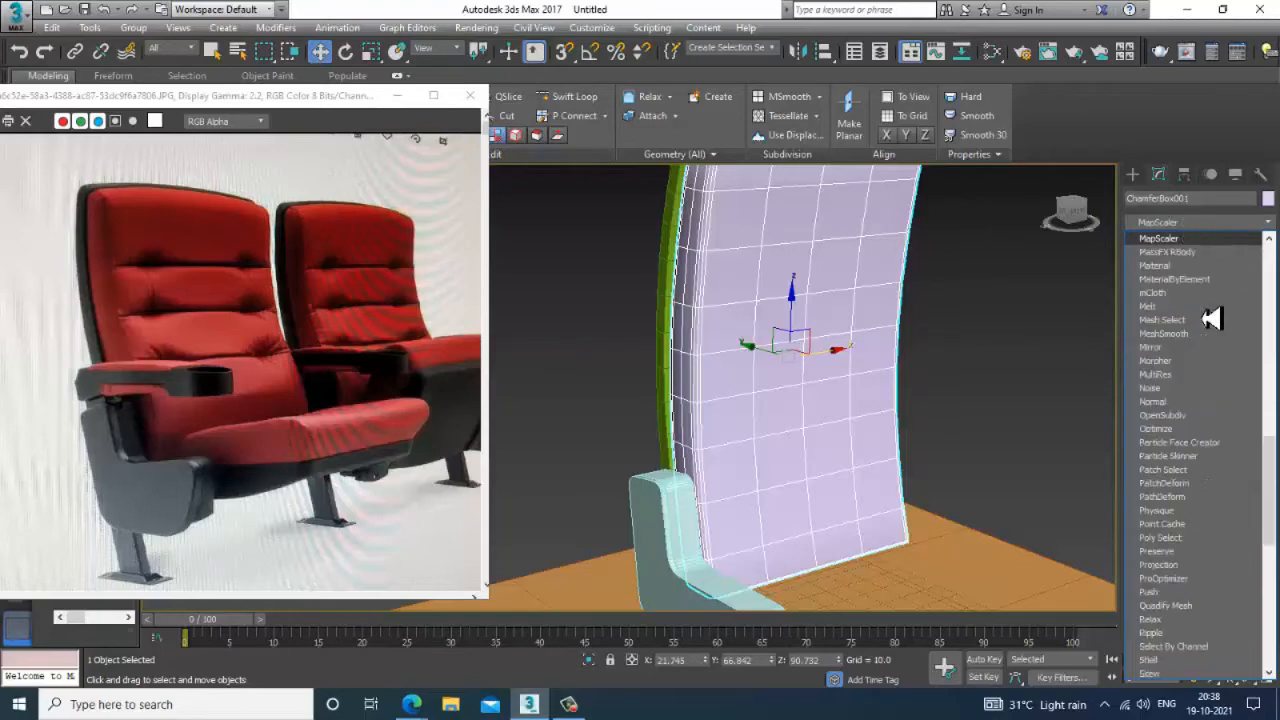
left_click(1208, 334)
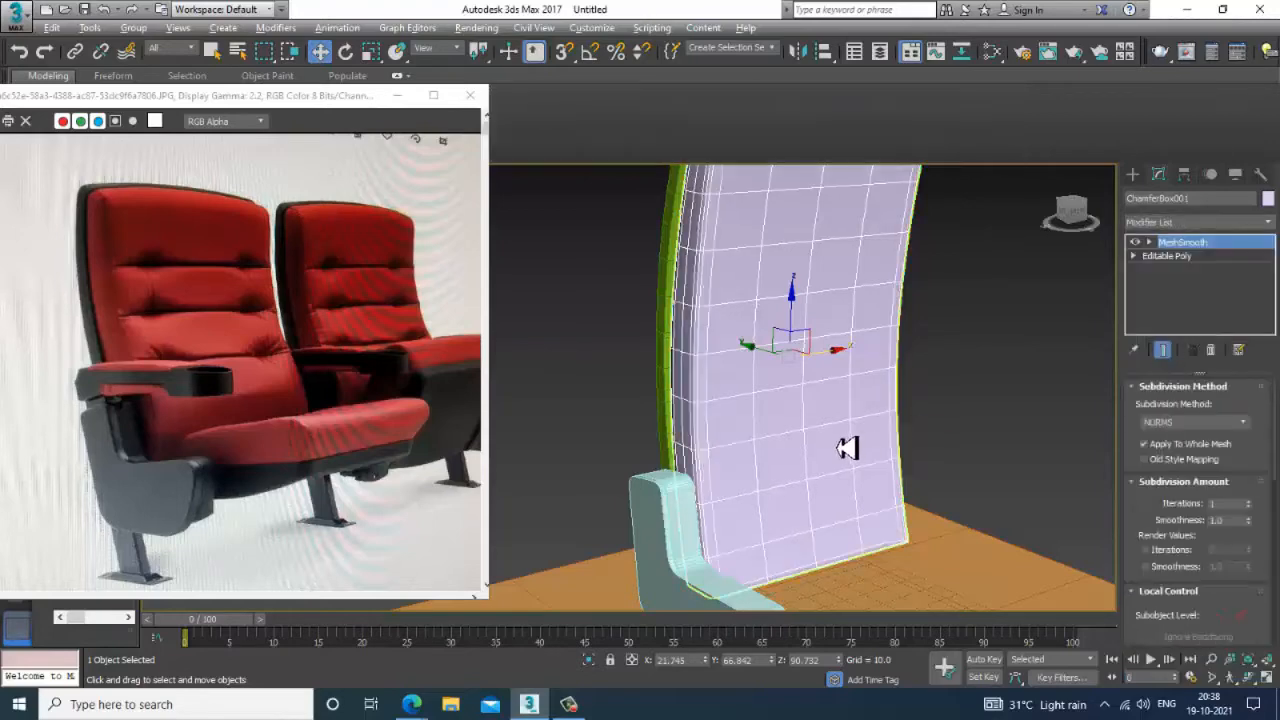
middle_click_drag(847, 449, 920, 413, "alt")
left_click(1210, 350)
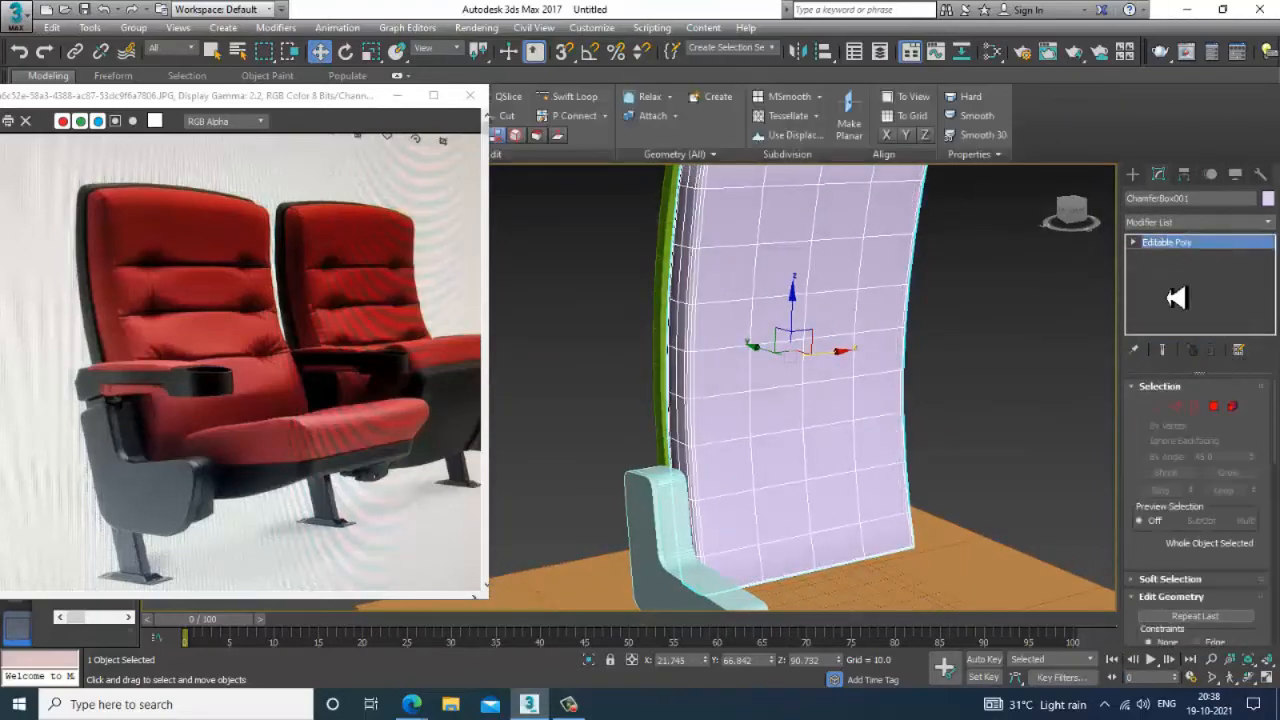
- Try MeshSmooth on the backrest cushion again with 4 iterations, and remove it
left_click(1195, 222)
scroll(1160, 330, "down", 5)
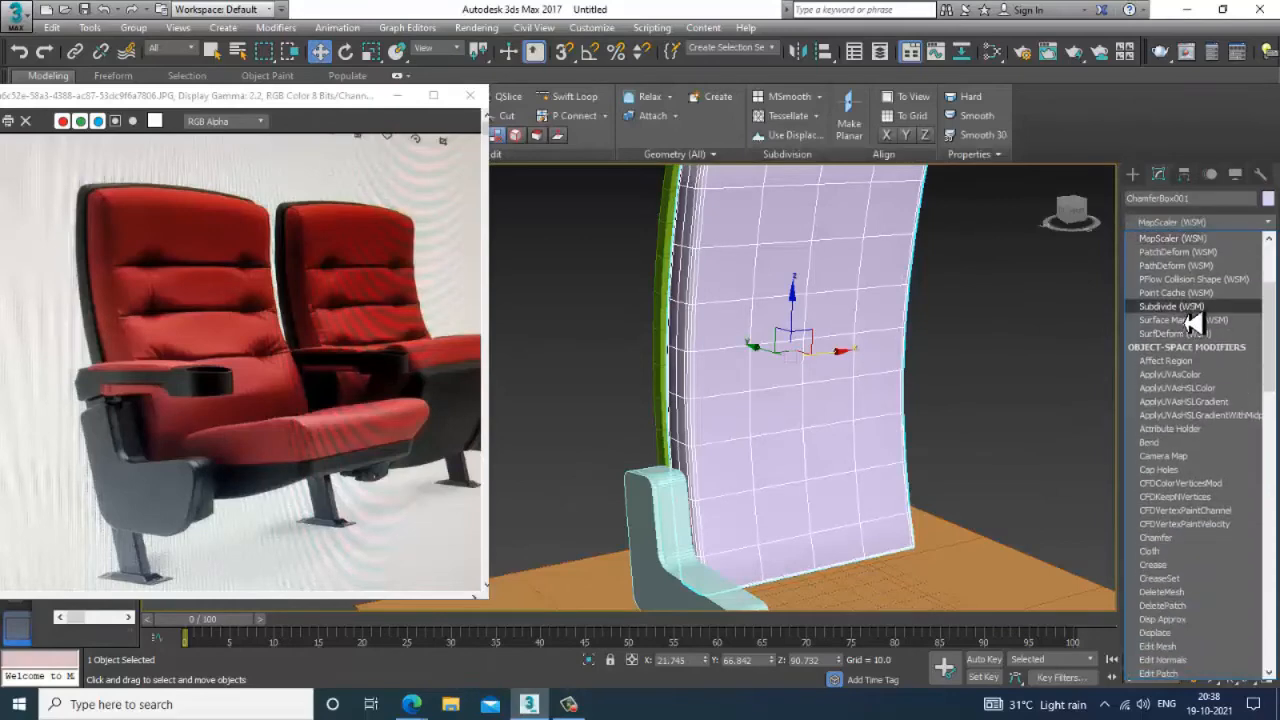
scroll(1190, 322, "down", 5)
left_click(1195, 334)
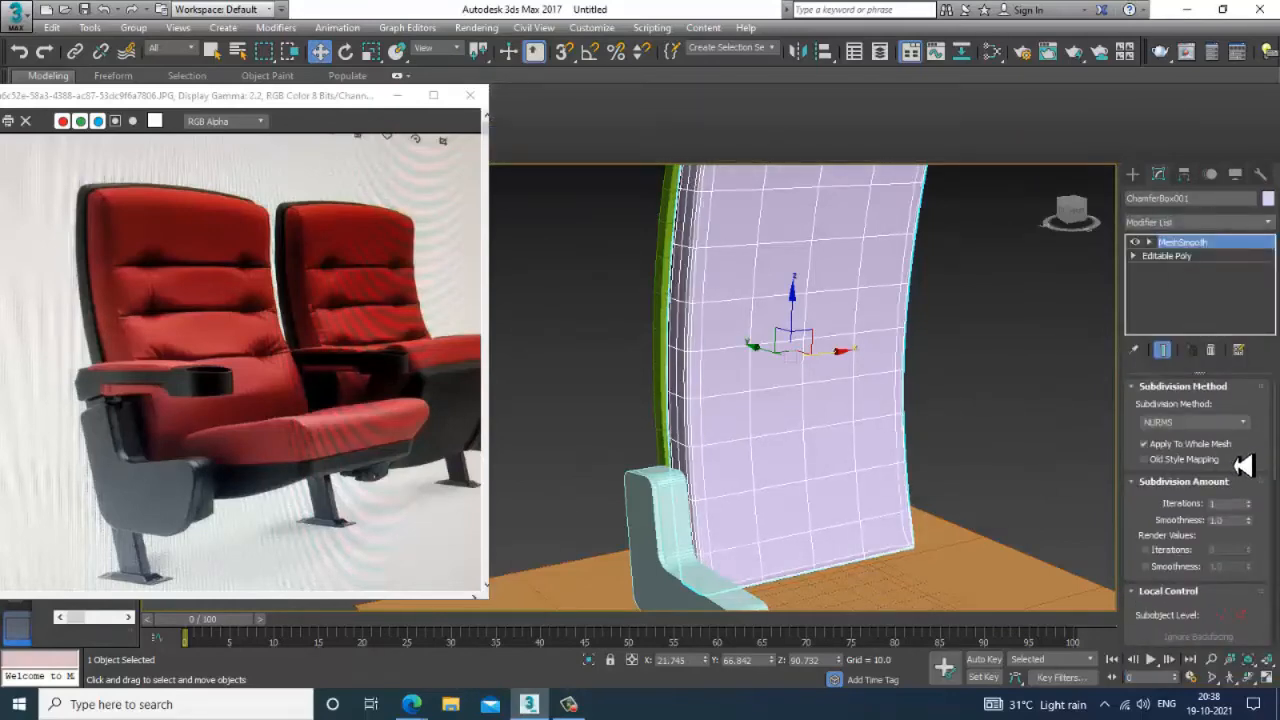
left_click(1249, 502)
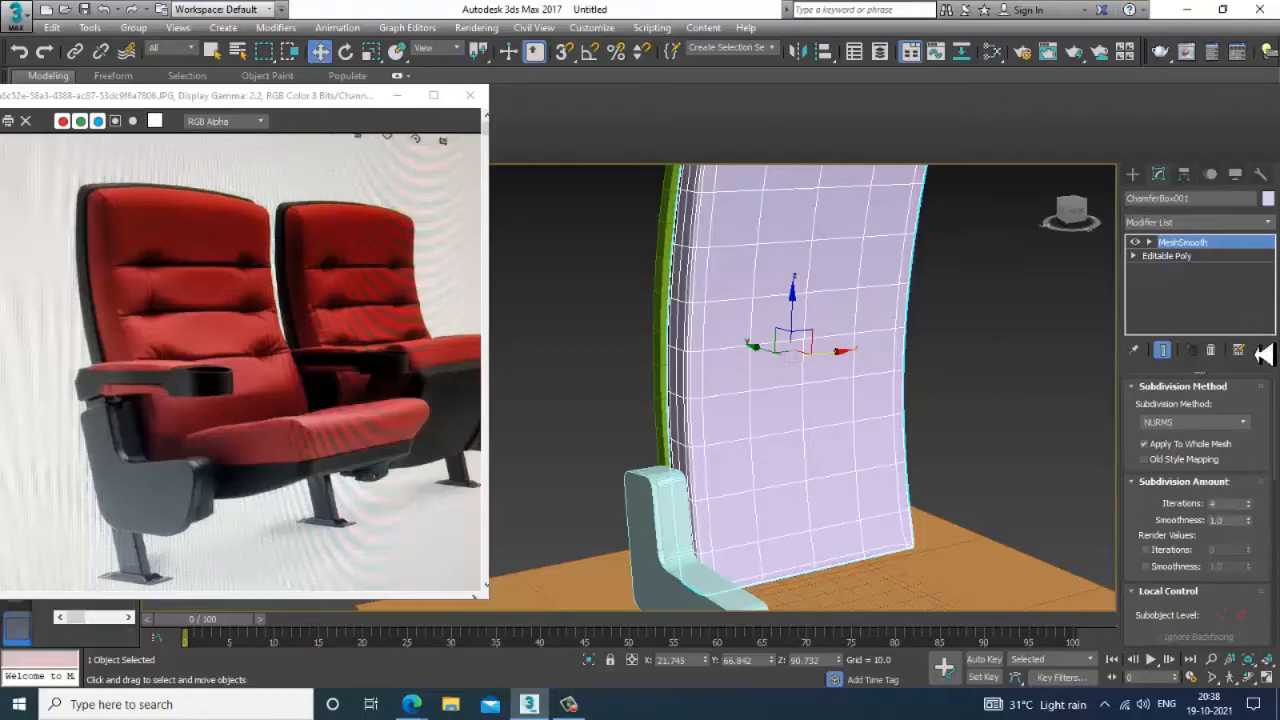
left_click(1211, 350)
- Try a TurboSmooth modifier on the backrest cushion, inspect its surface and remove the modifier
left_click(1195, 222)
scroll(1190, 325, "down", 15)
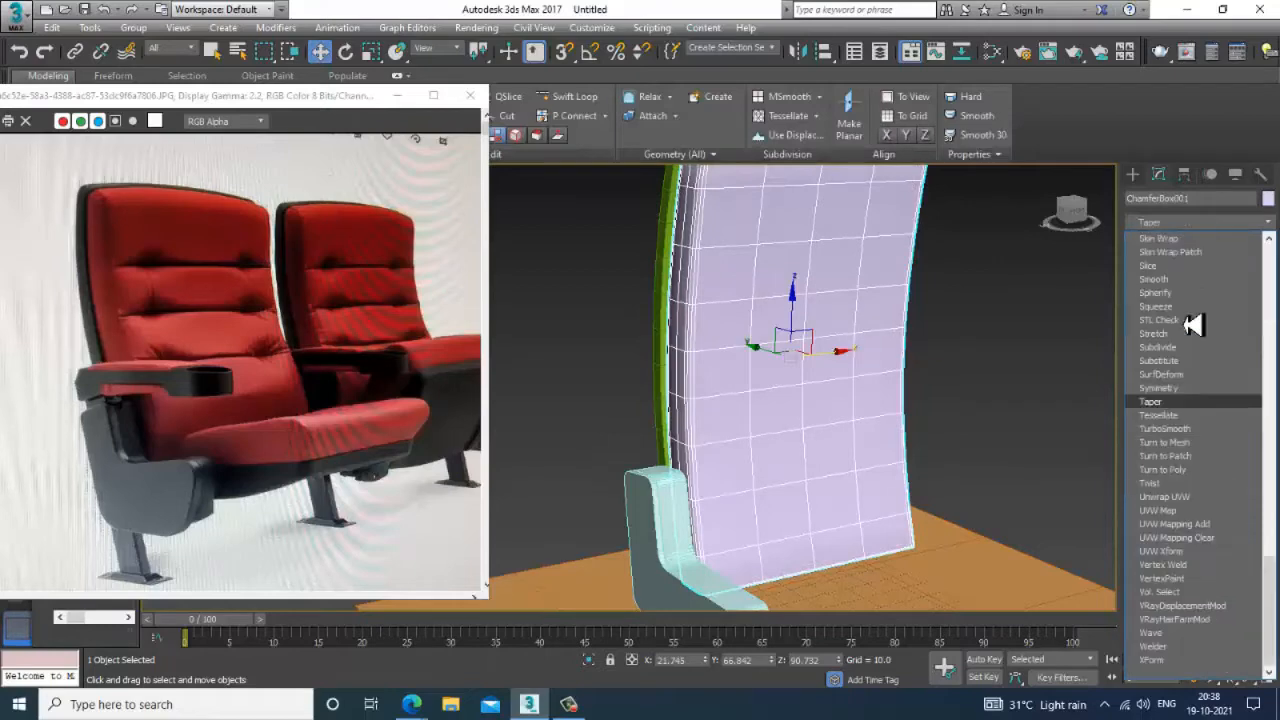
left_click(1208, 430)
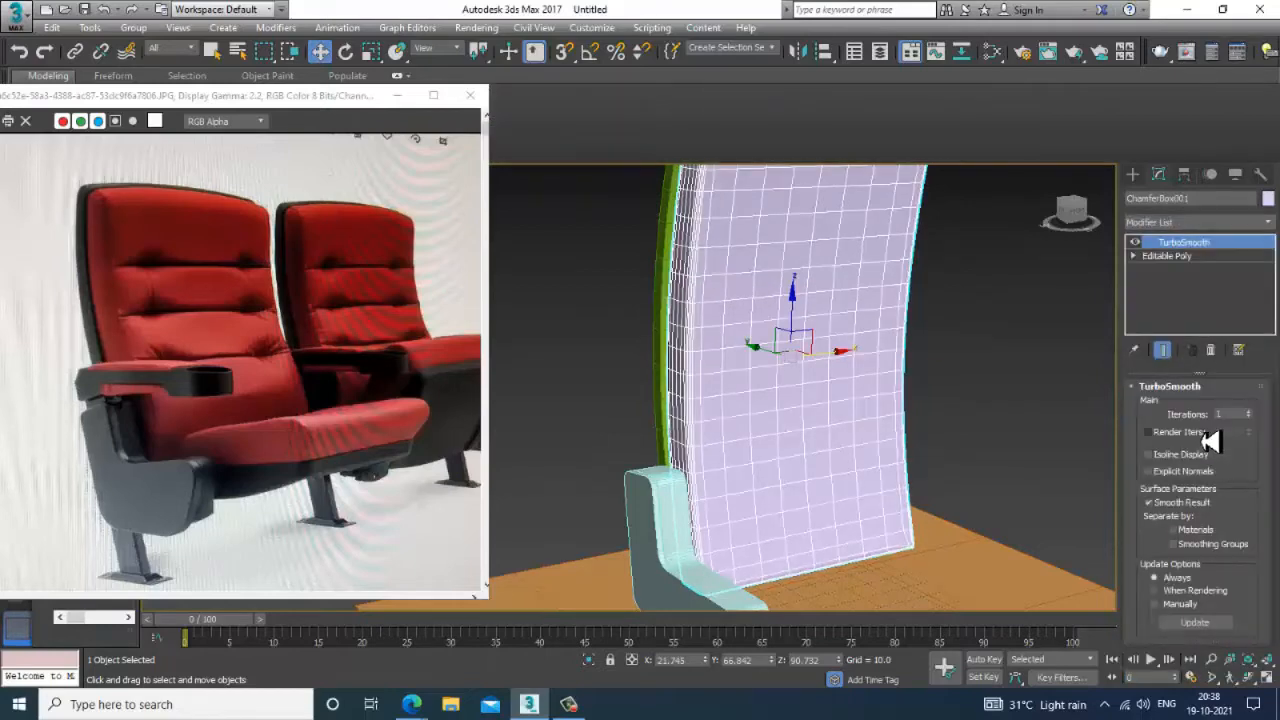
middle_click_drag(827, 435, 850, 436, "alt")
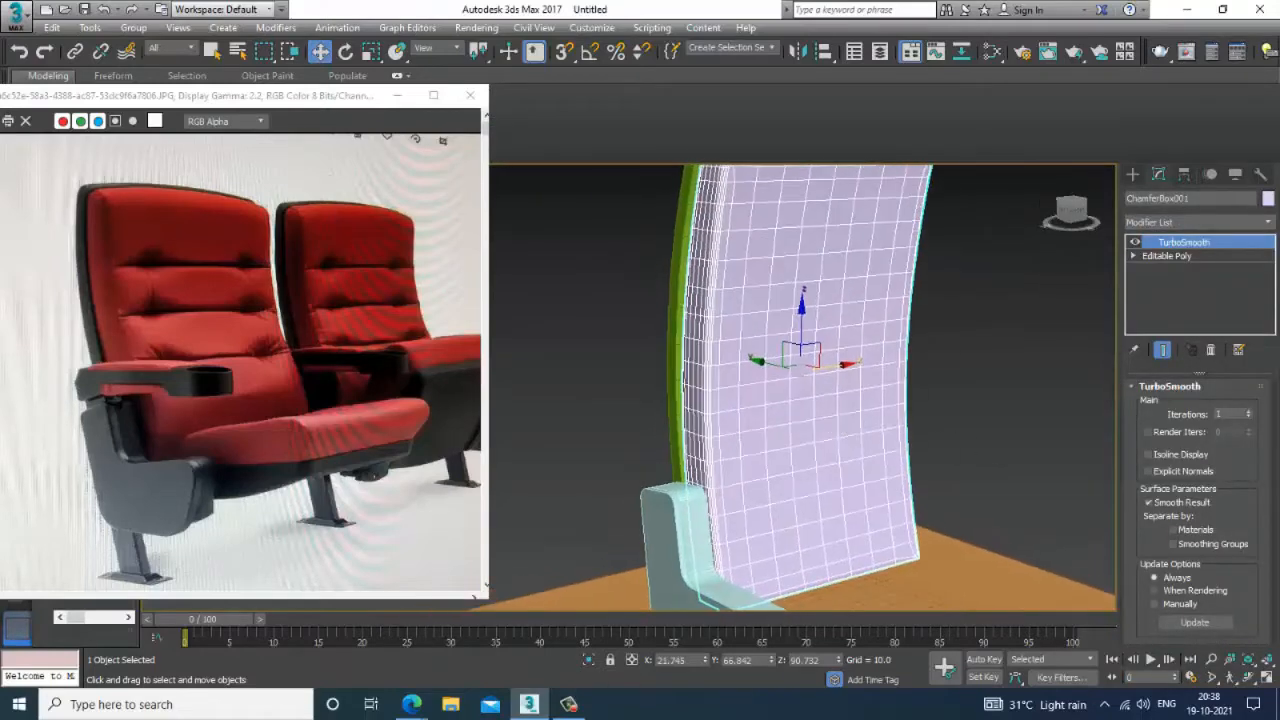
left_click(1211, 351)
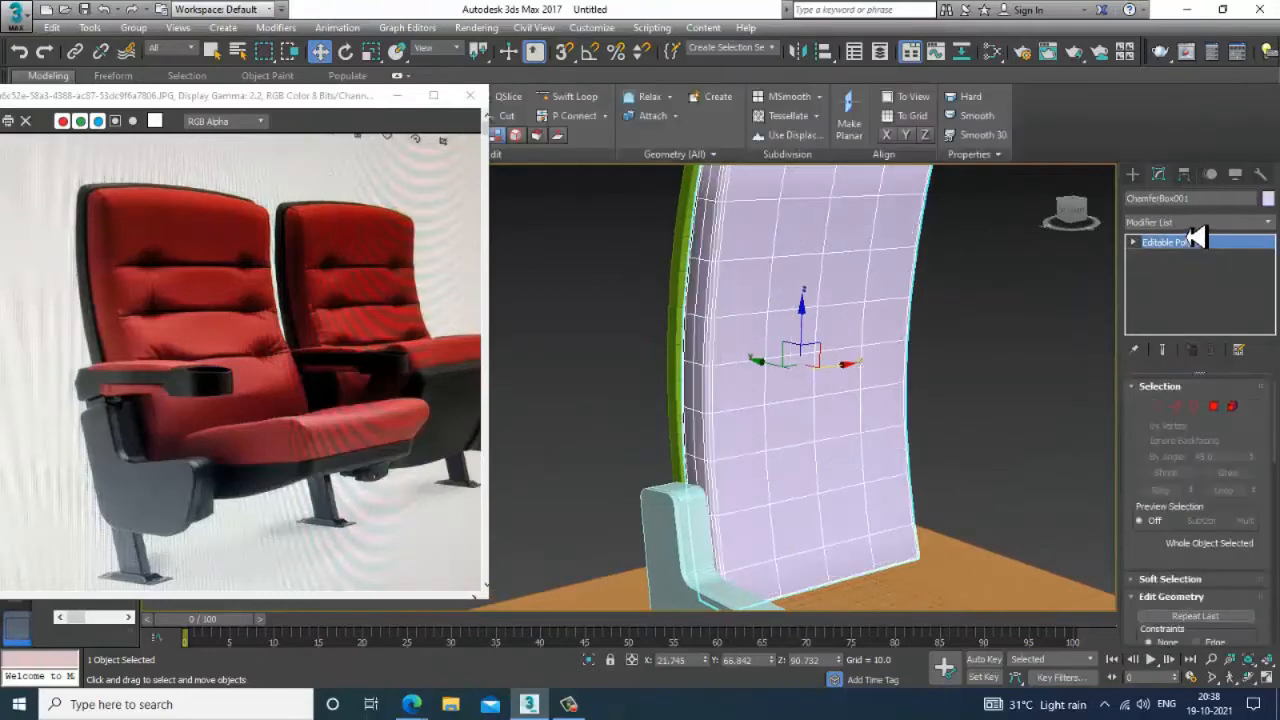
- Apply a MeshSmooth modifier with 1 iteration to the backrest cushion and compare its corner with the smoothing off and on
left_click(1193, 223)
scroll(1190, 268, "down", 4)
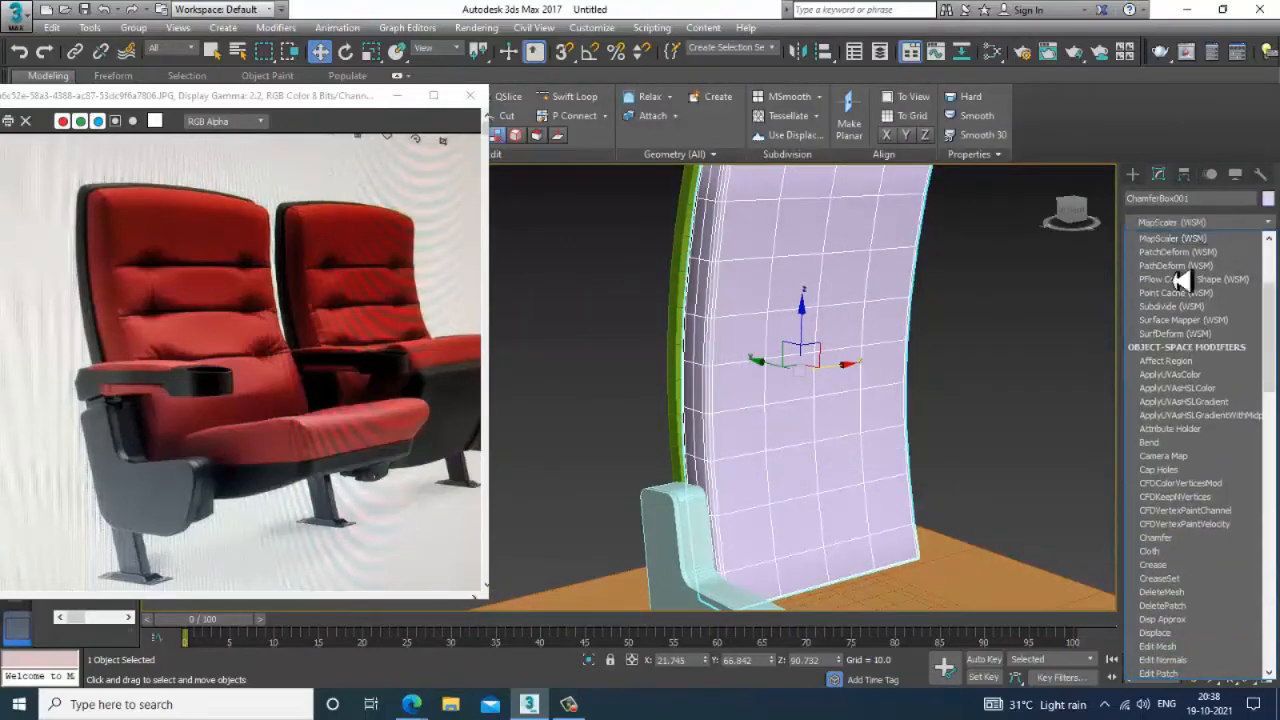
scroll(1190, 268, "down", 5)
left_click(1198, 345)
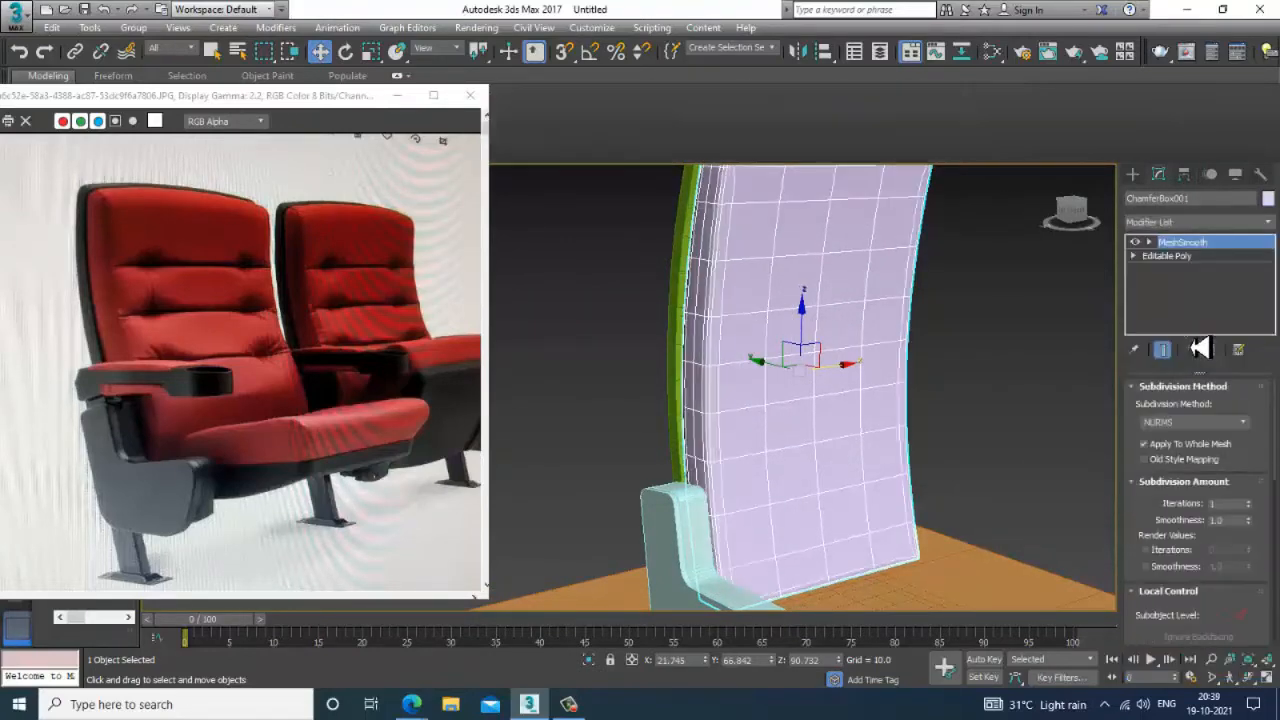
middle_click_drag(931, 440, 823, 332, "alt")
scroll(825, 355, "up", 6)
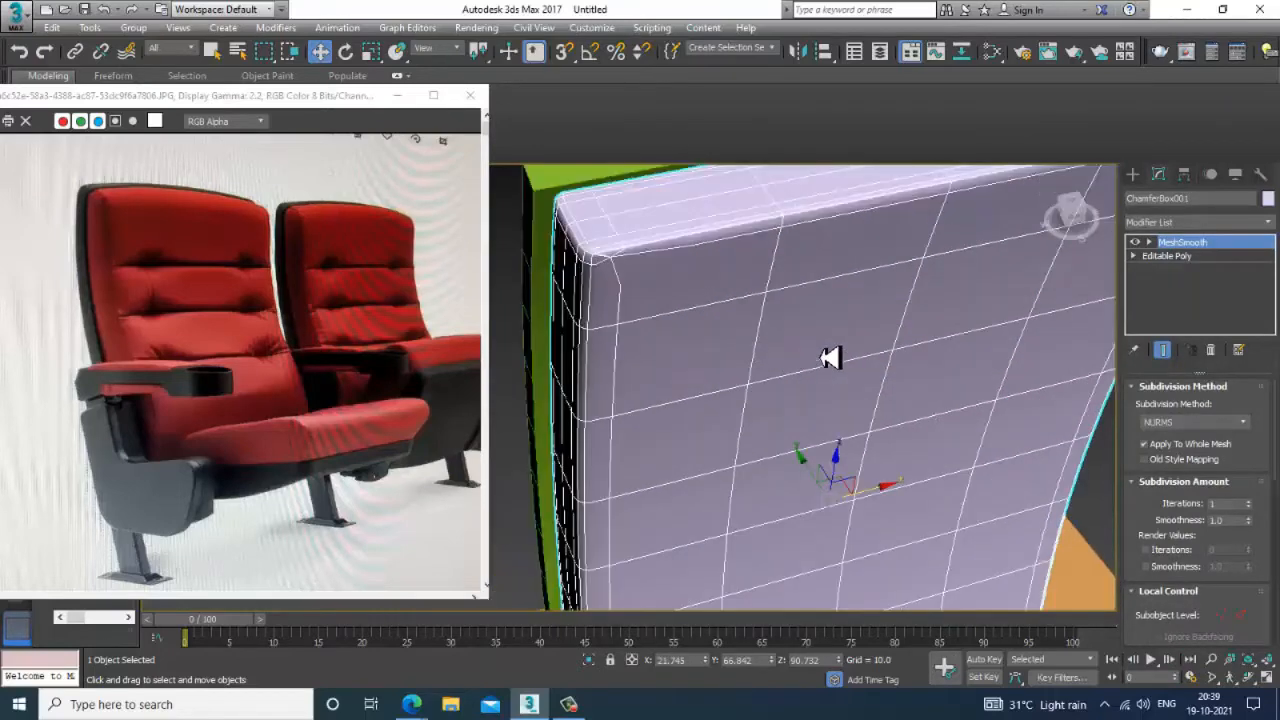
left_click(1137, 243)
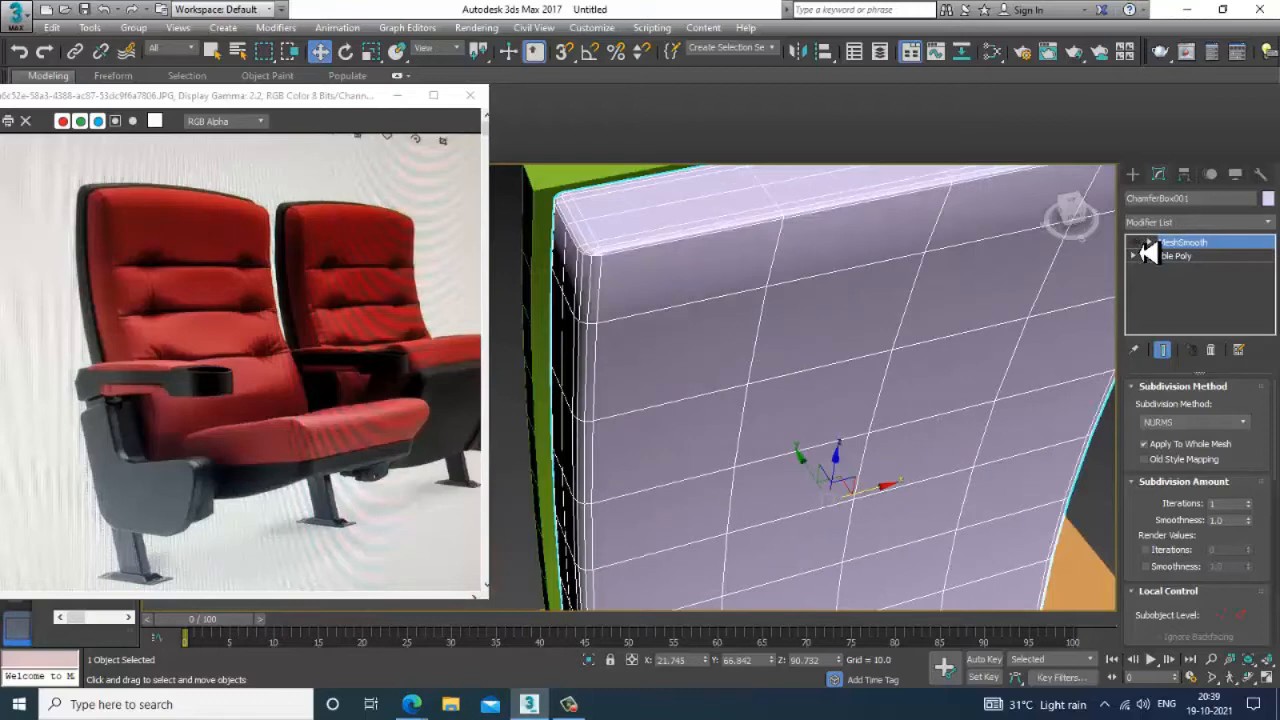
left_click(1138, 243)
- Convert the smoothed backrest cushion to an Editable Poly
right_click(697, 284)
mouse_move(772, 456)
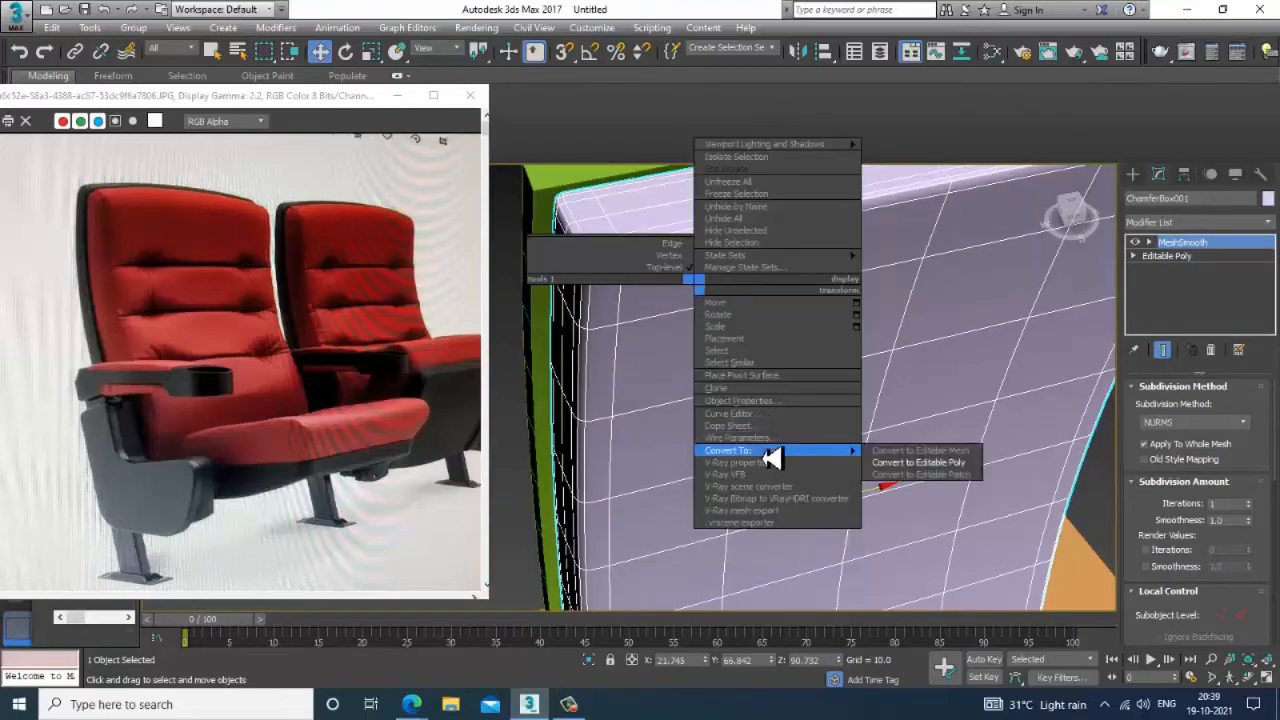
left_click(918, 462)
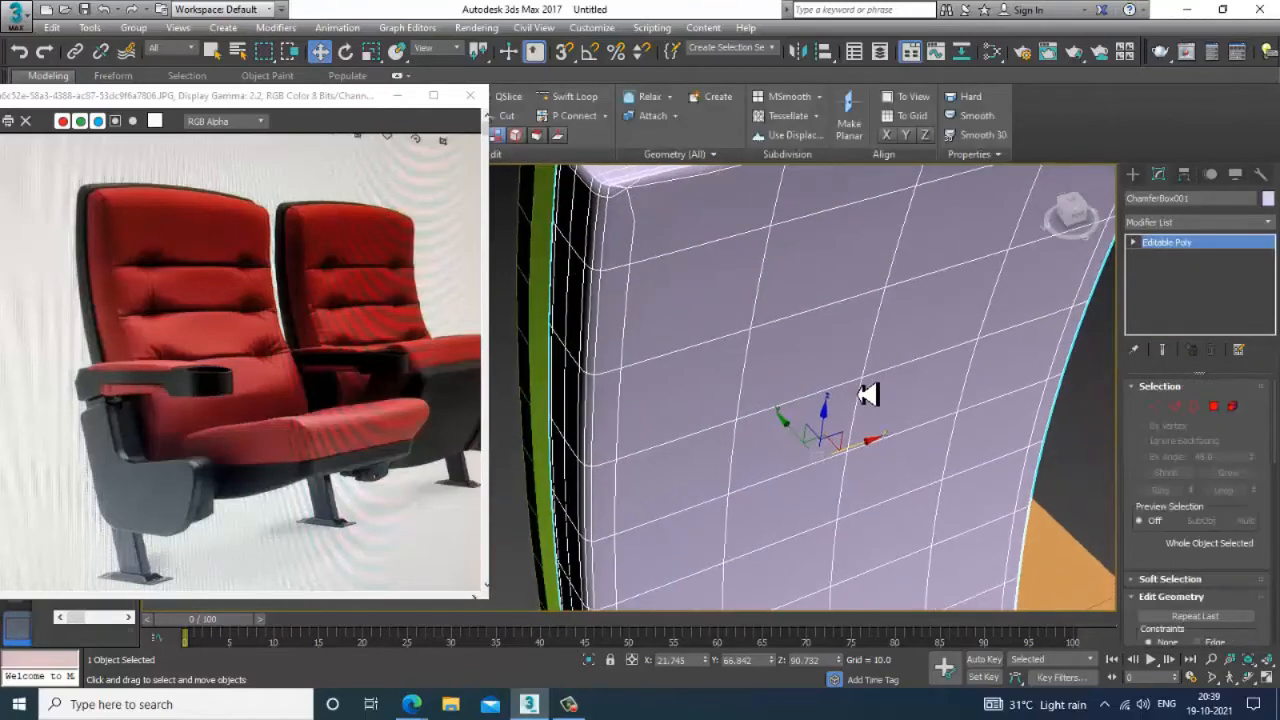
- Add an FFD(box) modifier to the backrest cushion with an 8x4x4 lattice
scroll(868, 395, "down", 10)
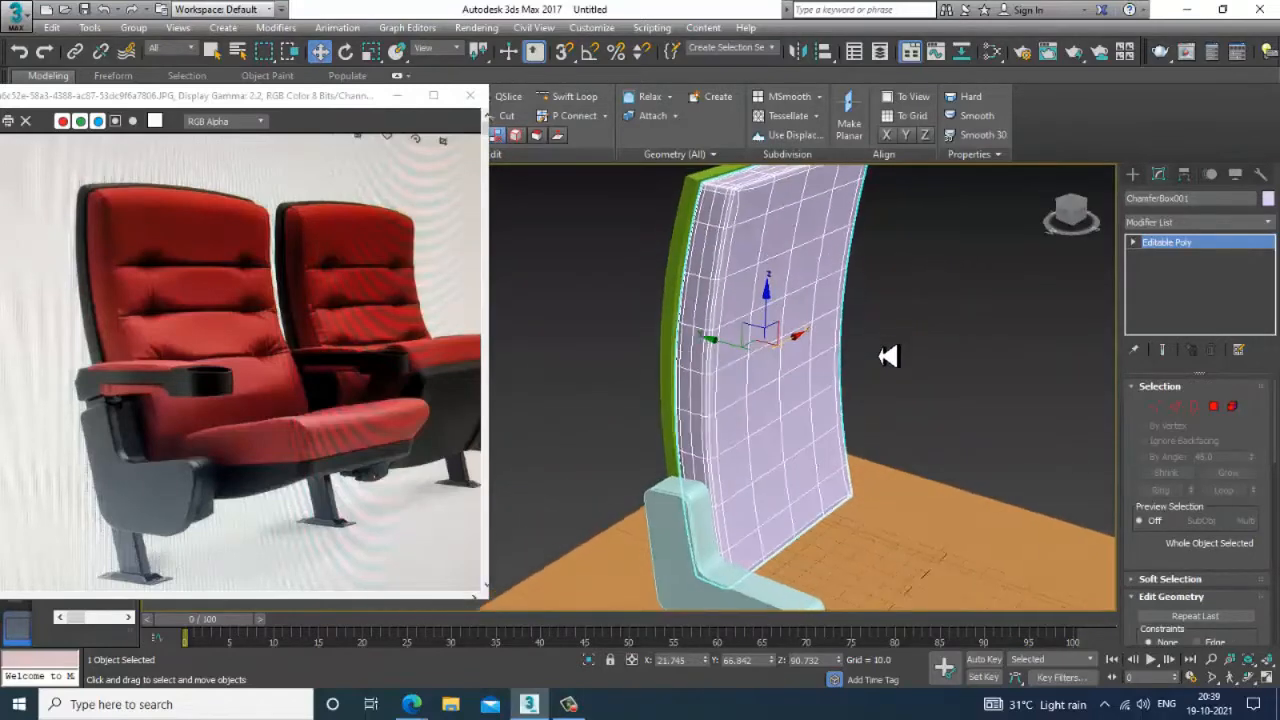
middle_click_drag(888, 356, 858, 352, "alt")
left_click(1190, 222)
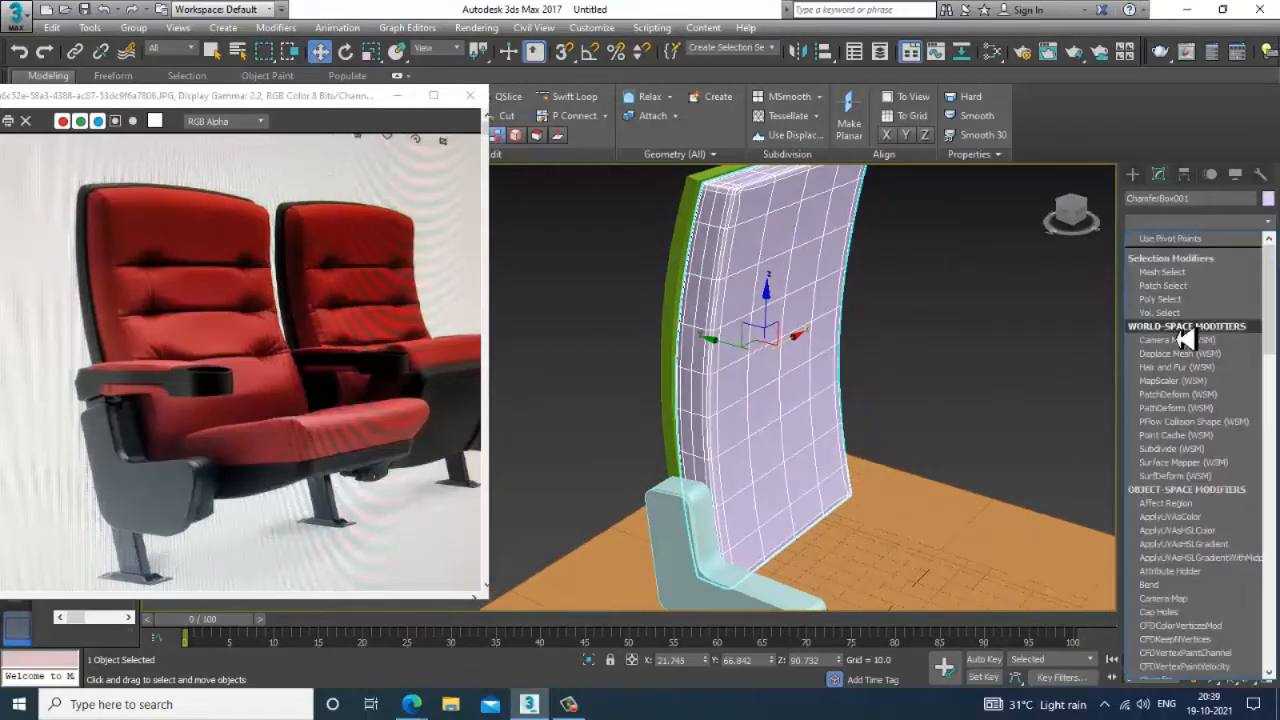
scroll(1180, 340, "down", 10)
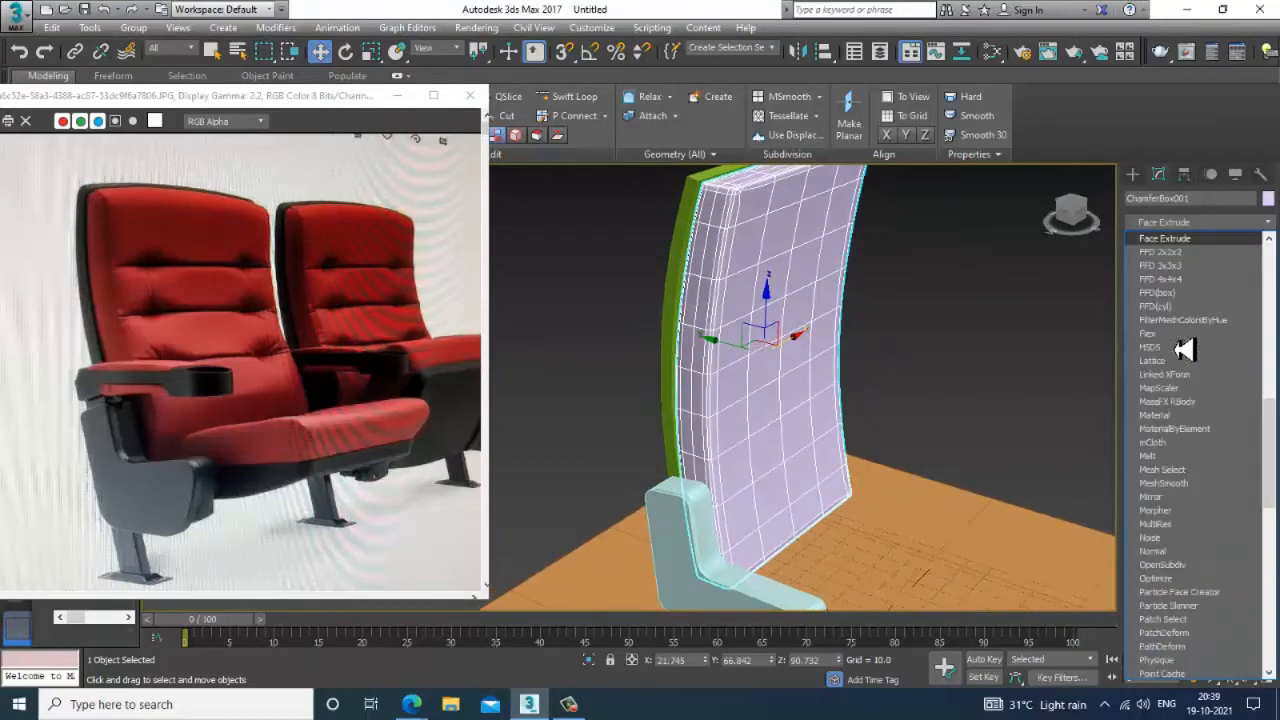
left_click(1178, 300)
left_click(1200, 433)
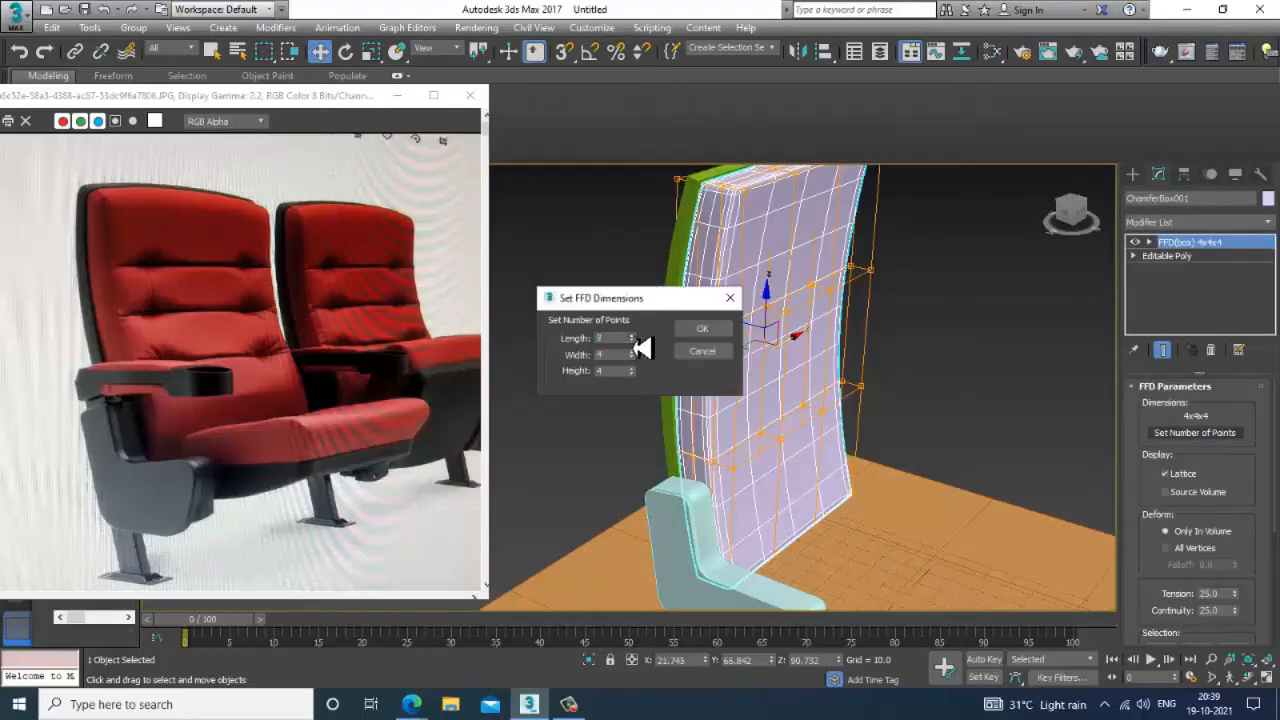
left_click(702, 329)
- In the side view, pull the cushion's lower front lattice control points forward to form a lumbar bulge
key("f")
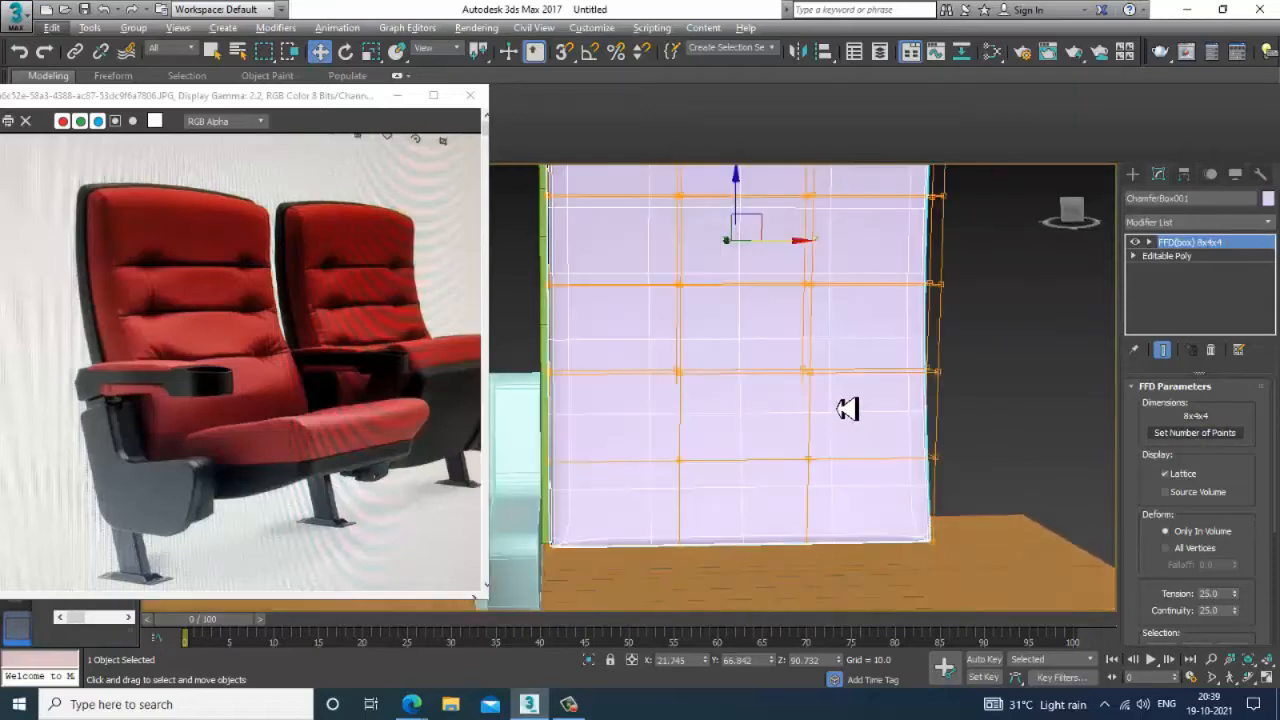
key("alt+w")
middle_click(597, 509)
key("alt+w")
scroll(657, 411, "up", 3)
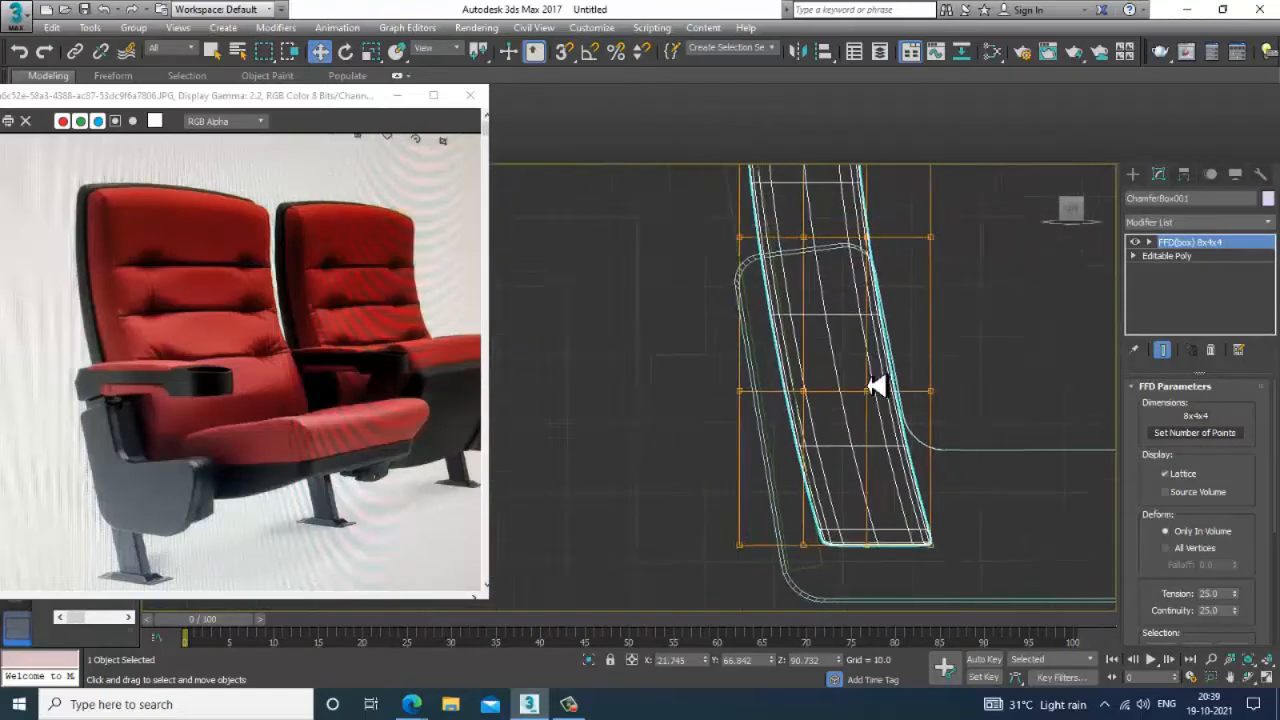
scroll(915, 398, "up", 2)
middle_click_drag(919, 399, 850, 444)
key("1")
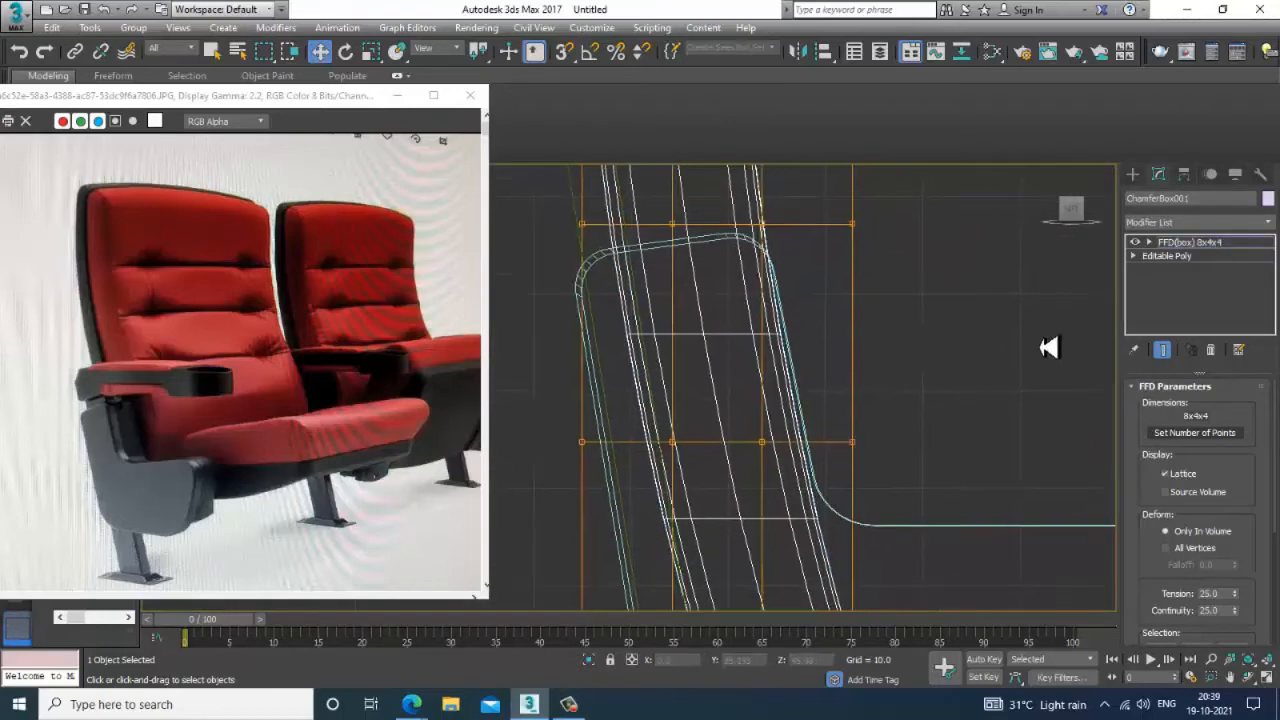
left_click_drag(733, 430, 877, 483)
middle_click_drag(763, 254, 769, 316)
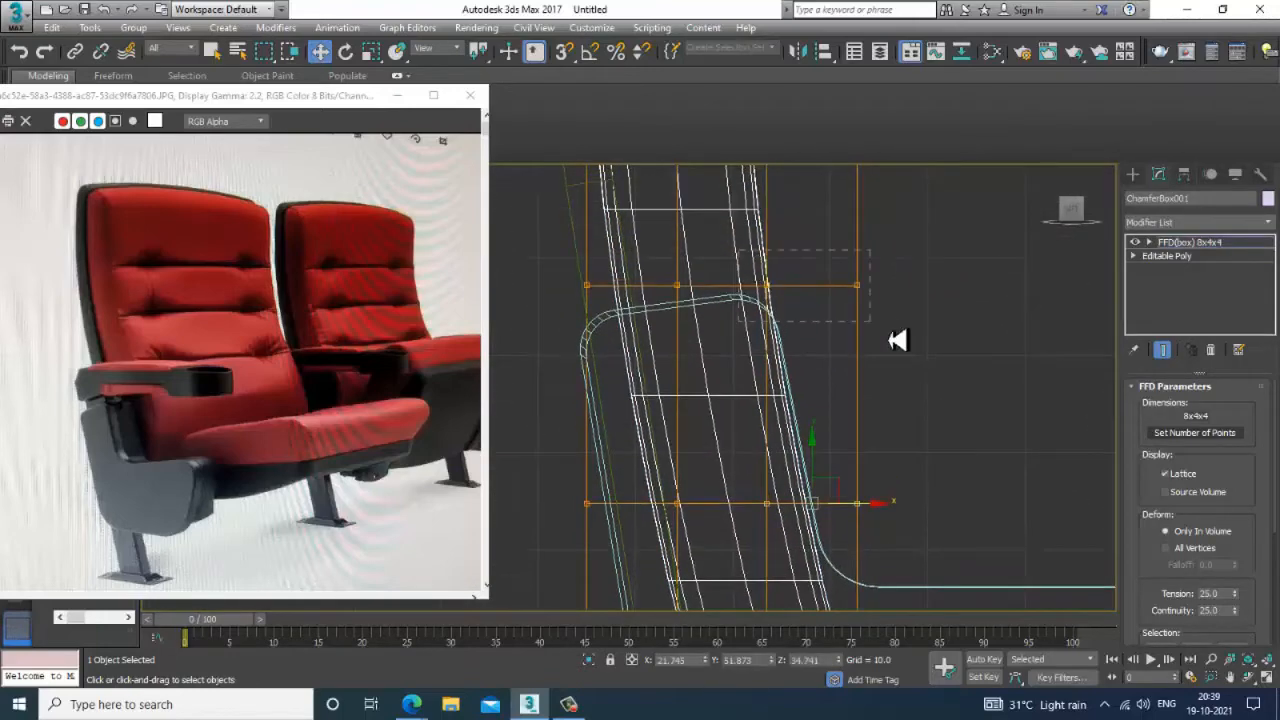
scroll(880, 340, "down", 4)
left_click_drag(906, 376, 941, 371)
- Shift the upper front rows of the cushion's lattice control points slightly backward in the side view to refine the curve
key("alt+w")
middle_click_drag(931, 337, 766, 414)
middle_click(929, 464)
key("alt+w")
key("alt+w")
middle_click_drag(600, 483, 577, 485)
key("alt+w")
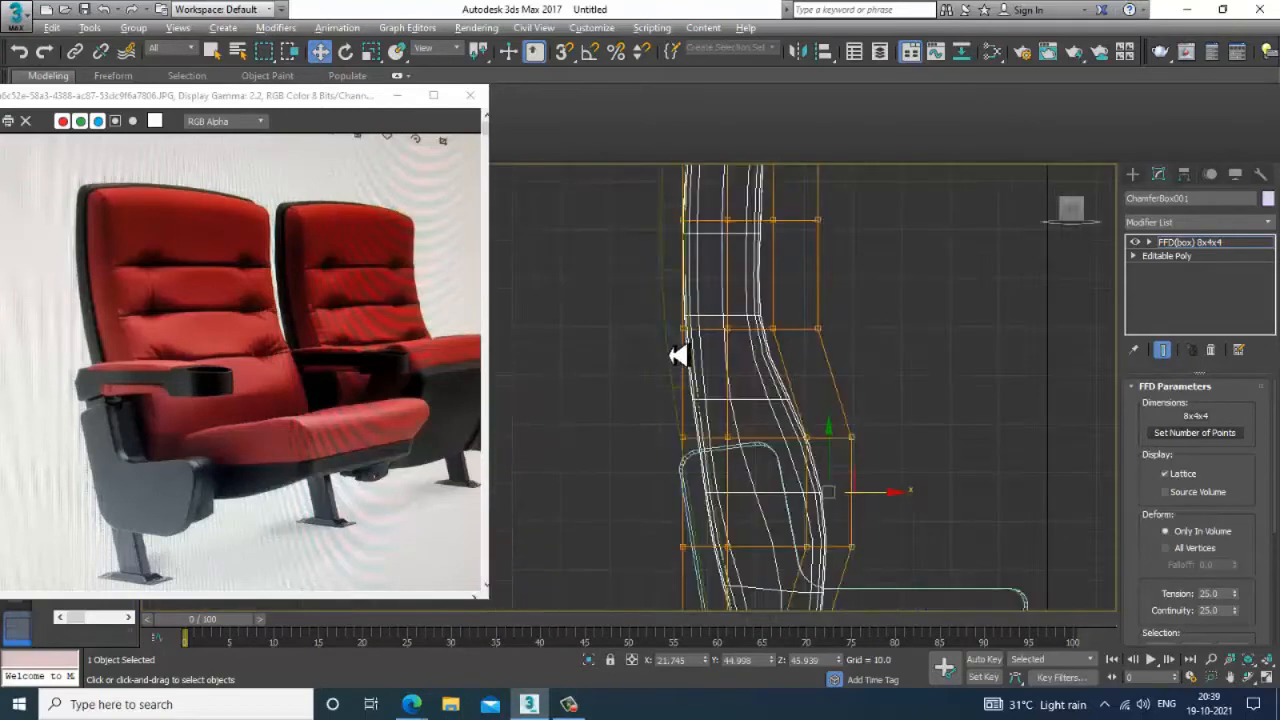
scroll(684, 352, "down", 2)
middle_click_drag(762, 203, 763, 400)
middle_click_drag(755, 267, 763, 344)
scroll(765, 345, "up", 2)
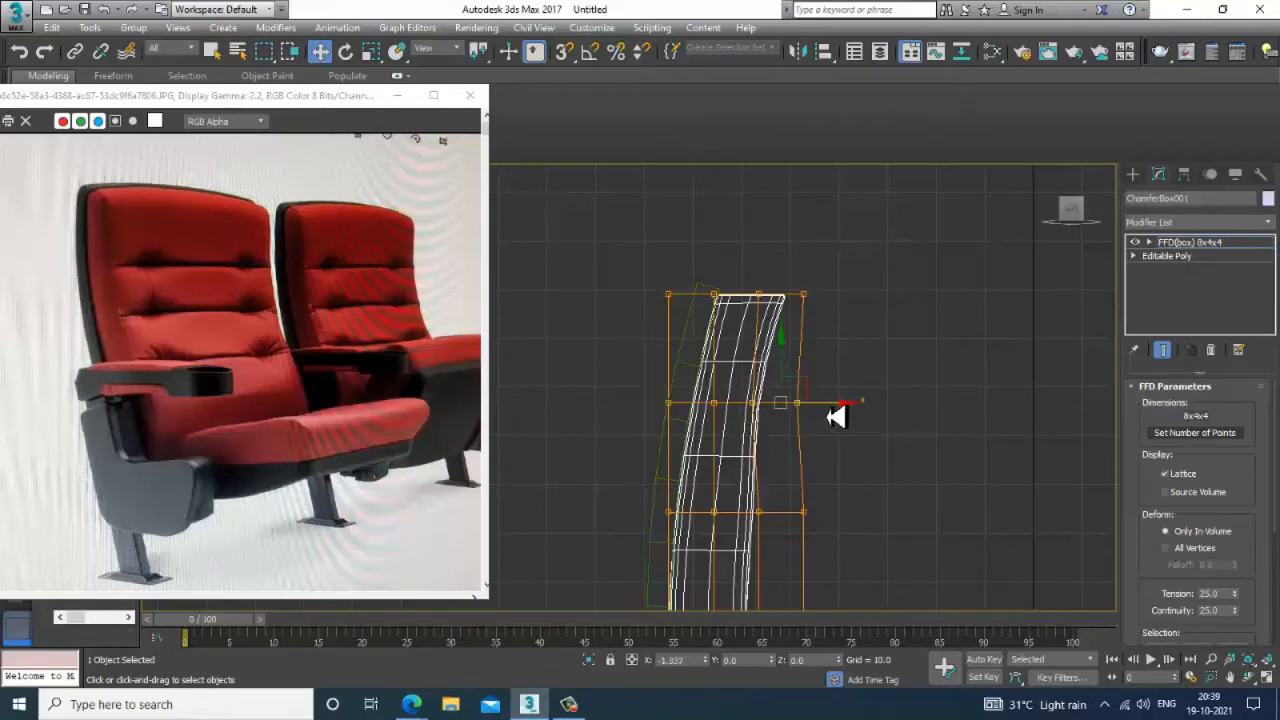
middle_click_drag(835, 418, 823, 341)
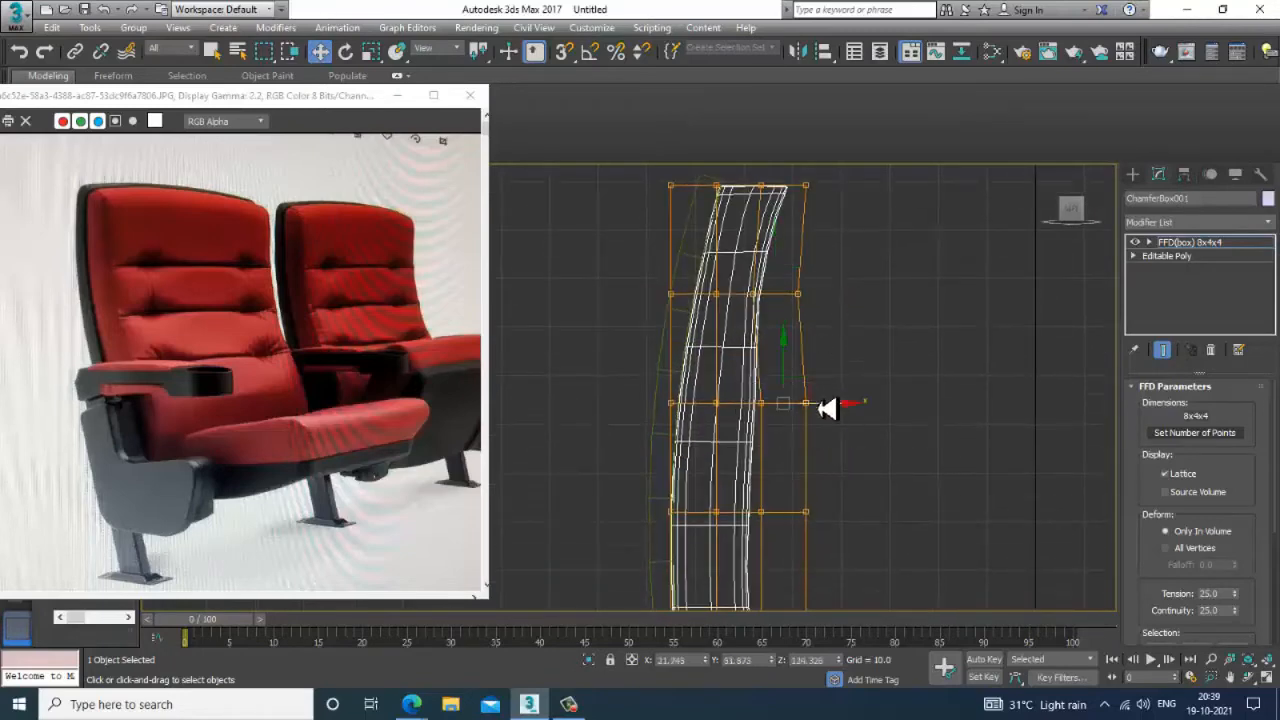
middle_click_drag(833, 413, 828, 305)
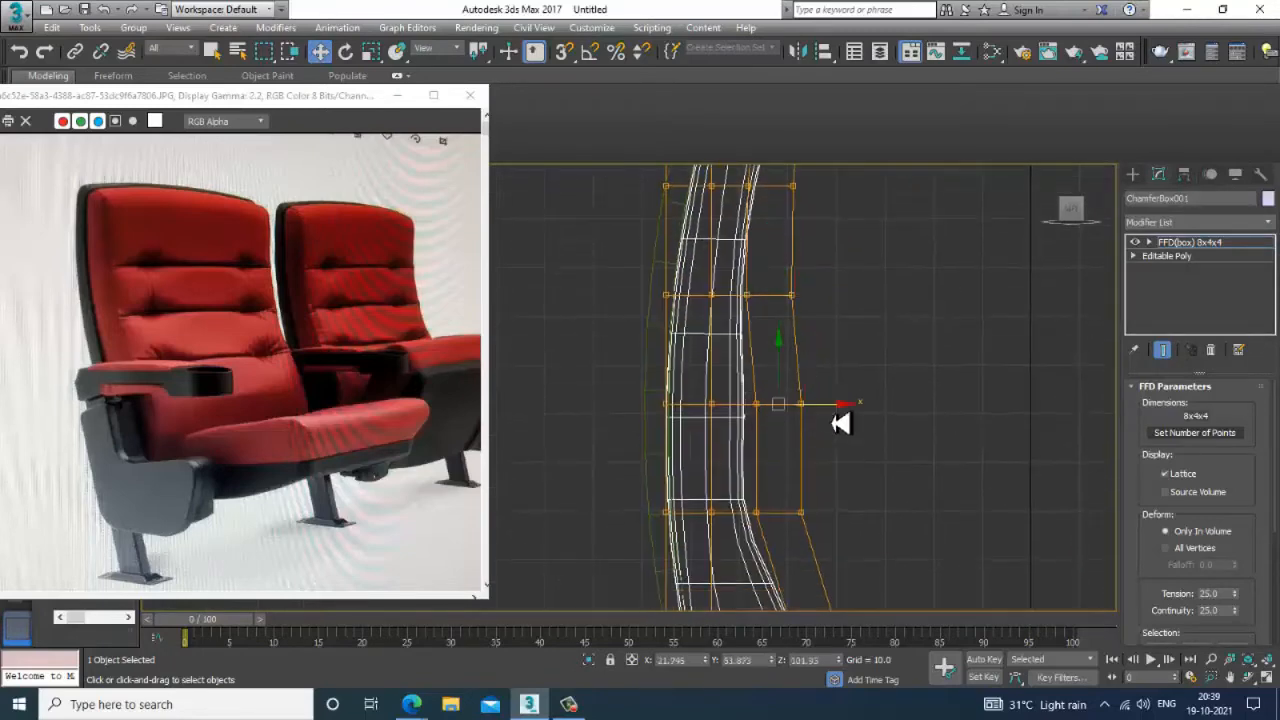
scroll(827, 420, "down", 2)
middle_click_drag(827, 420, 812, 303)
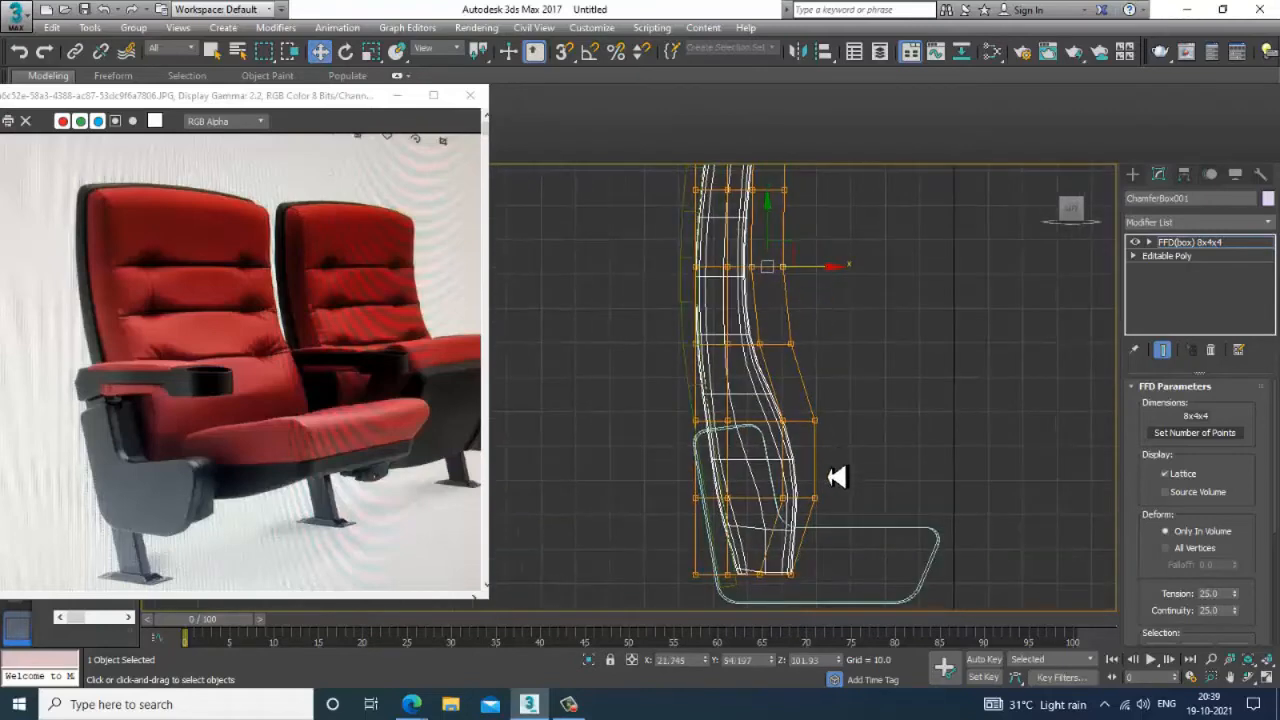
- Convert the green backrest shell behind the cushion to an Editable Poly
key("alt+w")
middle_click(972, 571)
key("alt+w")
middle_click_drag(965, 560, 930, 399, "alt")
scroll(797, 520, "down", 5)
scroll(870, 474, "up", 3)
scroll(773, 408, "up", 5)
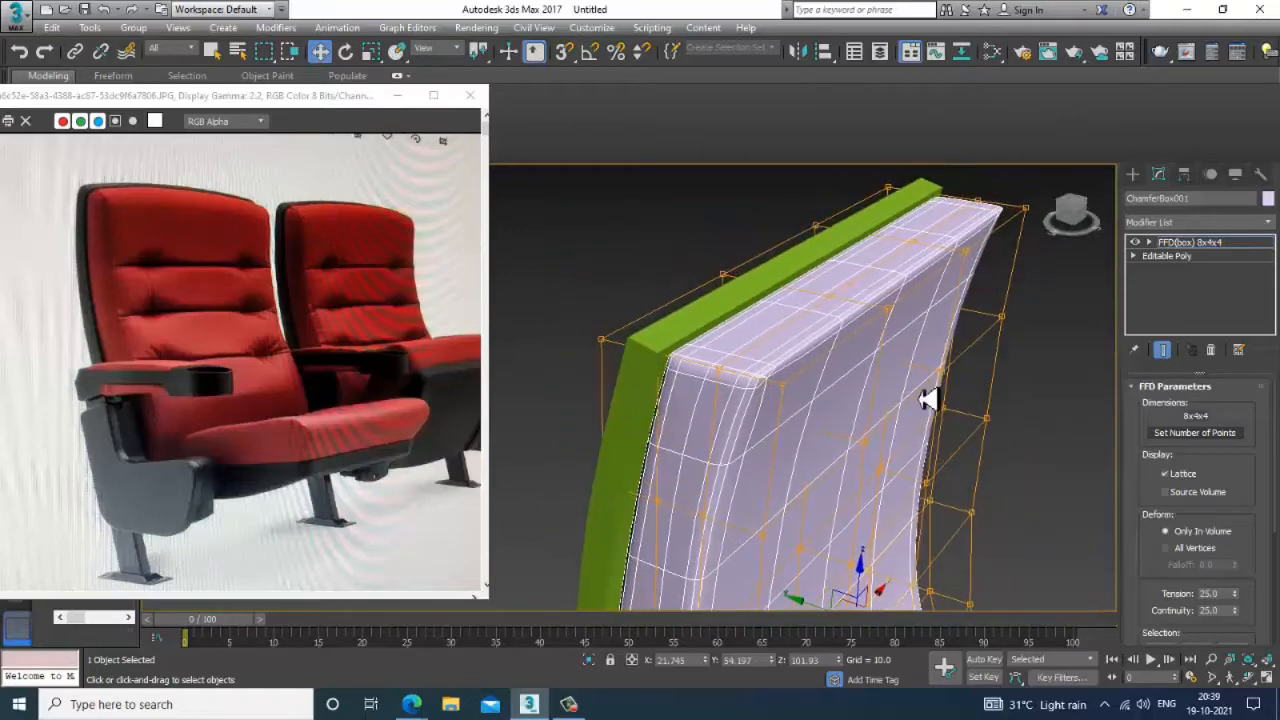
left_click(646, 349)
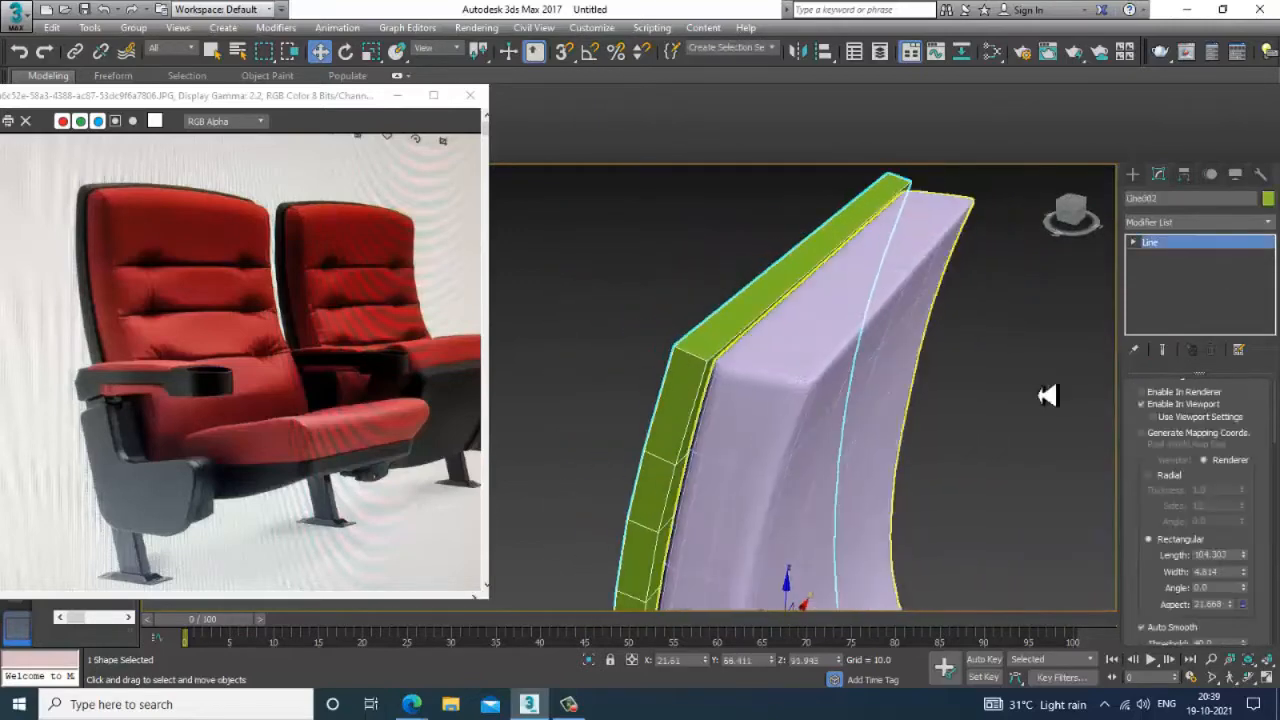
right_click(778, 303)
mouse_move(857, 448)
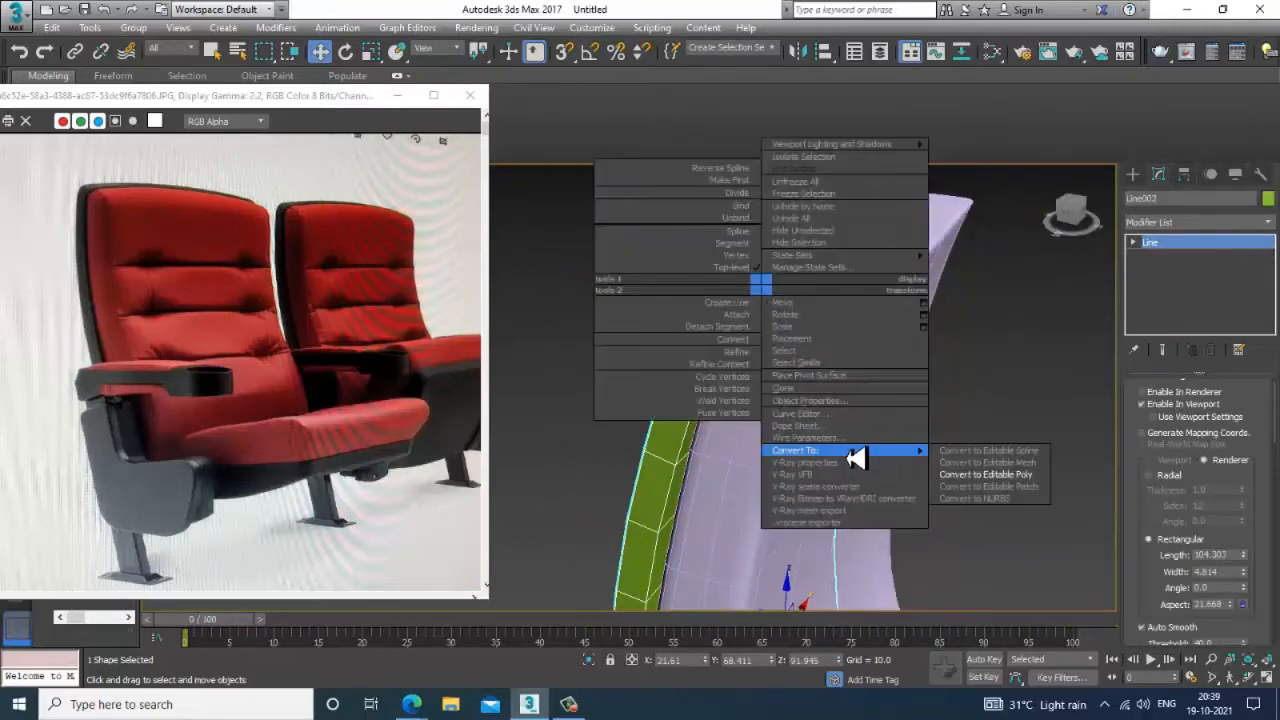
left_click(1006, 461)
key("ctrl+z")
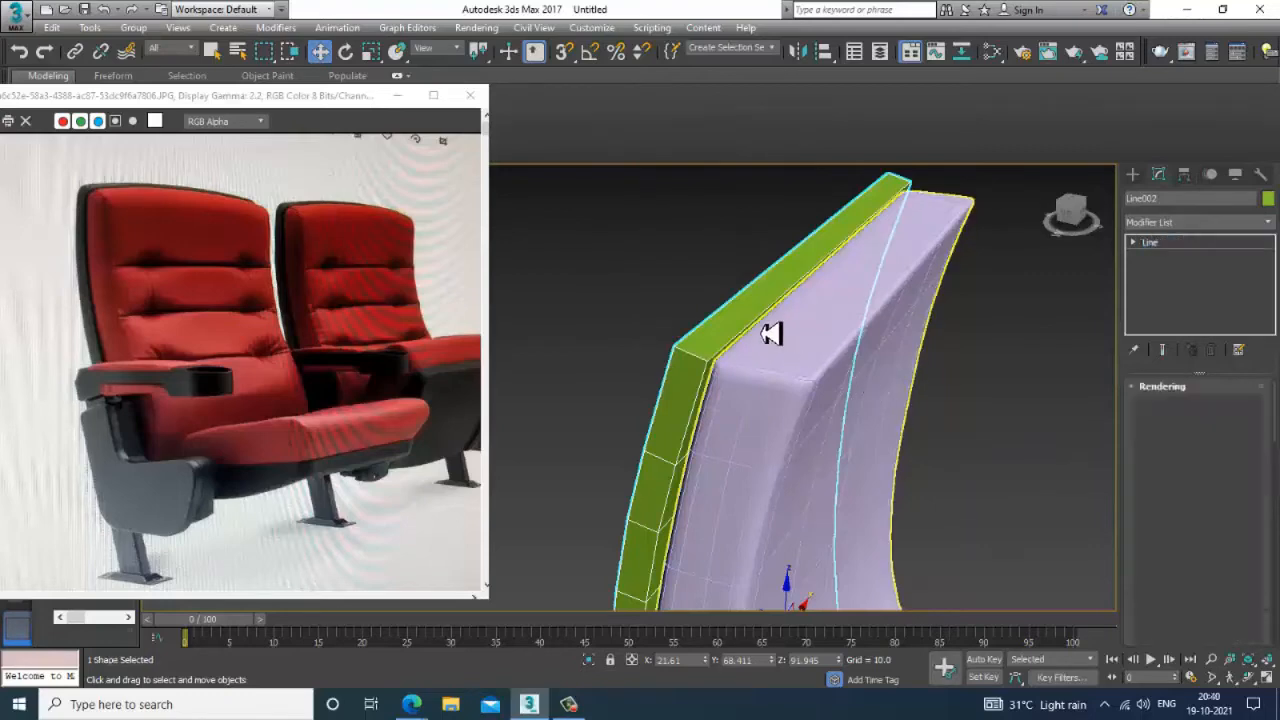
right_click(740, 318)
mouse_move(835, 481)
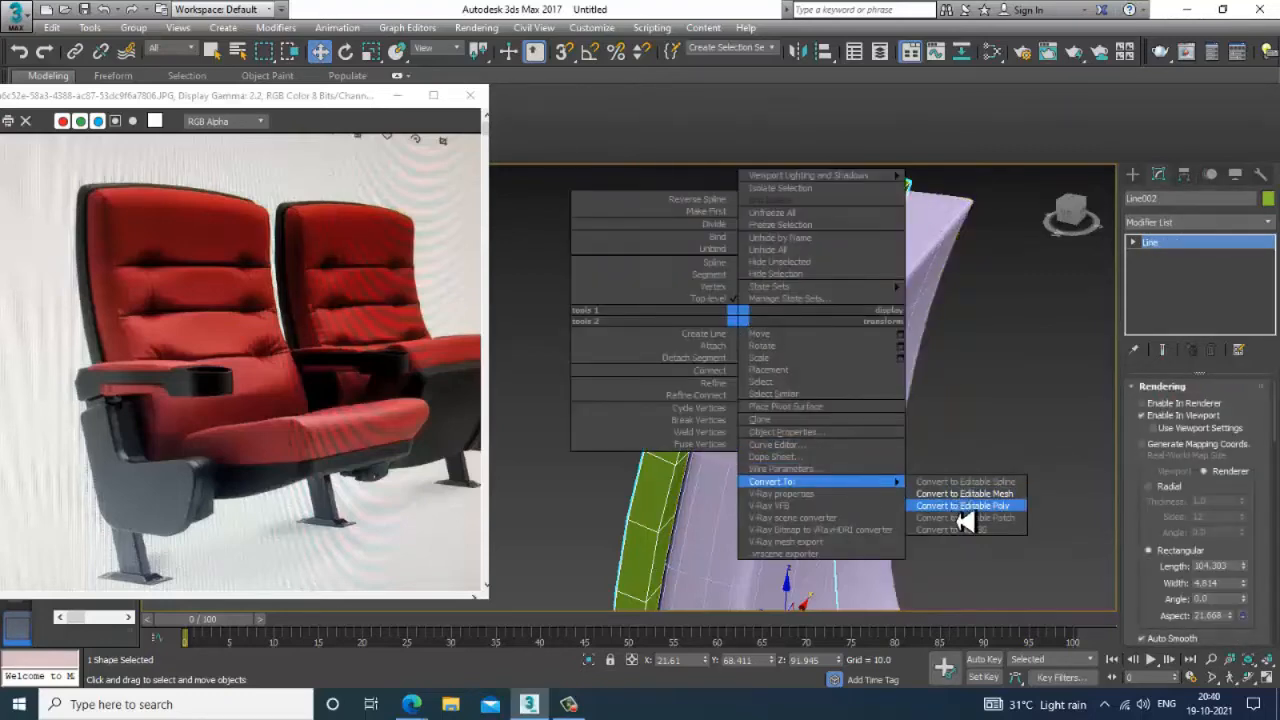
left_click(930, 495)
- Chamfer the two upper corner edges of the green backrest shell
key("2")
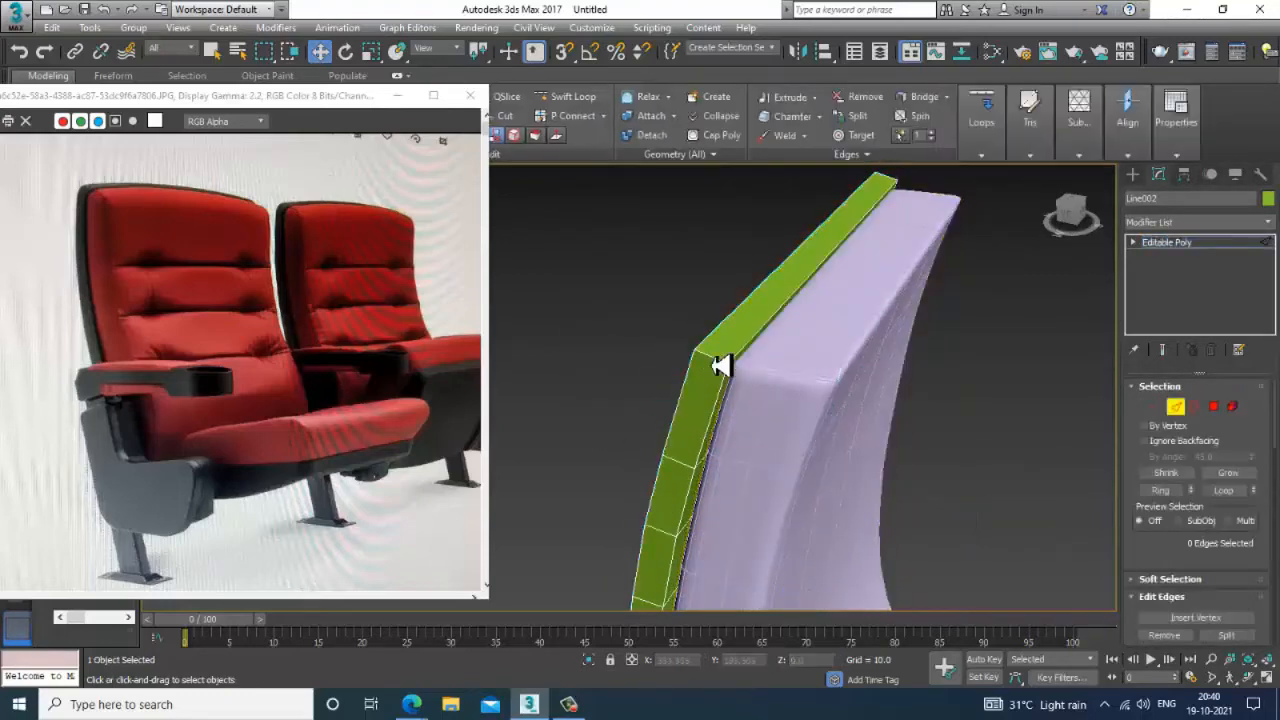
left_click(715, 371)
key("F3")
scroll(716, 370, "down", 3)
middle_click_drag(717, 370, 720, 396, "alt")
scroll(720, 396, "up", 3)
scroll(763, 417, "up", 2)
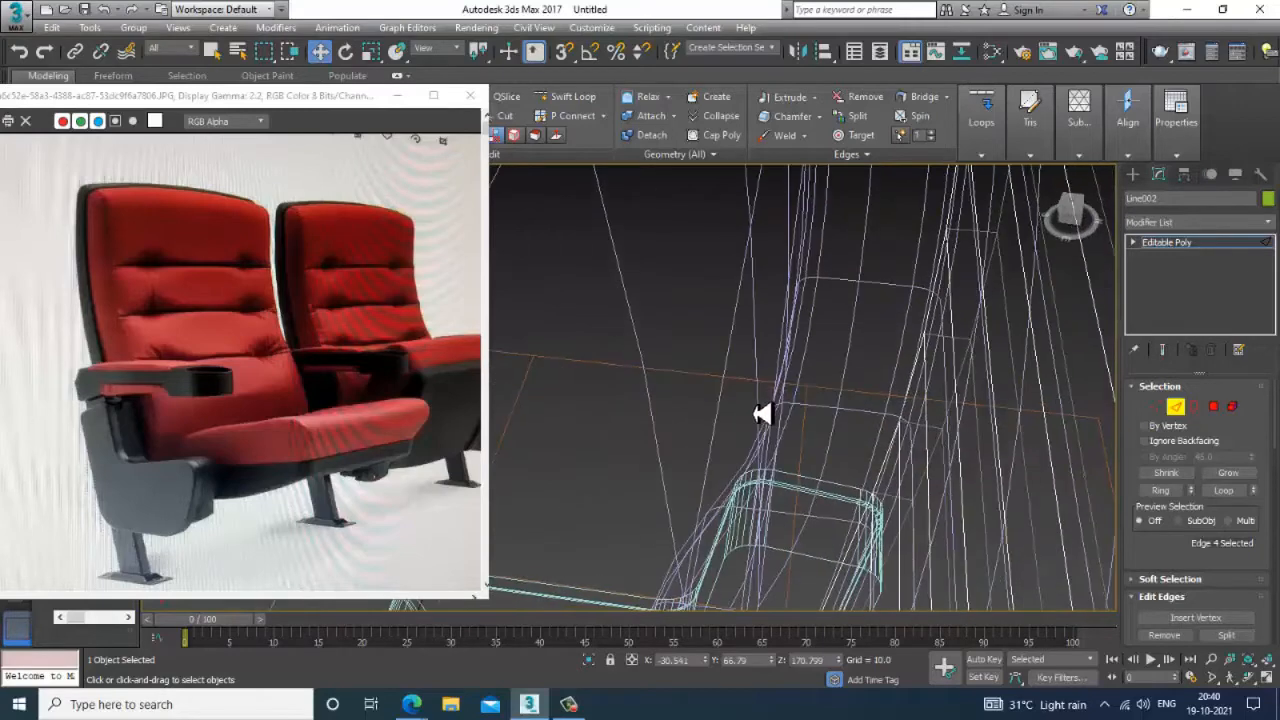
scroll(900, 487, "up", 3)
scroll(900, 487, "down", 4)
key("F3")
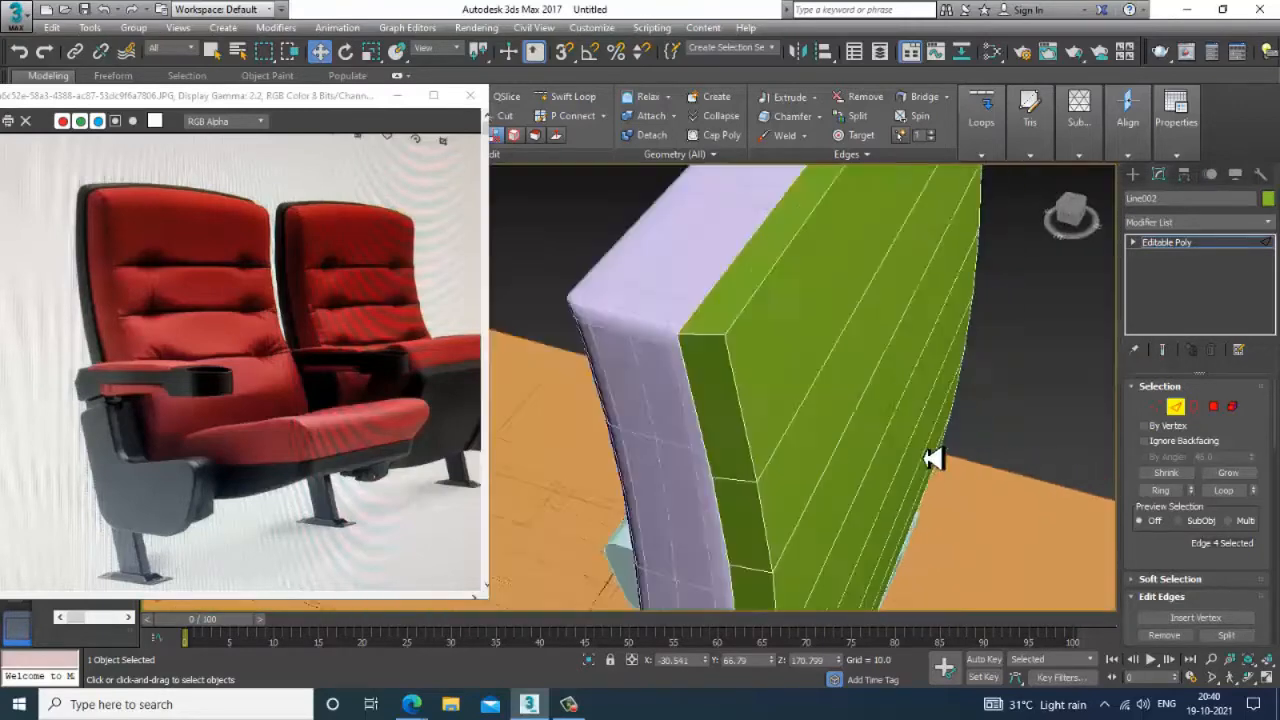
left_click(853, 378, "ctrl")
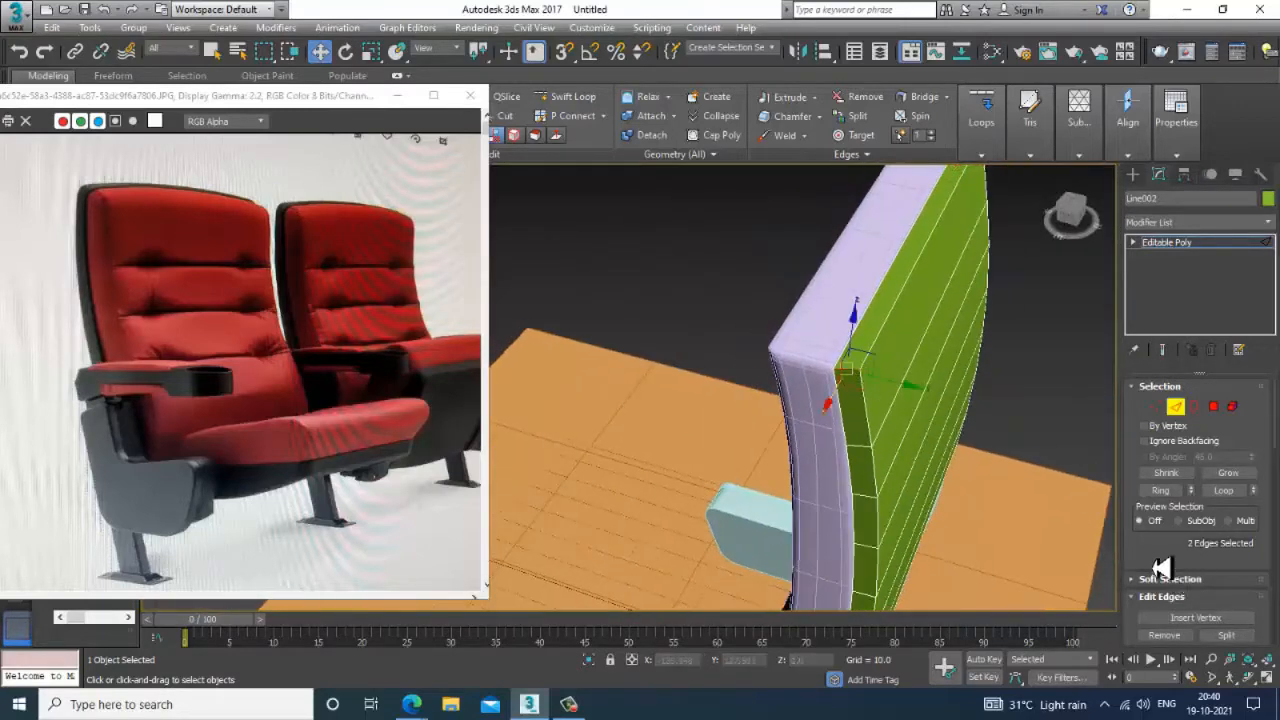
scroll(1160, 567, "down", 3)
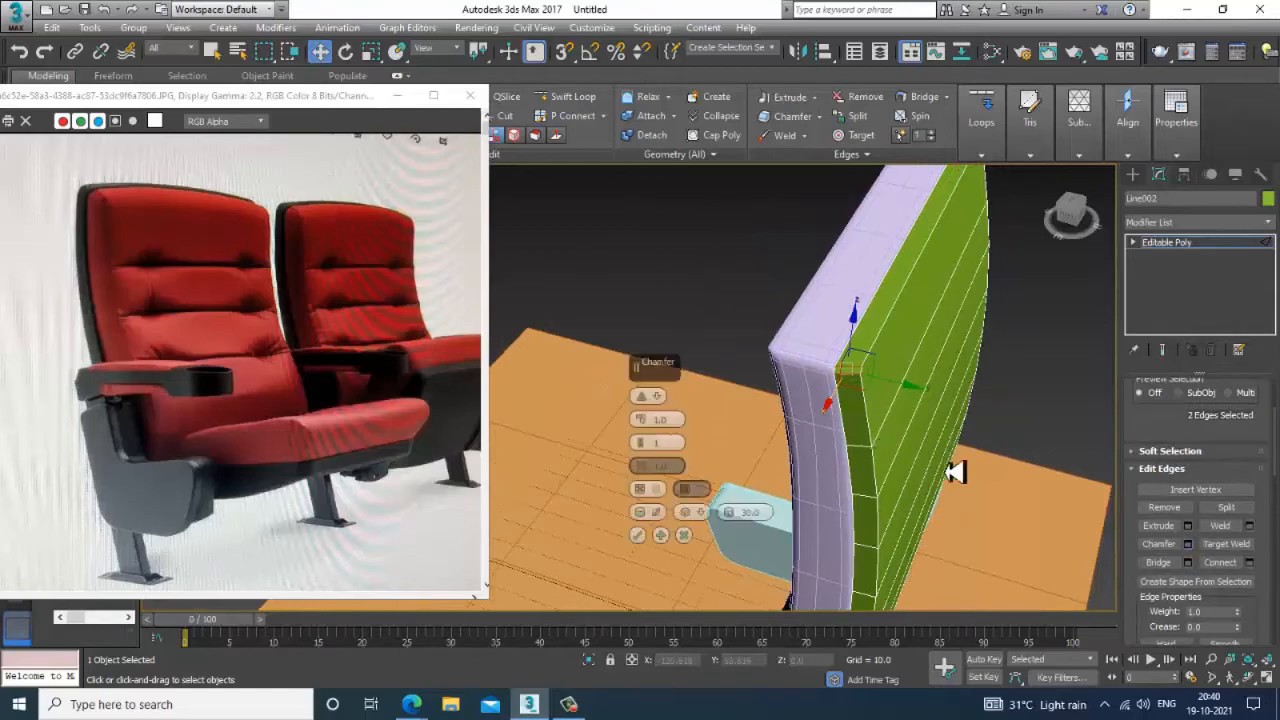
scroll(894, 463, "up", 6)
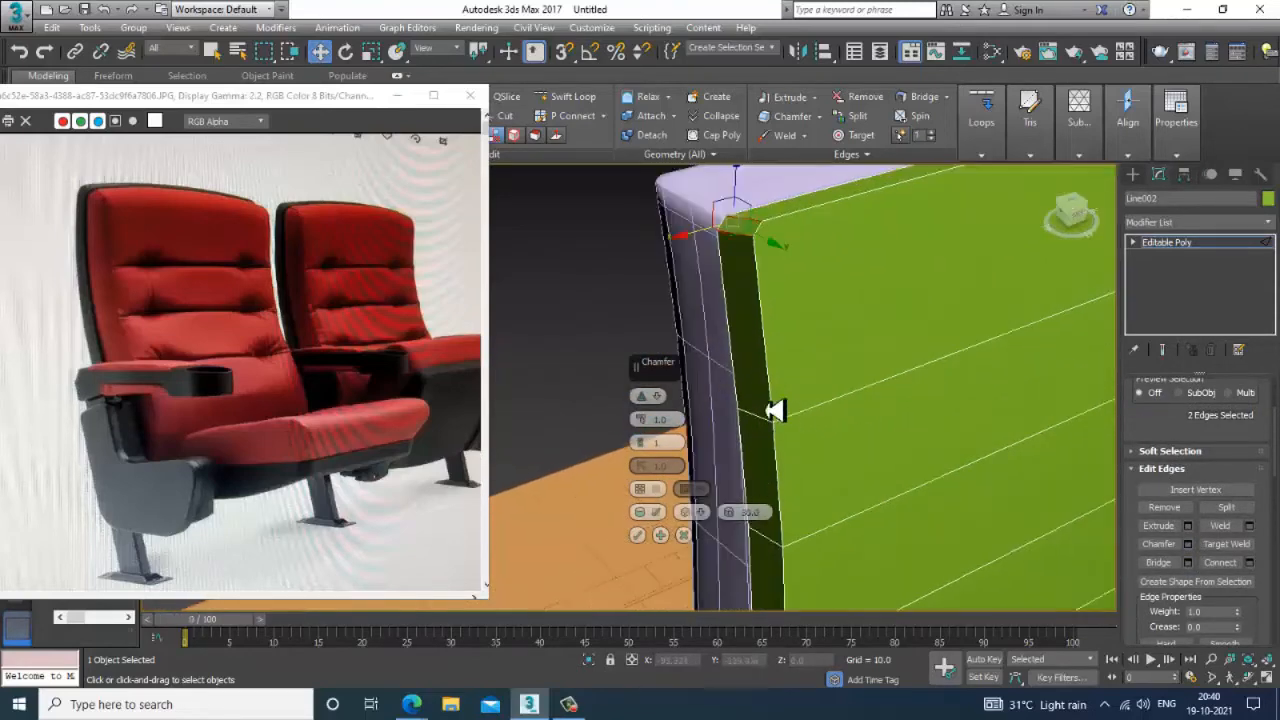
scroll(775, 411, "down", 1)
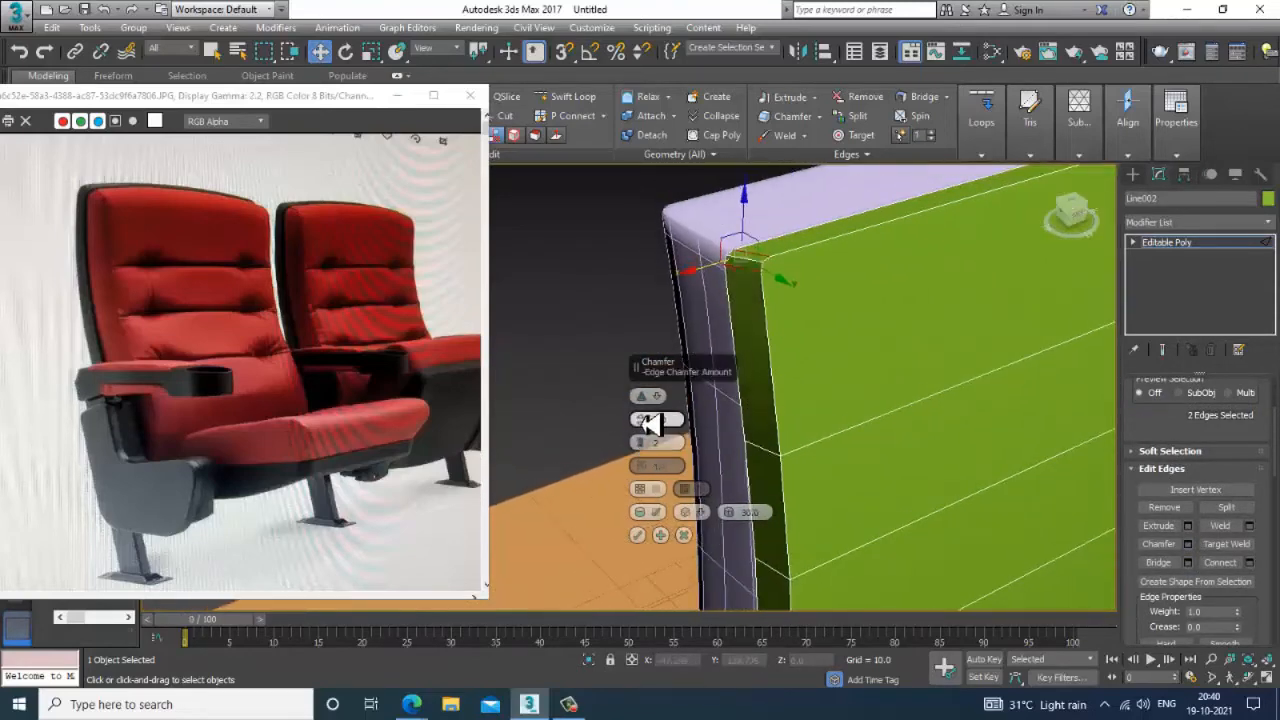
middle_click_drag(733, 434, 849, 383, "alt")
left_click(638, 536)
scroll(845, 390, "up", 2)
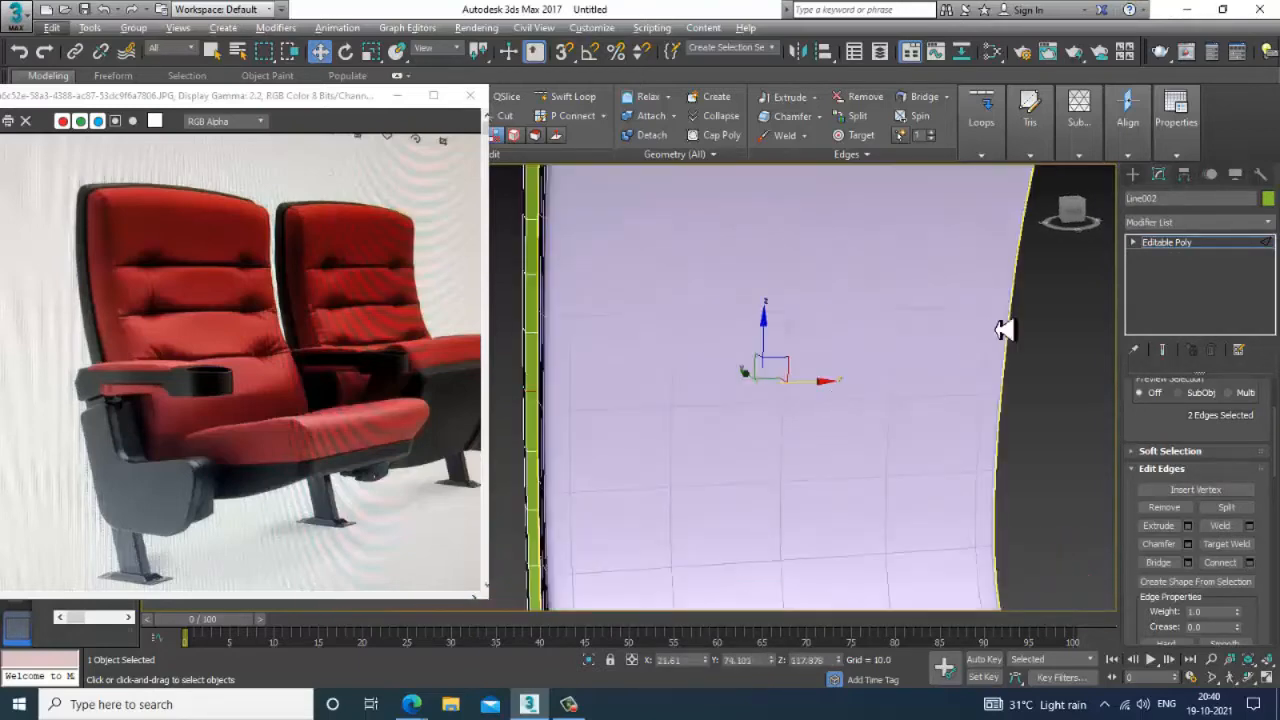
- Finish edge editing on the shell and select the backrest cushion
left_click(1175, 247)
left_click(930, 343)
scroll(888, 368, "down", 5)
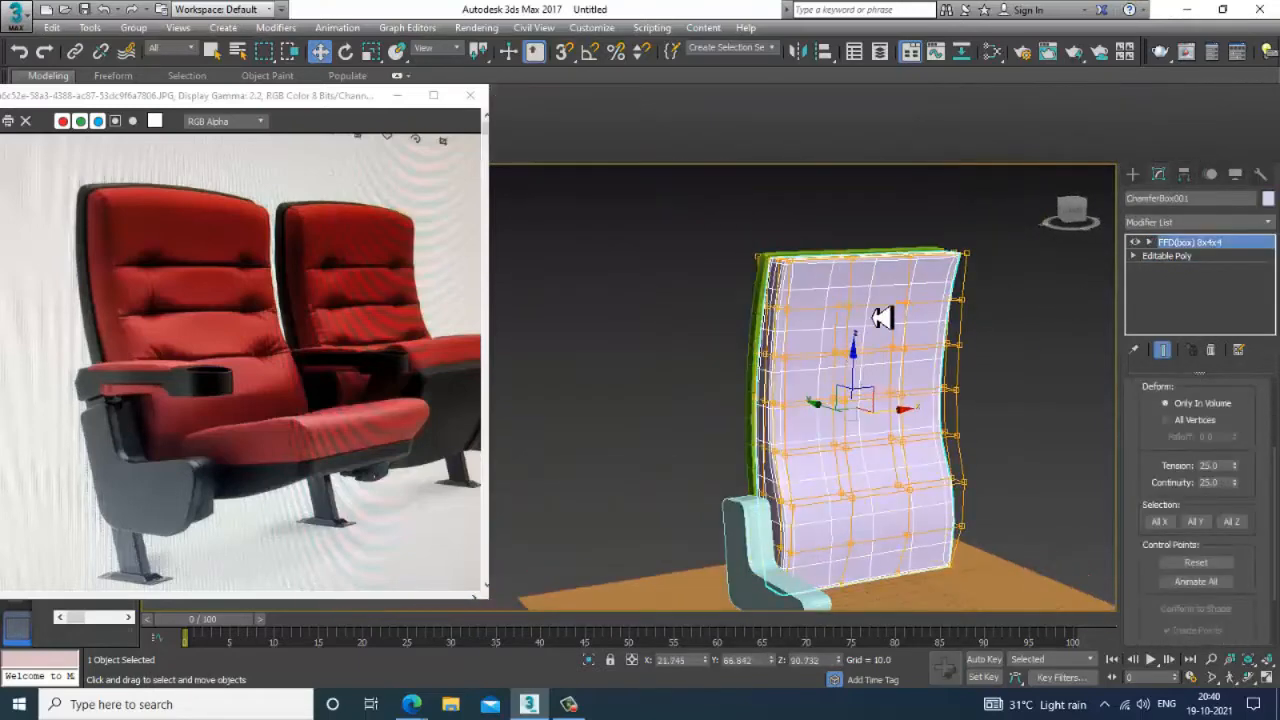
right_click(881, 317)
left_click(1110, 487)
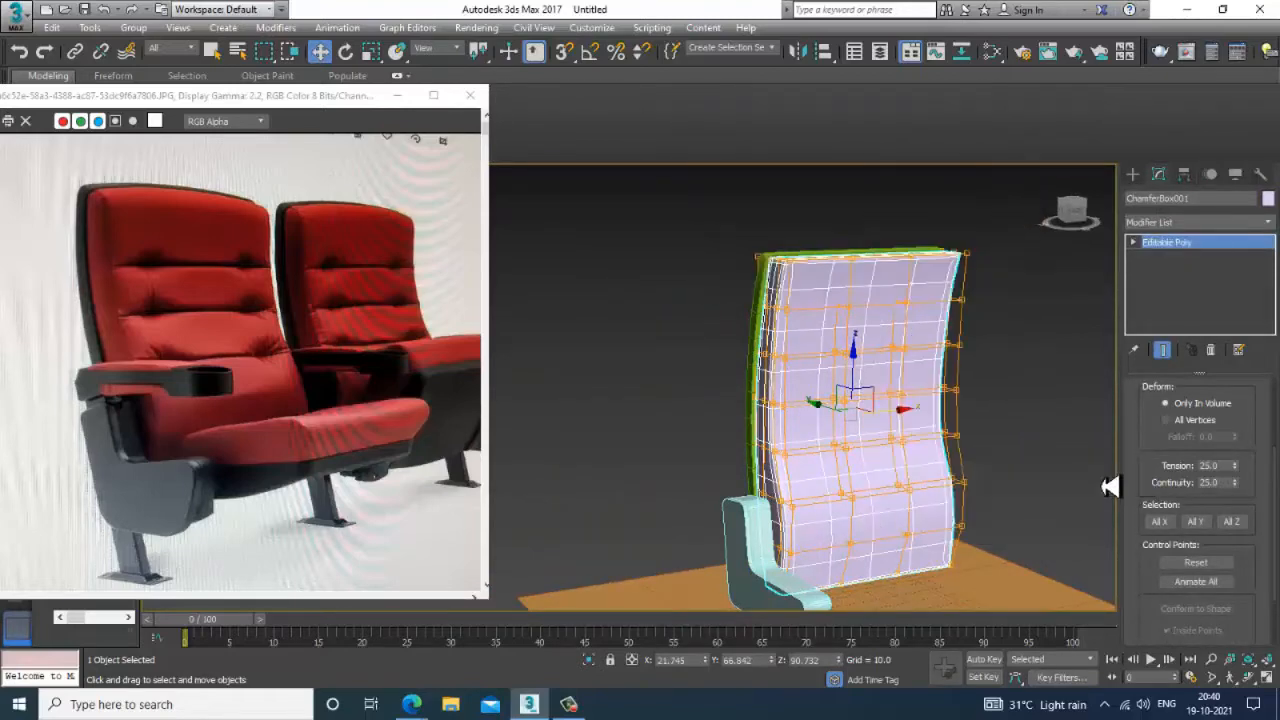
scroll(891, 389, "up", 3)
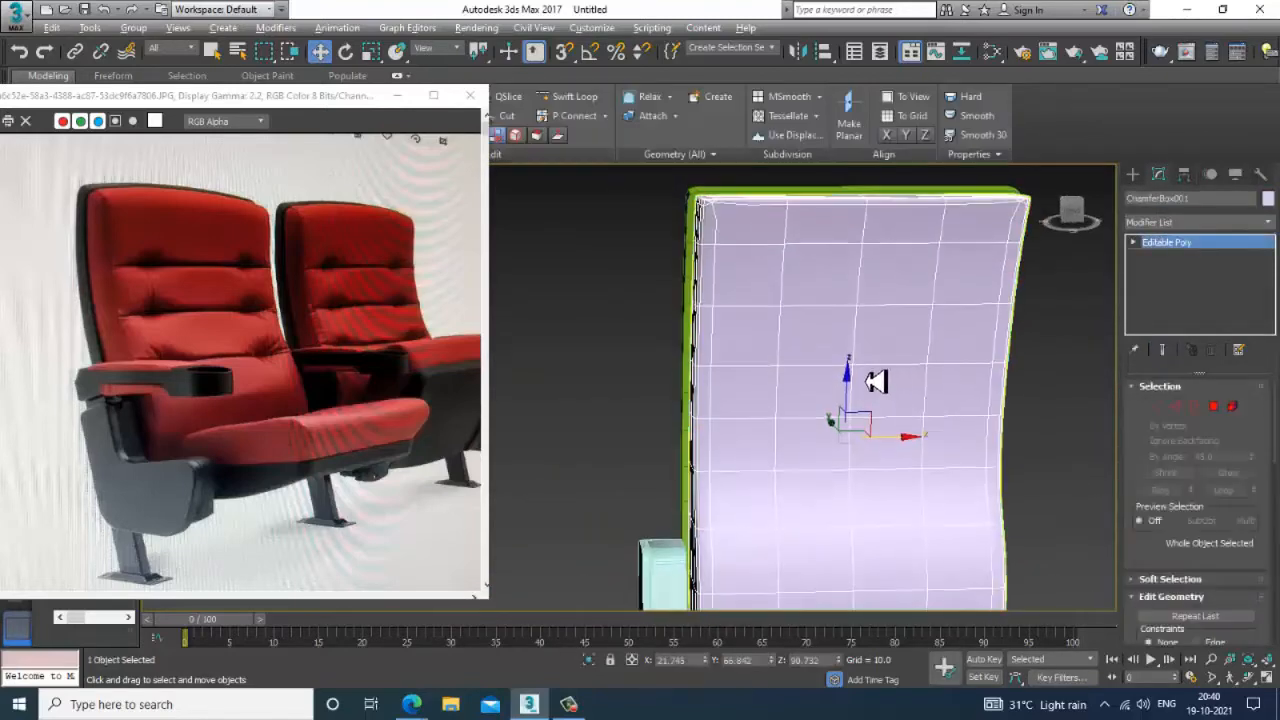
scroll(872, 390, "up", 4)
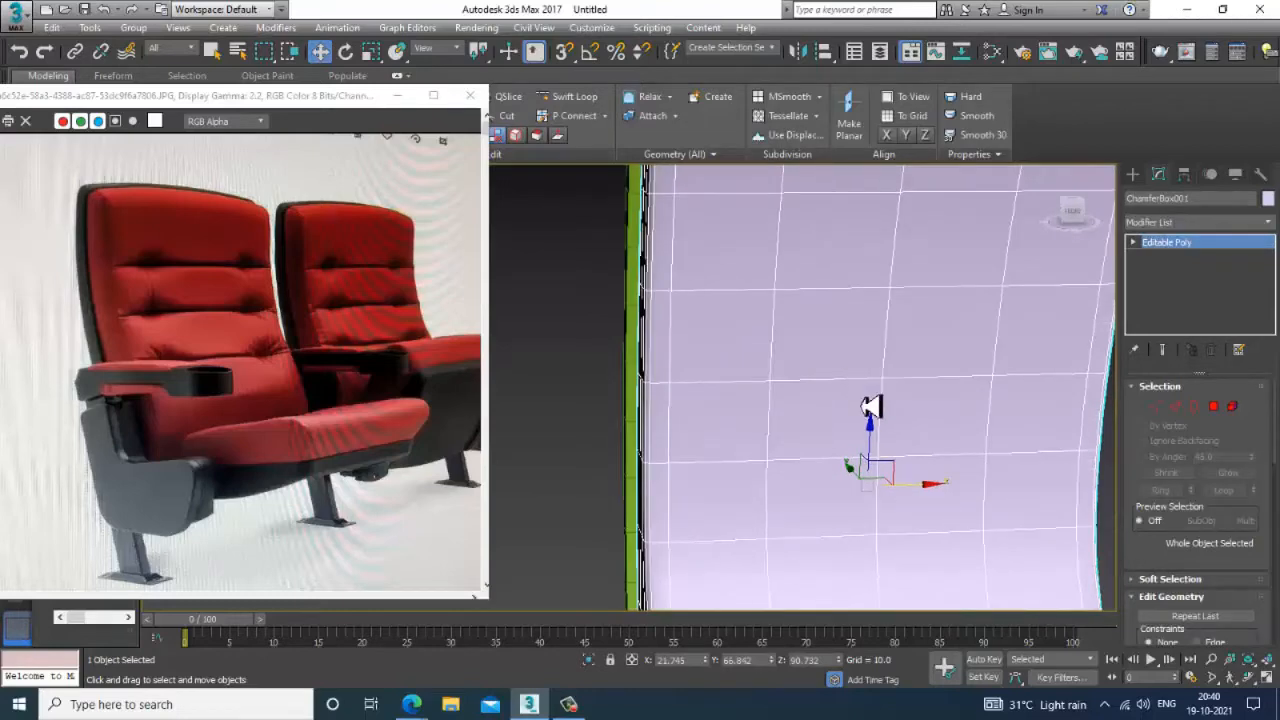
left_click(570, 96)
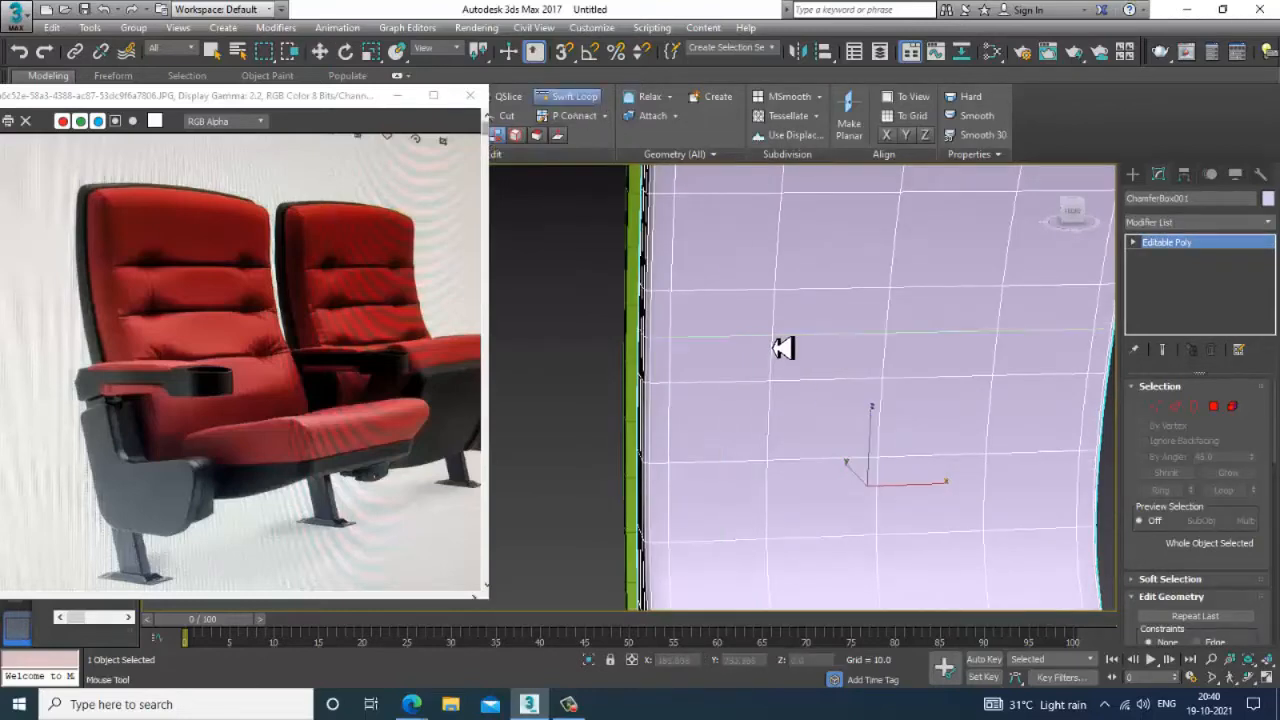
scroll(795, 340, "down", 4)
middle_click_drag(809, 334, 881, 337, "alt")
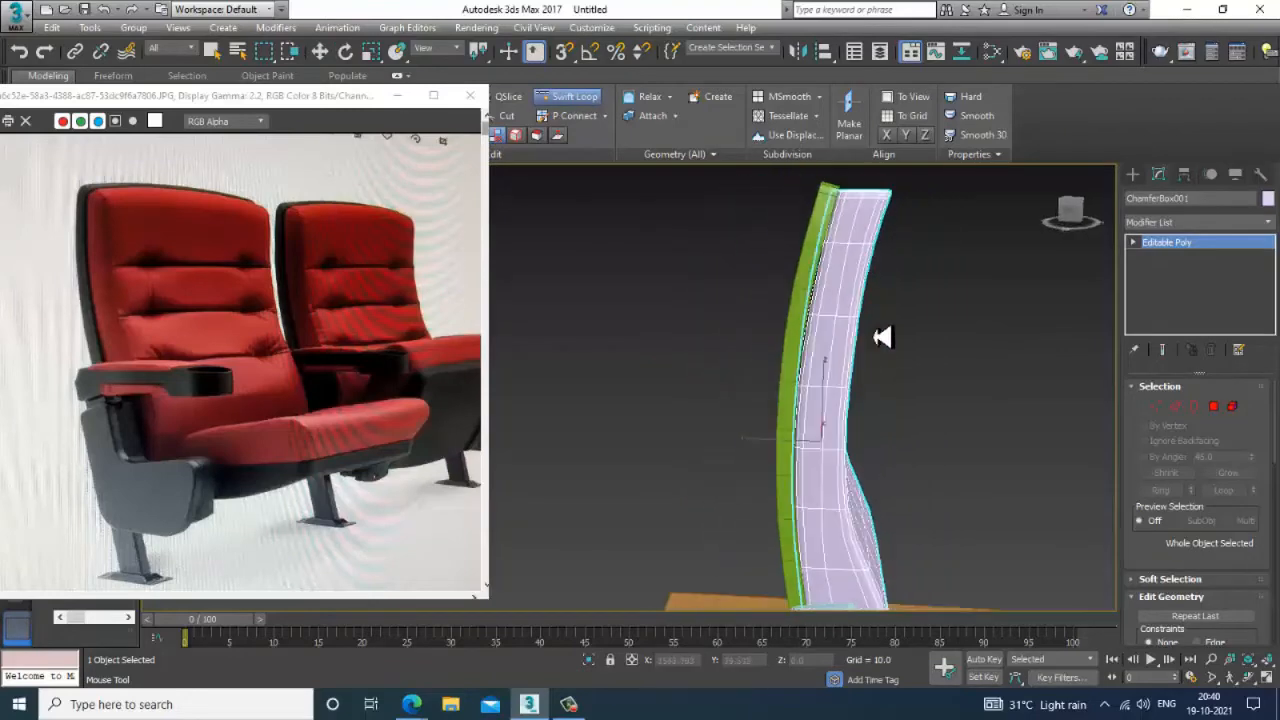
key("w")
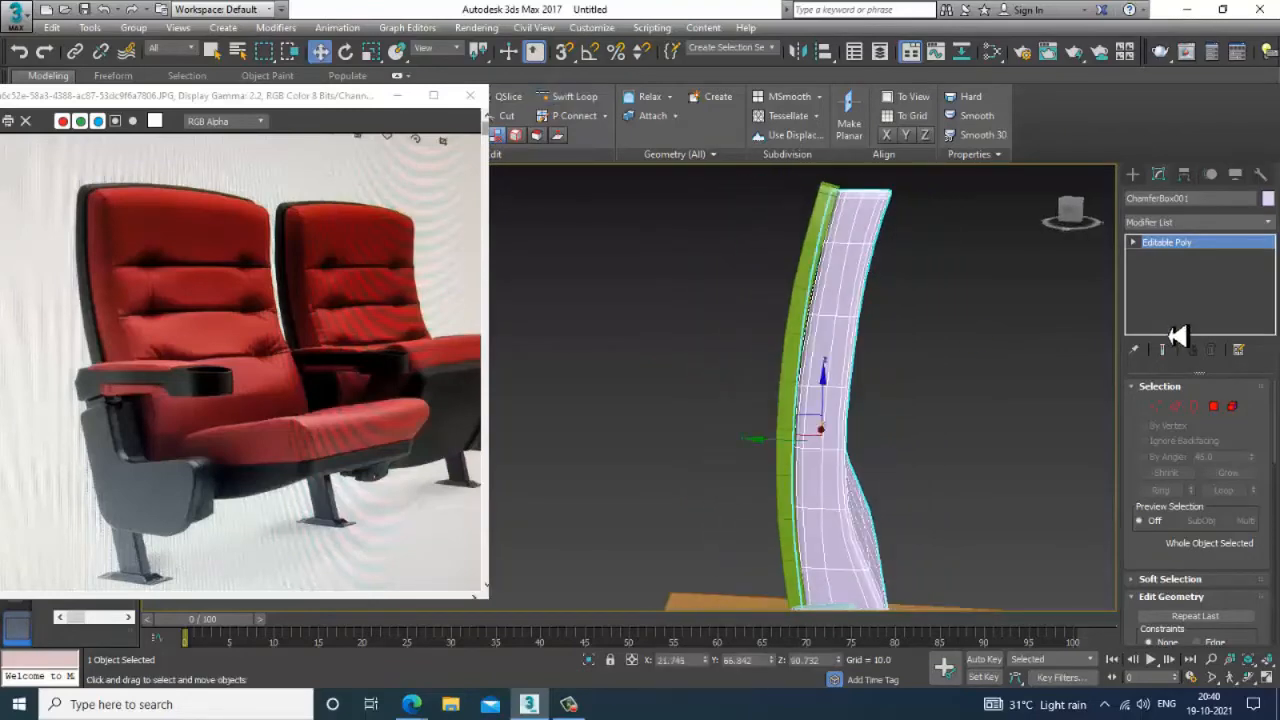
key("ctrl+z")
key("ctrl+z")
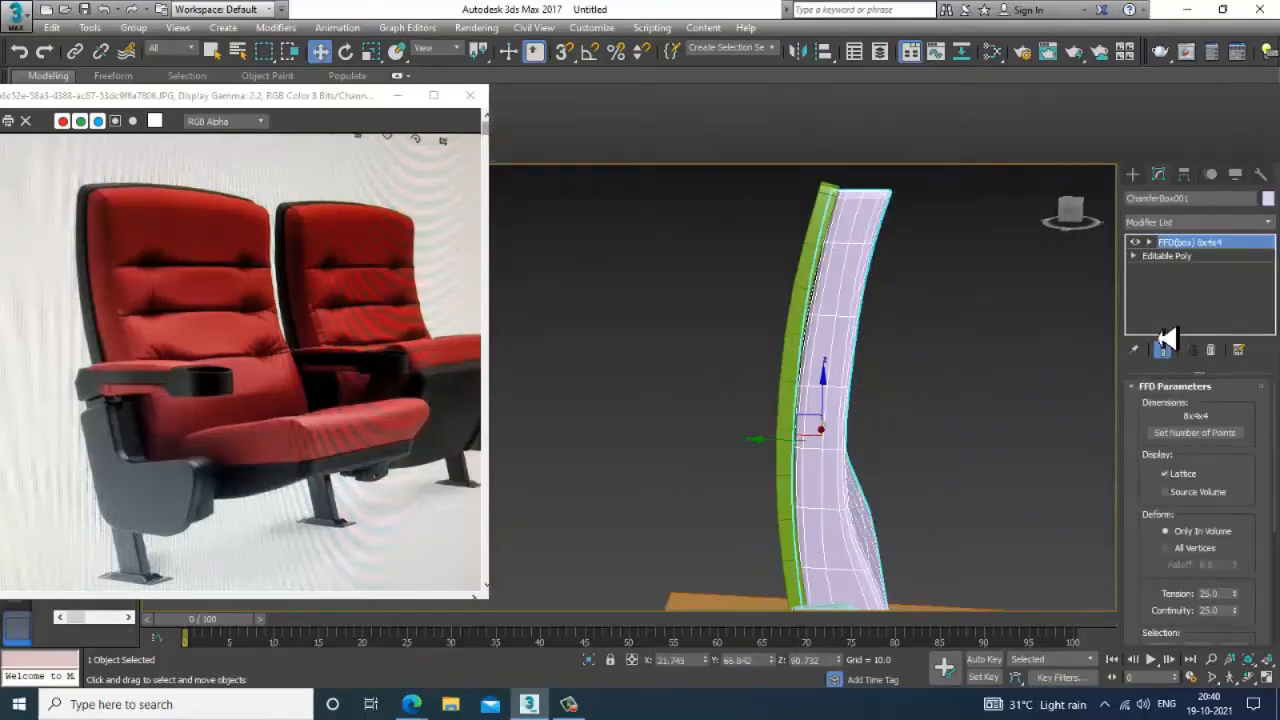
- In the side view, shift the second row from the top of the cushion's front lattice control points slightly forward
key("alt+w")
key("alt+w")
key("alt+w")
right_click(573, 494)
key("alt+w")
middle_click_drag(600, 468, 780, 433)
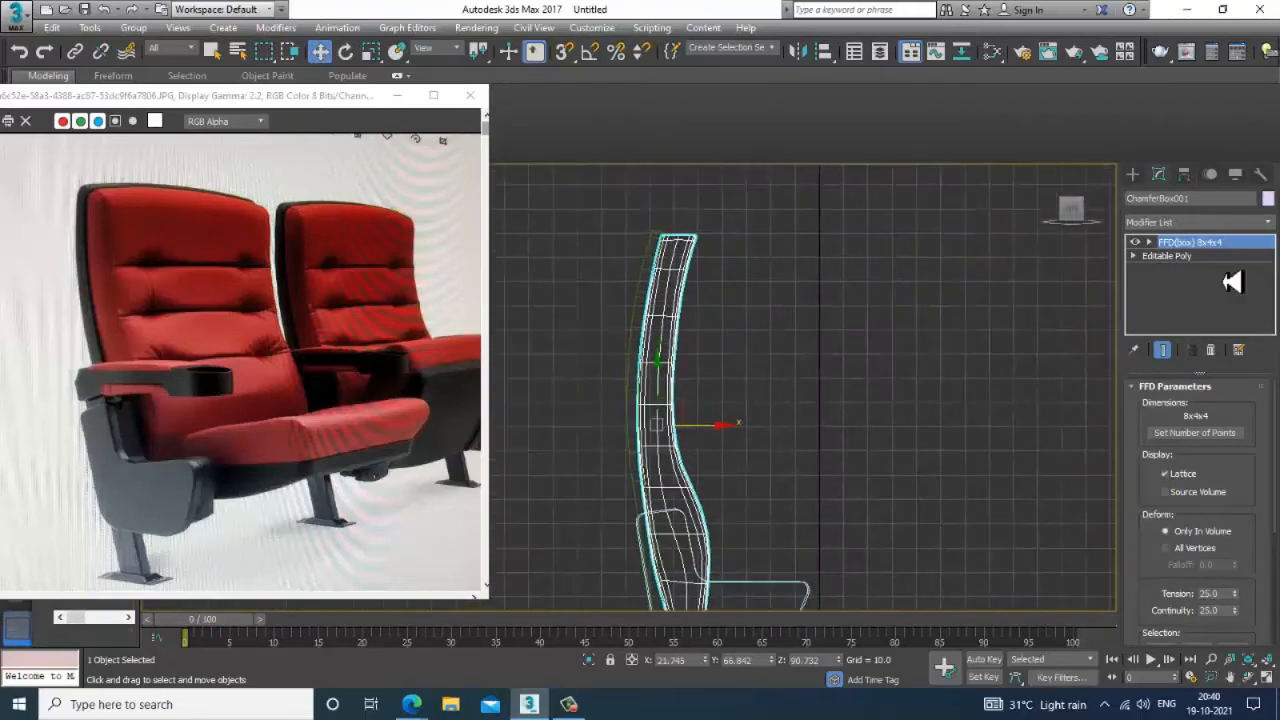
key("1")
scroll(729, 300, "up", 3)
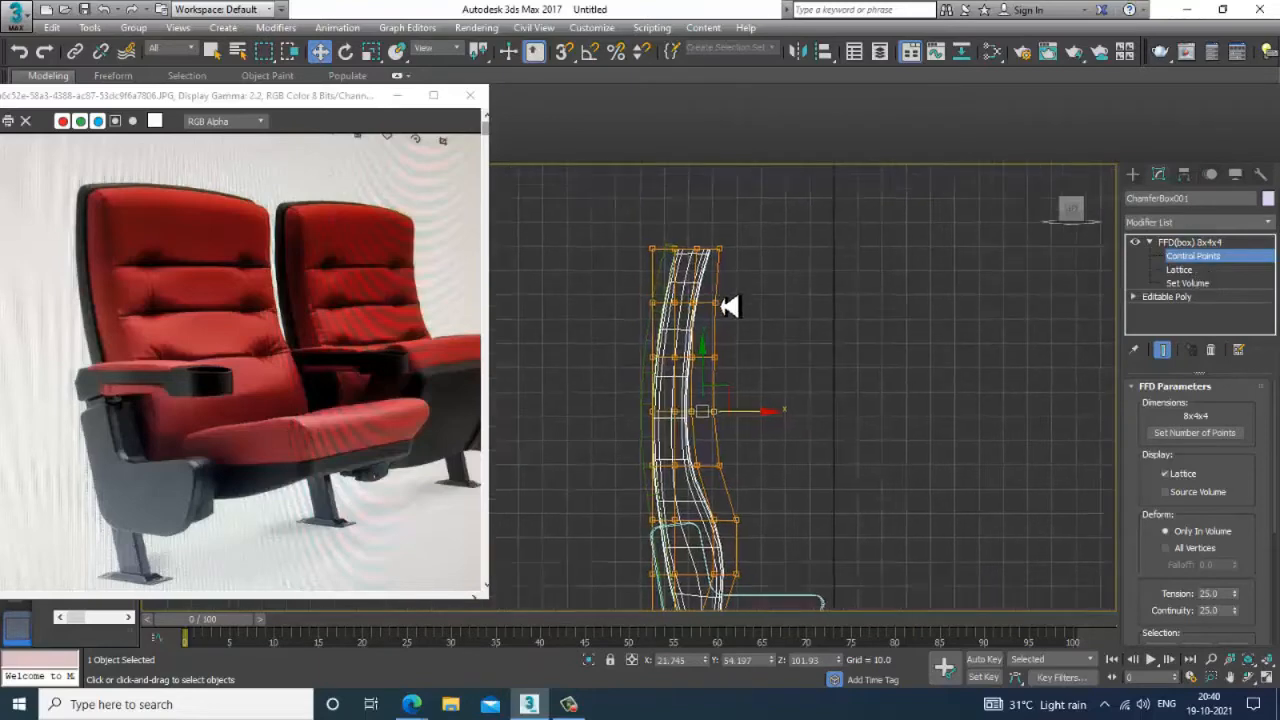
left_click_drag(667, 318, 769, 336)
- Return to the perspective view and convert the lattice-shaped cushion to an Editable Poly
key("alt+w")
right_click(969, 494)
key("alt+w")
middle_click_drag(954, 483, 866, 413, "alt")
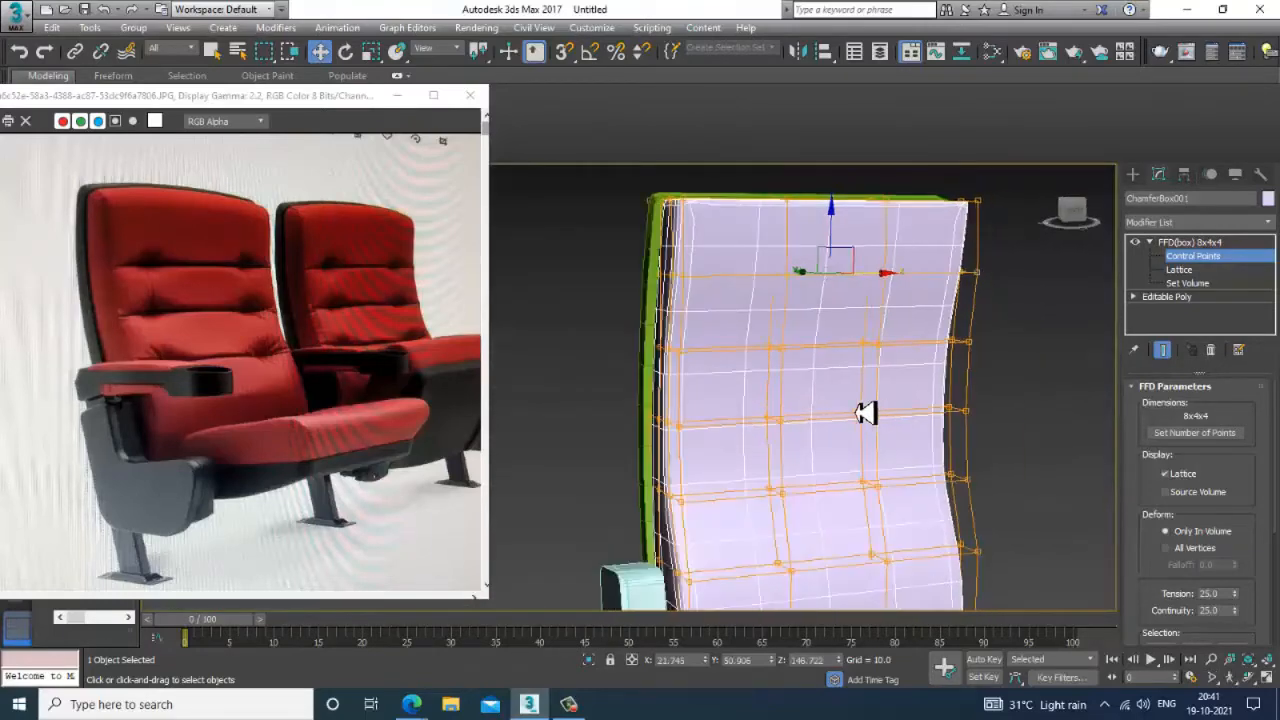
right_click(830, 332)
mouse_move(915, 487)
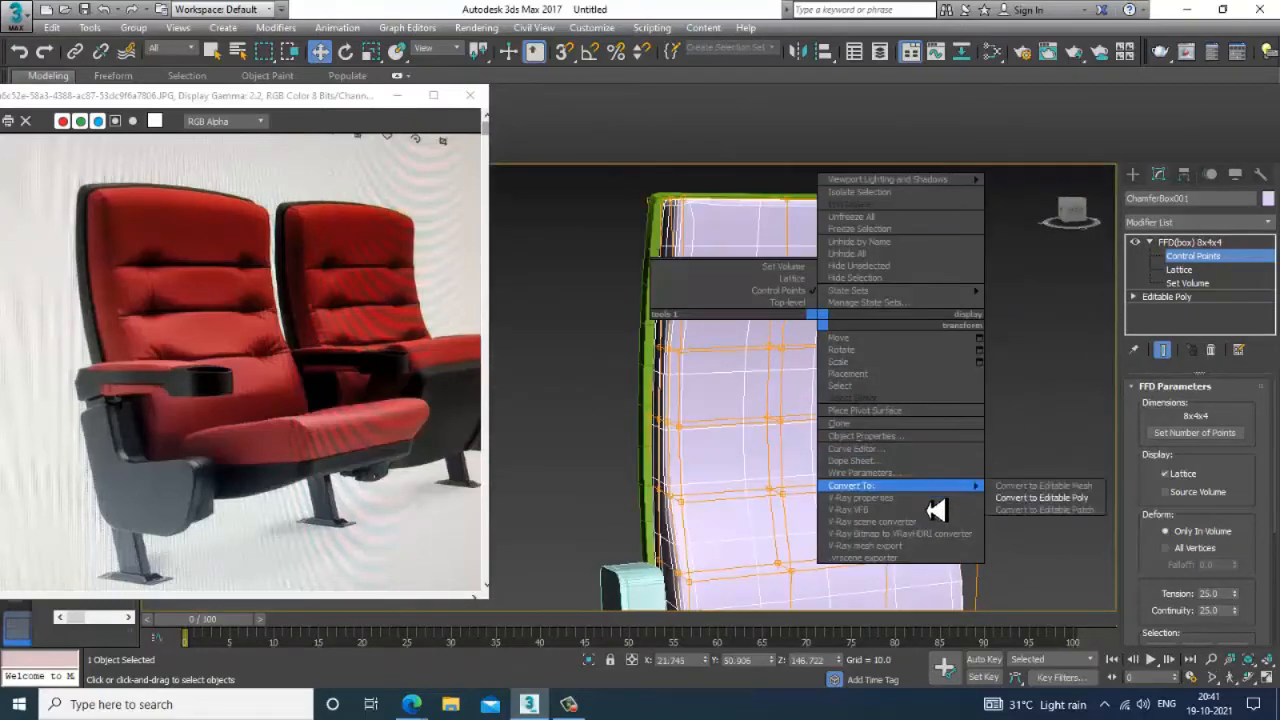
left_click(1060, 499)
middle_click_drag(852, 438, 836, 424, "alt")
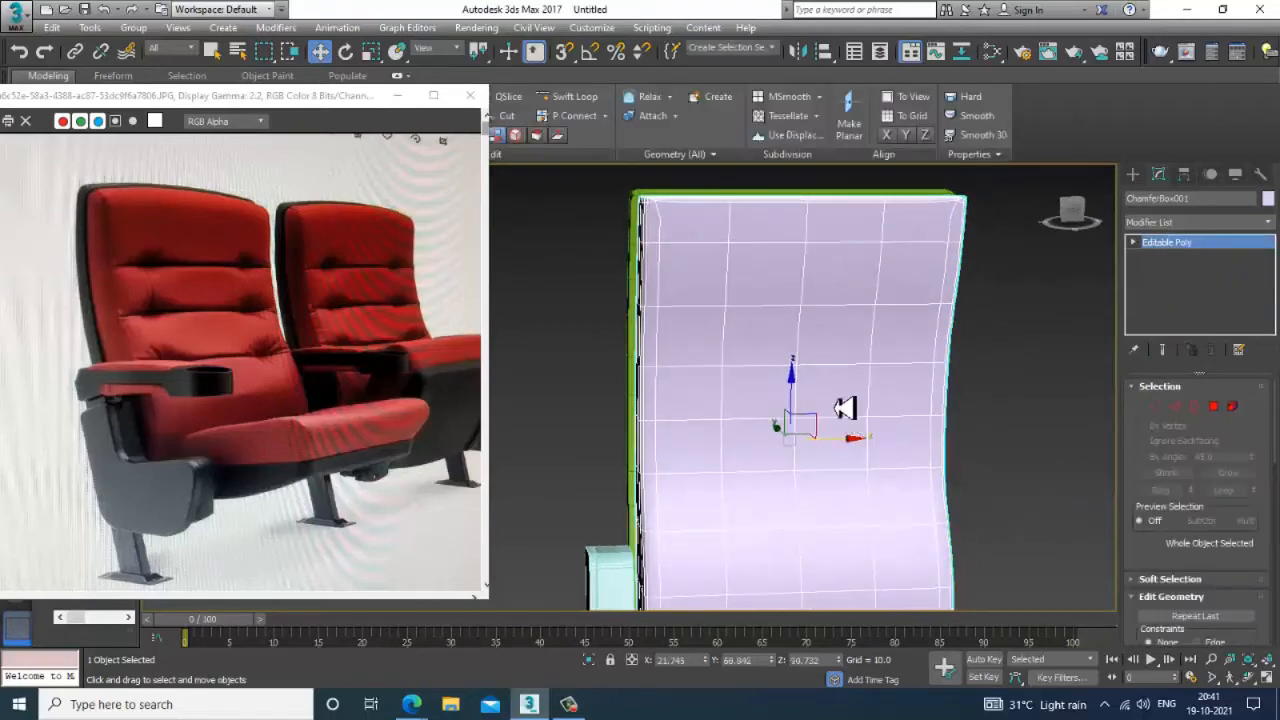
- Add vertical and horizontal edge loops between the existing ones across the cushion with Swift Loop
left_click(569, 96)
middle_click_drag(760, 300, 745, 288, "alt")
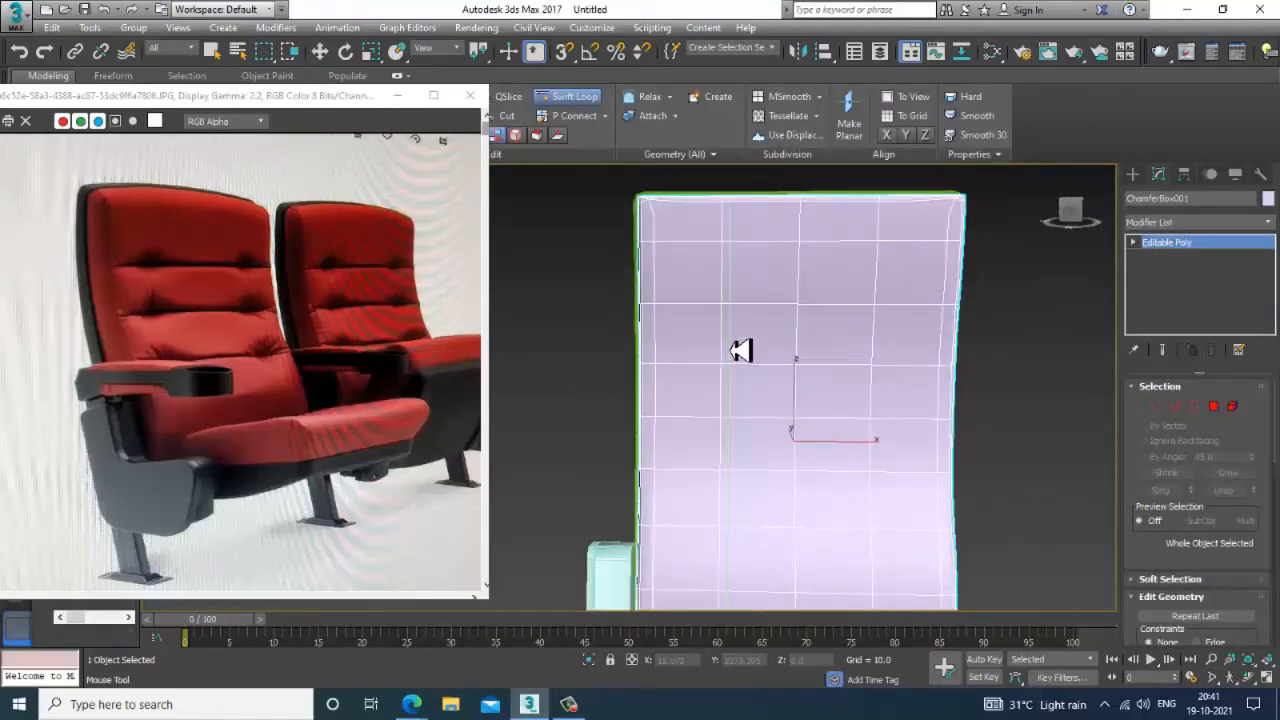
middle_click_drag(732, 347, 821, 337, "alt")
key("w")
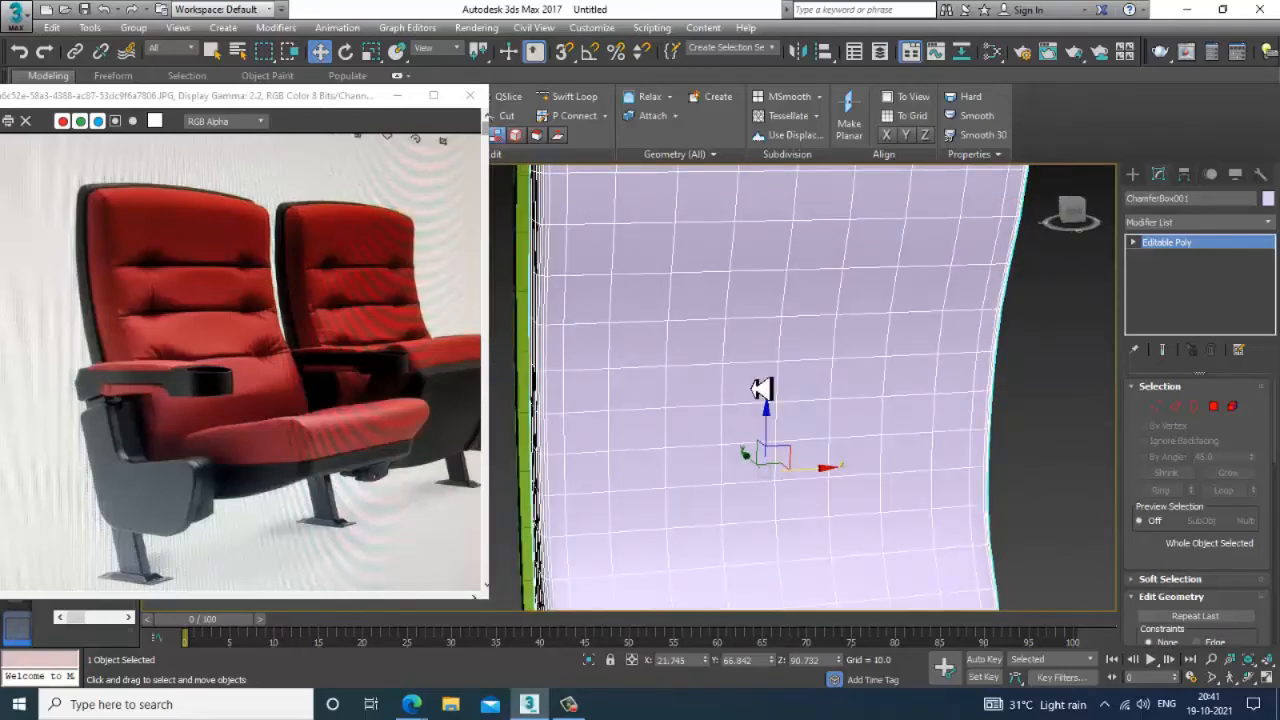
middle_click_drag(687, 383, 966, 470, "alt")
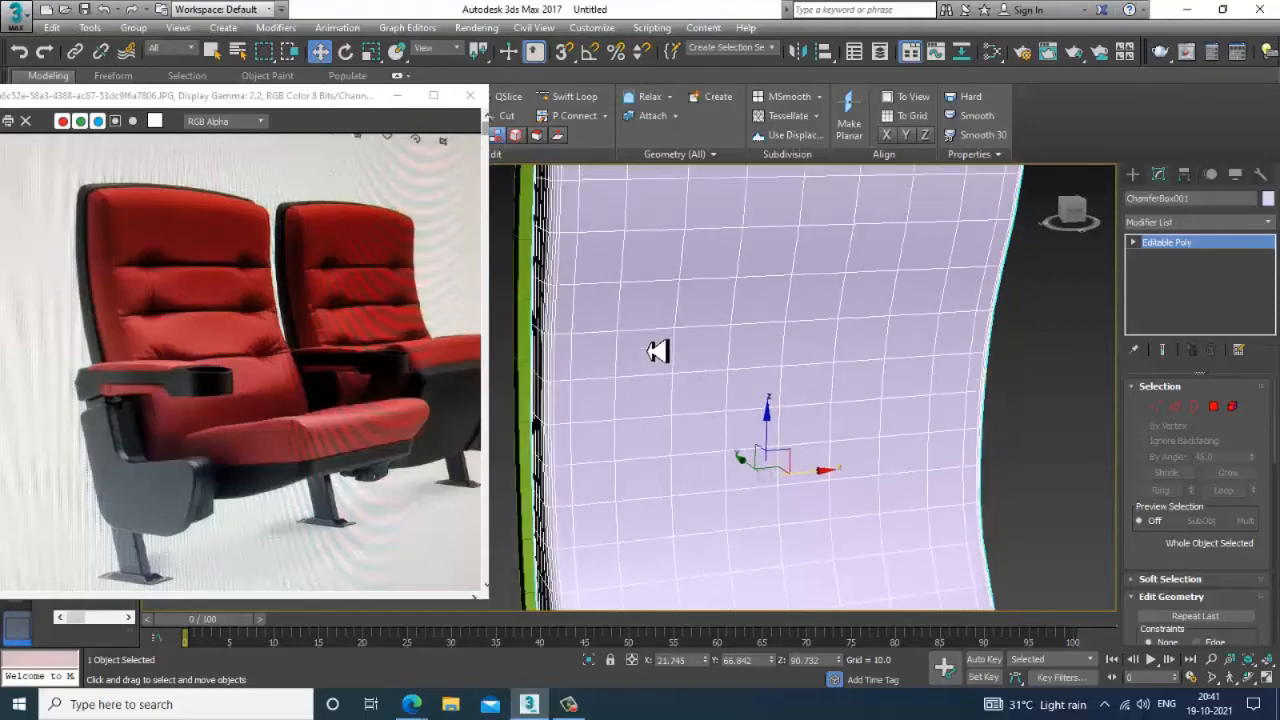
middle_click_drag(657, 351, 638, 349, "alt")
- Enable edge-level editing on the cushion
left_click(1186, 418)
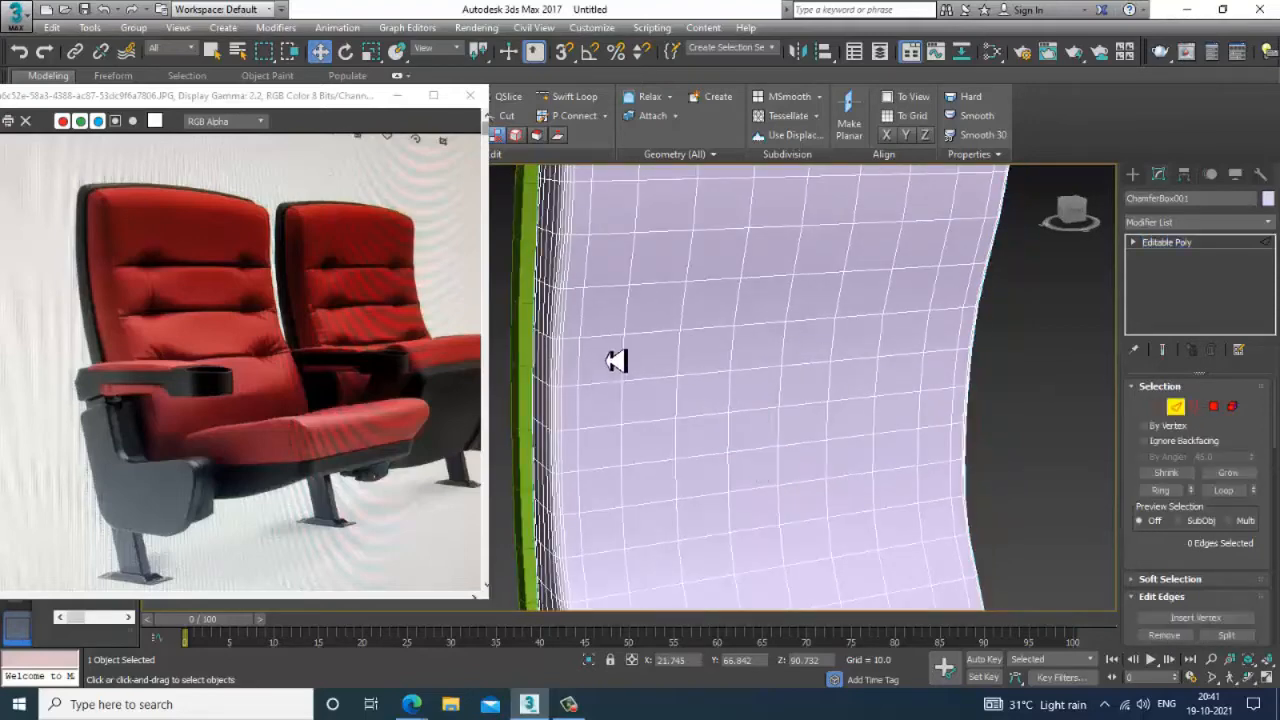
scroll(680, 354, "down", 5)
scroll(663, 362, "up", 3)
scroll(658, 349, "up", 4)
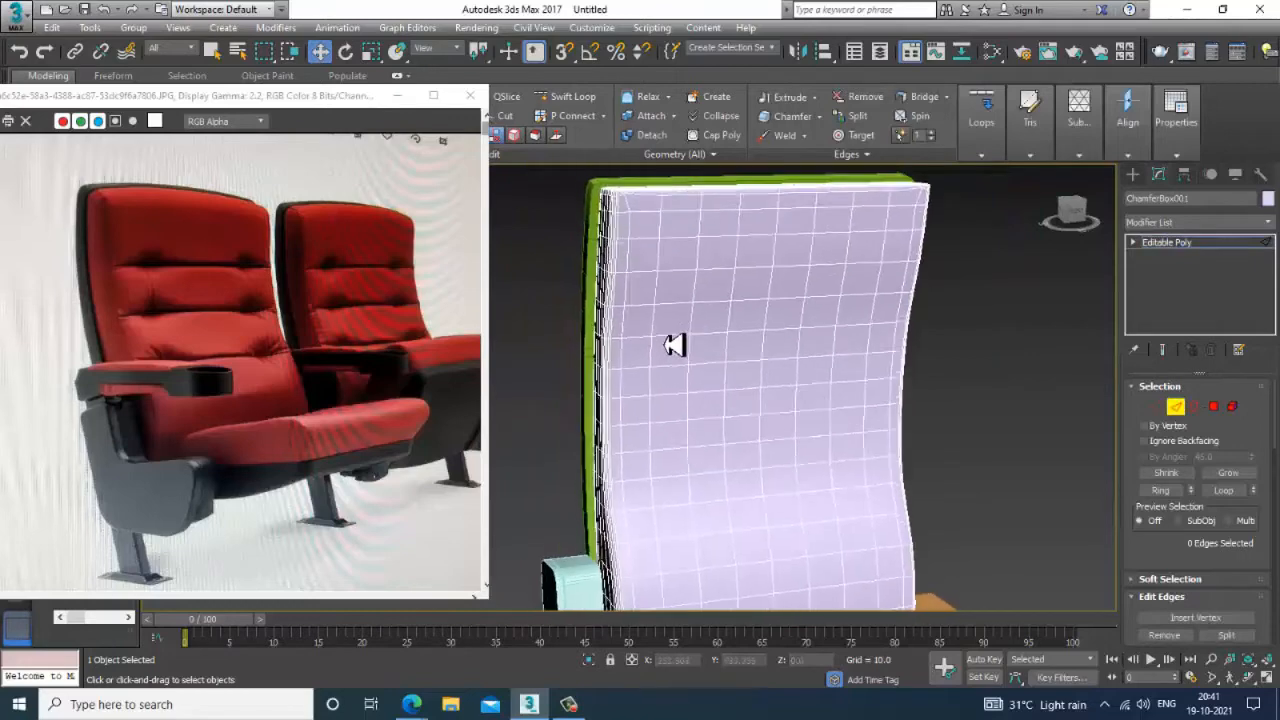
left_click(655, 364)
left_click(703, 358, "ctrl")
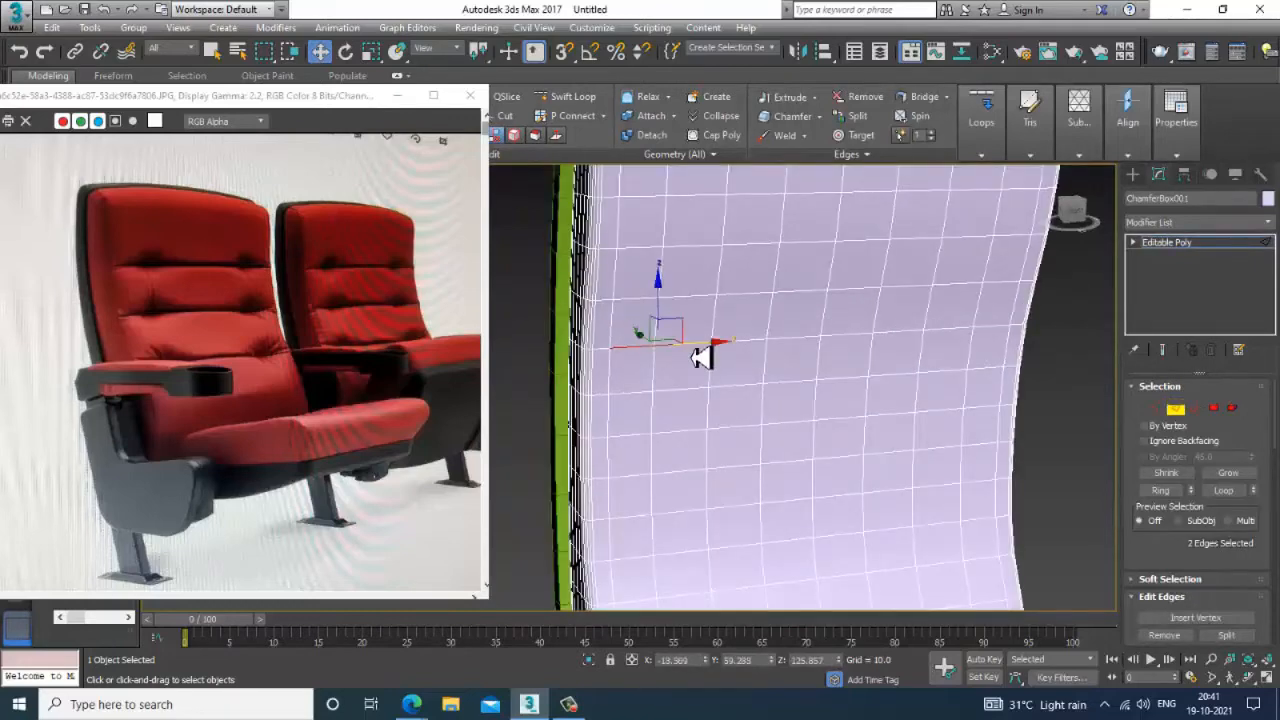
left_click(750, 352, "ctrl")
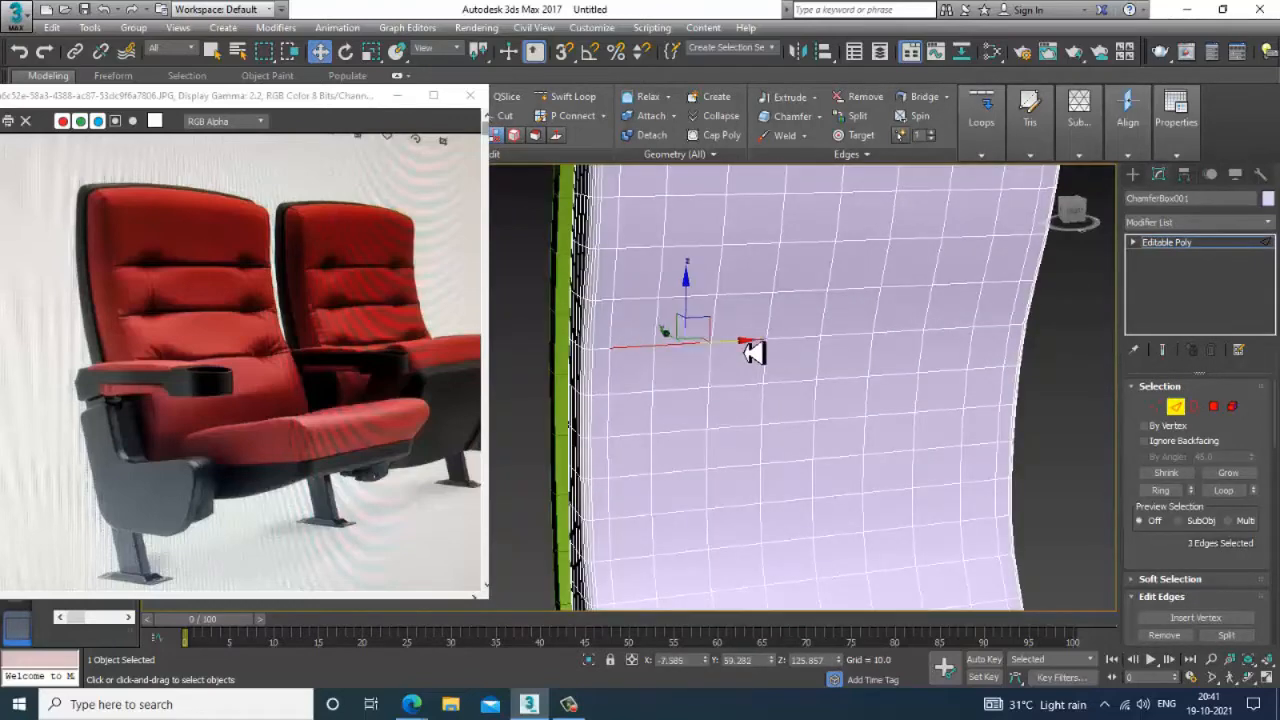
scroll(806, 352, "down", 3)
scroll(808, 351, "up", 2)
left_click(795, 366, "ctrl")
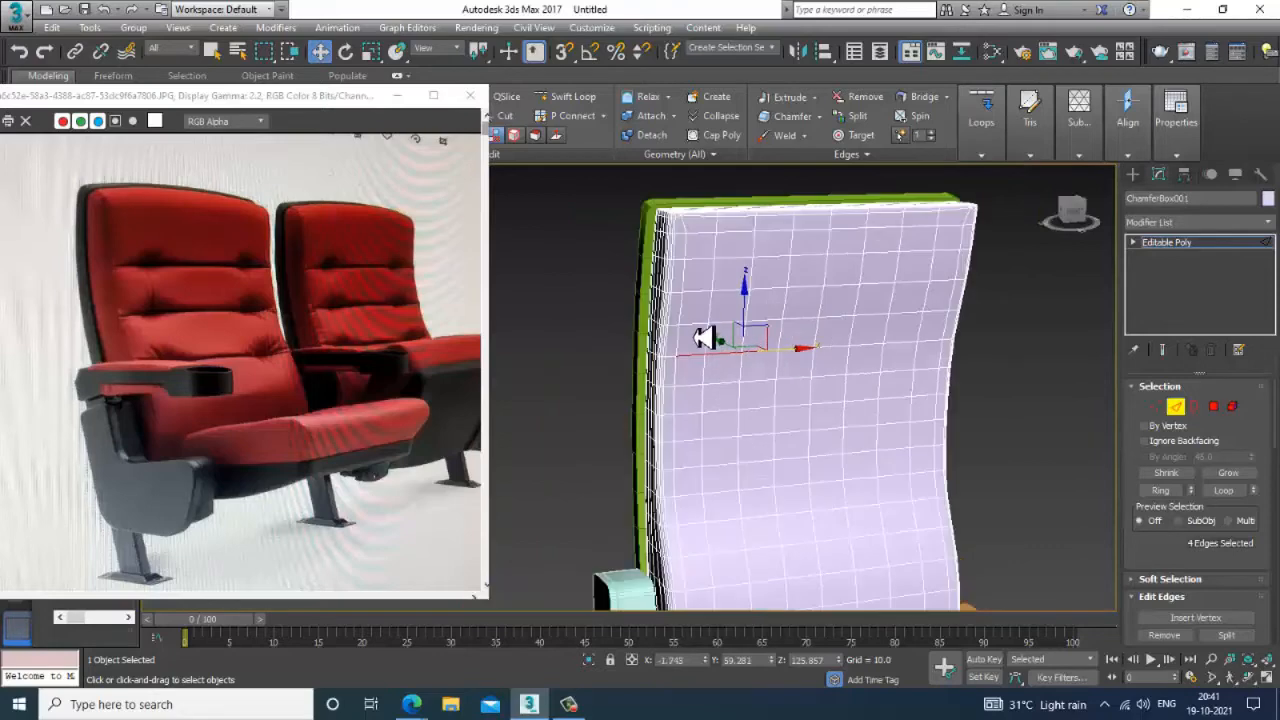
- Select a horizontal row of eight edges across the upper part of the cushion's front face
left_click(737, 338)
left_click(800, 332, "ctrl")
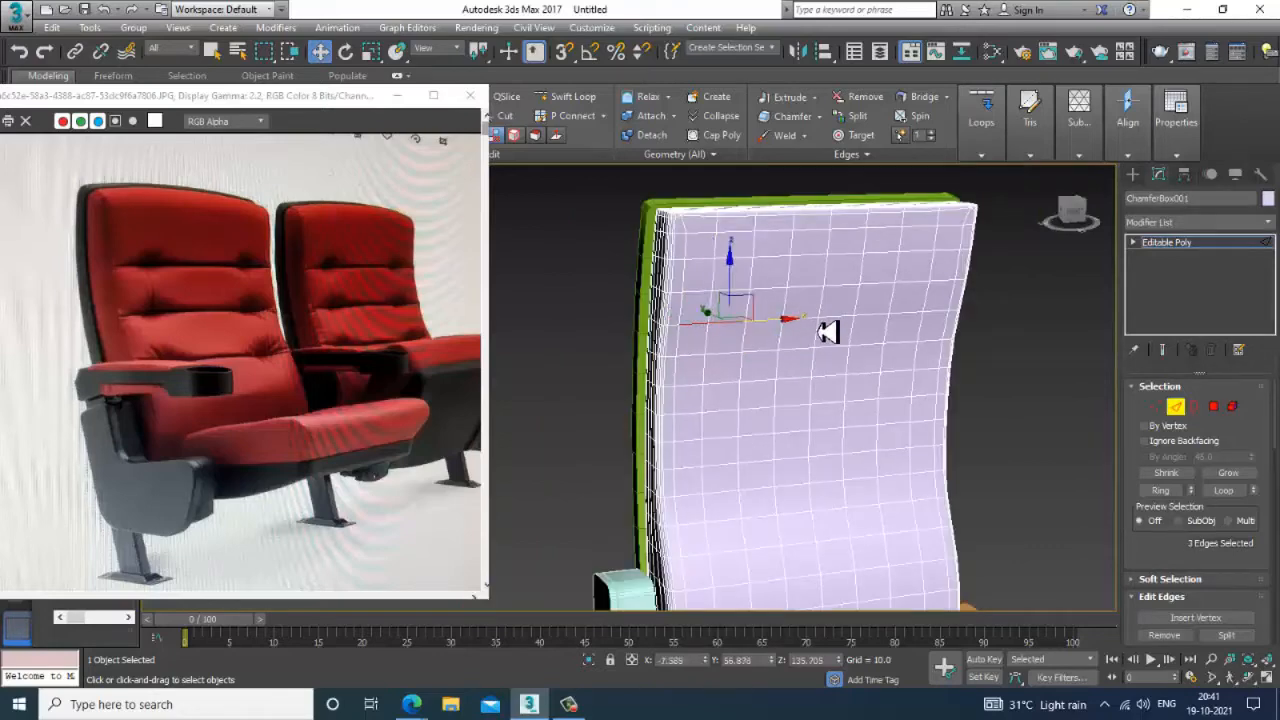
left_click(832, 330, "ctrl")
left_click(866, 330, "ctrl")
left_click(902, 328, "ctrl")
left_click(910, 326, "ctrl")
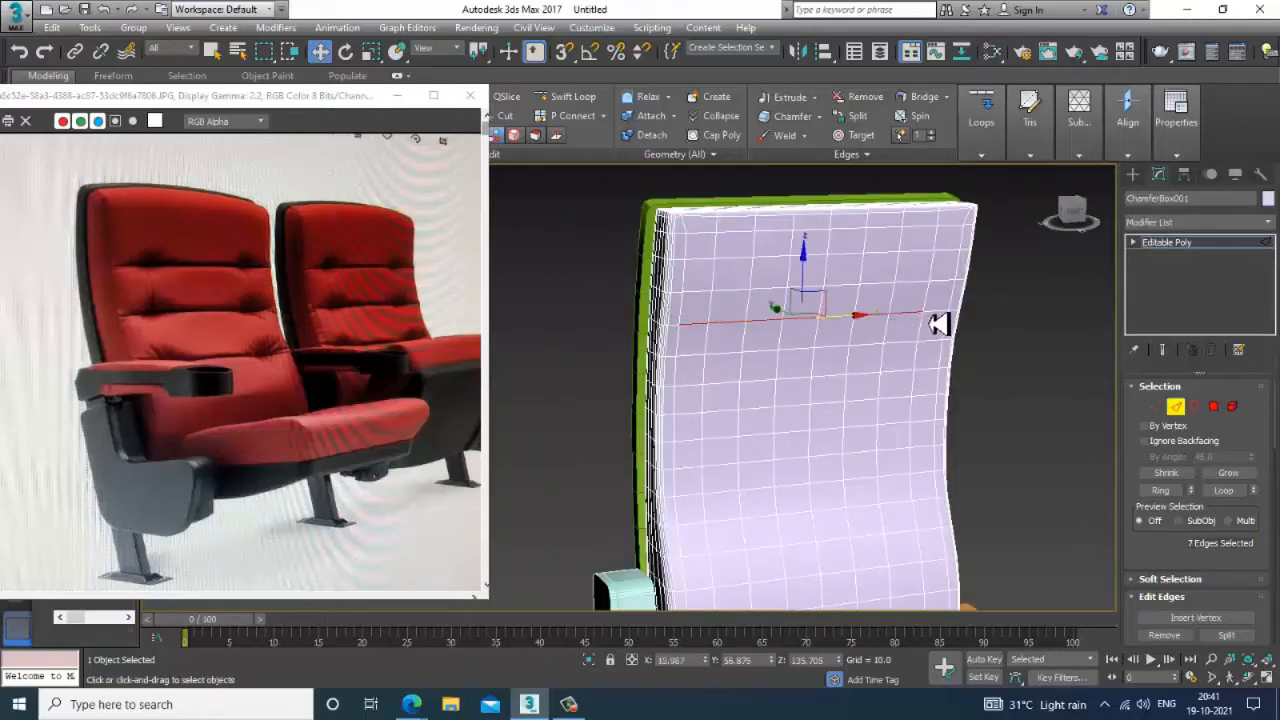
left_click(944, 322, "ctrl")
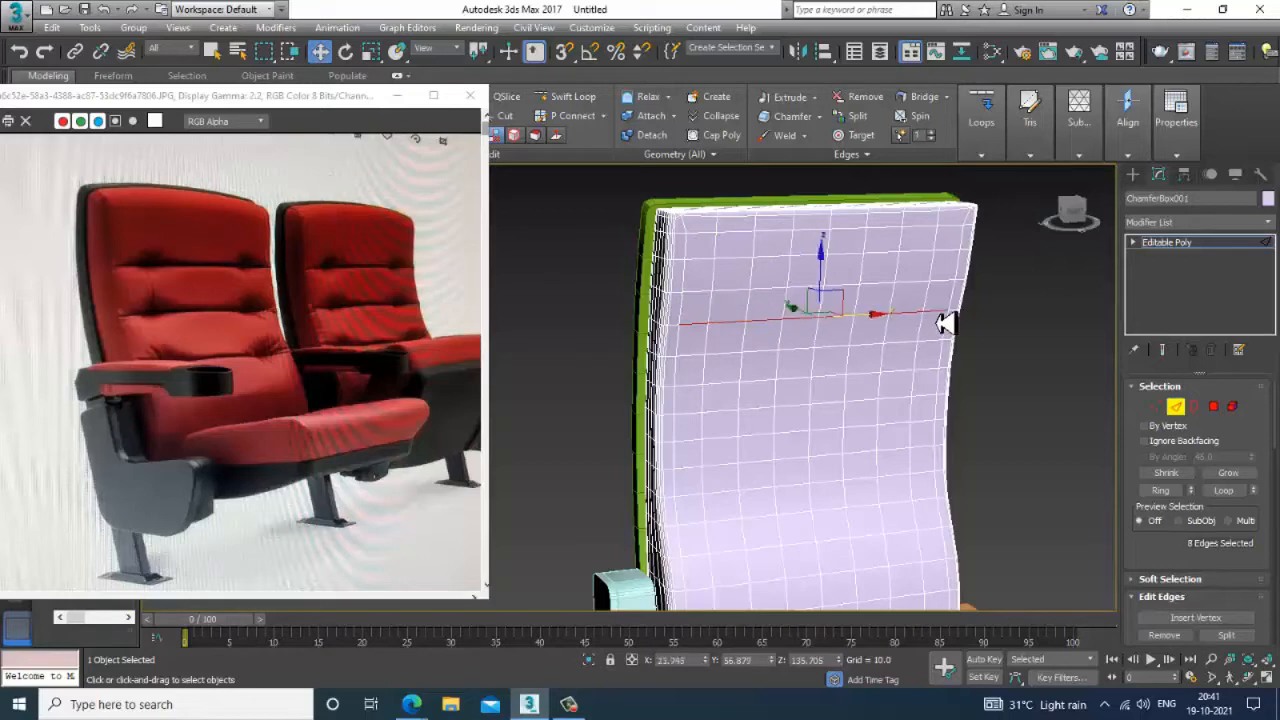
- Add to the selection the horizontal row of eight front edges three rows below the first one
left_click(702, 428, "ctrl")
left_click(735, 422, "ctrl")
left_click(772, 418, "ctrl")
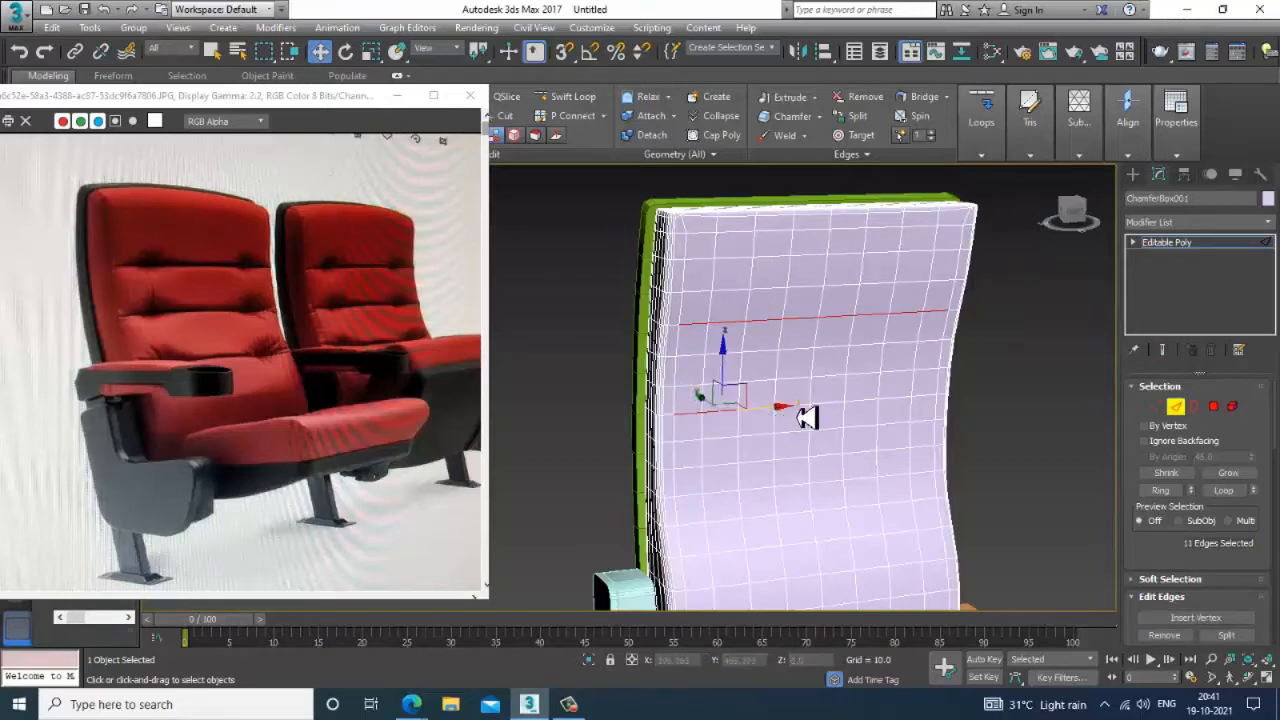
left_click(810, 416, "ctrl")
left_click(845, 412, "ctrl")
left_click(880, 409, "ctrl")
left_click(910, 406, "ctrl")
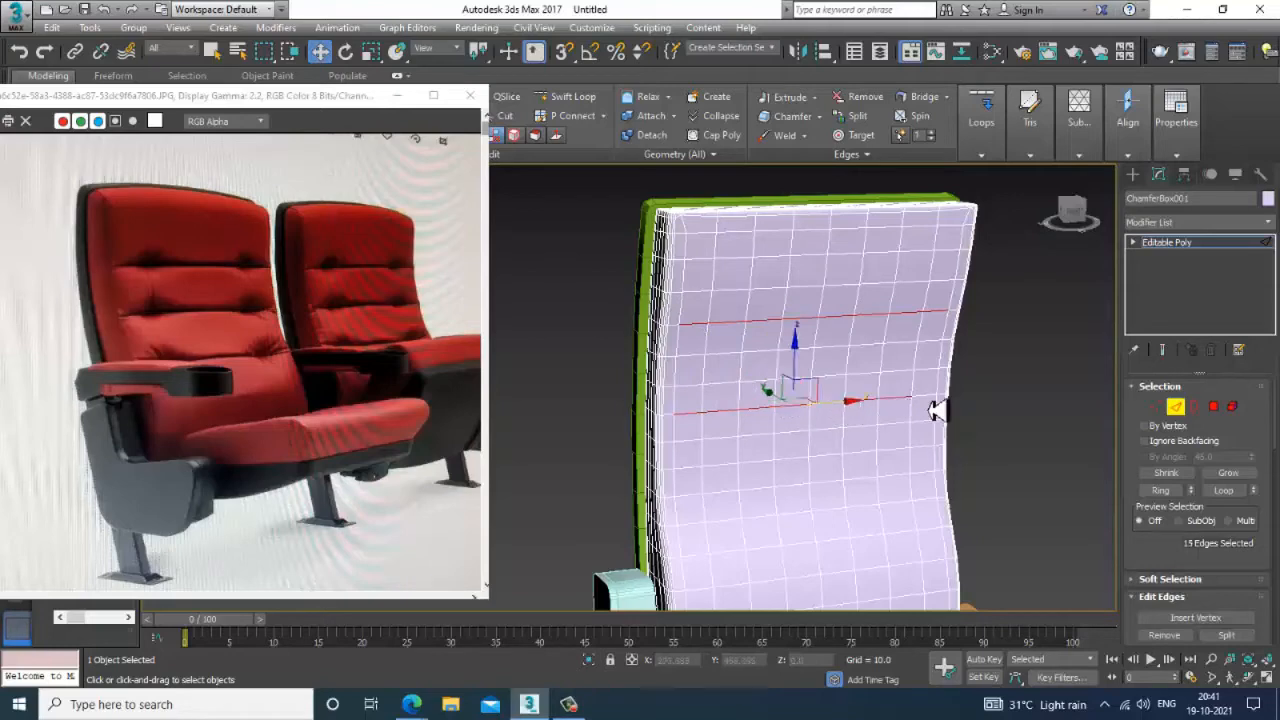
left_click(935, 406, "ctrl")
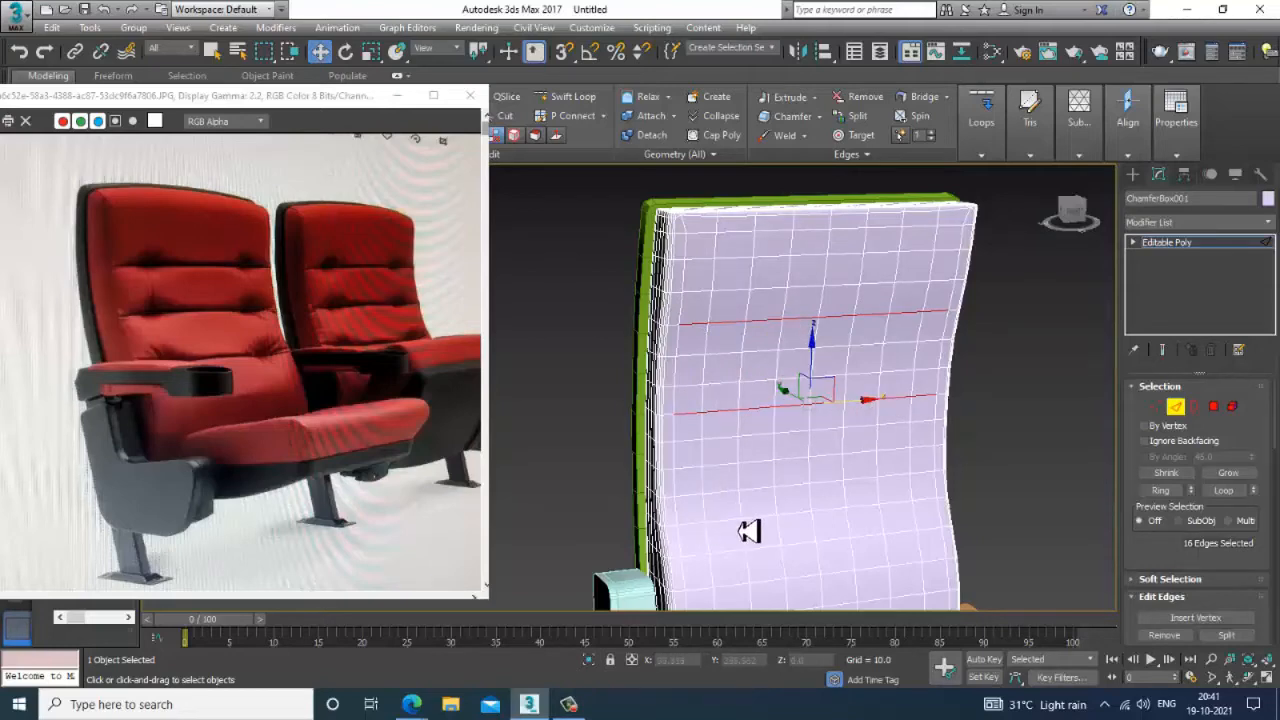
- Add to the selection the horizontal row of eight front edges three rows below the second selected row
middle_click_drag(749, 531, 757, 477)
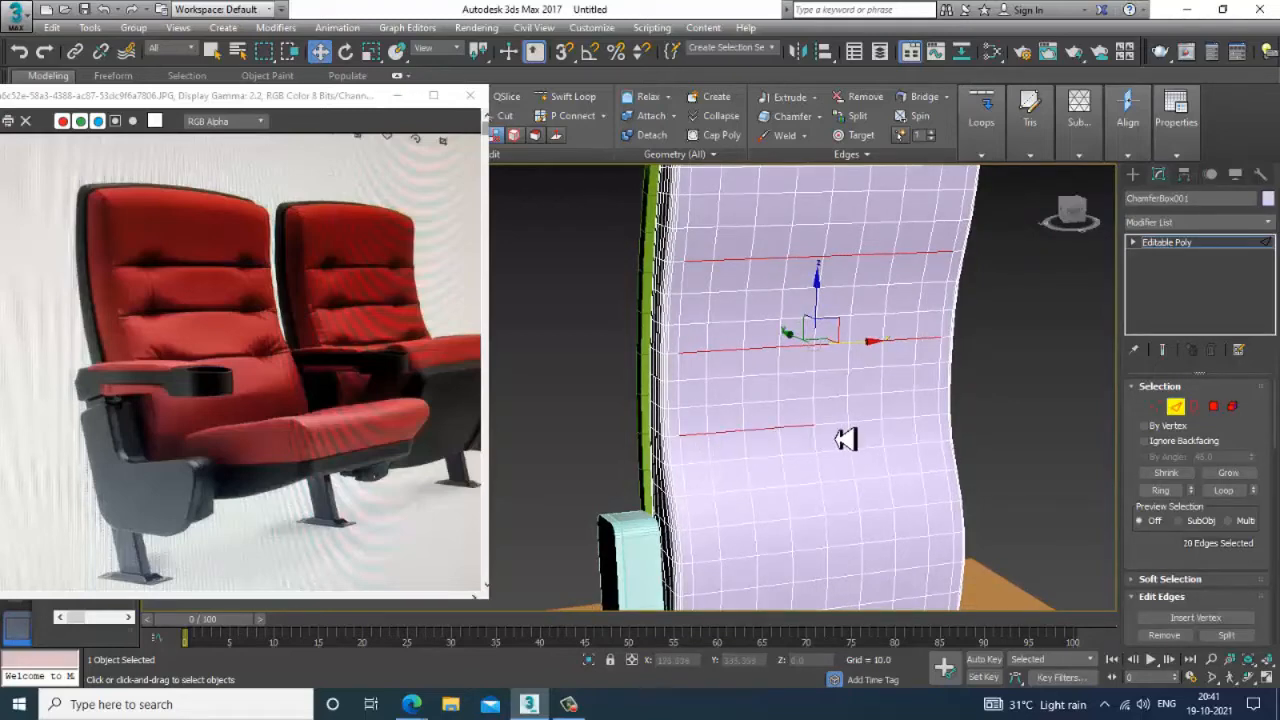
left_click(930, 420, "ctrl")
mouse_move(848, 370)
middle_mouse_down("alt")
mouse_move(867, 366)
mouse_move(852, 388)
middle_mouse_up("alt")
scroll(852, 387, "up", 3)
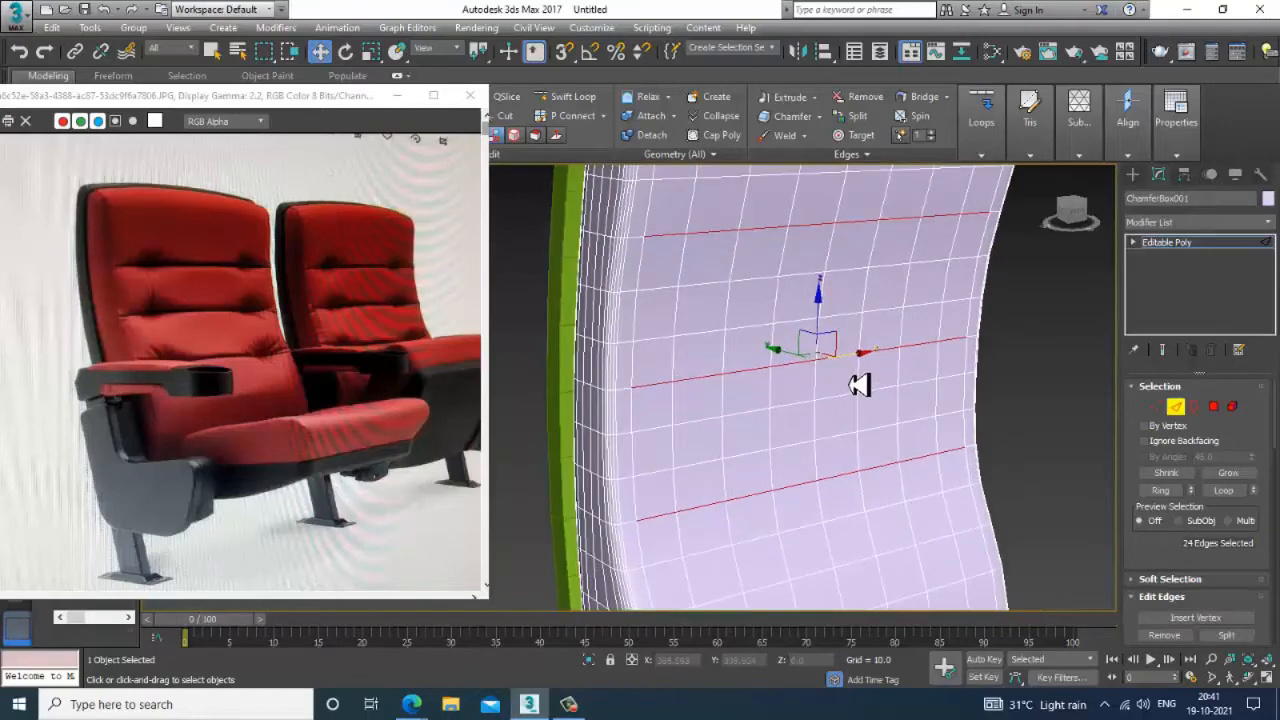
- Extrude the three selected edge rows inward with a height of -2.399 and a width of 1.774 to form creases
scroll(1163, 543, "down", 3)
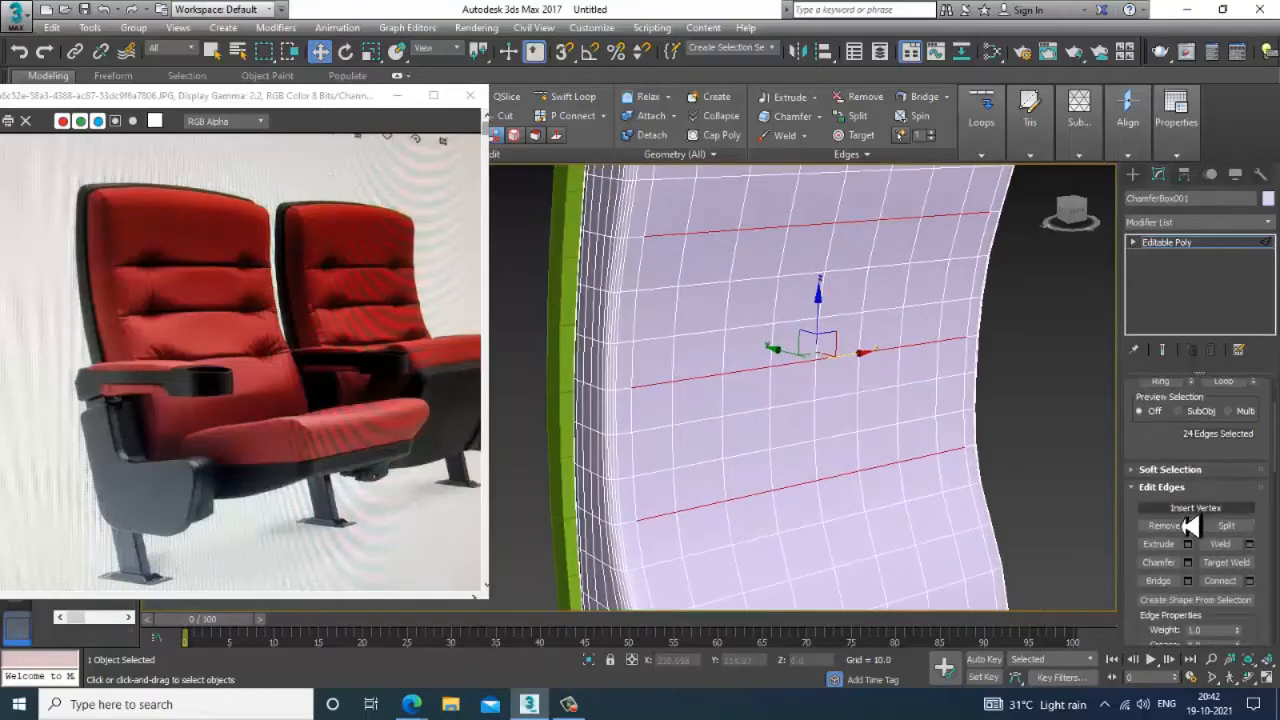
left_click(1188, 543)
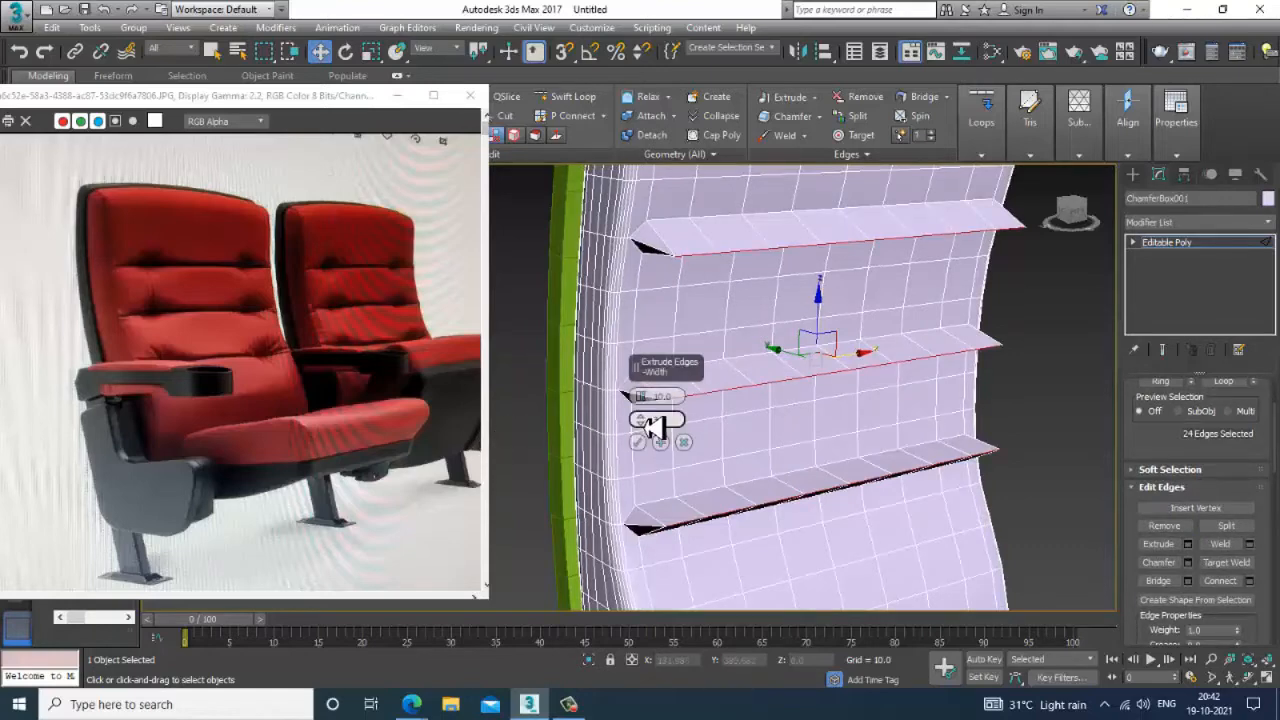
left_click_drag(648, 430, 652, 440)
left_click_drag(641, 397, 662, 484)
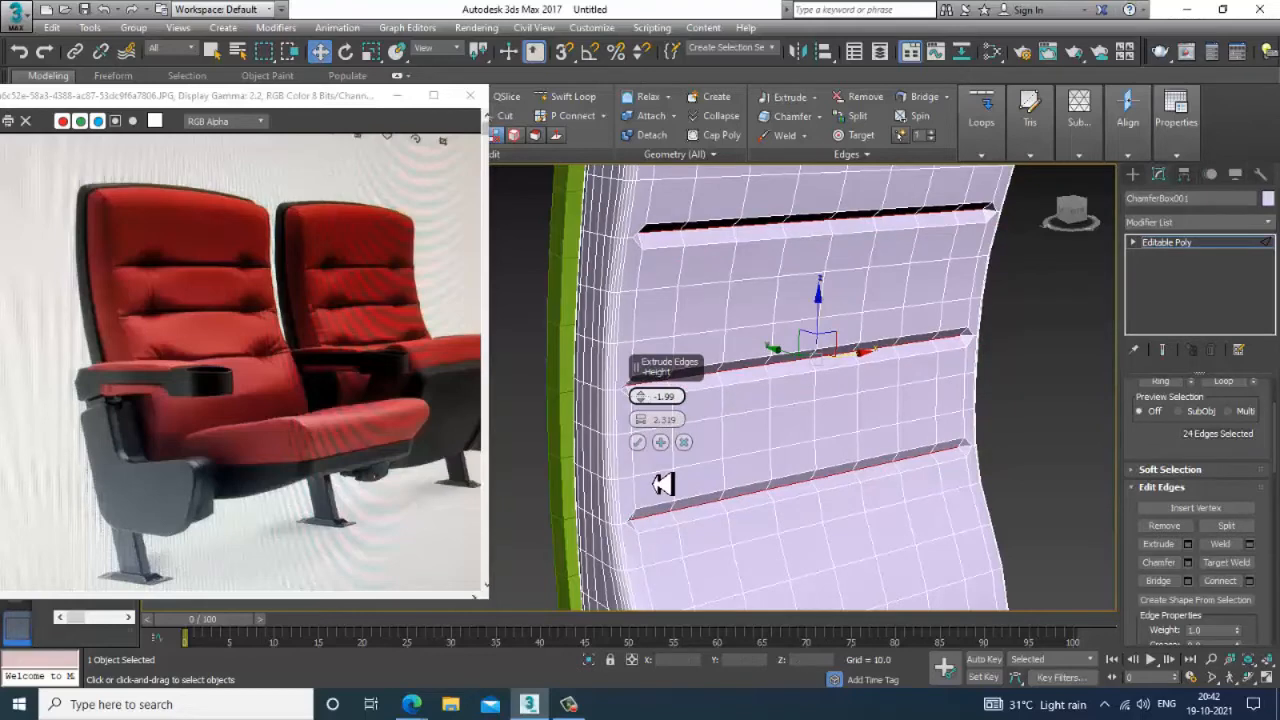
left_click_drag(664, 483, 664, 491)
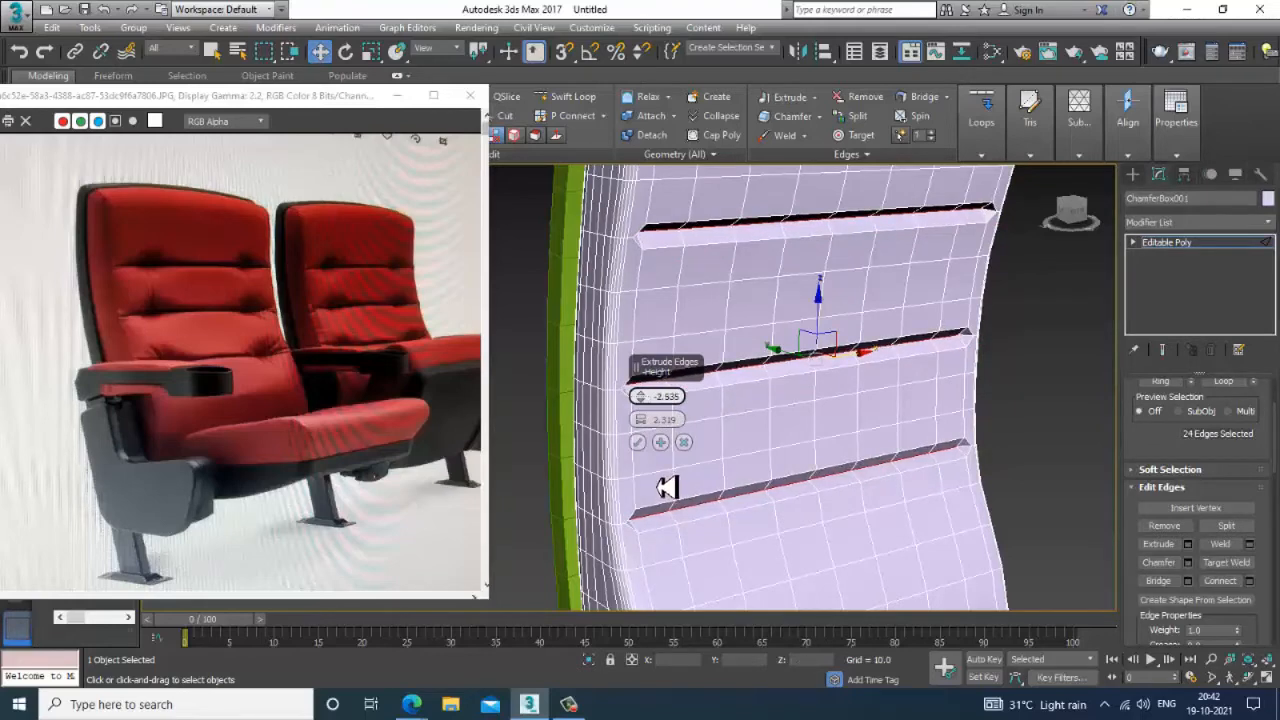
left_click_drag(648, 432, 652, 438)
middle_click_drag(760, 435, 810, 427, "alt")
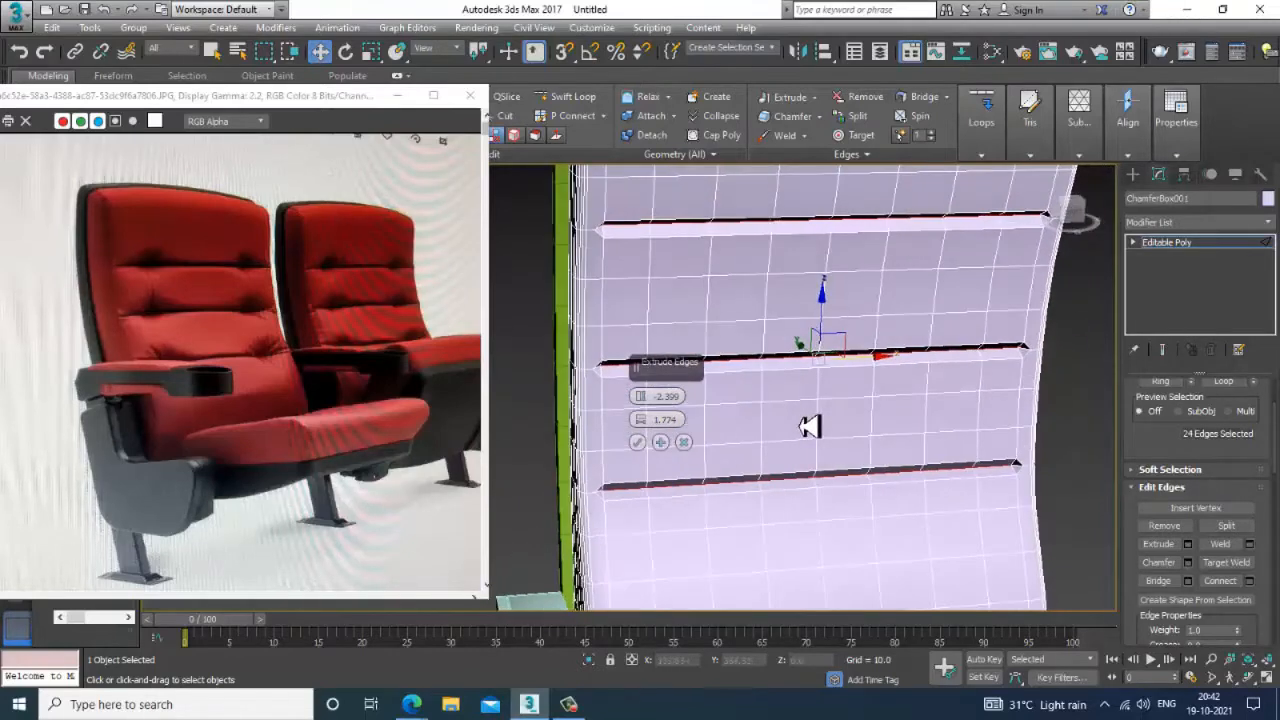
left_click(640, 443)
middle_click_drag(803, 334, 1197, 267, "alt")
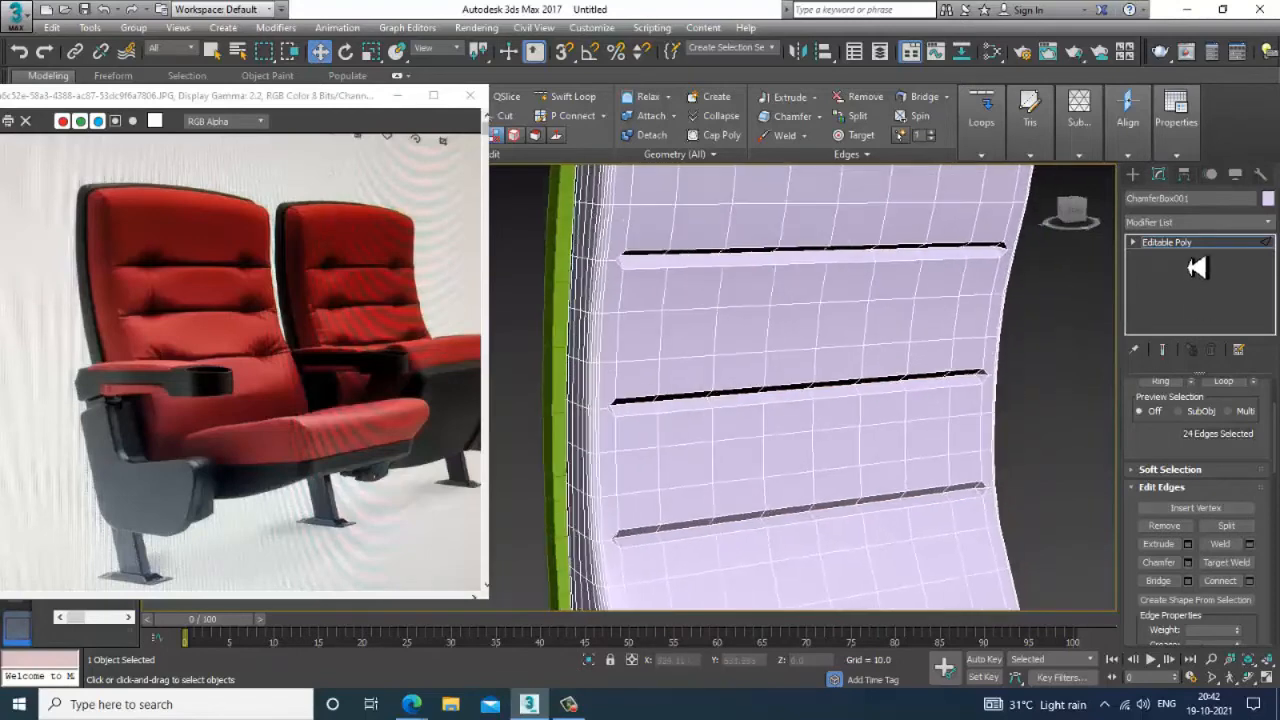
- Apply a TurboSmooth modifier to the whole cushion and check the creases with edged faces hidden
left_click(1197, 244)
key("z")
left_click(1197, 222)
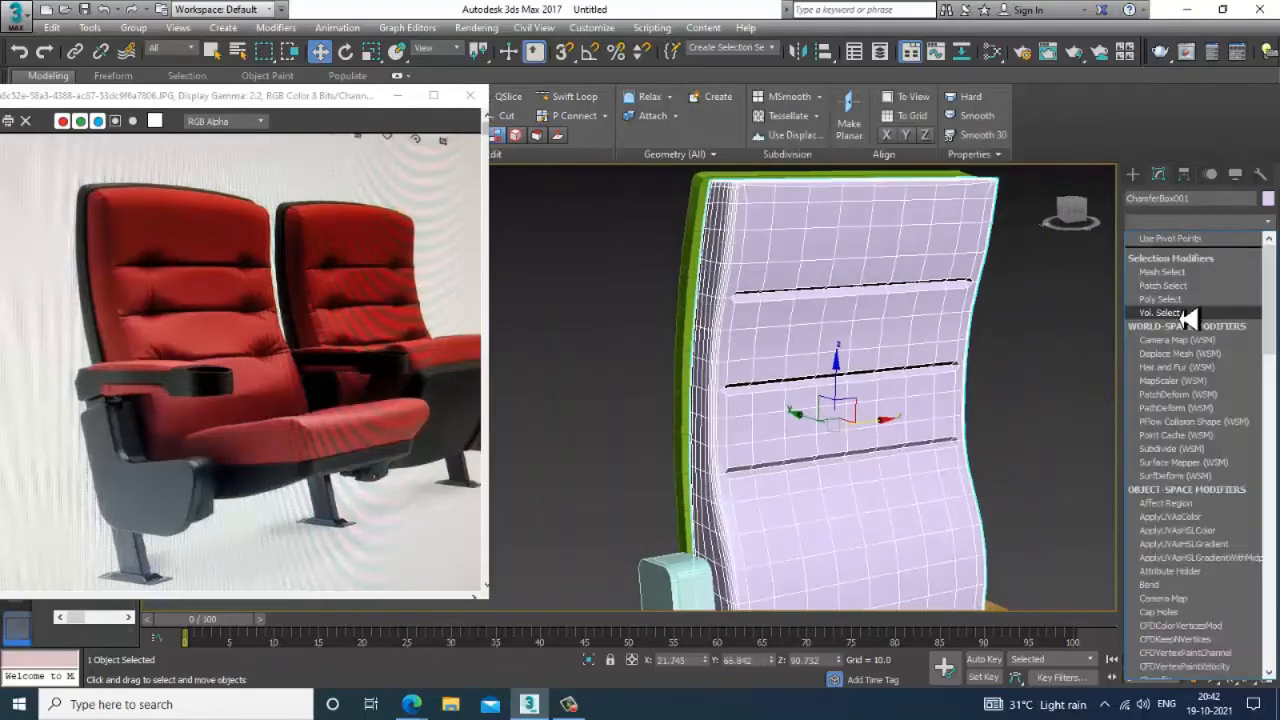
key("t")
left_click(1198, 430)
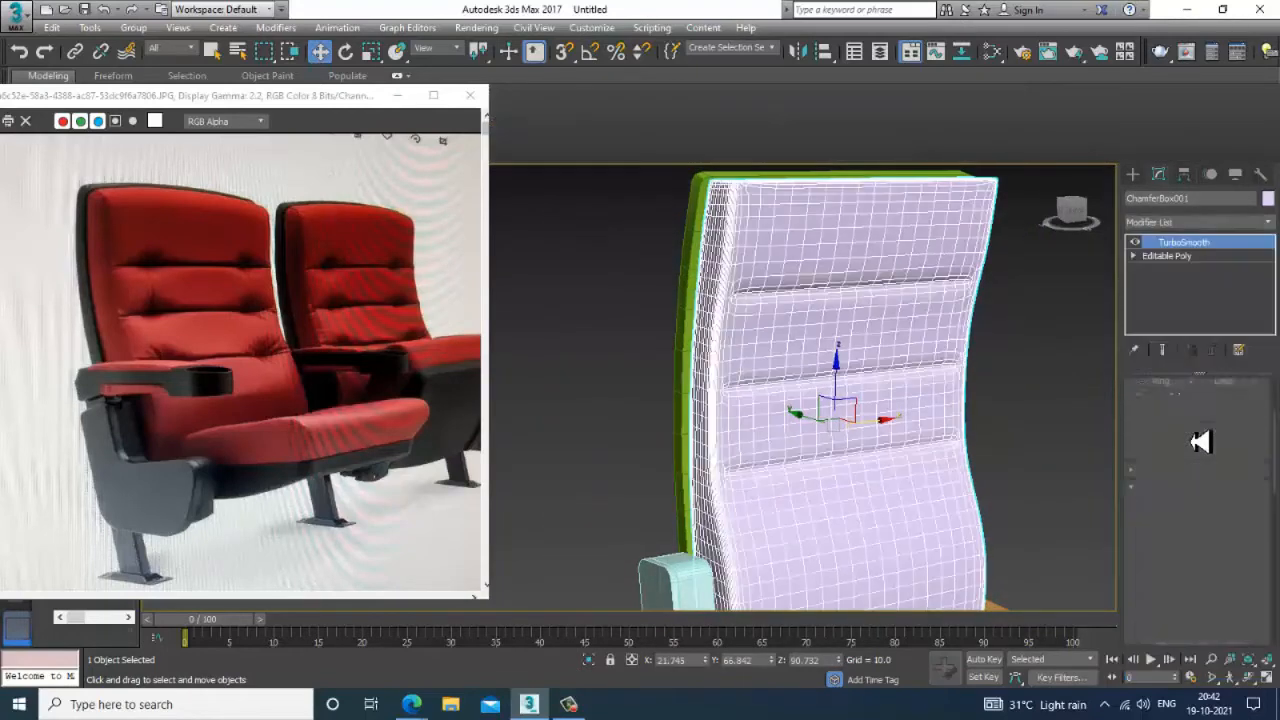
middle_click_drag(957, 386, 990, 370, "alt")
left_click(1046, 337)
scroll(882, 403, "up", 3)
left_click(882, 403)
key("F4")
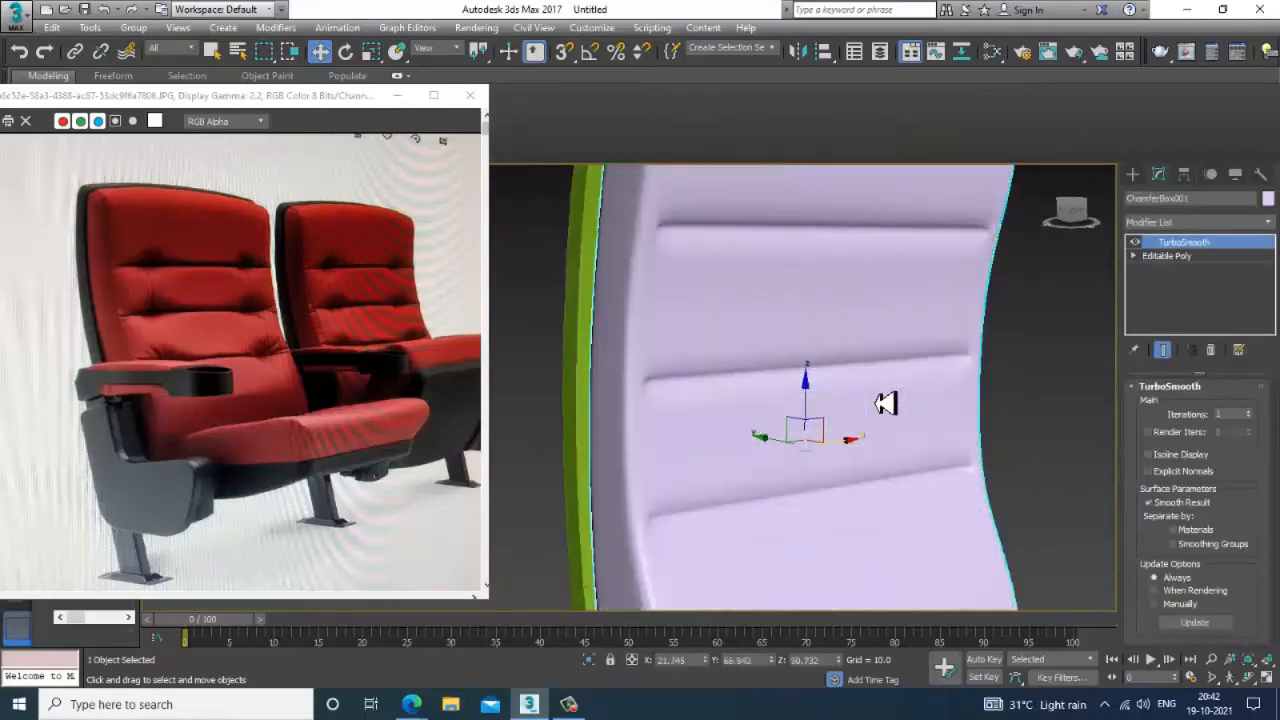
key("F4")
scroll(882, 403, "down", 3)
middle_click_drag(882, 403, 928, 415, "alt")
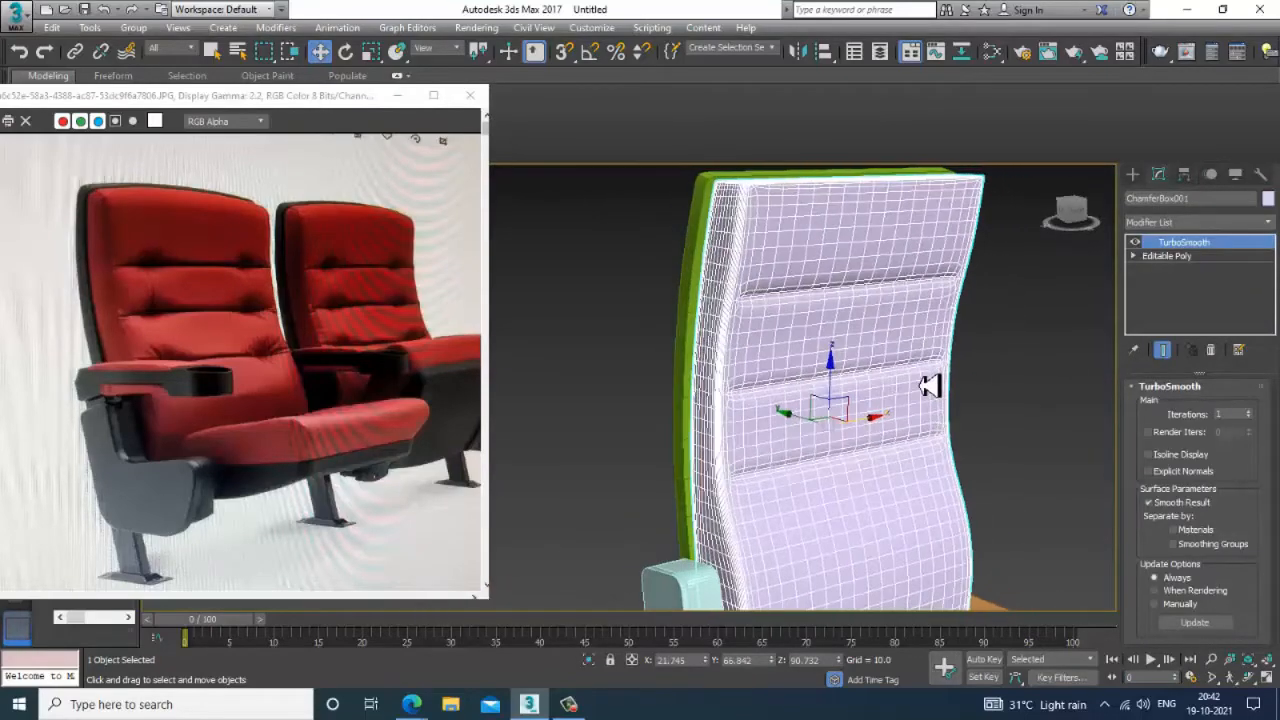
- Turn off the TurboSmooth display and enable edge-level editing on the cushion's underlying Editable Poly
left_click(1135, 243)
scroll(968, 372, "up", 4)
middle_click_drag(968, 372, 926, 352, "alt")
mouse_move(910, 336)
middle_mouse_down()
mouse_move(943, 372)
mouse_move(901, 355)
middle_mouse_up()
middle_click_drag(711, 409, 709, 403)
scroll(709, 401, "up", 3)
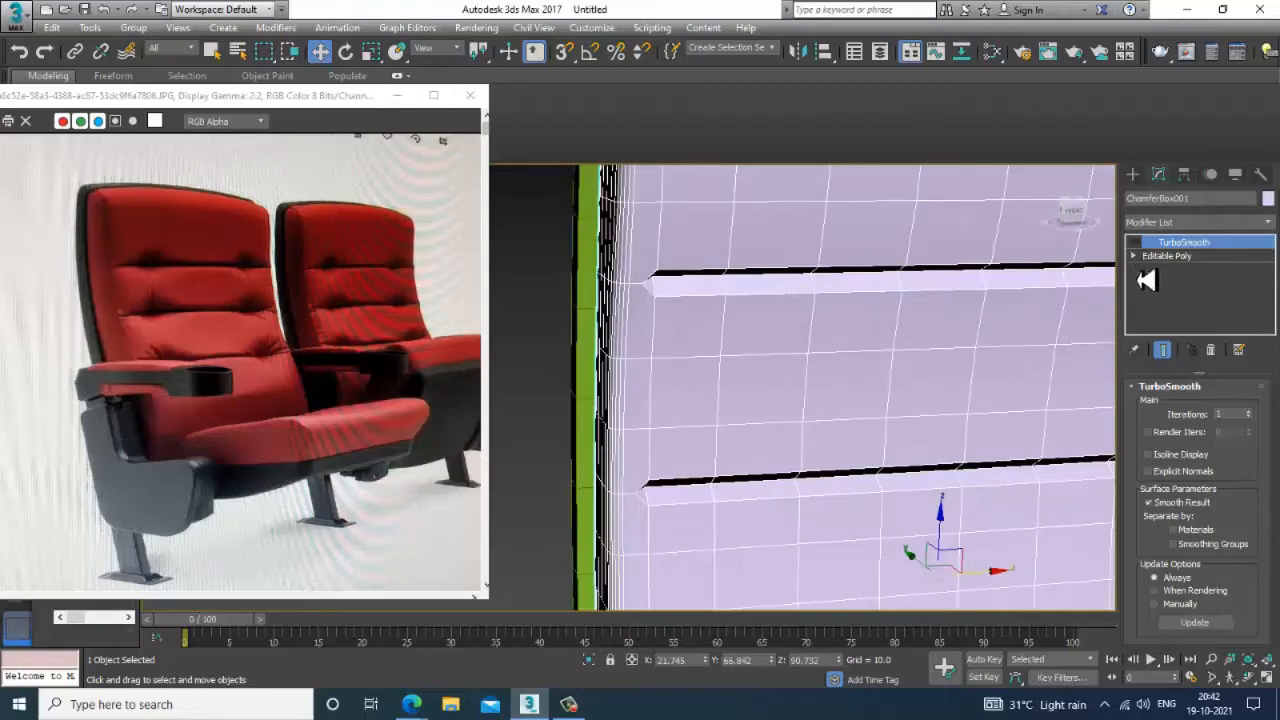
left_click(1167, 256)
scroll(930, 360, "up", 3)
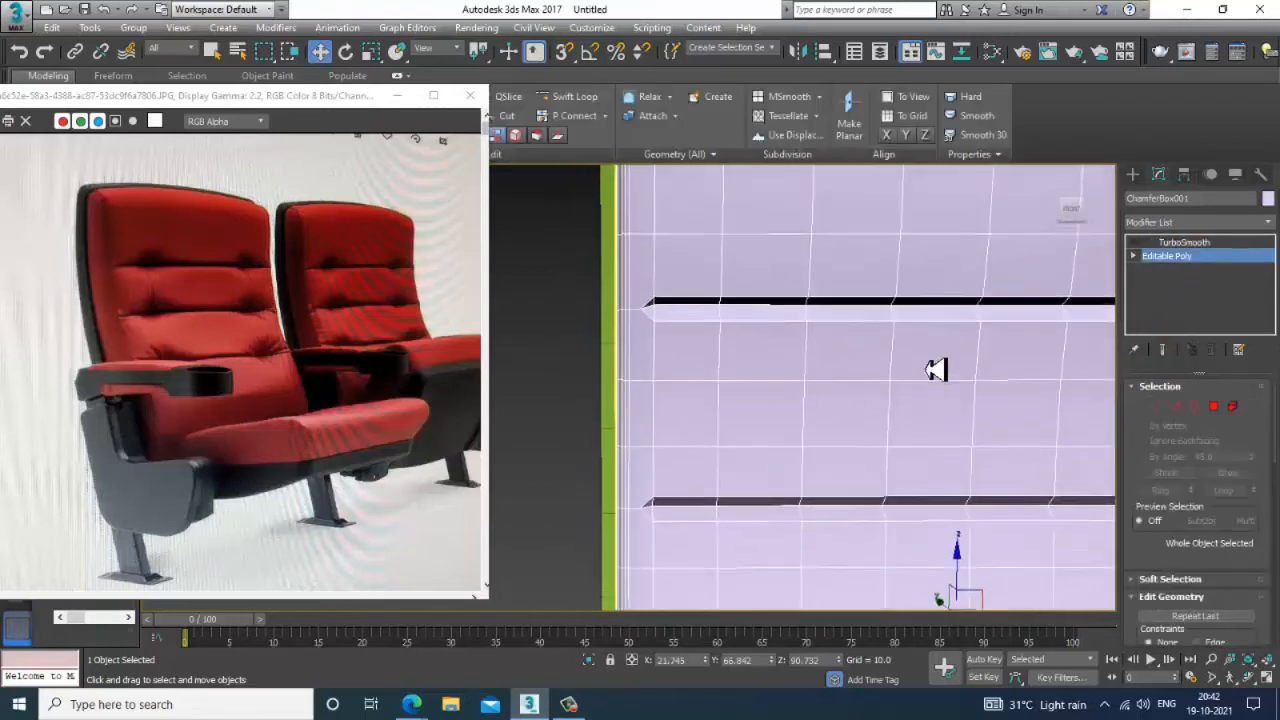
key("2")
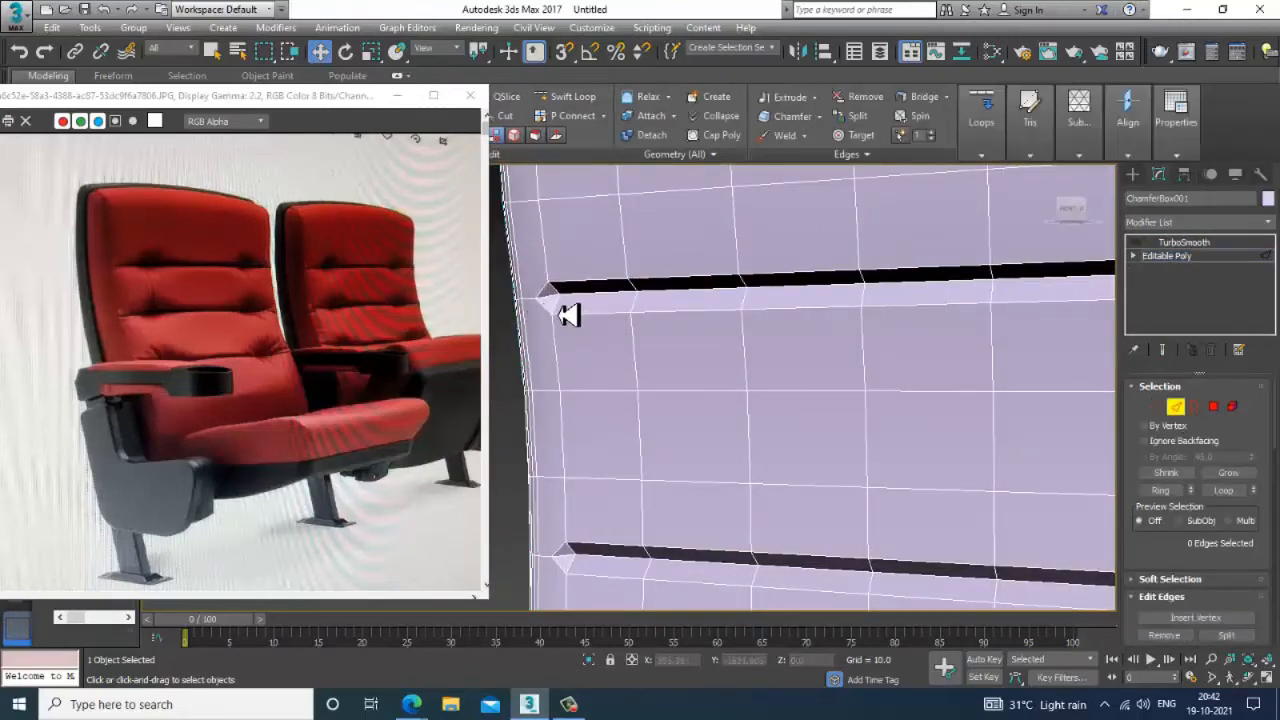
left_click(570, 308)
key("alt+r")
middle_click_drag(675, 301, 731, 320, "alt")
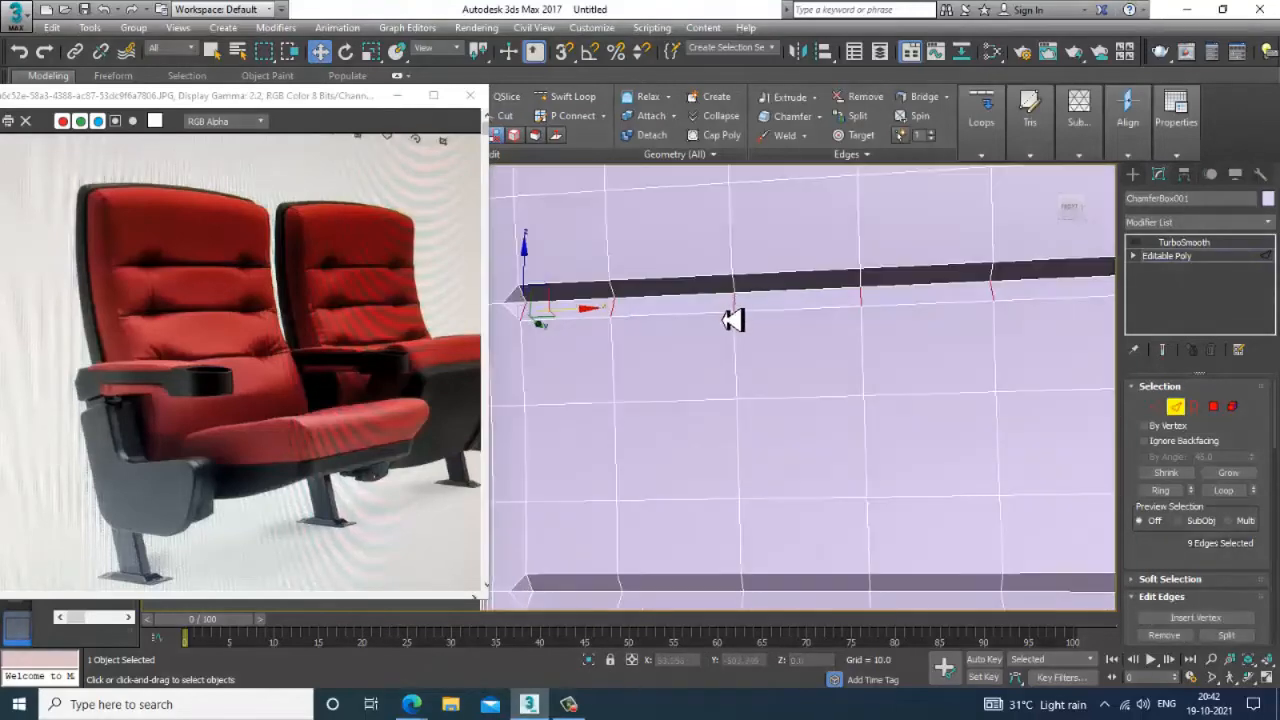
left_click(737, 303)
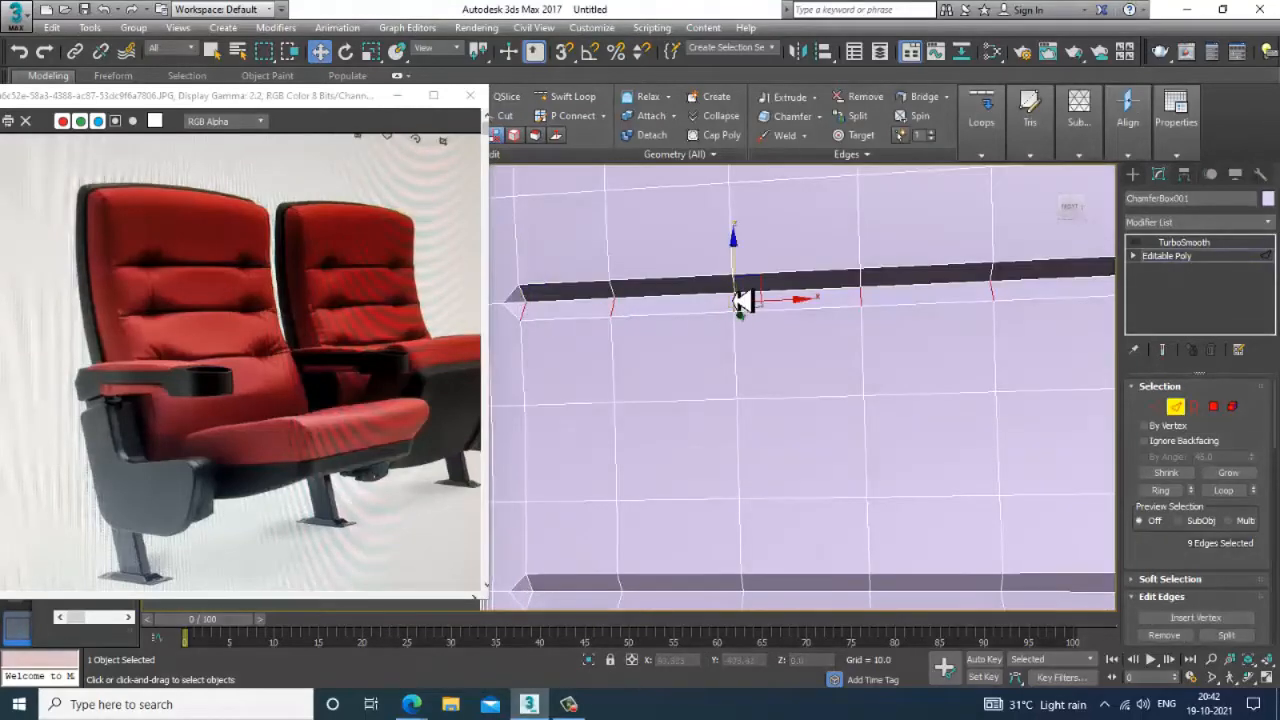
- Insert edge loops along the sloped faces of the three horizontal creases with Swift Loop and leave edge-level editing
left_click(567, 96)
left_click(528, 304)
scroll(528, 312, "up", 3)
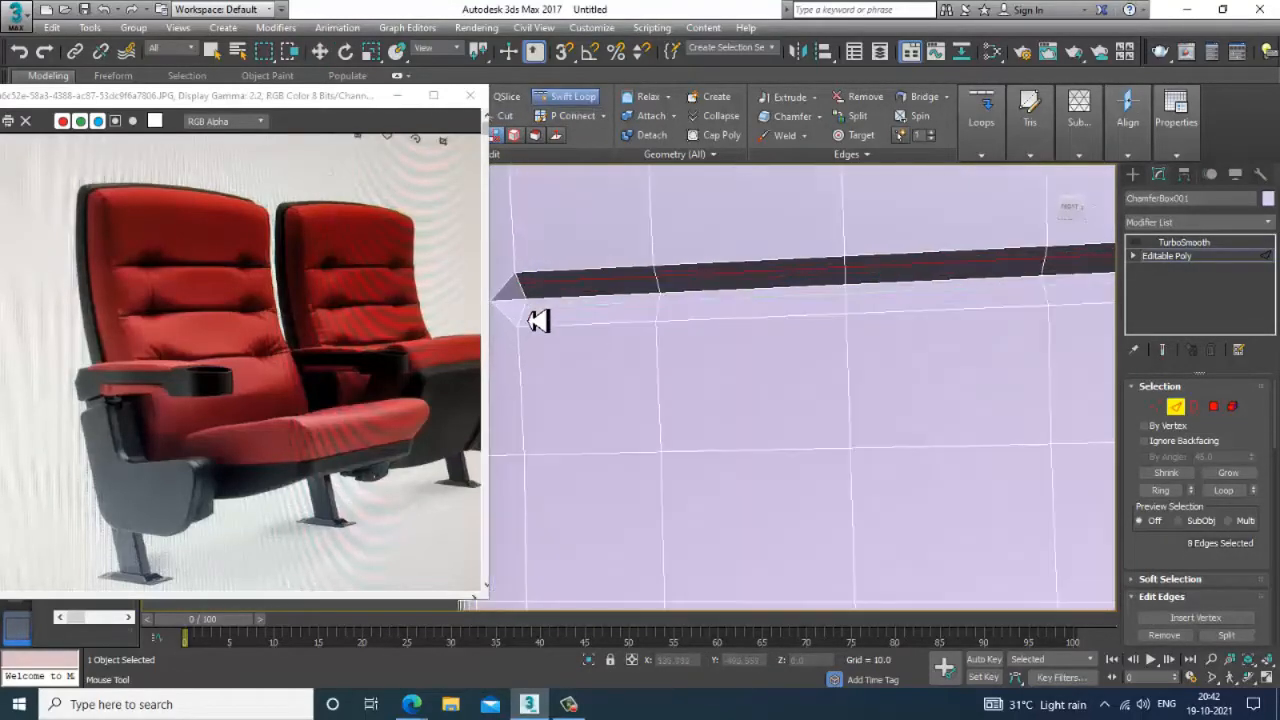
left_click(529, 321)
middle_click_drag(628, 421, 678, 280, "alt")
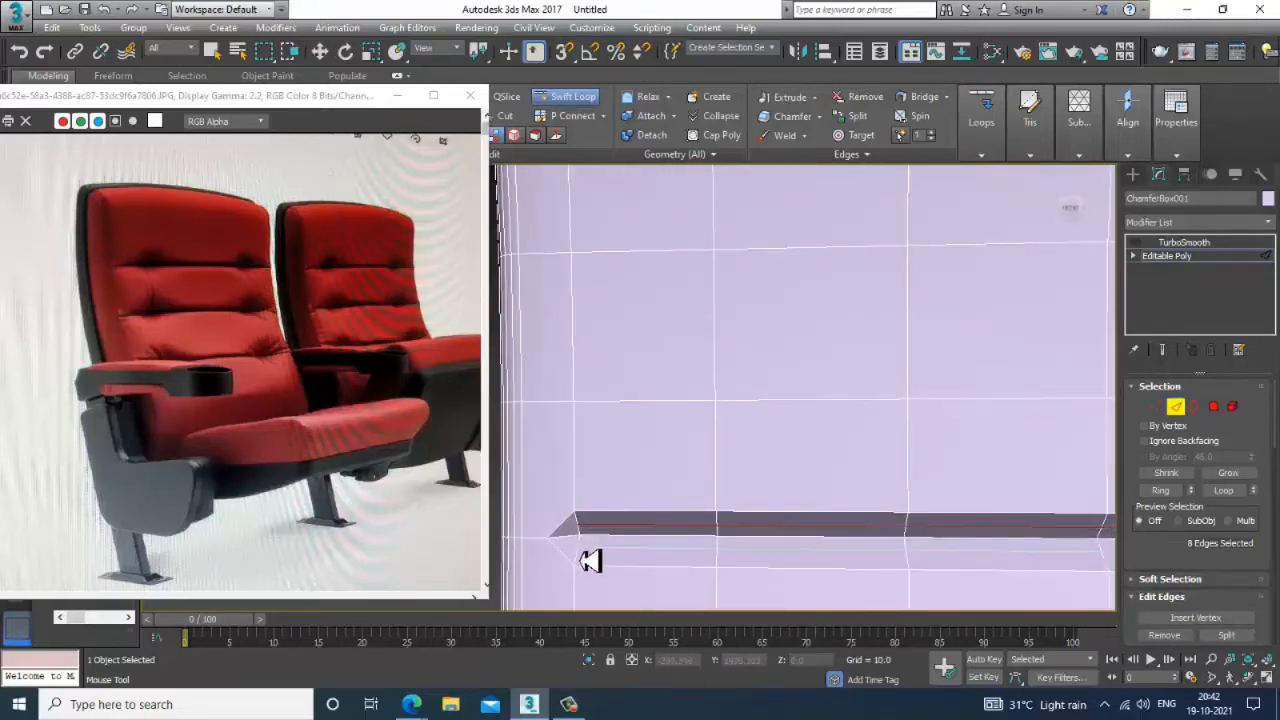
scroll(589, 560, "down", 2)
middle_click_drag(679, 565, 694, 391, "alt")
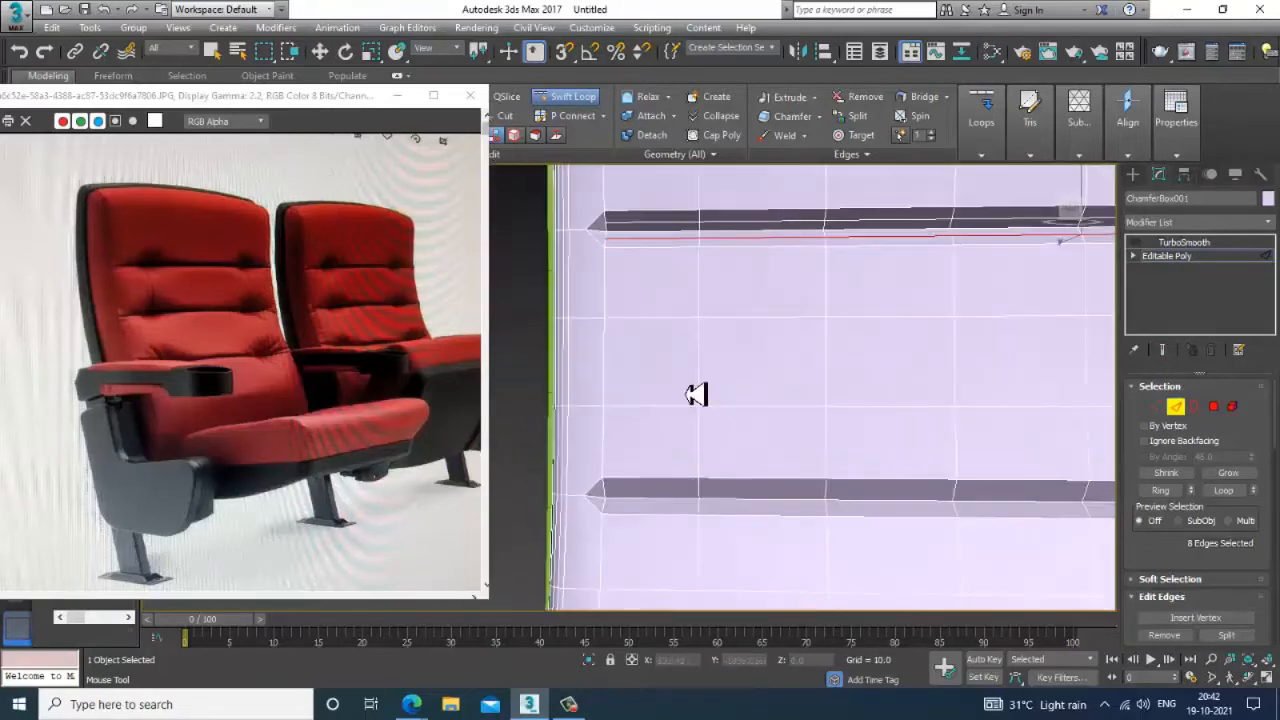
left_click(604, 516)
scroll(652, 466, "down", 5)
key("w")
middle_click_drag(652, 466, 1180, 197, "alt")
left_click(1190, 256)
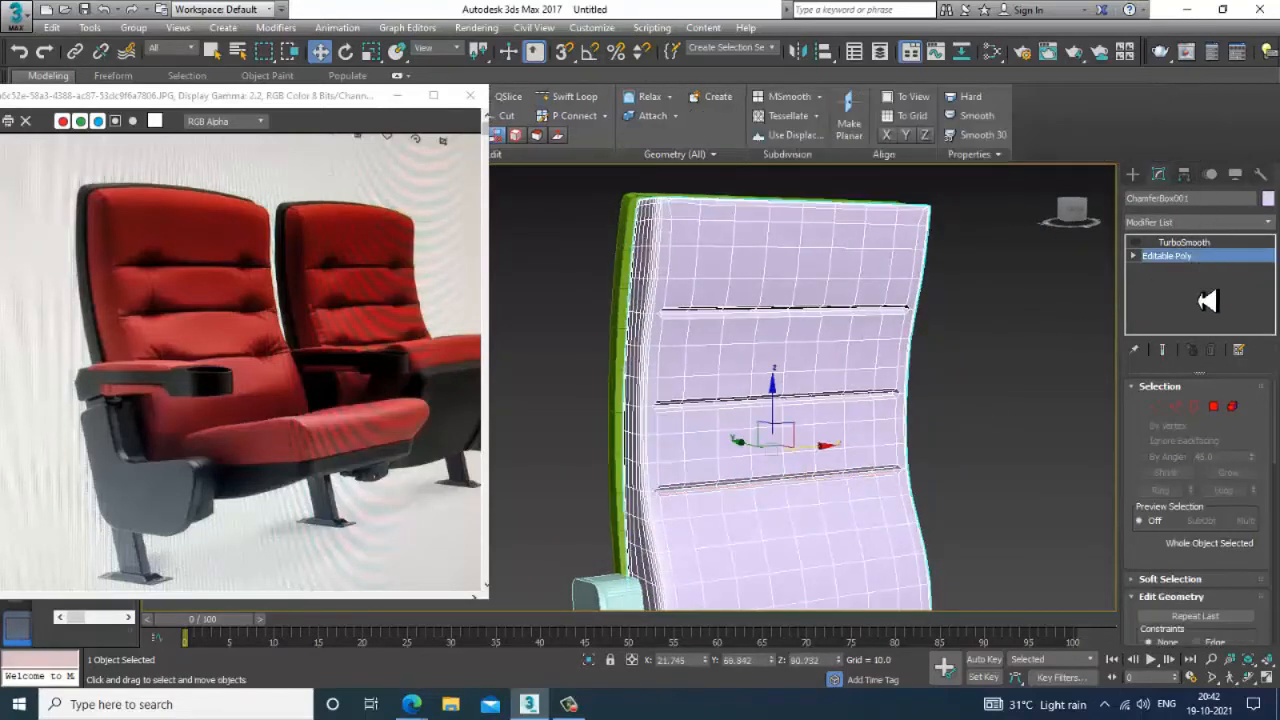
- Replace the cushion's TurboSmooth modifier with a new one and check the smoothed creases with edged faces hidden
left_click(1185, 242)
left_click(1200, 222)
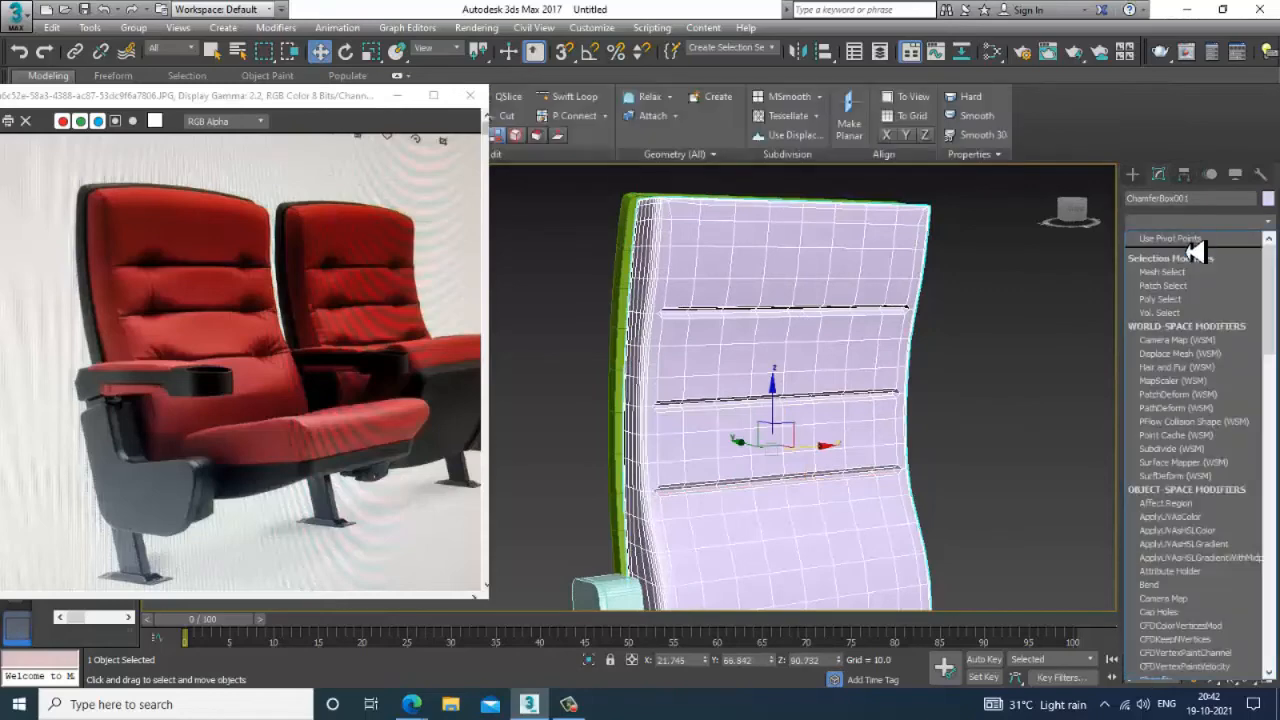
key("t")
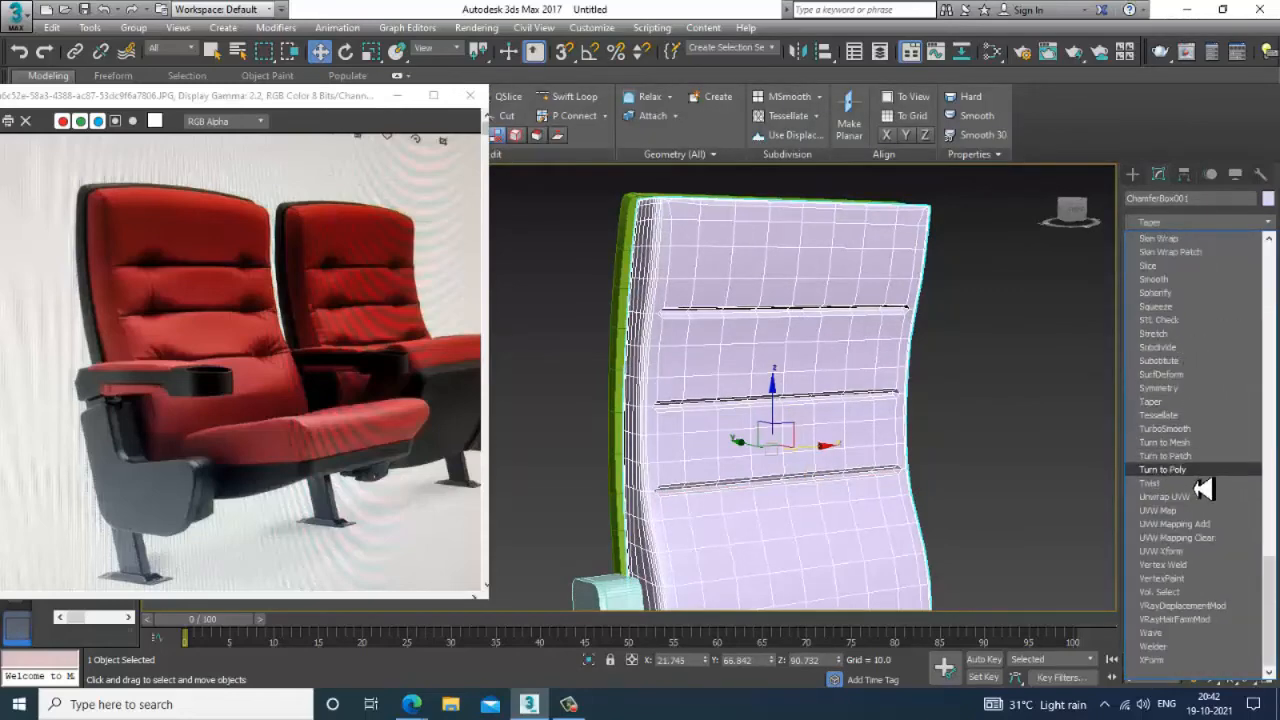
key("t")
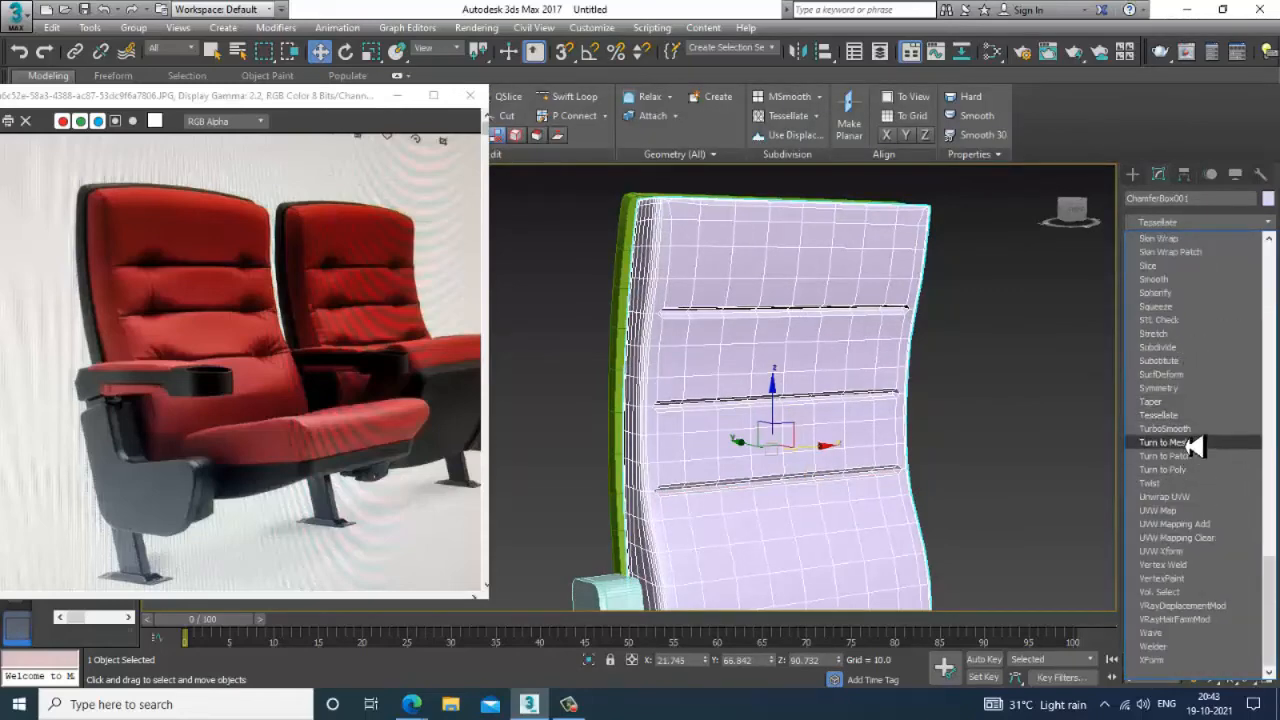
left_click(1195, 432)
left_click(1028, 370)
middle_click_drag(842, 366, 866, 455, "alt")
left_click(828, 375)
key("F4")
key("F4")
scroll(821, 377, "down", 4)
middle_click_drag(866, 455, 851, 374)
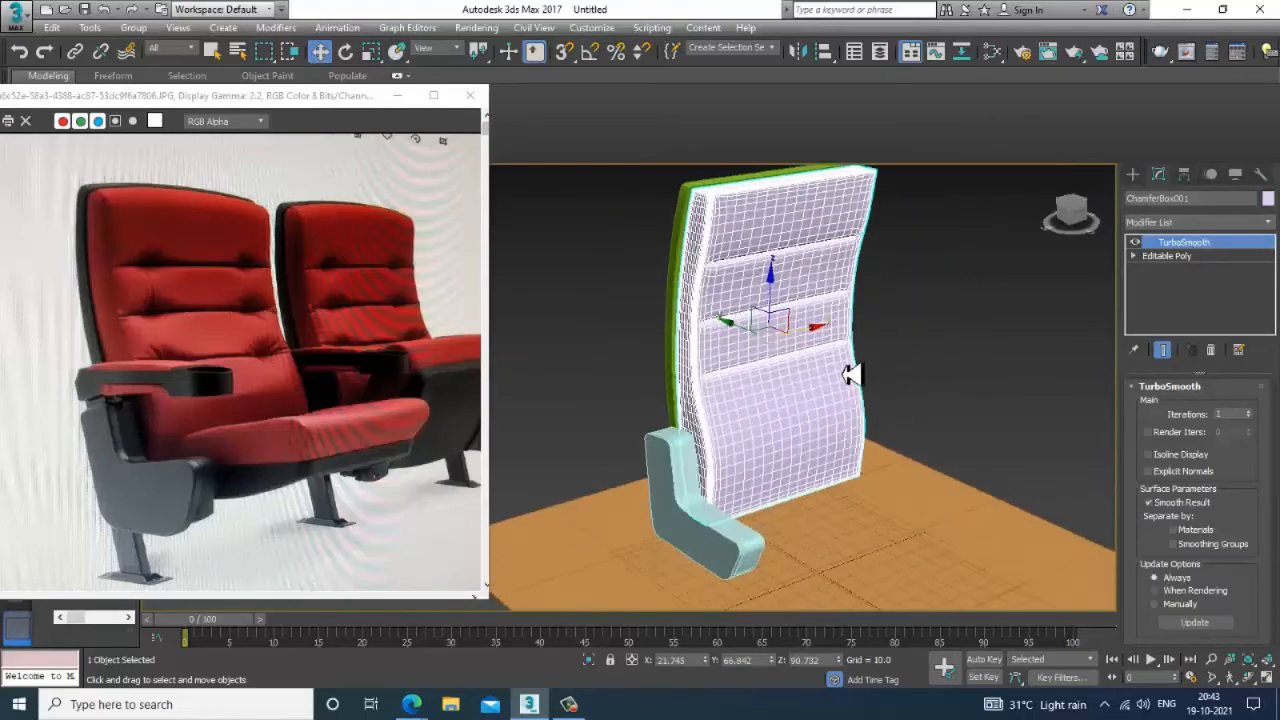
- Examine the lower end of the cushion and side panel in side view against the seat base in the reference photo
scroll(770, 305, "up", 5)
middle_click_drag(763, 297, 447, 466)
scroll(768, 352, "down", 3)
middle_click_drag(848, 414, 833, 394, "alt")
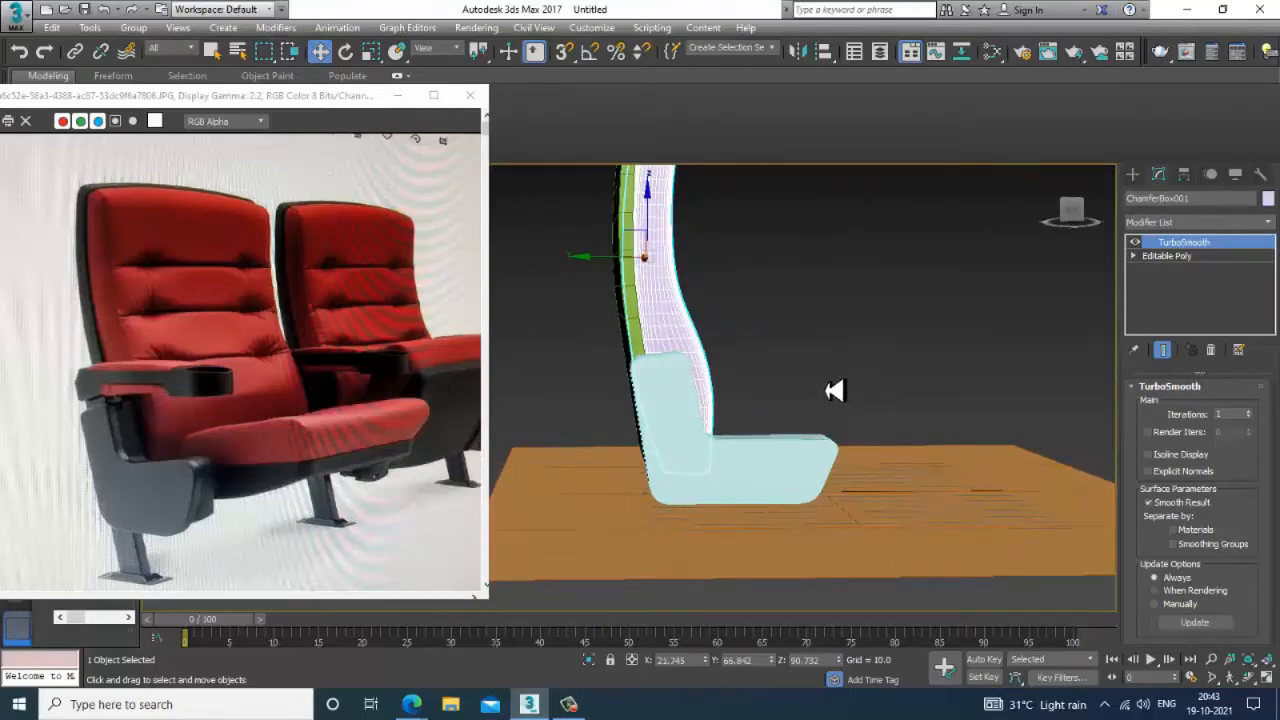
middle_click_drag(834, 390, 837, 360, "alt")
key("alt+w")
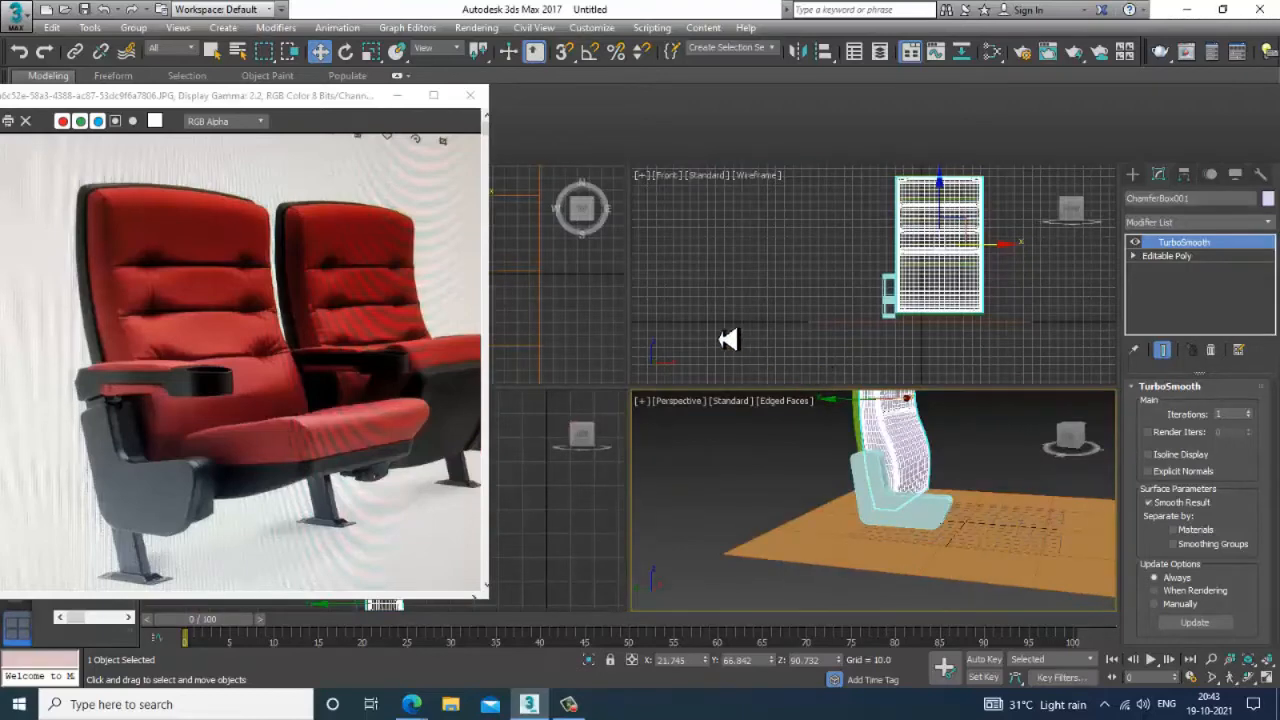
middle_click(606, 515)
key("alt+w")
scroll(690, 462, "up", 2)
middle_click_drag(702, 468, 740, 328)
scroll(740, 328, "down", 3)
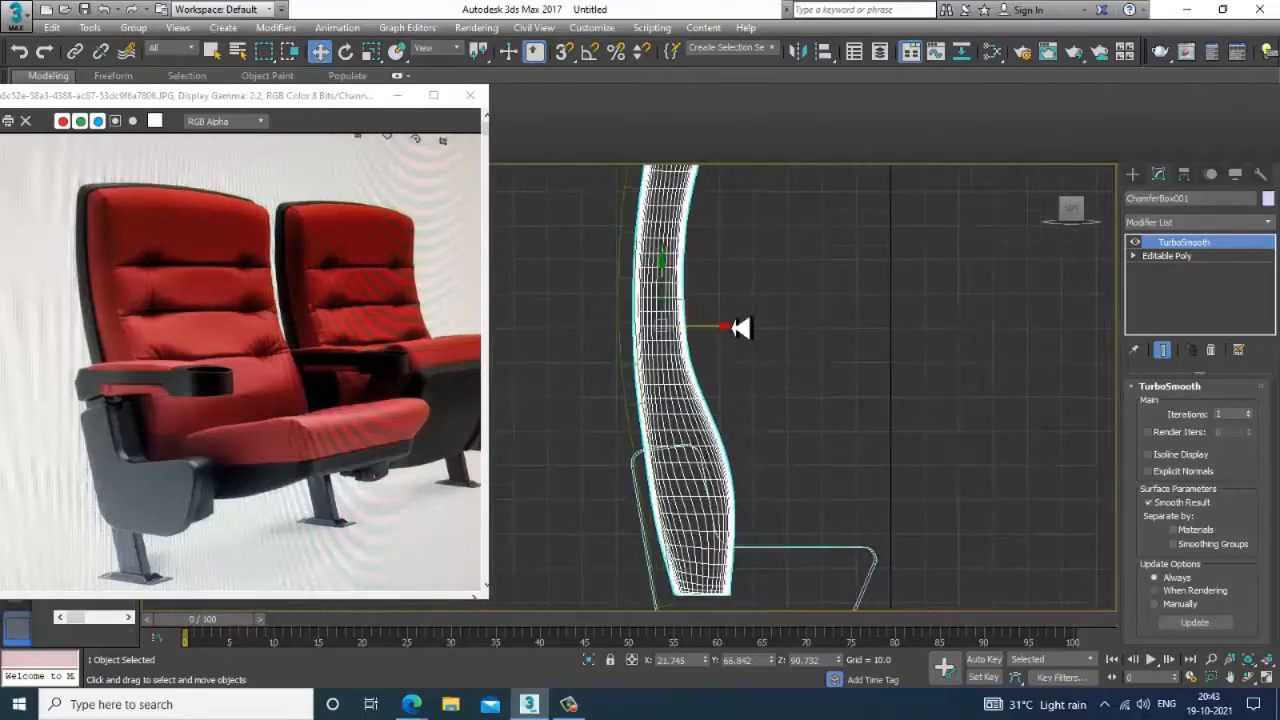
scroll(740, 328, "down", 3)
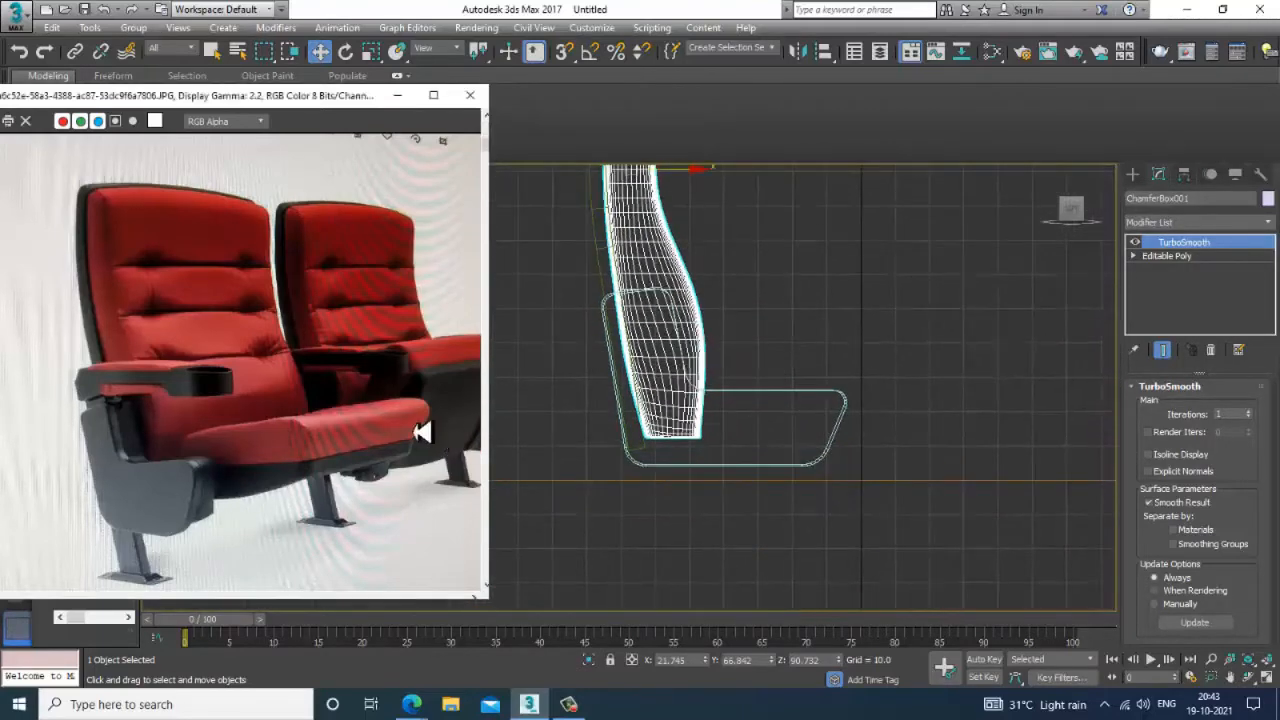
middle_click_drag(423, 429, 354, 423)
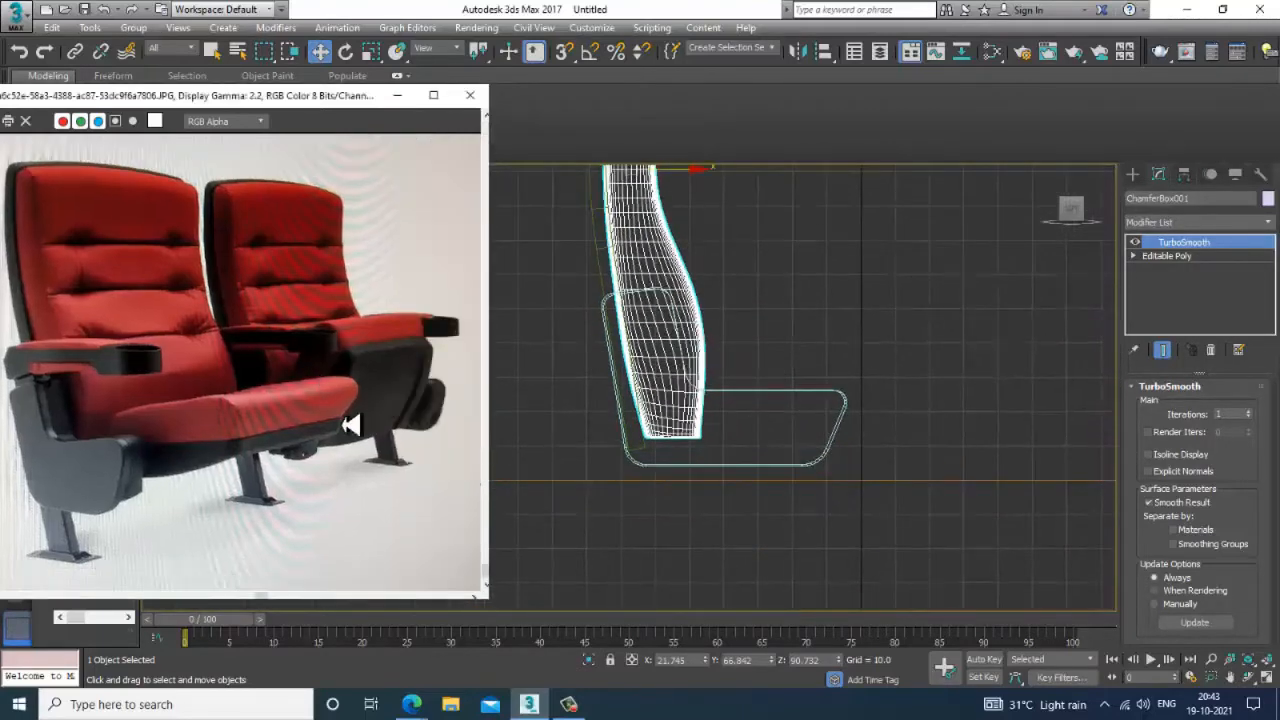
- Create a Standard Primitives Box for the seat in top view, about 121.4 long and 103.3 wide, starting at the backrest
left_click(1133, 174)
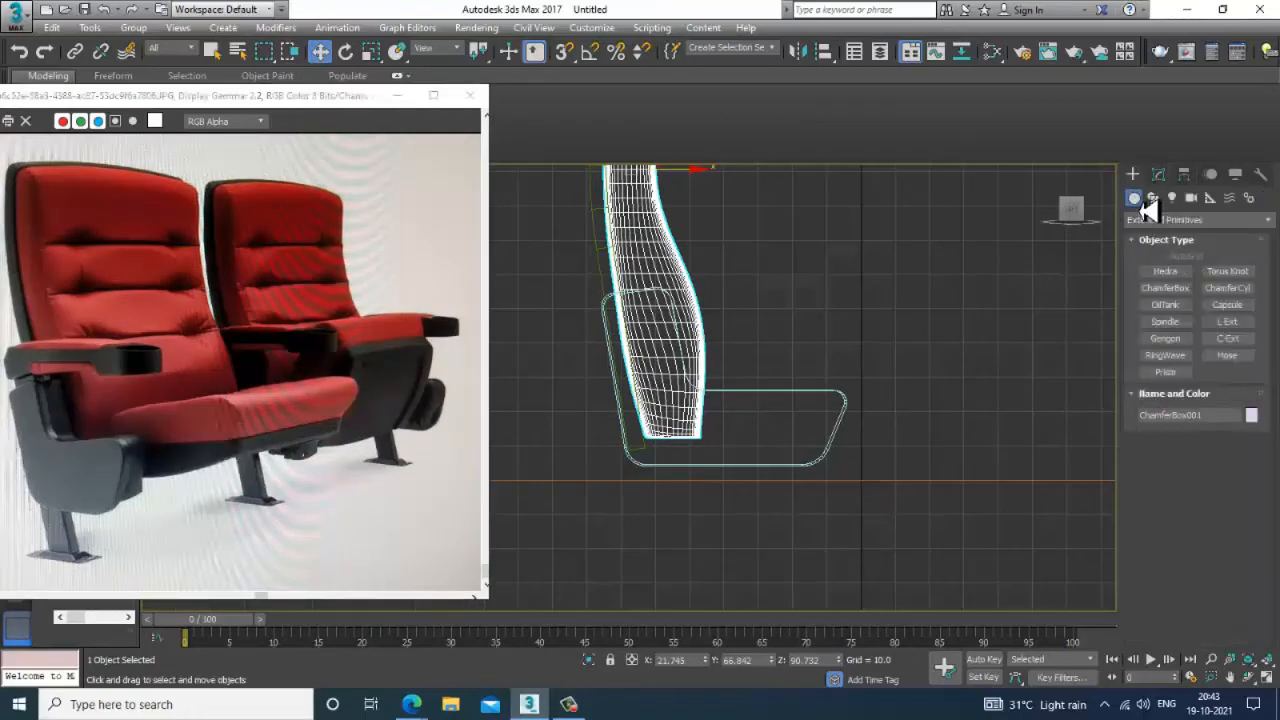
left_click(1150, 222)
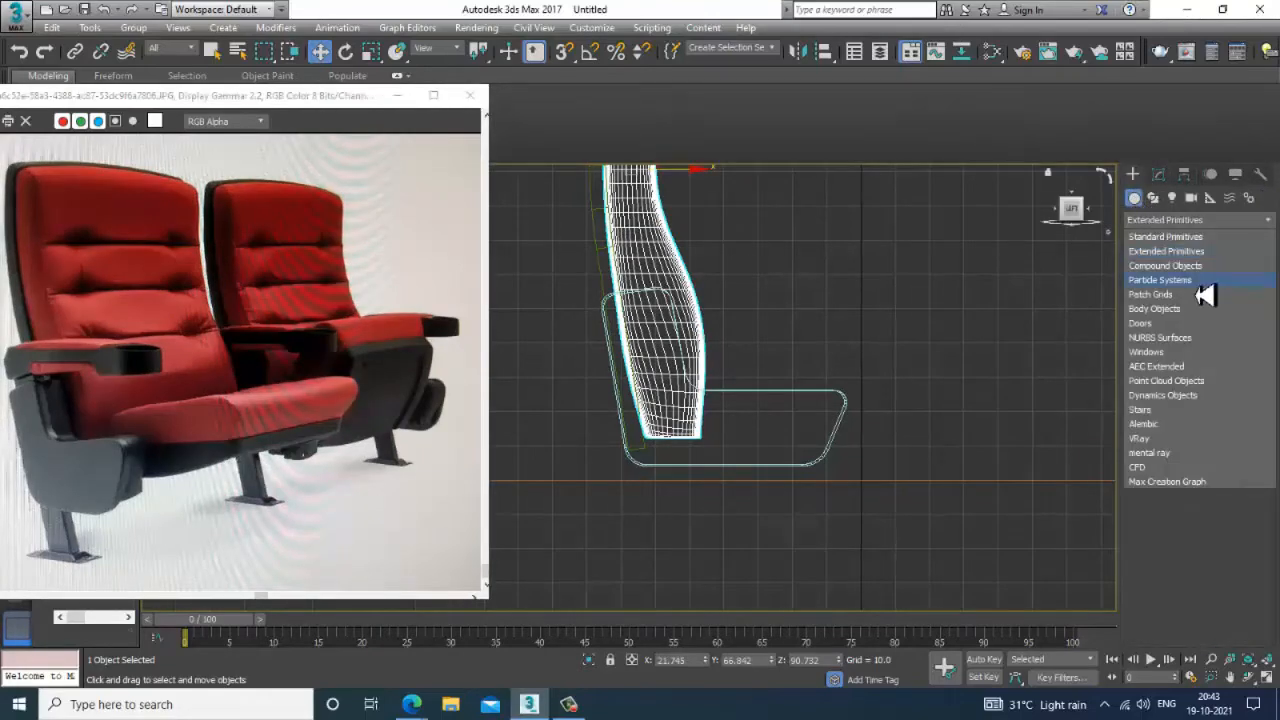
left_click(1165, 237)
left_click(1164, 271)
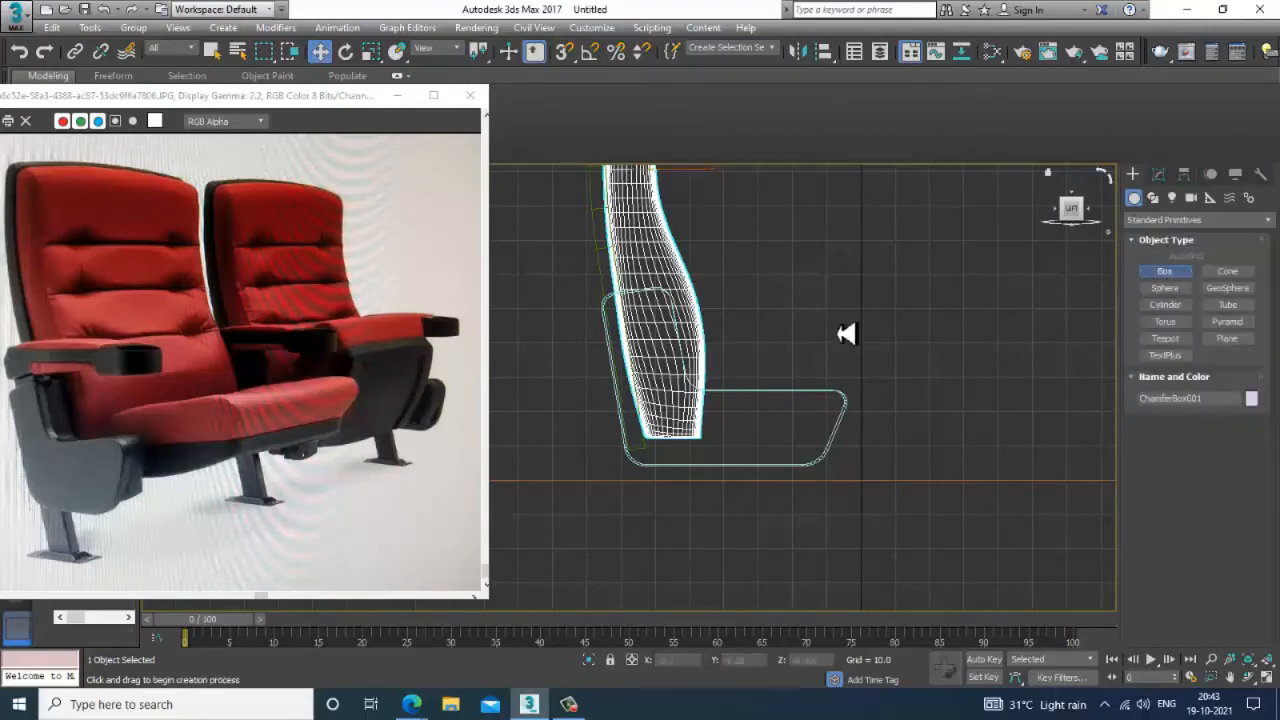
key("alt+w")
key("alt+w")
scroll(722, 366, "up", 2)
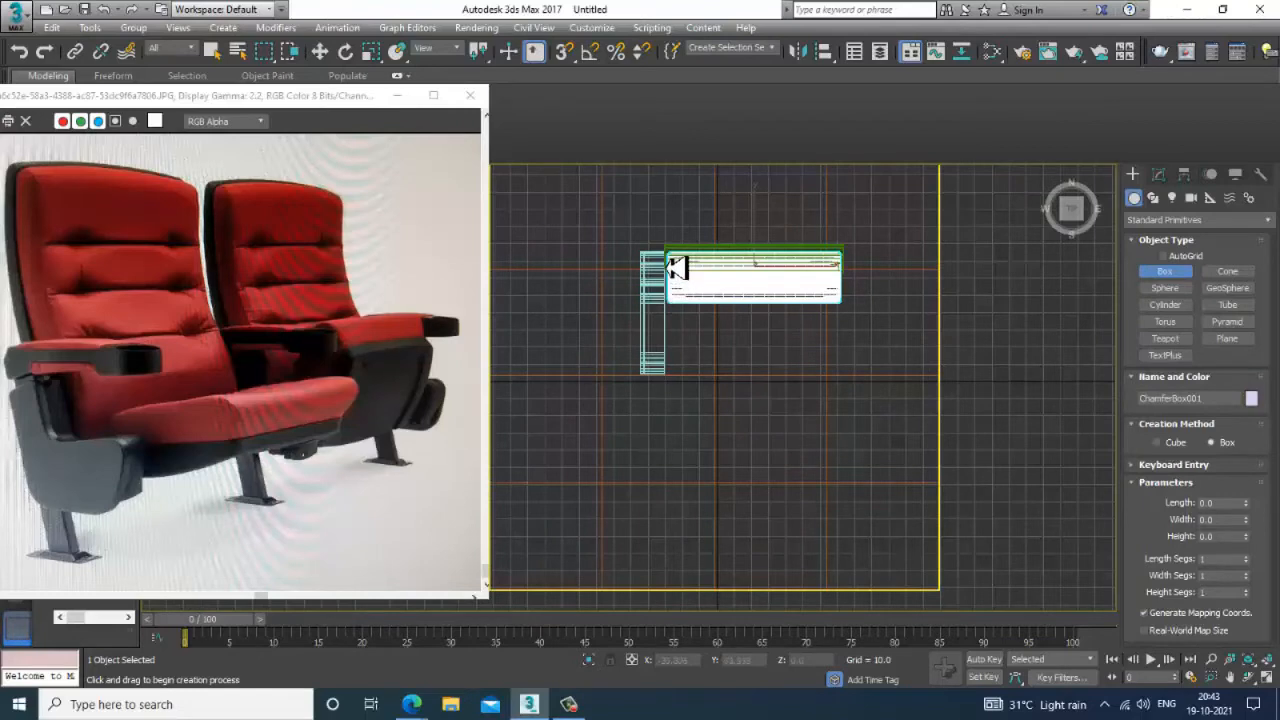
left_click_drag(668, 262, 851, 477)
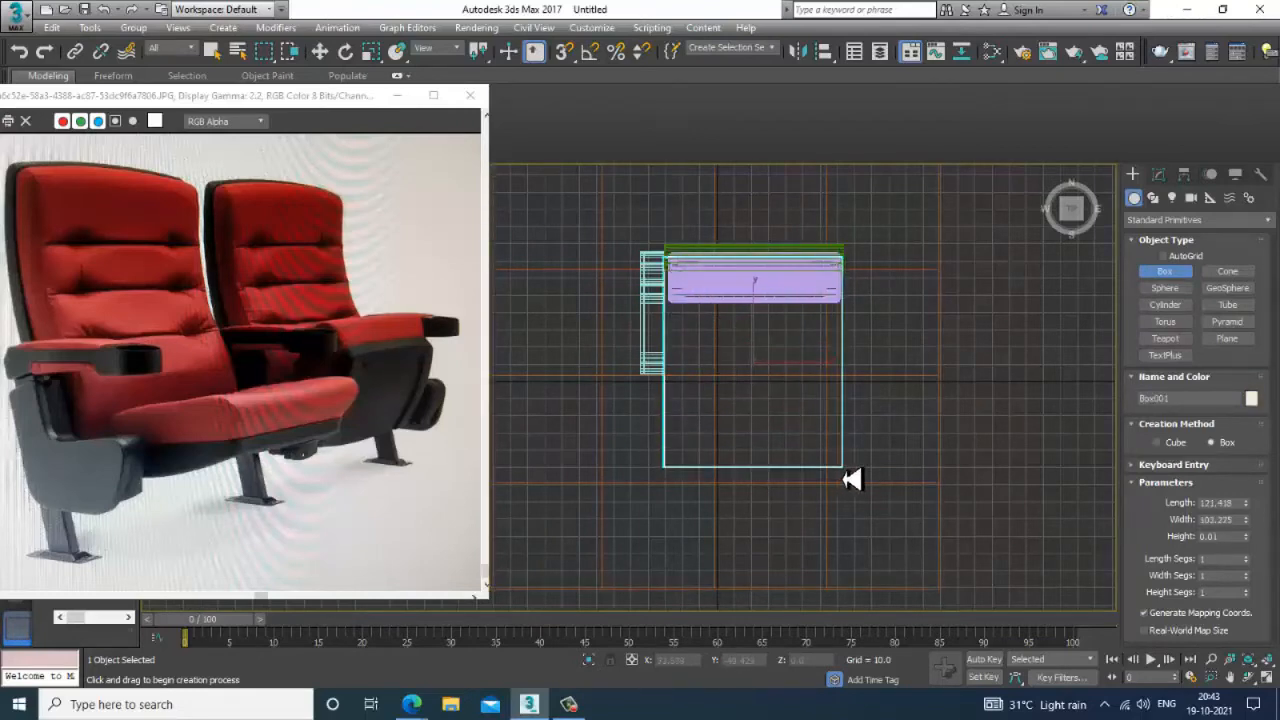
left_click(853, 468)
- Raise the seat box above the floor to a Z position of about 15.0, alongside the side panel's lower part
key("w")
key("alt+w")
left_click(891, 486)
key("alt+w")
middle_click_drag(891, 486, 762, 441, "alt")
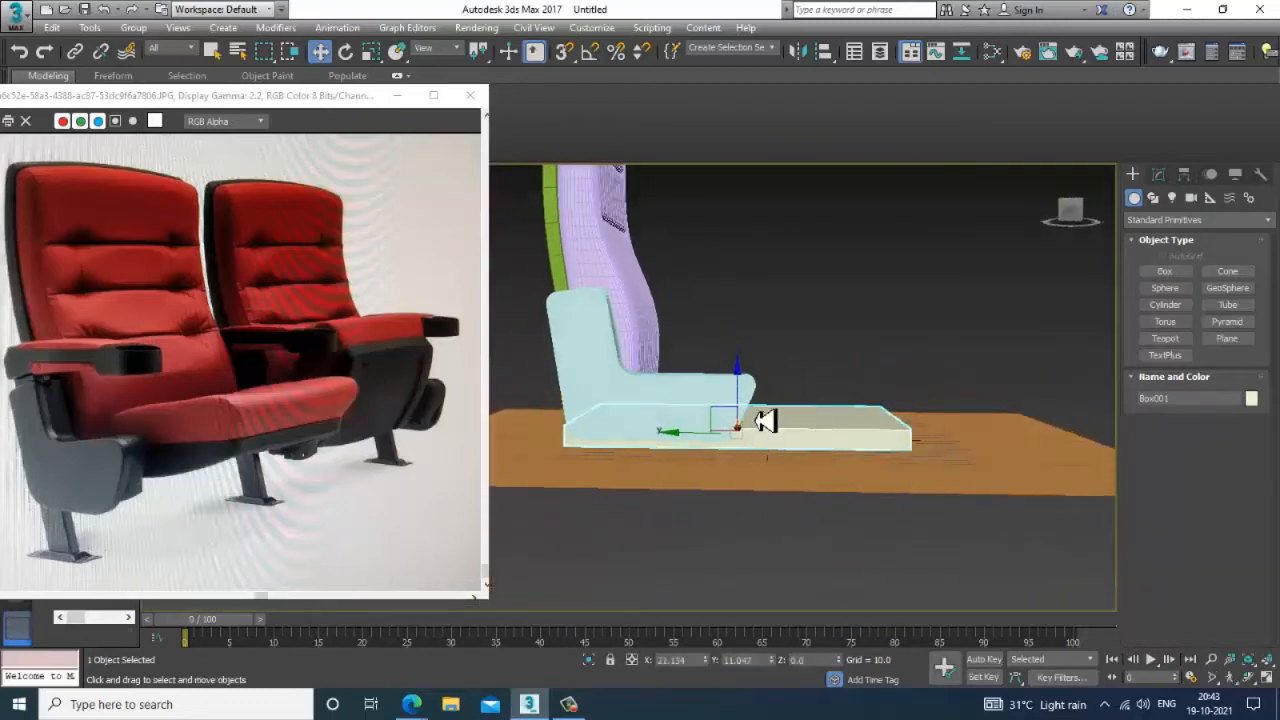
left_click_drag(740, 409, 755, 369)
middle_click_drag(800, 408, 831, 432, "alt")
scroll(846, 430, "up", 3)
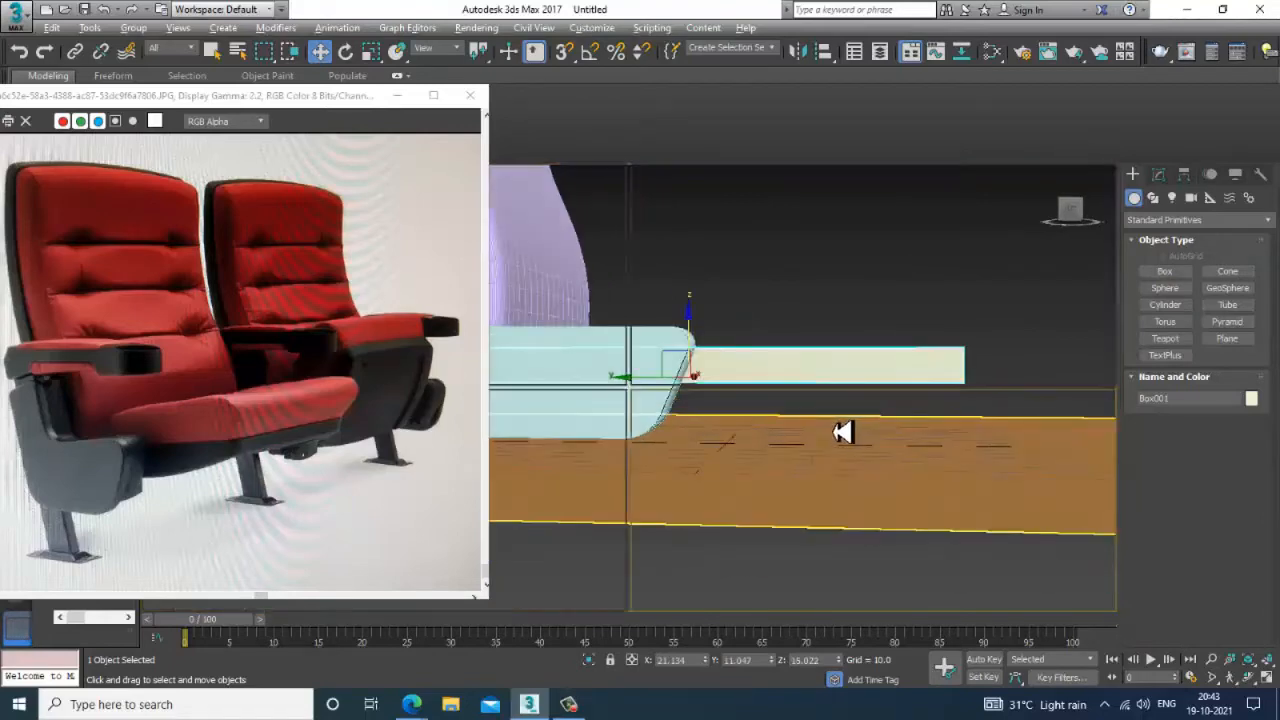
- Set the seat box's height to about 9.14 while comparing it with the side panel in side view
key("alt+w")
middle_click(554, 460)
key("alt+w")
scroll(765, 366, "up", 2)
middle_click_drag(768, 366, 717, 421)
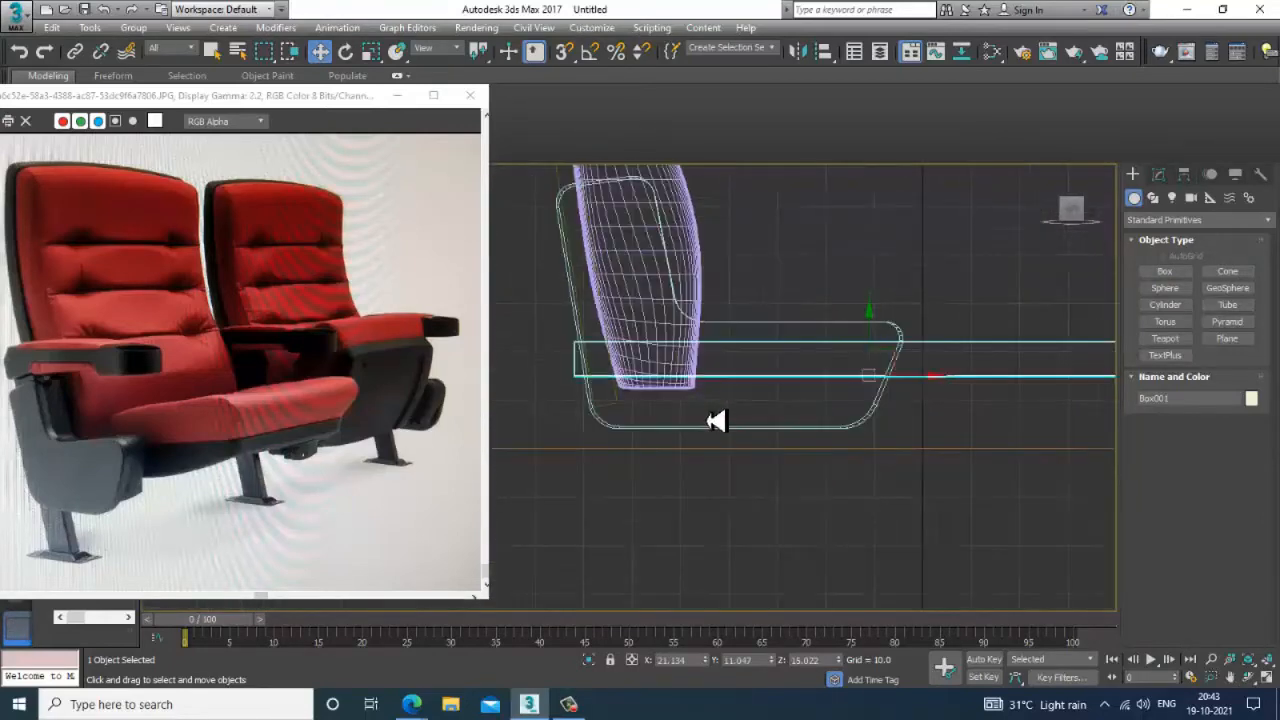
middle_click_drag(934, 389, 920, 394)
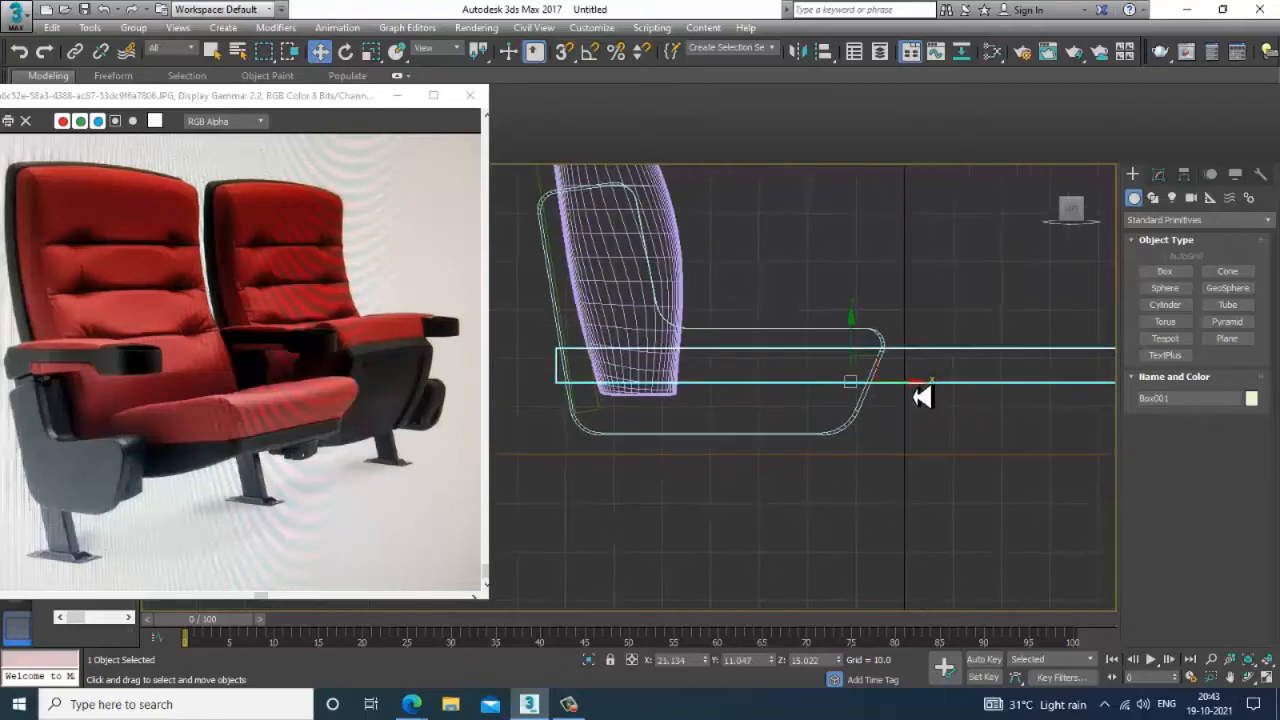
left_click(1158, 174)
left_click_drag(1262, 449, 1258, 424)
scroll(866, 417, "down", 3)
mouse_move(866, 417)
middle_mouse_down()
mouse_move(810, 423)
mouse_move(879, 415)
middle_mouse_up()
scroll(855, 411, "up", 2)
- Convert the seat box to Editable Poly and slant its rear end along the side panel's back edge by moving vertices
right_click(886, 392)
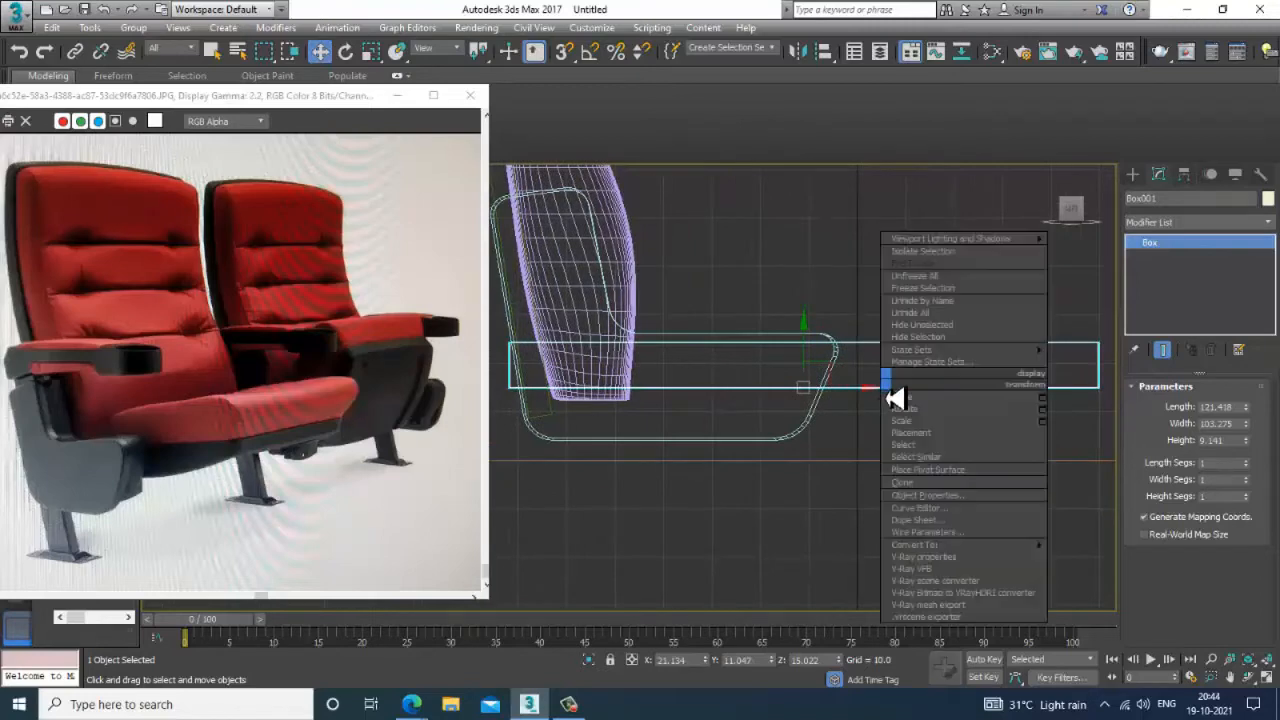
mouse_move(960, 544)
left_click(1104, 558)
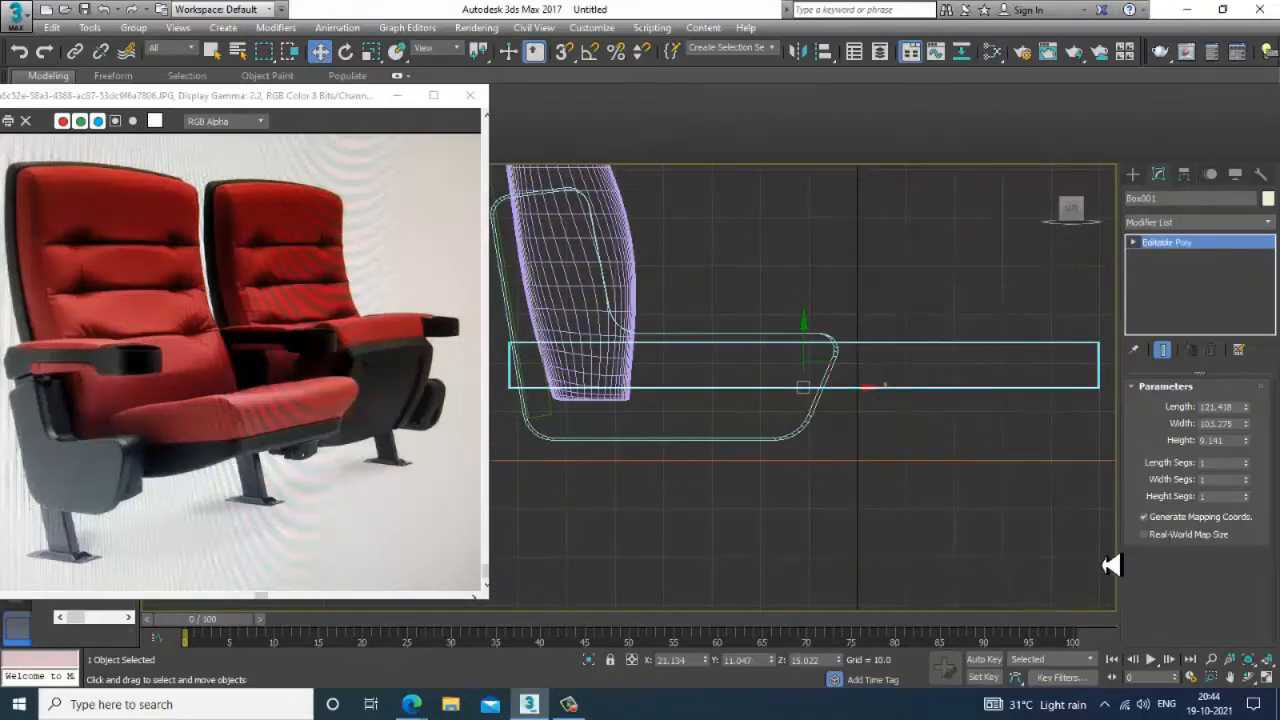
middle_click_drag(736, 442, 802, 437)
key("1")
left_click_drag(537, 367, 623, 397)
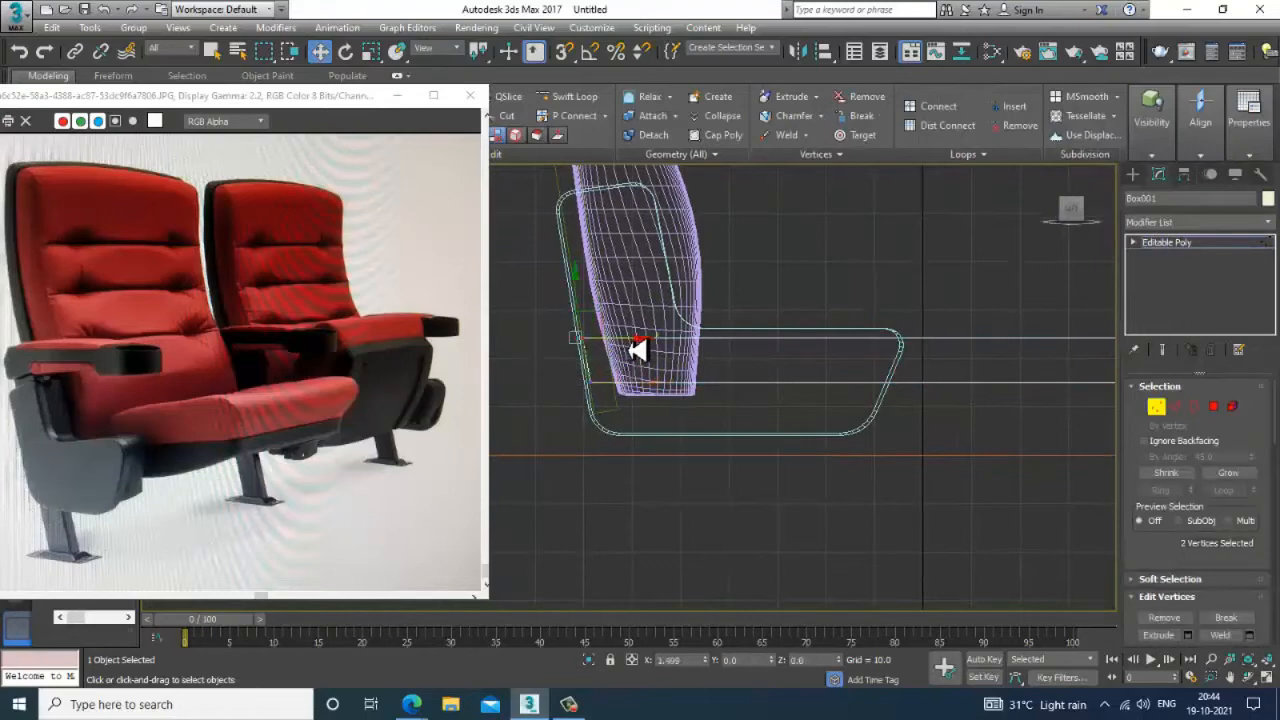
left_click_drag(638, 350, 639, 350)
- Slant the seat box's front end by moving its lower front vertices slightly toward the backrest
middle_click_drag(952, 420, 846, 425)
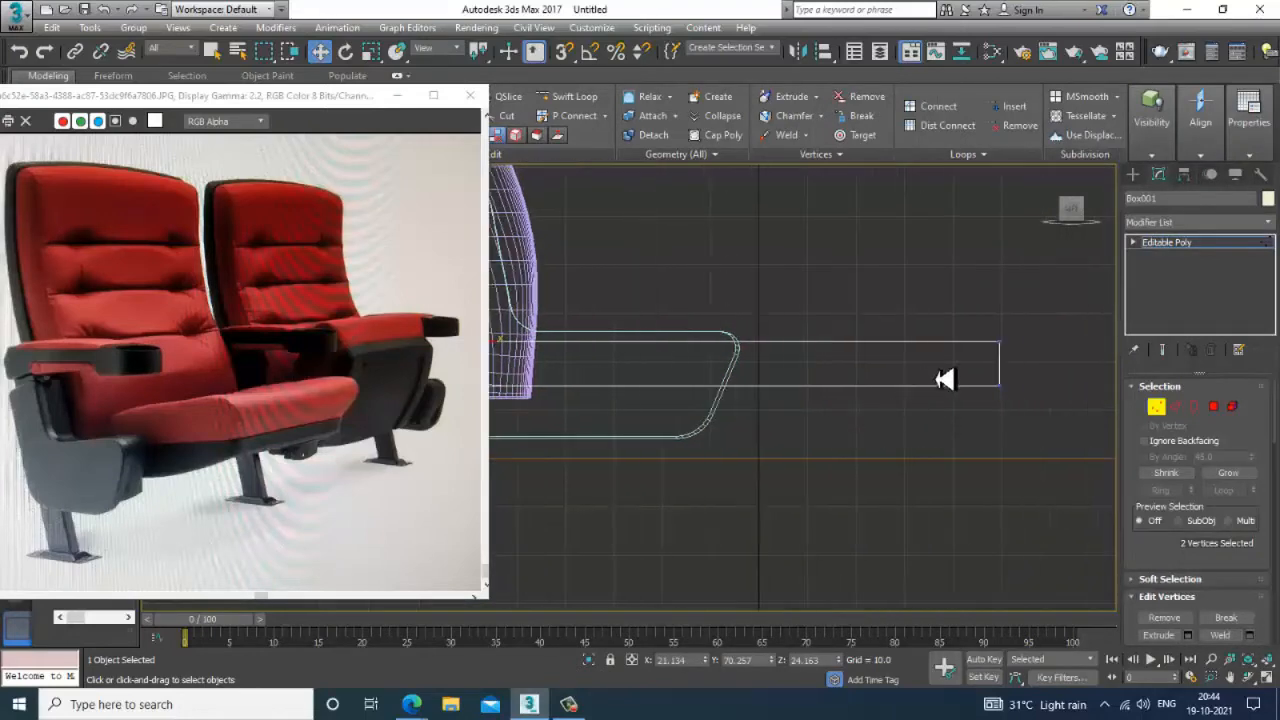
left_click(998, 384)
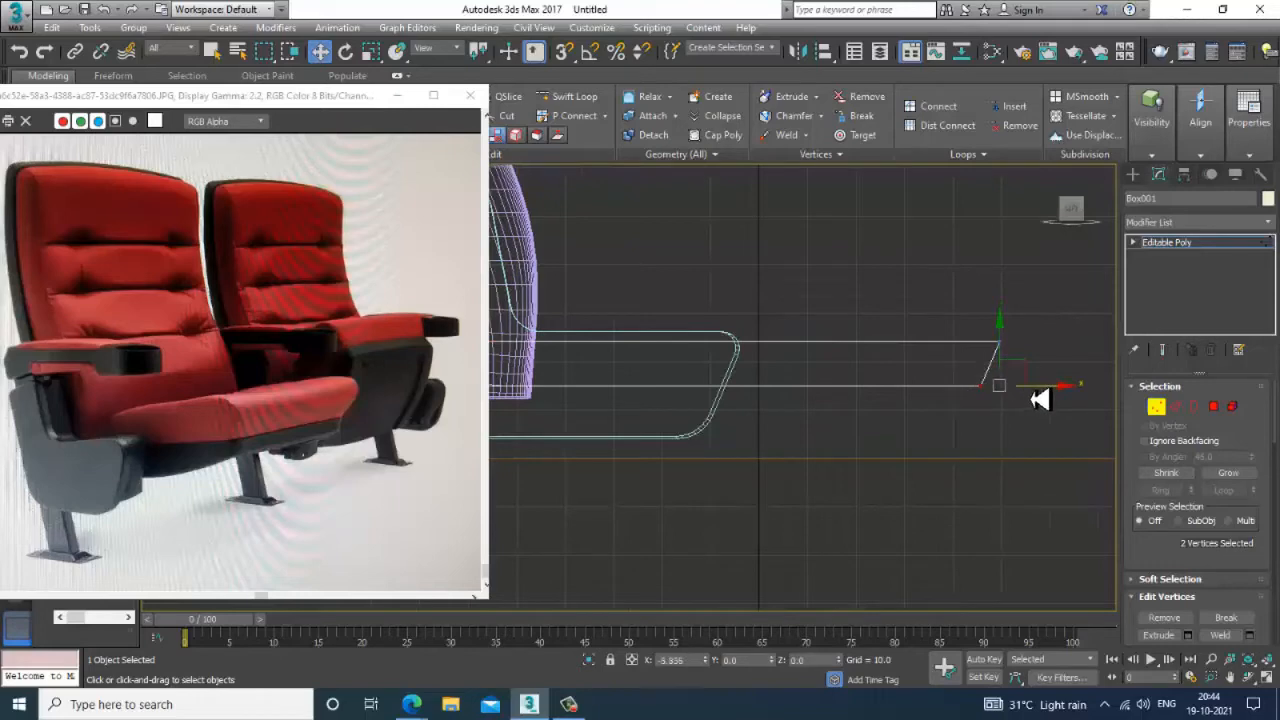
left_click_drag(1044, 398, 1043, 398)
middle_click_drag(797, 444, 861, 454)
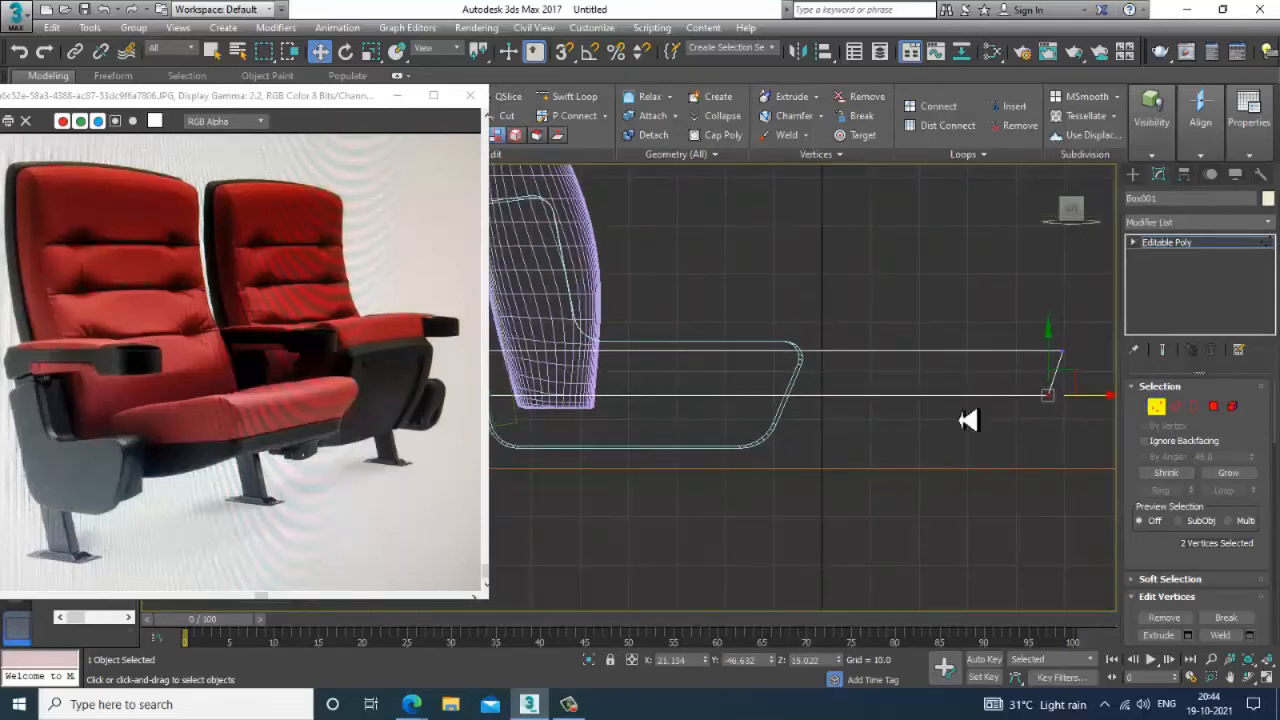
middle_click_drag(799, 354, 832, 364)
- Insert a slanted edge loop across the seat box near its front end with Swift Loop
left_click(582, 96)
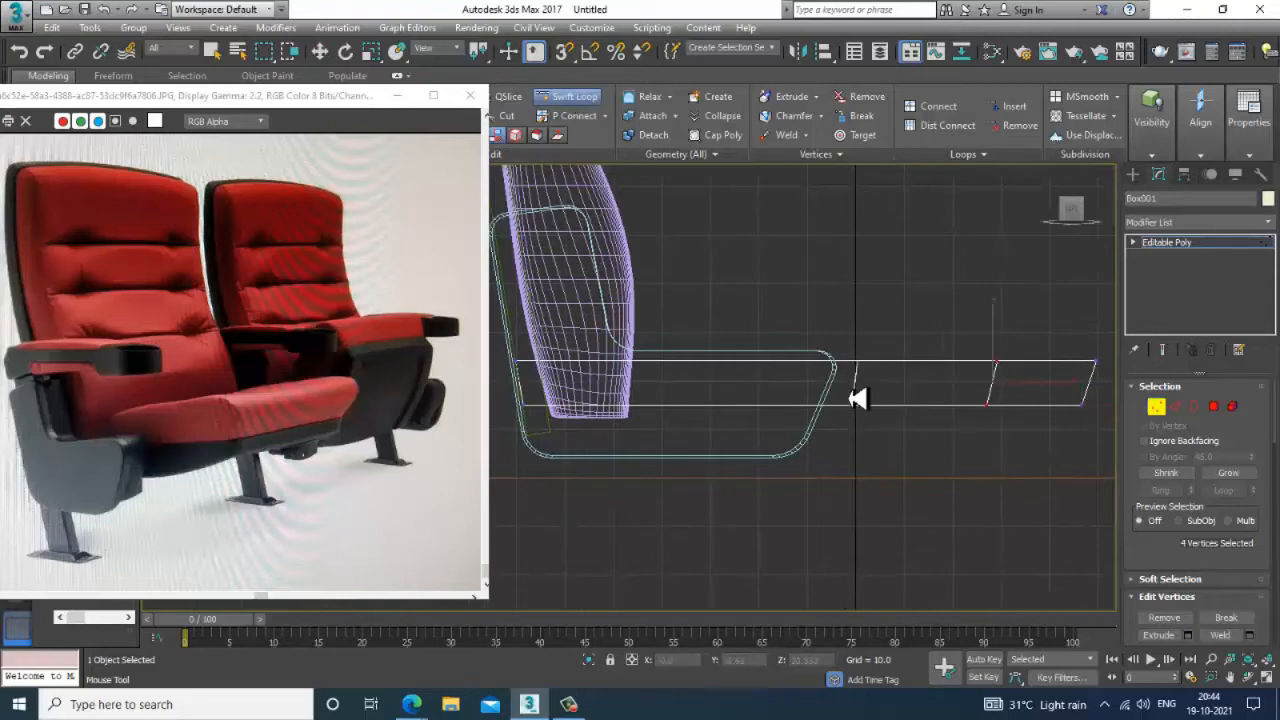
right_click(586, 393)
middle_click_drag(814, 423, 837, 399)
key("1")
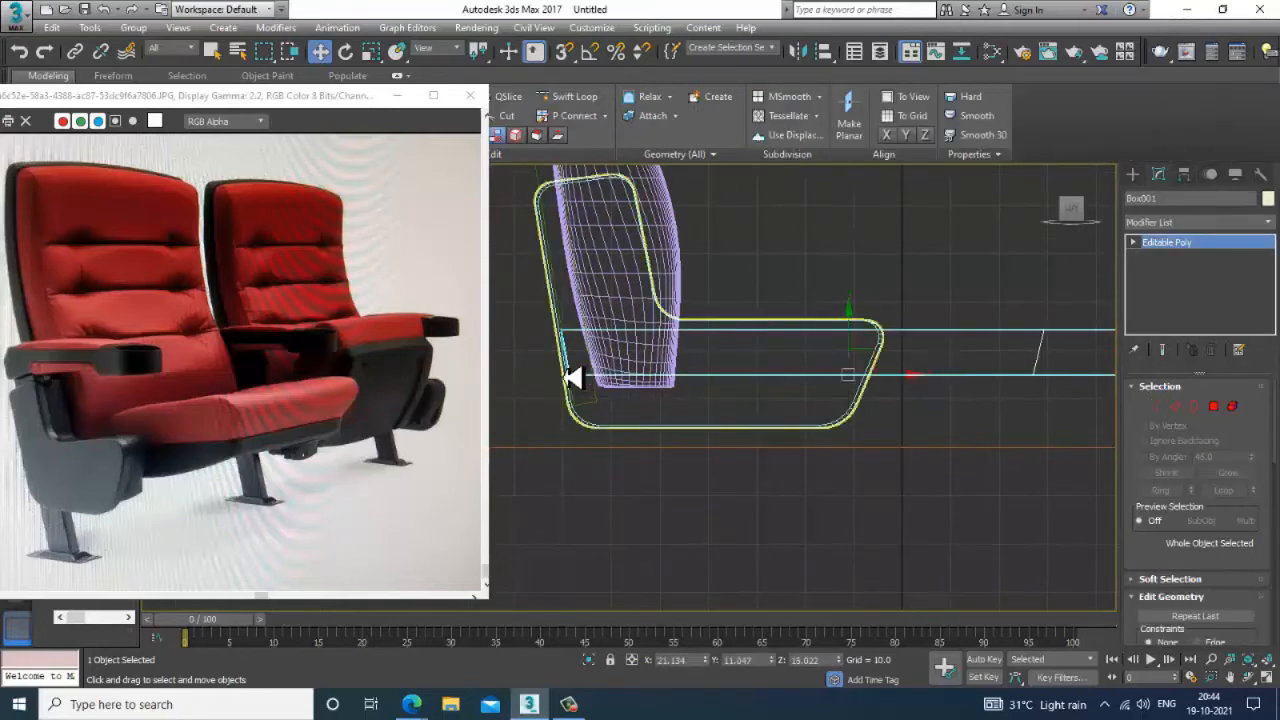
- Lower the bottom vertices of the rear end and new loop to about Z 10.2, and raise the front bottom vertices to about Z 17.7
key("1")
left_click_drag(537, 354, 1072, 420)
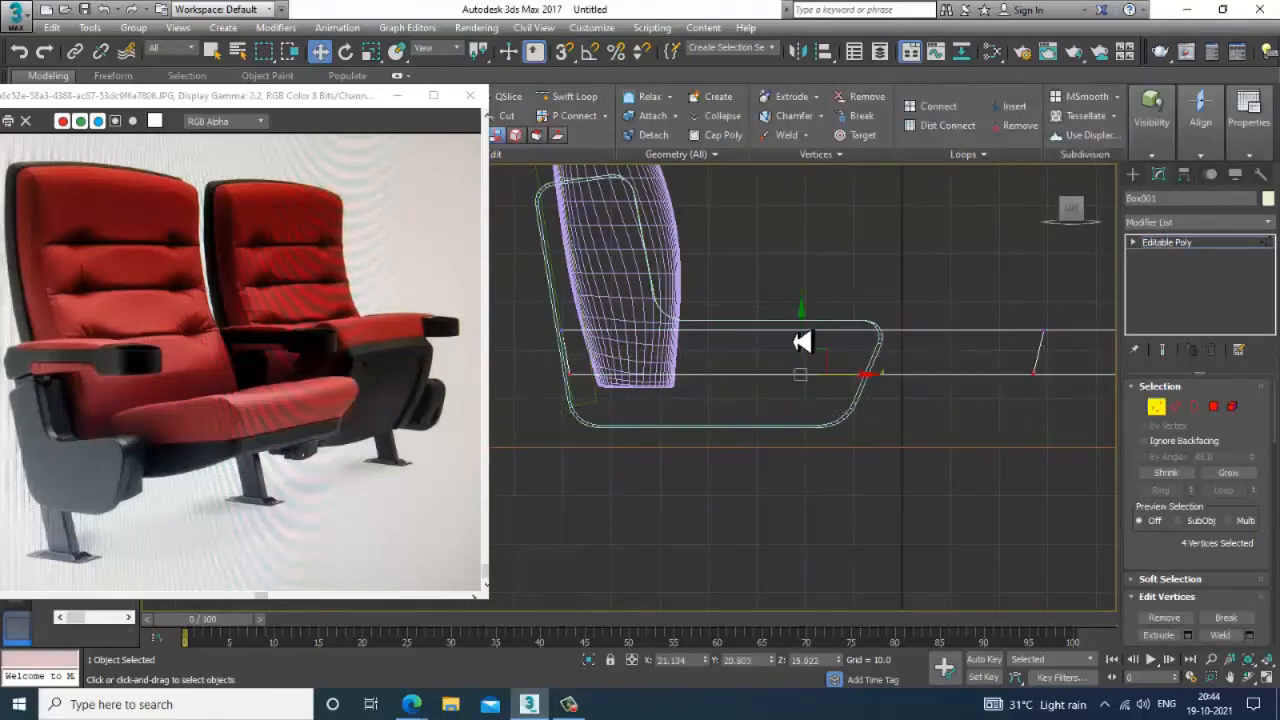
left_click_drag(802, 342, 822, 367)
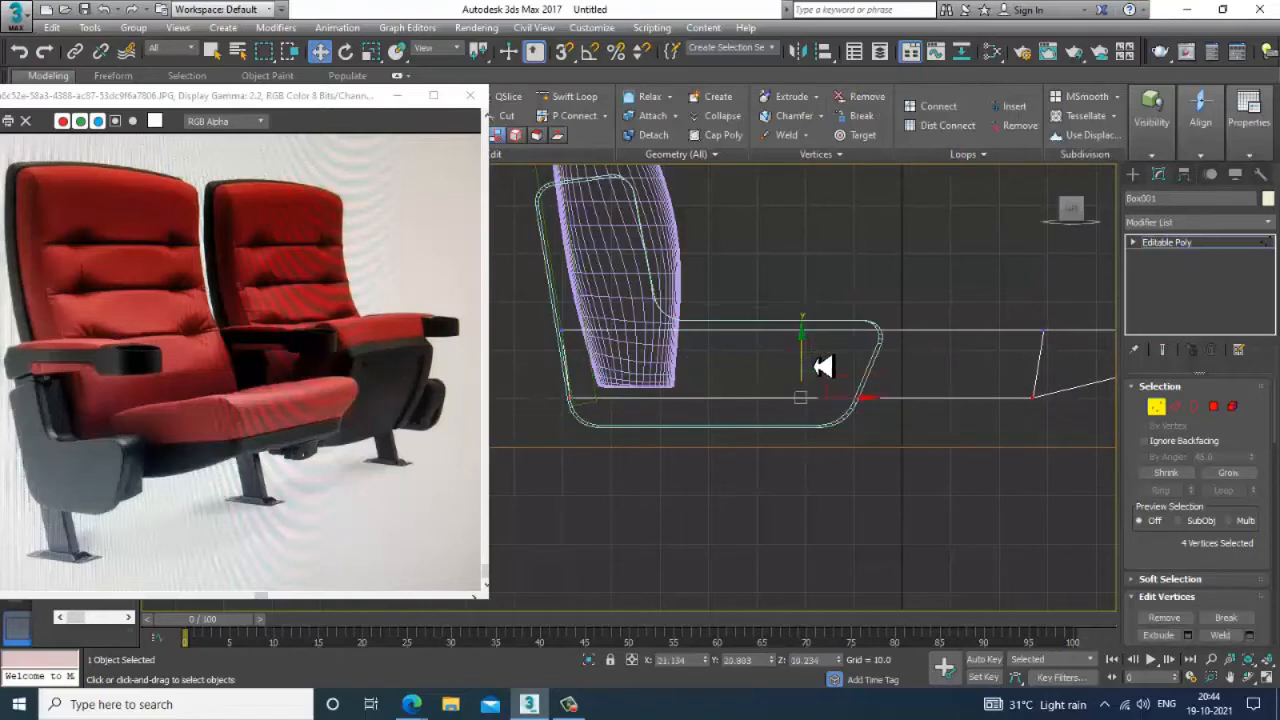
middle_click_drag(1024, 365, 966, 388)
left_click_drag(971, 405, 957, 351)
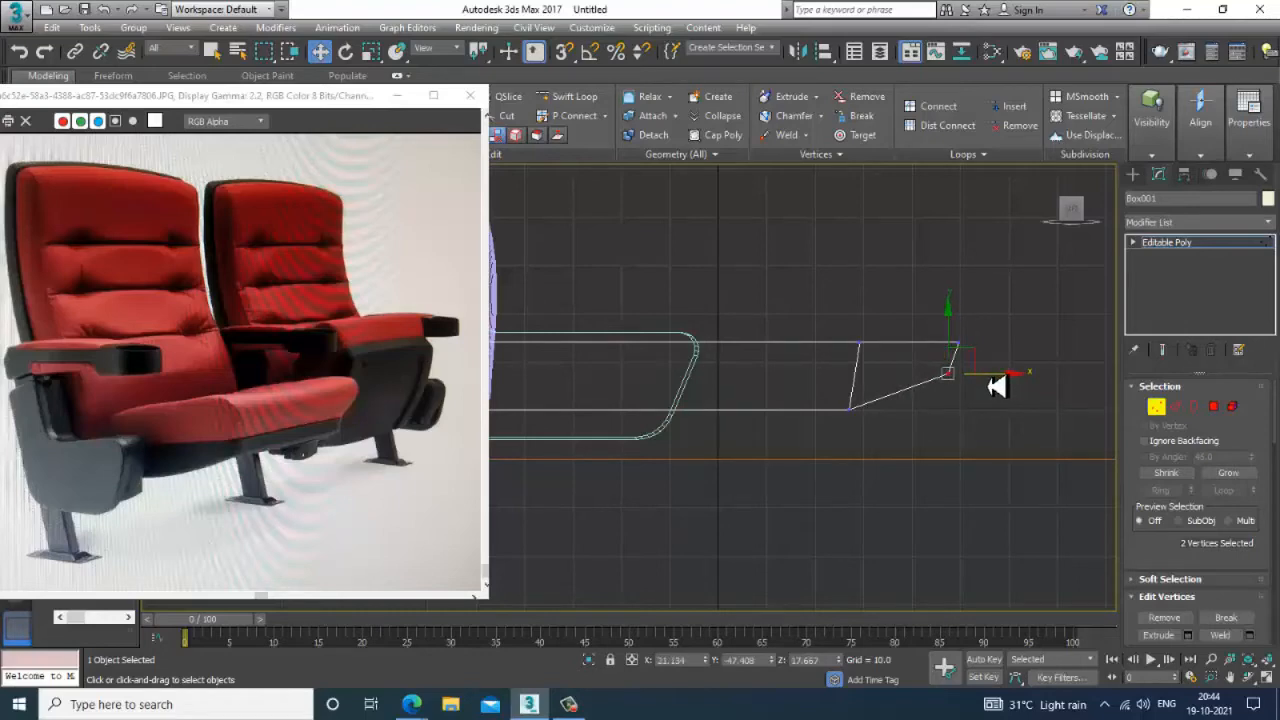
- Enable edge-level editing on the seat box in the perspective view
key("alt+w")
middle_click_drag(1036, 494, 700, 458, "alt")
key("alt+w")
left_click(1197, 245)
left_click(1176, 407)
middle_click_drag(777, 490, 806, 531, "alt")
- Save the scene as chair 1 in the October 2021 folder on Local Disk (D:)
key("ctrl+s")
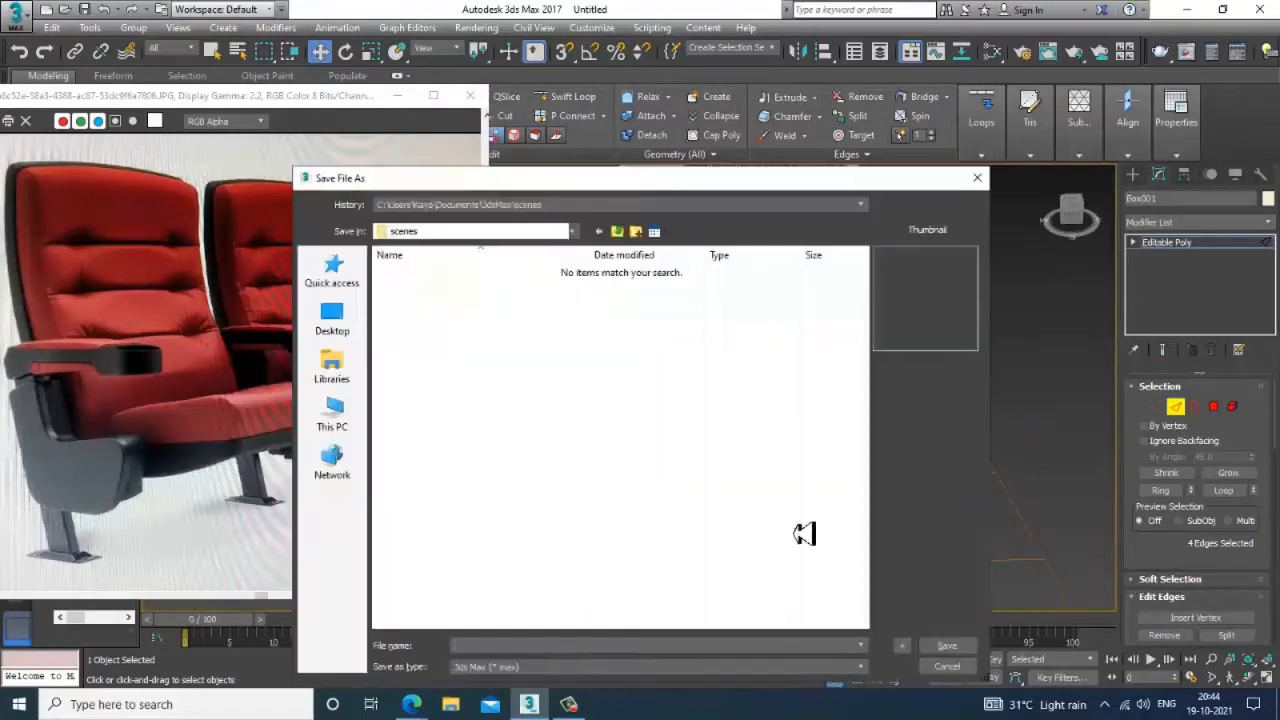
left_click(332, 416)
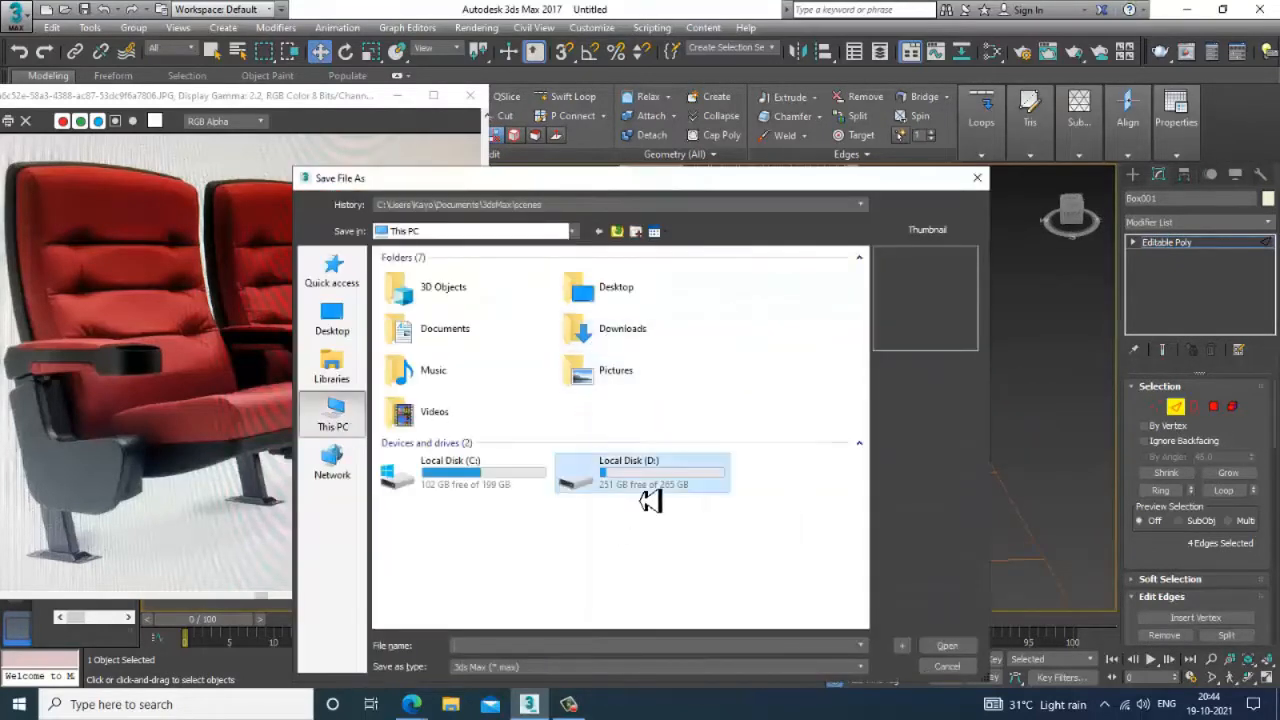
double_click(648, 500)
double_click(440, 272)
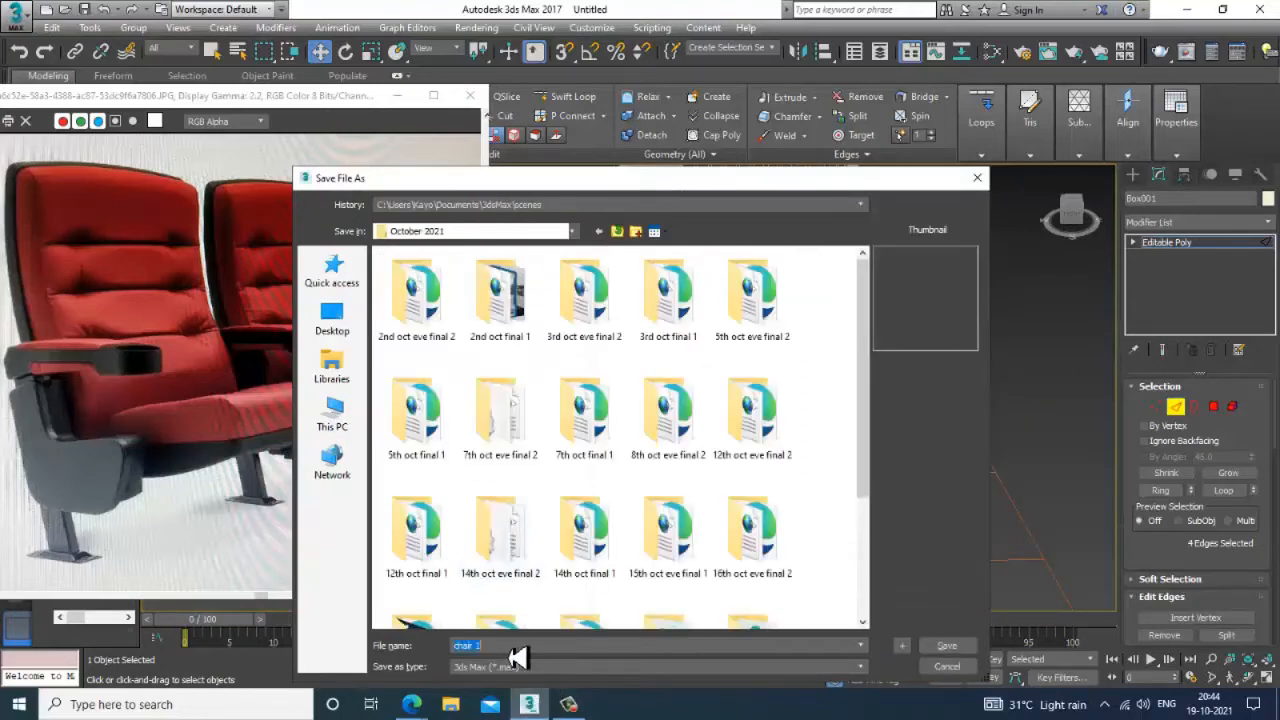
key("Return")
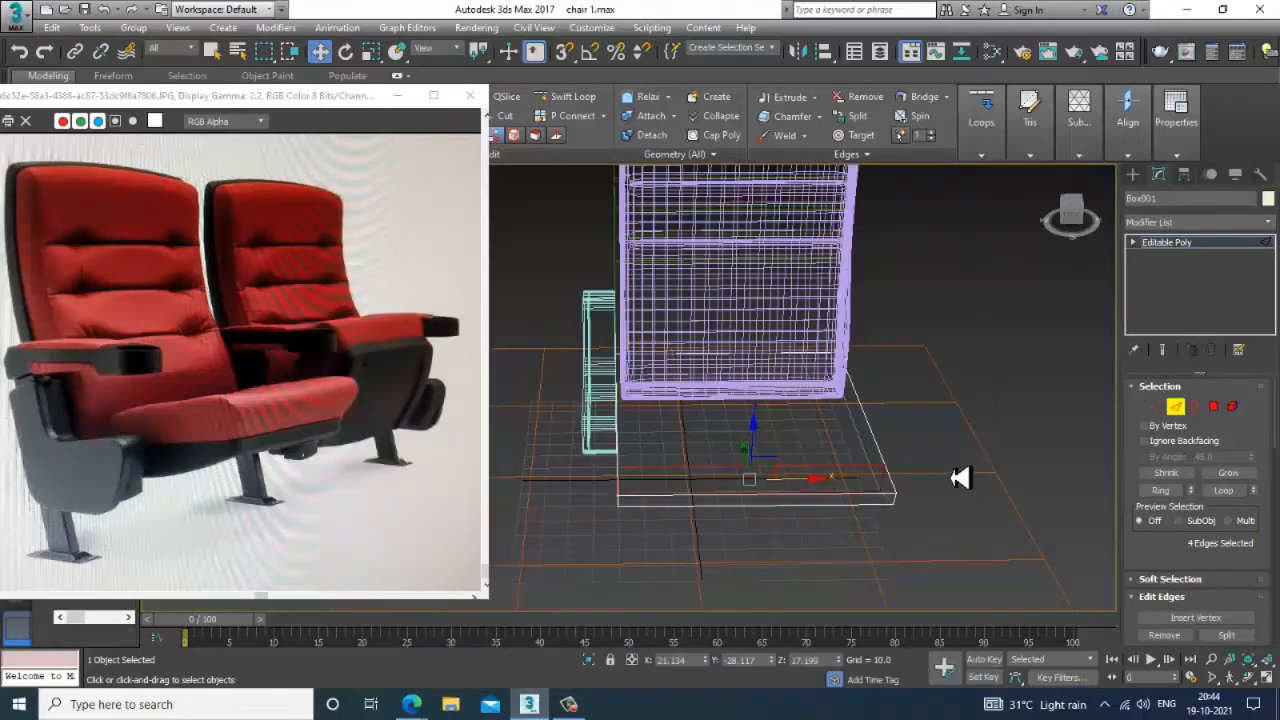
- Select the six edges running across the seat box's width and connect them with five segments
middle_click_drag(691, 469, 706, 455, "alt")
key("F3")
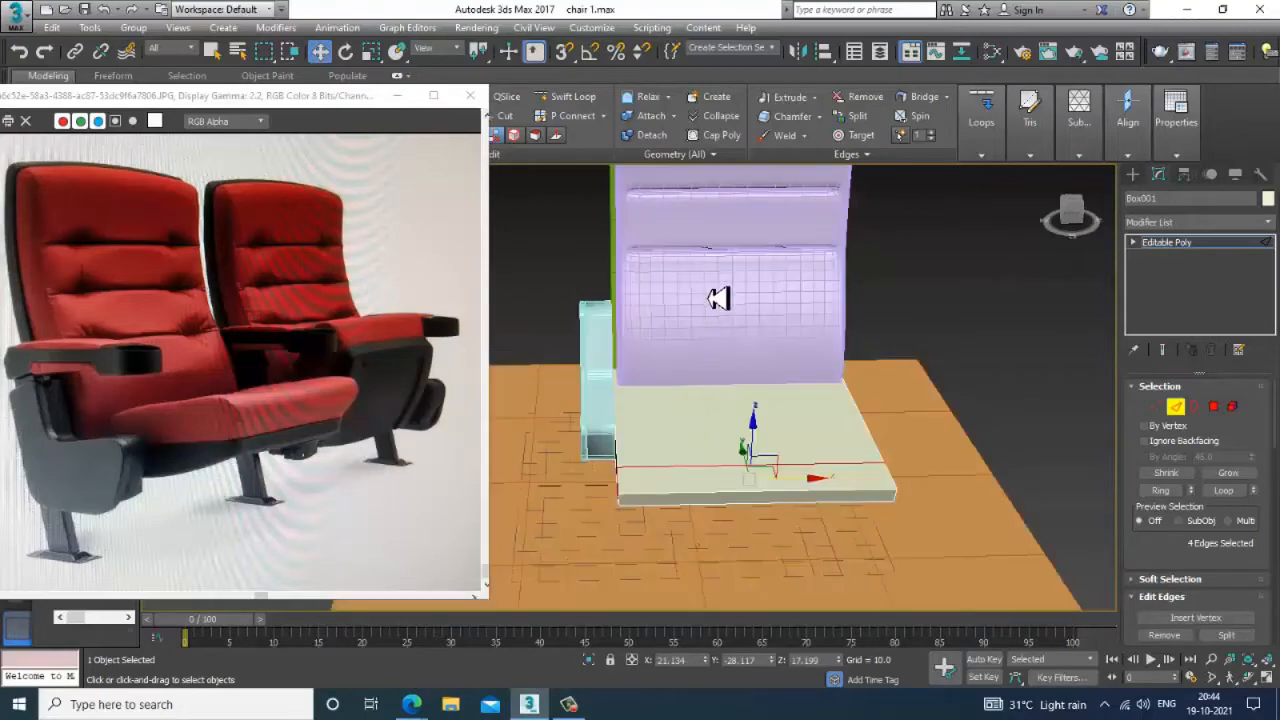
key("F3")
left_click_drag(704, 308, 735, 574)
middle_click_drag(737, 577, 778, 519, "alt")
left_click_drag(1226, 554, 1219, 528)
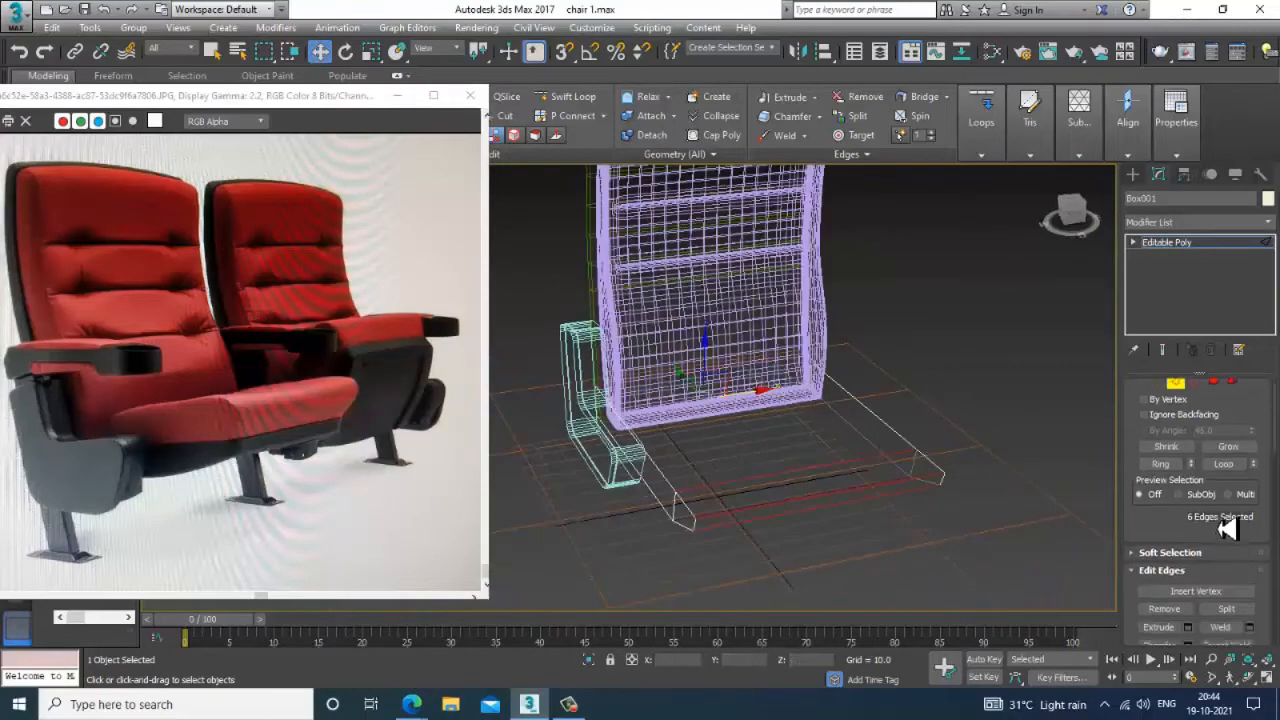
scroll(1262, 610, "down", 2)
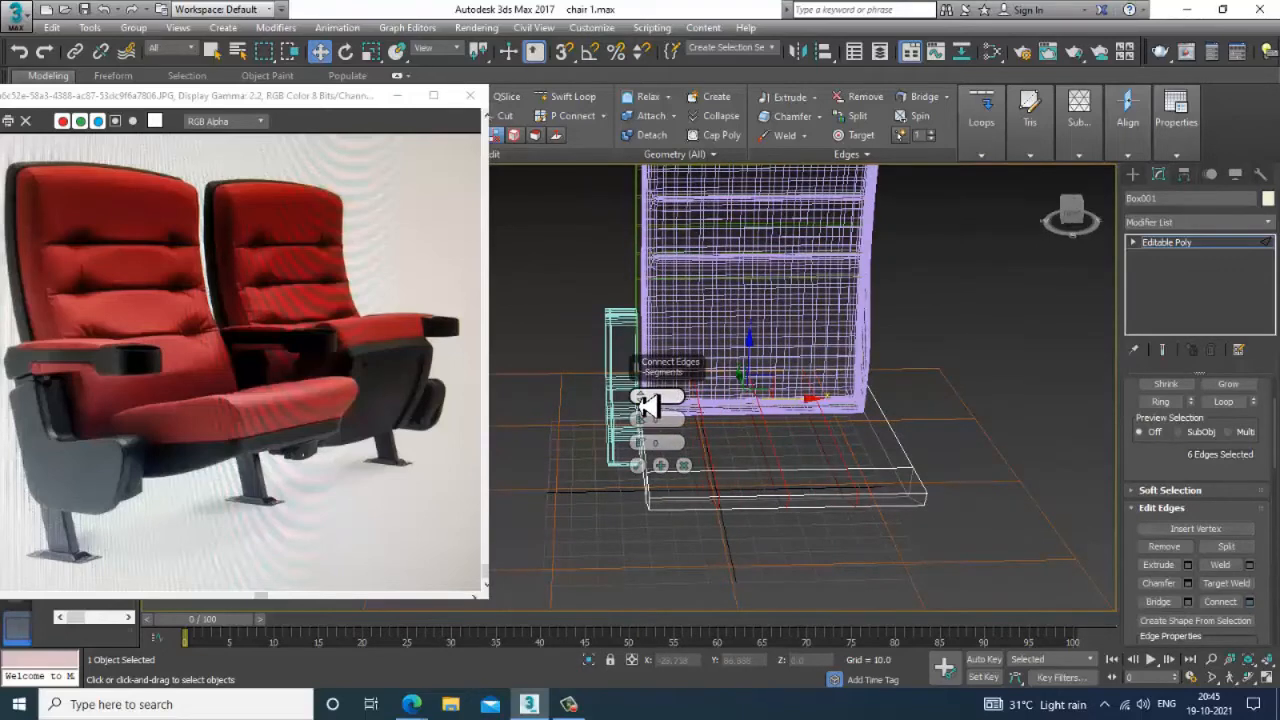
left_click(637, 465)
mouse_move(803, 423)
middle_mouse_down("alt")
mouse_move(849, 420)
mouse_move(800, 449)
mouse_move(814, 449)
mouse_move(833, 518)
mouse_move(877, 491)
middle_mouse_up("alt")
- Chamfer the seat box's lower front edges by about 3.45 with two segments
key("F3")
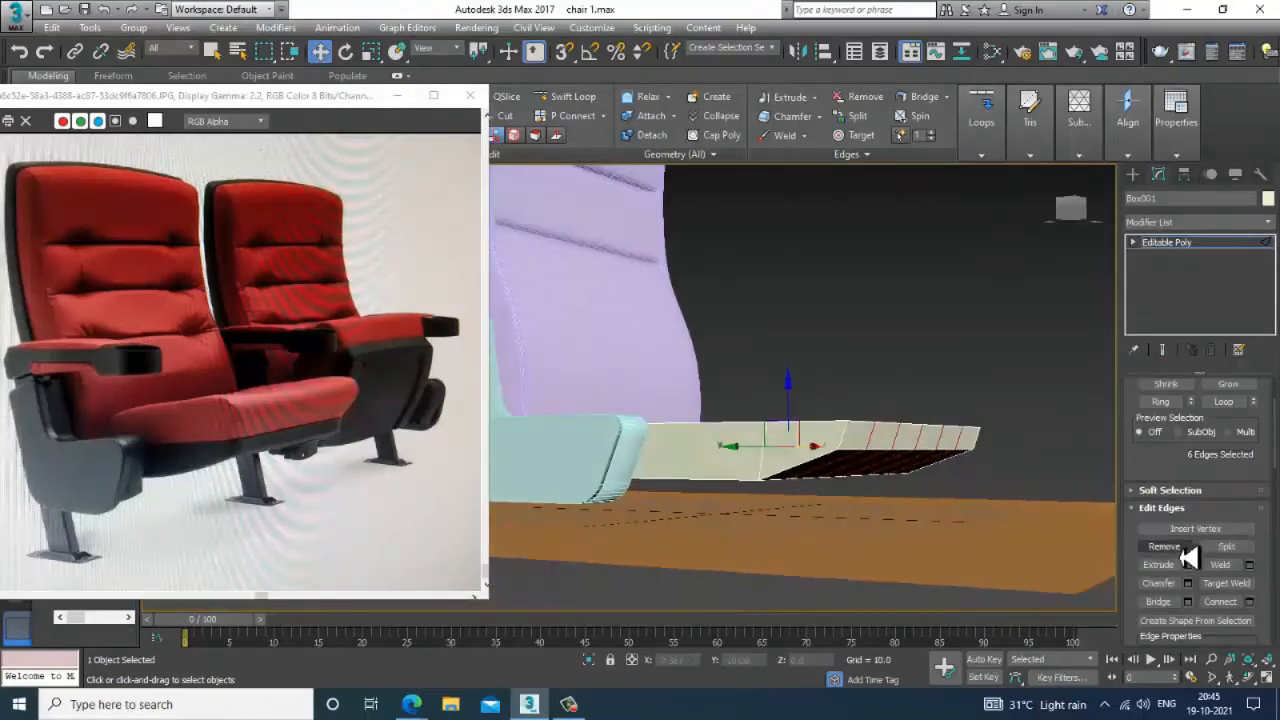
key("2")
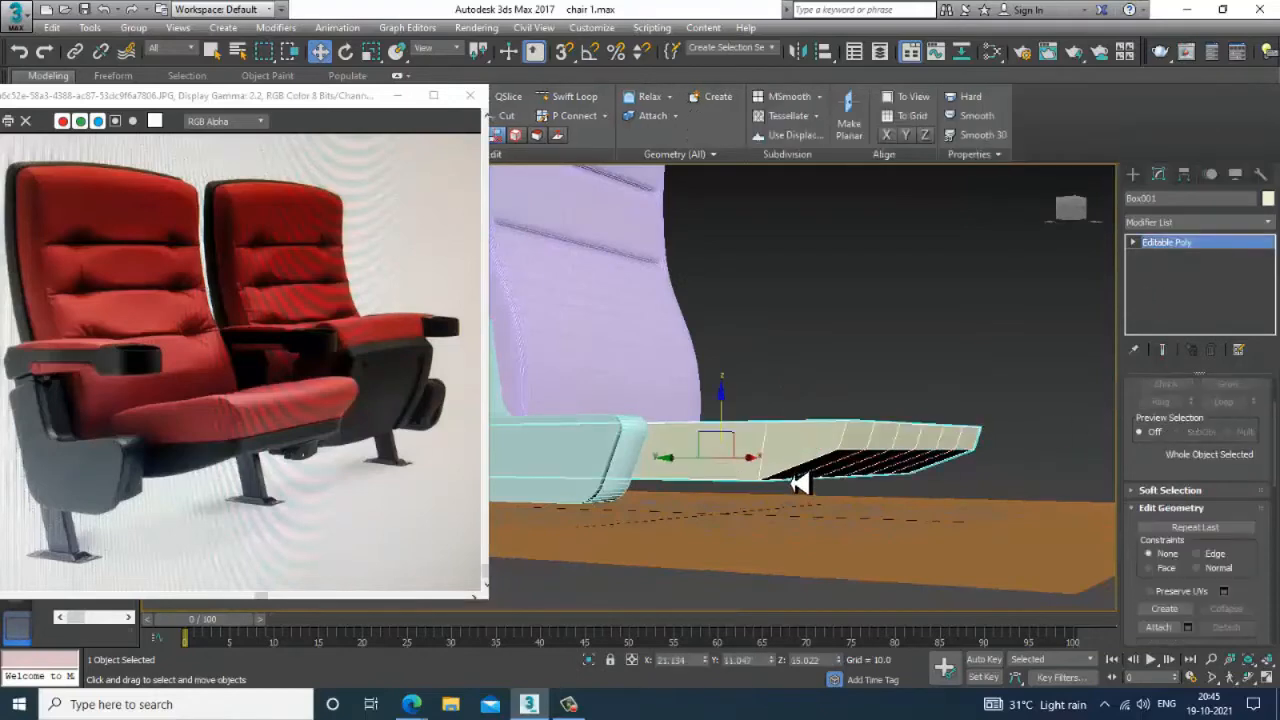
key("2")
middle_click_drag(857, 477, 855, 436, "alt")
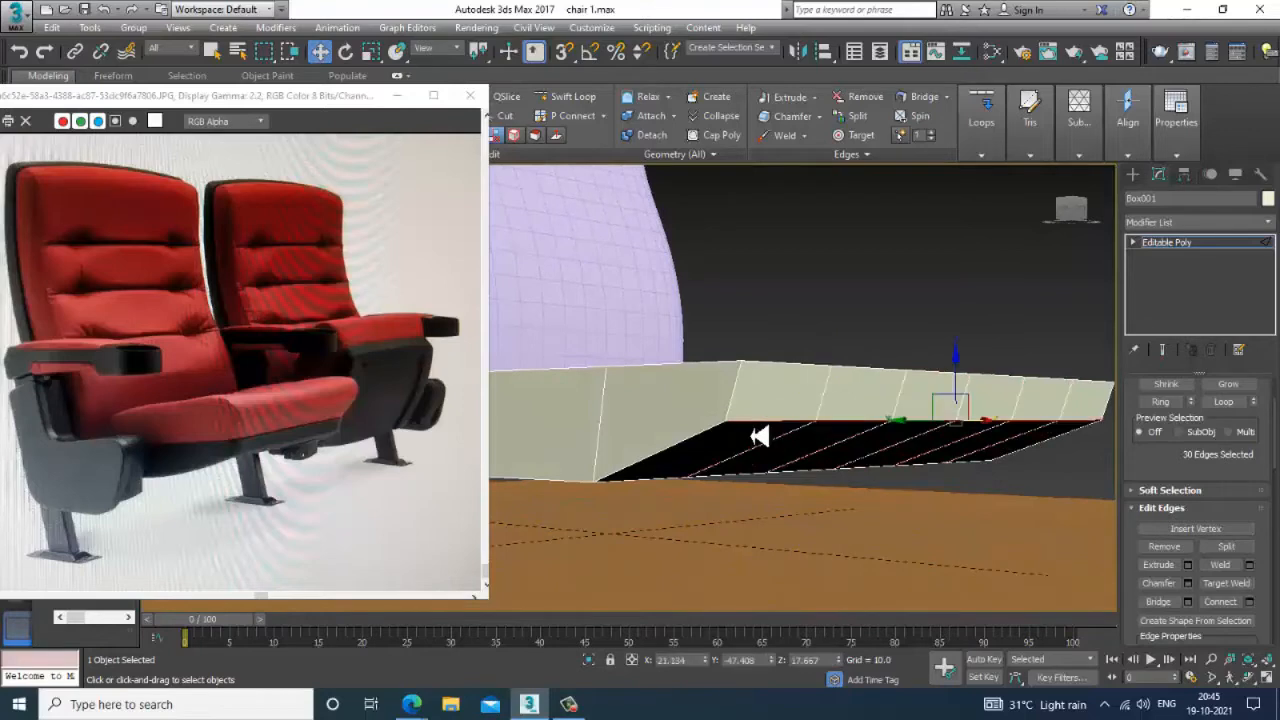
left_click(1188, 583)
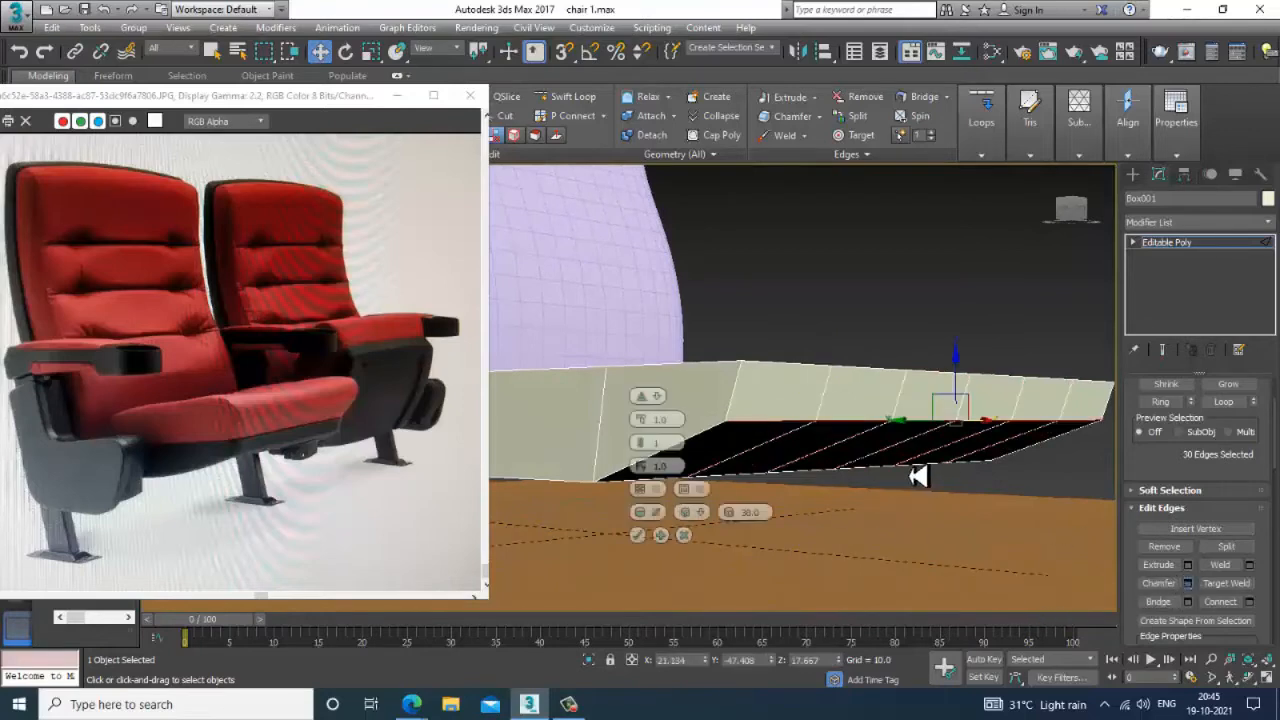
middle_click_drag(914, 474, 788, 458, "alt")
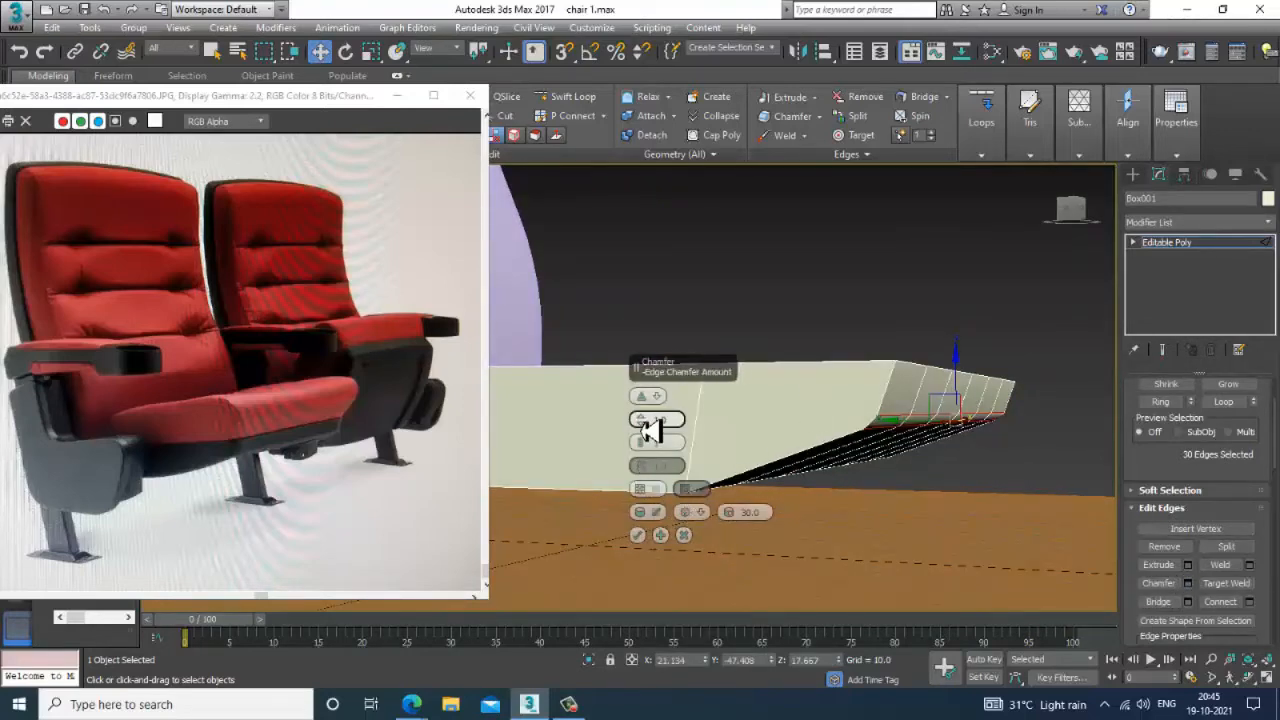
mouse_move(654, 429)
left_mouse_down()
mouse_move(651, 408)
mouse_move(663, 451)
left_mouse_up()
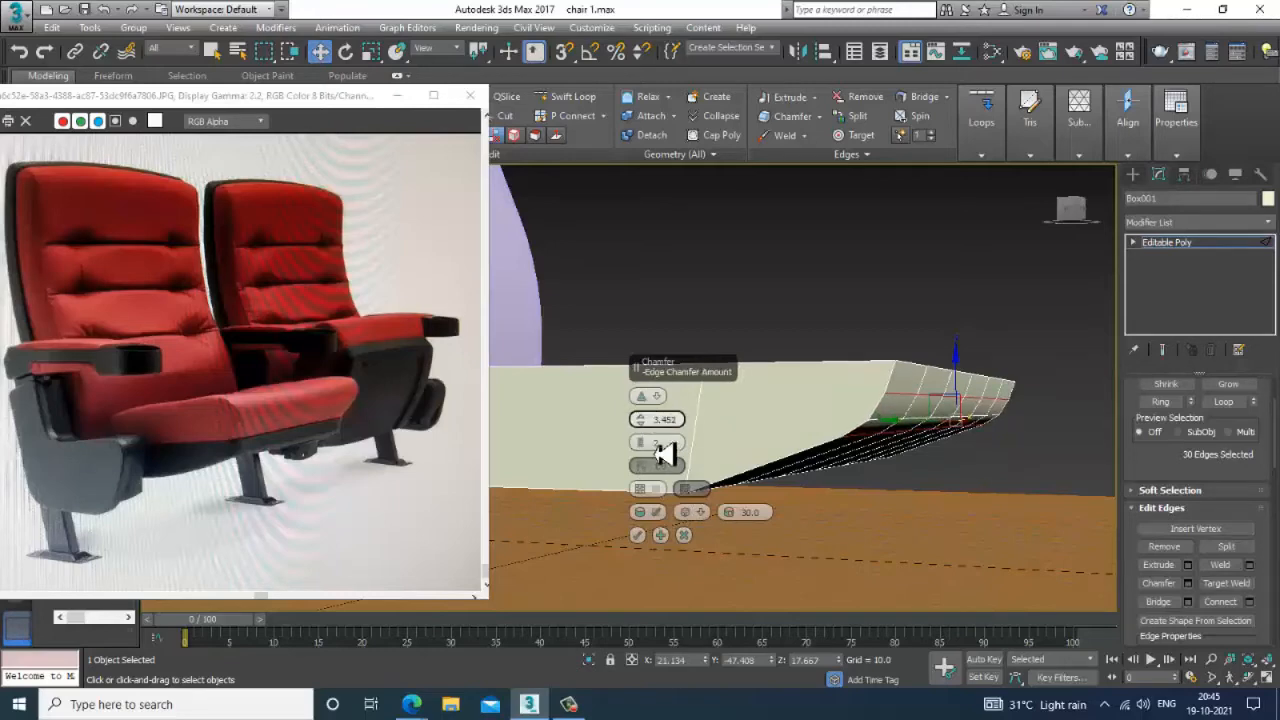
left_click(640, 537)
- Chamfer the outline edges of the seat box's side face by about 1, including its front curve, and exit edge-level editing
middle_click_drag(784, 480, 702, 497, "alt")
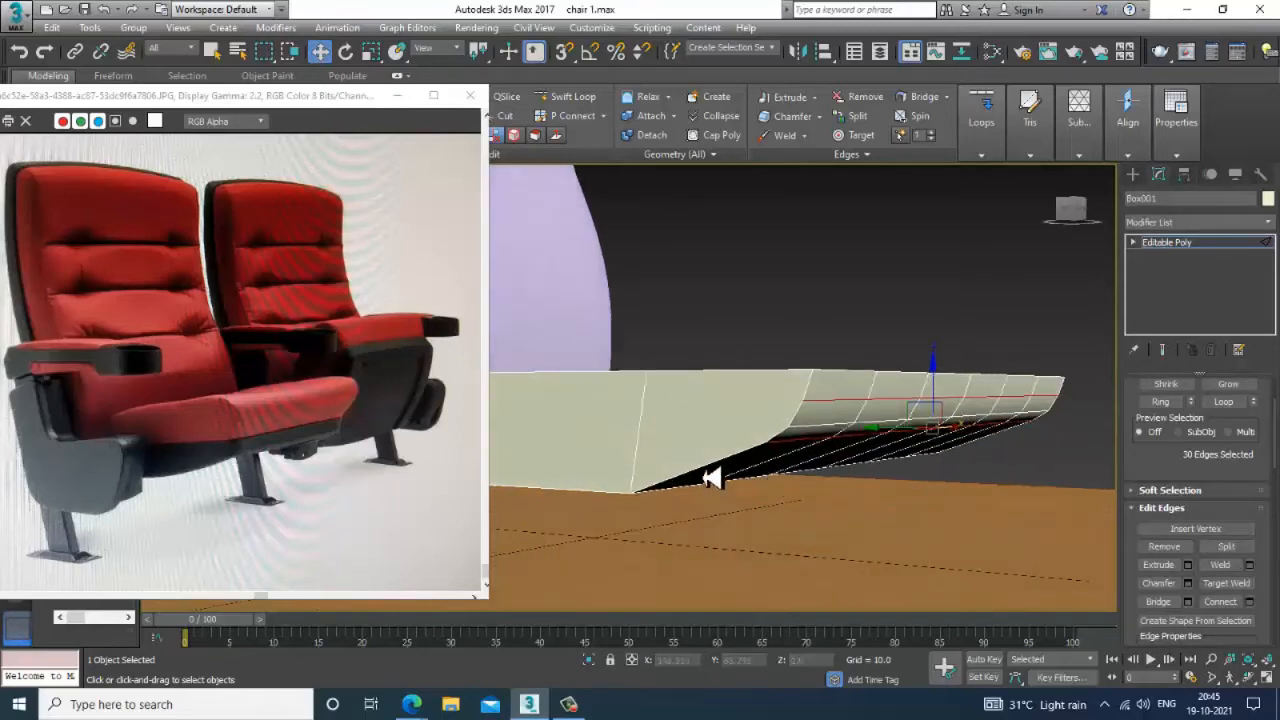
left_click(712, 478)
left_click(785, 443, "ctrl")
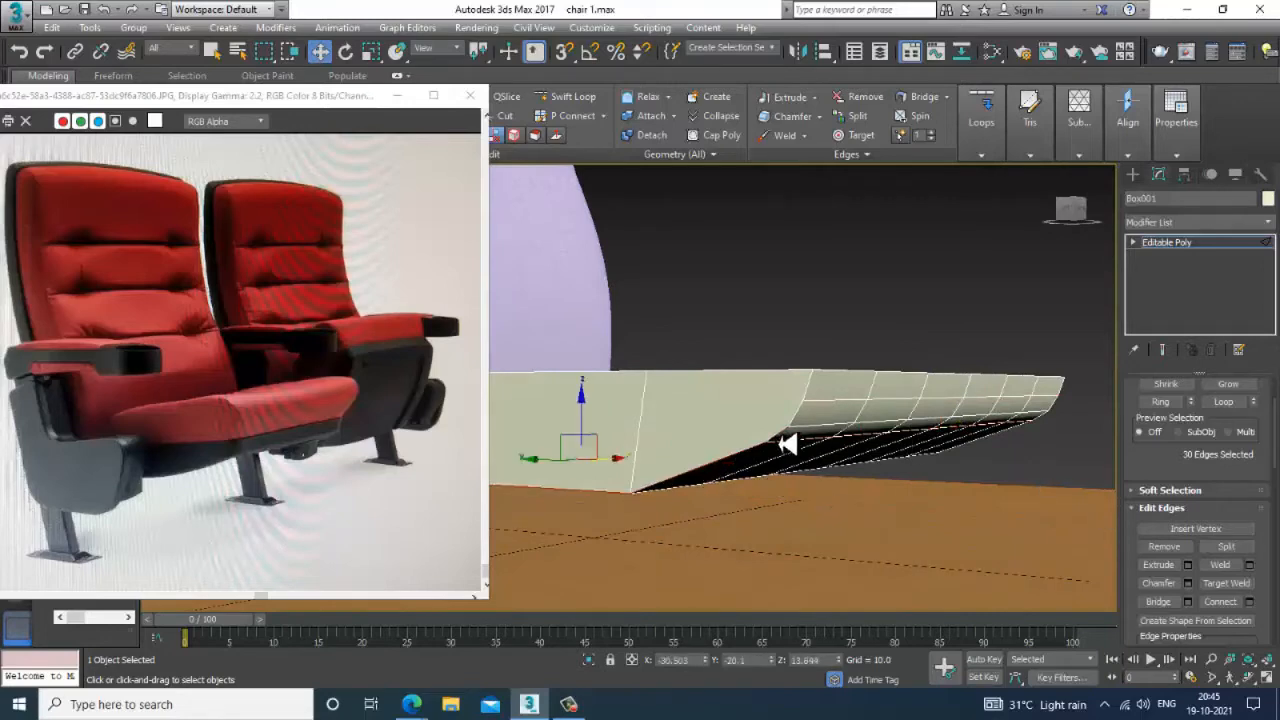
left_click(807, 428, "ctrl")
left_click(818, 399, "ctrl")
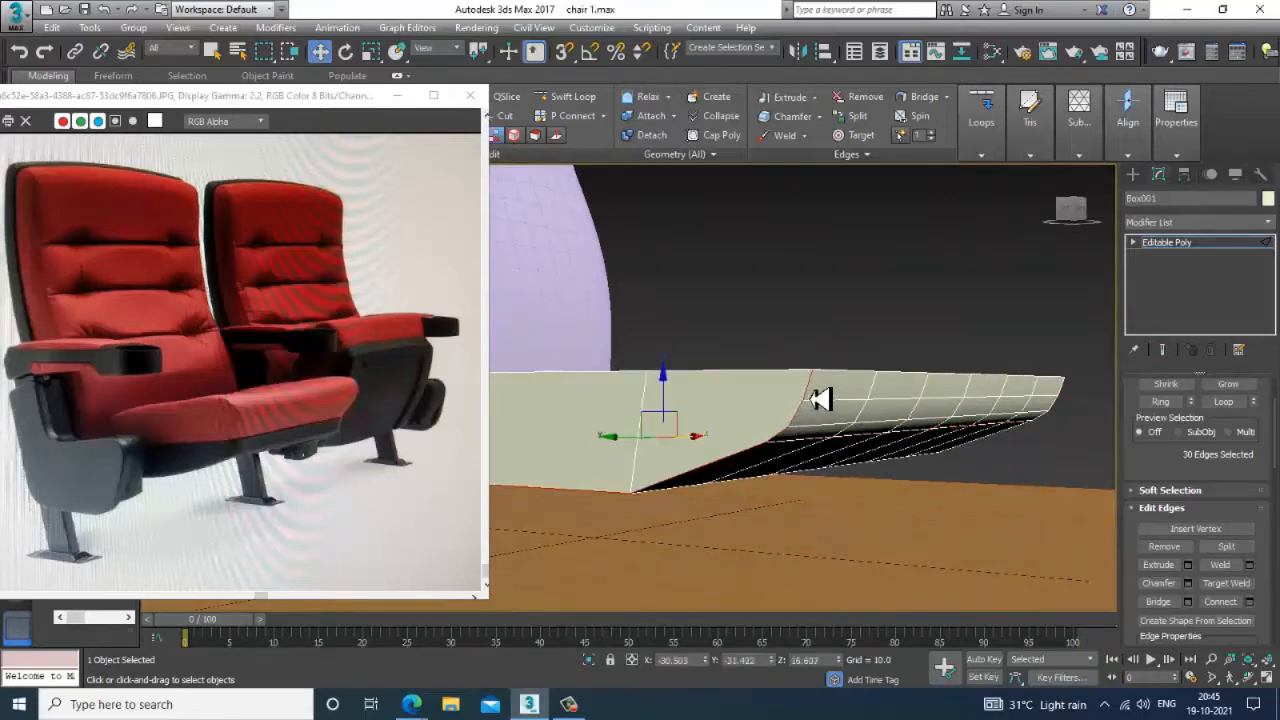
mouse_move(848, 428)
middle_mouse_down("alt")
mouse_move(946, 383)
mouse_move(894, 394)
mouse_move(906, 417)
mouse_move(797, 437)
mouse_move(847, 450)
middle_mouse_up("alt")
key("F3")
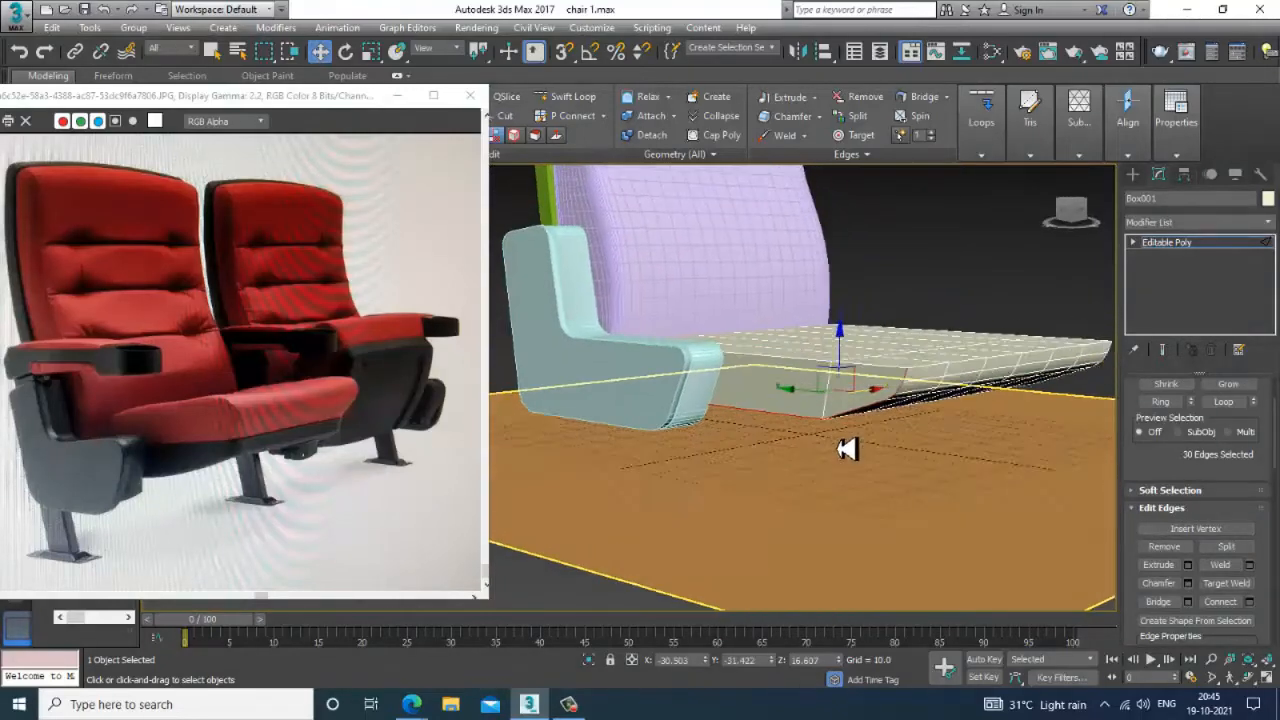
key("z")
left_click(1189, 583)
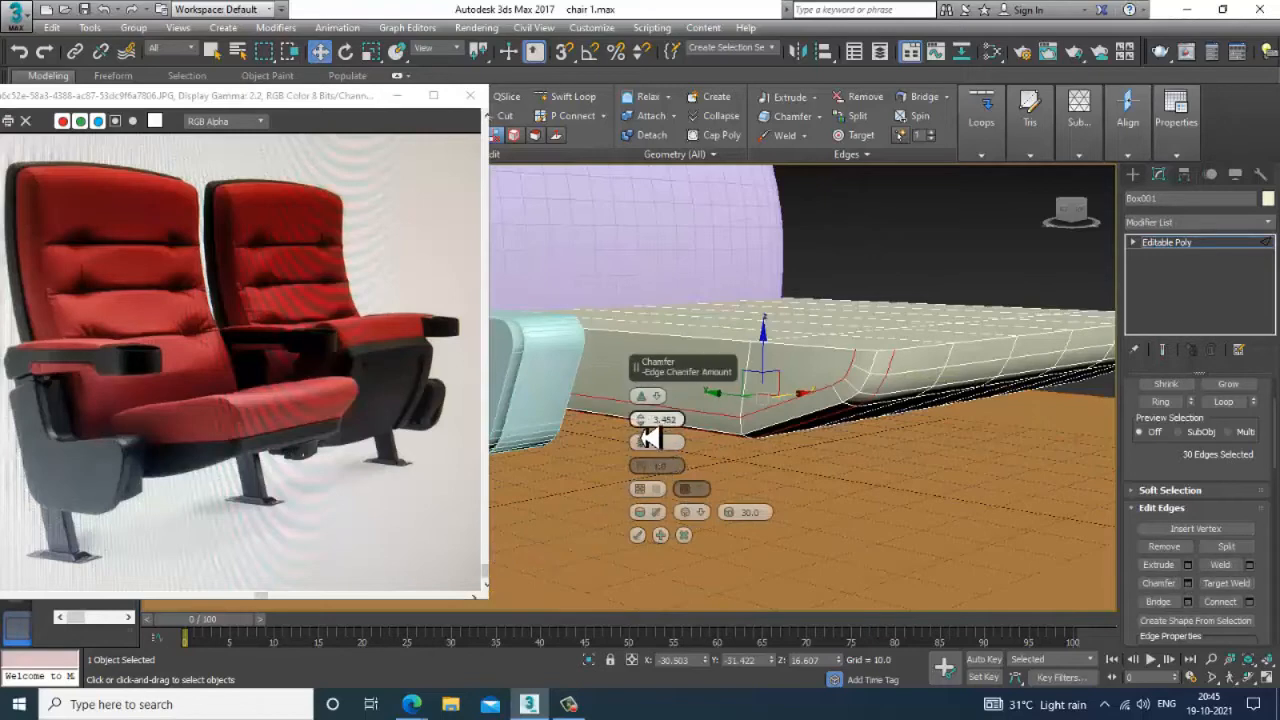
left_click_drag(641, 424, 663, 451)
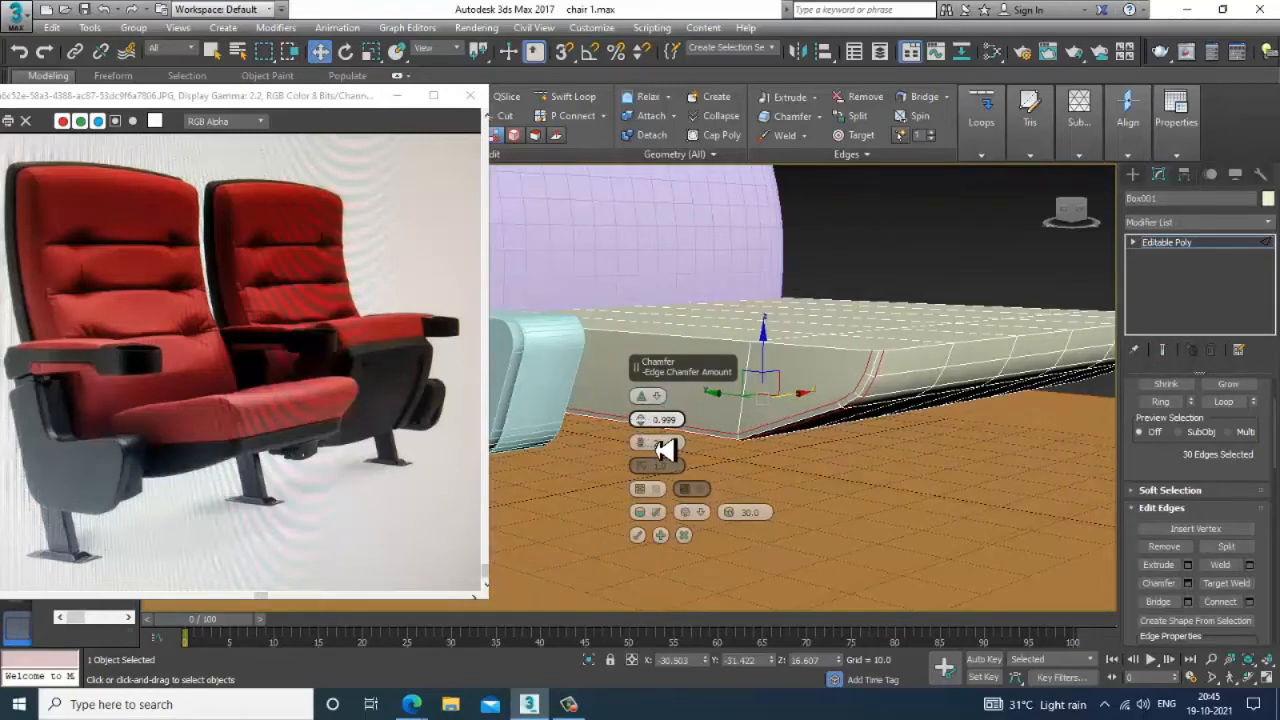
left_click(638, 535)
middle_click_drag(649, 549, 785, 511, "alt")
left_click(1166, 244)
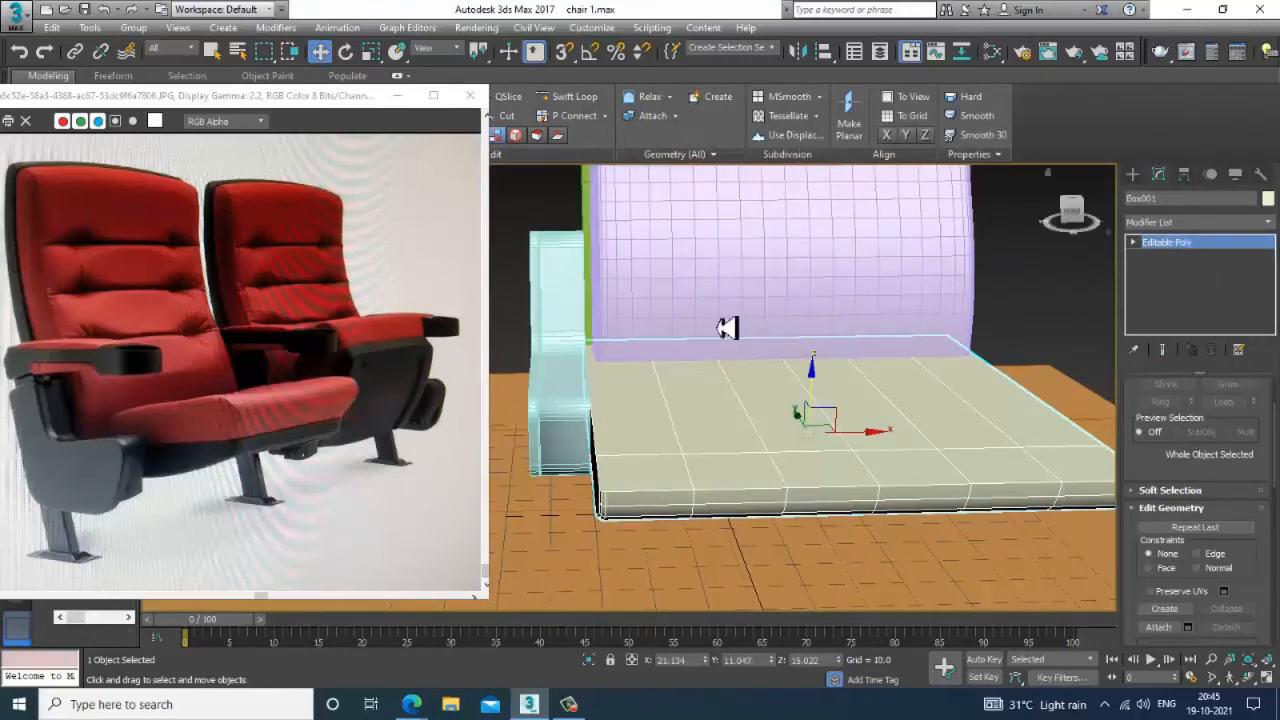
- Create a ChamferBox seat cushion over the seat base in the top view, about 88 long, 100 wide and 12 high with a 5.9 fillet
key("alt+w")
key("alt+w")
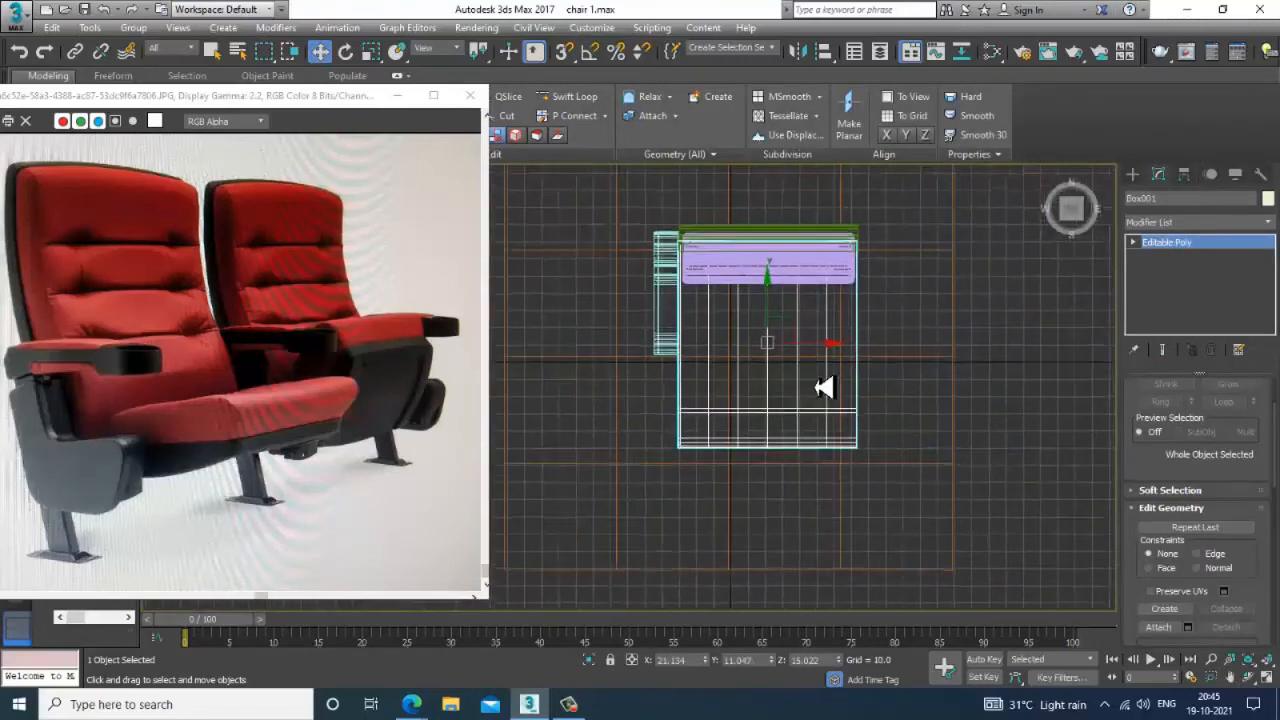
left_click(1133, 174)
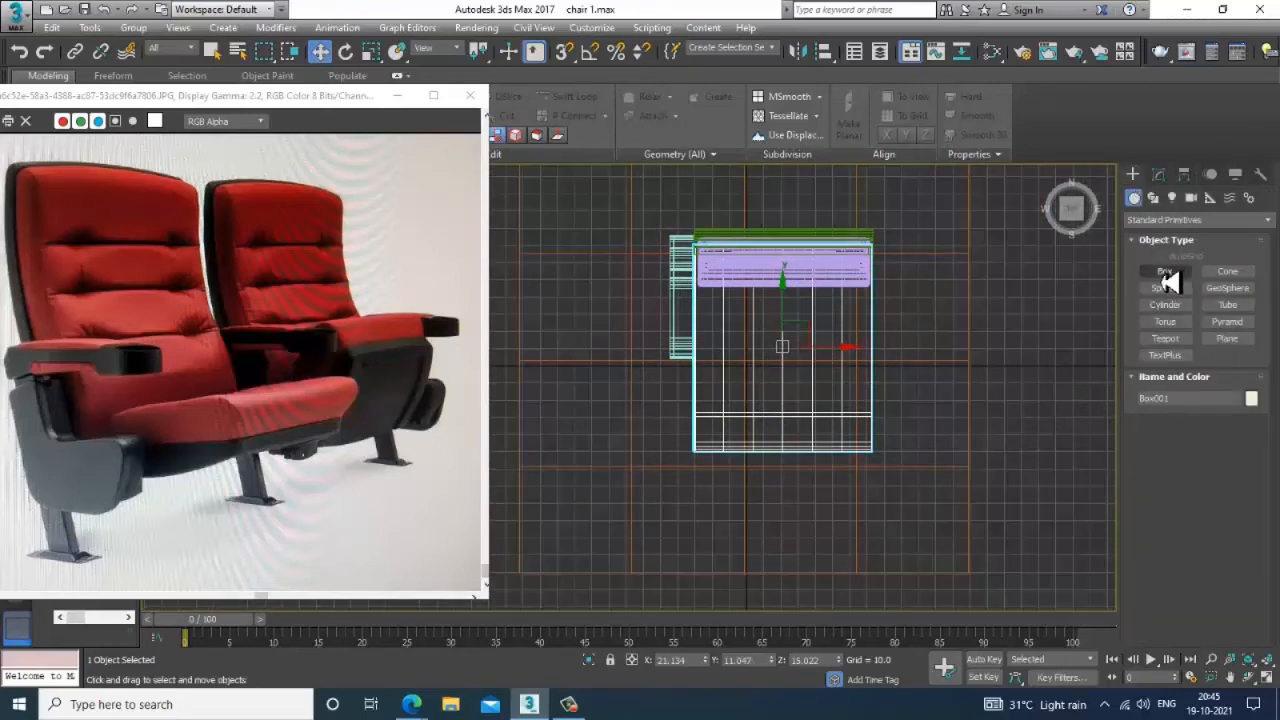
left_click(1175, 219)
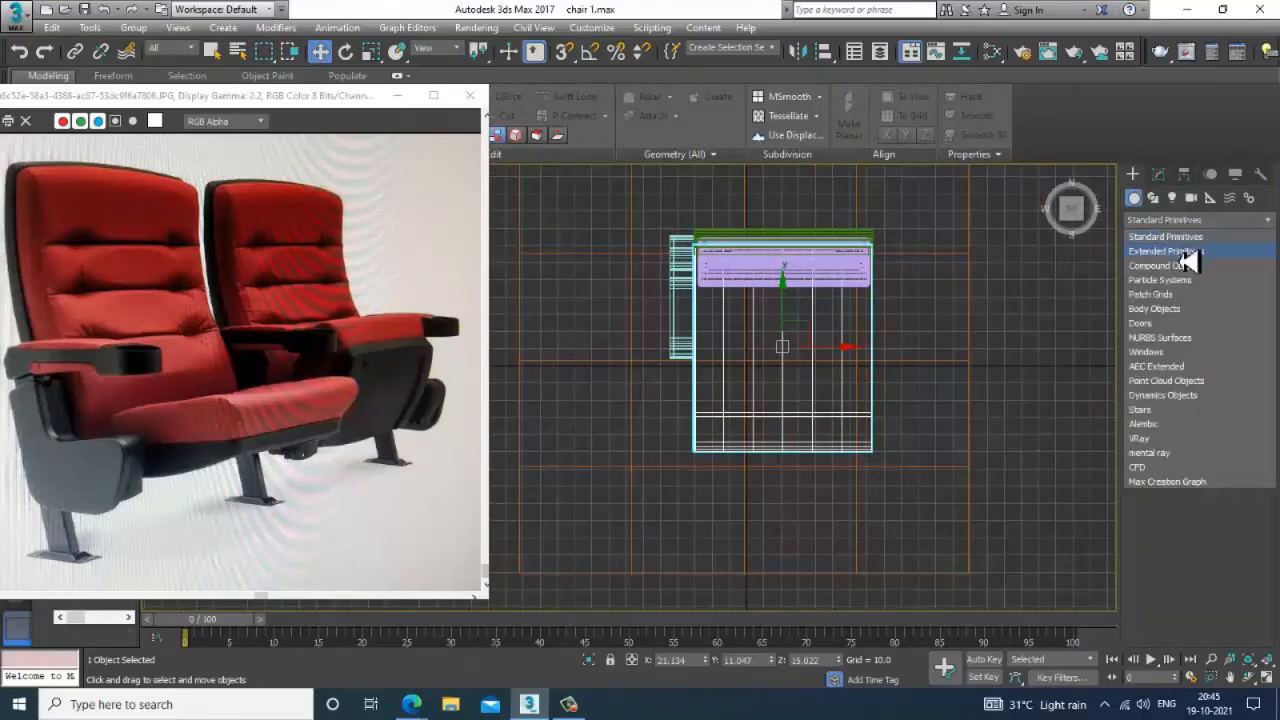
left_click(1188, 255)
left_click(1166, 288)
scroll(808, 343, "up", 3)
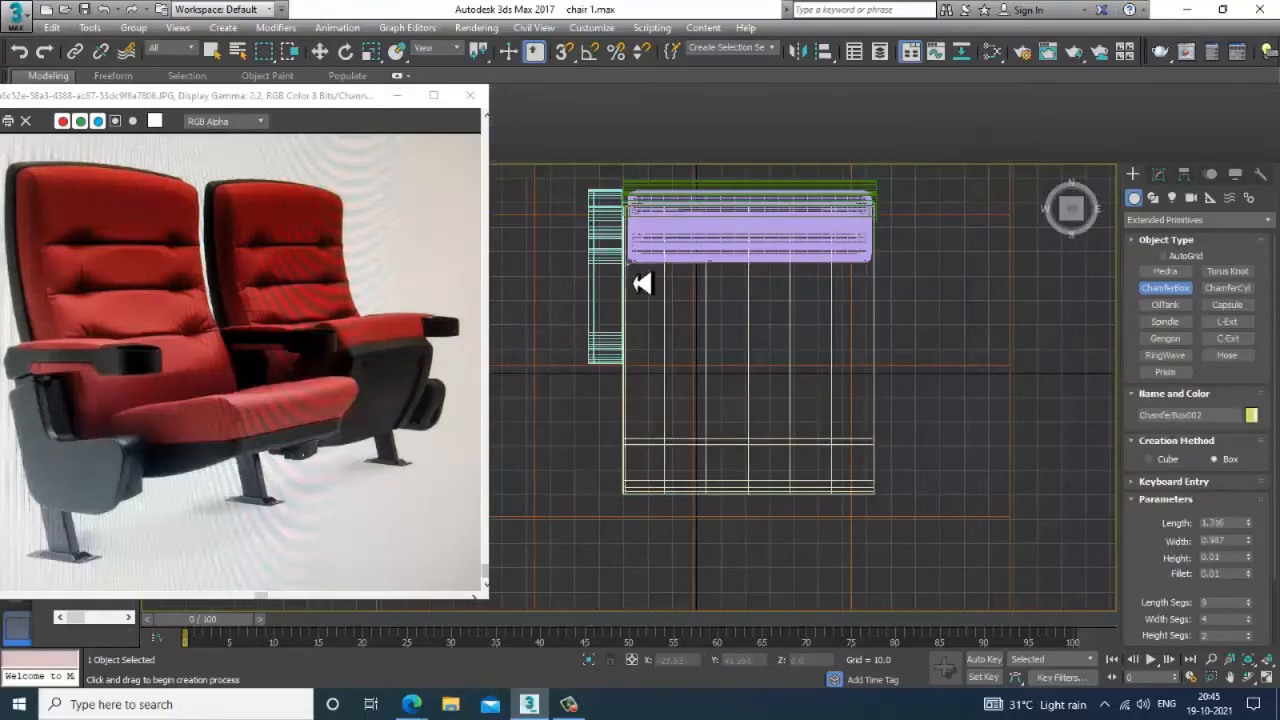
left_click_drag(634, 272, 880, 490)
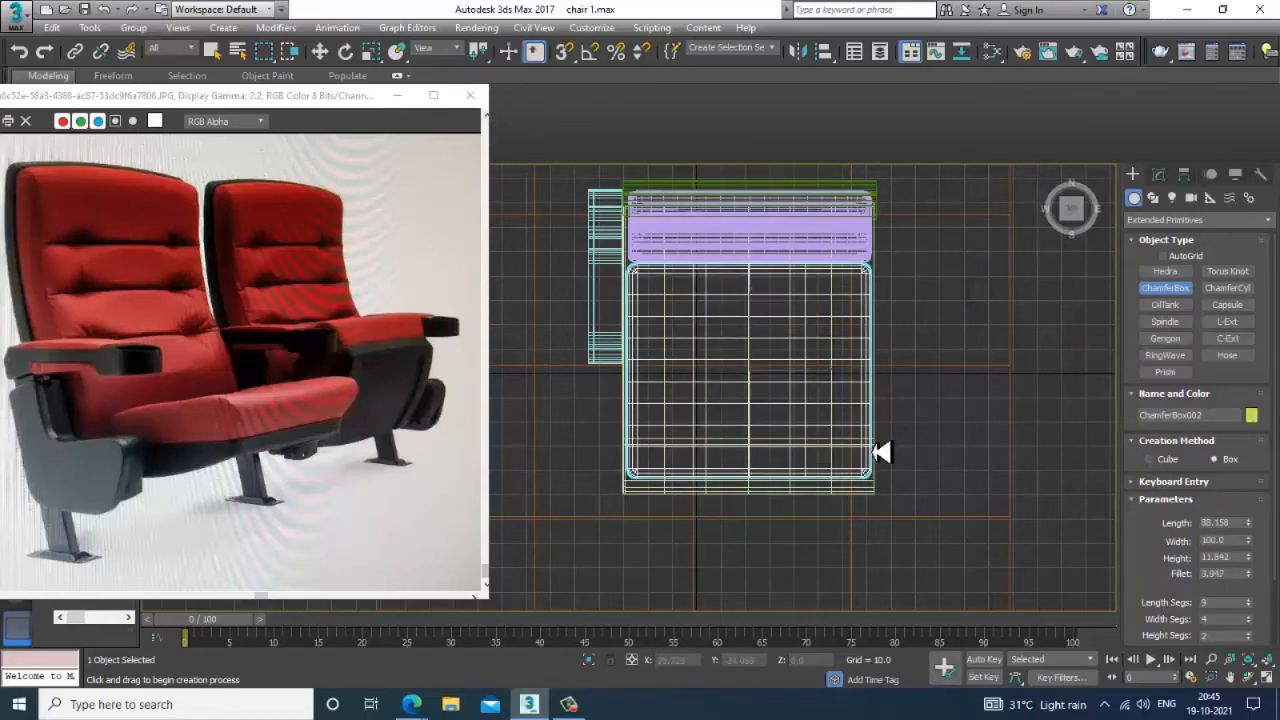
- Raise the chamfered cushion vertically to a Z position of about 24 so it rests on the seat base
key("alt+w")
middle_click_drag(868, 517, 842, 518)
key("alt+w")
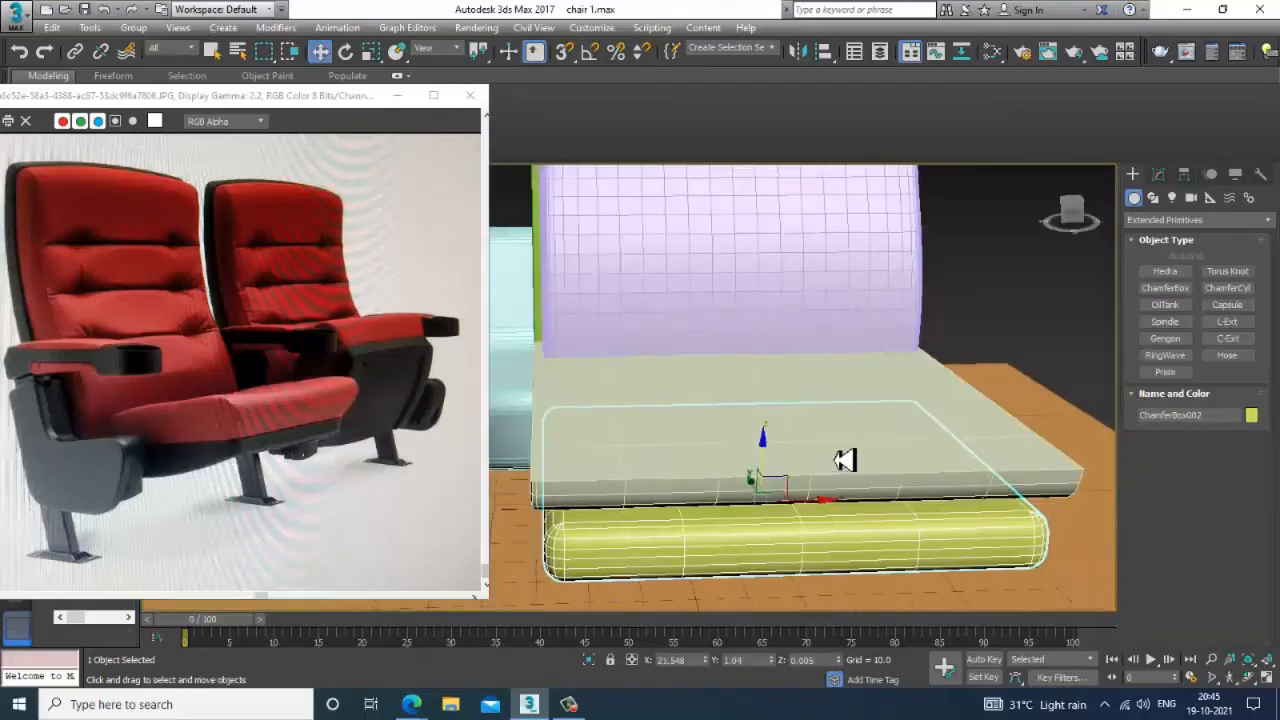
middle_click_drag(838, 458, 758, 476, "alt")
left_click_drag(772, 472, 788, 374)
scroll(834, 420, "up", 3)
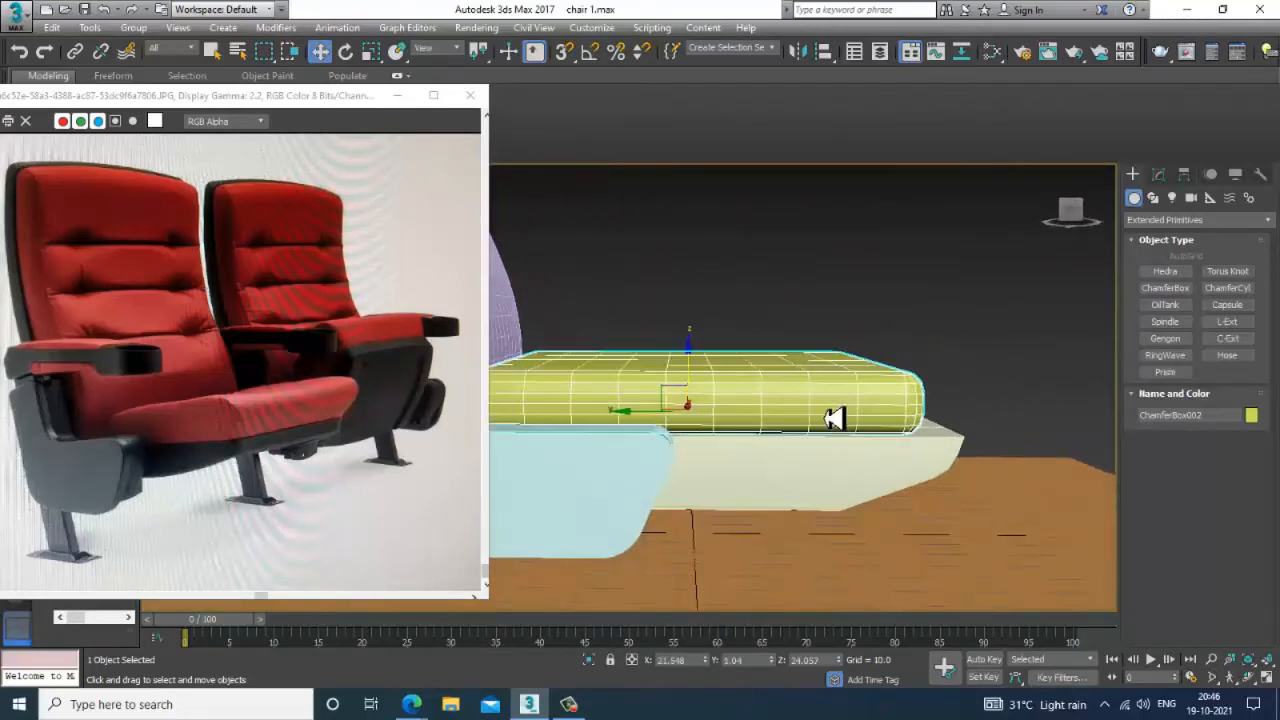
- Examine how the cushion sits on the seat base and against the backrest in the side and perspective views
key("alt+w")
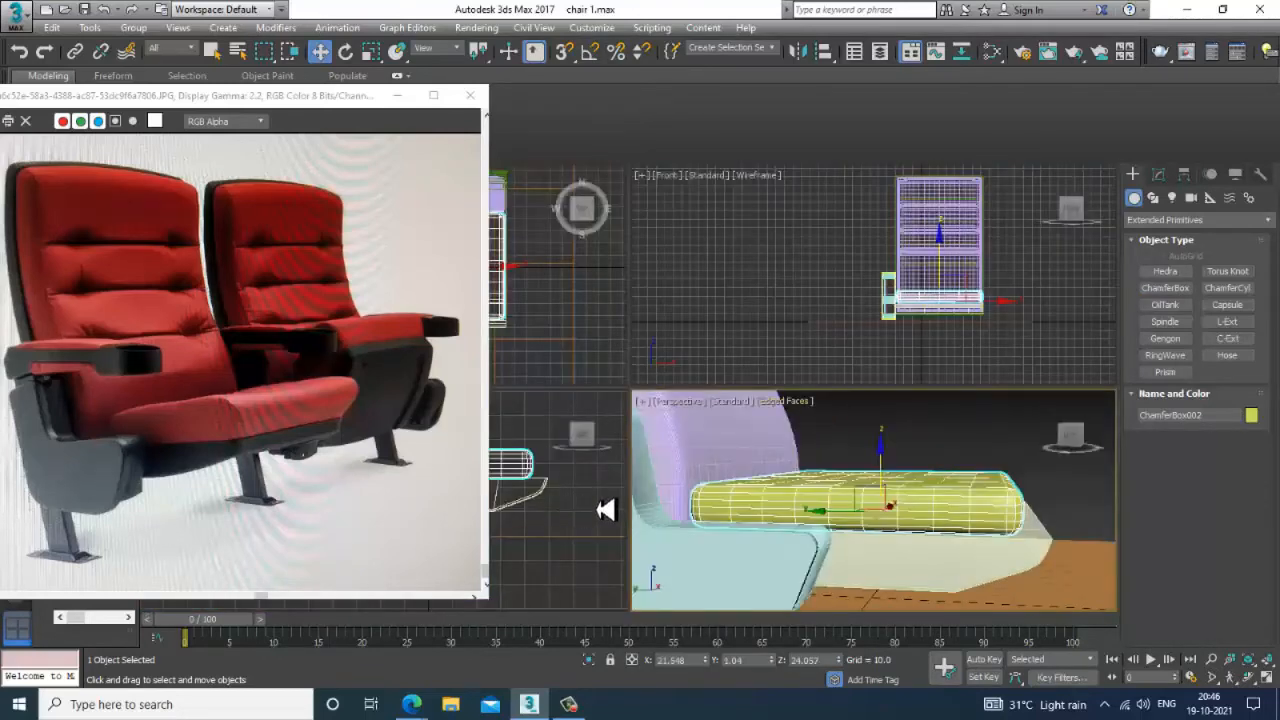
right_click(594, 510)
key("alt+w")
middle_click_drag(742, 424, 838, 485)
middle_click_drag(792, 385, 797, 395)
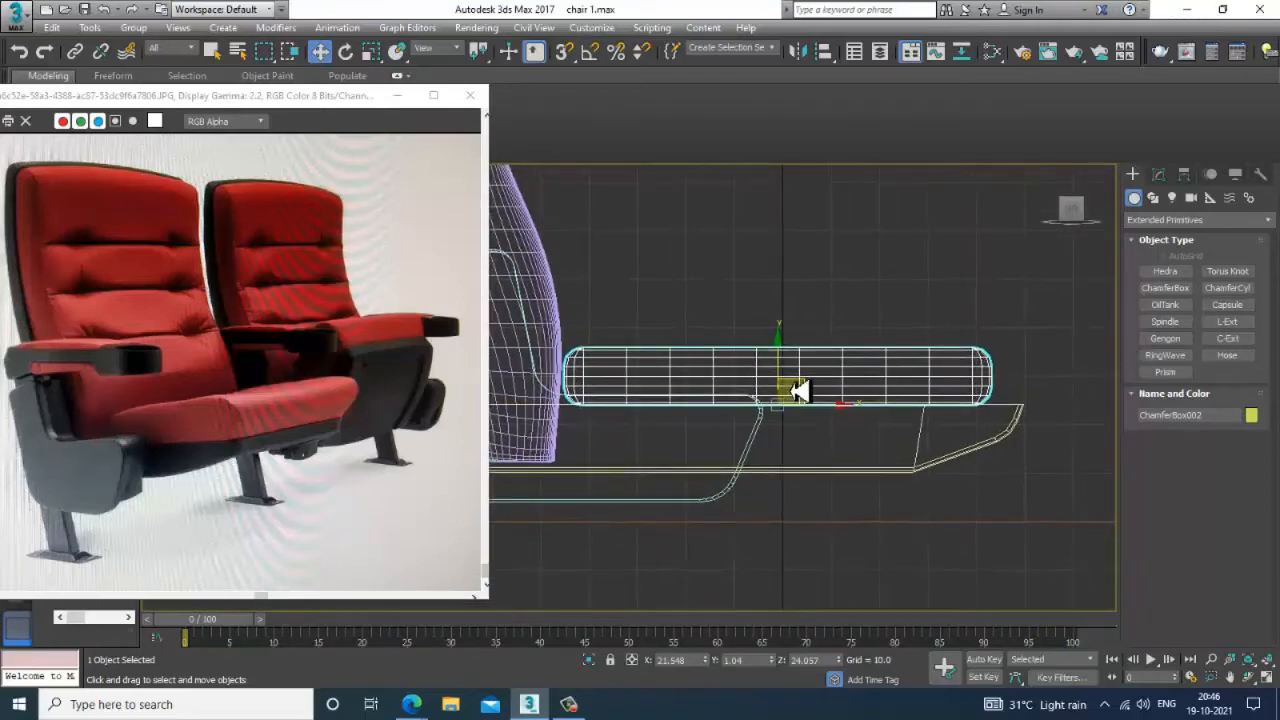
scroll(800, 392, "up", 4)
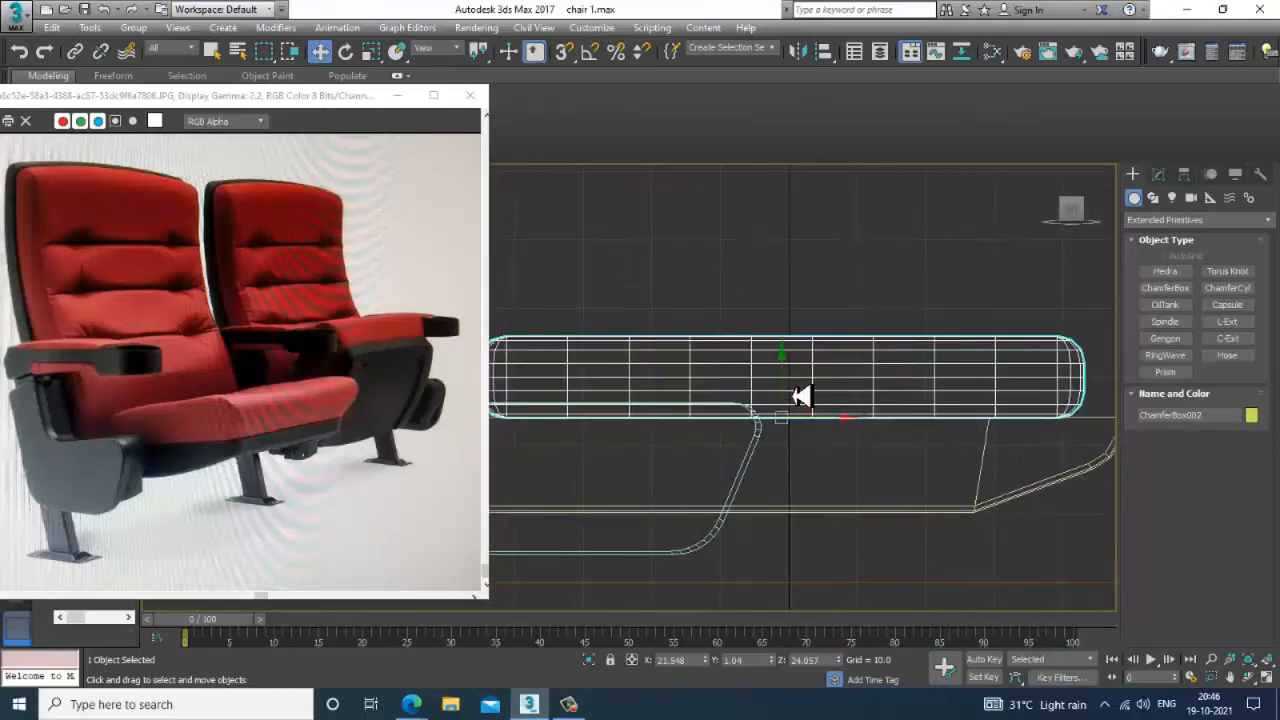
key("alt+w")
right_click(922, 517)
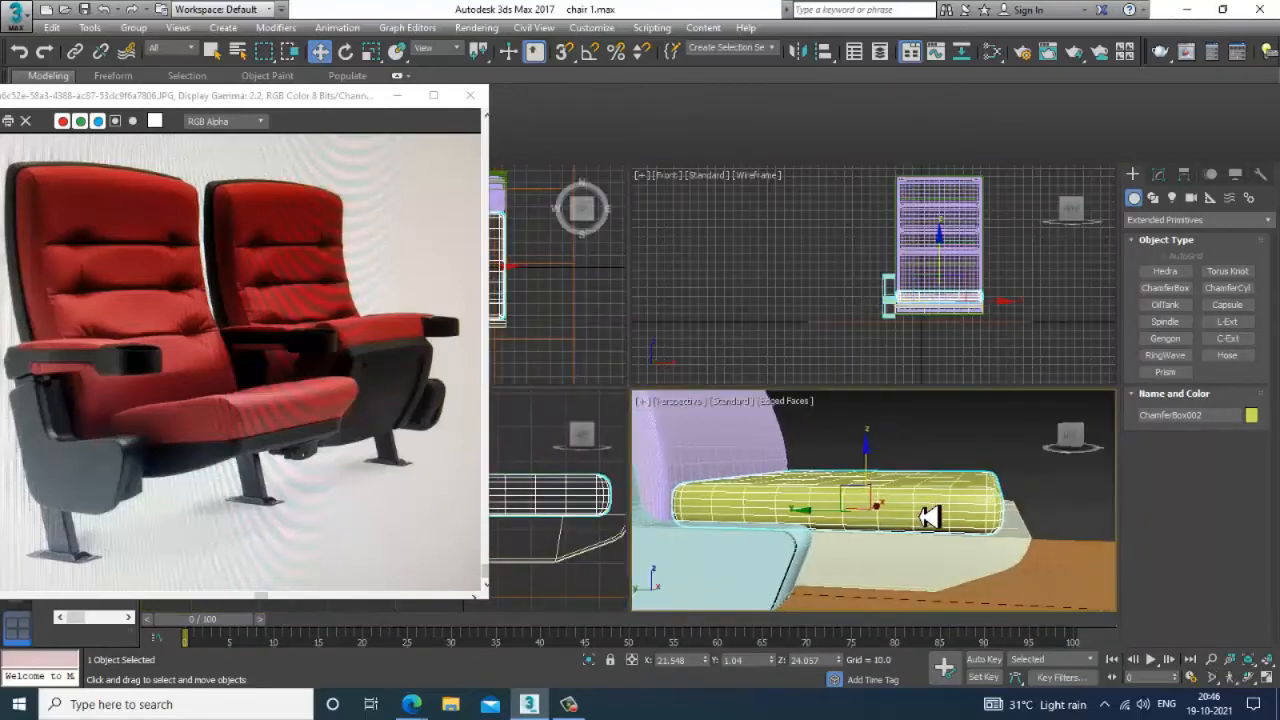
key("alt+w")
middle_click_drag(922, 517, 814, 449, "alt")
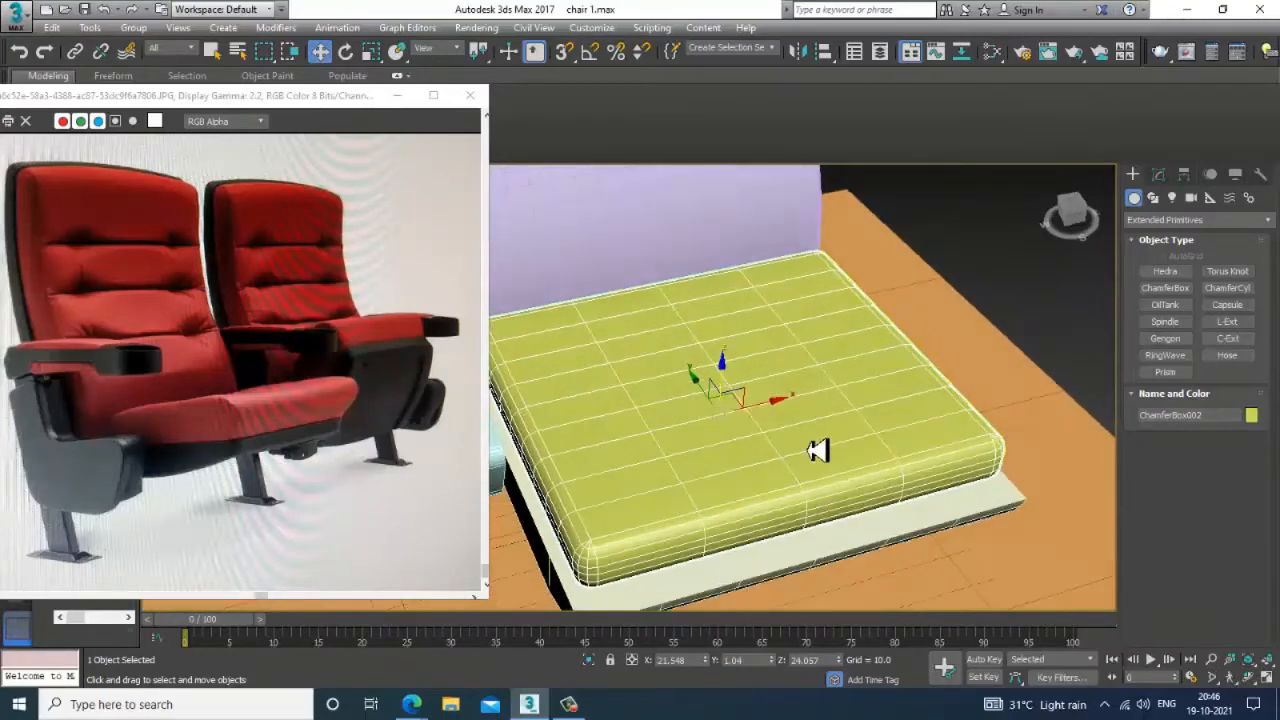
- Convert the seat cushion to an Editable Poly and add an FFD(box) 4x4x4 modifier to it
right_click(818, 377)
mouse_move(909, 543)
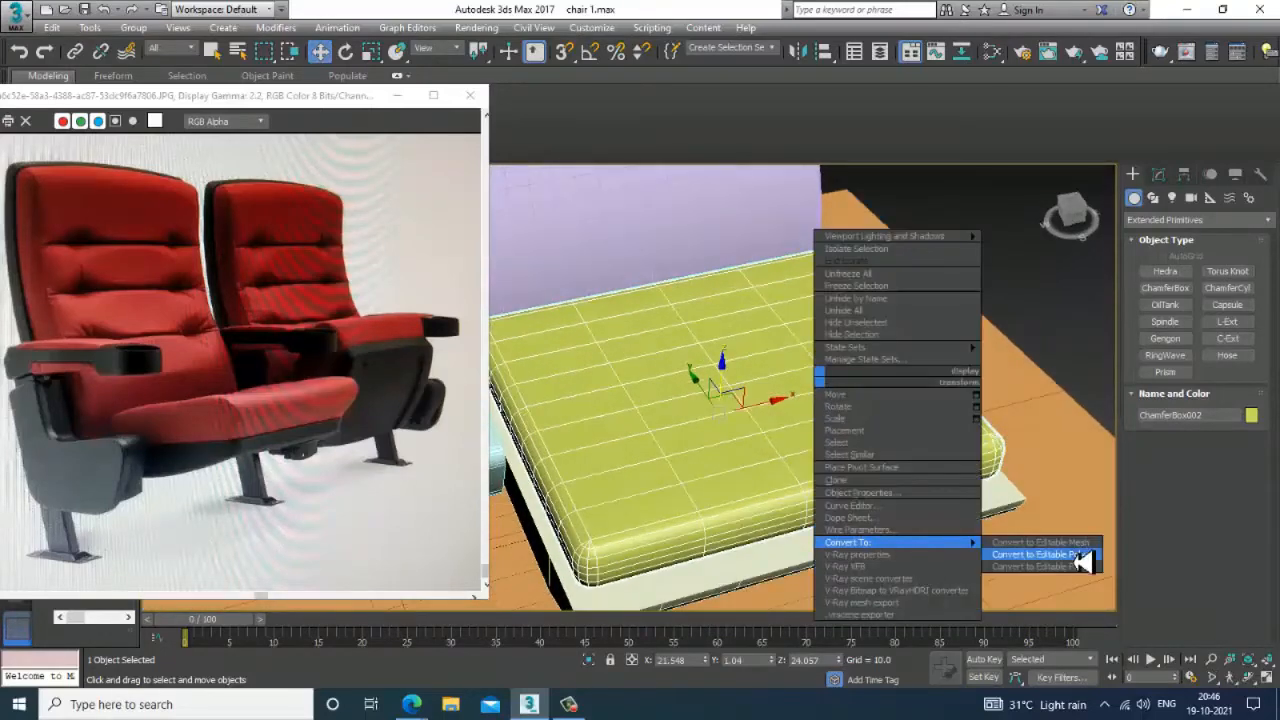
left_click(1082, 553)
left_click(1195, 222)
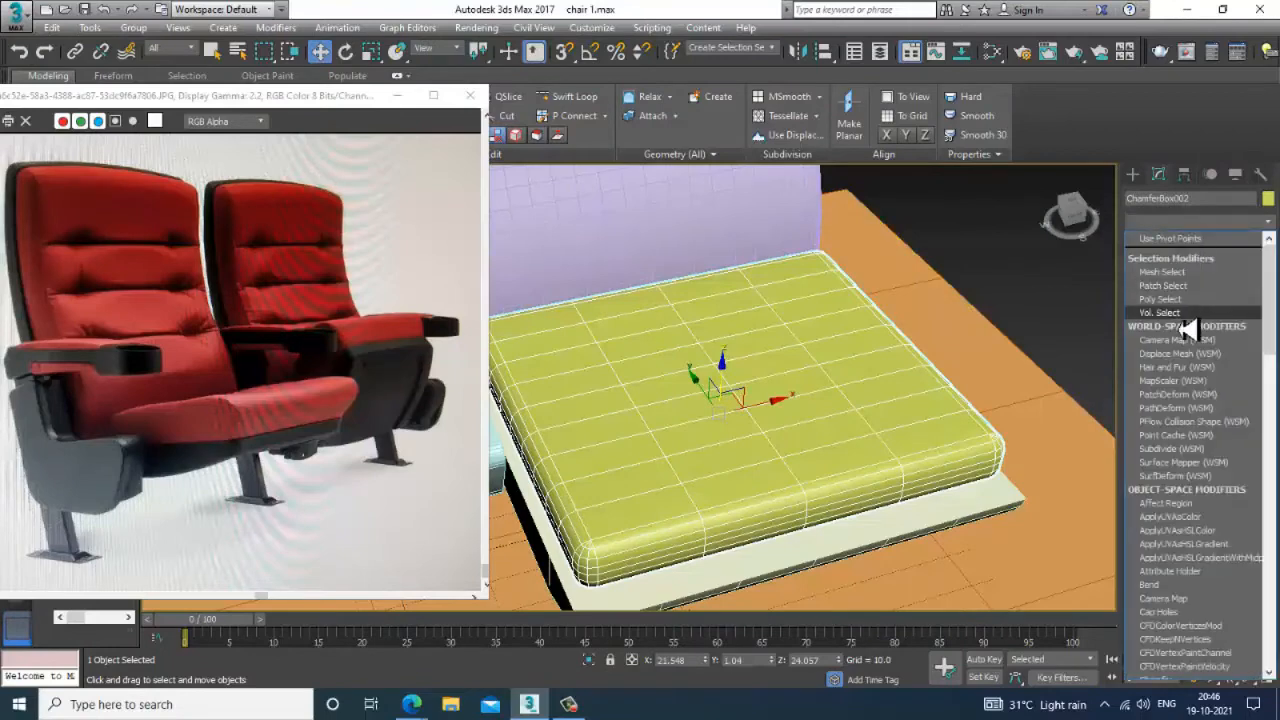
scroll(1186, 320, "down", 10)
left_click(1157, 293)
- Pull the cushion's front middle lattice control points forward in the top view to about Y -46.1, giving a curved front edge
key("alt+w")
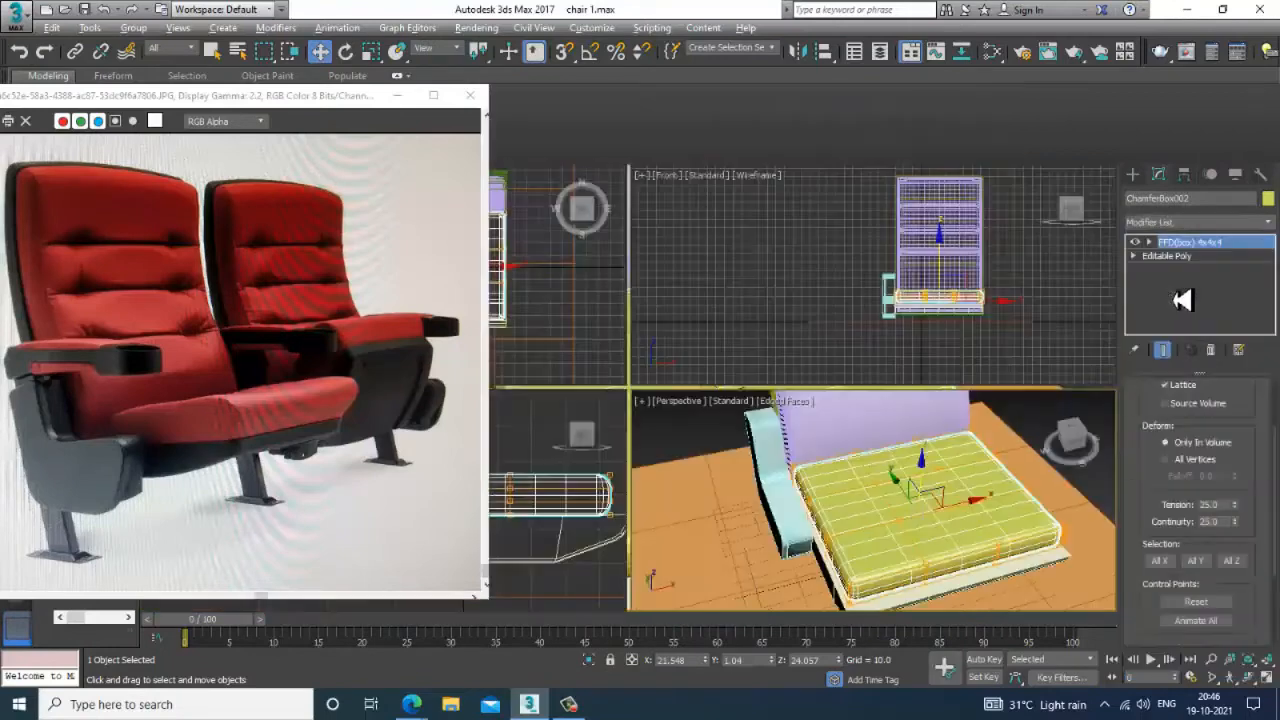
key("alt+w")
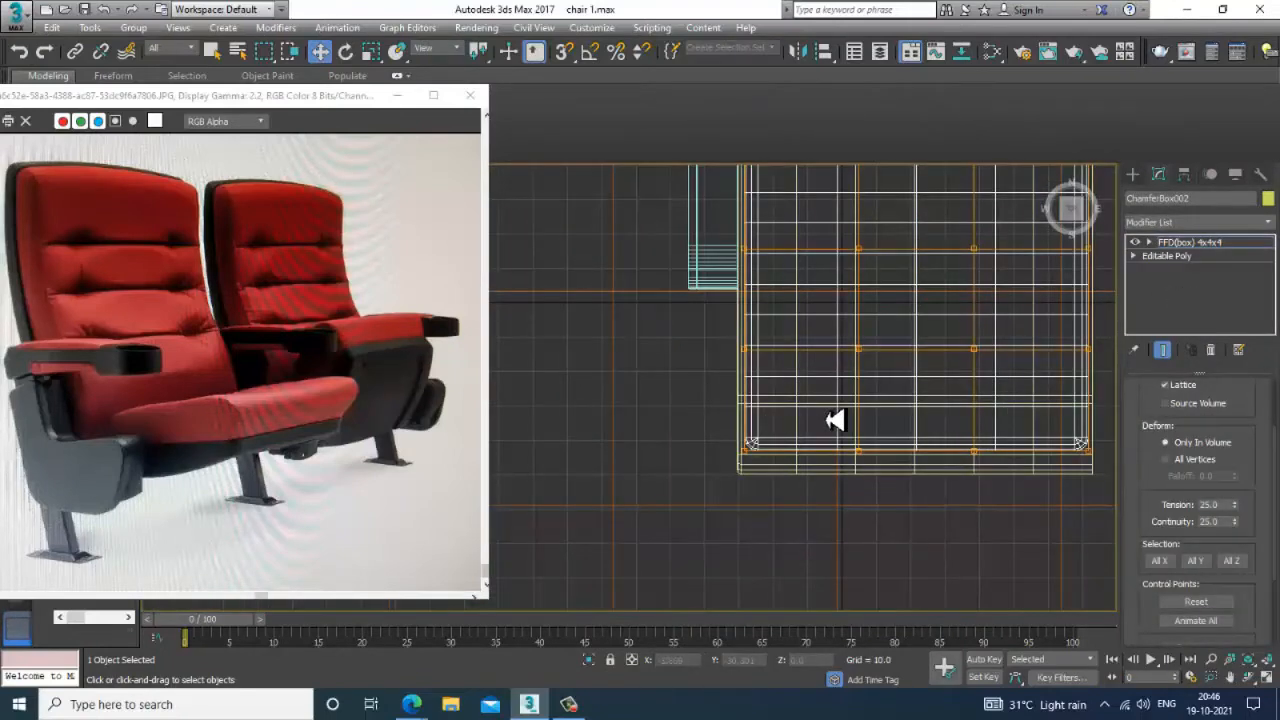
left_click_drag(997, 483, 999, 484)
left_click_drag(918, 421, 920, 429)
middle_click_drag(899, 417, 872, 425)
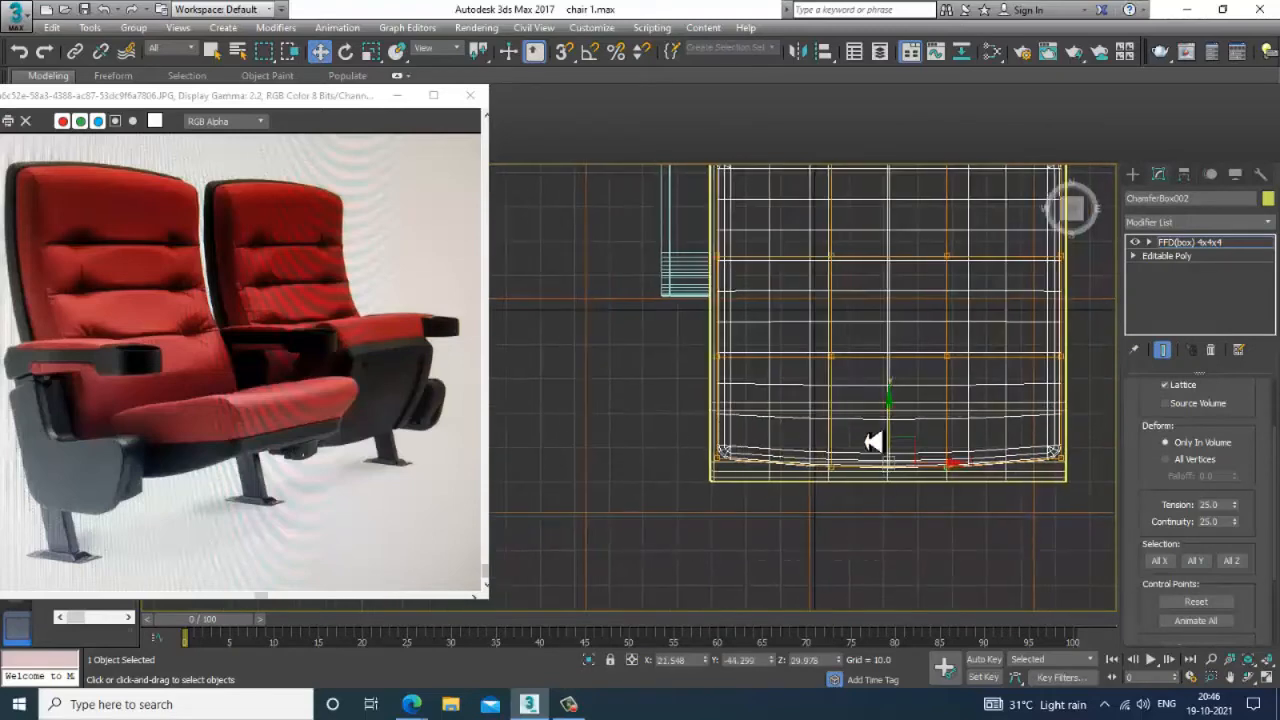
left_click_drag(894, 429, 876, 450)
- Lower the middle upper lattice control points of the cushion to dish its seating surface, refining their height in the side view
key("alt+w")
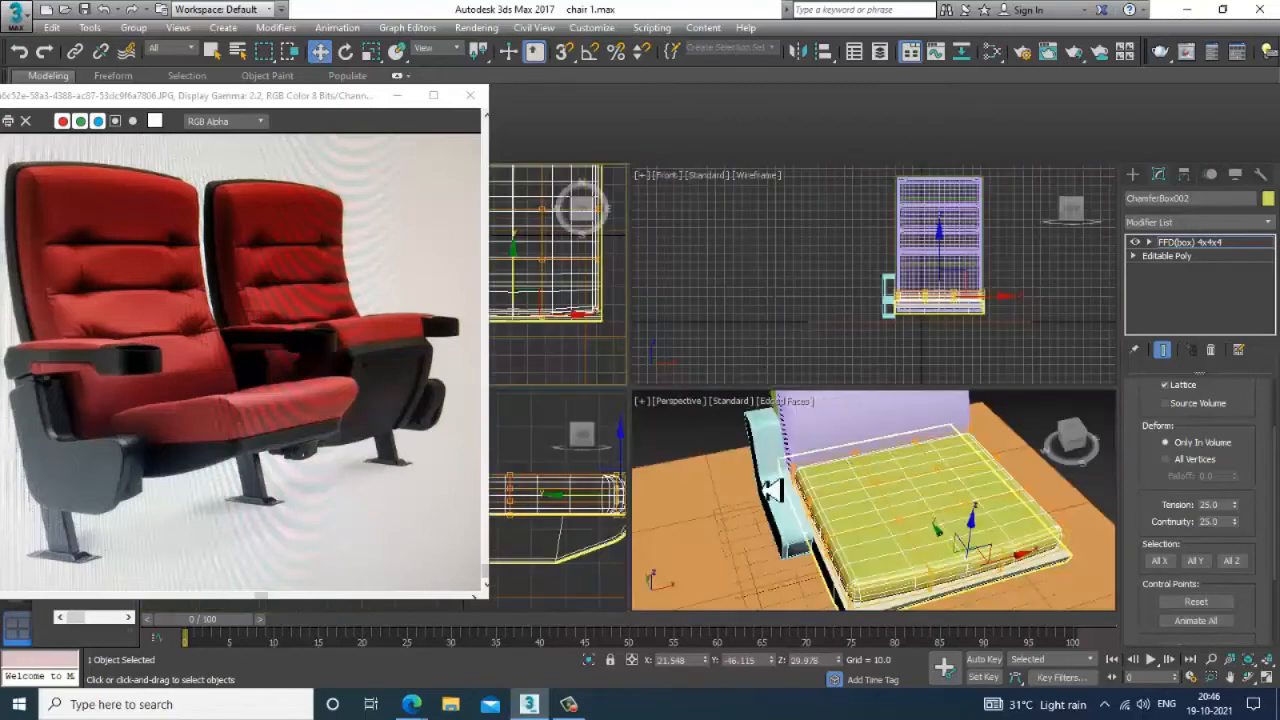
key("alt+w")
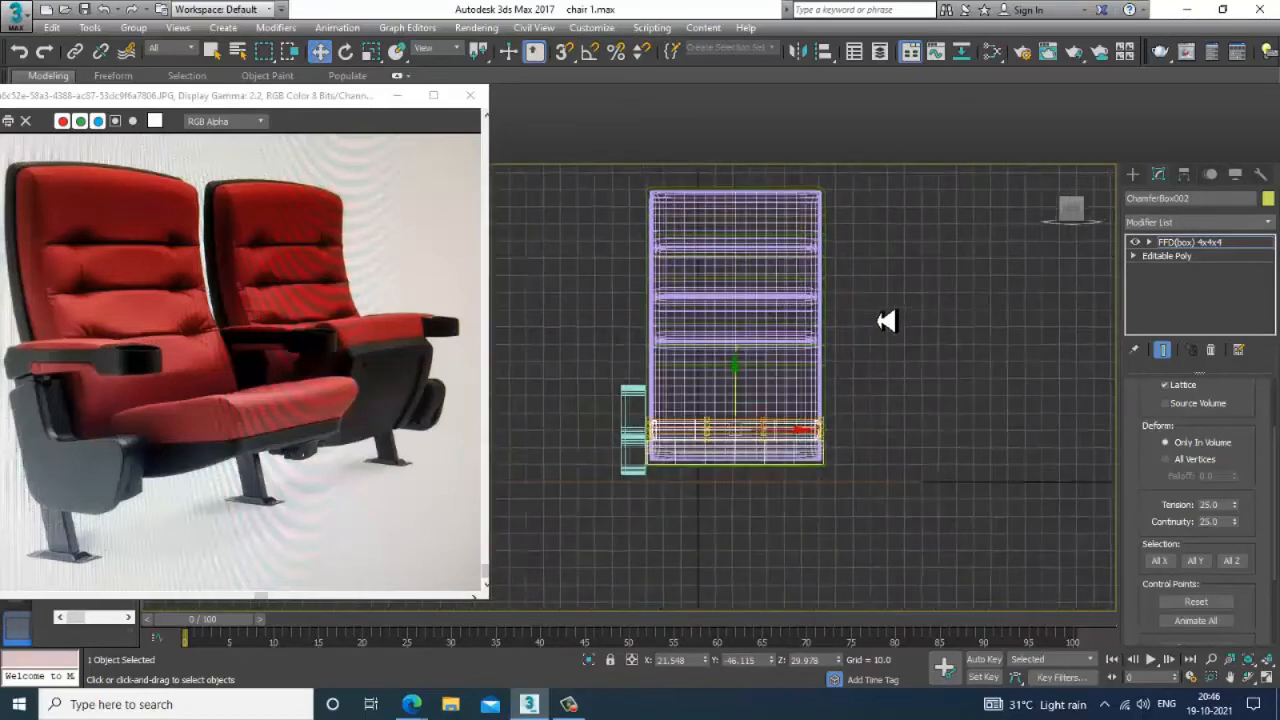
scroll(700, 390, "up", 3)
left_click_drag(653, 375, 861, 428)
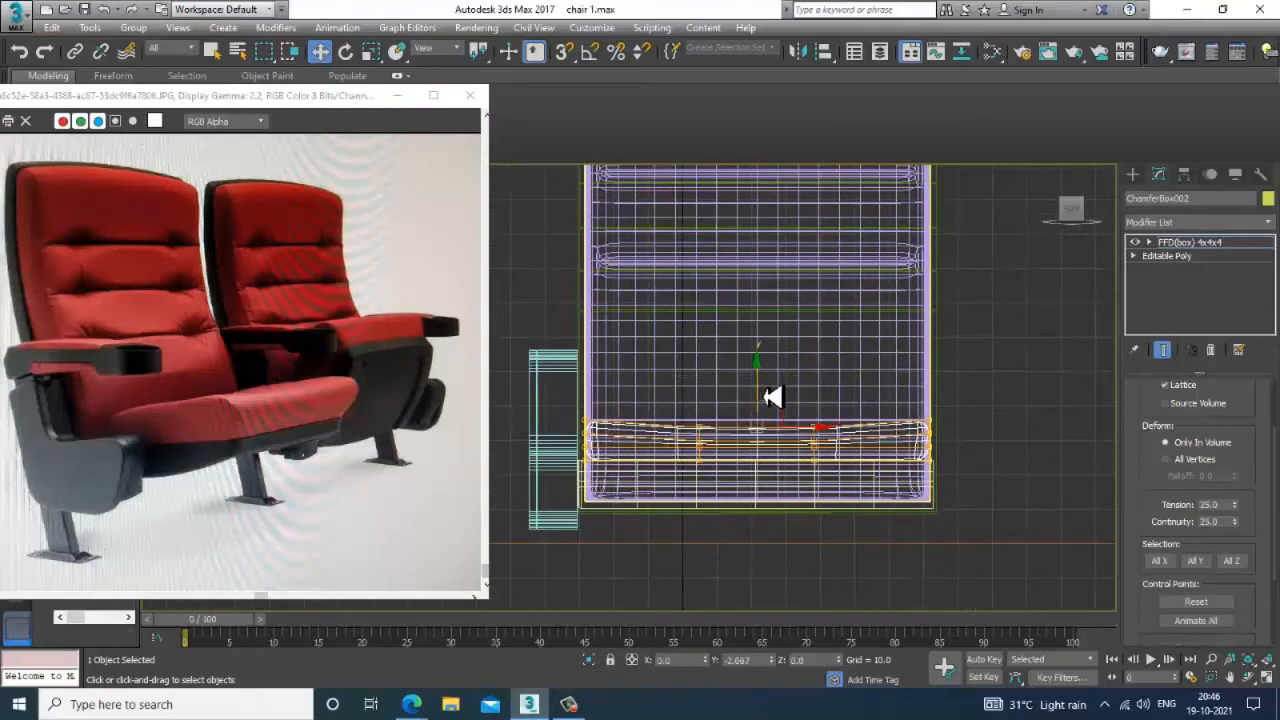
key("alt+w")
key("alt+w")
middle_click_drag(912, 462, 800, 437, "alt")
key("alt+w")
key("alt+w")
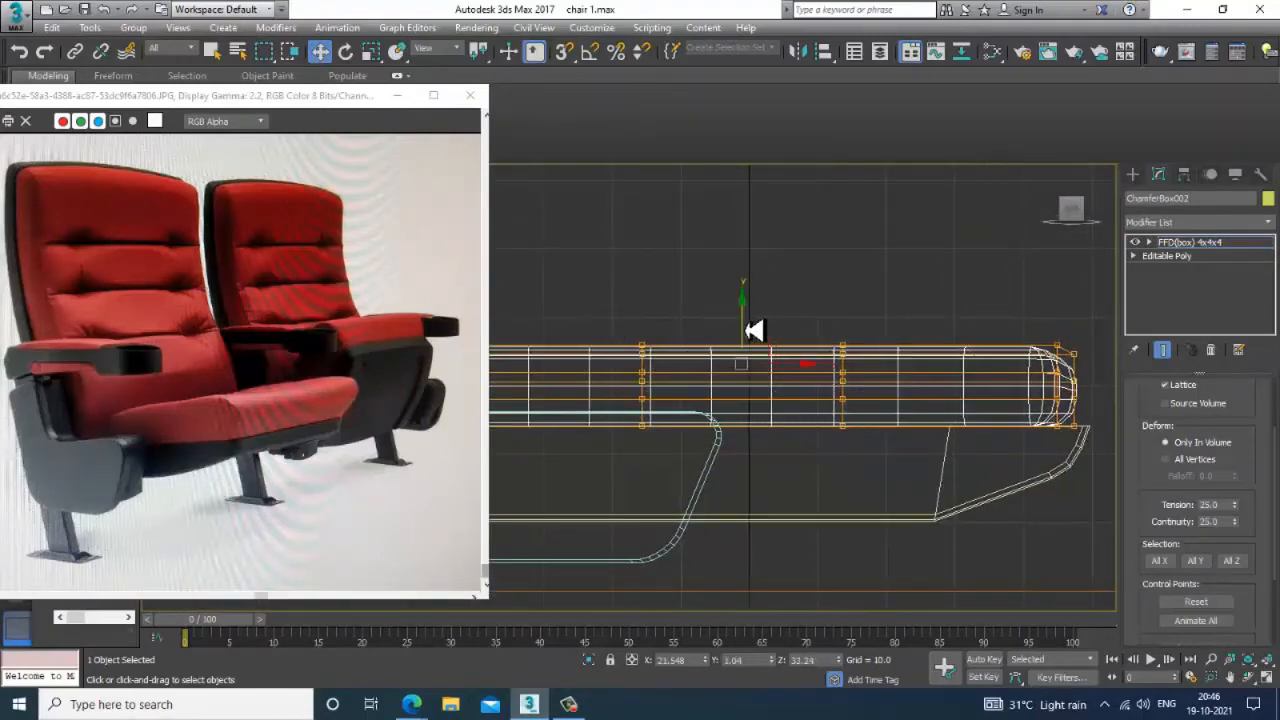
left_click_drag(746, 331, 753, 333)
middle_click_drag(964, 383, 906, 381)
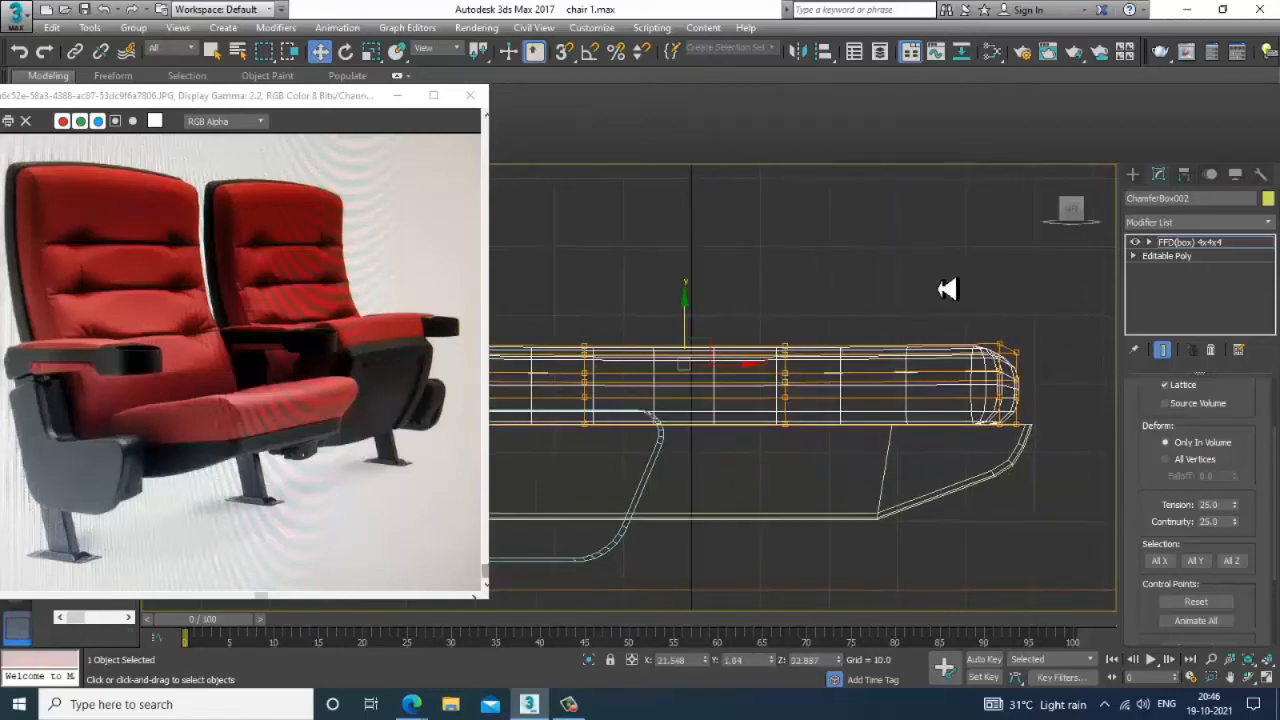
- Raise the upper front lattice control points of the cushion by about 2.1 so its front edge swells upward
left_click_drag(1062, 392, 1056, 386)
left_click_drag(1014, 337, 1016, 325)
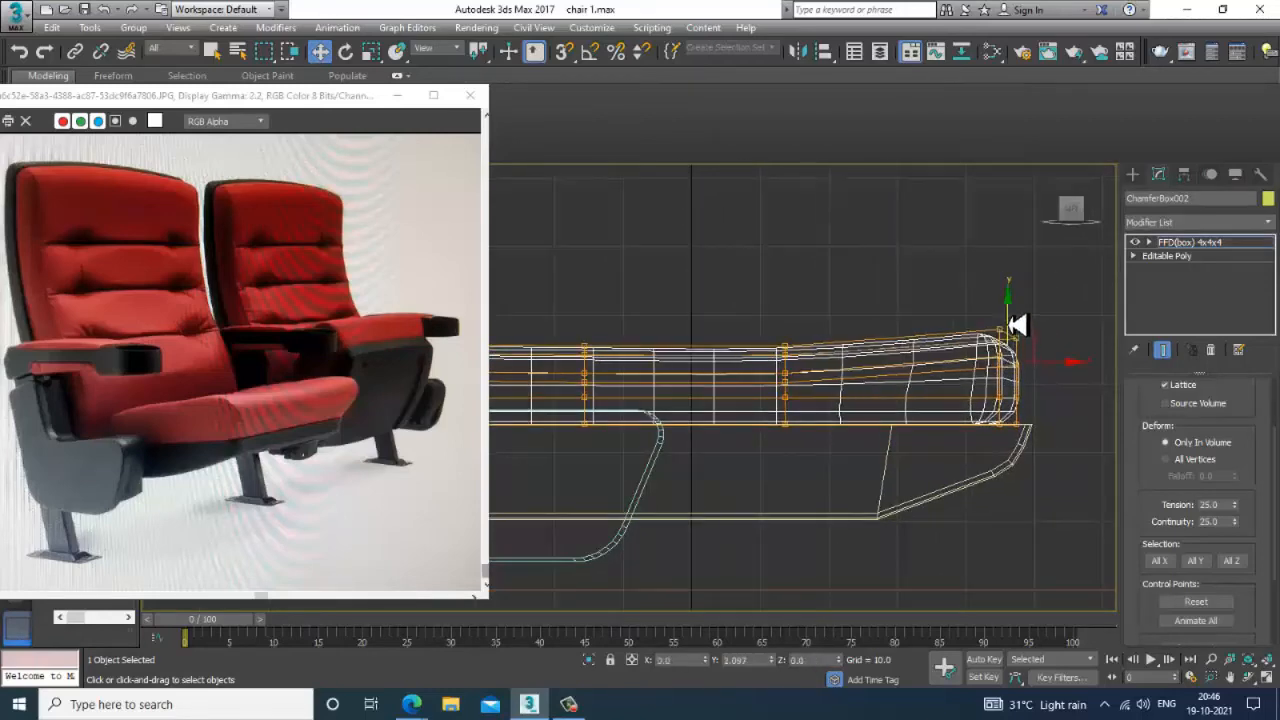
middle_click_drag(766, 323, 906, 341)
middle_click_drag(675, 365, 763, 366)
middle_click_drag(971, 417, 908, 425)
key("alt+w")
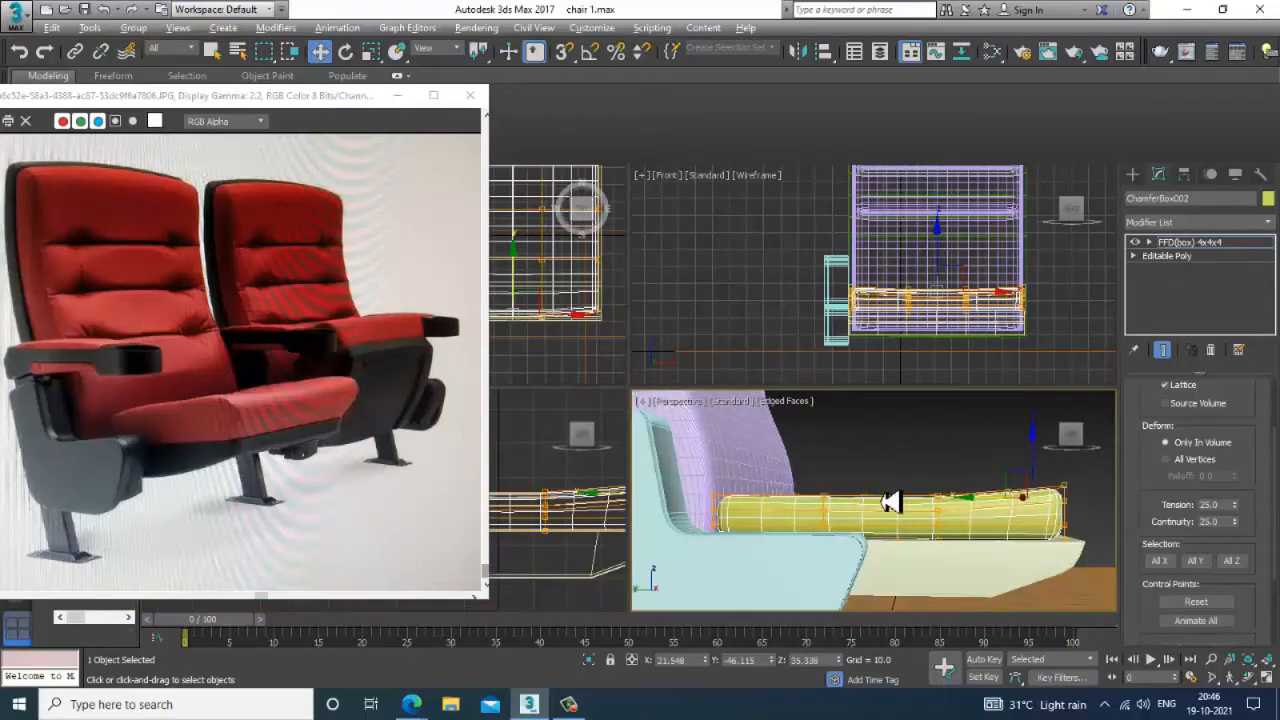
left_click(886, 500)
key("alt+w")
left_click(1194, 246)
middle_click_drag(846, 388, 914, 382, "alt")
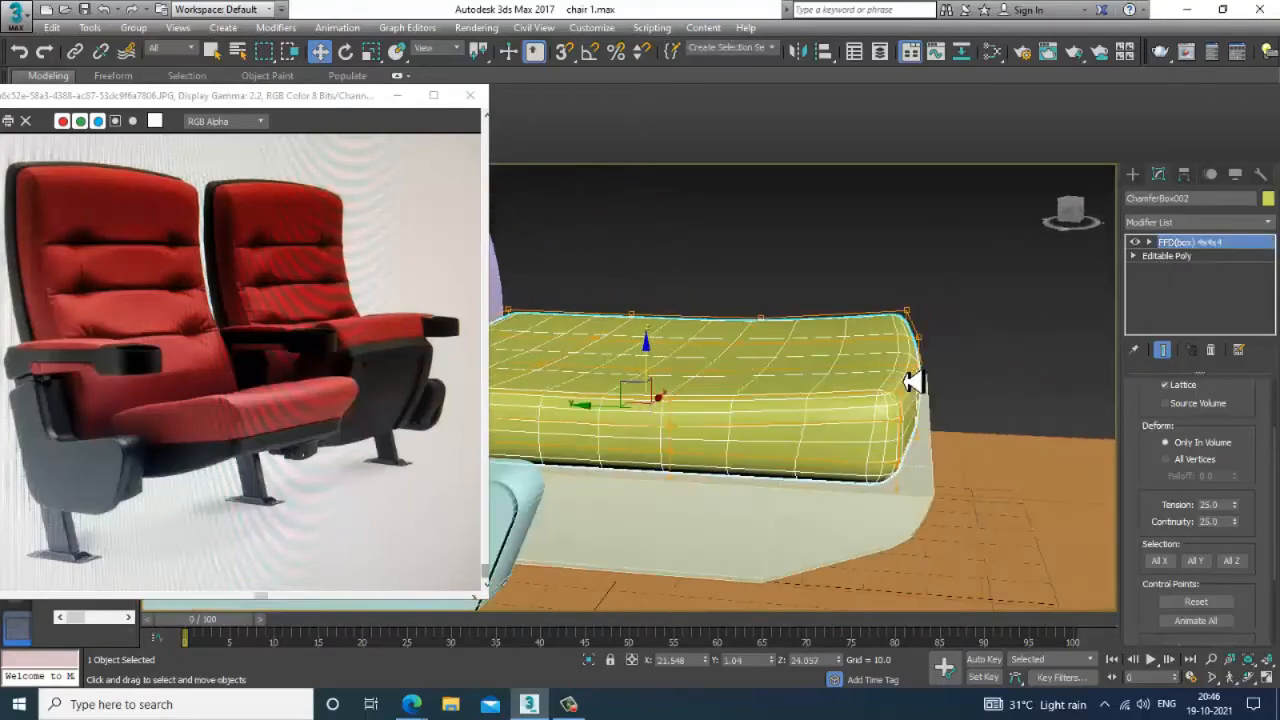
- Move the cushion's front middle lattice control points forward to about Y -48.8 in the side view and inspect the whole seat
key("alt+w")
left_click(523, 477)
key("alt+w")
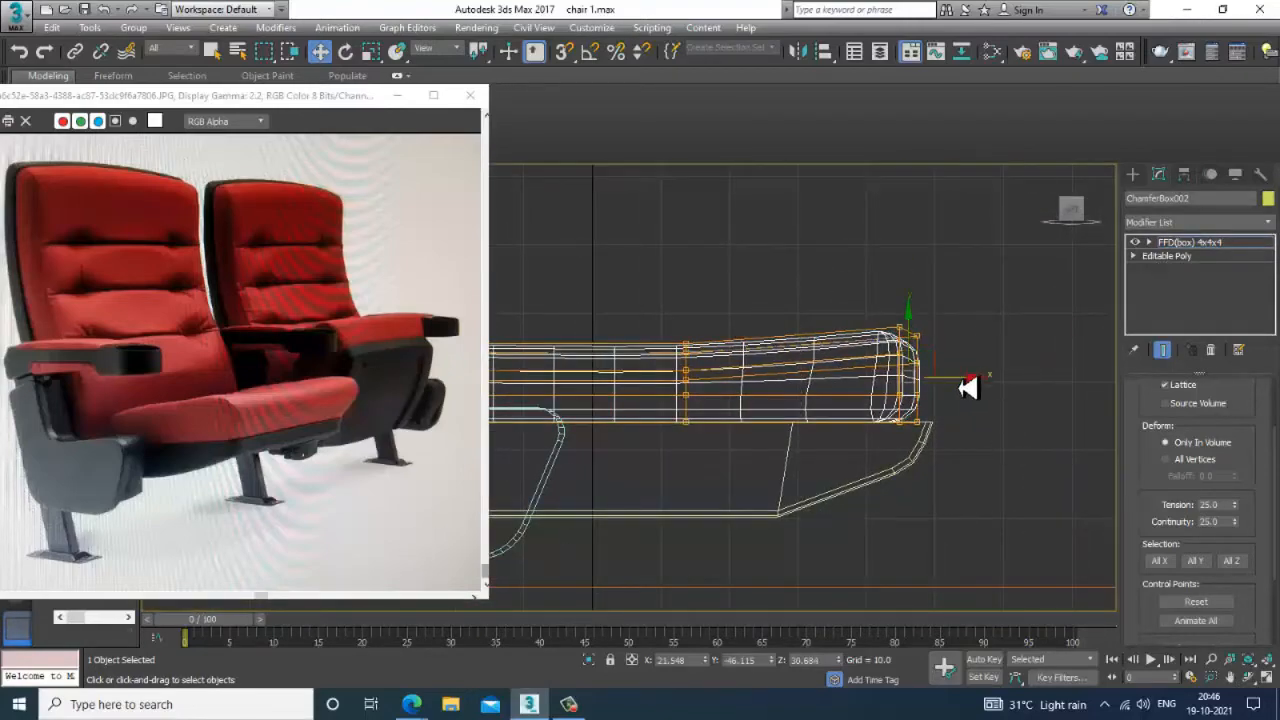
key("alt+w")
left_click(880, 503)
key("alt+w")
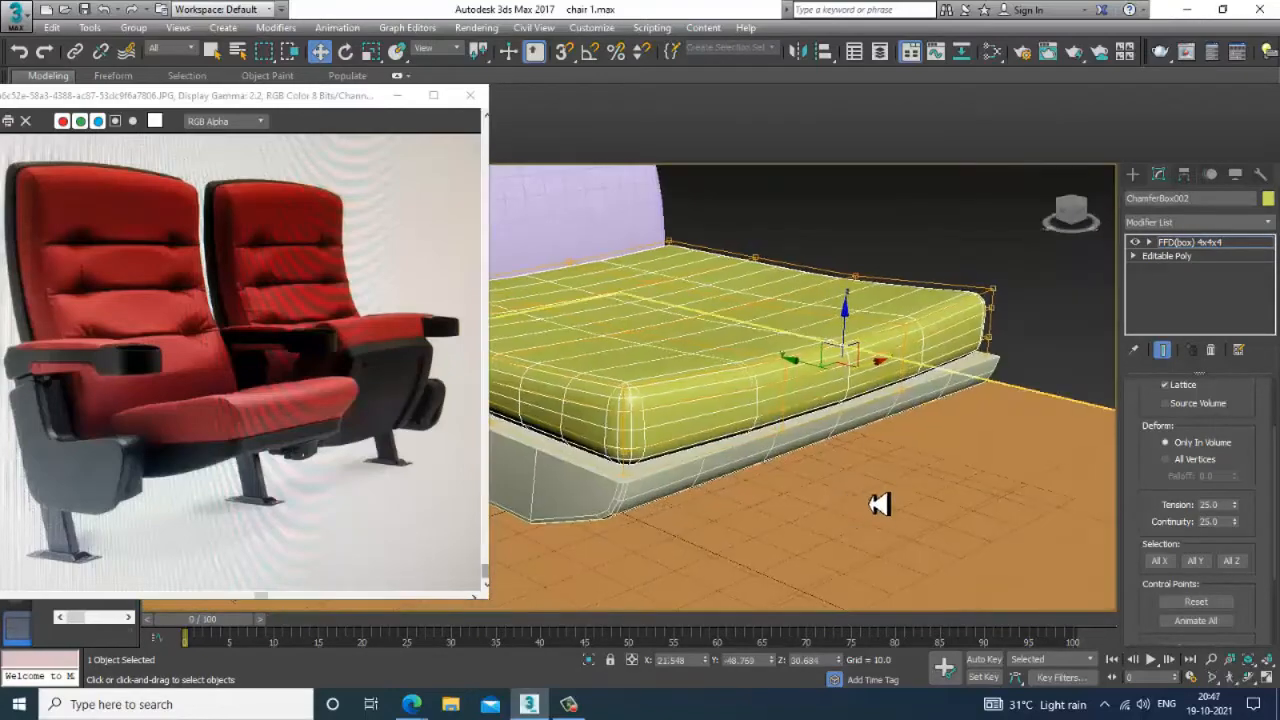
scroll(906, 518, "down", 5)
middle_click_drag(914, 517, 898, 439, "alt")
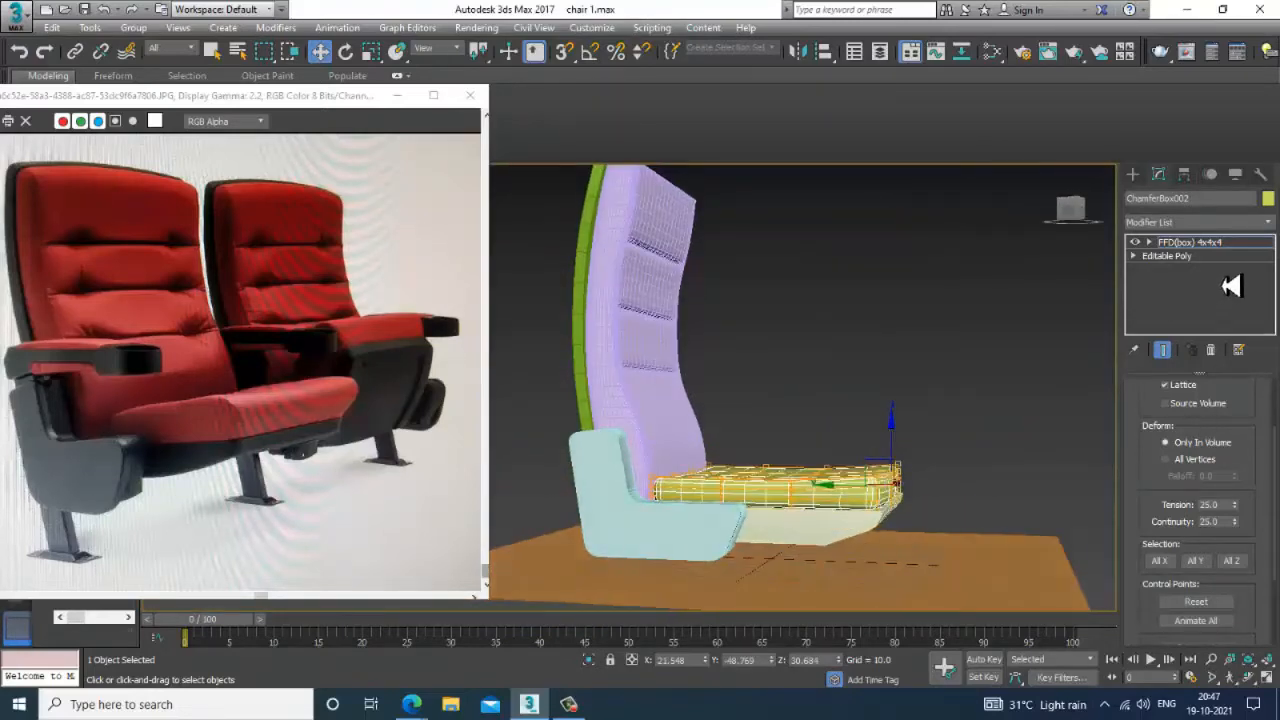
- Leave the cushion's lattice editing and give all objects in the scene the same grey object color
left_click(1192, 245)
middle_click_drag(825, 375, 786, 410, "alt")
left_click(595, 262)
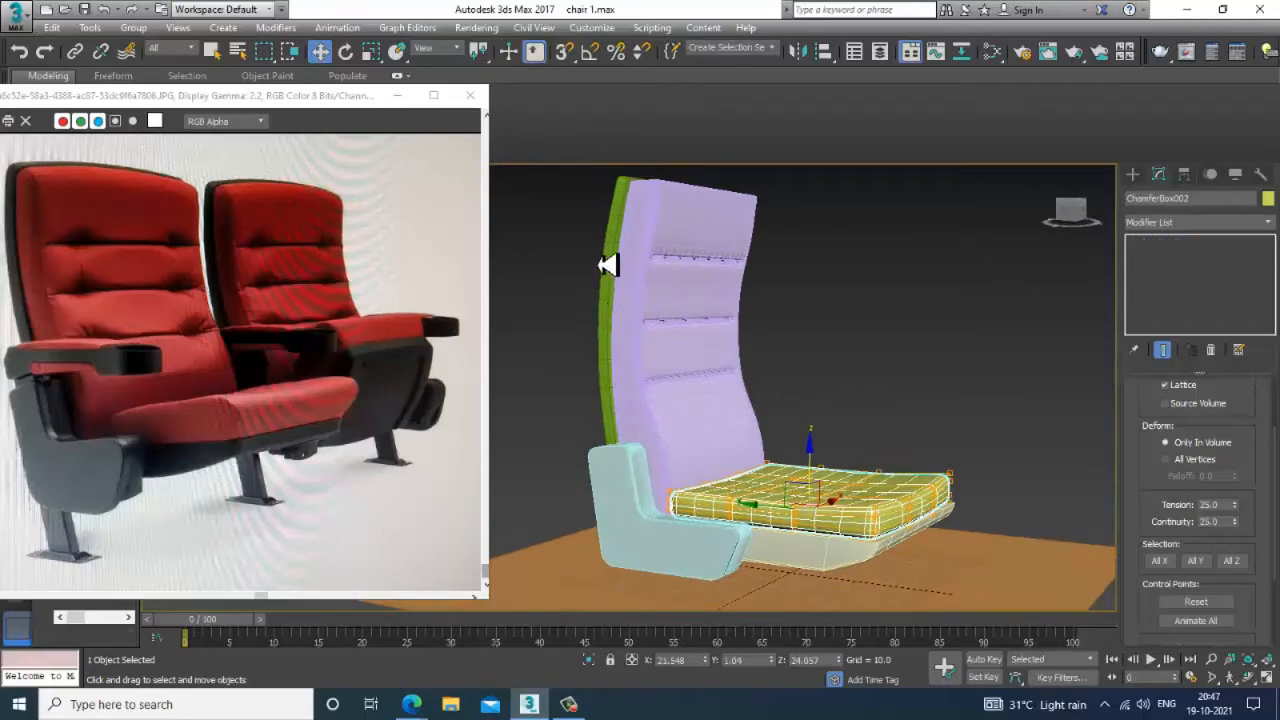
key("ctrl+a")
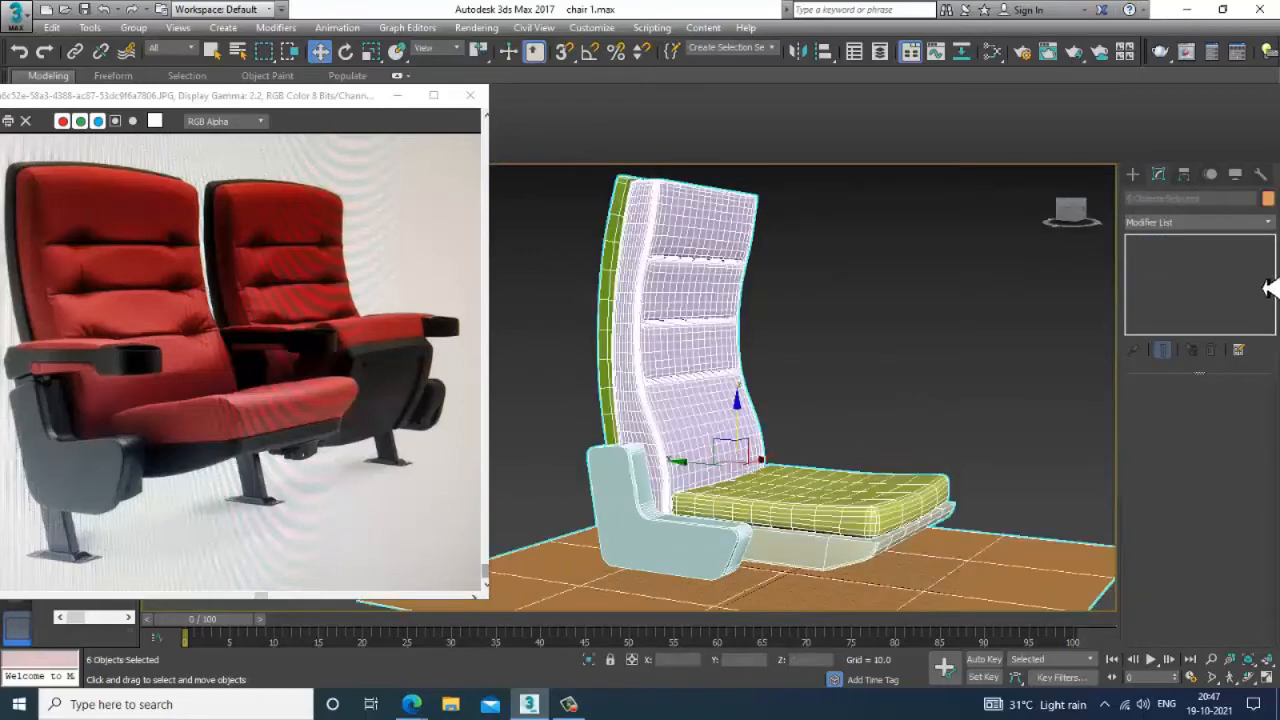
left_click(1268, 199)
left_click(721, 439)
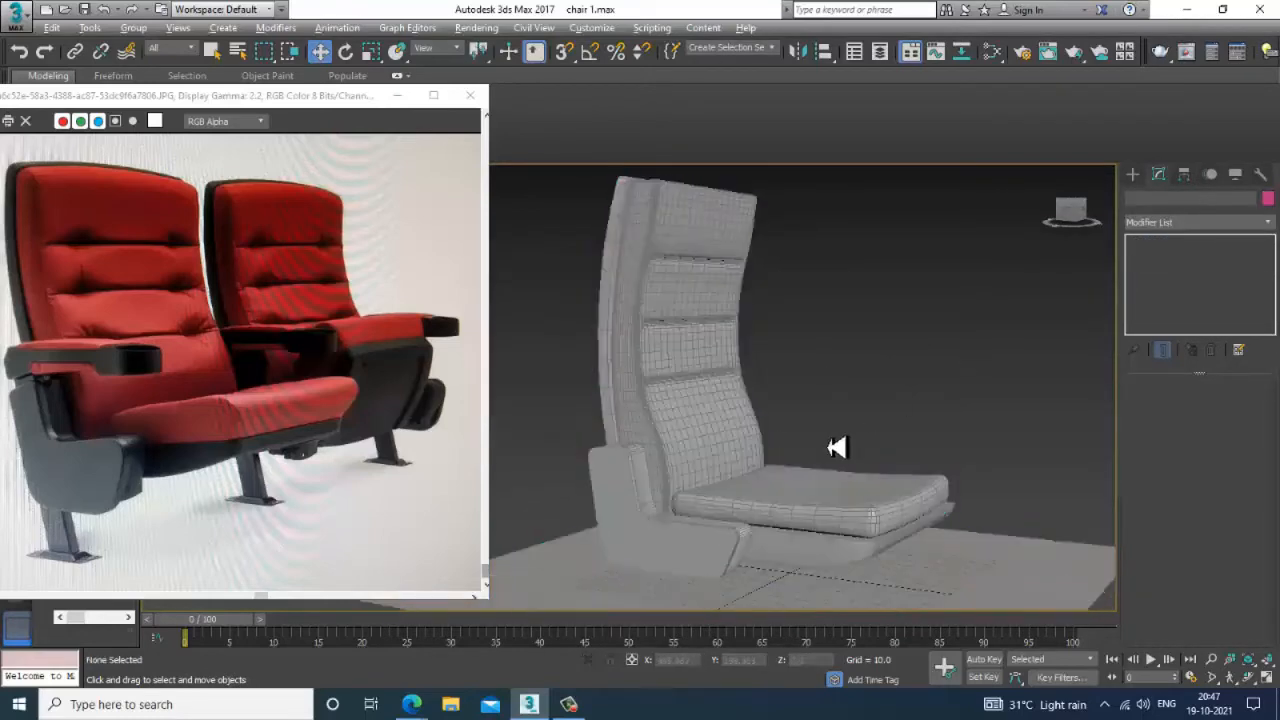
- Thicken the seat cushion by scaling it vertically to about 125 percent
left_click(694, 523)
middle_click_drag(753, 517, 835, 474, "alt")
scroll(835, 474, "up", 3)
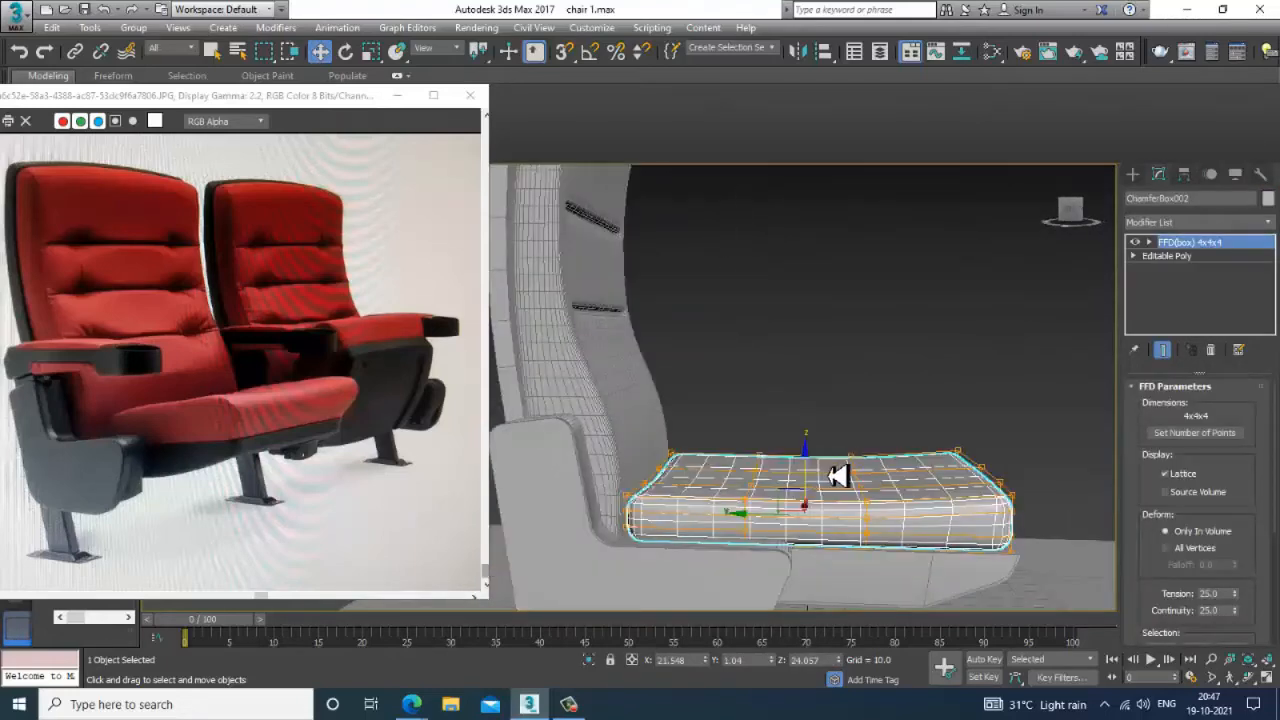
key("r")
left_click_drag(809, 455, 810, 440)
middle_click_drag(815, 440, 871, 463, "alt")
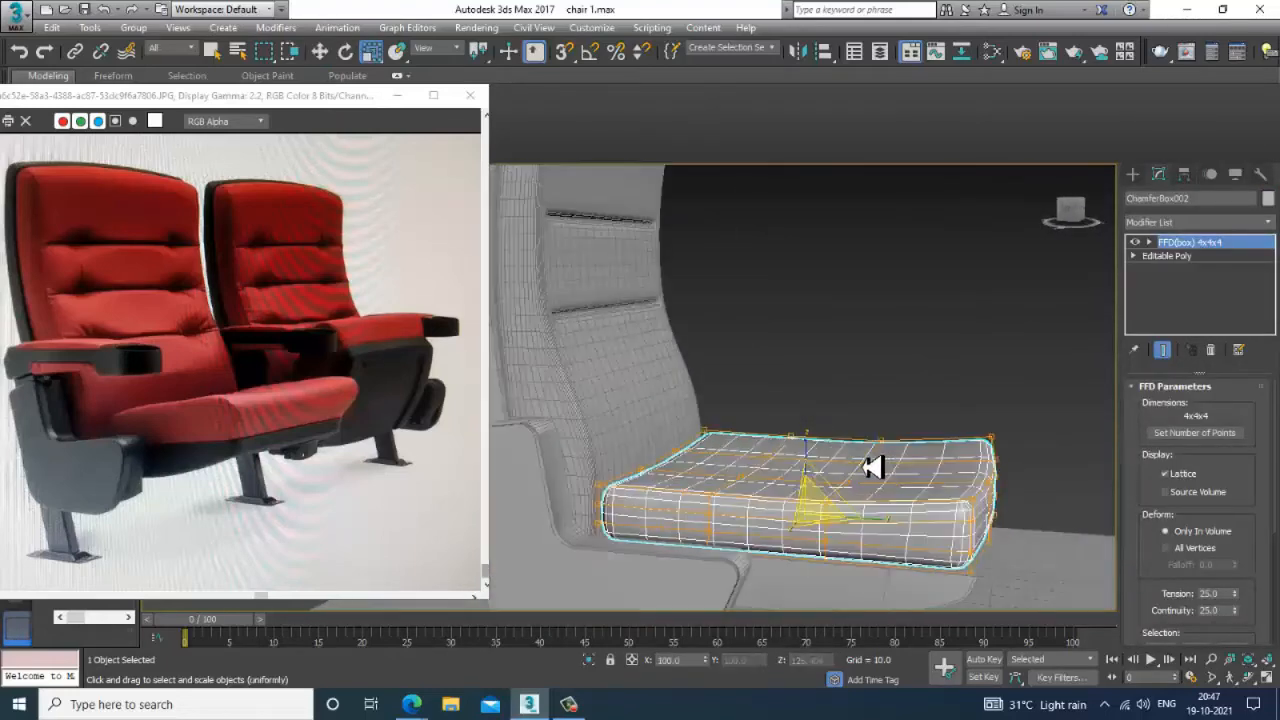
key("w")
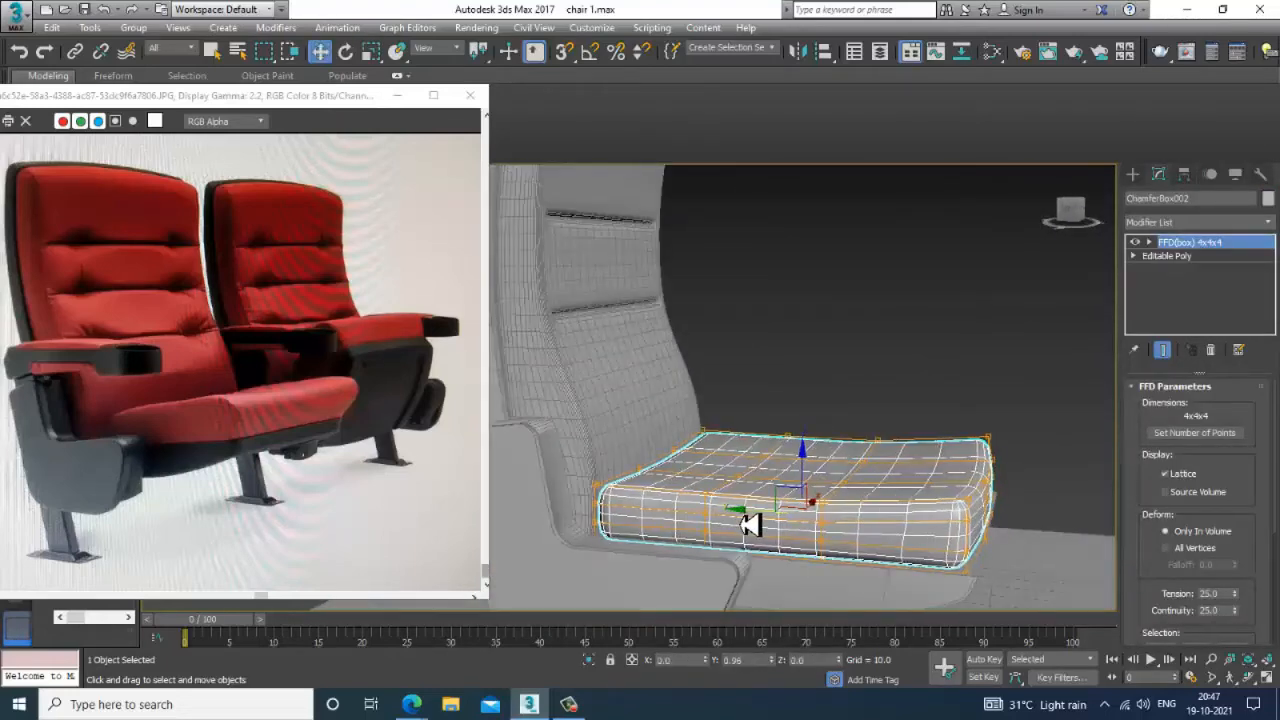
- Examine the chair's L-shaped side bracket in perspective and side views against the reference photo
middle_click_drag(746, 523, 695, 432, "alt")
left_click(729, 502)
left_click_drag(695, 432, 693, 427)
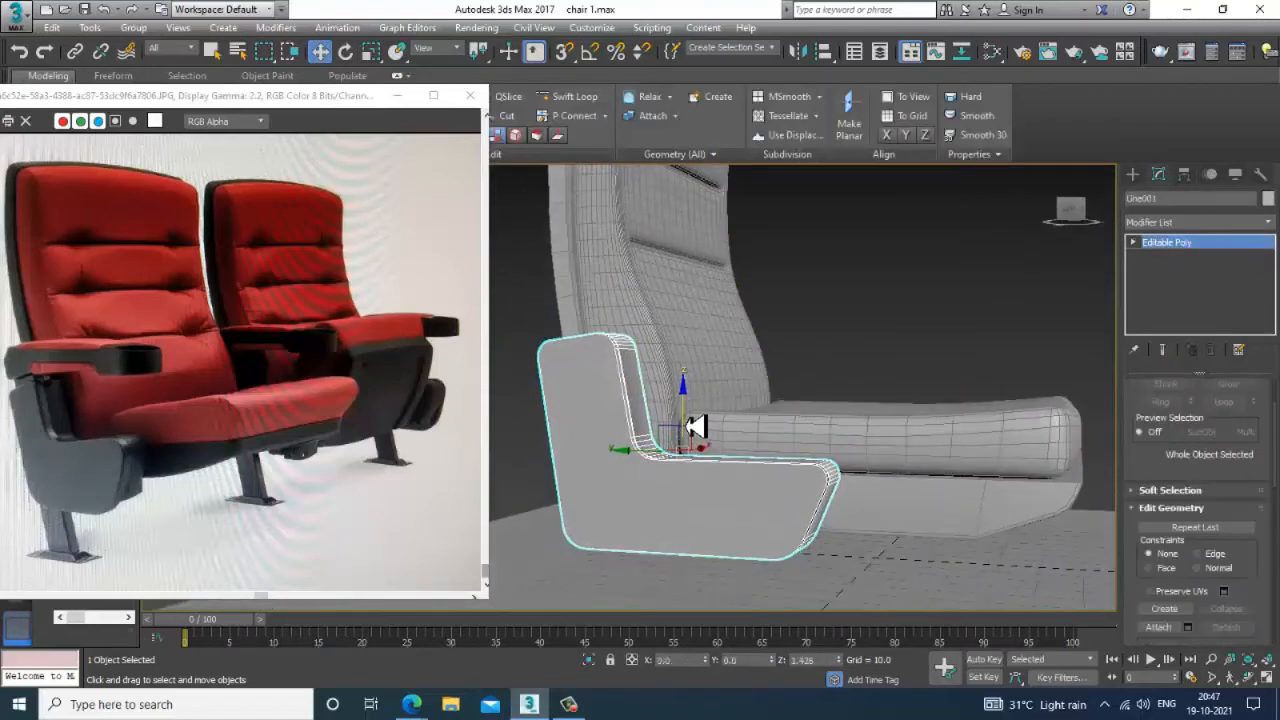
middle_click_drag(693, 427, 720, 474, "alt")
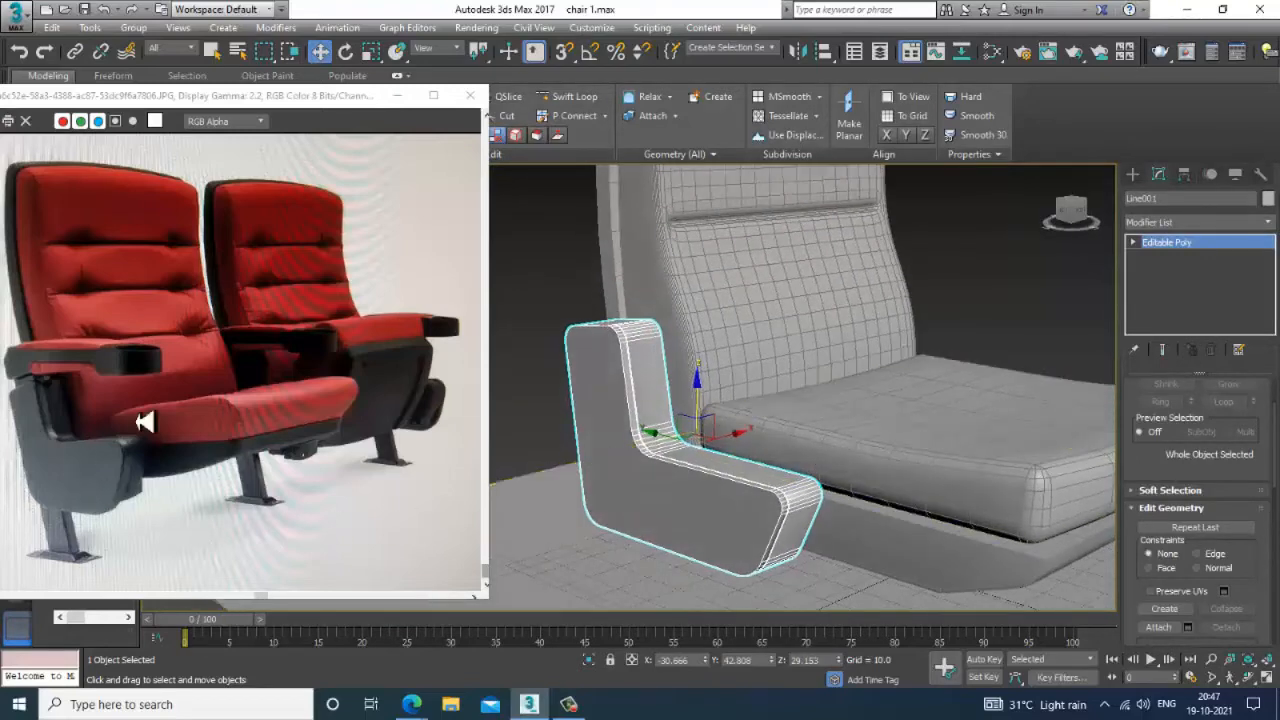
scroll(81, 420, "up", 3)
scroll(81, 420, "down", 3)
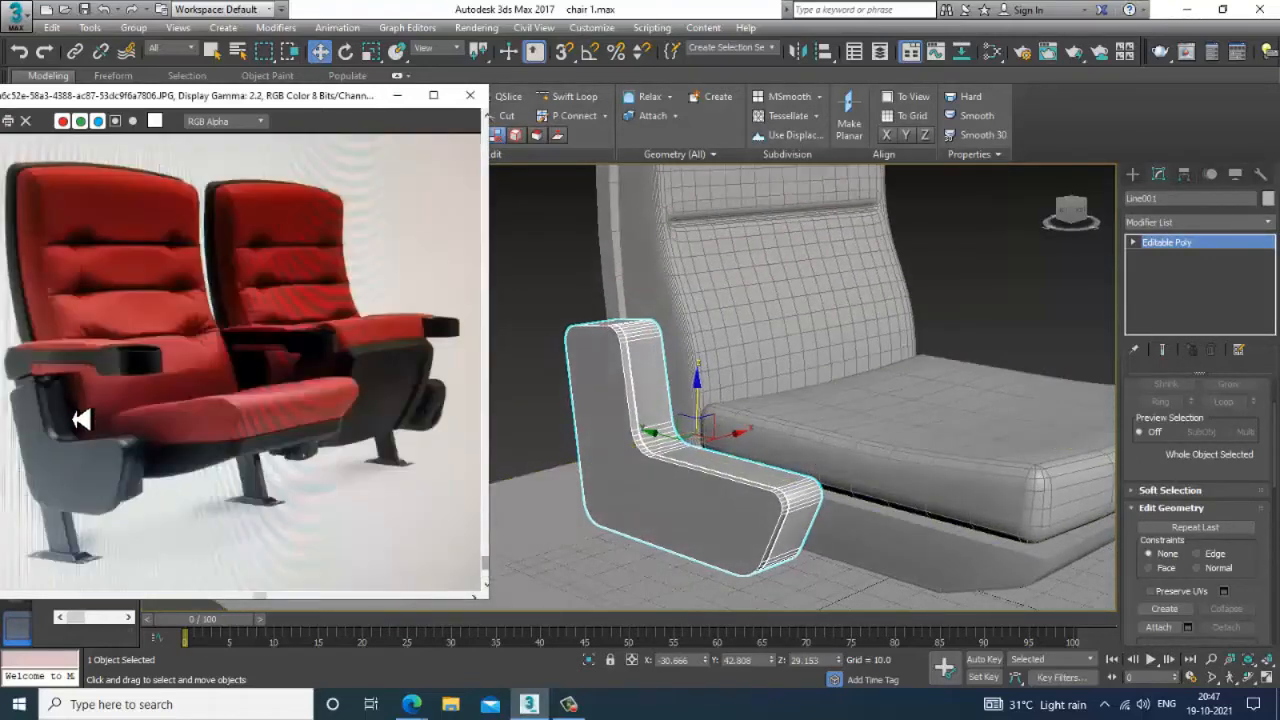
middle_click_drag(729, 434, 694, 434, "alt")
key("alt+w")
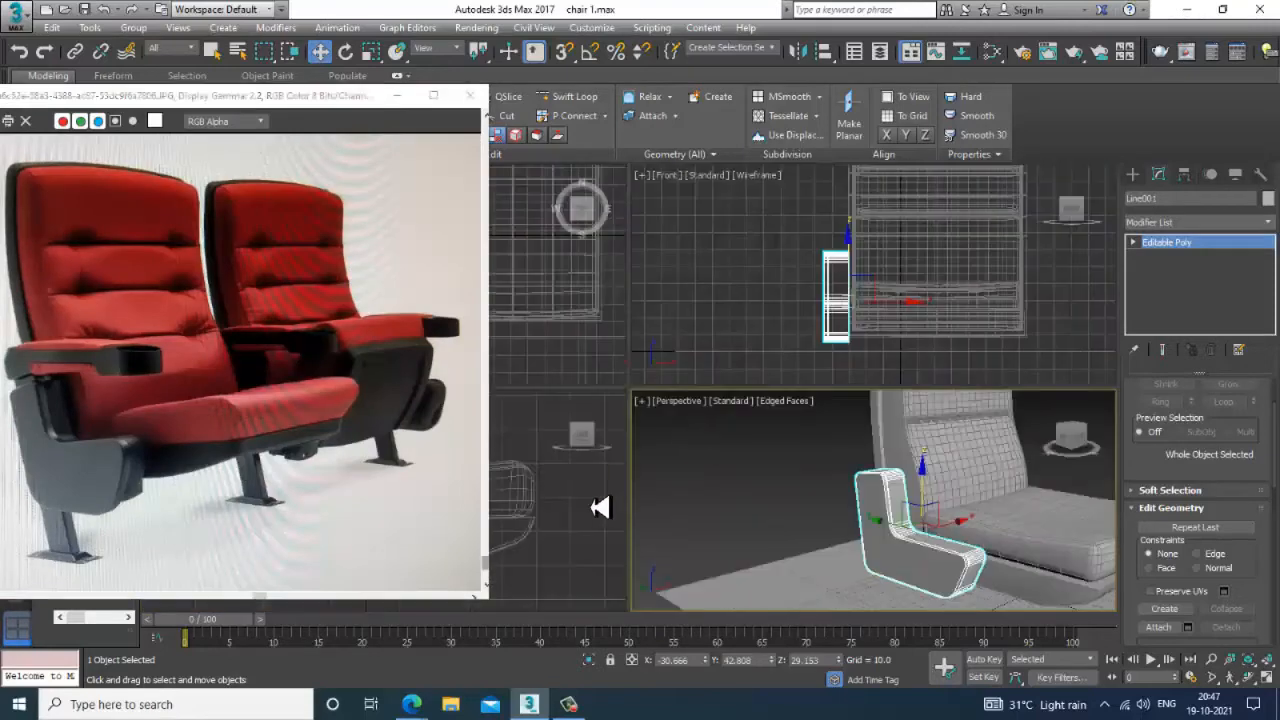
key("alt+w")
middle_click_drag(592, 502, 779, 479)
scroll(858, 486, "down", 5)
middle_click_drag(283, 472, 292, 445)
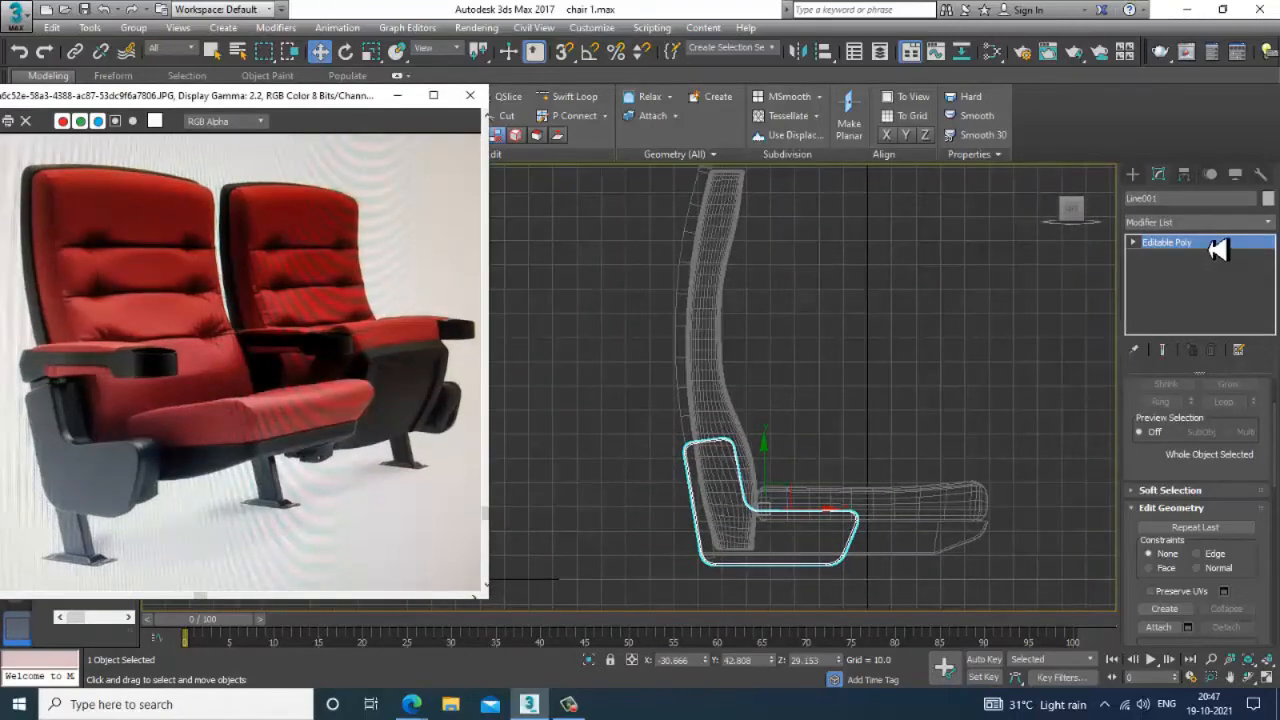
- Draw a long, narrow rectangle spline over the side bracket in the top view as the armrest outline
left_click(1133, 174)
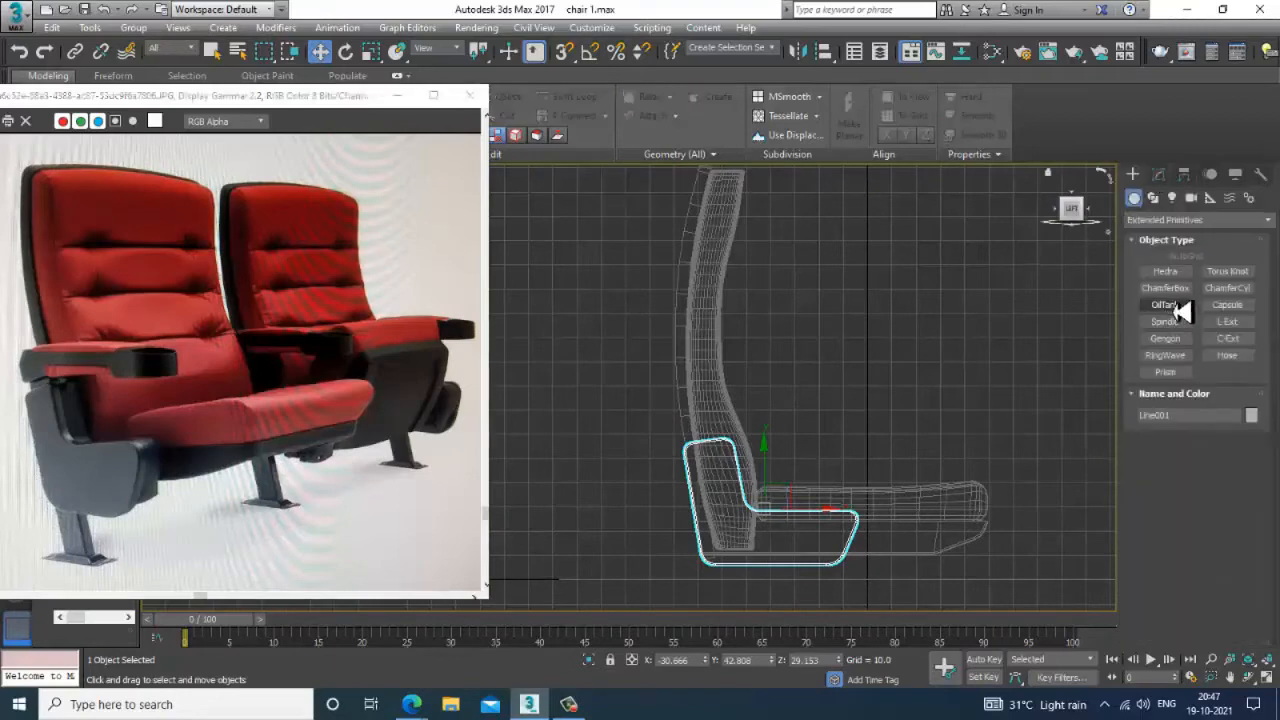
left_click(1153, 198)
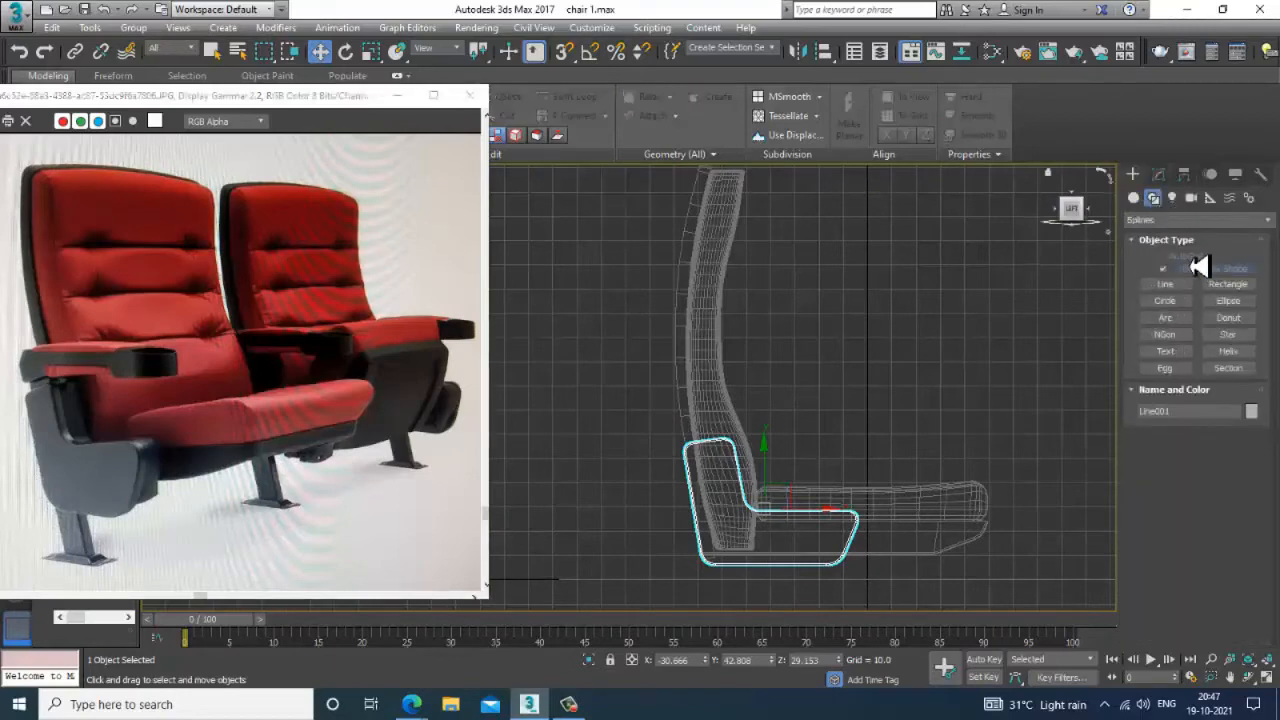
left_click(1165, 284)
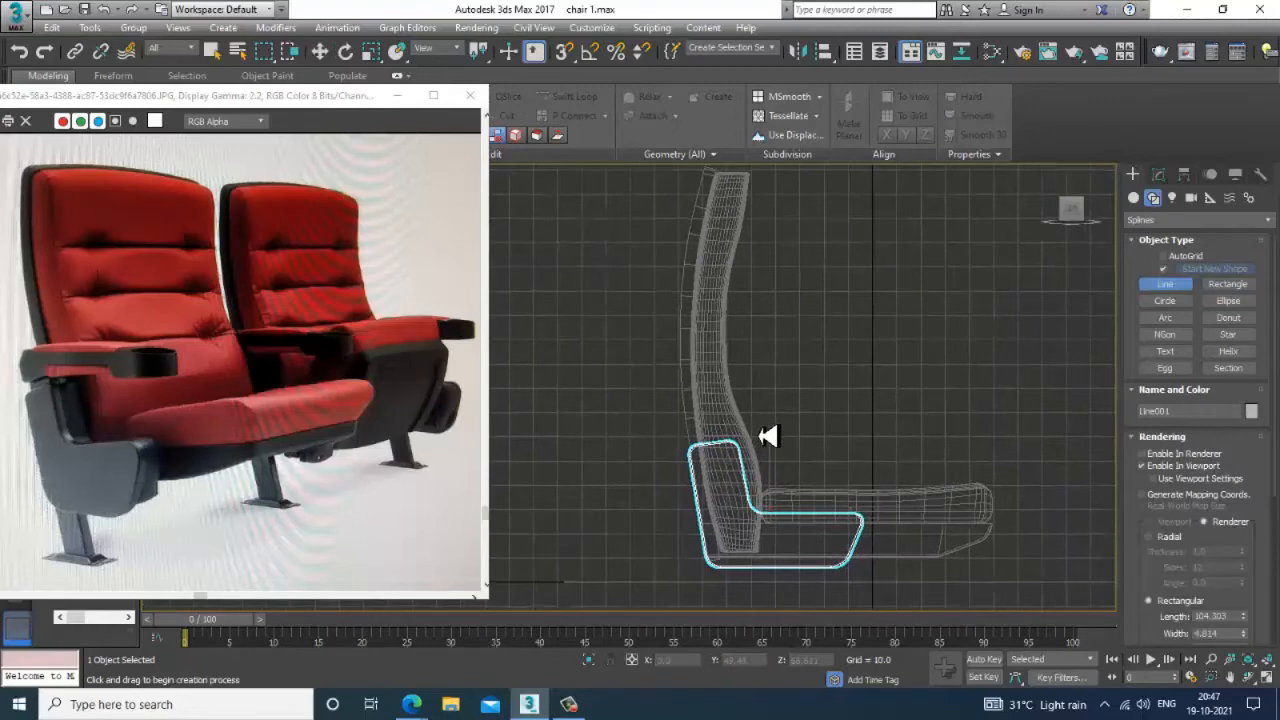
key("alt+w")
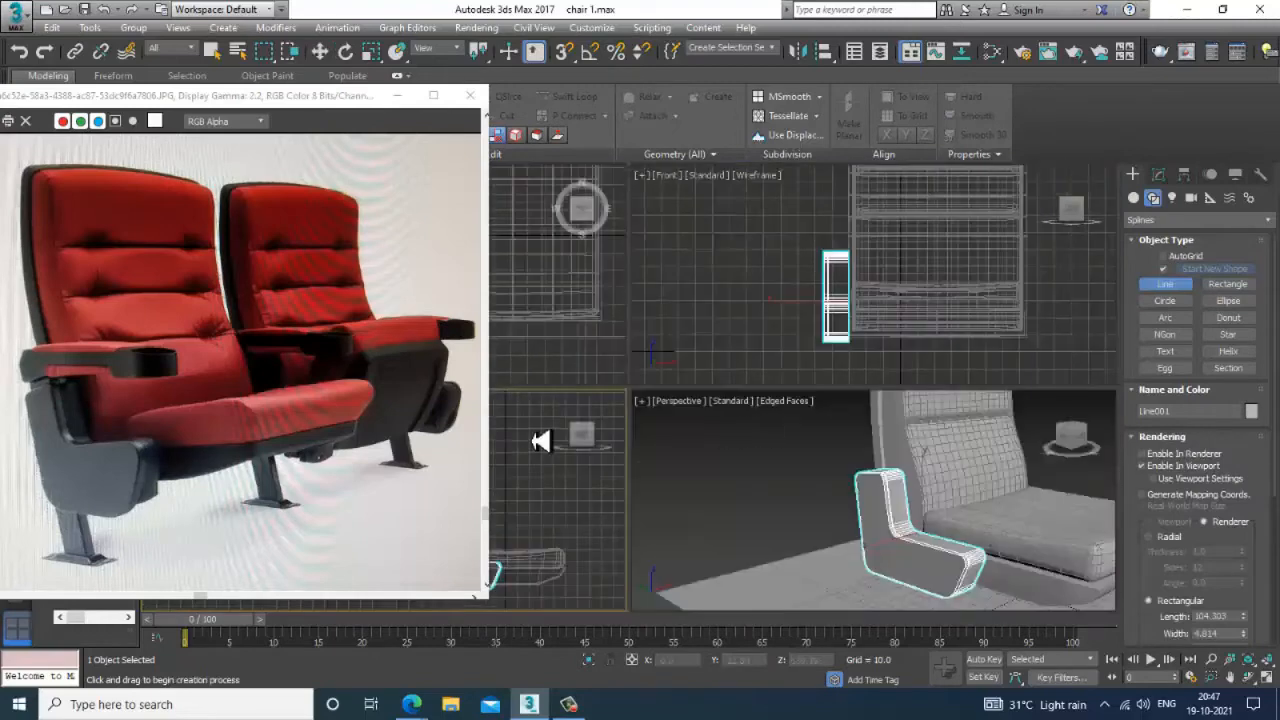
middle_click_drag(611, 349, 601, 347)
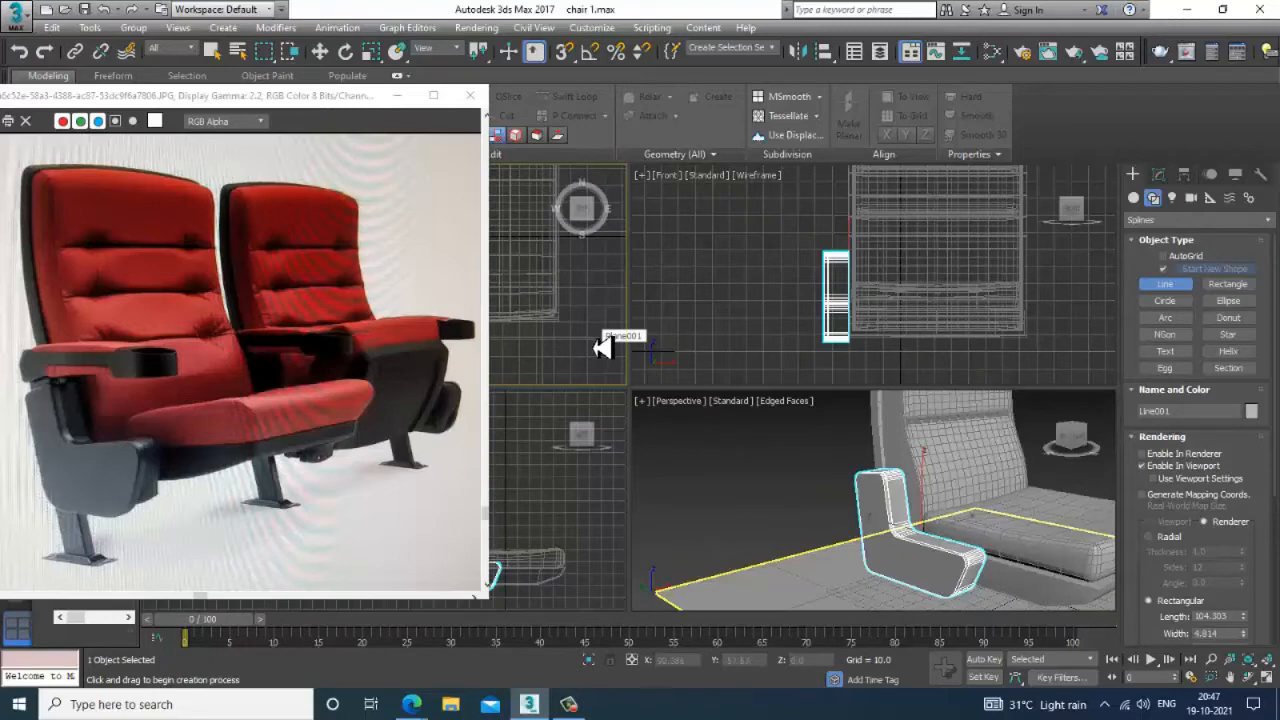
key("alt+w")
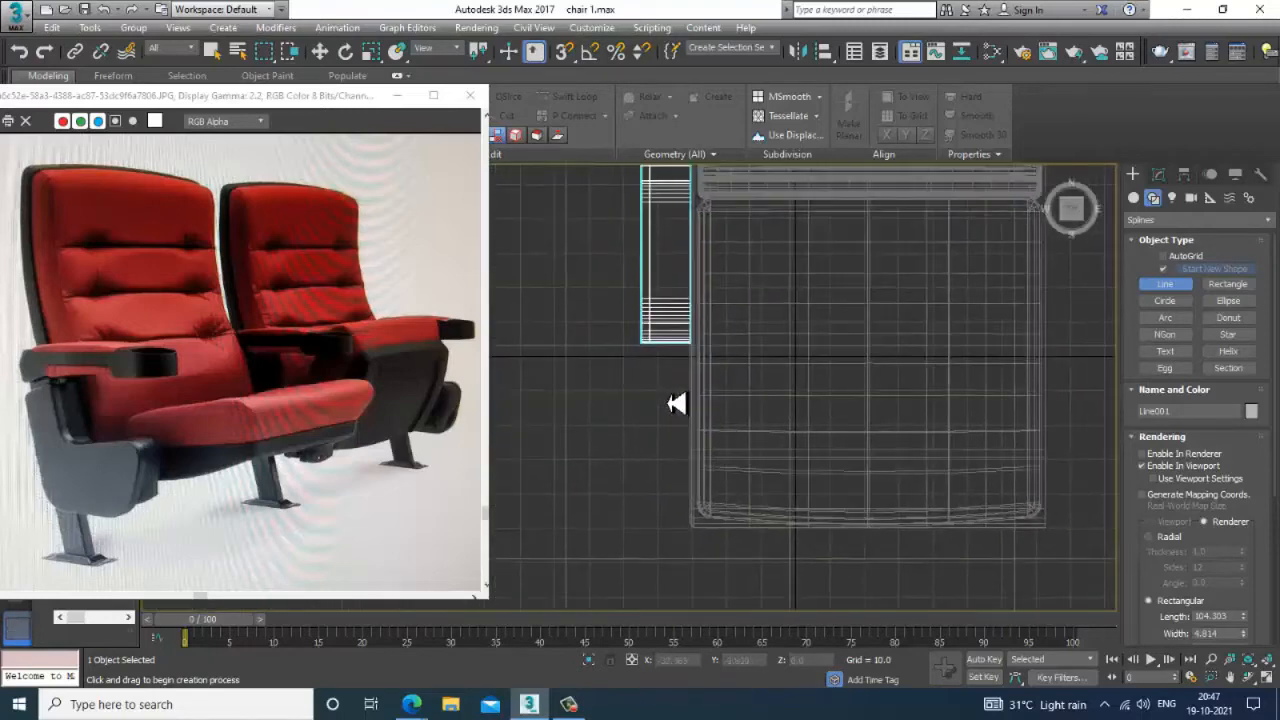
left_click(1206, 288)
middle_click_drag(723, 292, 752, 380)
middle_click_drag(688, 272, 690, 341)
left_click_drag(672, 268, 723, 518)
key("w")
- Turn off viewport rendering for the rectangle and raise it above the side bracket to a Z of about 61.3
left_click(1158, 174)
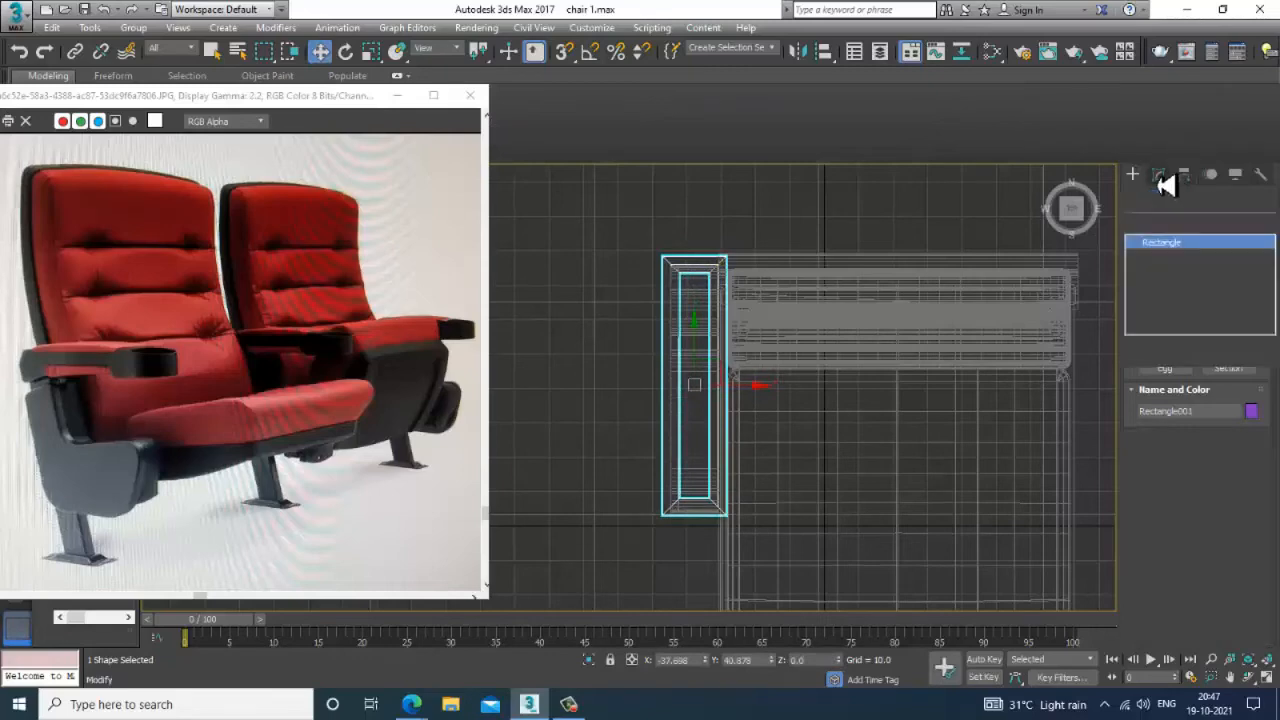
left_click_drag(1163, 407, 1170, 493)
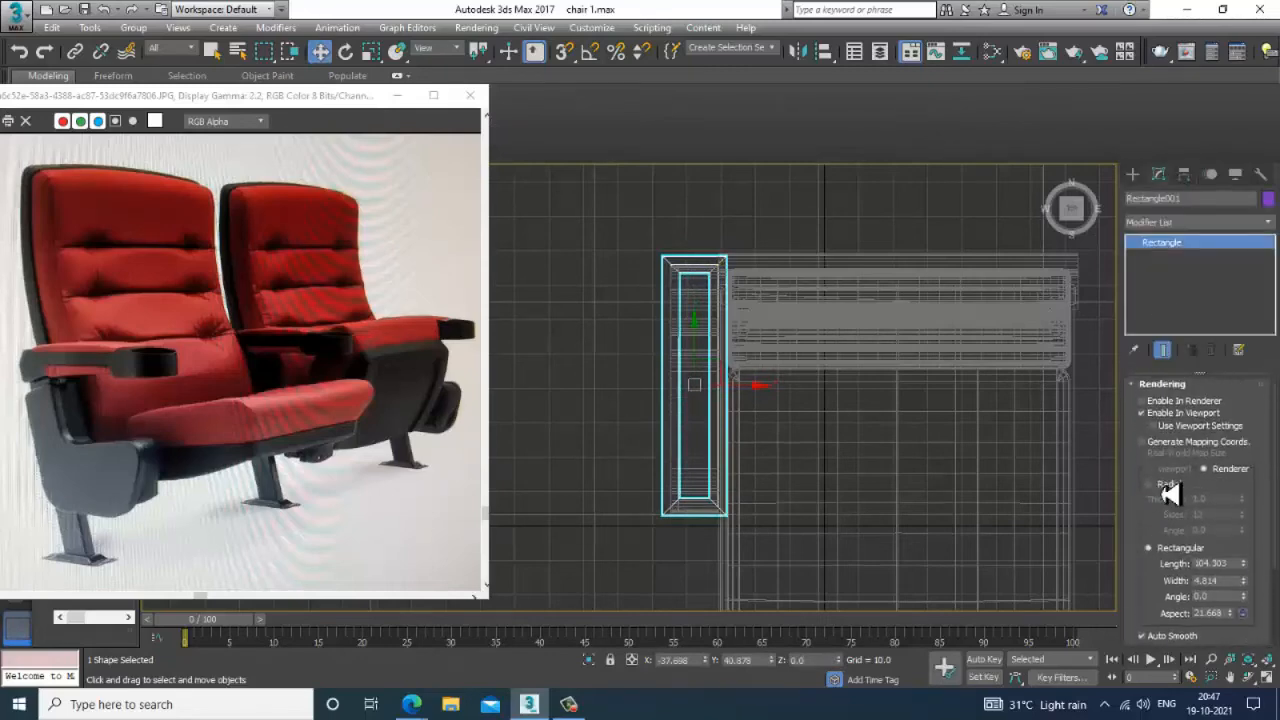
left_click(1143, 413)
key("alt+w")
key("alt+w")
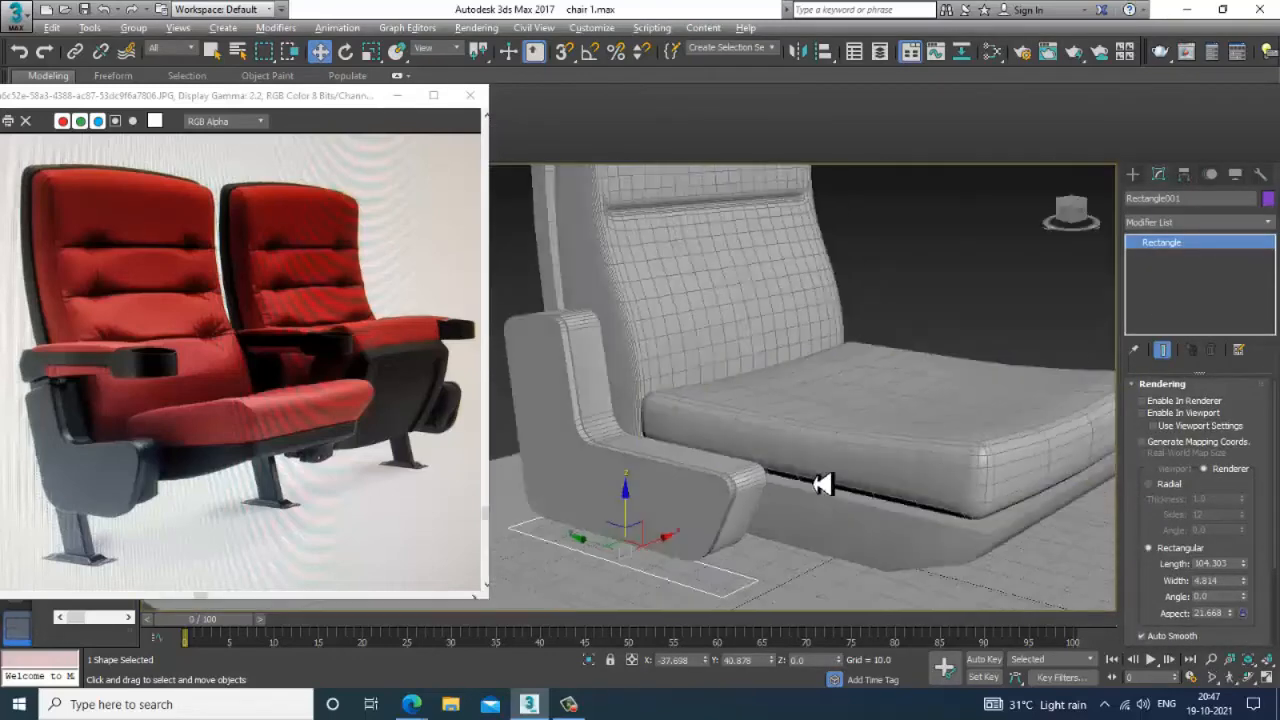
left_click_drag(632, 519, 660, 274)
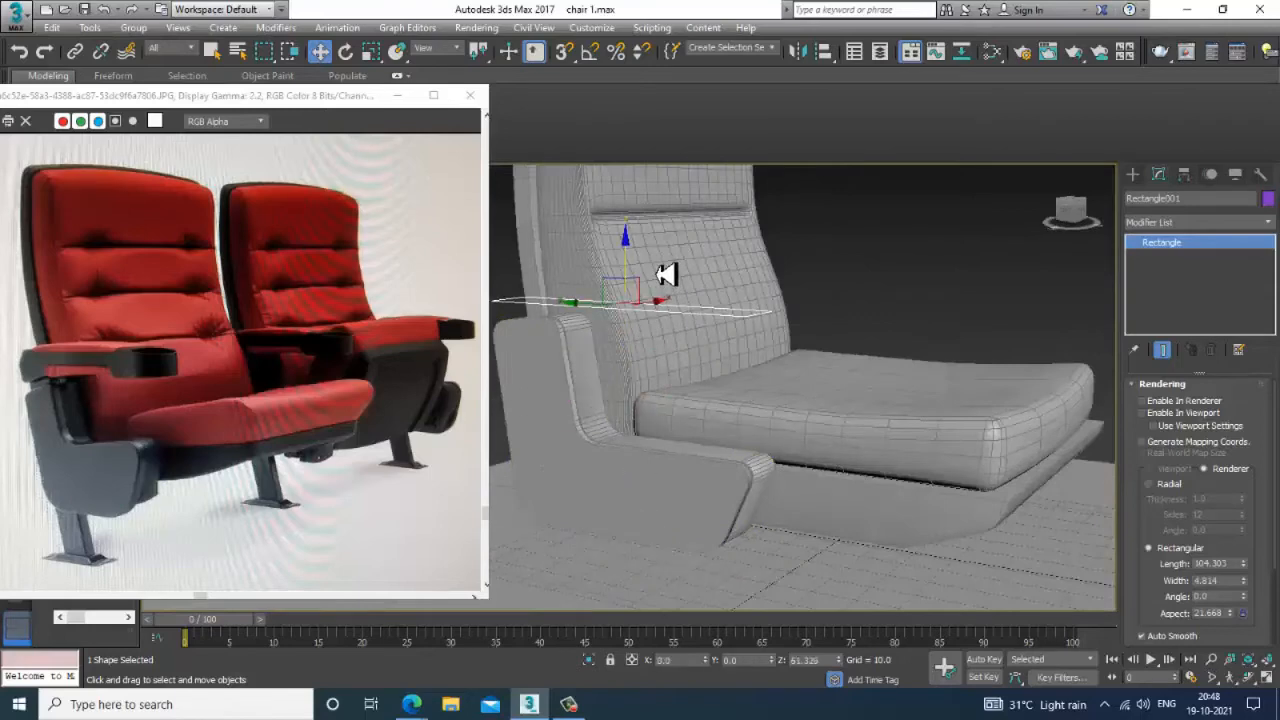
middle_click_drag(663, 353, 709, 341, "alt")
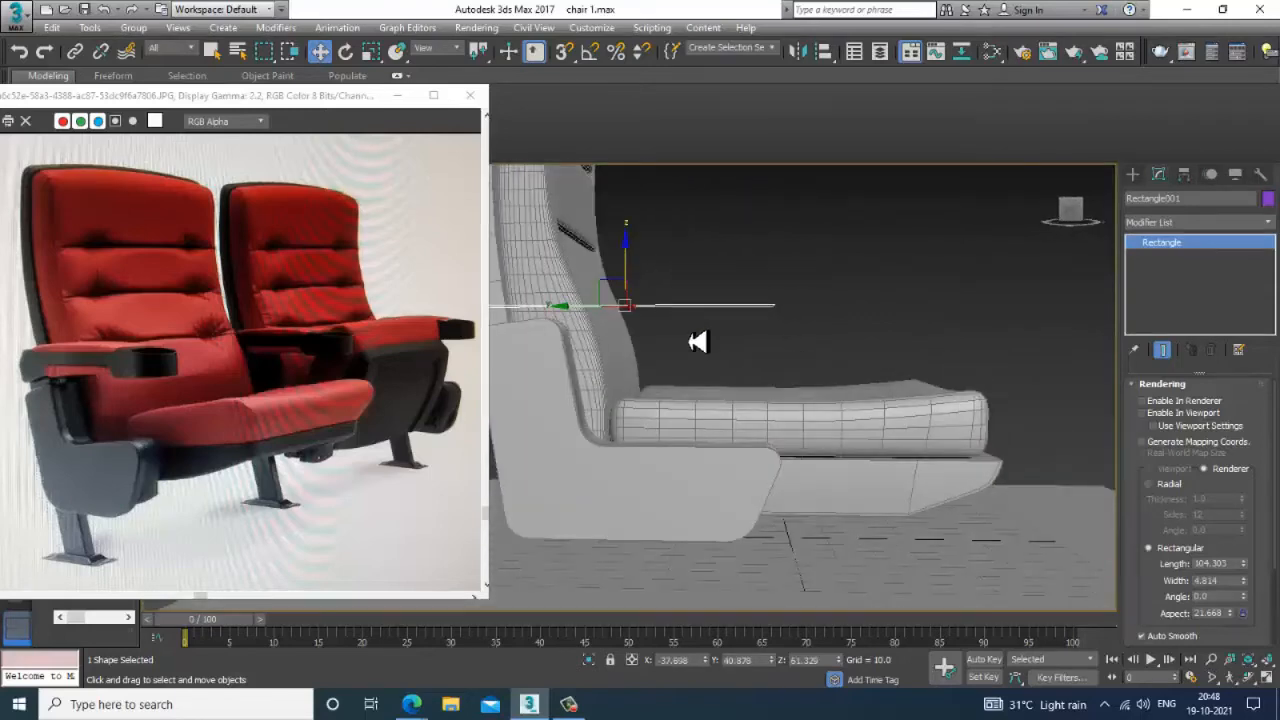
- Convert the rectangle to an editable spline and shift its front vertices slightly forward in the top view
key("alt+w")
key("alt+w")
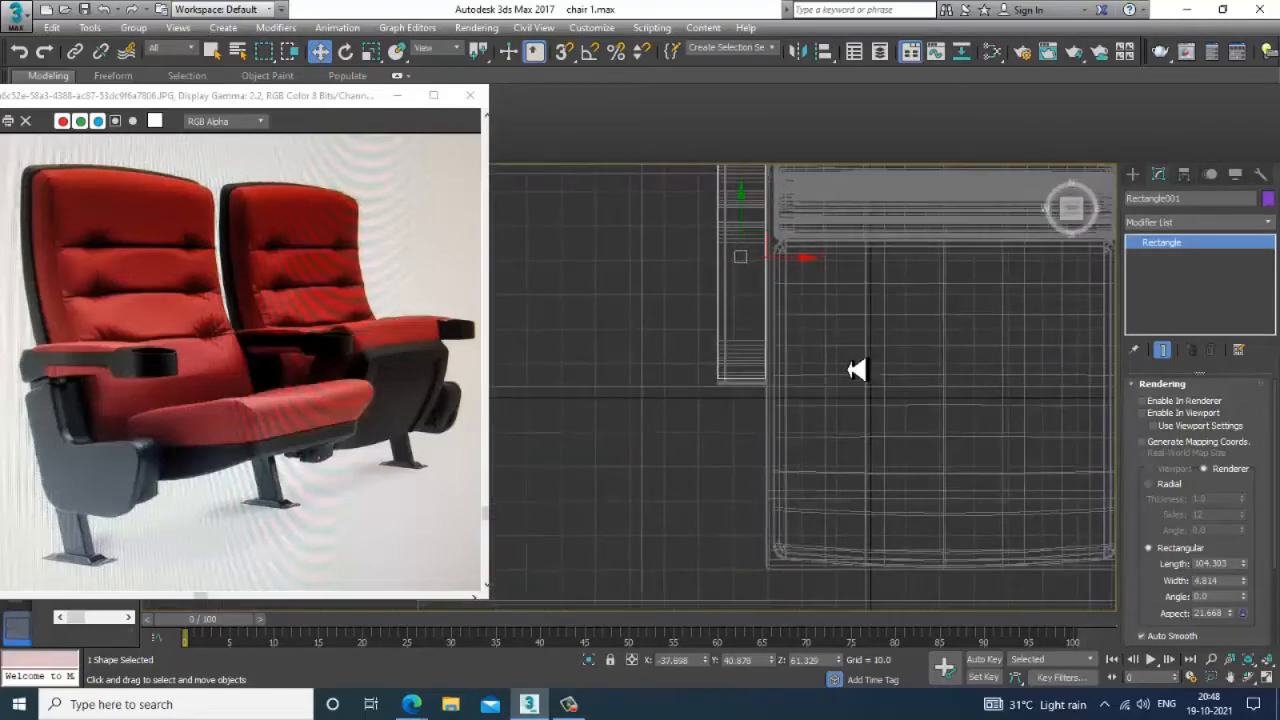
scroll(857, 370, "up", 2)
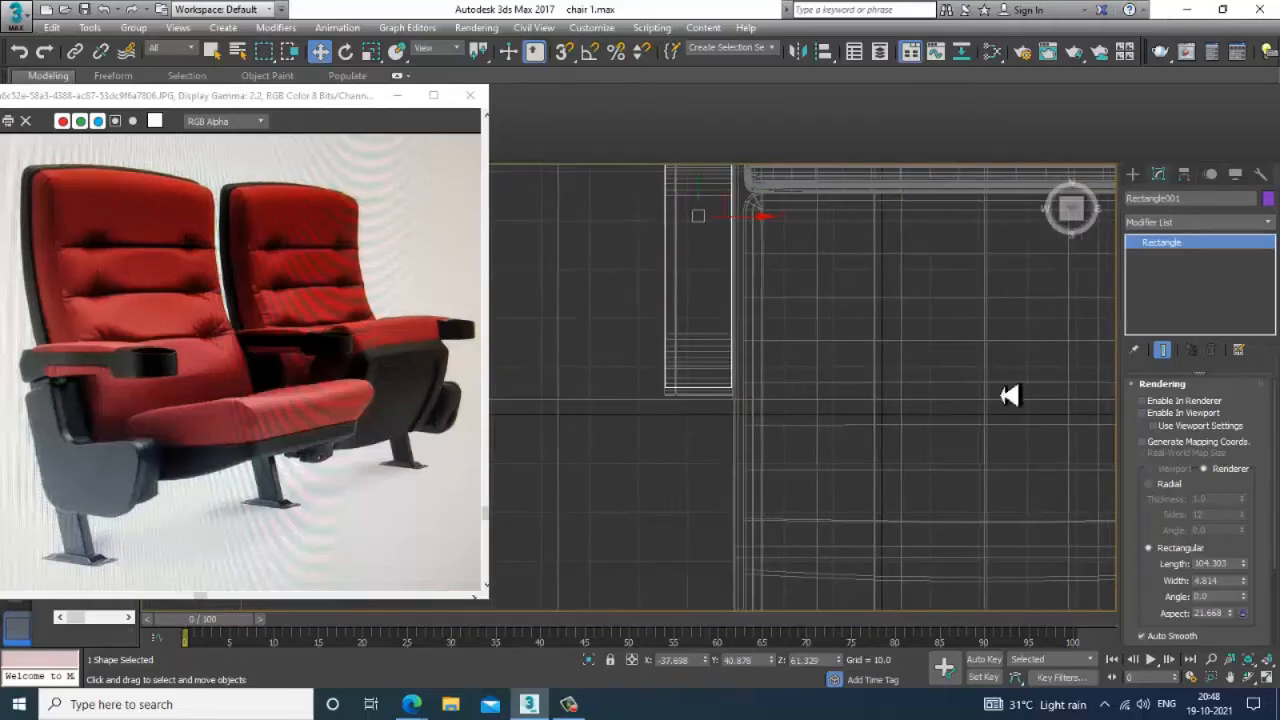
right_click(1183, 262)
left_click(1233, 346)
key("1")
left_click_drag(608, 363, 777, 428)
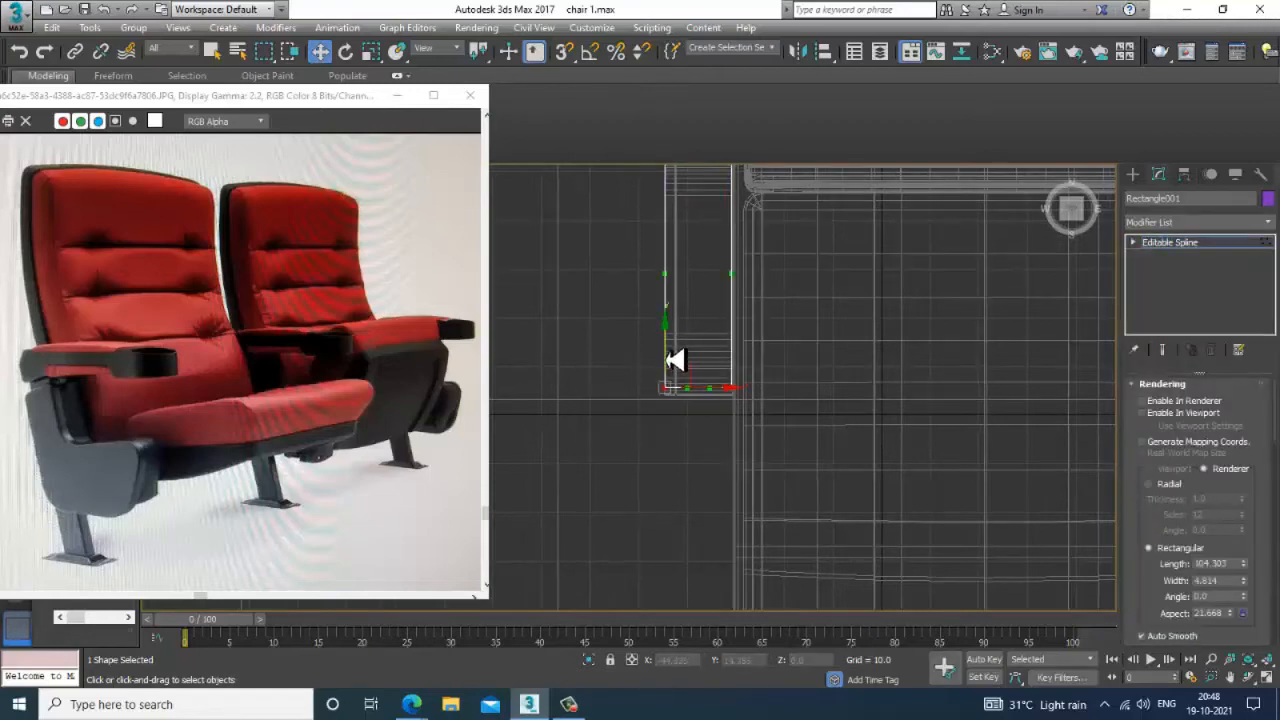
left_click_drag(675, 360, 680, 371)
- Draw a circle about as wide as the armrest rectangle and position it centred at the rectangle's front end
left_click(1133, 174)
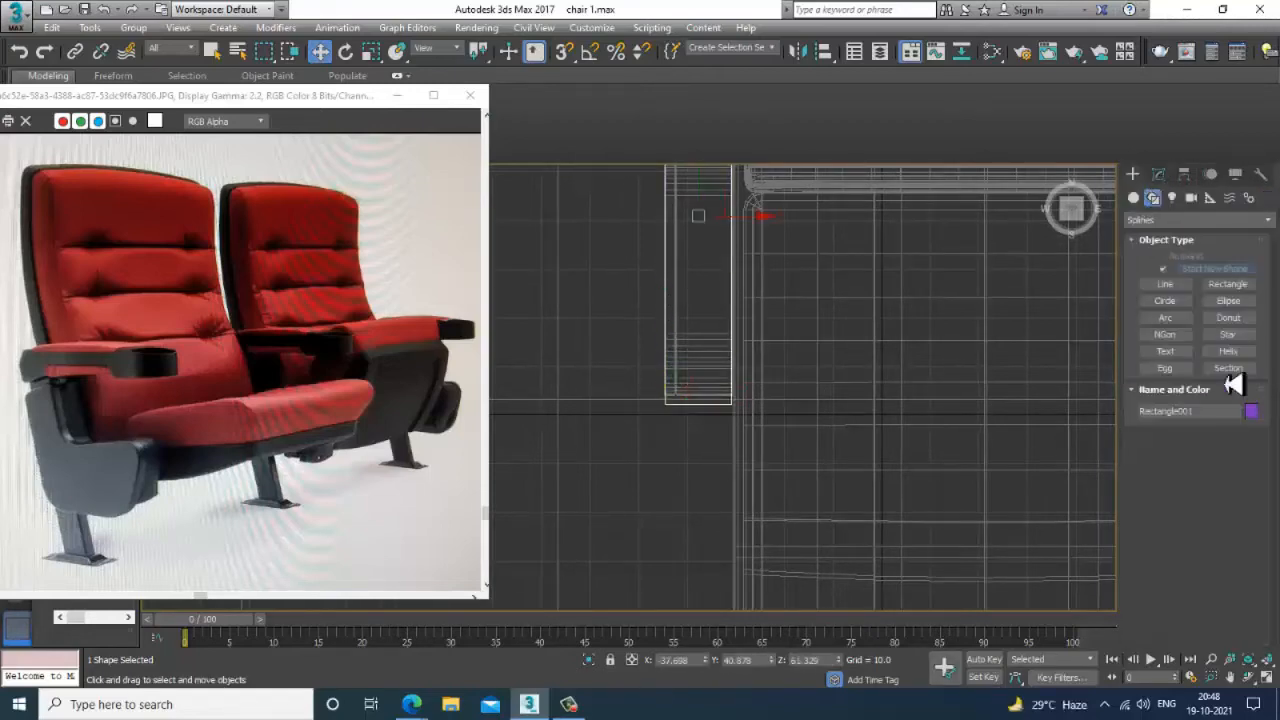
left_click(1165, 300)
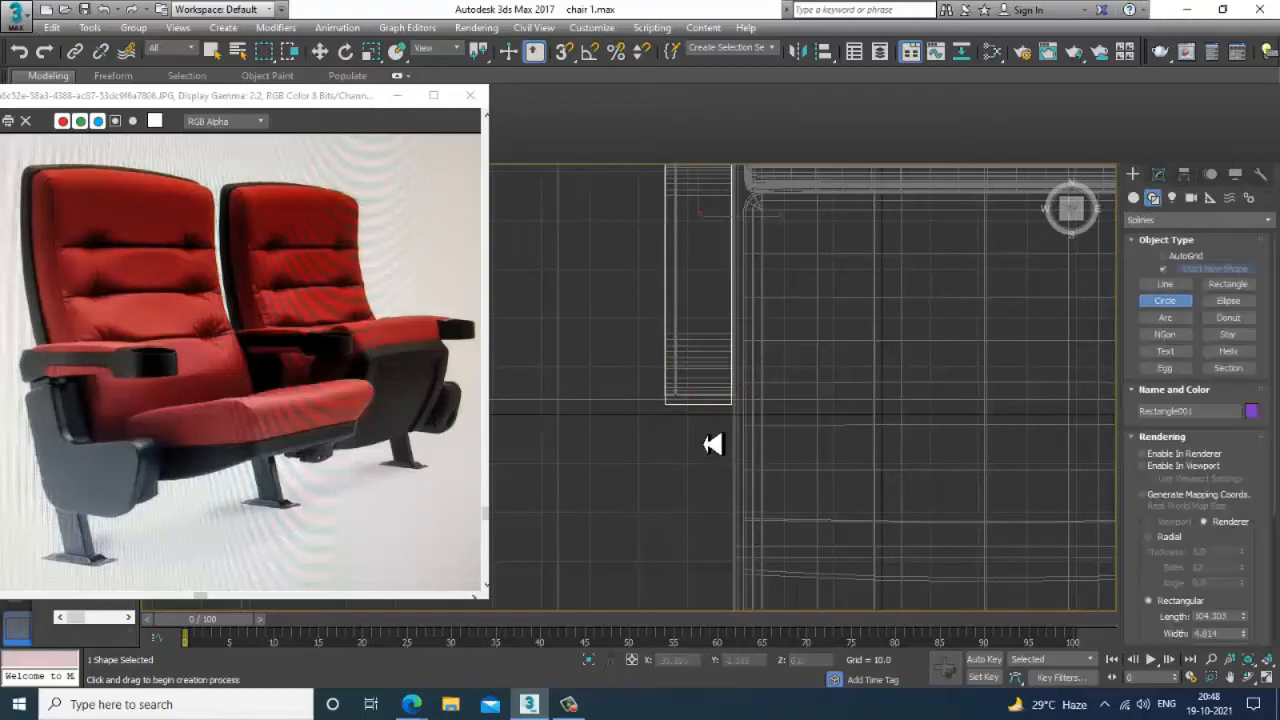
left_click_drag(702, 431, 727, 472)
key("w")
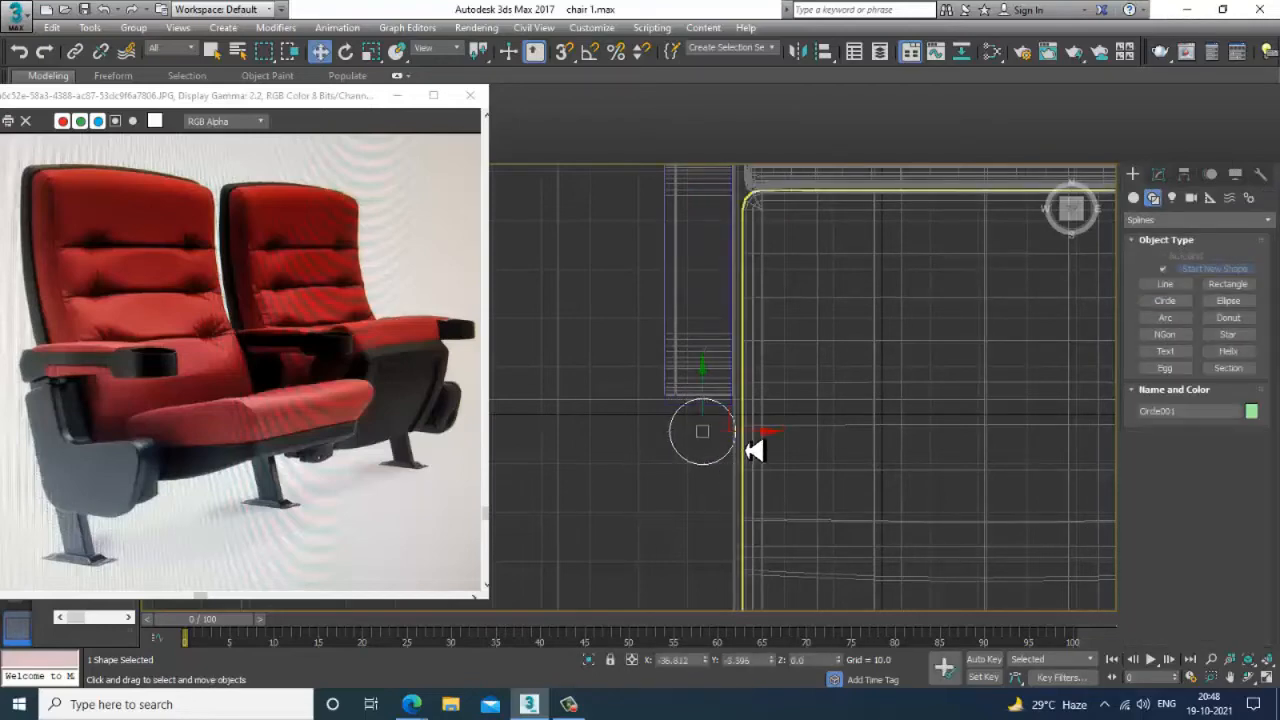
mouse_move(709, 406)
left_mouse_down()
mouse_move(706, 389)
mouse_move(708, 405)
left_mouse_up()
left_click_drag(762, 437, 760, 437)
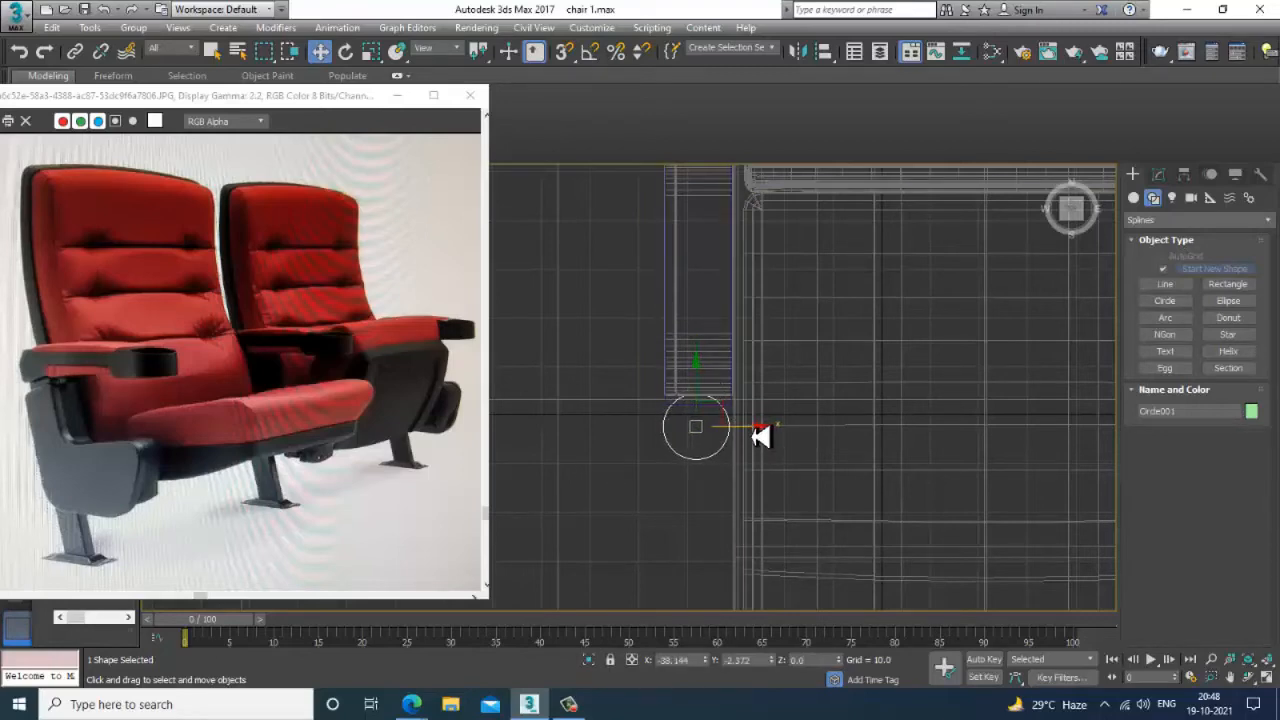
- Scale the armrest rectangle slightly wider along X
left_click(676, 363)
key("r")
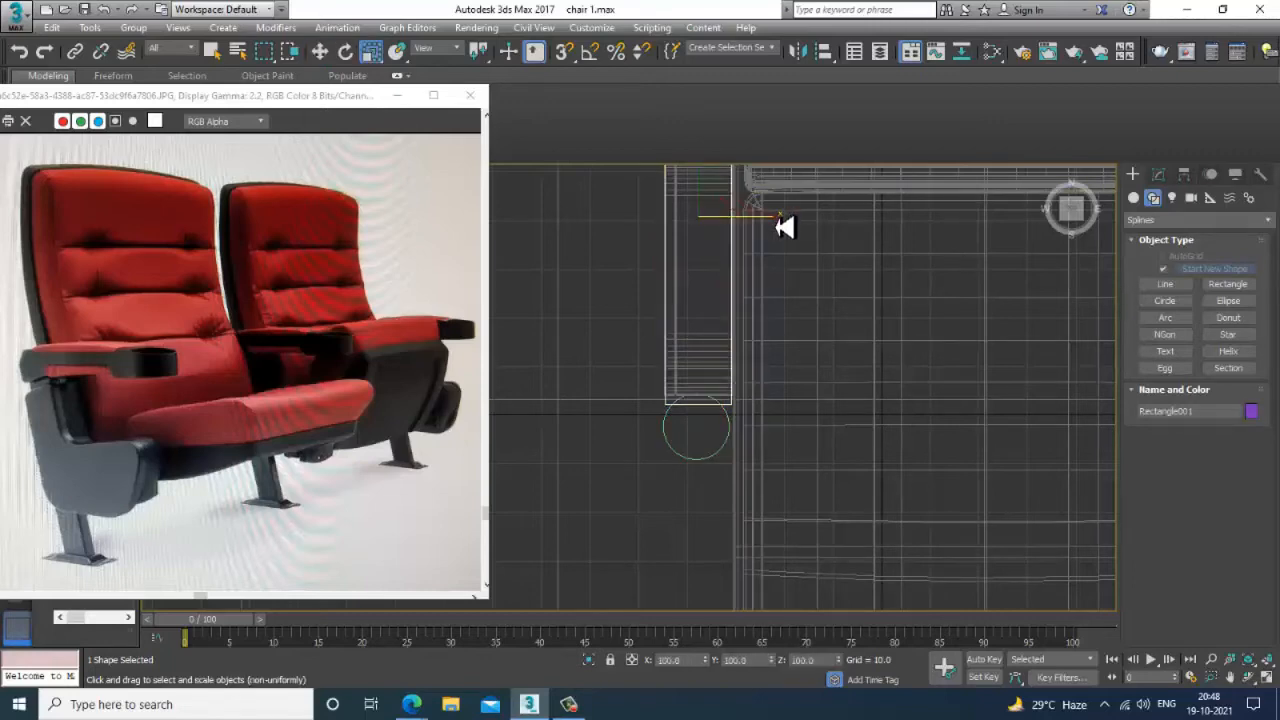
mouse_move(777, 223)
left_mouse_down()
mouse_move(793, 227)
mouse_move(754, 231)
left_mouse_up()
key("w")
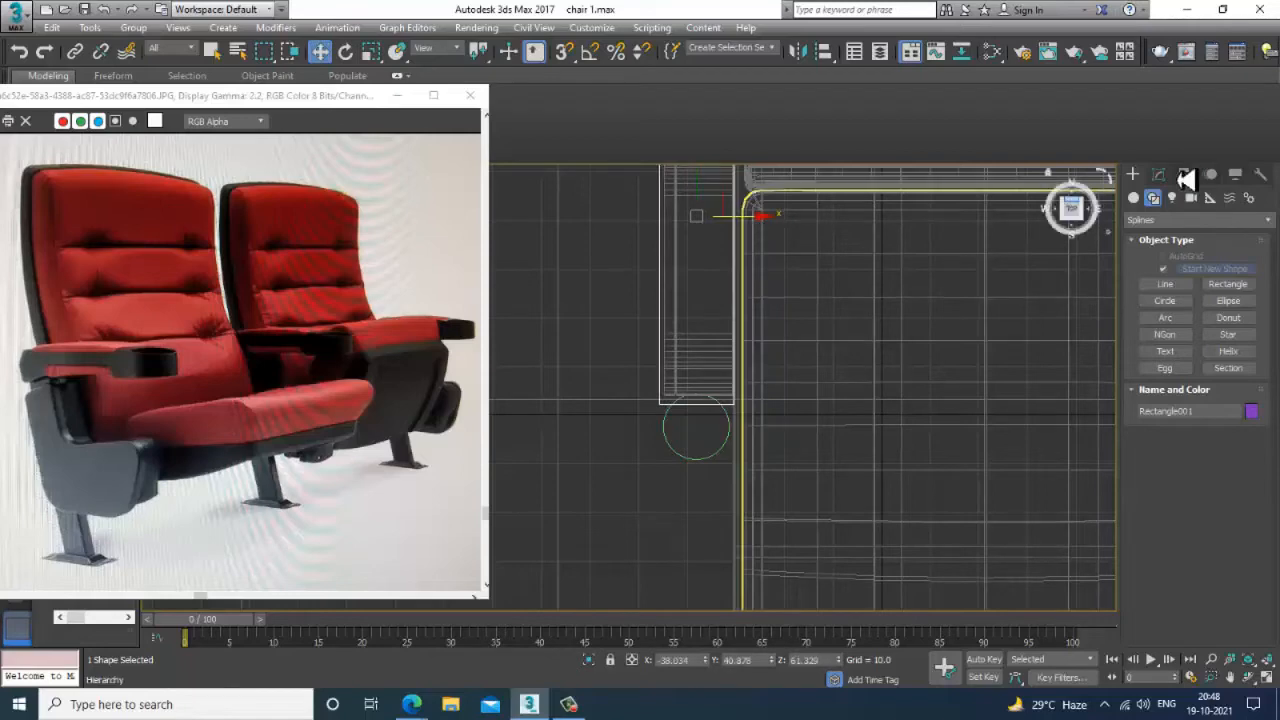
left_click(1158, 174)
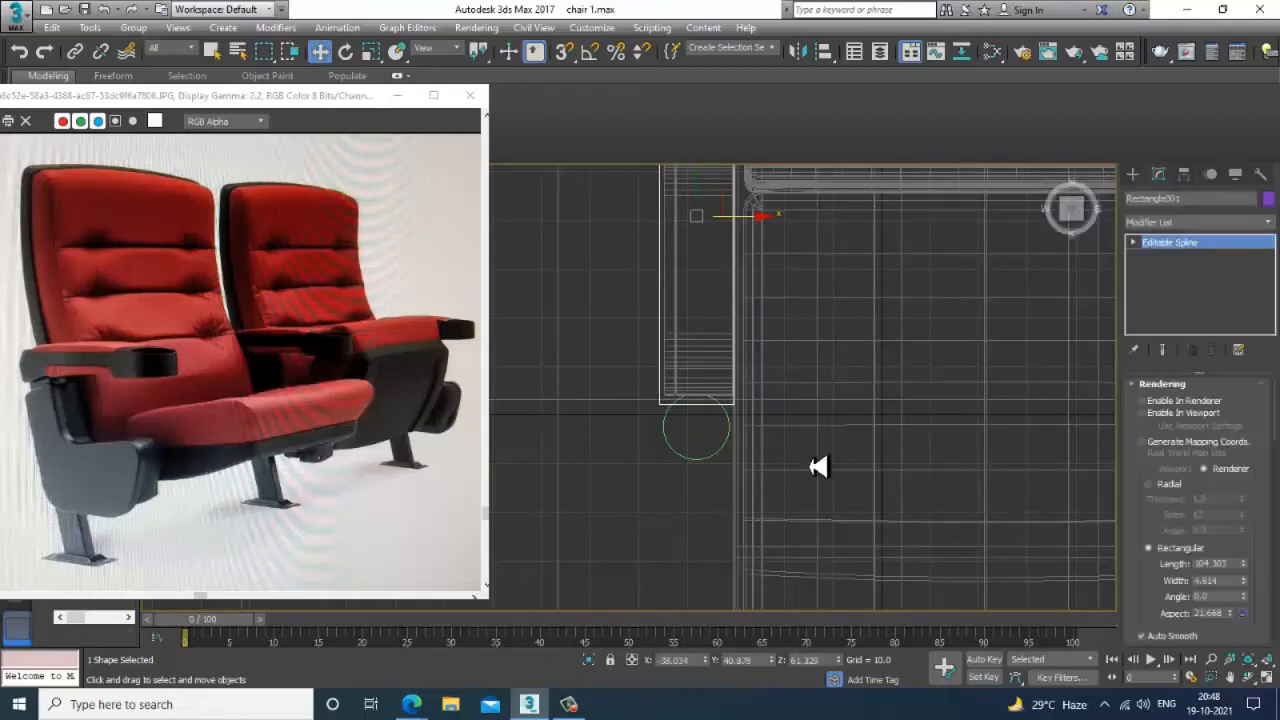
- Enlarge the circle slightly to suit the rectangle's width and shift it along Y at the front end
left_click(711, 456)
key("r")
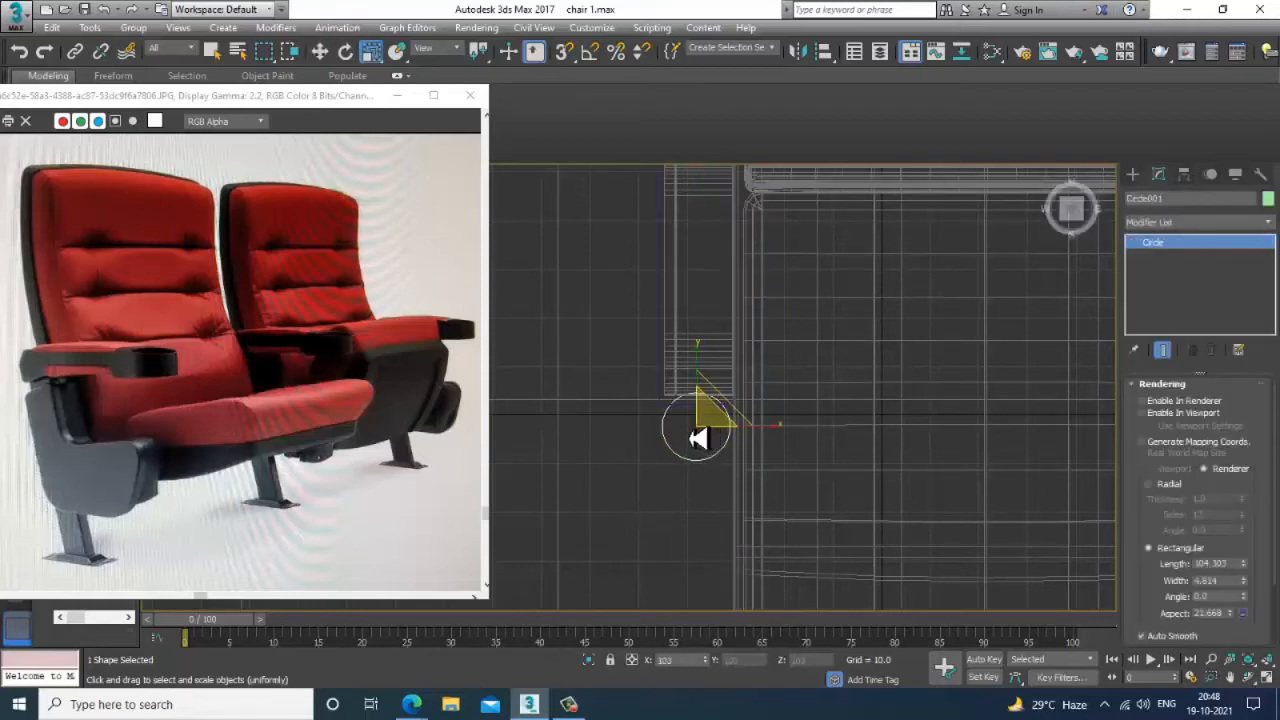
key("w")
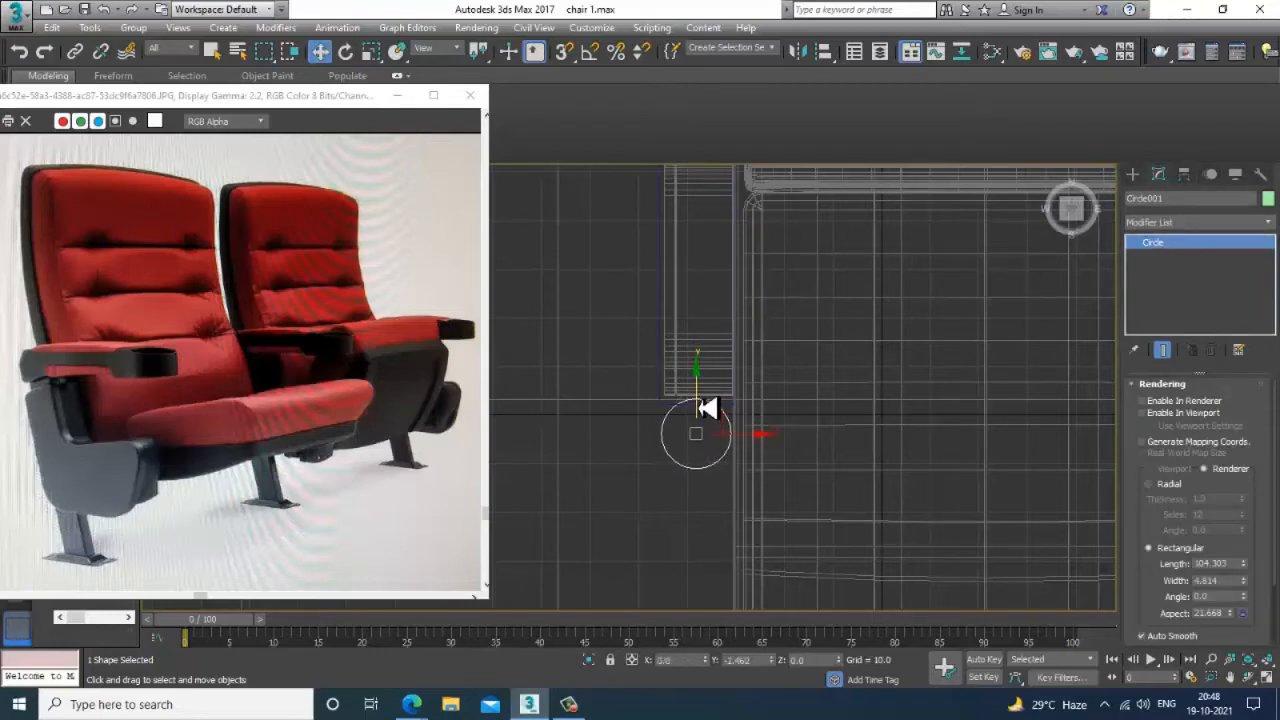
- Raise the circle to the armrest rectangle's height, aligning it in the side view at a Z of about 61.3
key("p")
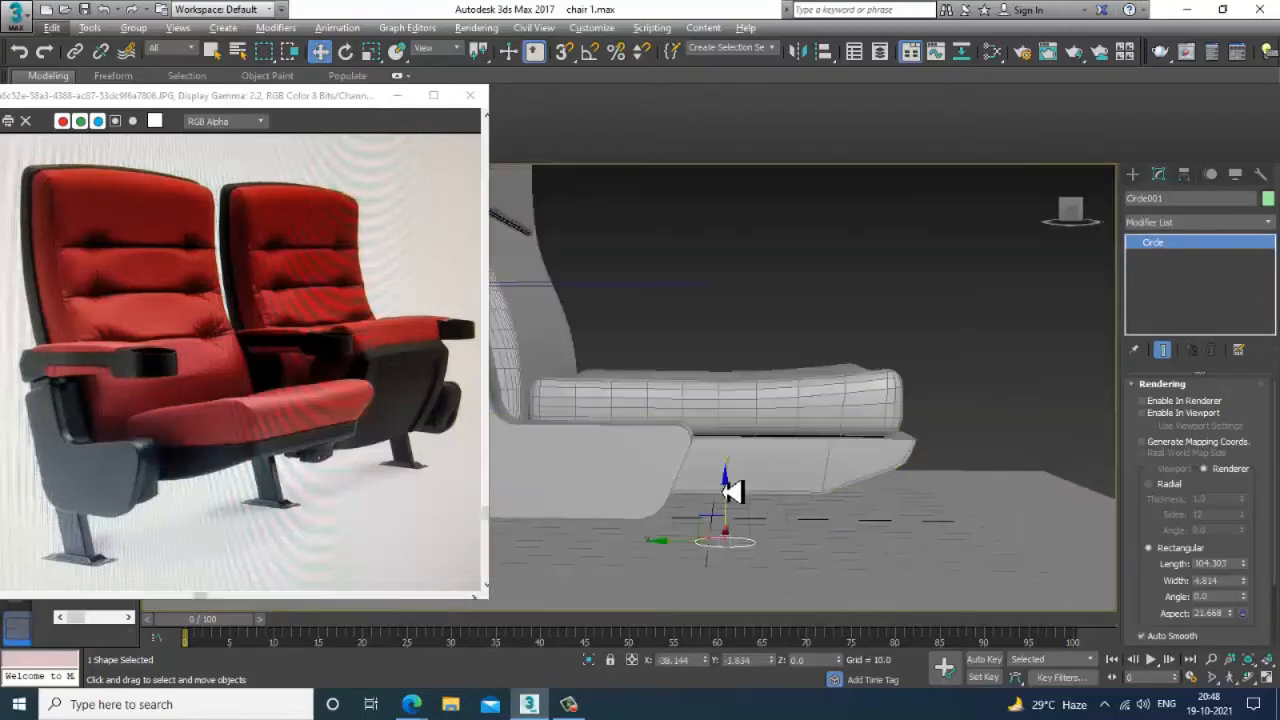
left_click_drag(724, 490, 700, 260)
key("alt+w")
middle_click(563, 491)
key("alt+w")
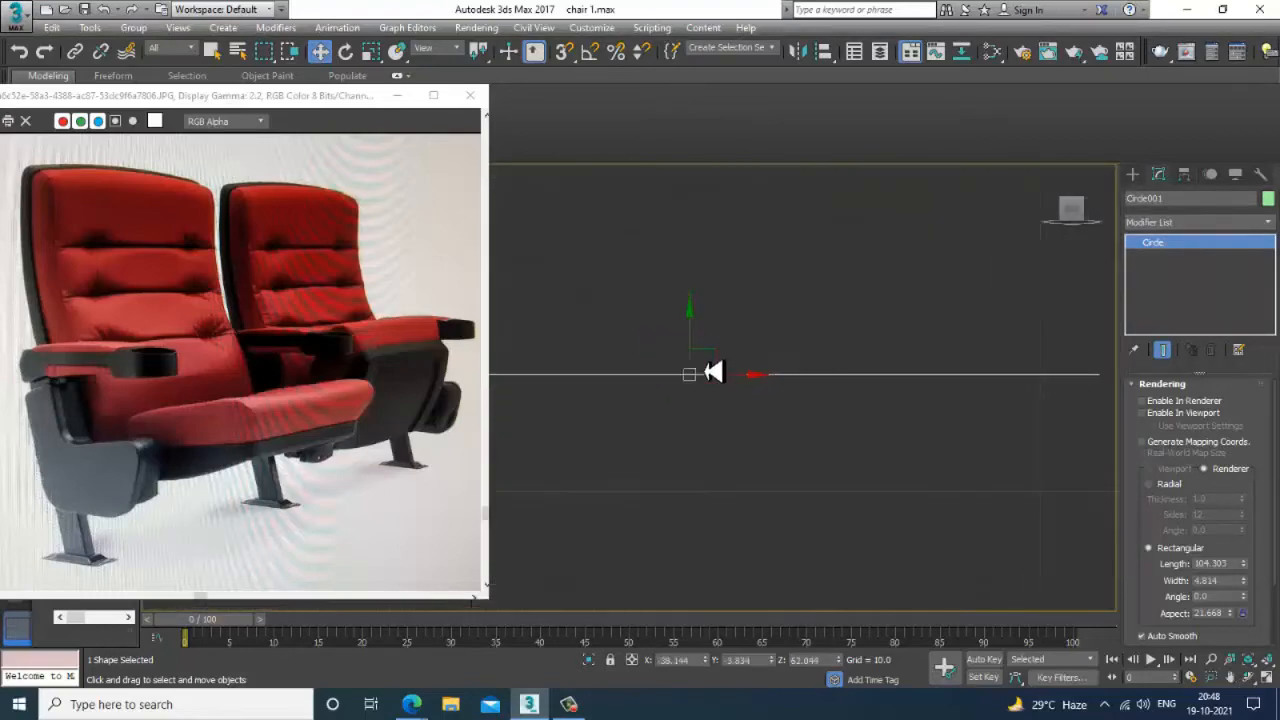
scroll(752, 366, "down", 5)
scroll(690, 362, "up", 3)
left_click_drag(828, 323, 865, 343)
- Convert the circle at the armrest's front end to an editable spline
key("alt+w")
middle_click(920, 486)
key("alt+w")
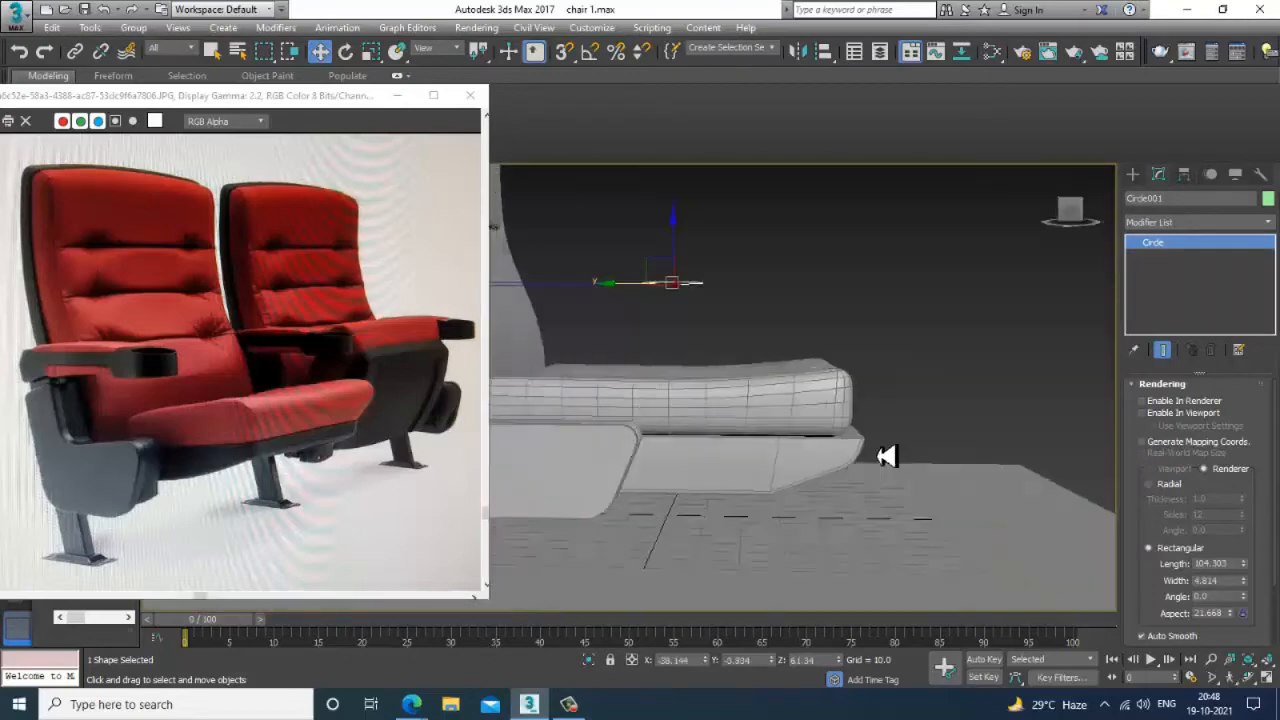
scroll(686, 331, "up", 3)
middle_click_drag(686, 331, 857, 366, "alt")
left_click(884, 352)
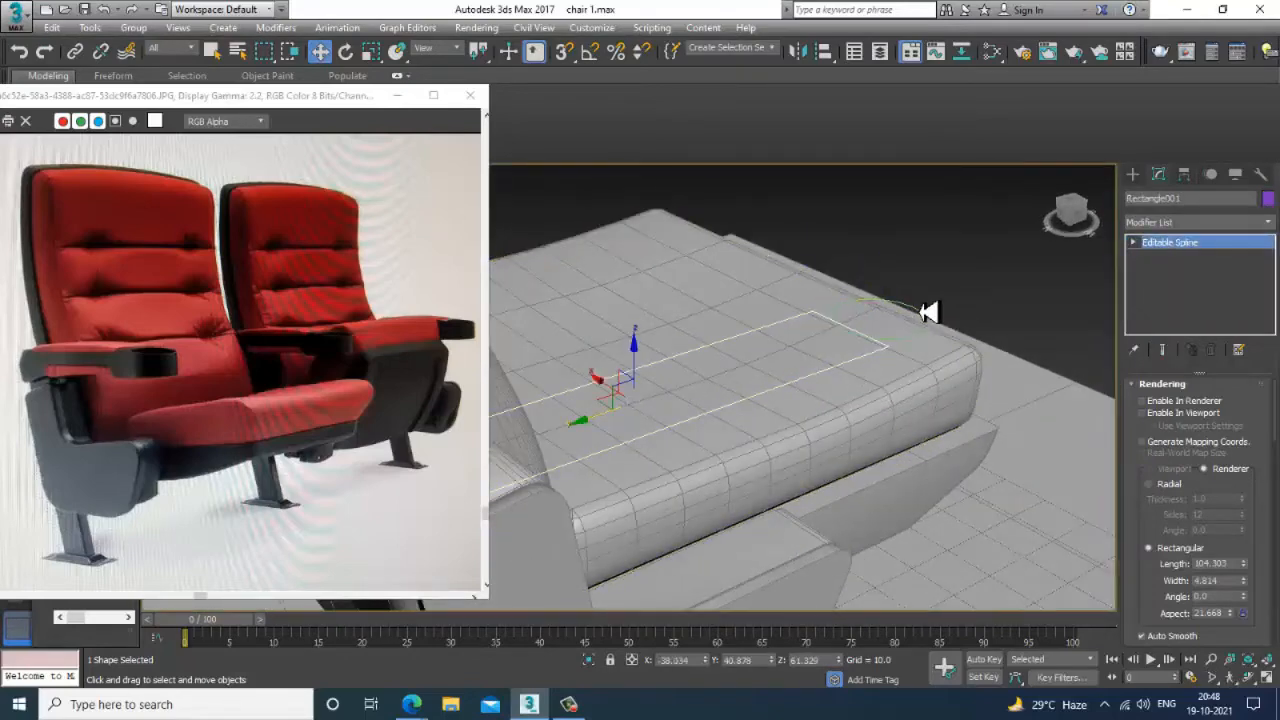
right_click(921, 312)
mouse_move(1000, 470)
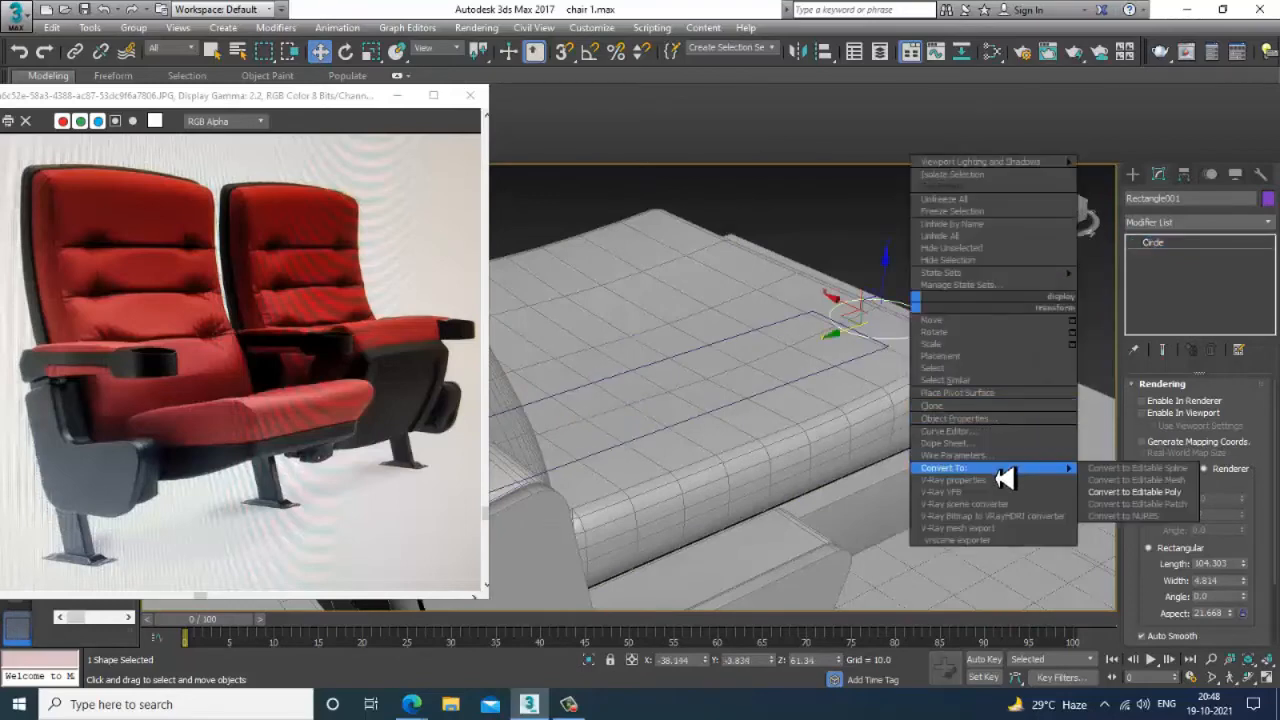
left_click(1140, 470)
- Convert the armrest rectangle to an editable spline and attach the circle at its front end to it
left_click(837, 397)
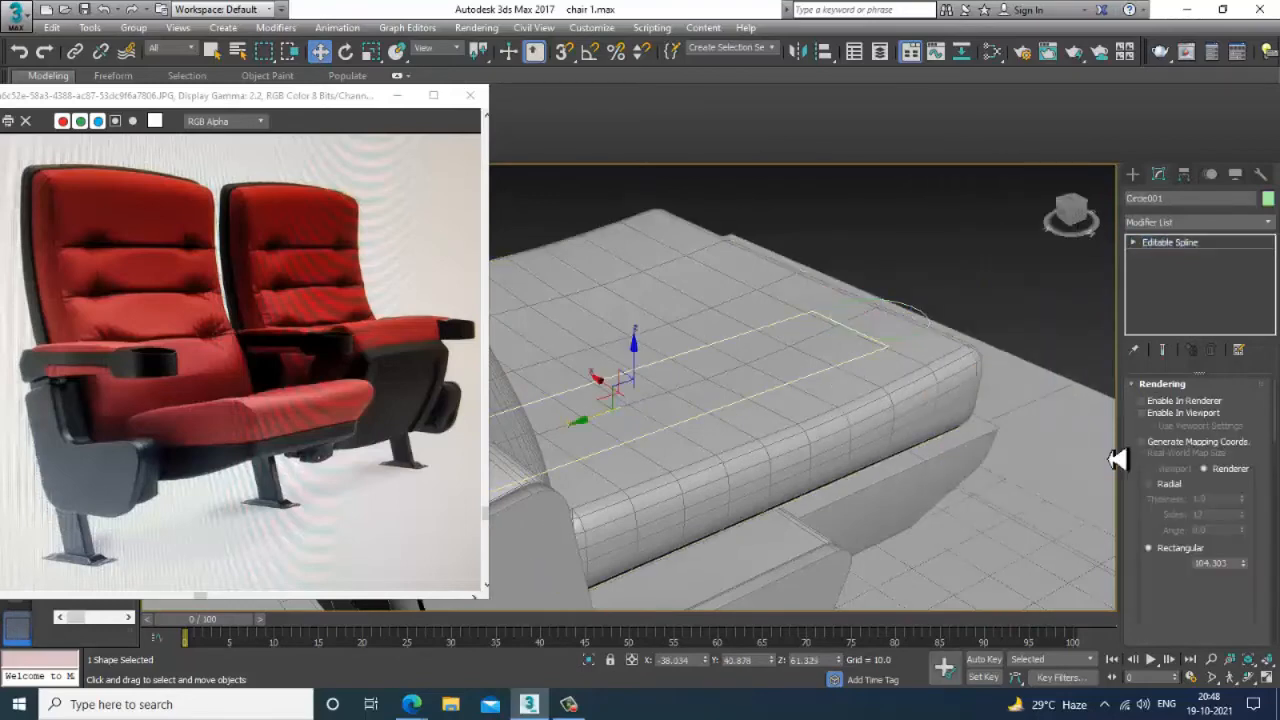
scroll(1150, 533, "down", 10)
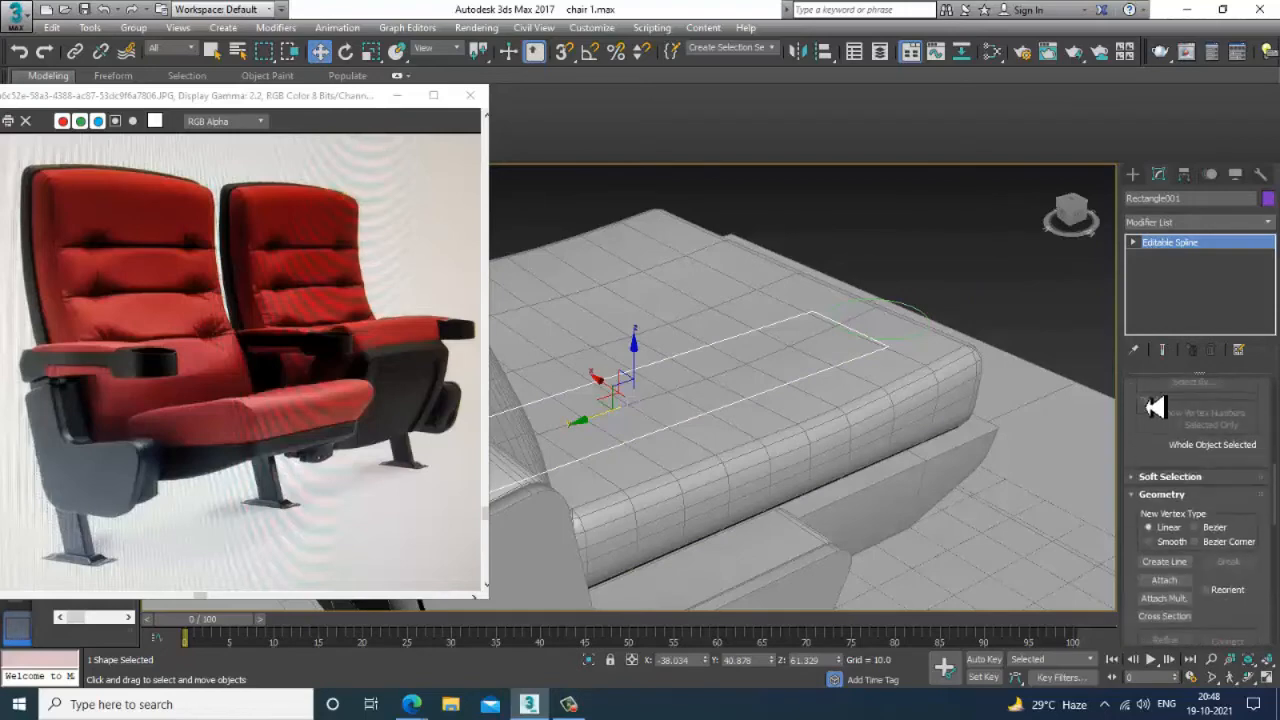
left_click(1164, 503)
left_click(908, 306)
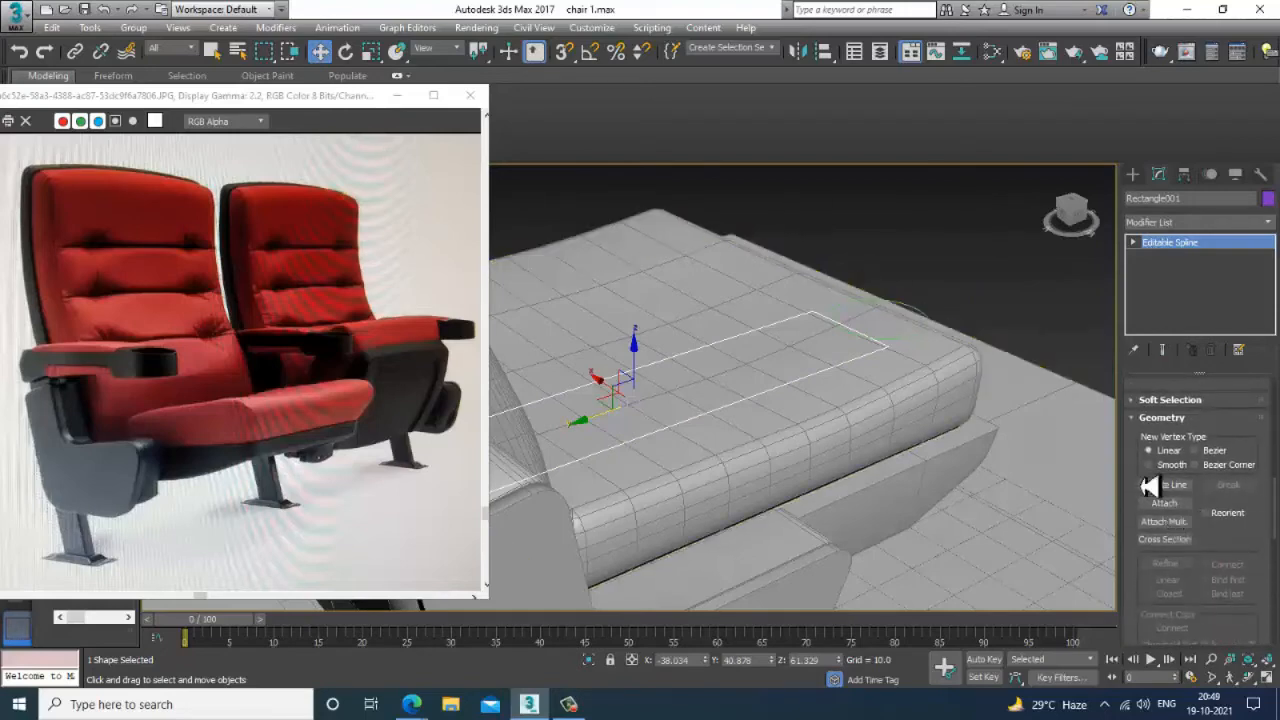
left_click(1171, 506)
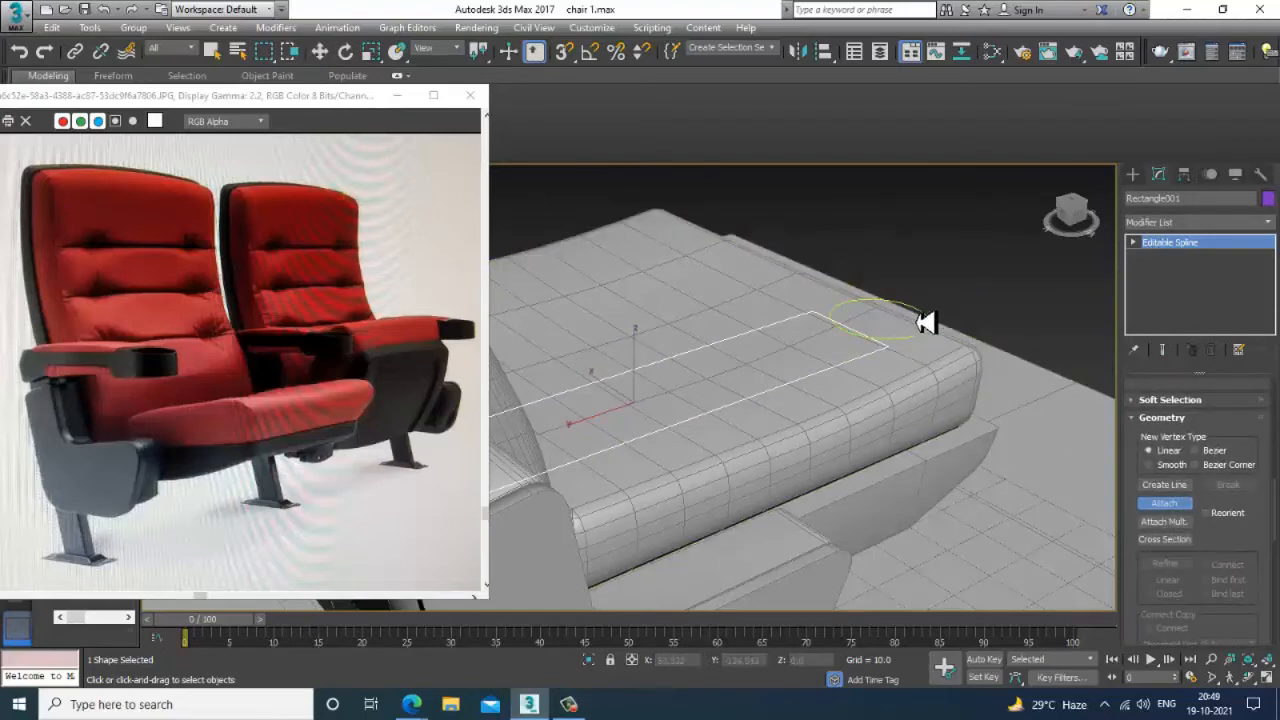
left_click(926, 322)
- Try to merge the circle spline with the armrest rectangle using a Boolean union
left_click(1134, 243)
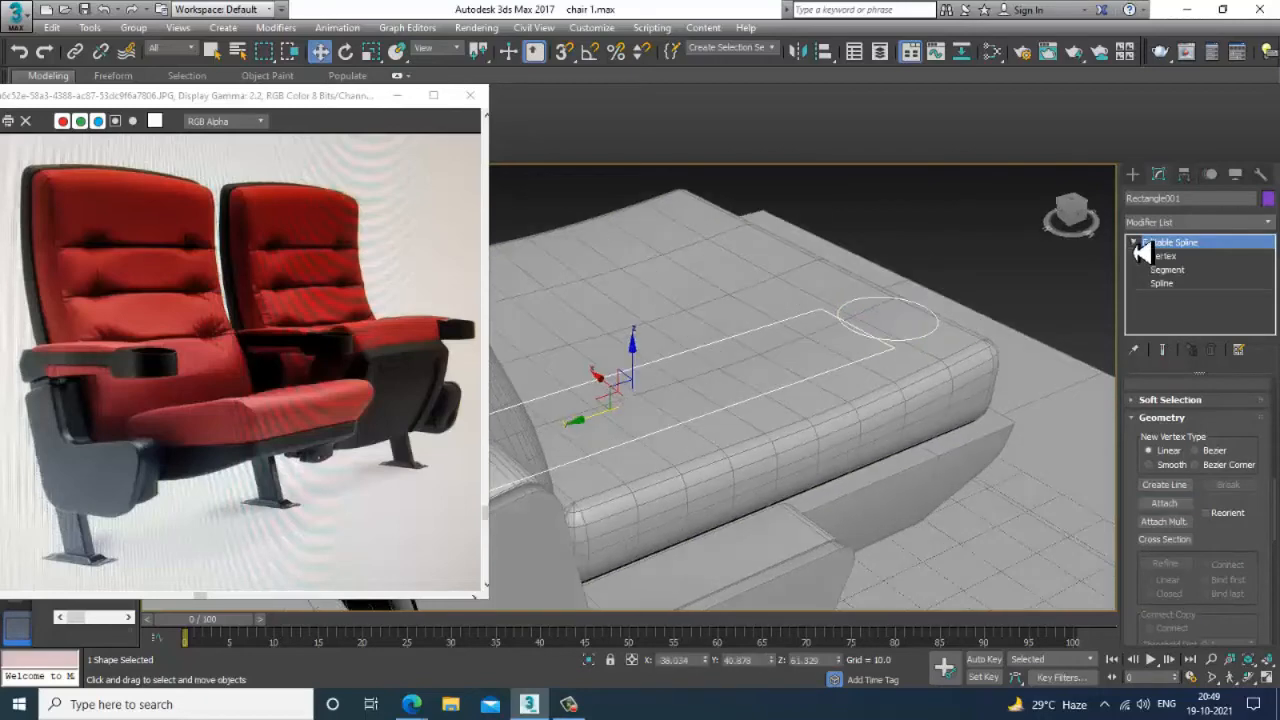
left_click(1165, 284)
left_click(906, 348)
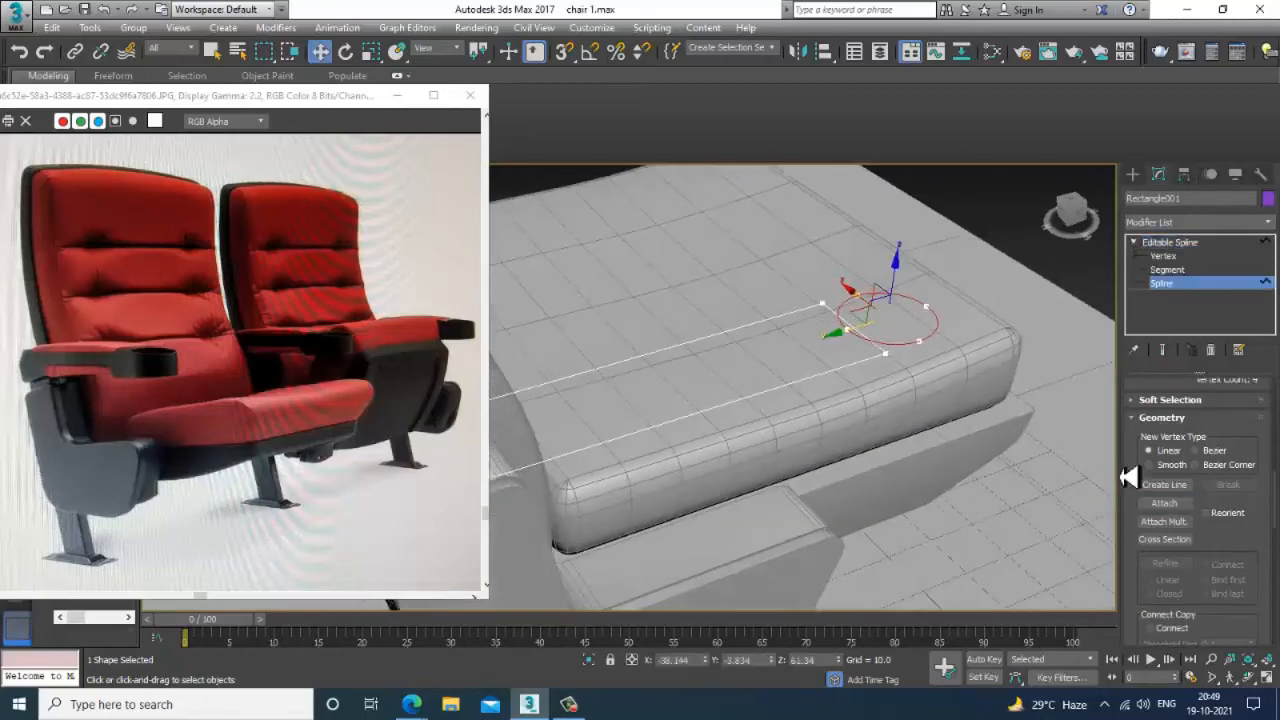
scroll(1226, 470, "down", 5)
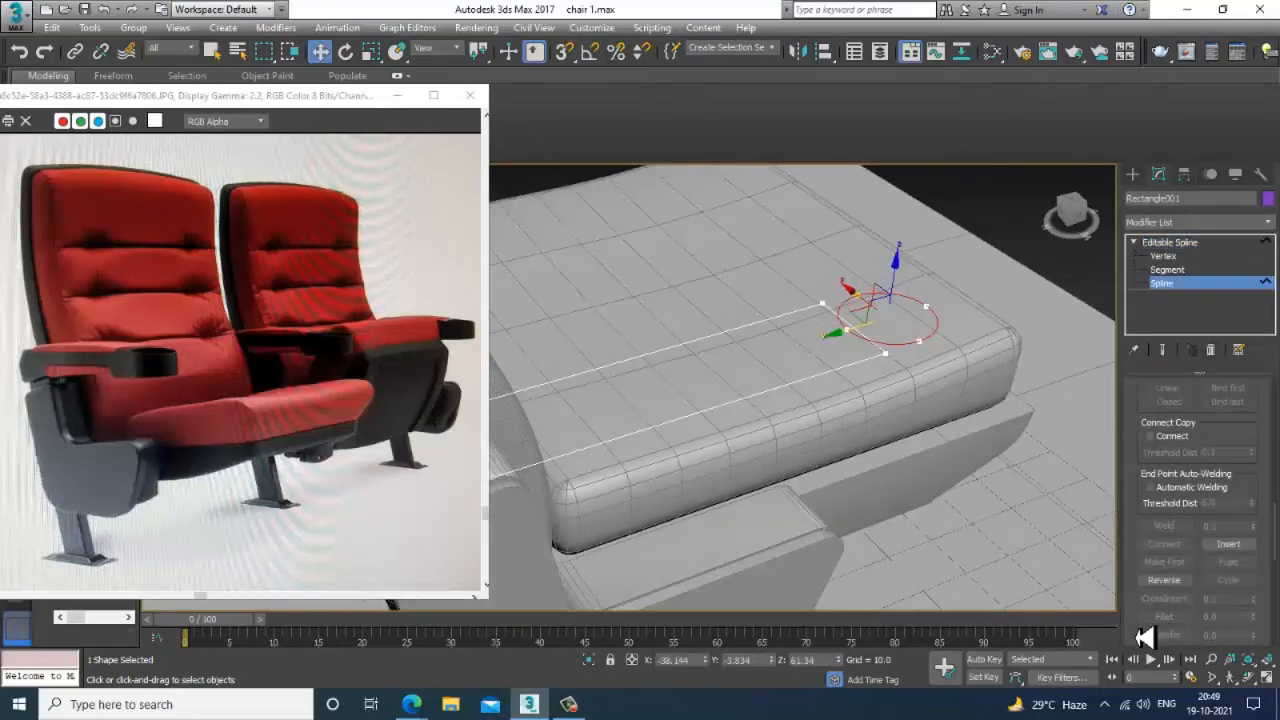
scroll(1154, 486, "down", 5)
left_click(1160, 511)
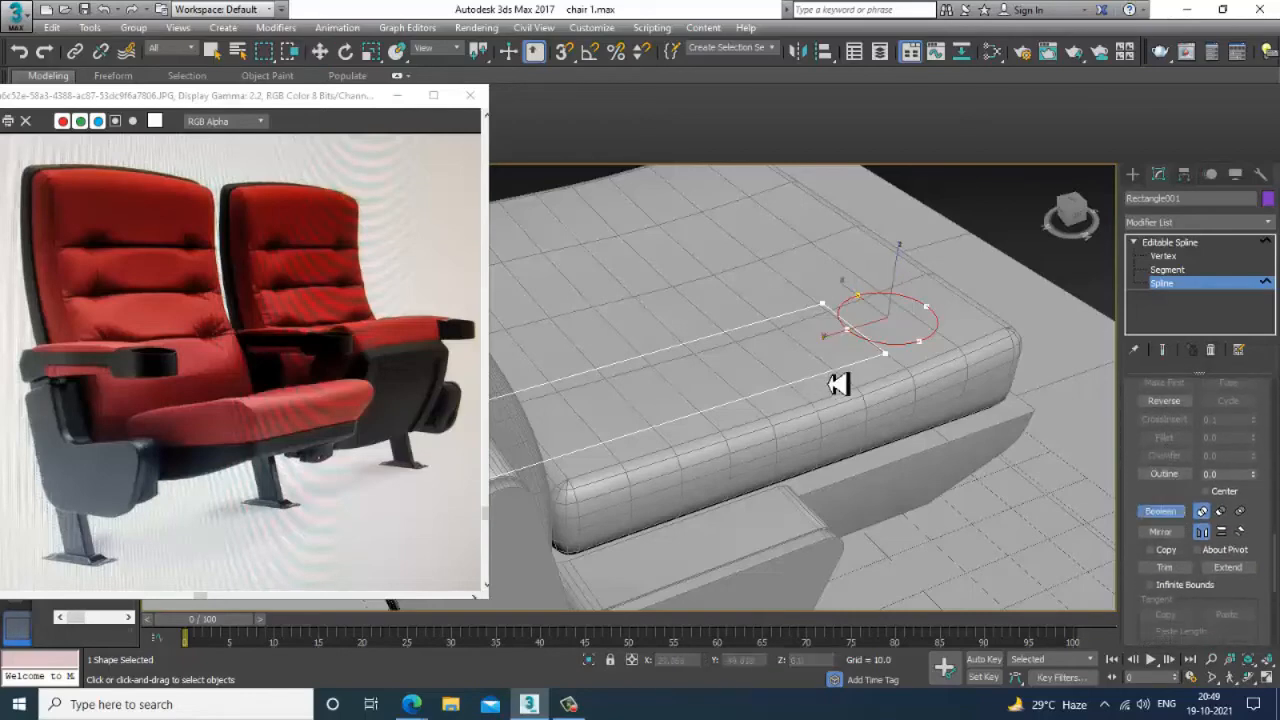
left_click(838, 380)
key("w")
middle_click_drag(931, 391, 957, 400, "alt")
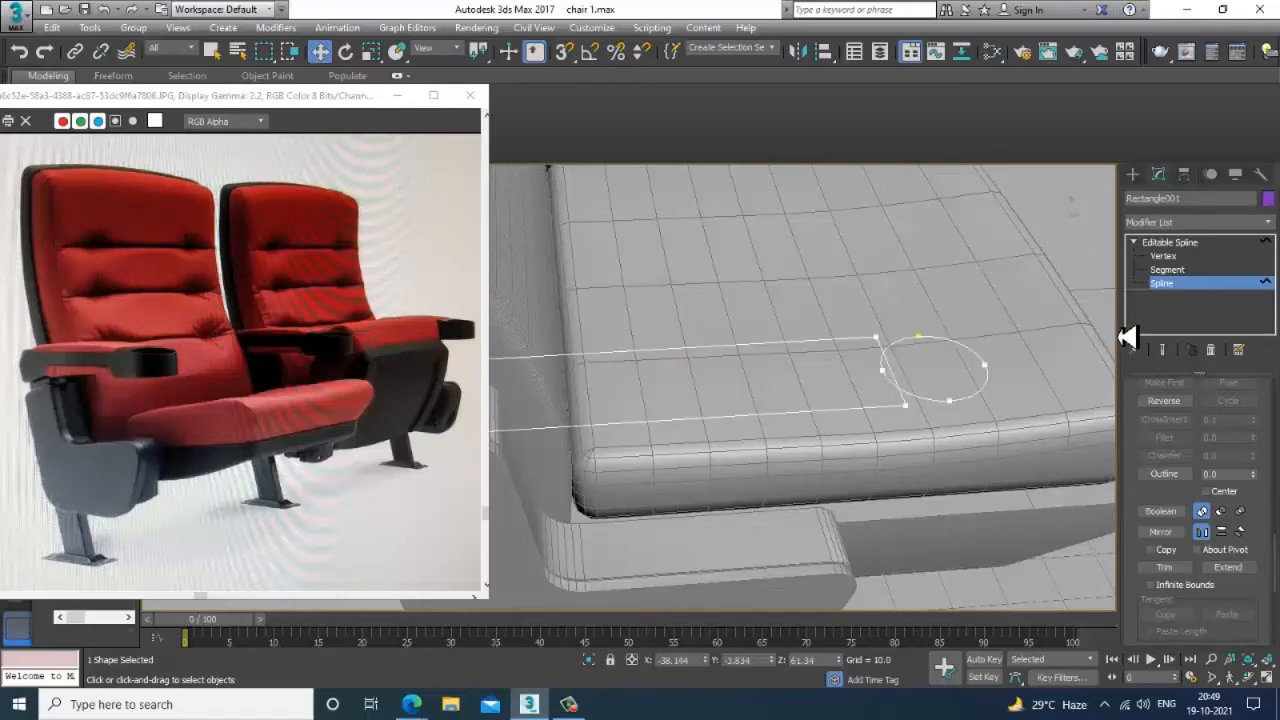
- Move all the circle's segments along Y until the circle is centred on the rectangle's front edge
left_click(1172, 243)
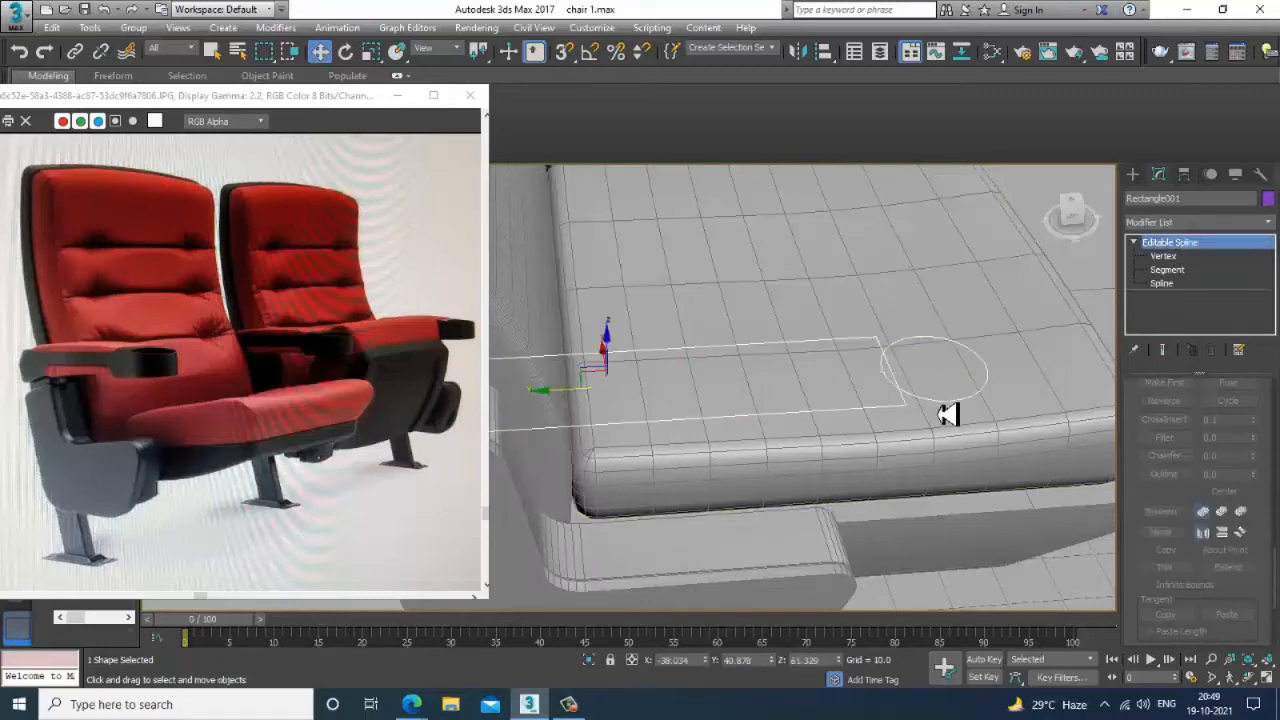
key("1")
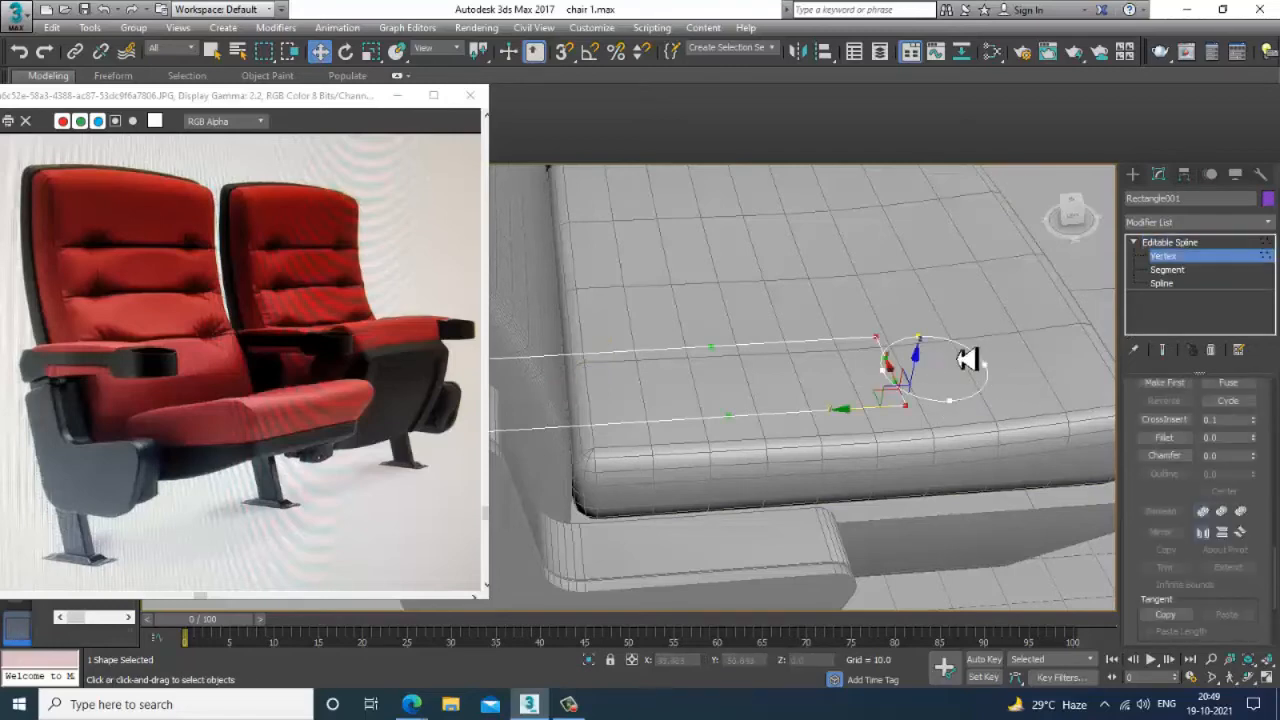
middle_click_drag(926, 347, 958, 408, "alt")
left_click(1167, 271)
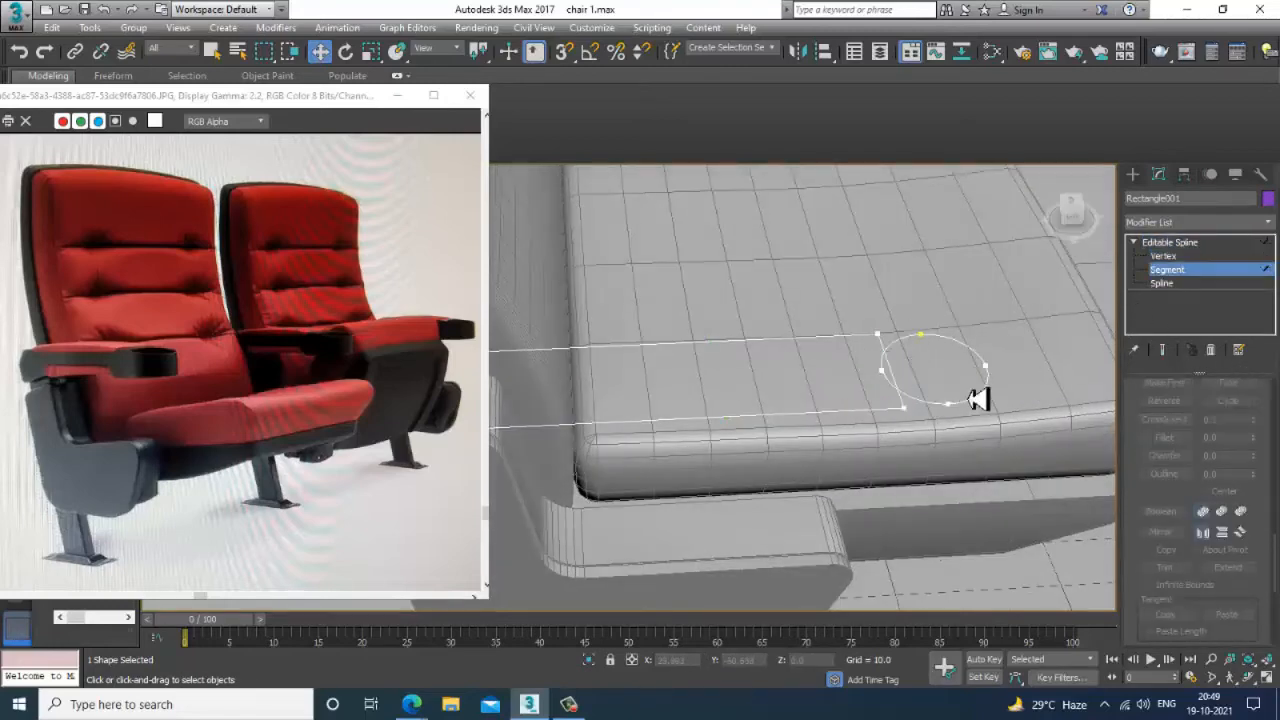
left_click(968, 406)
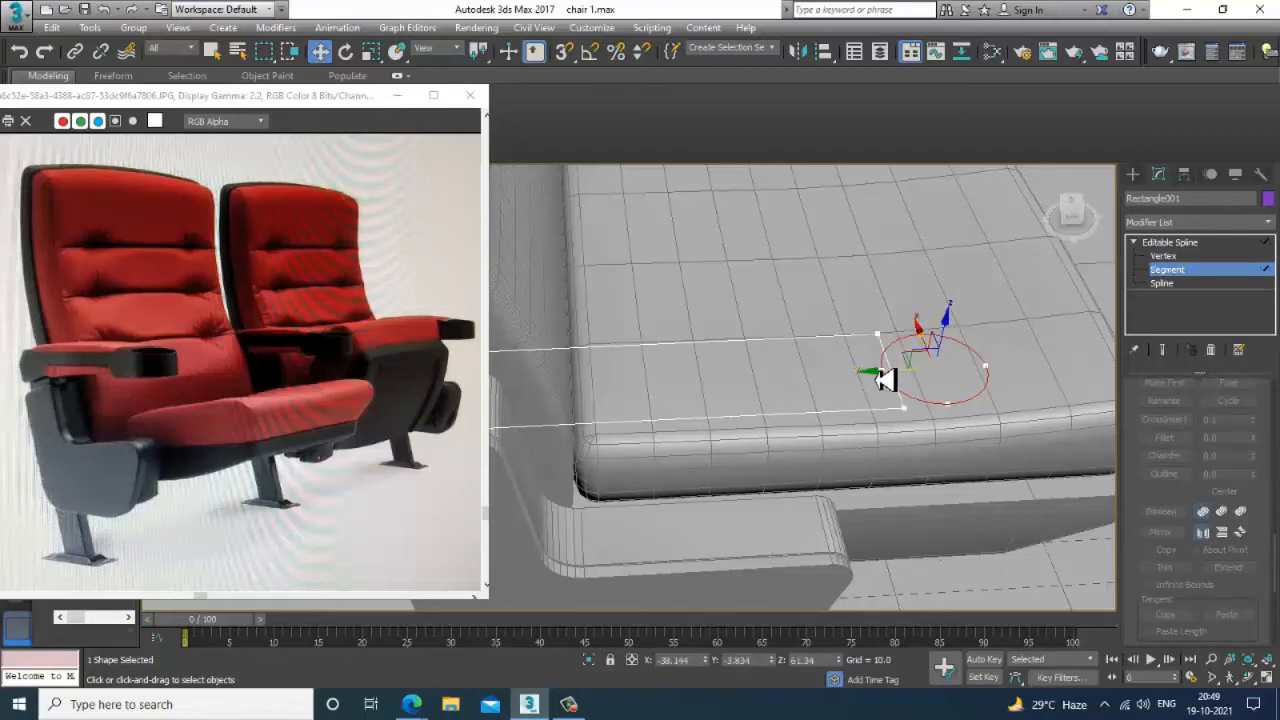
left_click_drag(885, 380, 842, 388)
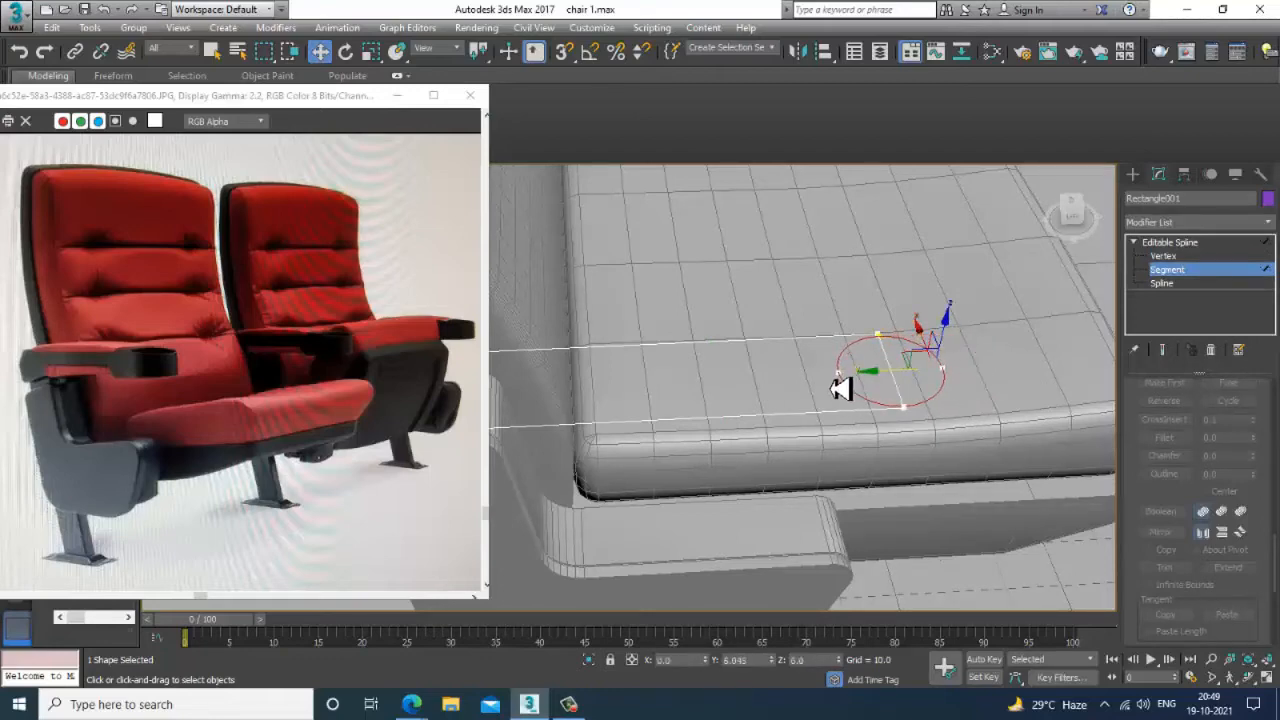
- Boolean-union the circle spline with the rectangle to form an armrest outline with a rounded front end
left_click(1190, 244)
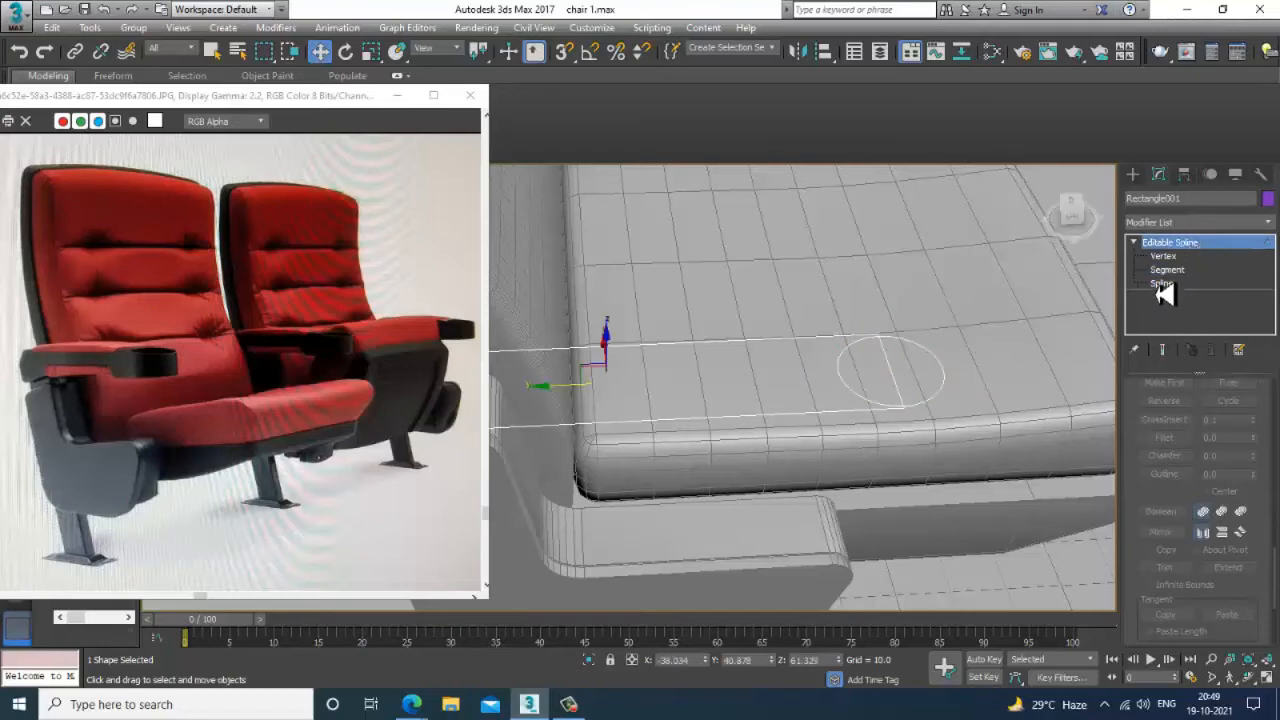
left_click(1162, 285)
left_click(936, 408)
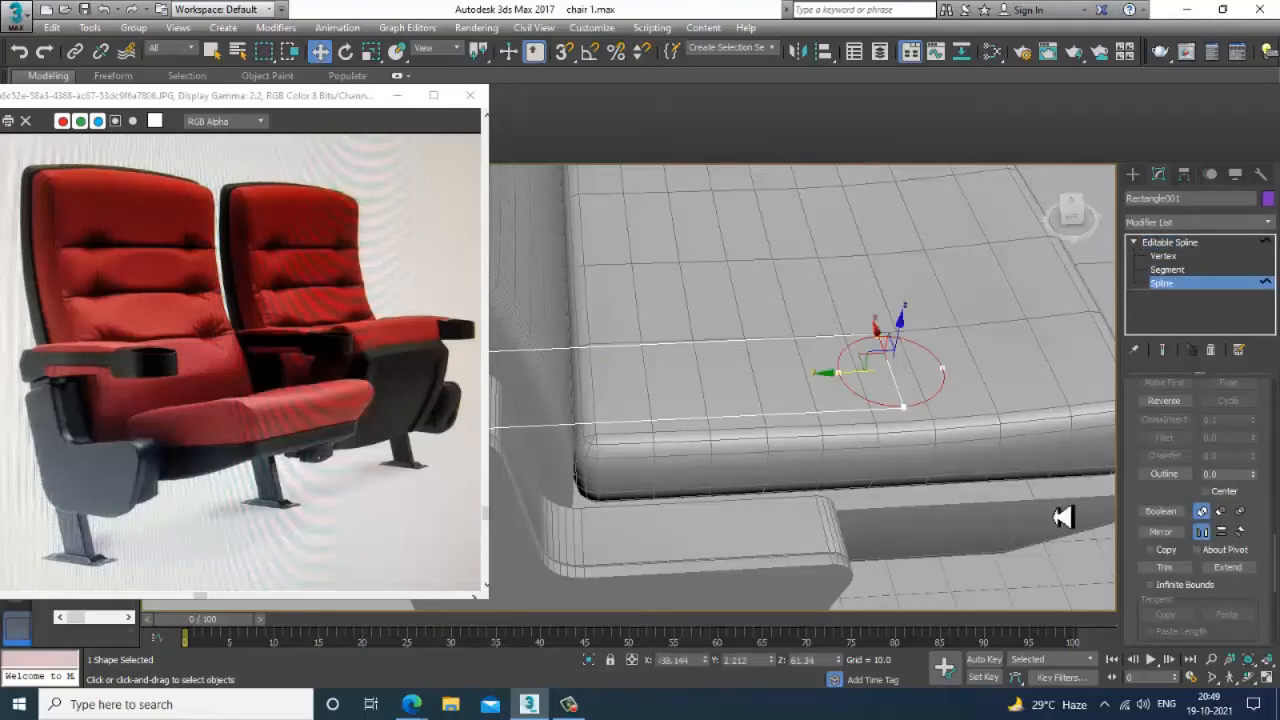
left_click(1178, 512)
left_click(846, 421)
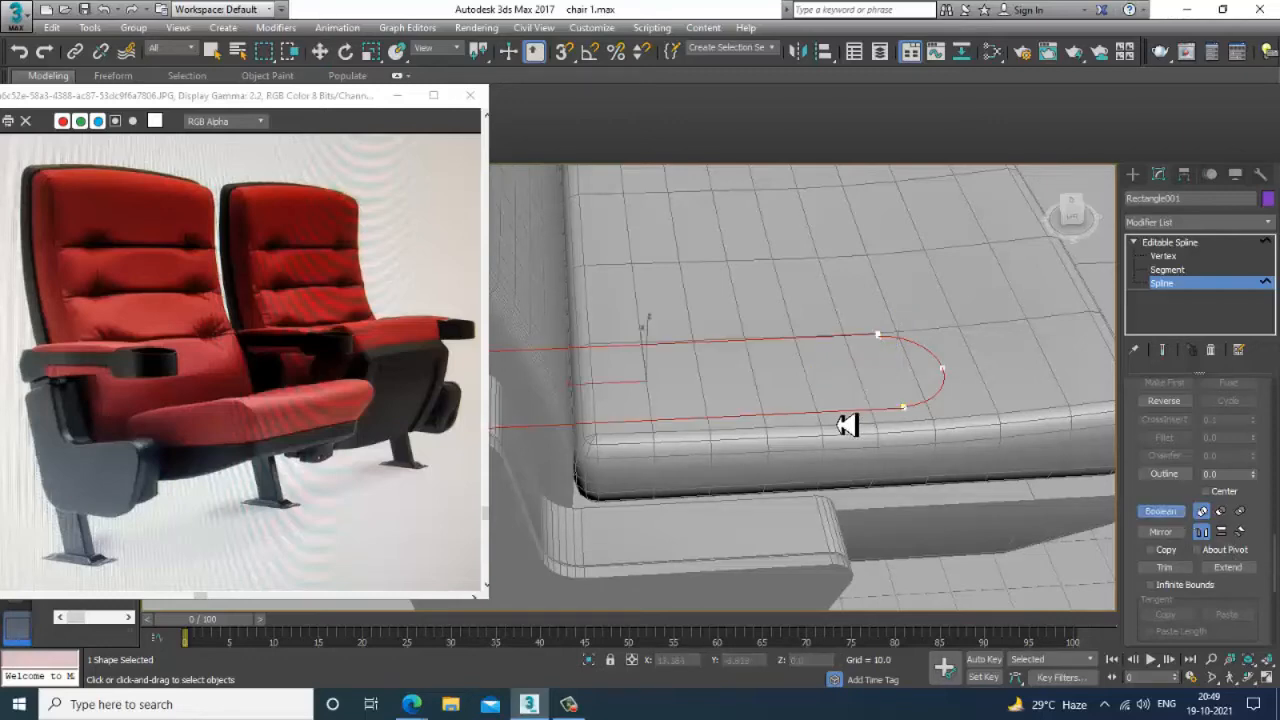
middle_click_drag(846, 423, 876, 444, "alt")
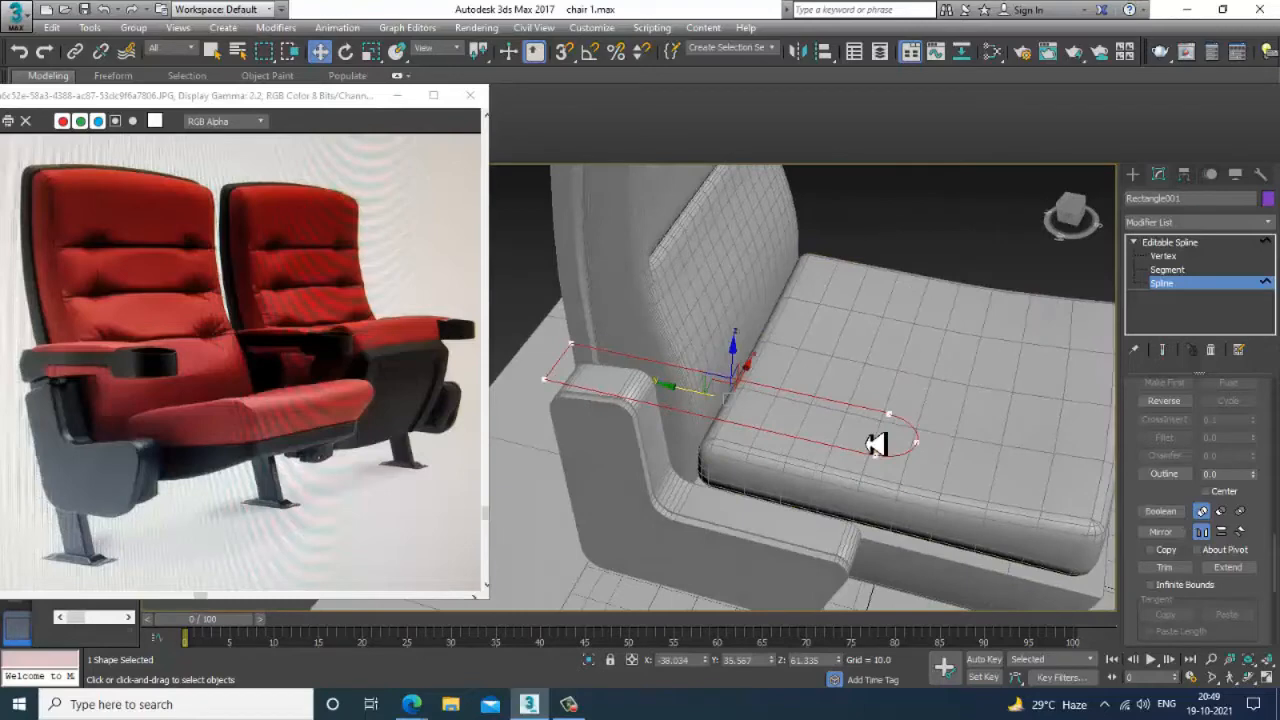
- Undo the Boolean union and the circle's move onto the rectangle's front edge
key("ctrl+z")
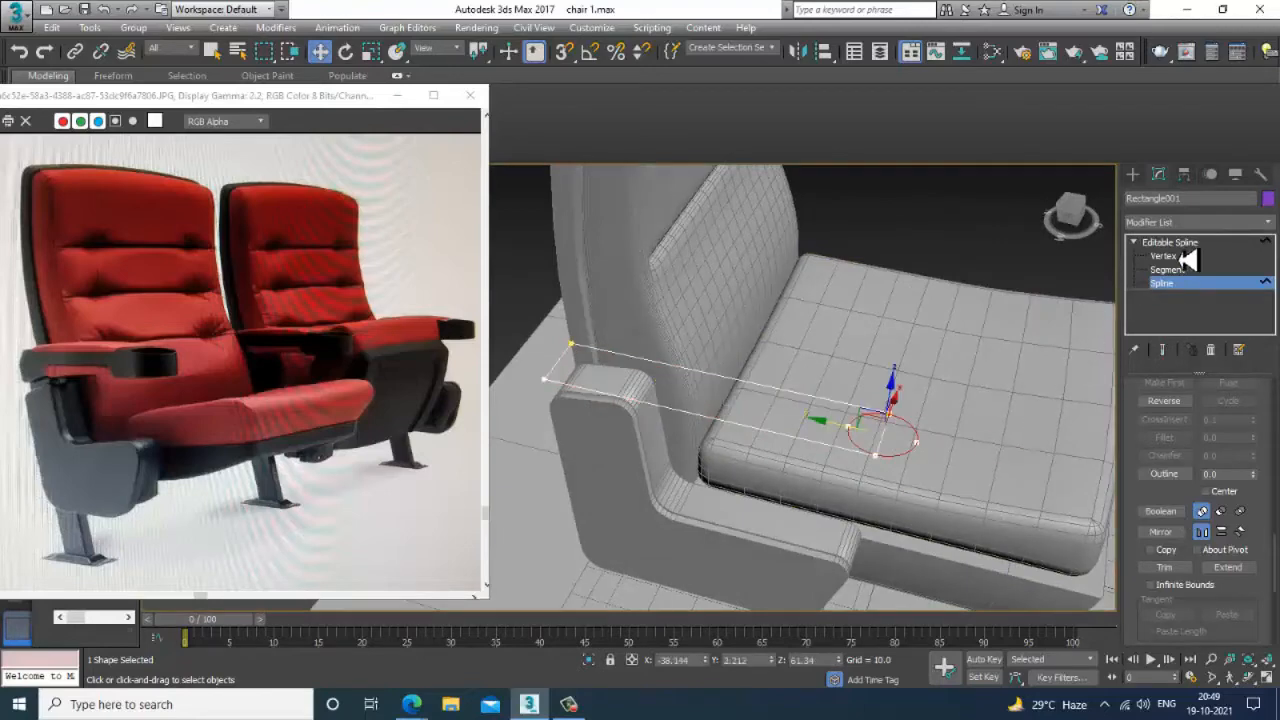
left_click(905, 538)
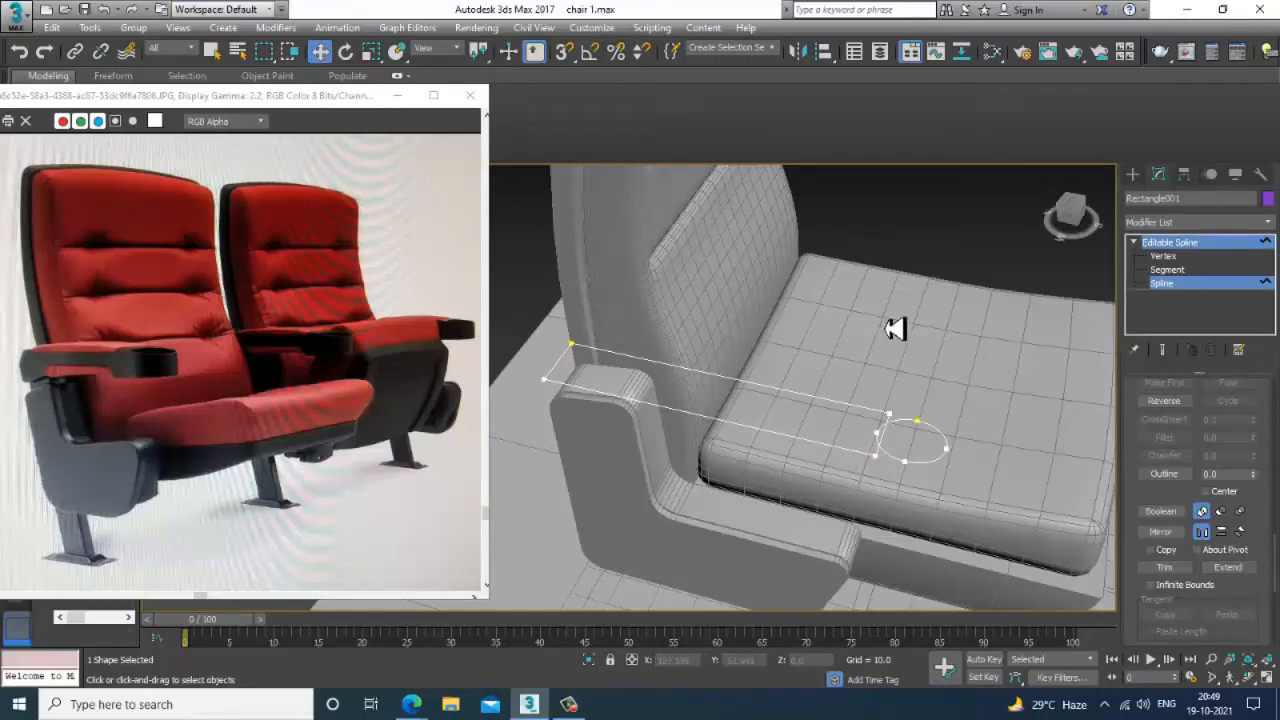
middle_click_drag(989, 407, 986, 403, "alt")
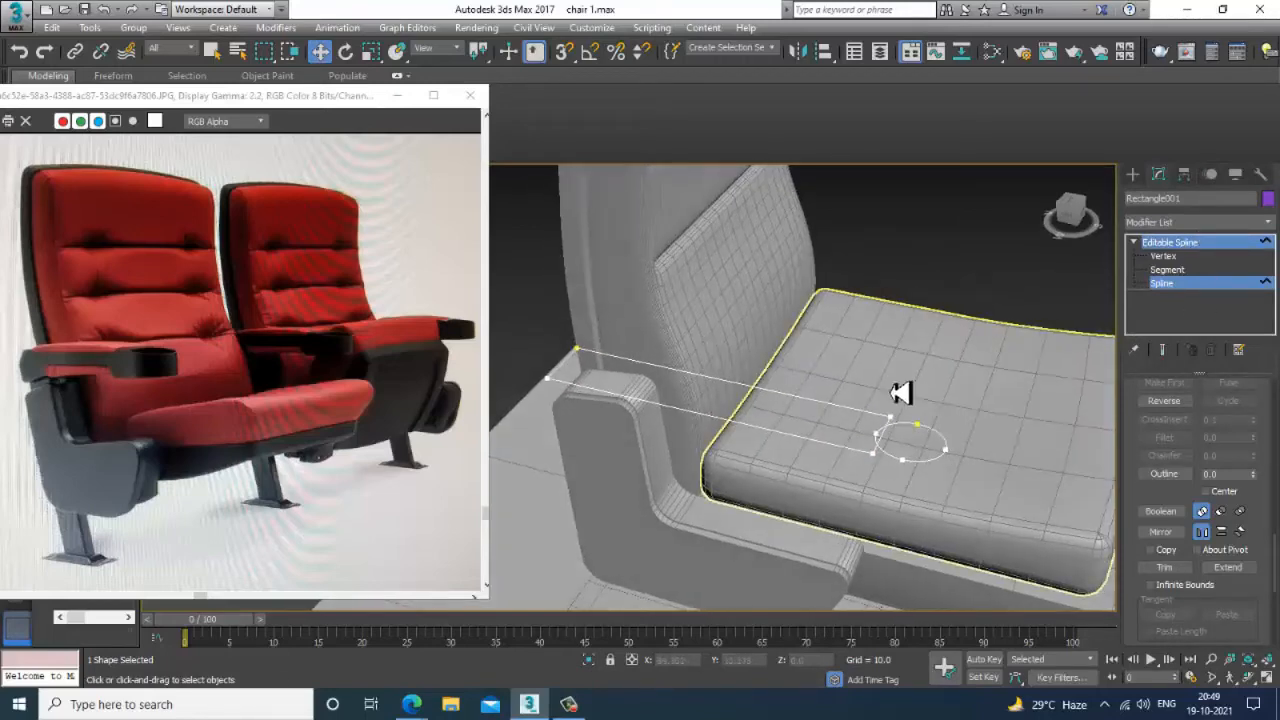
middle_click_drag(901, 393, 929, 393, "alt")
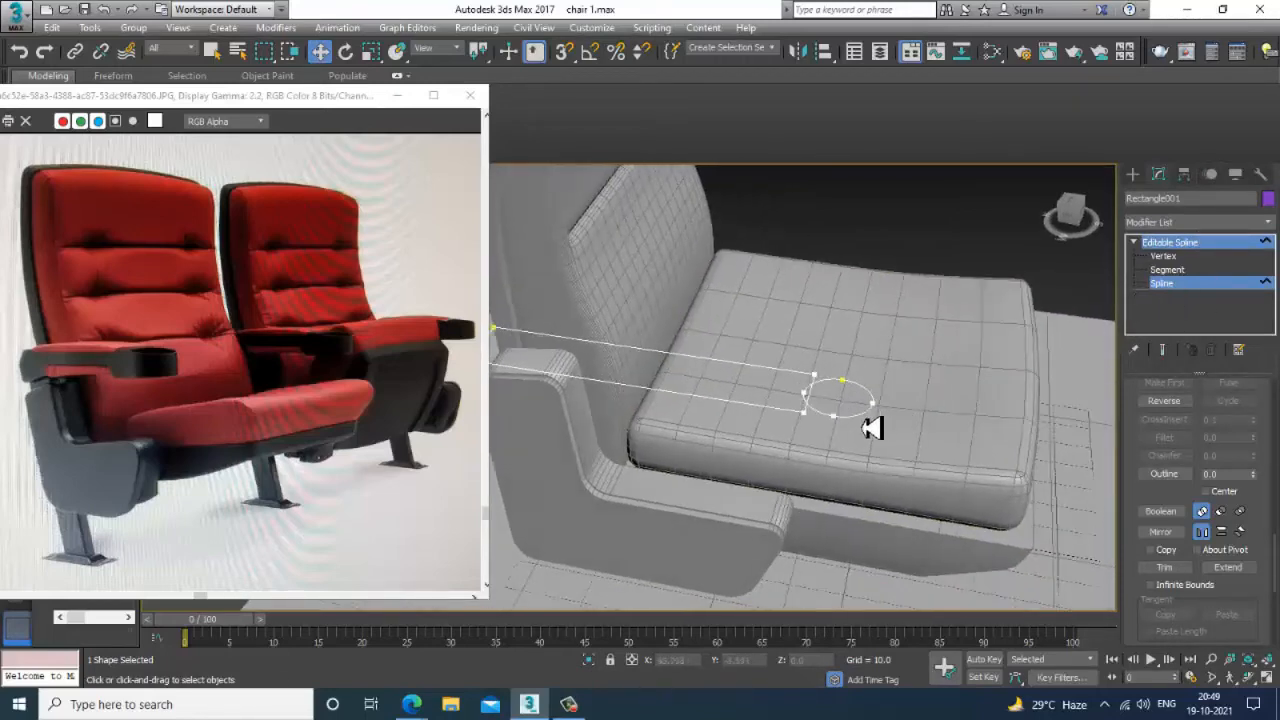
- Delete the circle spline from the shape, and delete the remaining armrest rectangle as well
left_click(871, 422)
key("Delete")
left_click(1192, 244)
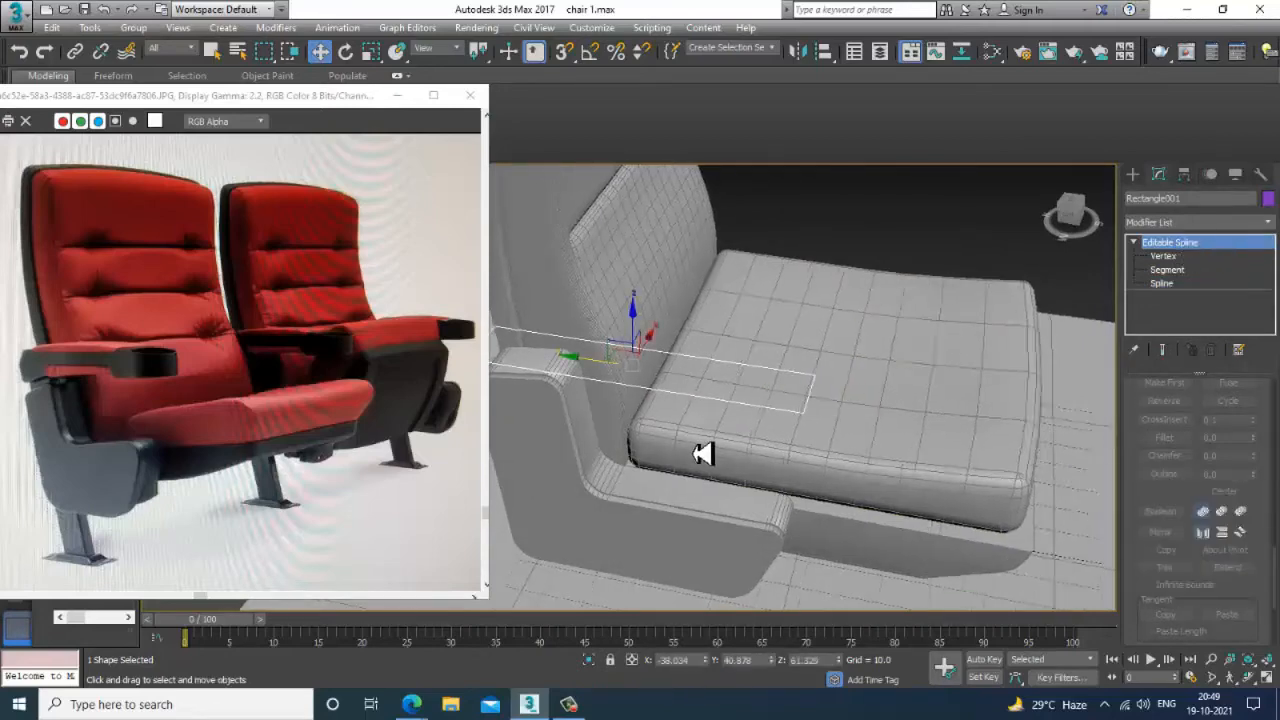
scroll(741, 435, "up", 2)
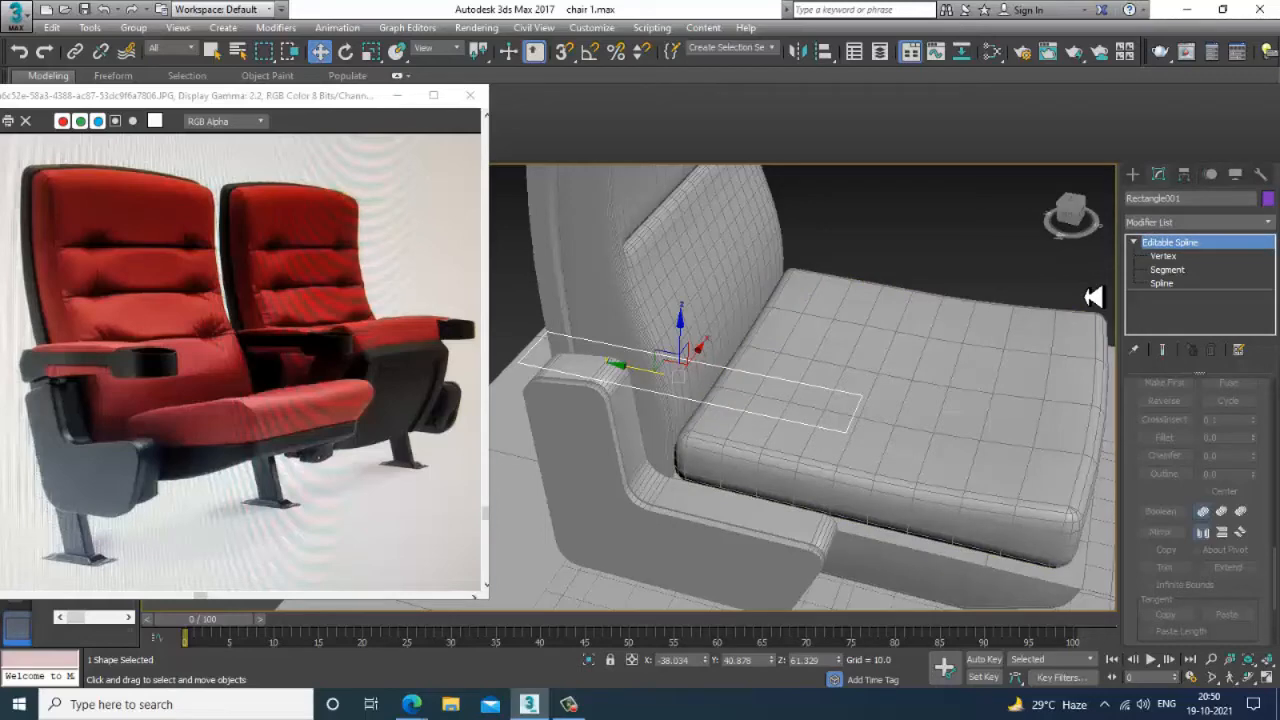
key("Delete")
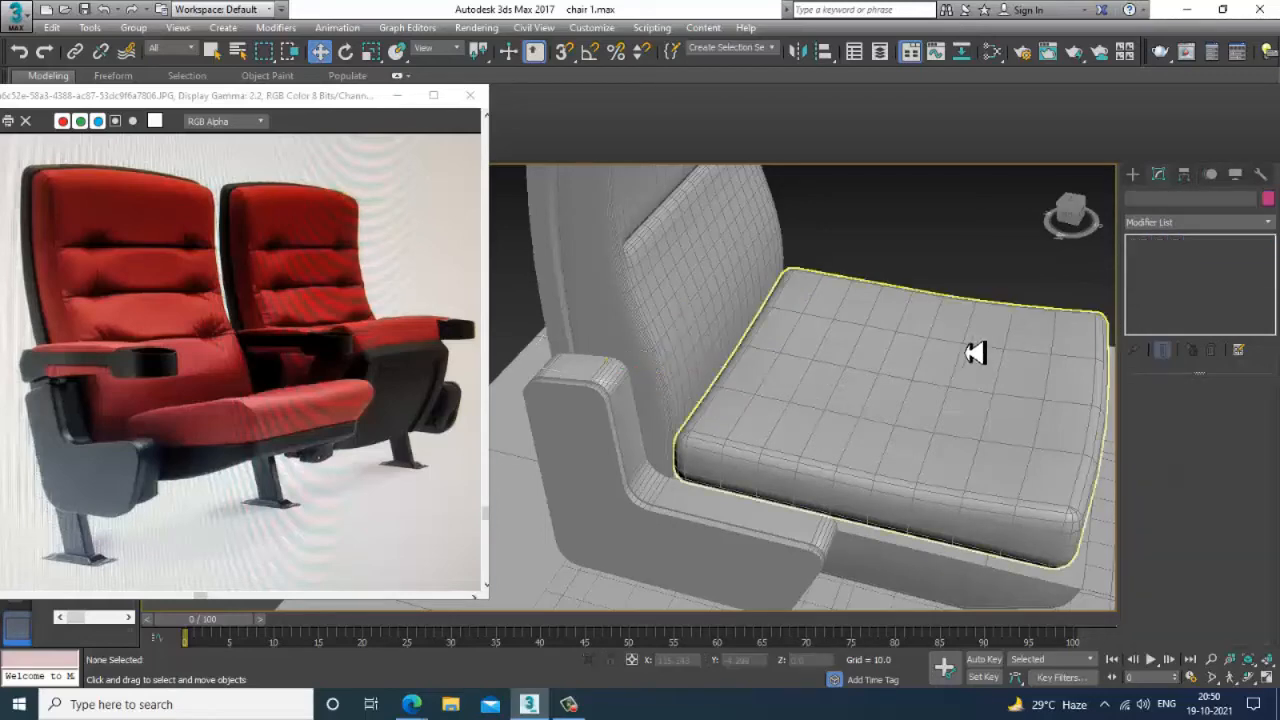
- Create a standard tube at the side panel's front end in the top view, radii about 6.4 and 4.4, height about 3.1
key("alt+w")
left_click(566, 297)
key("alt+w")
middle_click_drag(594, 338, 667, 380)
left_click(1137, 177)
left_click(1134, 198)
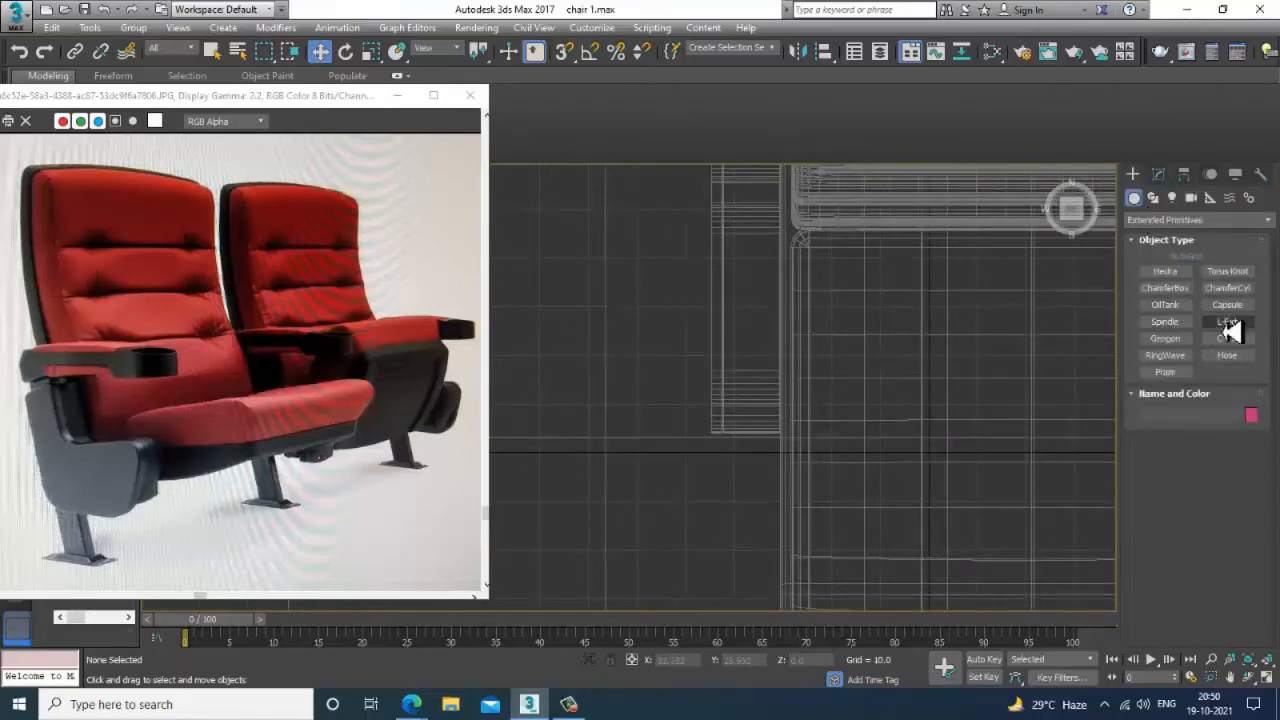
left_click(1170, 222)
left_click(1166, 236)
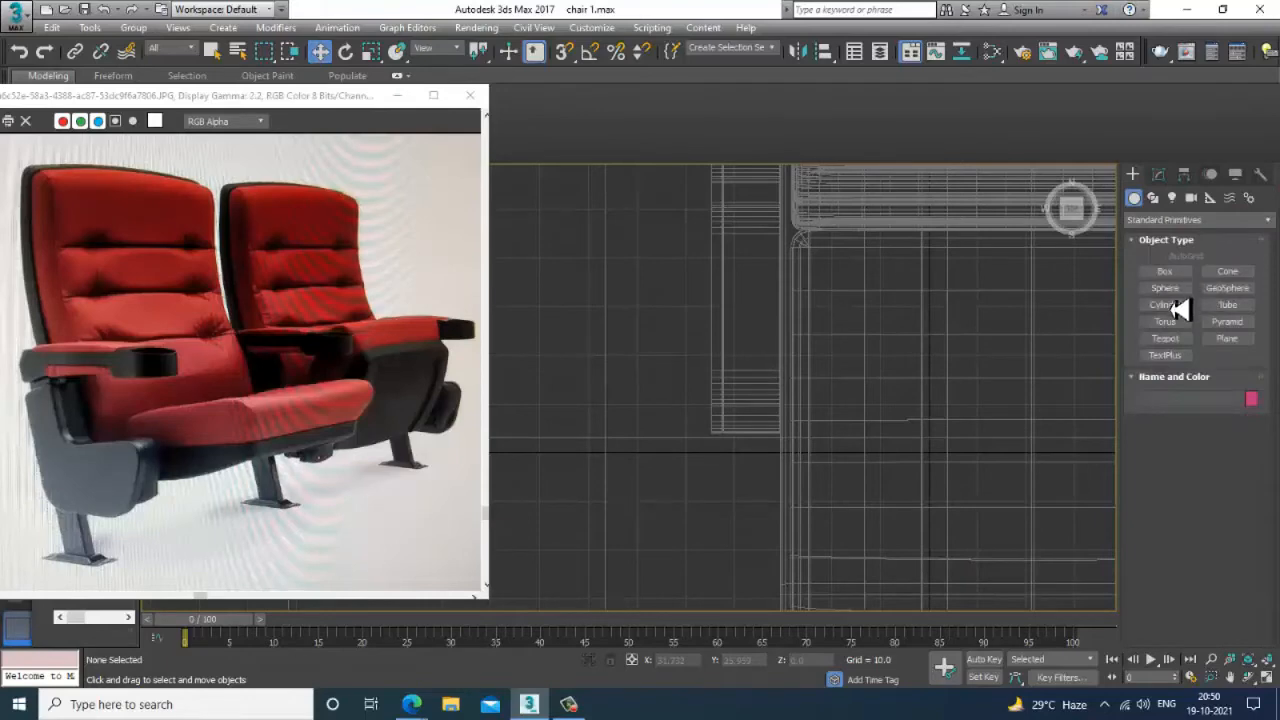
left_click(1227, 304)
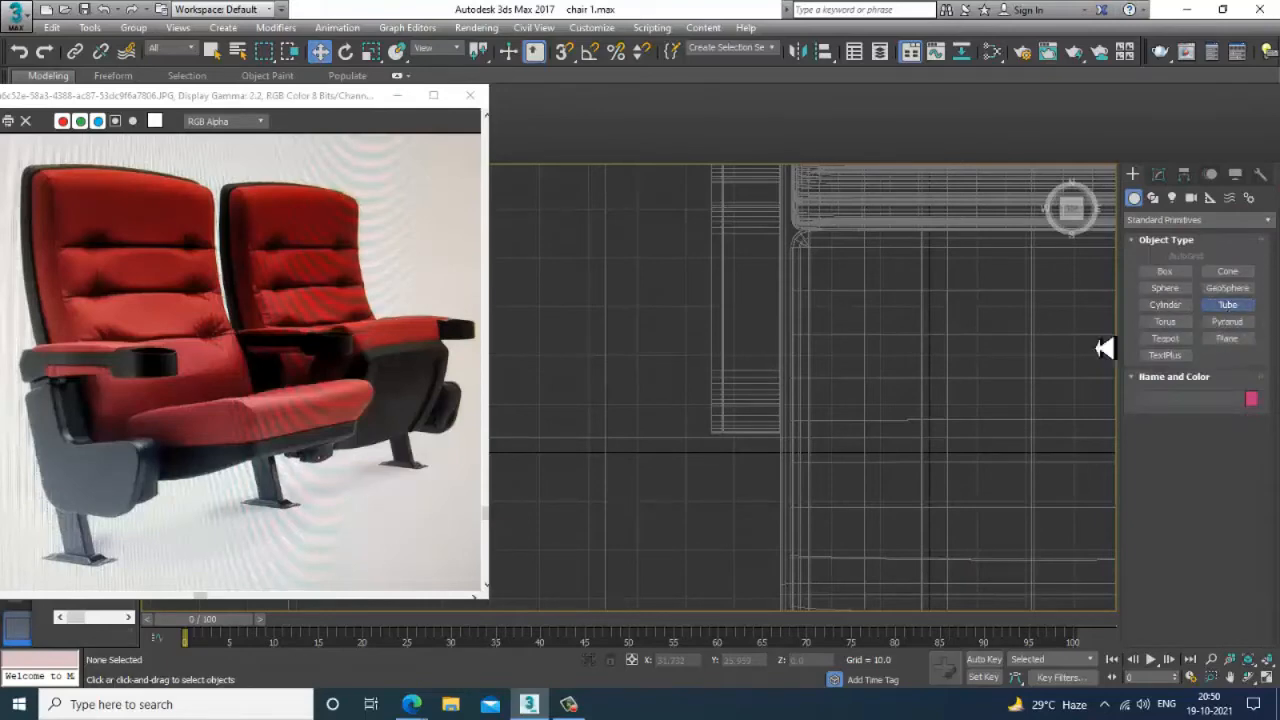
middle_click_drag(778, 442, 757, 438)
left_click_drag(721, 434, 747, 458)
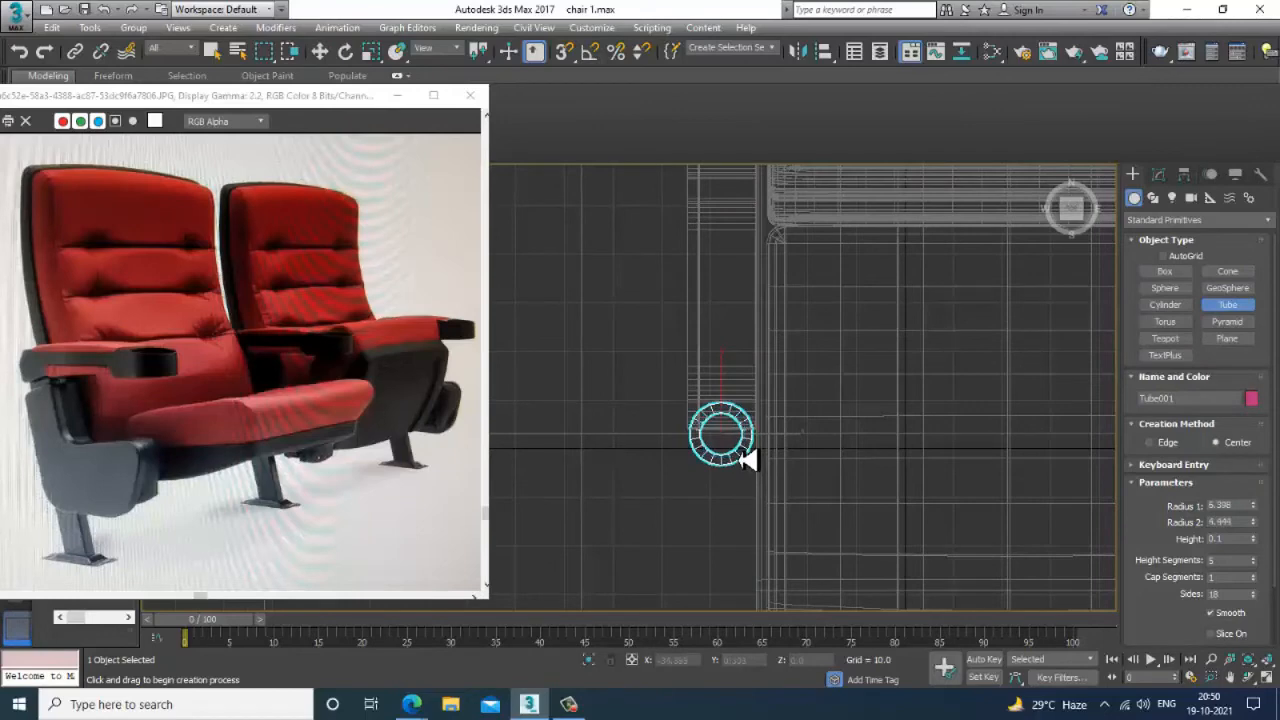
key("w")
- Raise the tube to the top of the side panel in the front view, at a Z of about 57.8
key("alt+w")
middle_click_drag(938, 530, 957, 514)
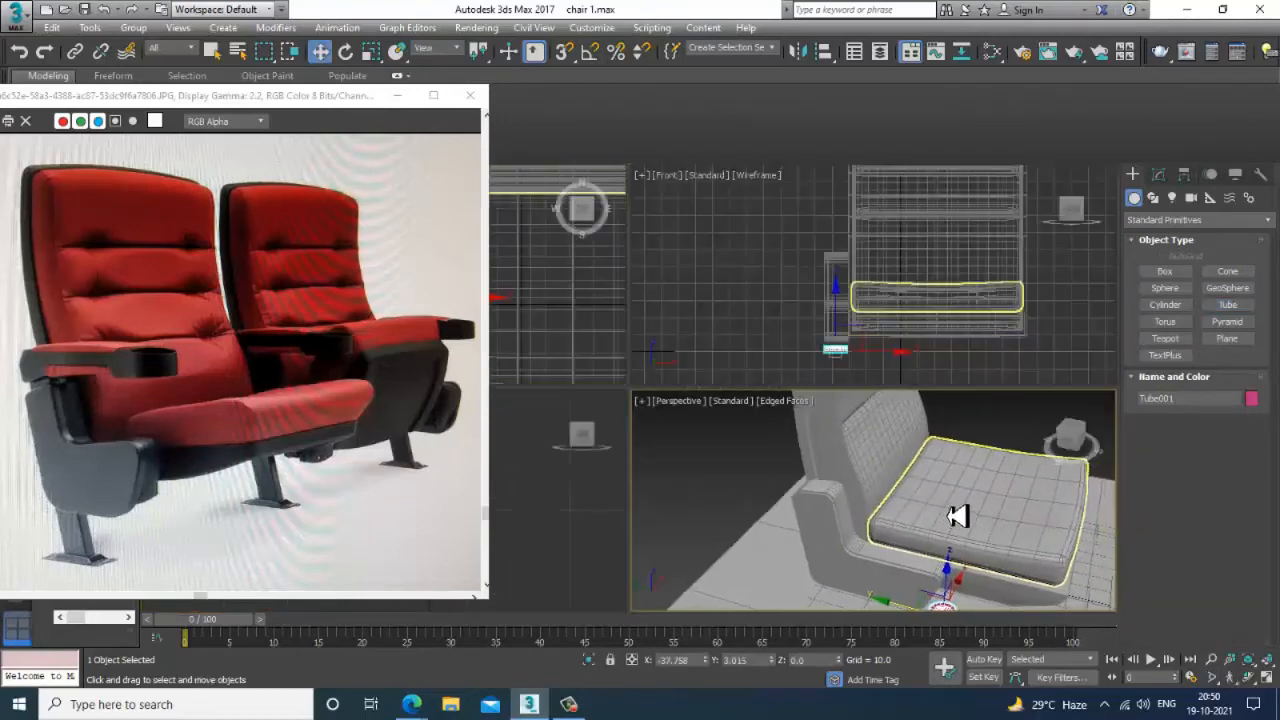
middle_click_drag(949, 277, 934, 274)
key("alt+w")
middle_click_drag(836, 374, 885, 314)
scroll(628, 486, "up", 4)
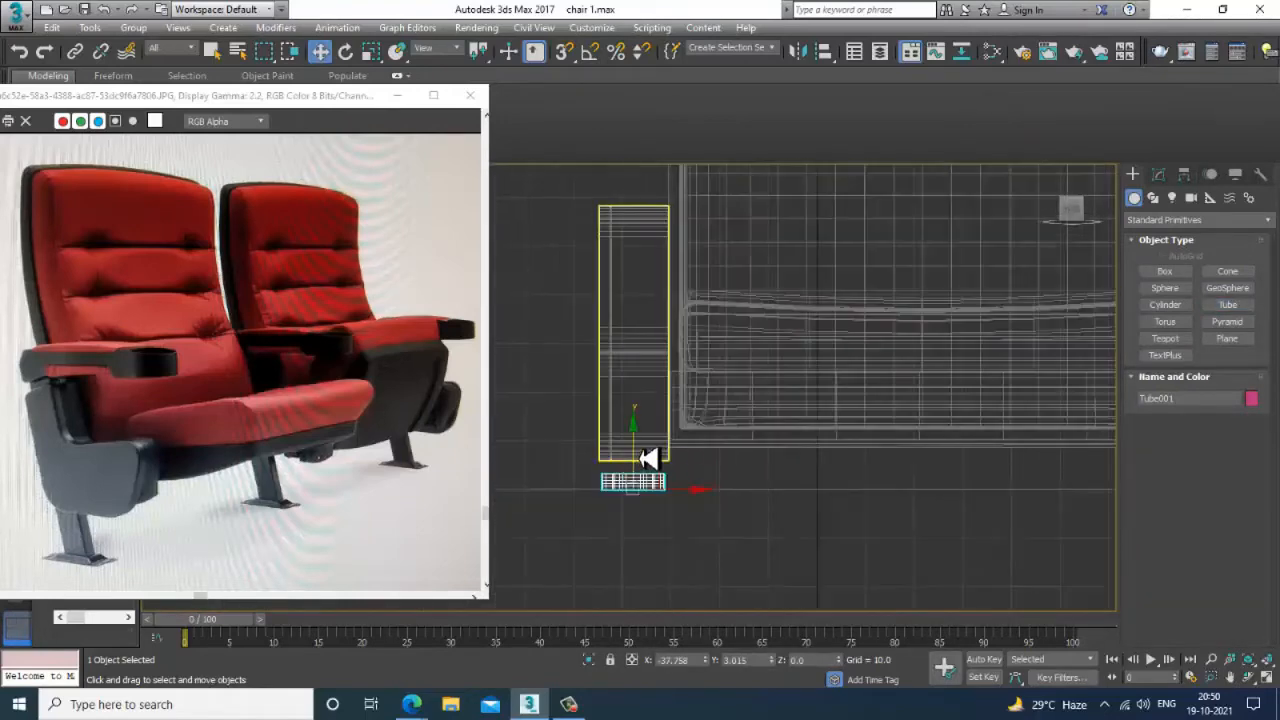
middle_click_drag(646, 451, 641, 175)
middle_click_drag(746, 261, 797, 334)
scroll(734, 308, "up", 2)
- Scale the tube up slightly to match the side panel's width
key("r")
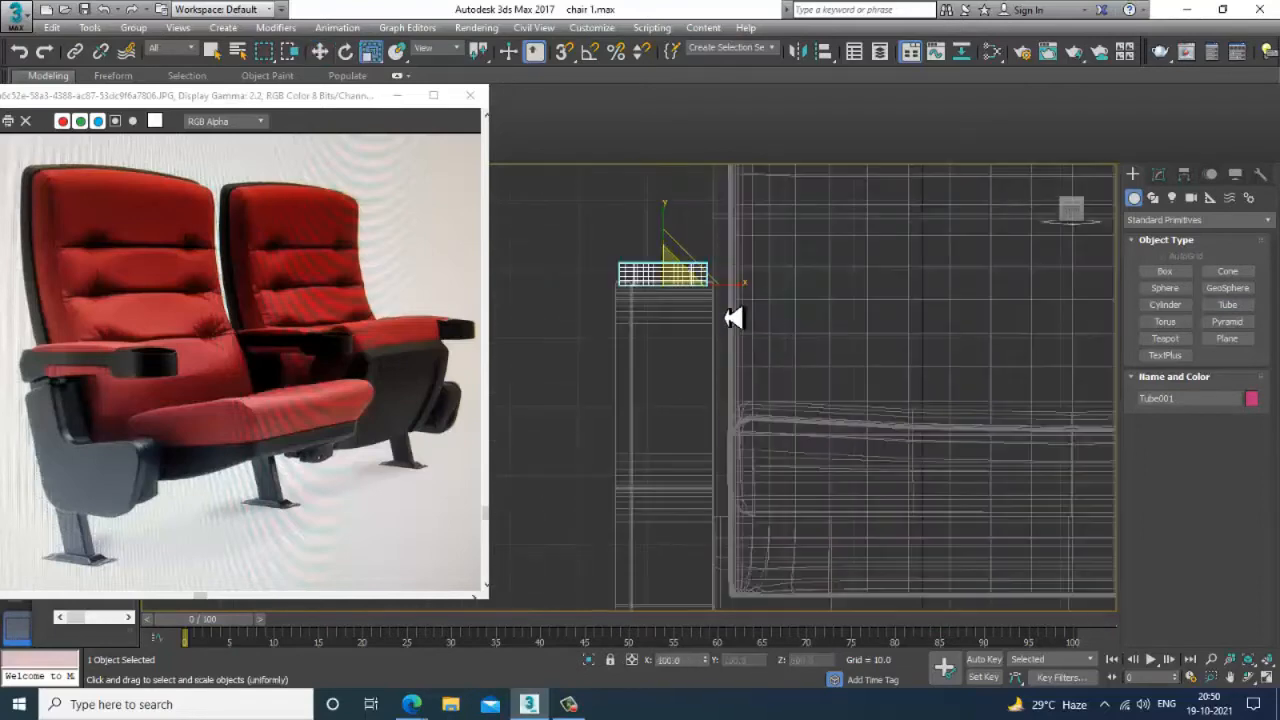
left_click_drag(684, 285, 668, 277)
key("w")
- Thin the tube's wall by setting Radius 2 to 5.066, and reduce its height segments to 1
key("alt+w")
middle_click_drag(939, 596, 868, 450, "alt")
key("alt+w")
scroll(791, 433, "up", 5)
middle_click_drag(622, 415, 790, 443)
left_click(1159, 176)
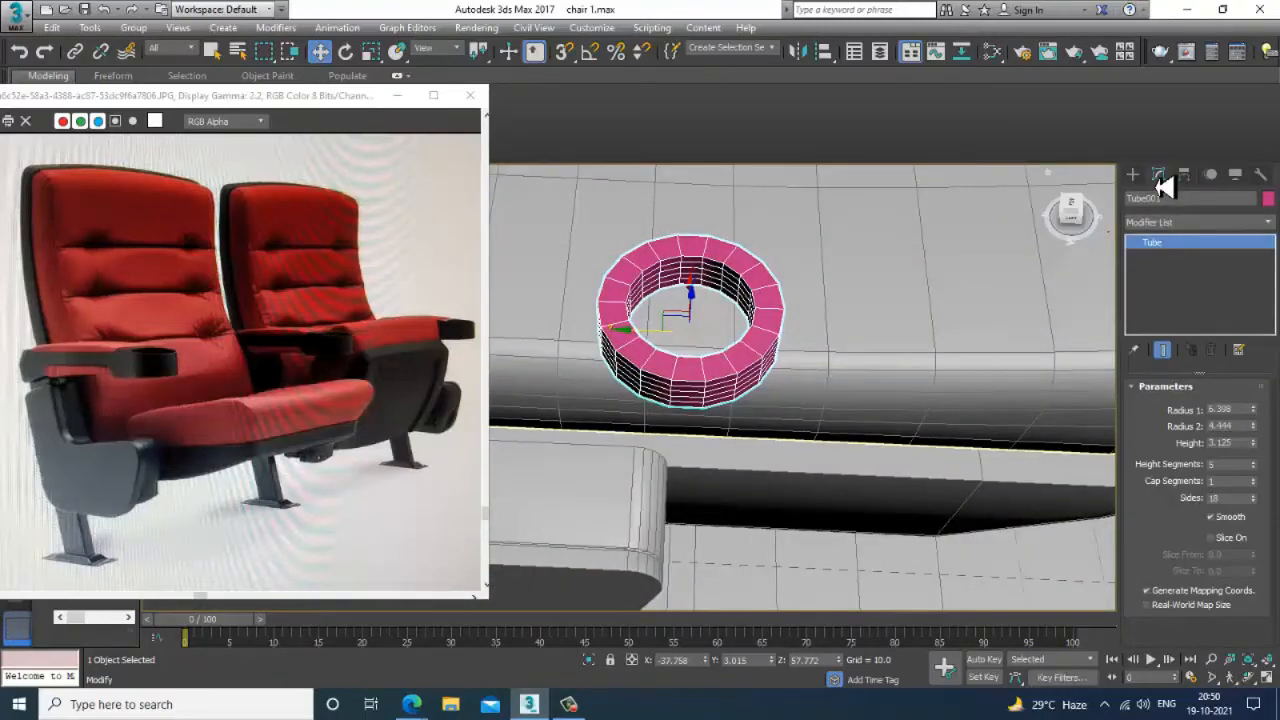
left_click_drag(1254, 426, 1257, 428)
middle_click_drag(808, 413, 812, 402, "alt")
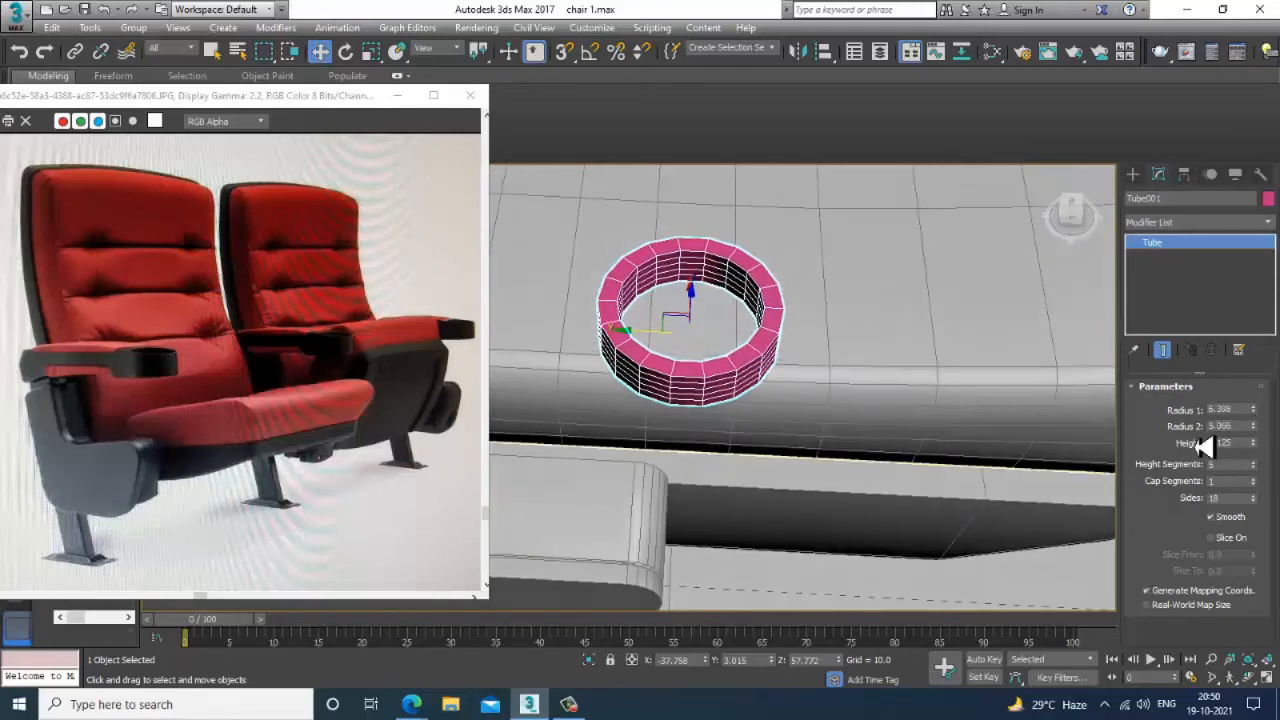
left_click_drag(1254, 481, 1255, 486)
mouse_move(899, 444)
middle_mouse_down("alt")
mouse_move(885, 383)
mouse_move(901, 422)
middle_mouse_up("alt")
- Convert the tube to an Editable Poly
key("alt+w")
right_click(566, 323)
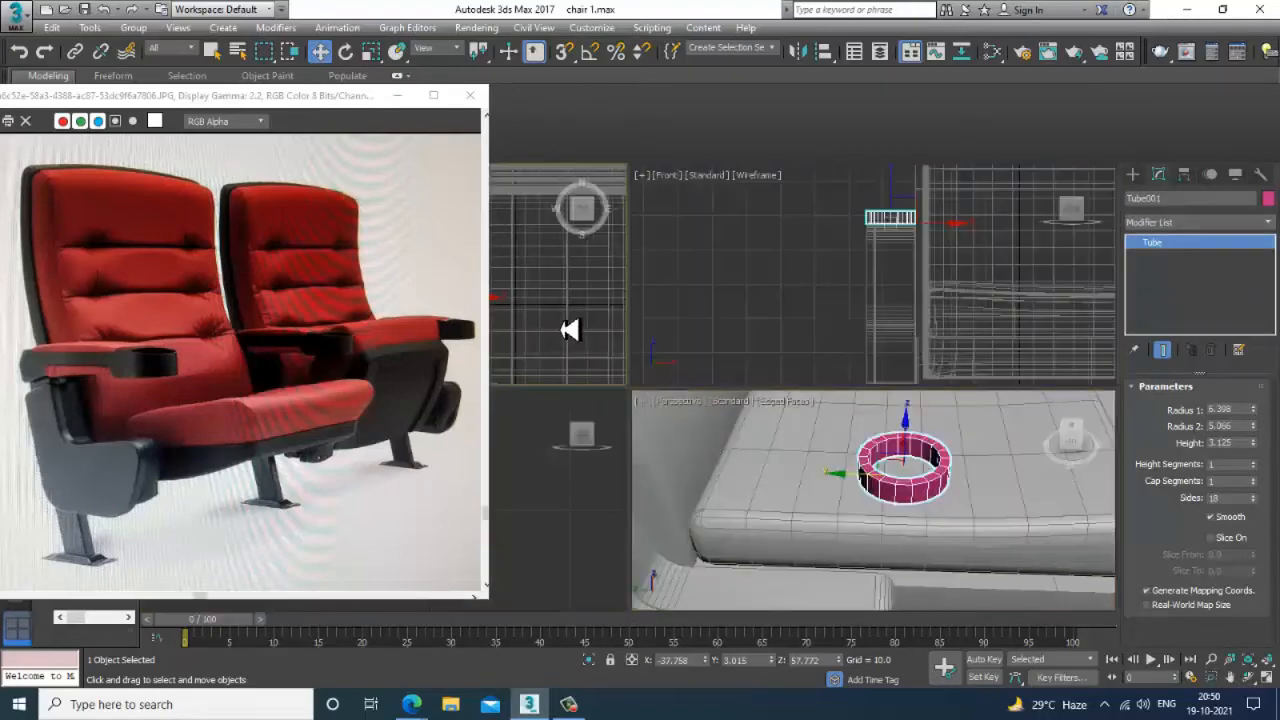
key("alt+w")
scroll(688, 427, "up", 5)
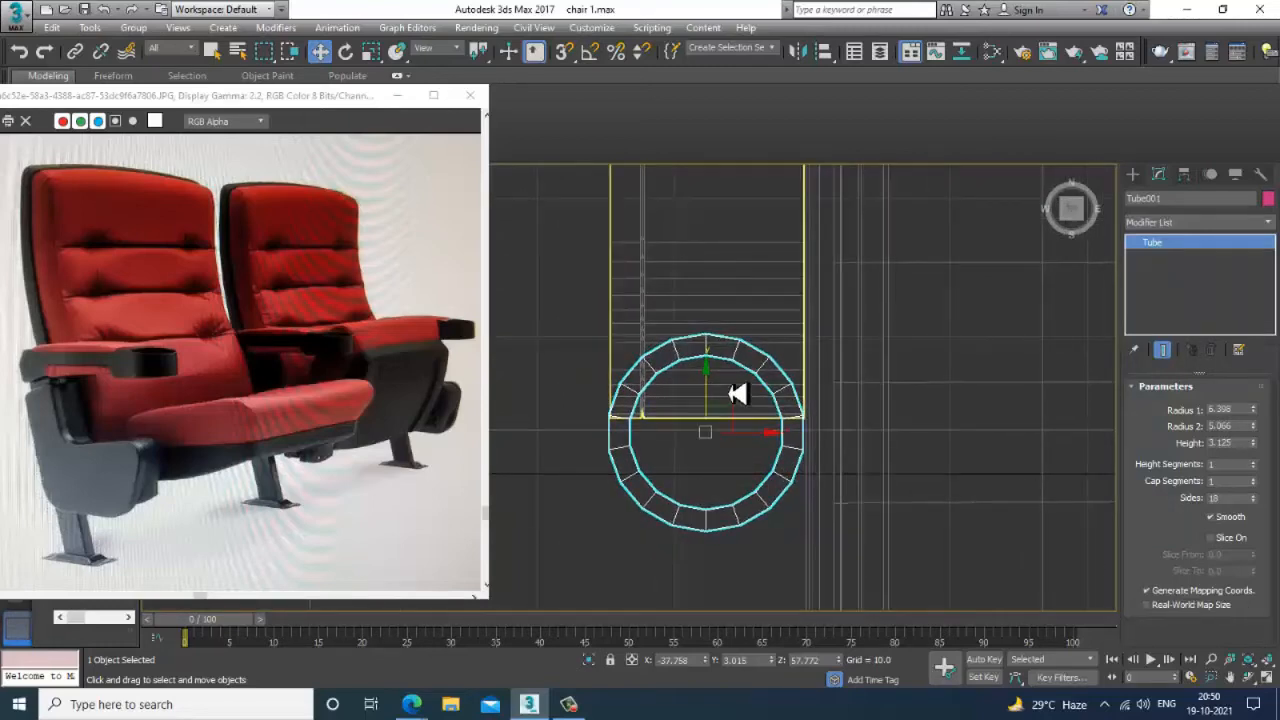
right_click(1178, 249)
left_click(1208, 310)
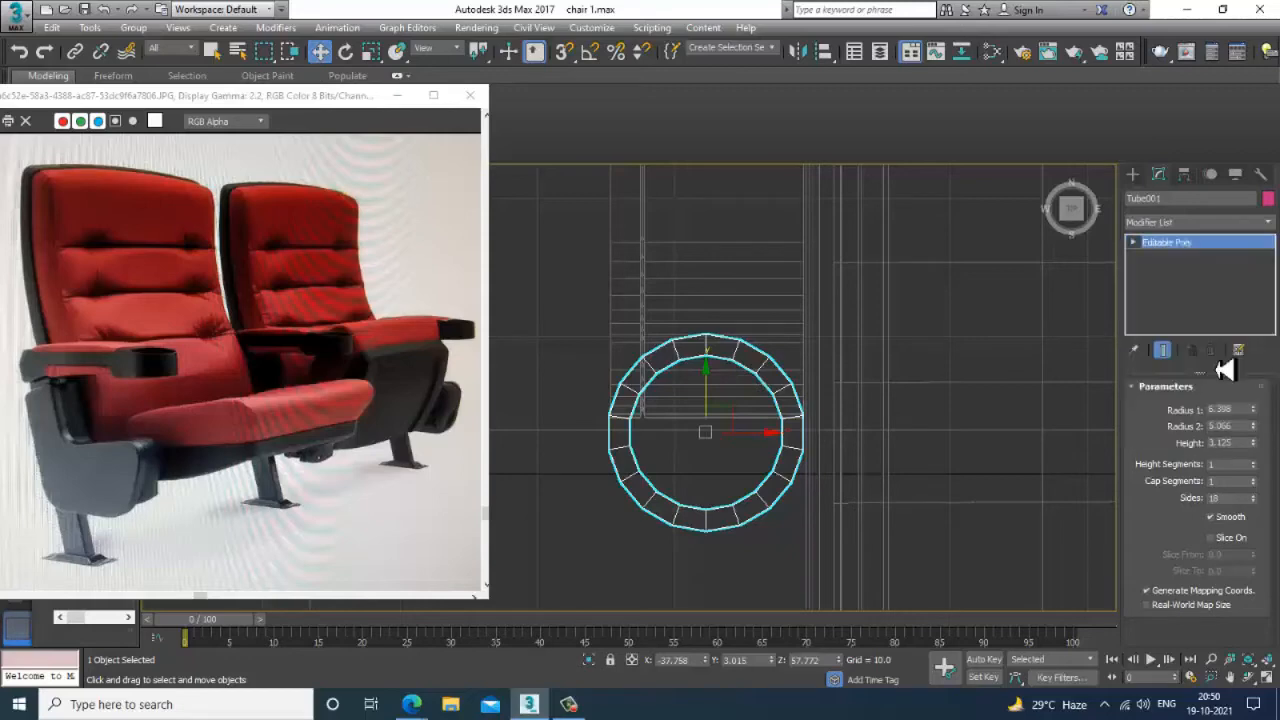
key("alt+w")
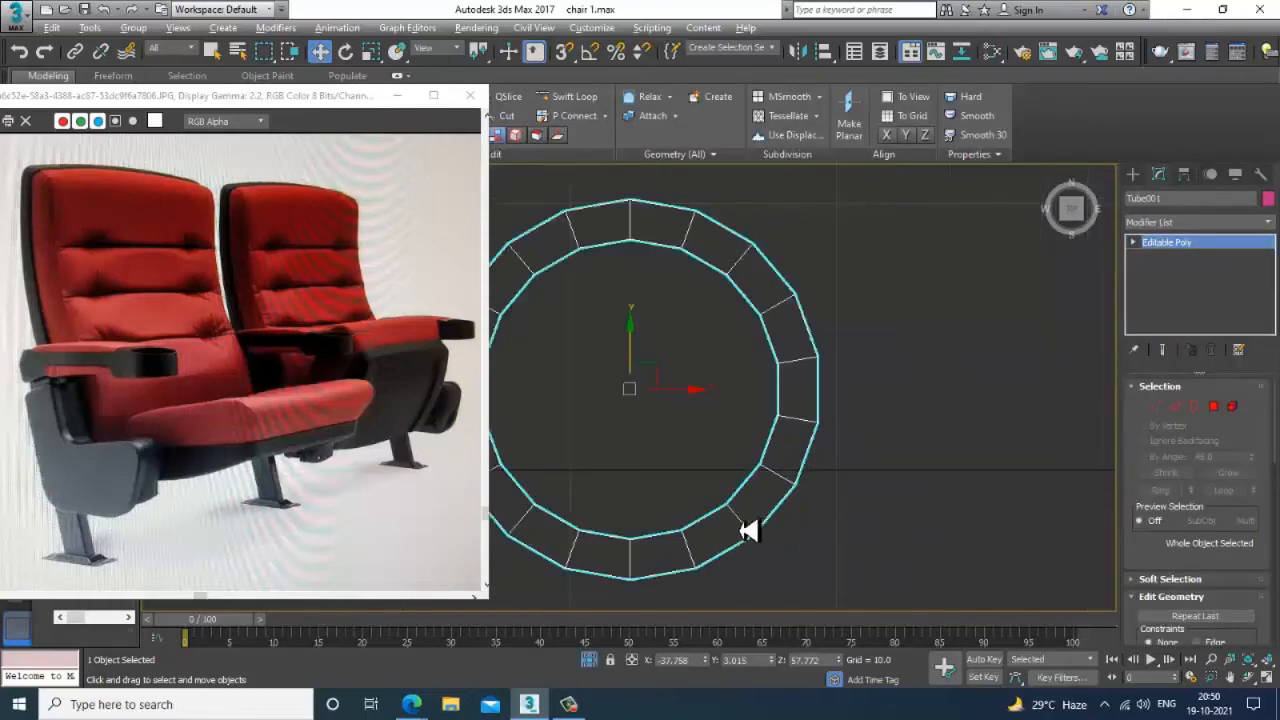
key("alt+w")
middle_click_drag(746, 438, 1162, 366, "alt")
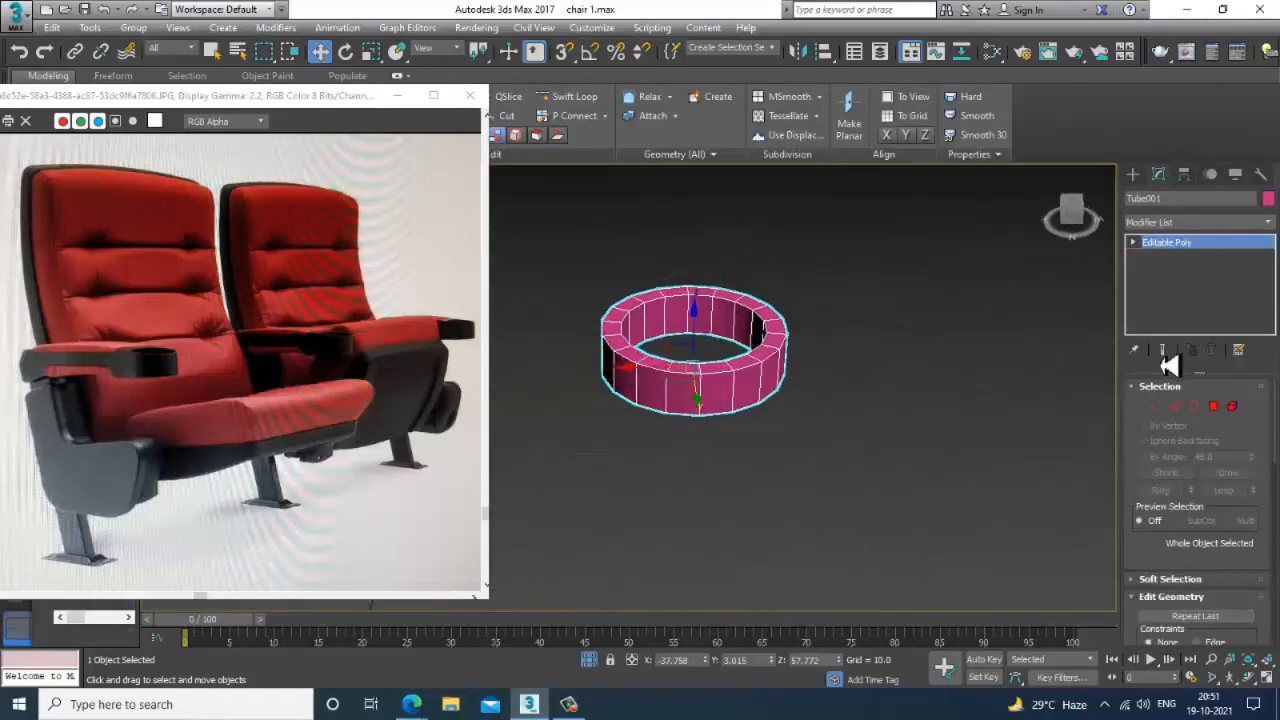
right_click(840, 392)
left_click(894, 271)
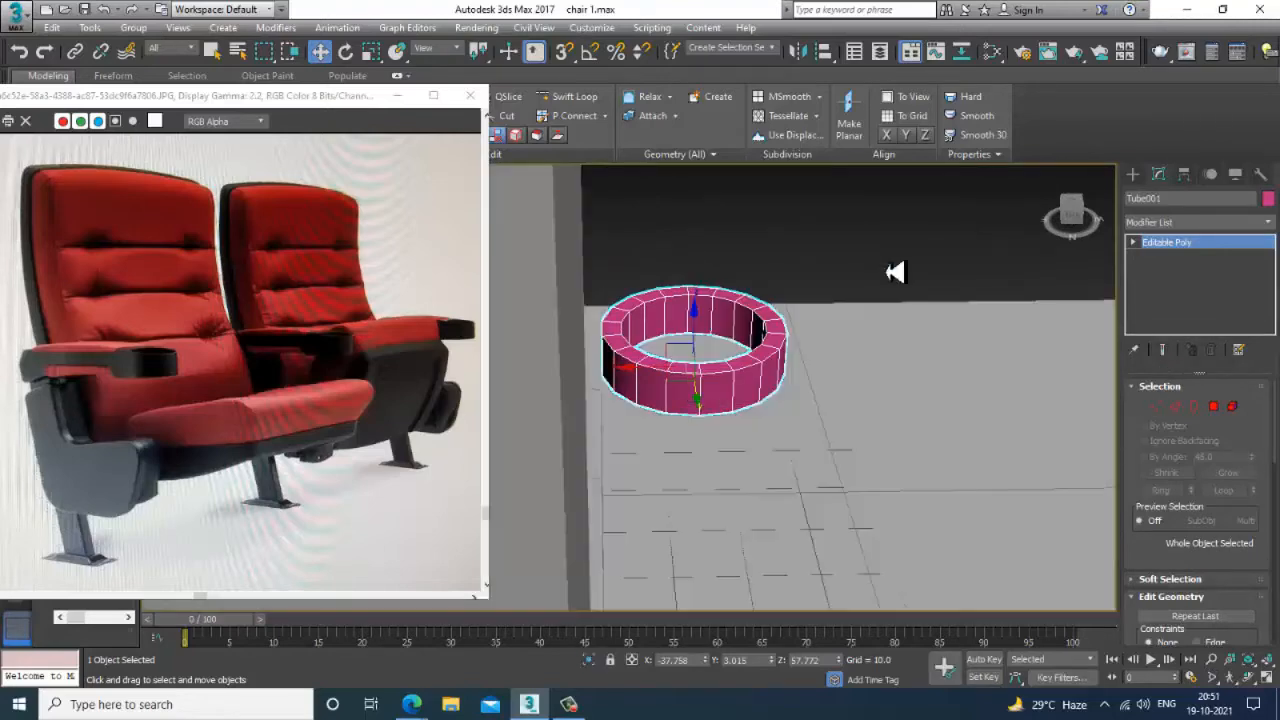
- Select the polygons of the tube's rear half in the top view, leaving its top faces out of the selection
left_click(1213, 406)
key("alt+w")
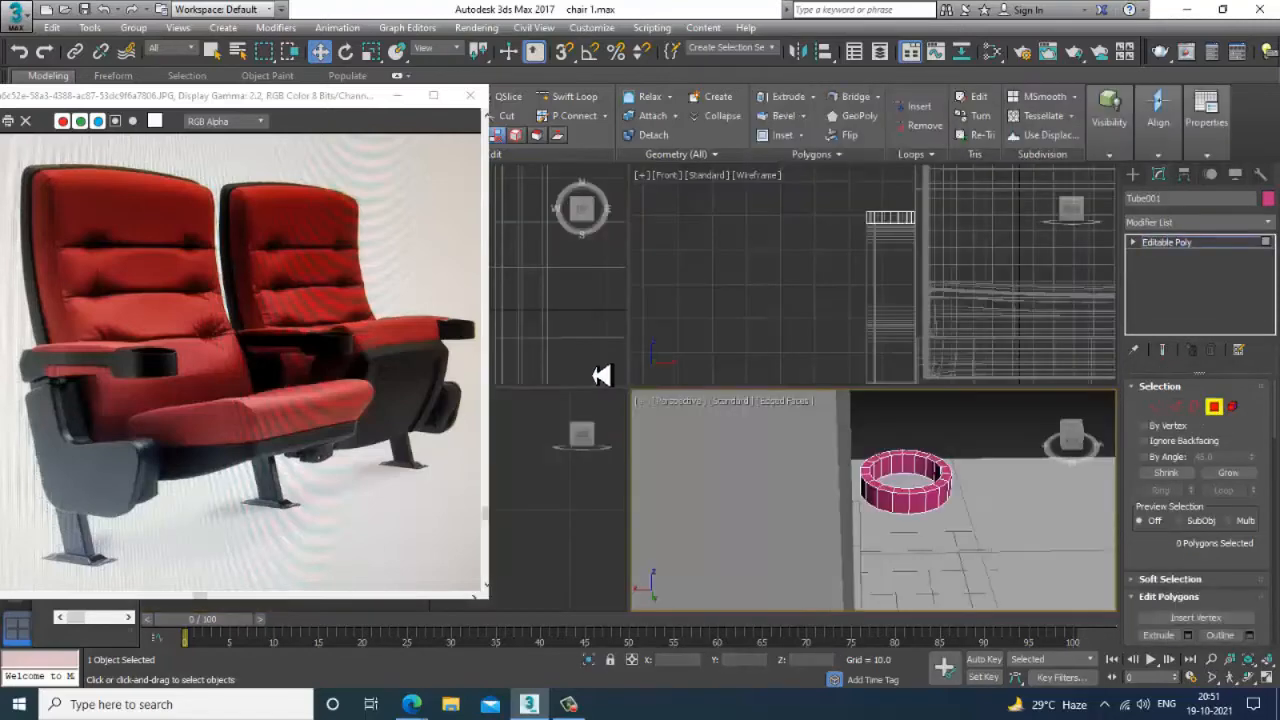
key("alt+w")
middle_click_drag(595, 367, 750, 432)
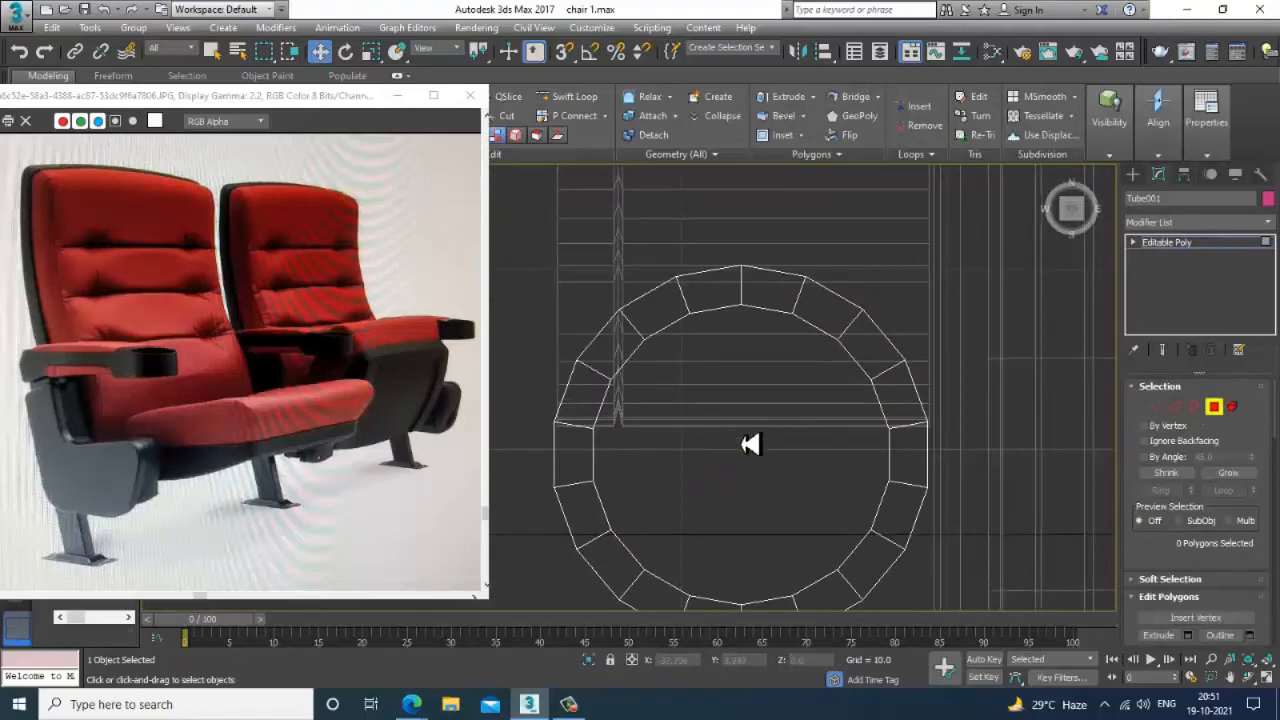
left_click_drag(1000, 400, 1002, 403)
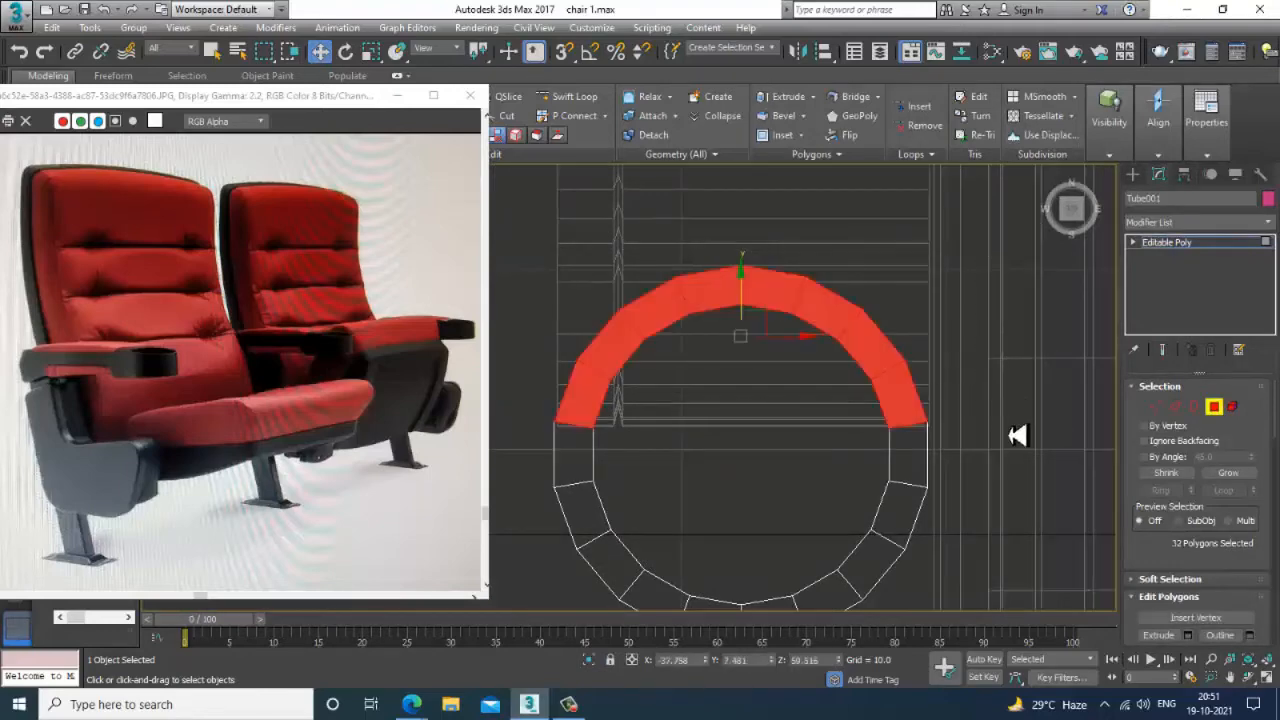
mouse_move(580, 443)
left_mouse_down("alt")
mouse_move(631, 360)
mouse_move(703, 314)
mouse_move(806, 303)
mouse_move(838, 327)
left_mouse_up("alt")
left_click(889, 359, "alt")
left_click(913, 402, "alt")
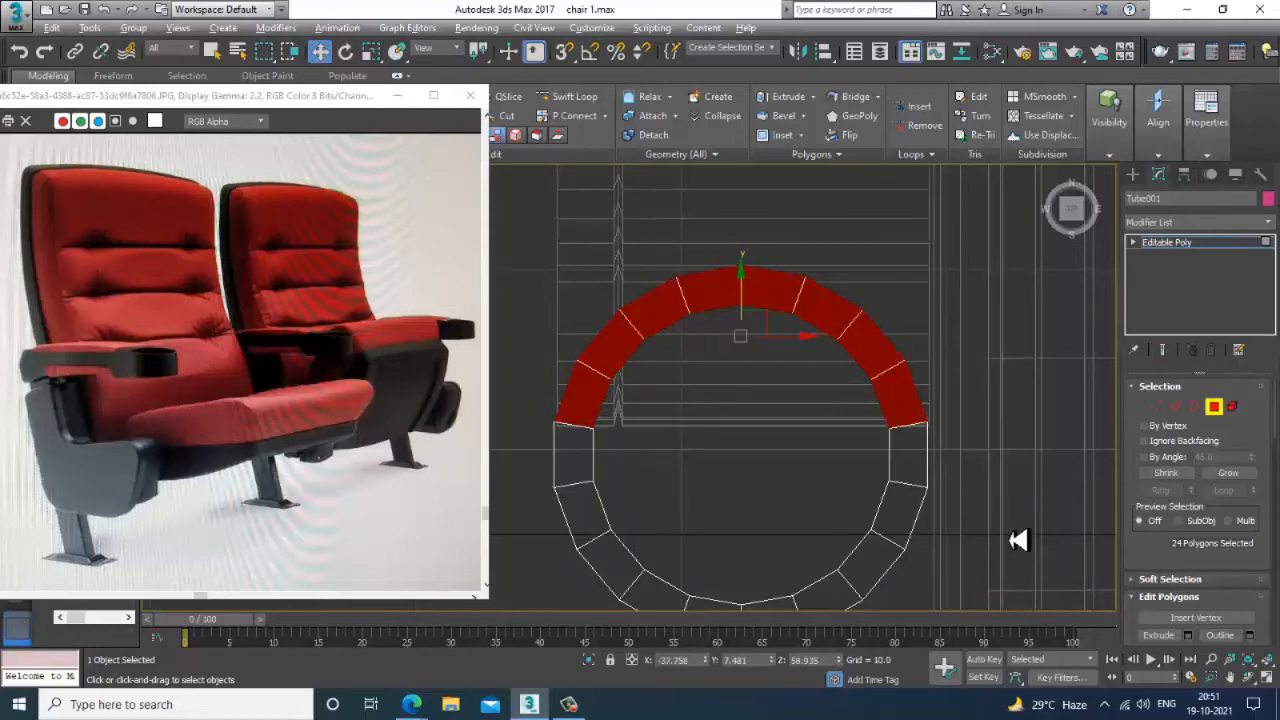
- Remove the tube's underside faces from the polygon selection
key("alt+w")
middle_click(963, 500)
key("alt+w")
middle_click_drag(963, 500, 794, 383, "alt")
scroll(744, 378, "up", 3)
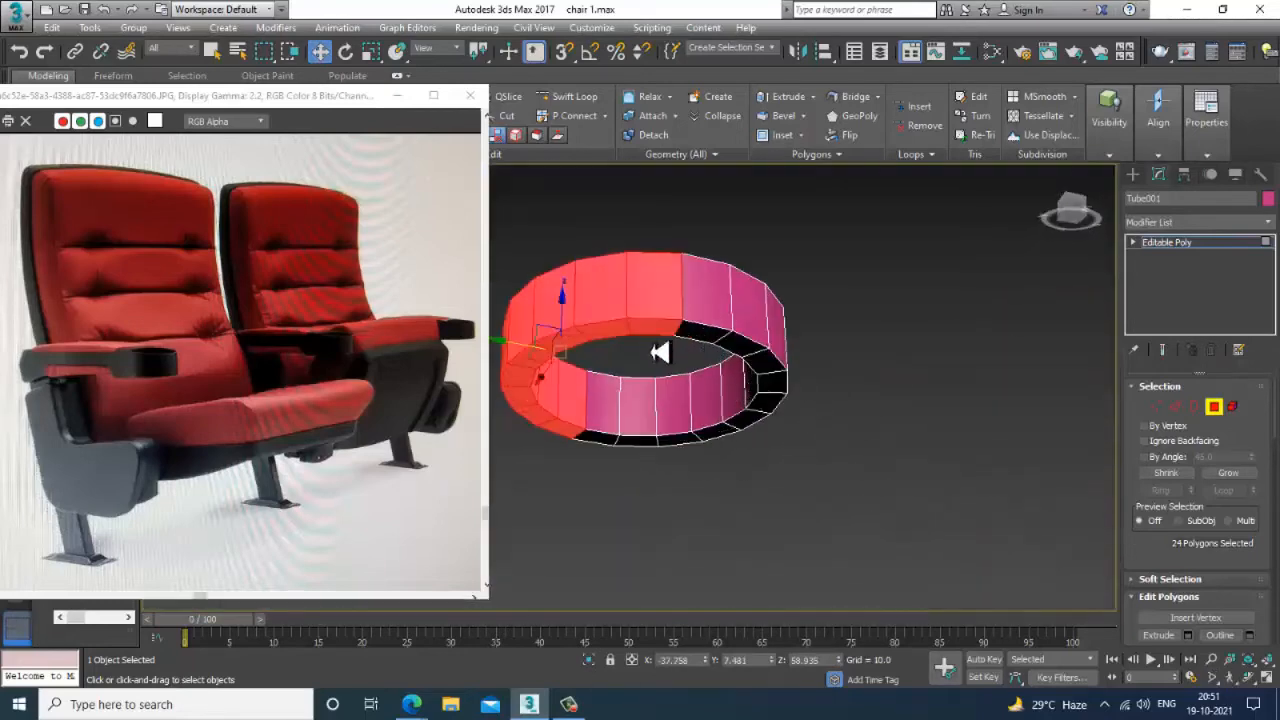
left_click(652, 332, "alt")
left_click(612, 333, "alt")
left_click(563, 352, "alt")
left_click(538, 364, "alt")
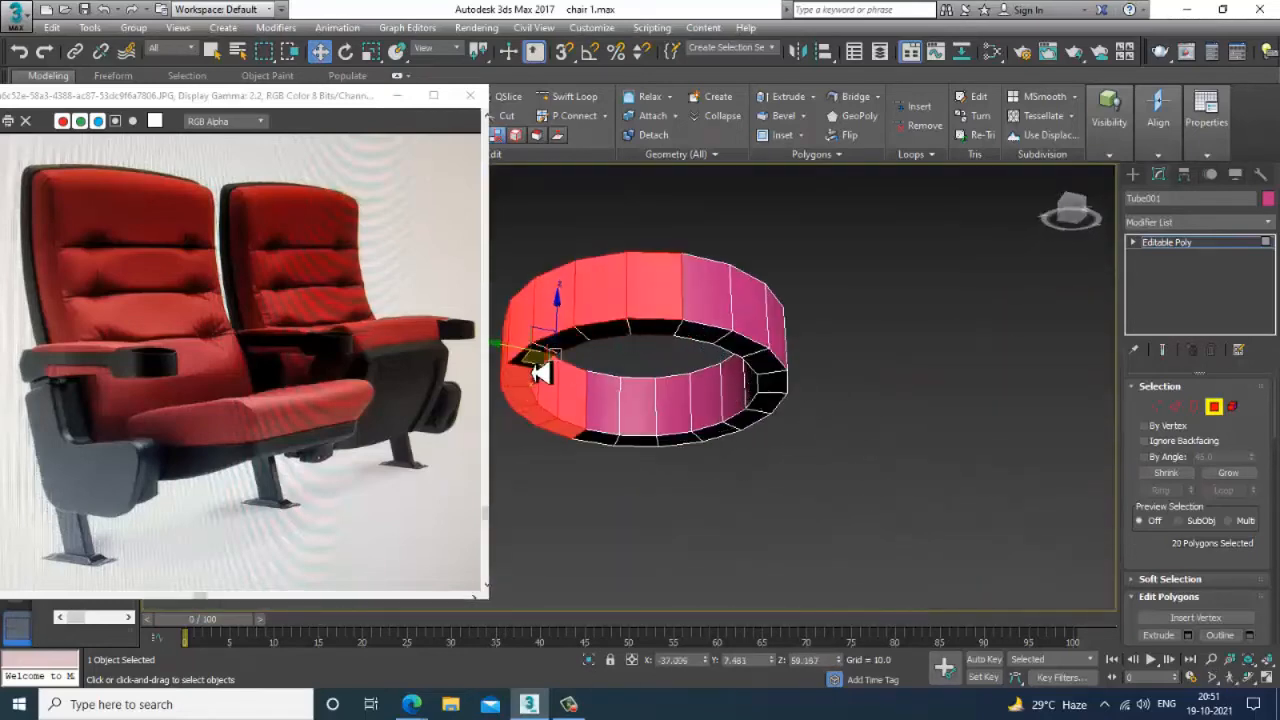
left_click(519, 384, "alt")
left_click(522, 398, "alt")
left_click(550, 426, "alt")
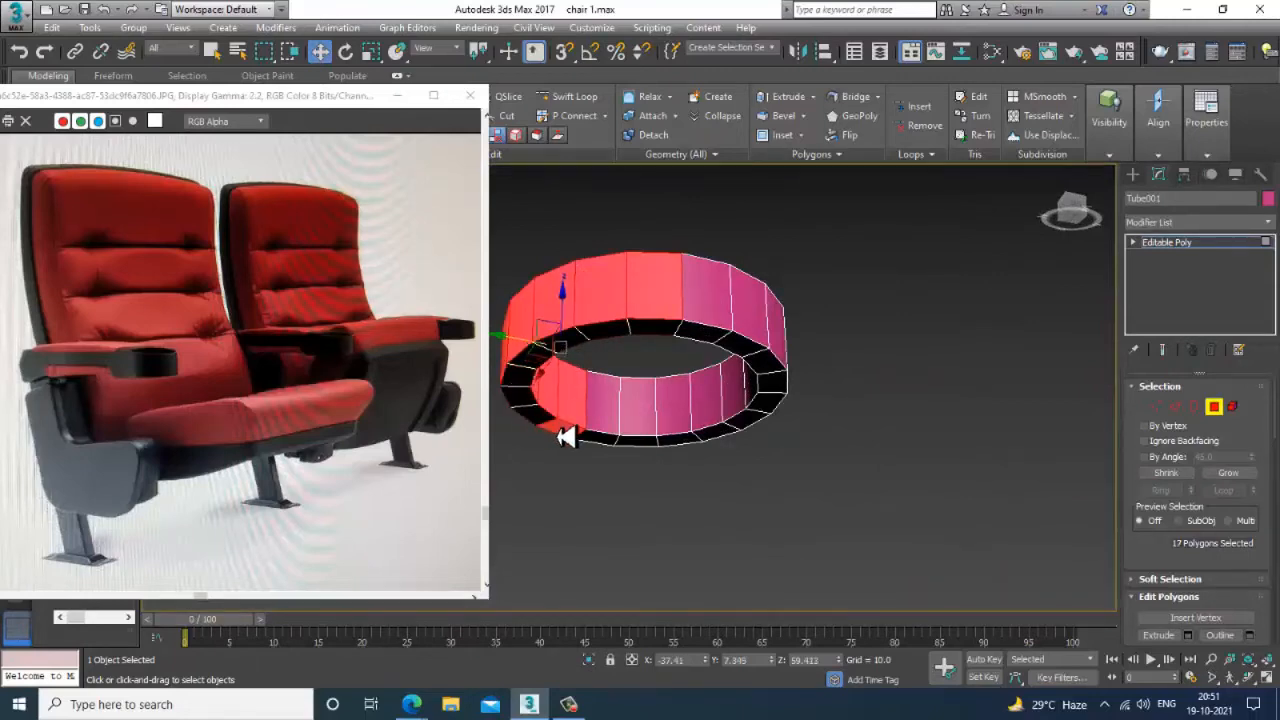
left_click(566, 438, "alt")
- Remove the inner wall faces from the selection, keeping only the eight outer faces of the tube's rear half
left_click(560, 404, "alt")
middle_click_drag(574, 420, 848, 367, "alt")
left_click(615, 409, "alt")
left_click(561, 384, "alt")
left_click(575, 340, "alt")
left_click(551, 343, "alt")
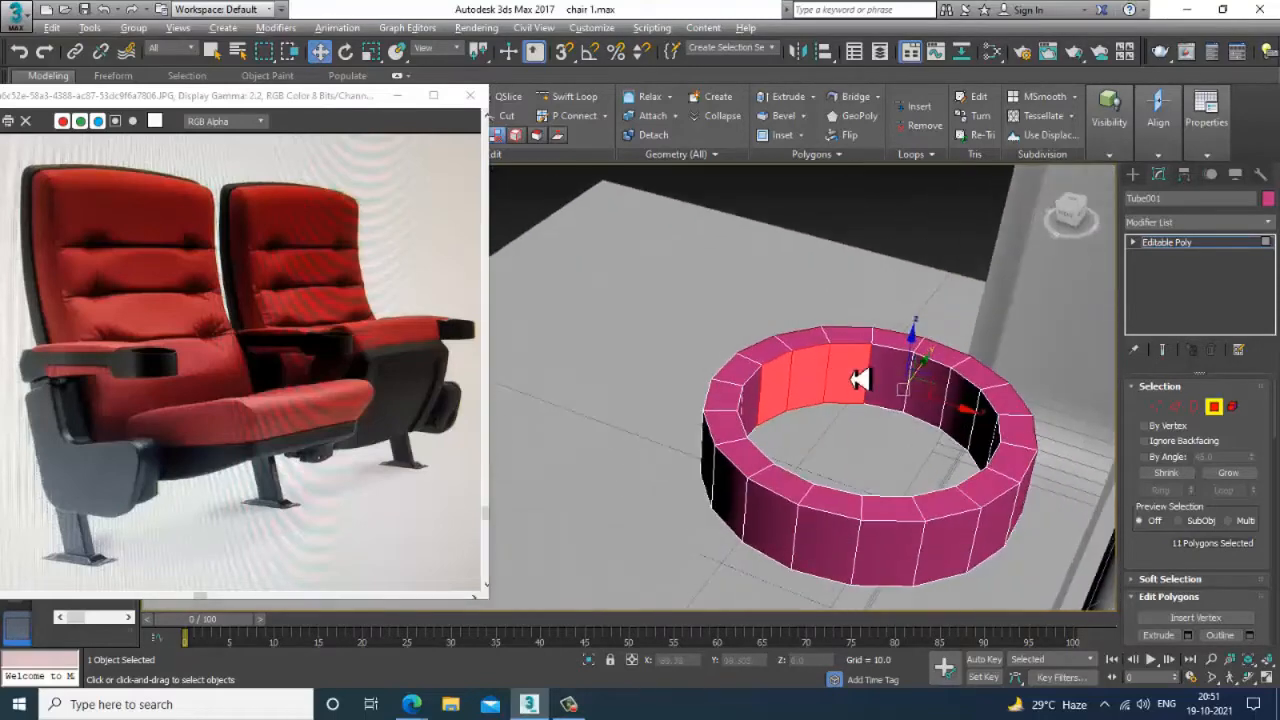
left_click(856, 376, "alt")
left_click(819, 383, "alt")
left_click(778, 402, "alt")
- Extrude the selected outer faces of the tube by 10
middle_click_drag(778, 402, 980, 412, "alt")
middle_click_drag(830, 418, 1089, 503, "alt")
scroll(1208, 505, "down", 3)
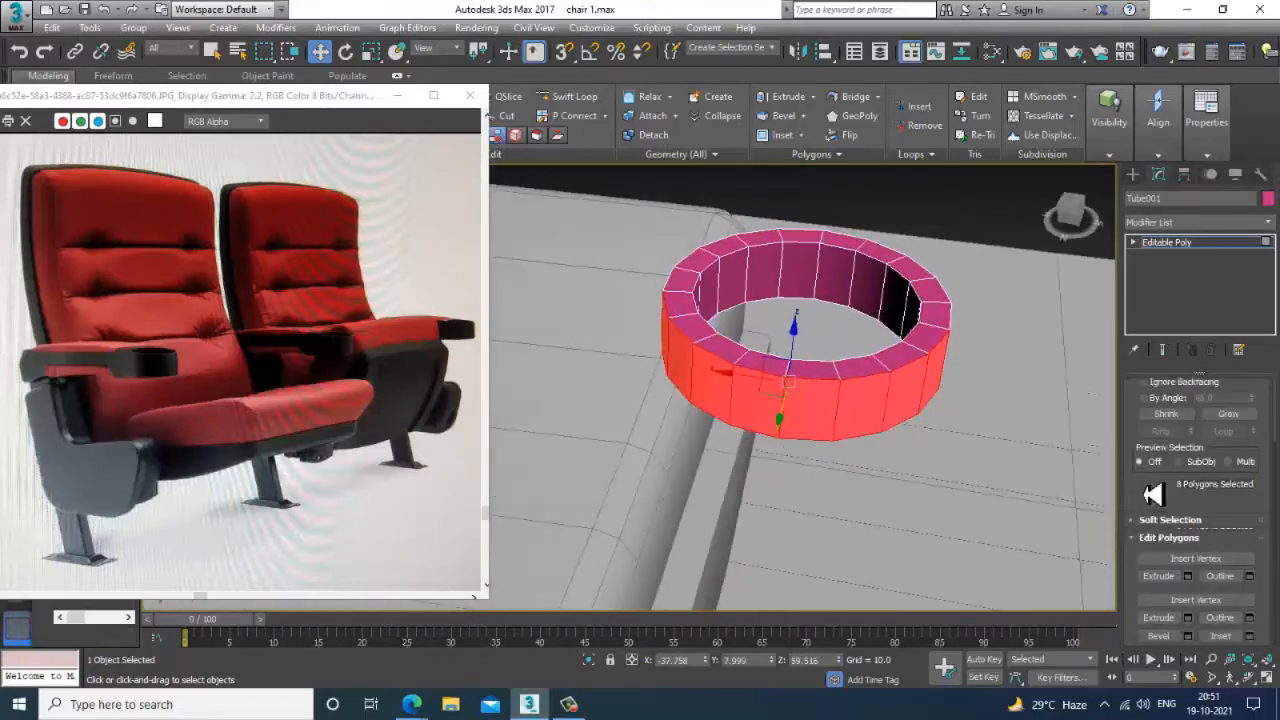
left_click(1189, 479)
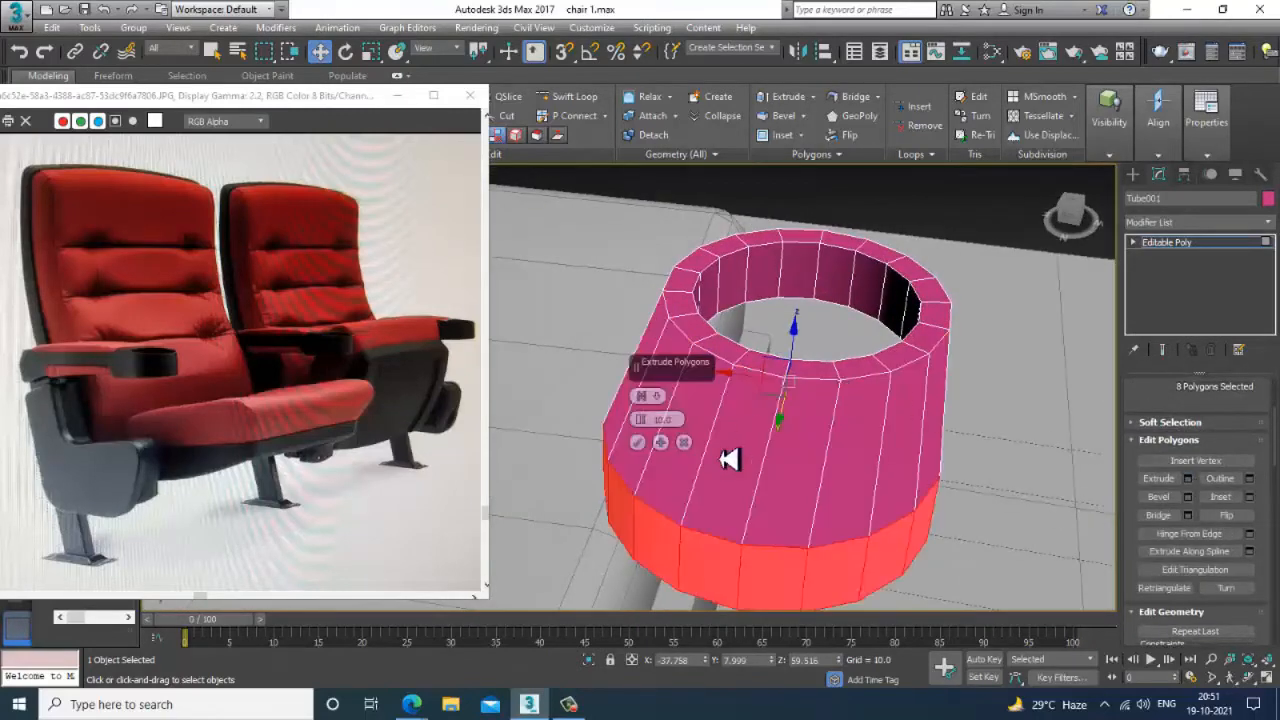
left_click(640, 442)
- Flatten the curved end of the extrusion into a straight edge by scaling it along Y in the top view
key("alt+w")
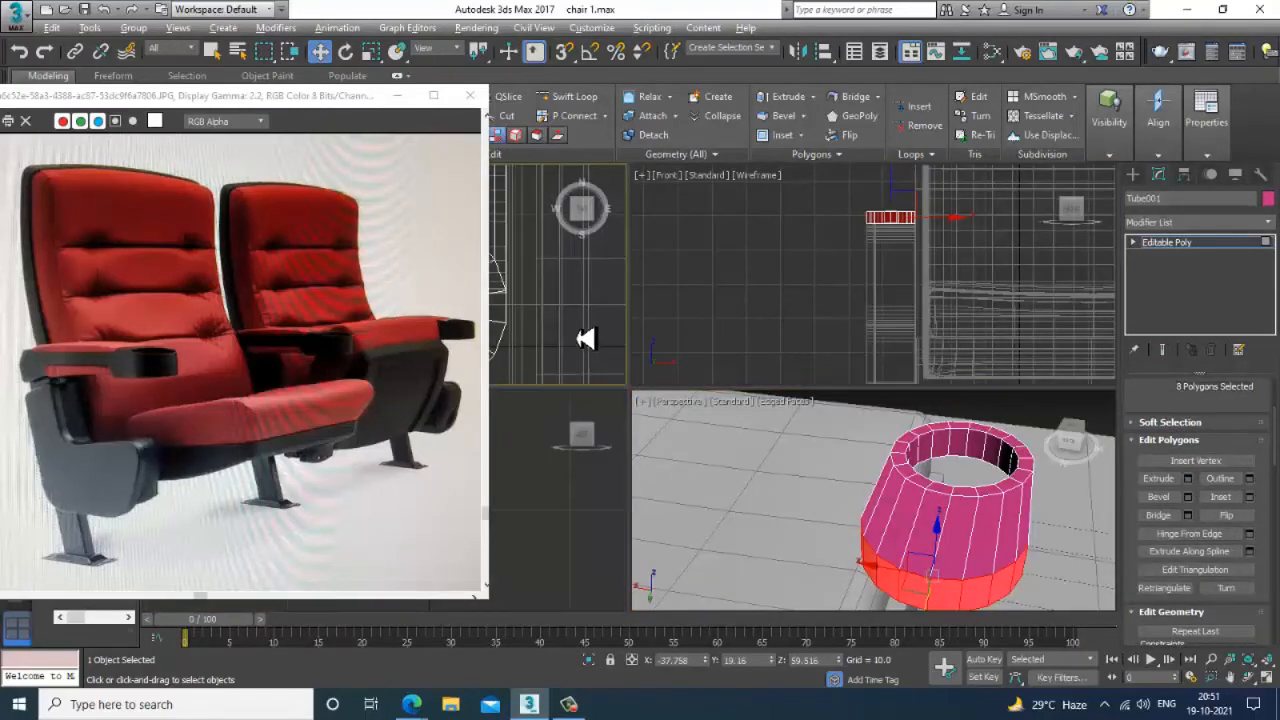
key("alt+w")
scroll(715, 355, "down", 4)
key("r")
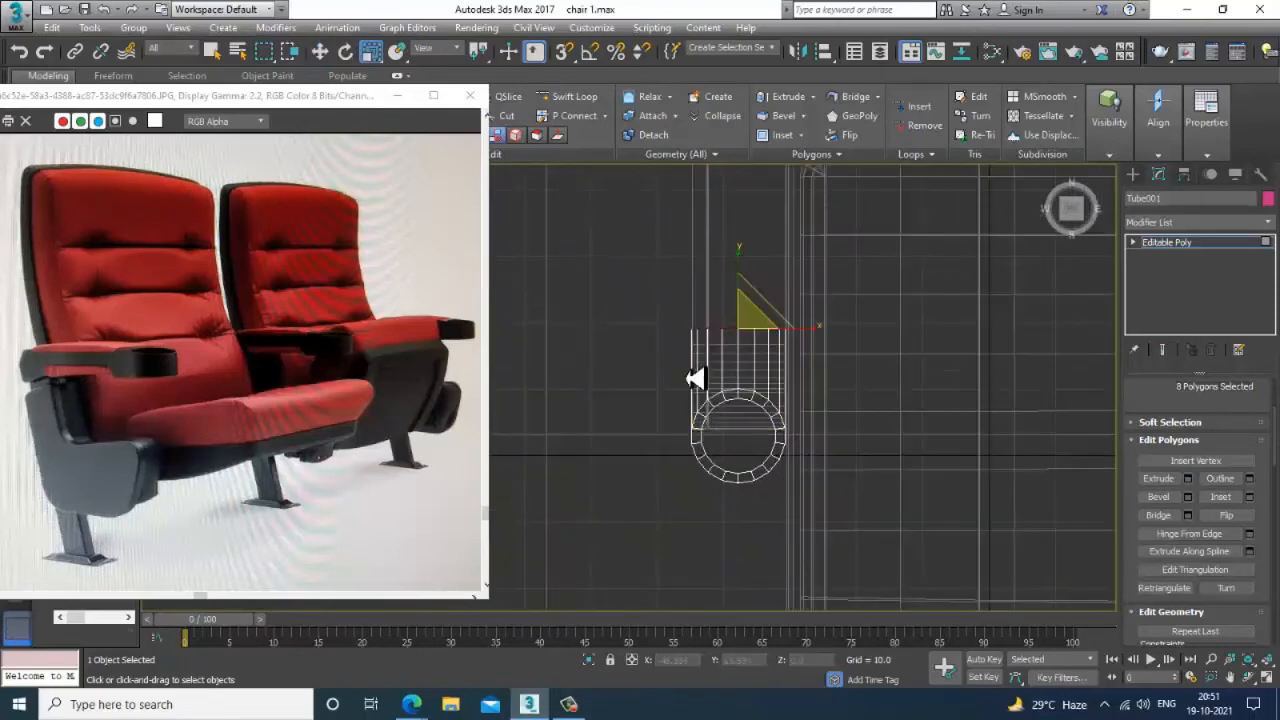
left_click_drag(782, 344, 751, 609)
key("alt+w")
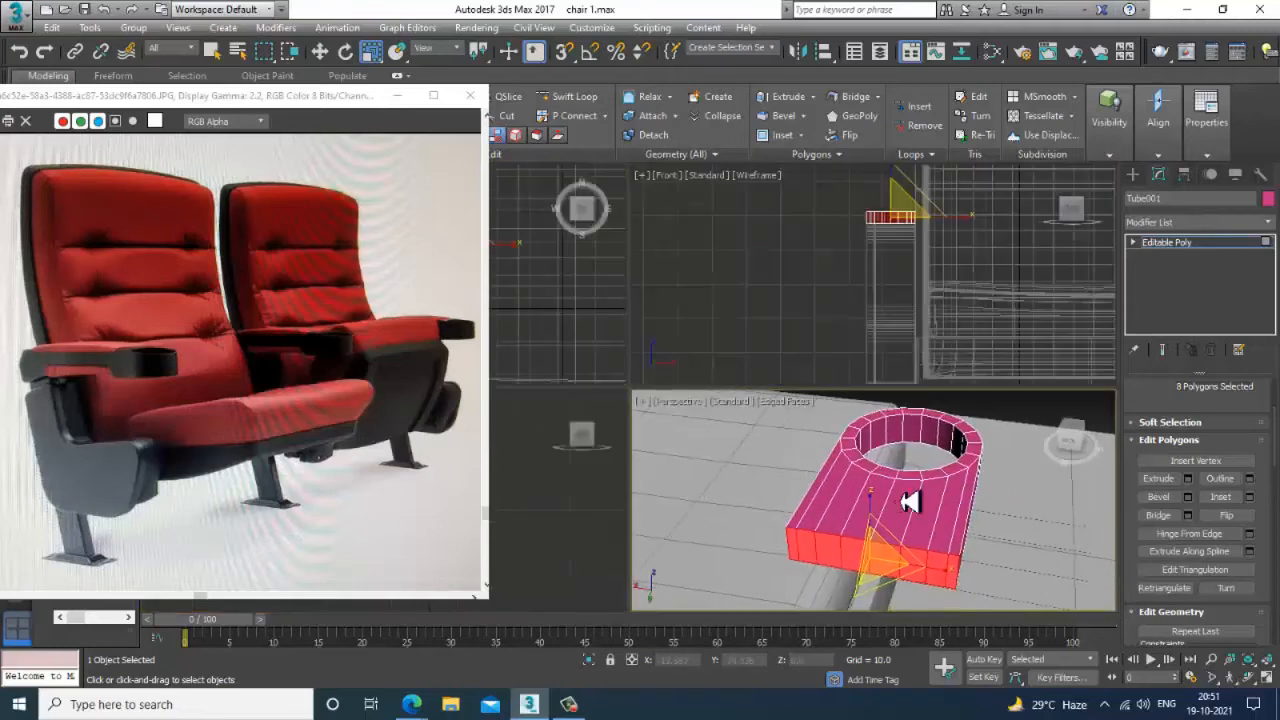
- Move the flattened end faces back to the backrest in the left view, to a Y of about 52.5
middle_click_drag(971, 503, 919, 527, "alt")
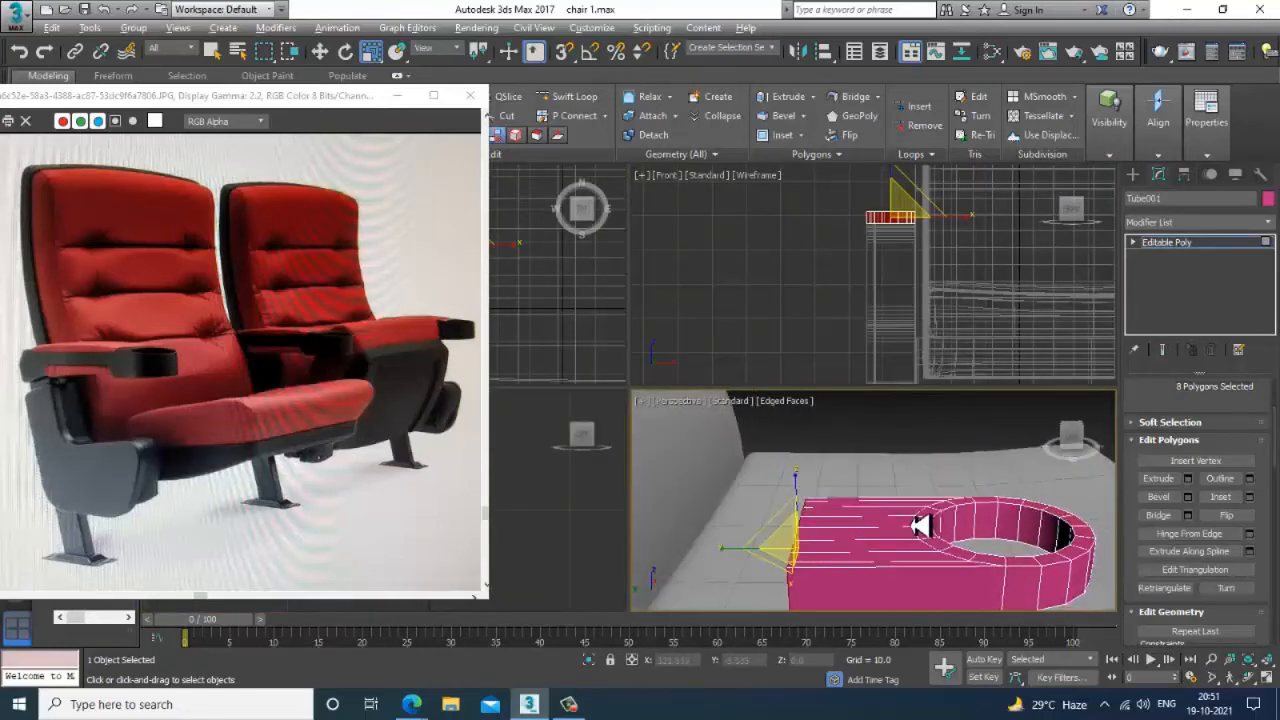
key("alt+w")
key("alt+w")
right_click(603, 509)
key("alt+w")
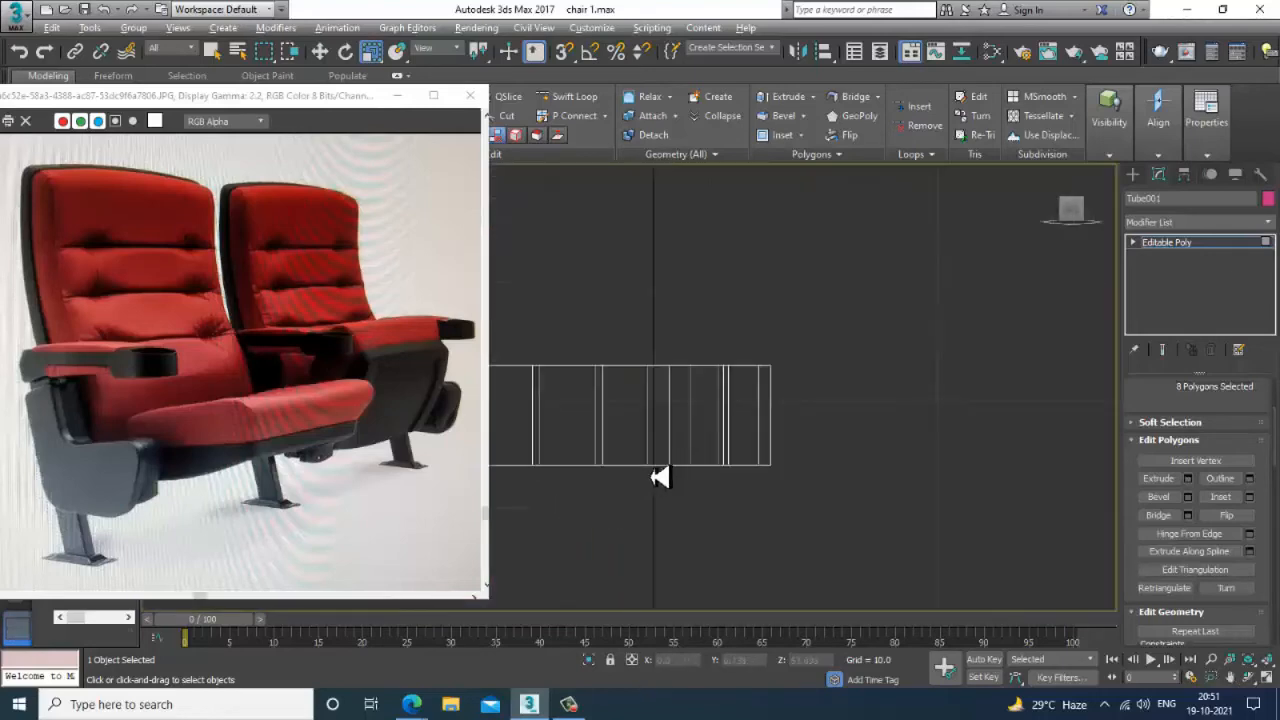
scroll(857, 417, "down", 10)
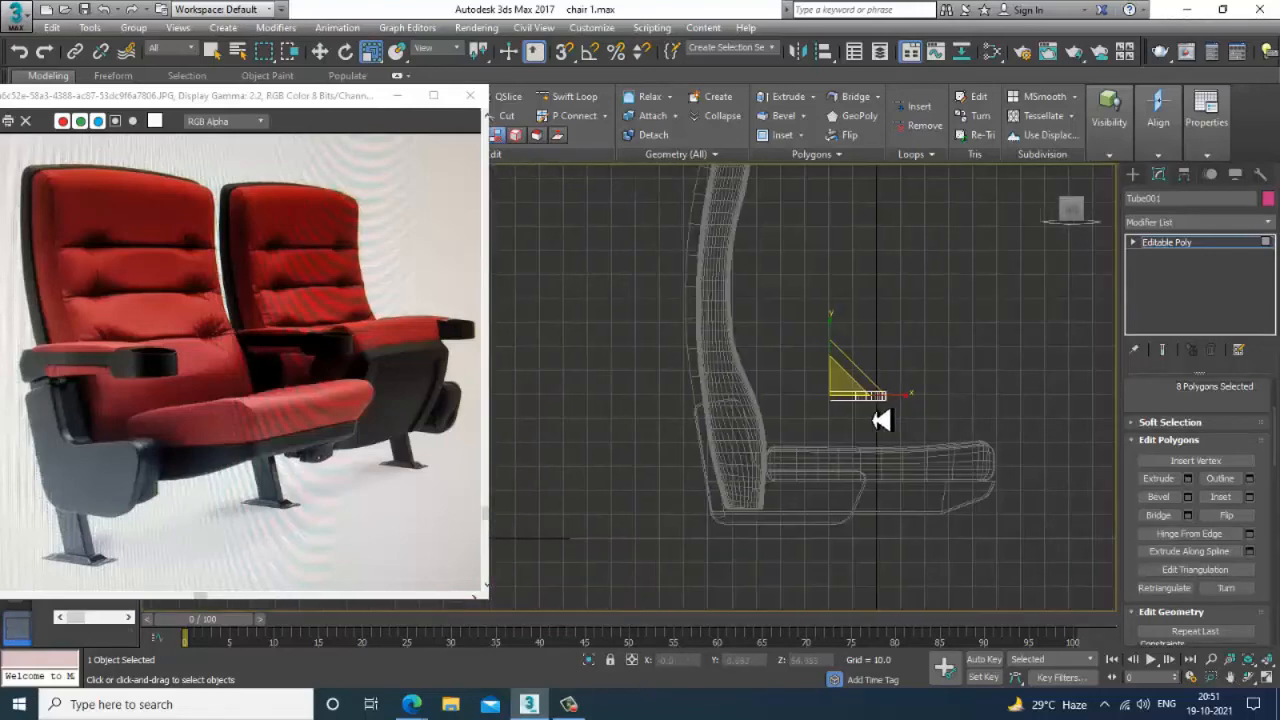
scroll(829, 426, "up", 5)
key("w")
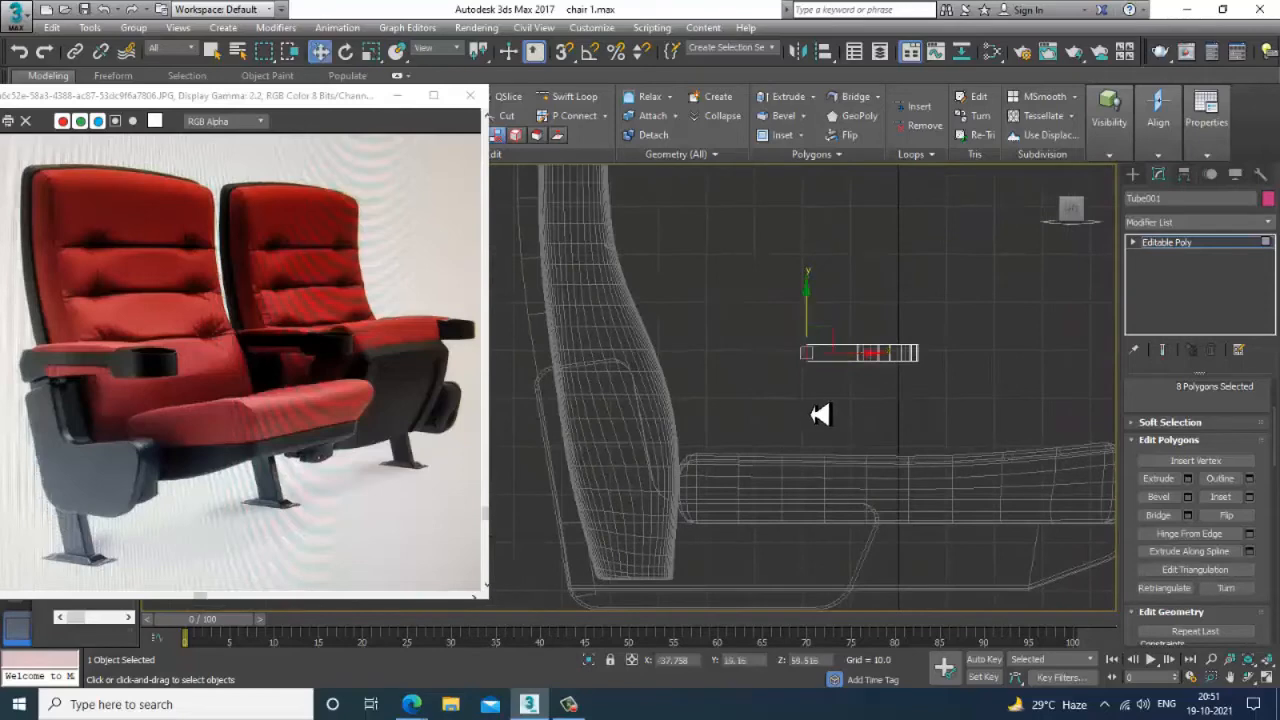
left_click_drag(857, 366, 698, 380)
- Move the cup holder ring's vertices slightly back toward the backrest, to a Y of about 7.7
key("1")
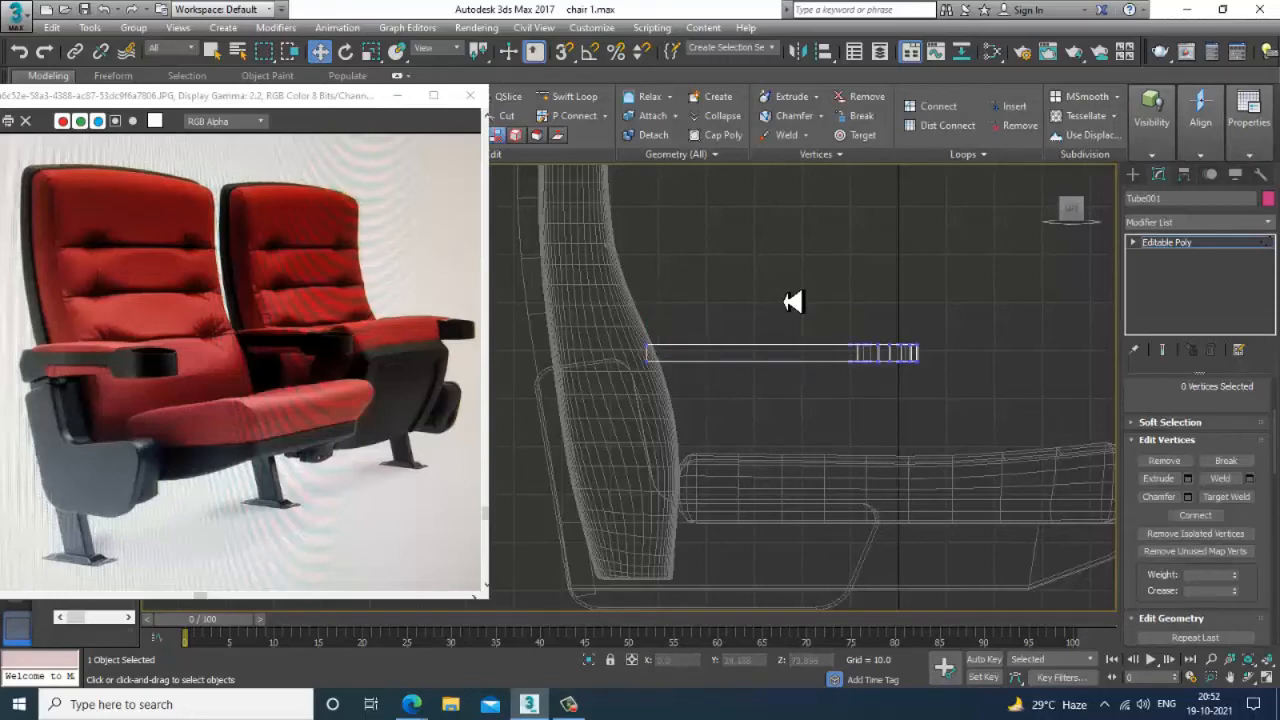
left_click_drag(963, 395, 932, 365)
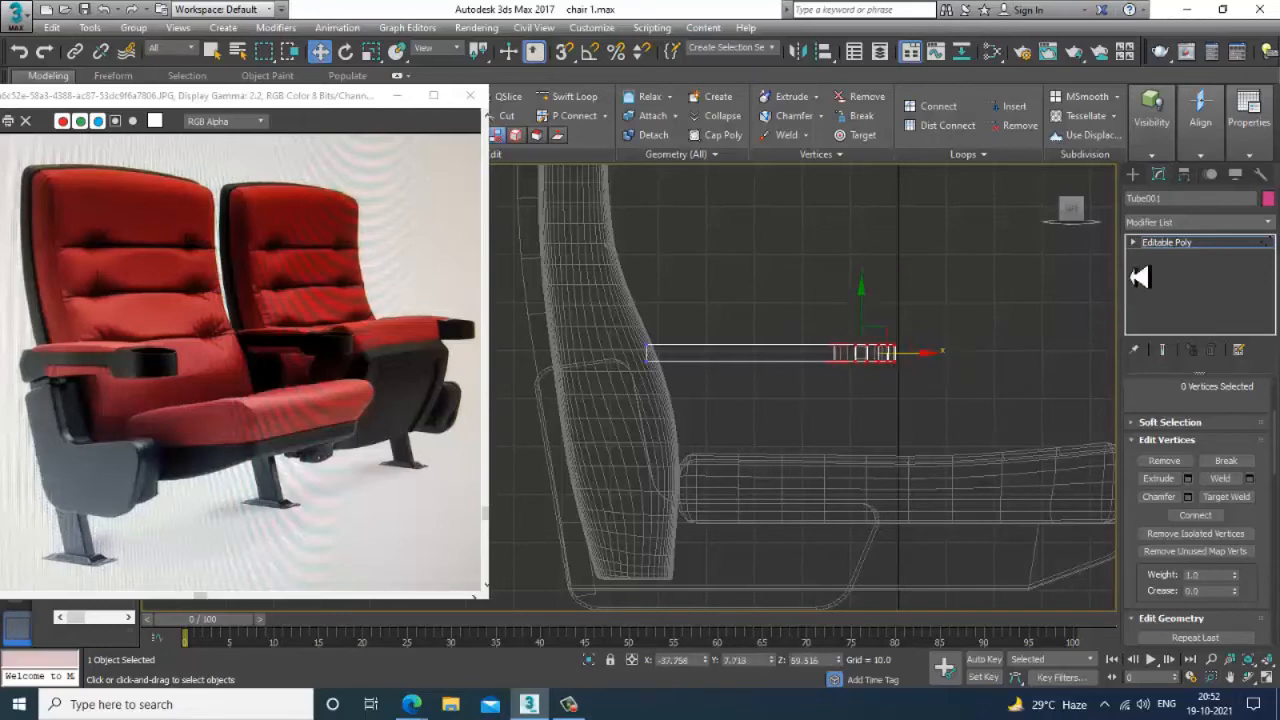
left_click(1168, 243)
- Extend the armrest's rear end vertices to the back of the backrest, at a Y of about 75.3
key("1")
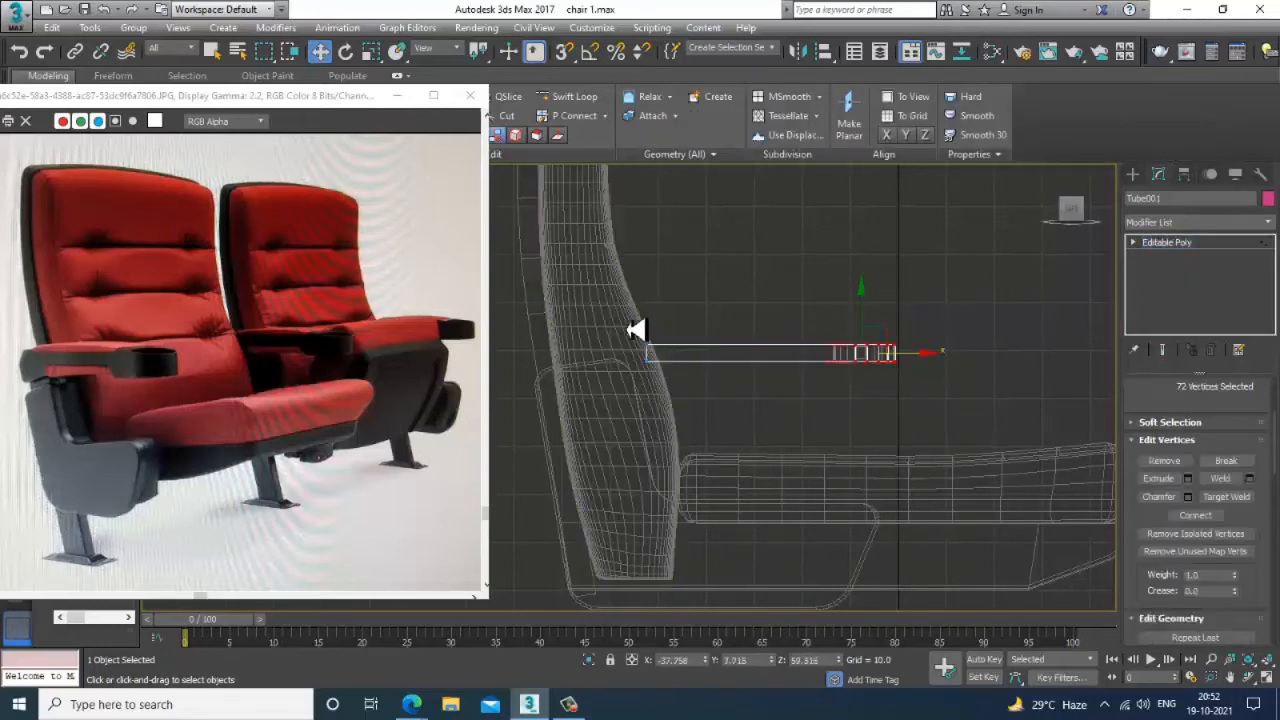
left_click_drag(634, 329, 723, 417)
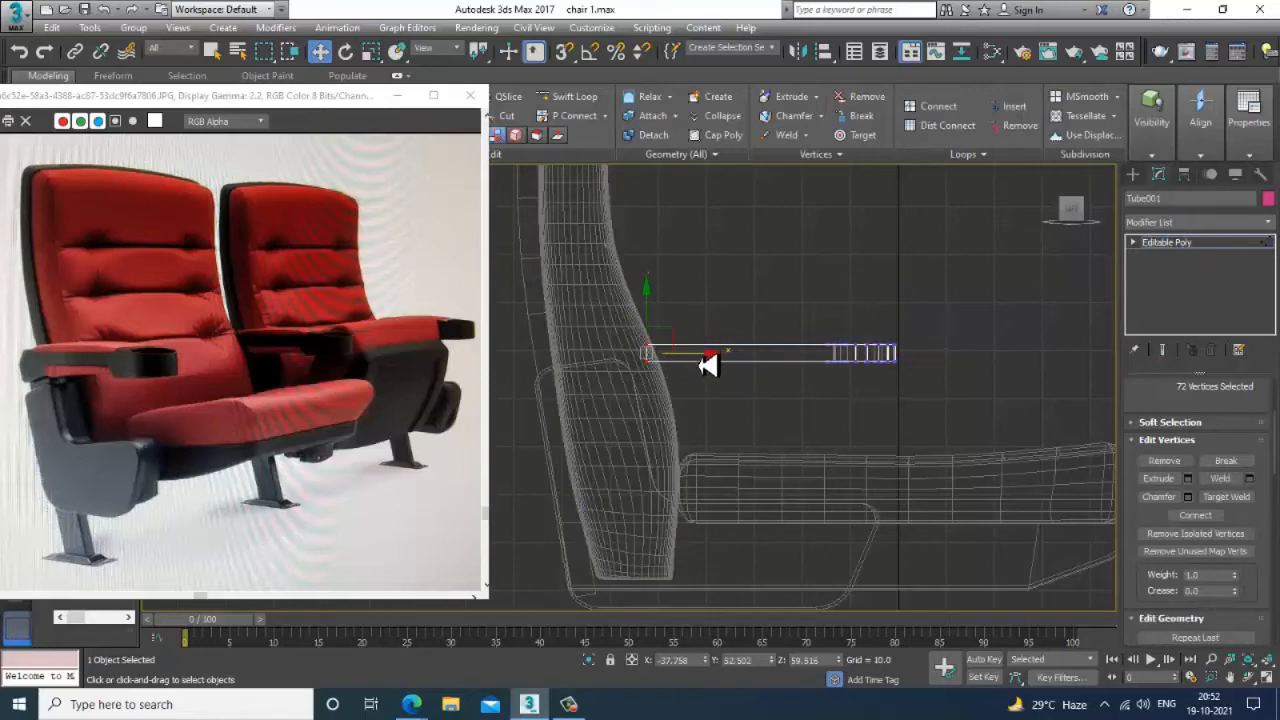
left_click_drag(708, 364, 594, 380)
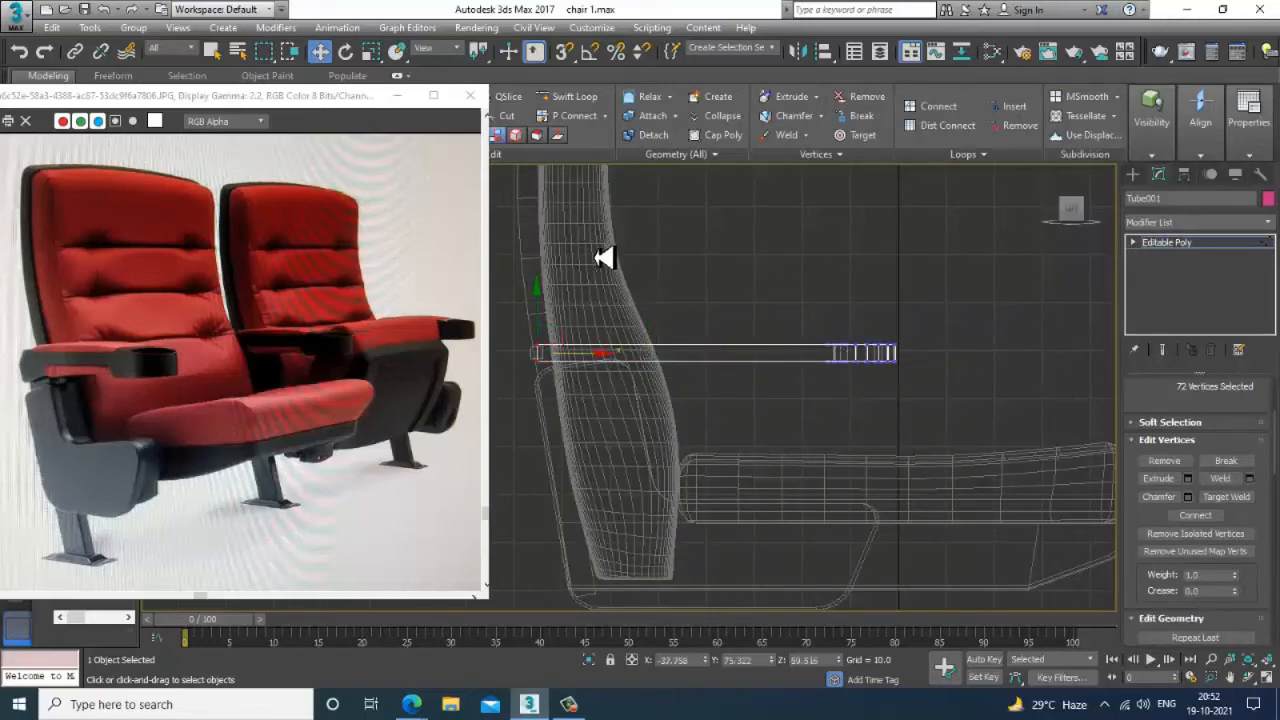
- Add an edge loop across the armrest where it crosses the backrest, using Swift Loop
left_click(566, 96)
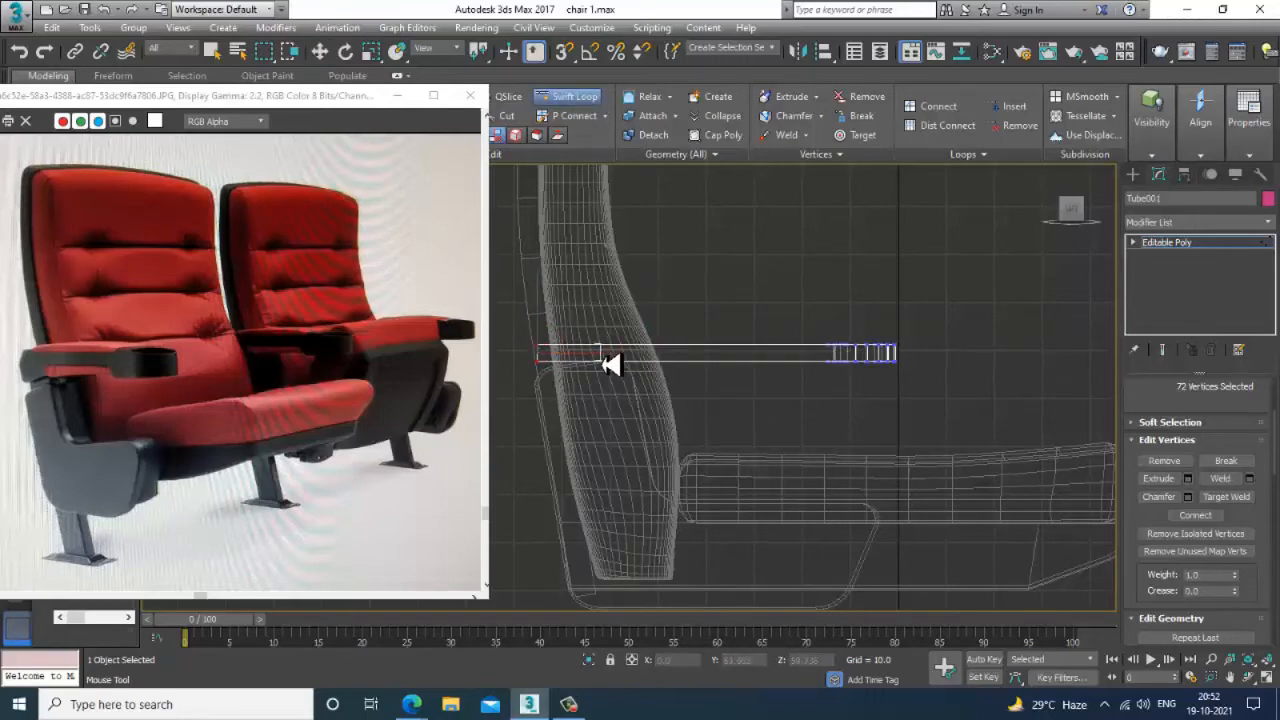
left_click(602, 364)
key("w")
scroll(641, 347, "up", 3)
middle_click_drag(582, 361, 665, 363)
- Straighten the new edge loop by scaling its vertices flat along the armrest's length
key("1")
key("1")
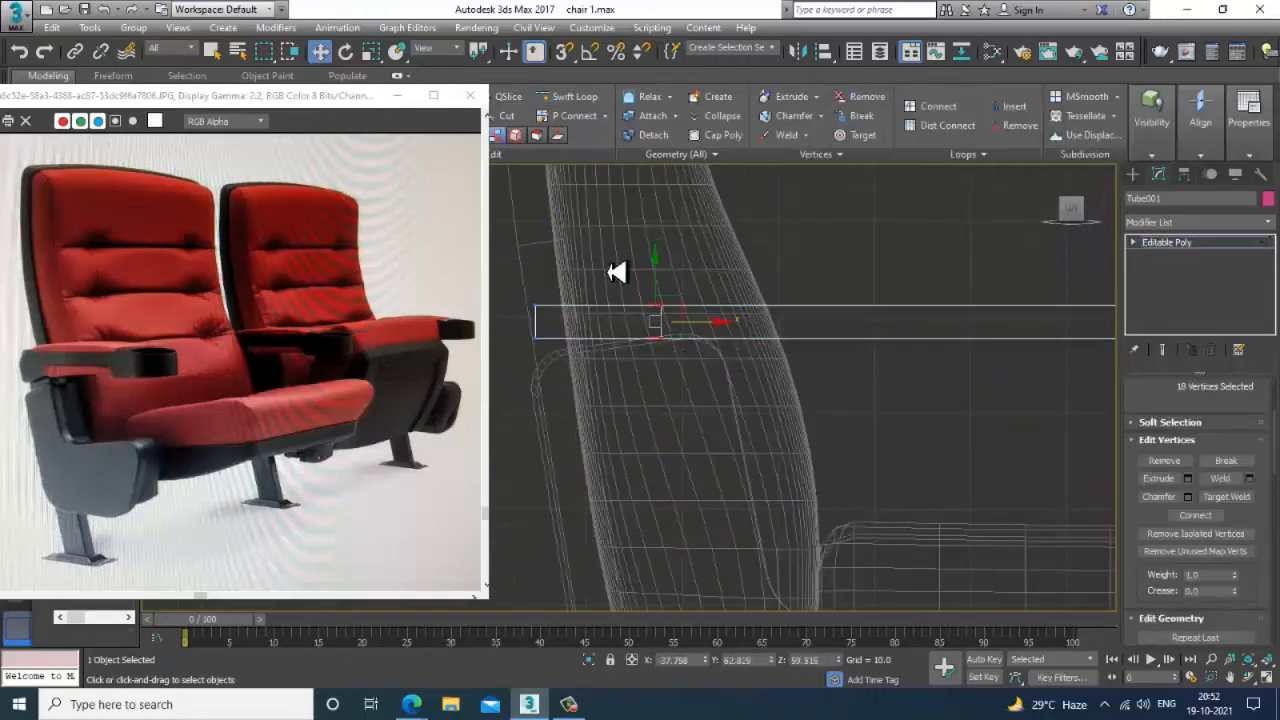
key("r")
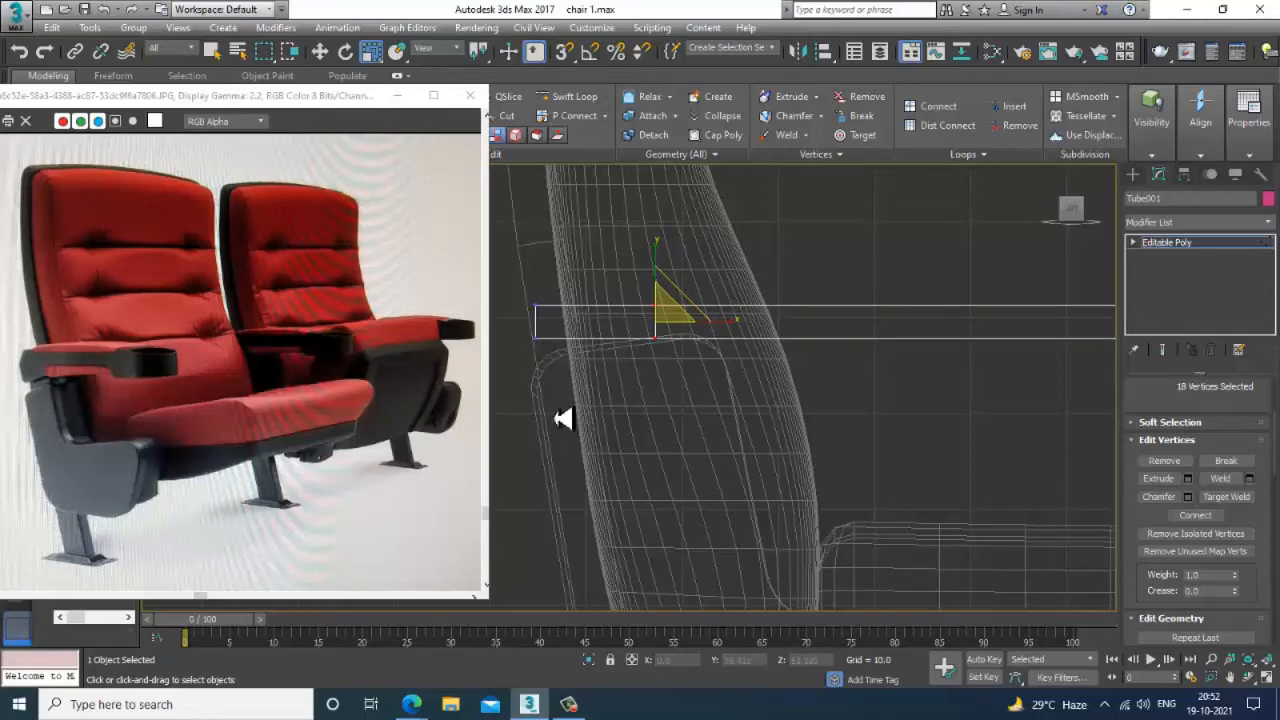
scroll(720, 354, "down", 3)
key("w")
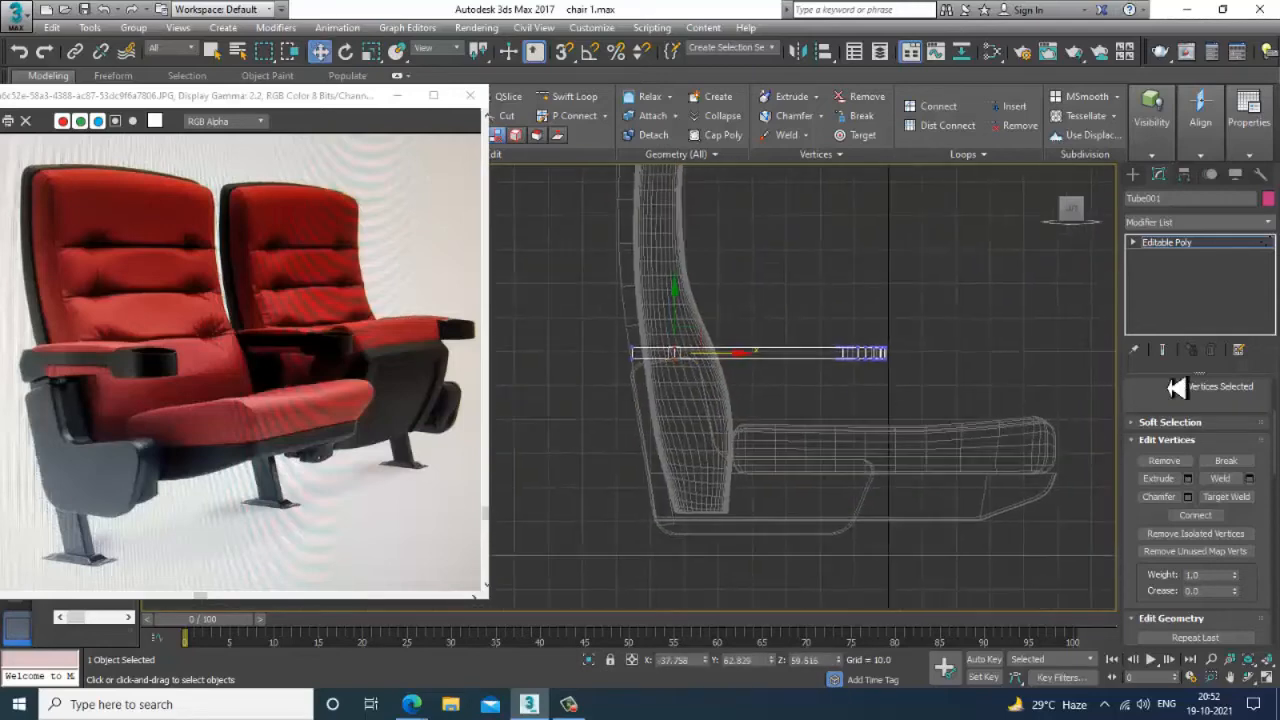
- Raise the whole armrest in the left view to a Z of about 62.7
left_click(1166, 242)
left_click_drag(886, 333, 889, 317)
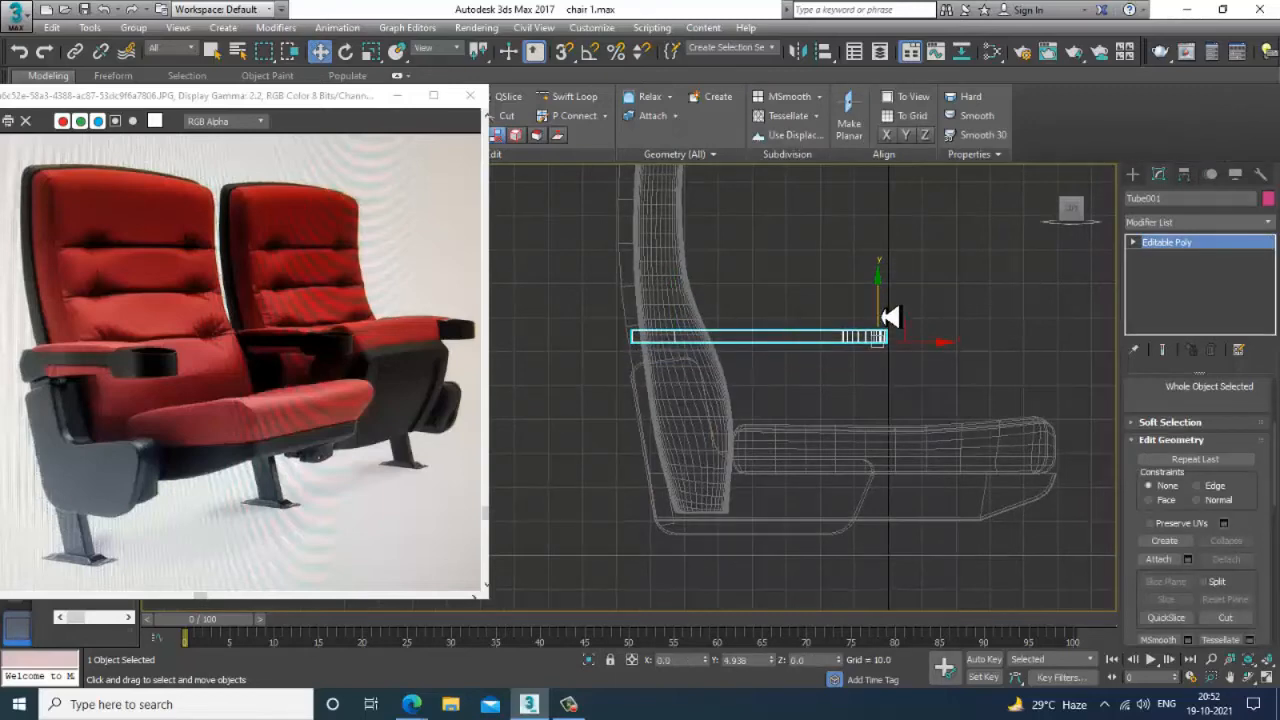
scroll(755, 395, "up", 4)
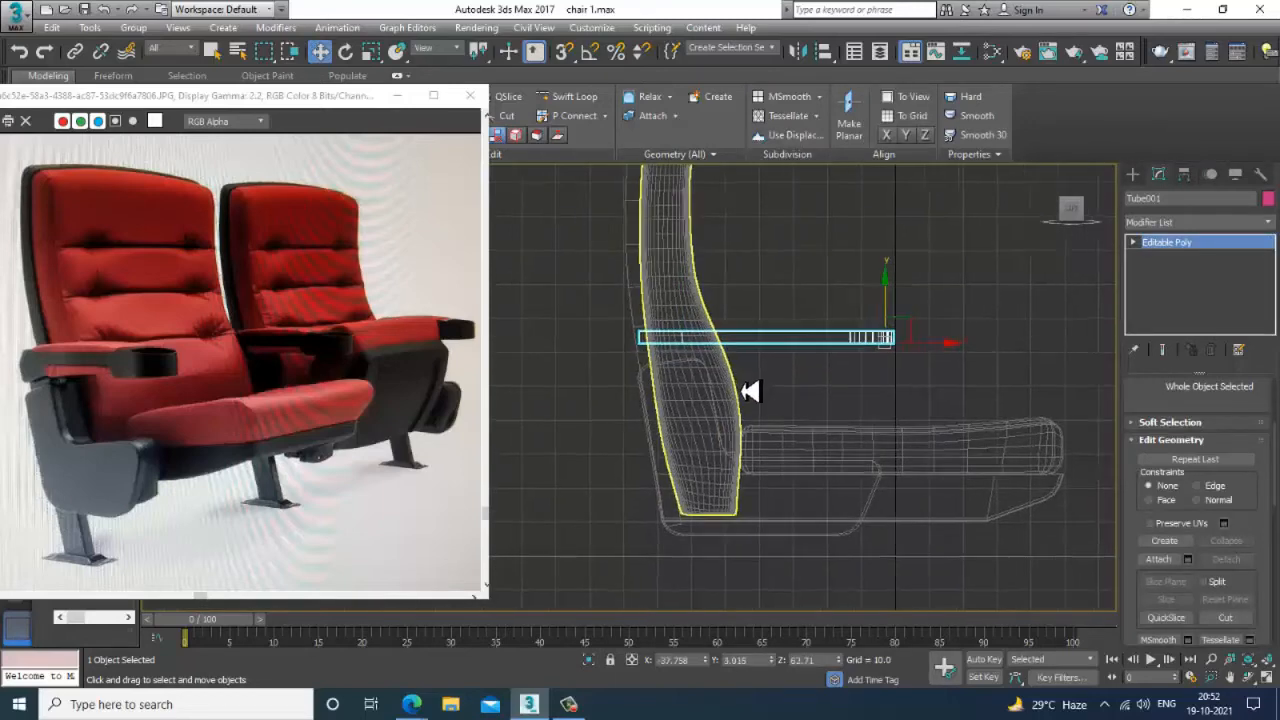
key("4")
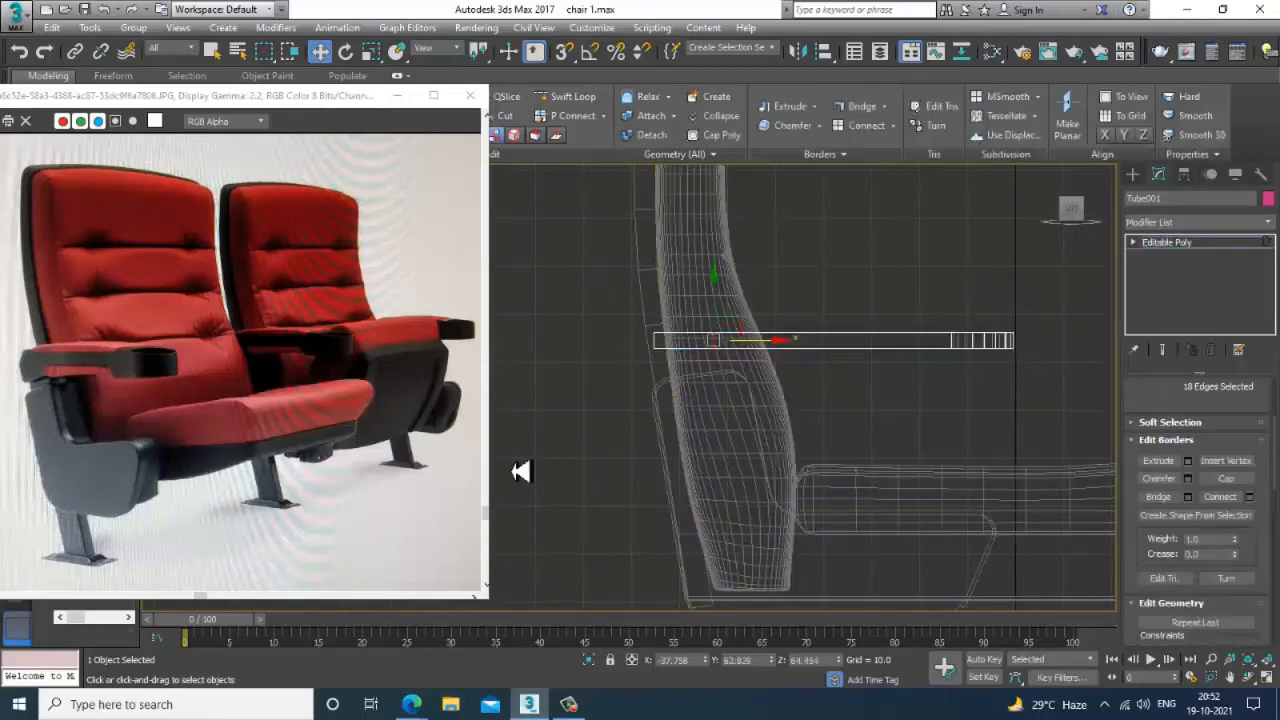
- Extrude the polygons on the underside of the armrest's rear section downward
left_click_drag(697, 345, 643, 381)
left_click_drag(718, 347, 748, 348)
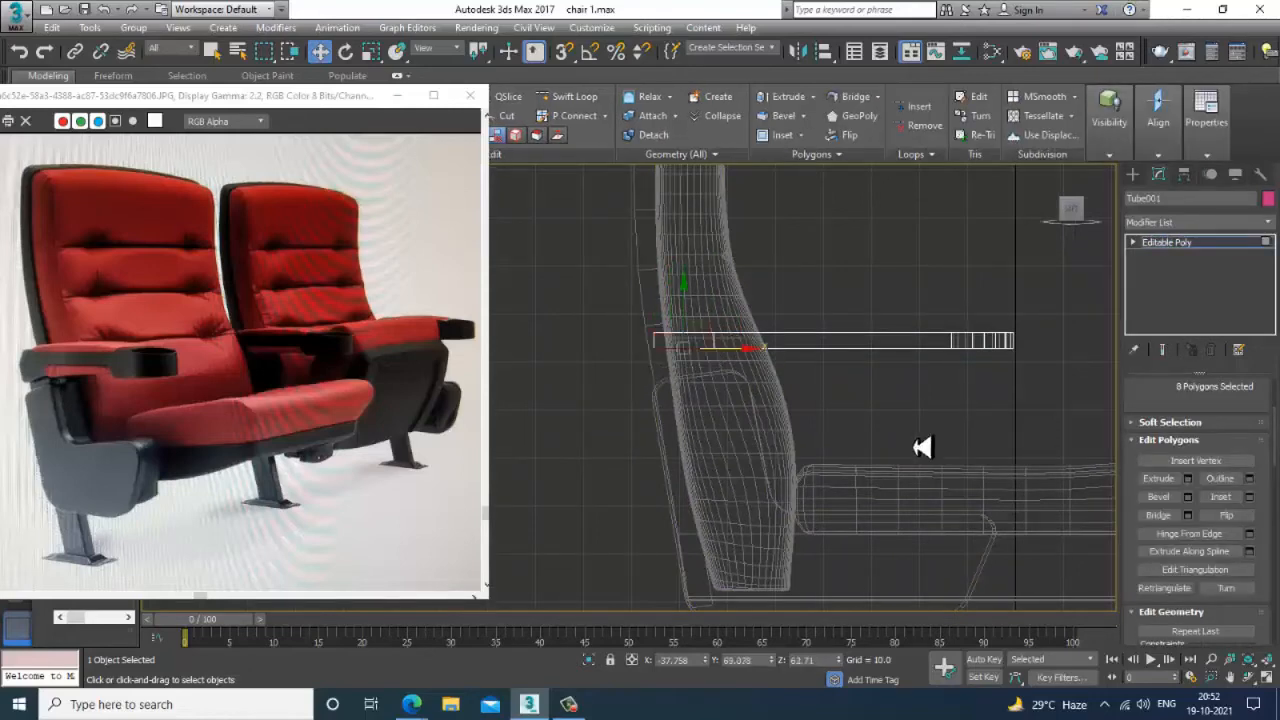
left_click(1188, 479)
left_click(637, 442)
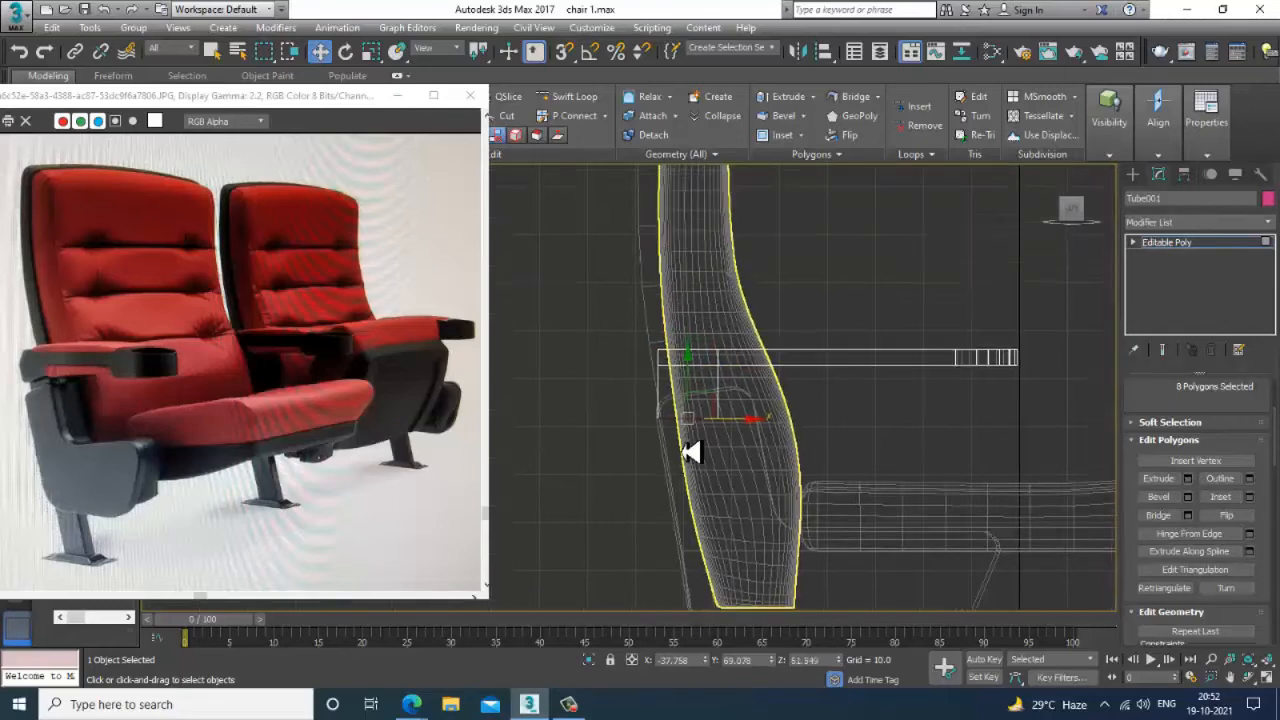
- Raise the extruded rear block's lower vertices to form a sloped underside, with the rearmost ones at a Z of about 58.6
scroll(691, 449, "up", 4)
key("1")
left_click_drag(733, 438, 788, 232)
left_click(618, 390)
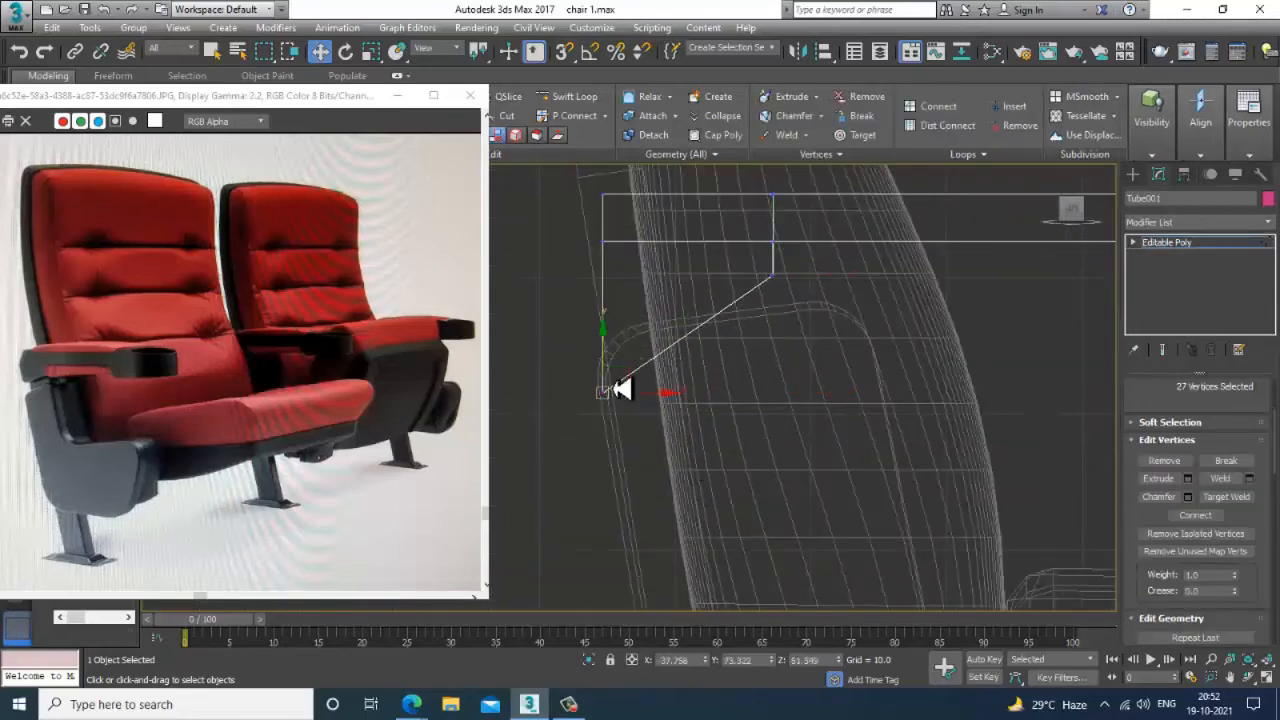
left_click_drag(610, 370, 617, 274)
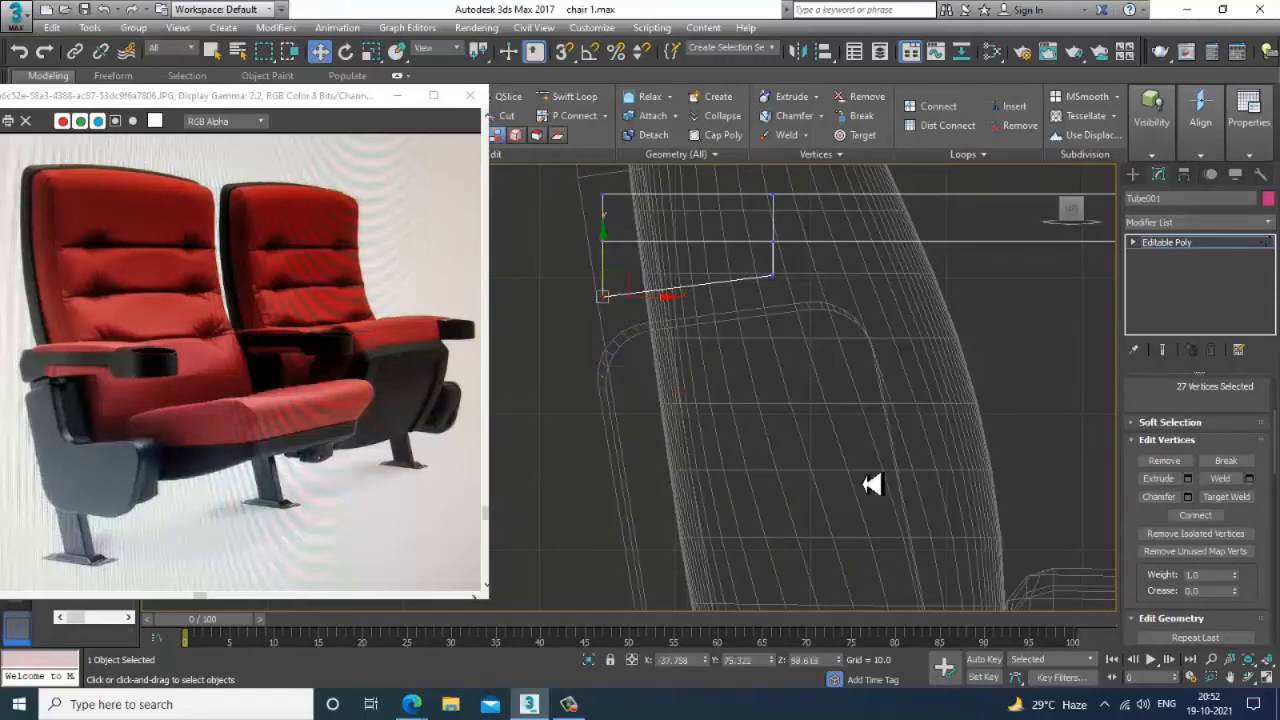
middle_click_drag(812, 388, 808, 347)
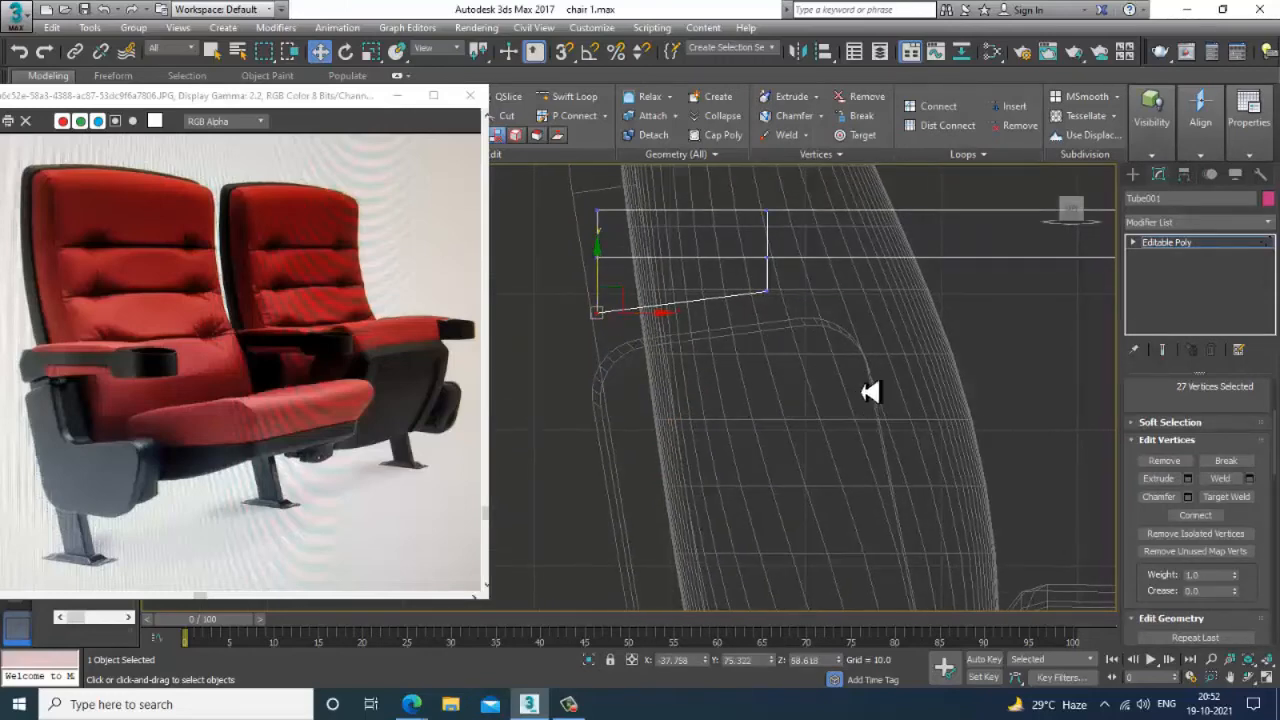
- Select the full ring of polygons around the cup holder hole on the armrest's underside
key("alt+w")
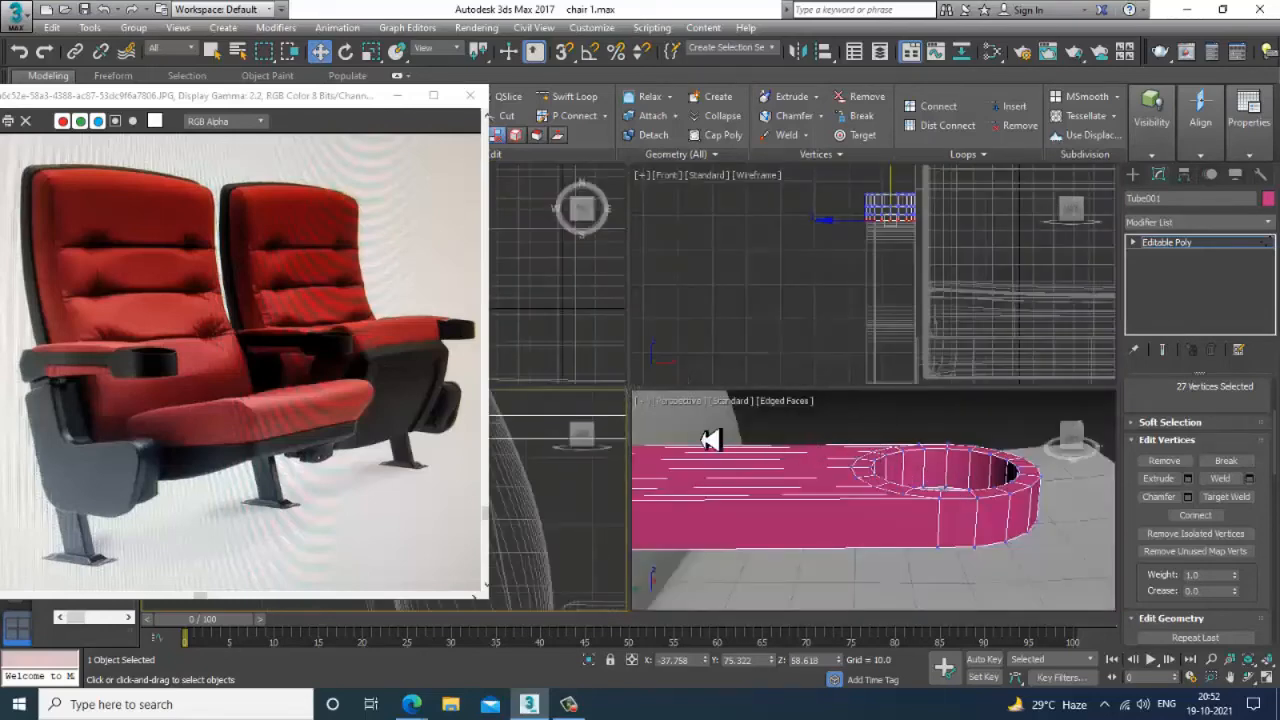
middle_click_drag(991, 529, 974, 530)
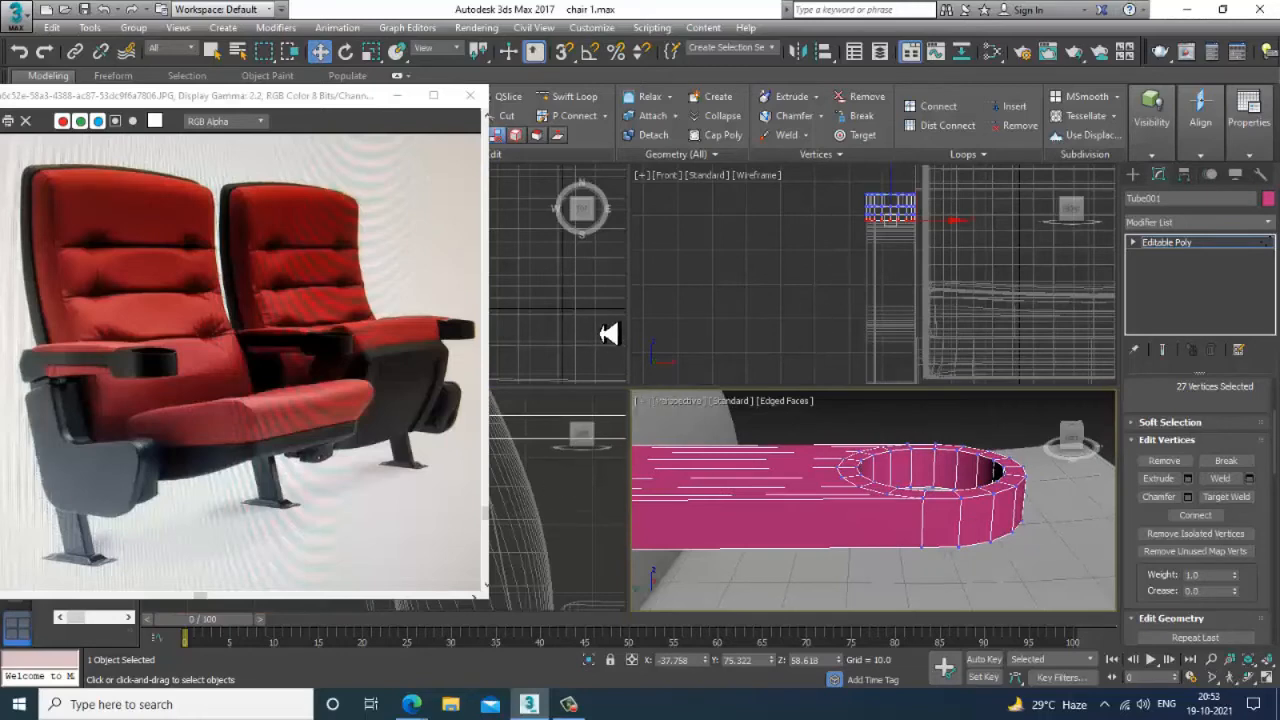
key("alt+w")
middle_click_drag(930, 490, 931, 407, "alt")
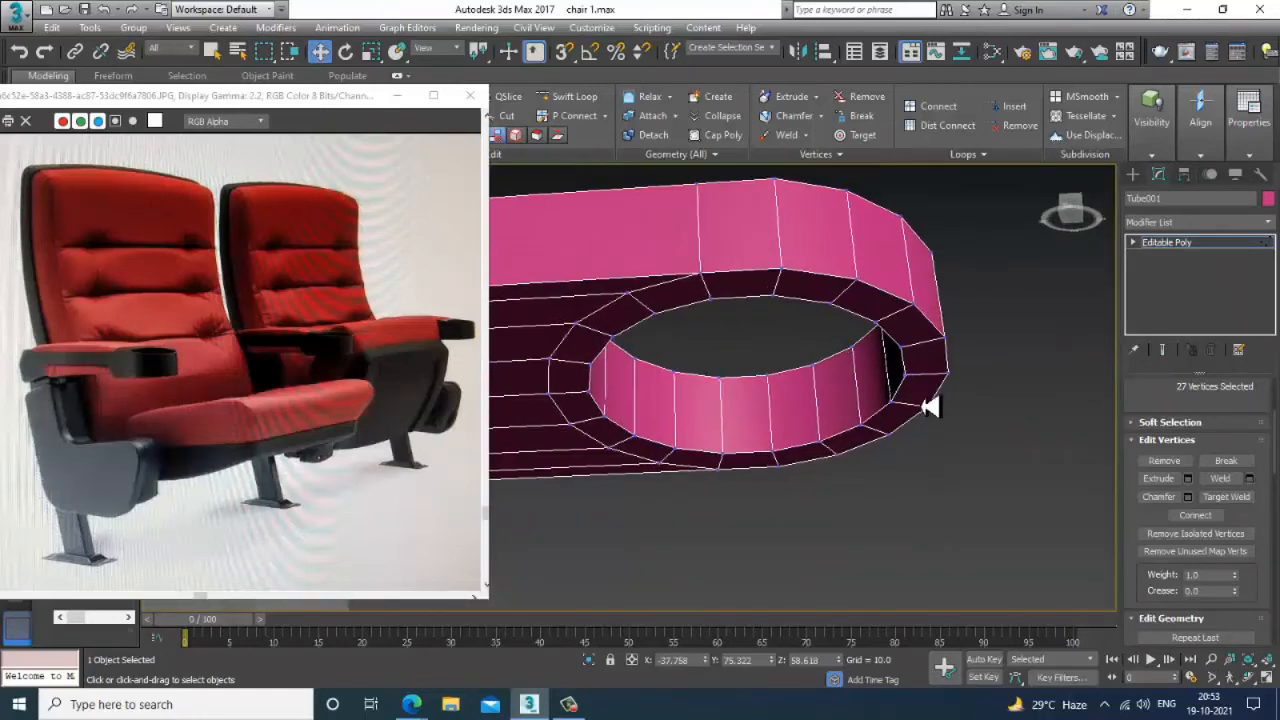
key("4")
left_click(742, 290, "ctrl")
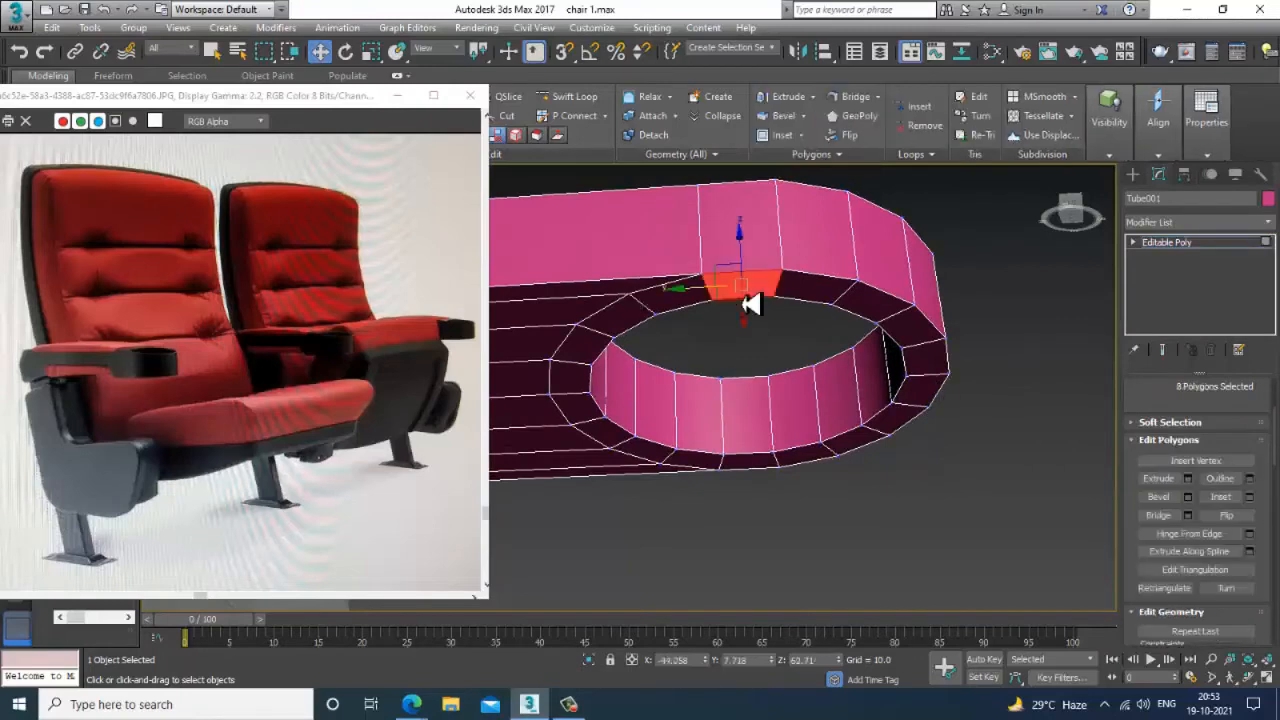
left_click(840, 303, "ctrl")
left_click(897, 332, "ctrl")
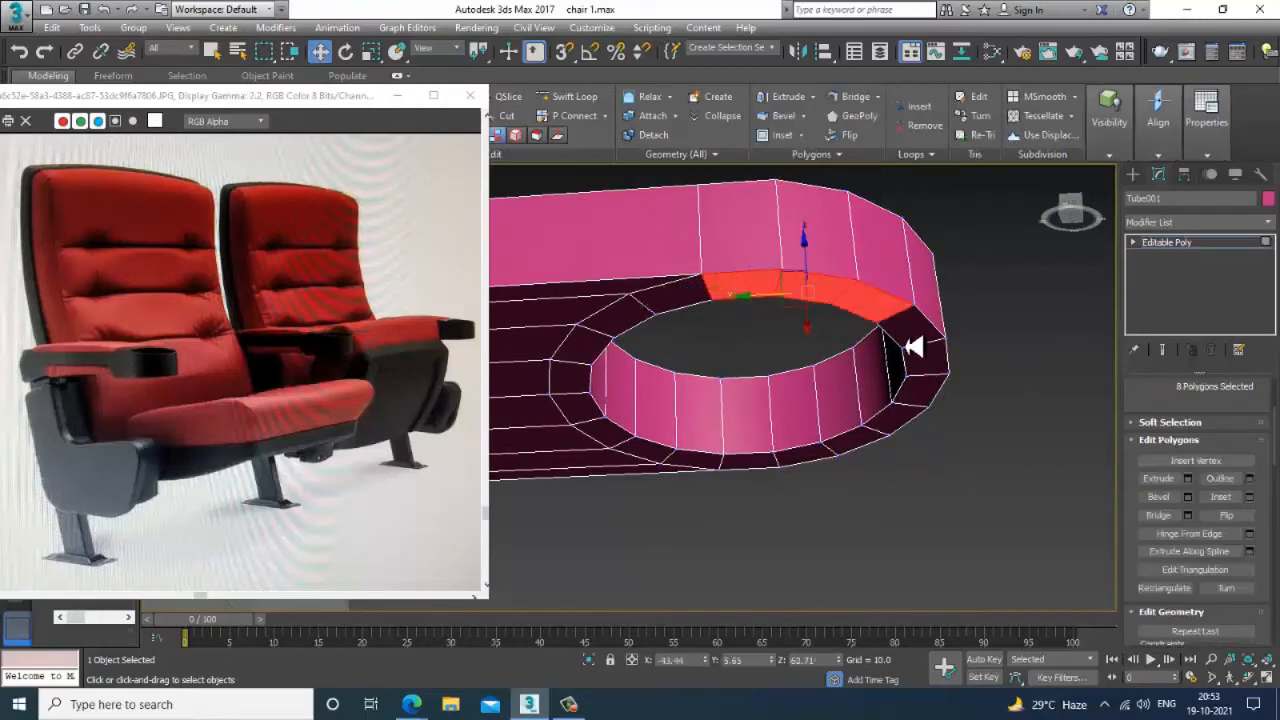
left_click(928, 368, "ctrl")
left_click(925, 398, "ctrl")
left_click(915, 430, "ctrl")
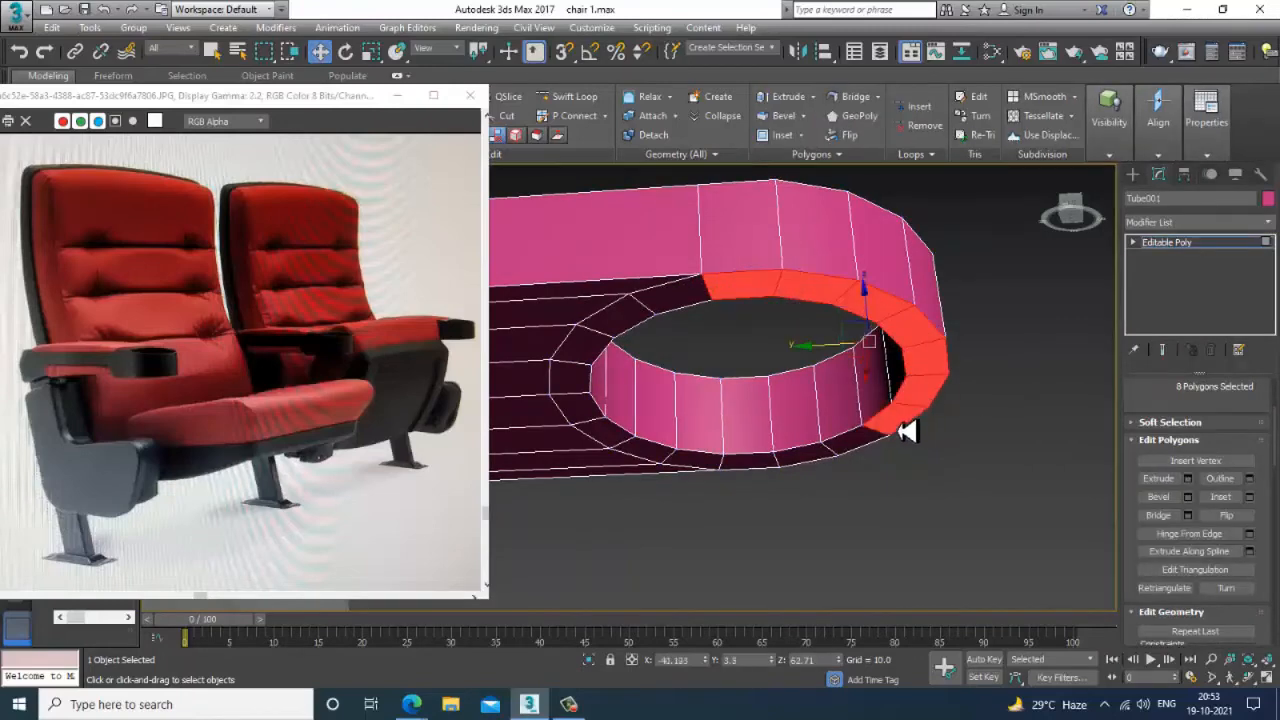
left_click(845, 442, "ctrl")
left_click(800, 464, "ctrl")
left_click(740, 468, "ctrl")
left_click(682, 465, "ctrl")
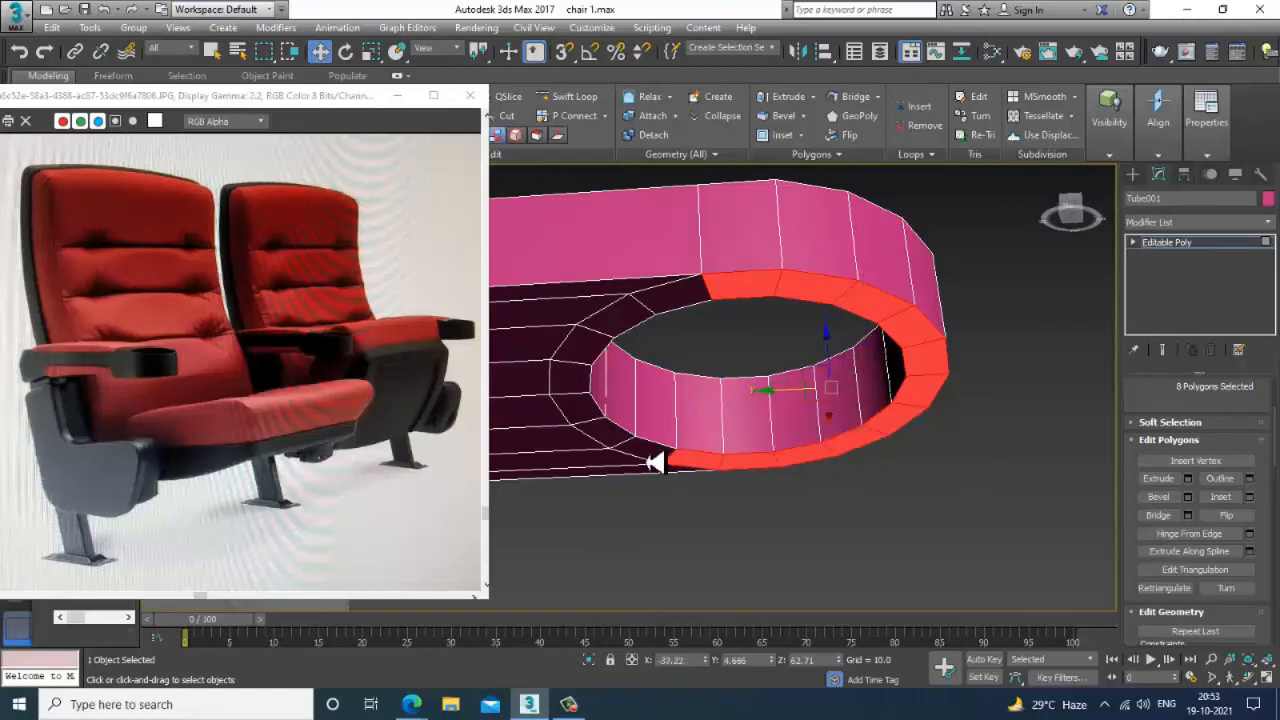
left_click(632, 455, "ctrl")
left_click(605, 443, "ctrl")
left_click(580, 412, "ctrl")
left_click(572, 380, "ctrl")
left_click(578, 350, "ctrl")
left_click(606, 330, "ctrl")
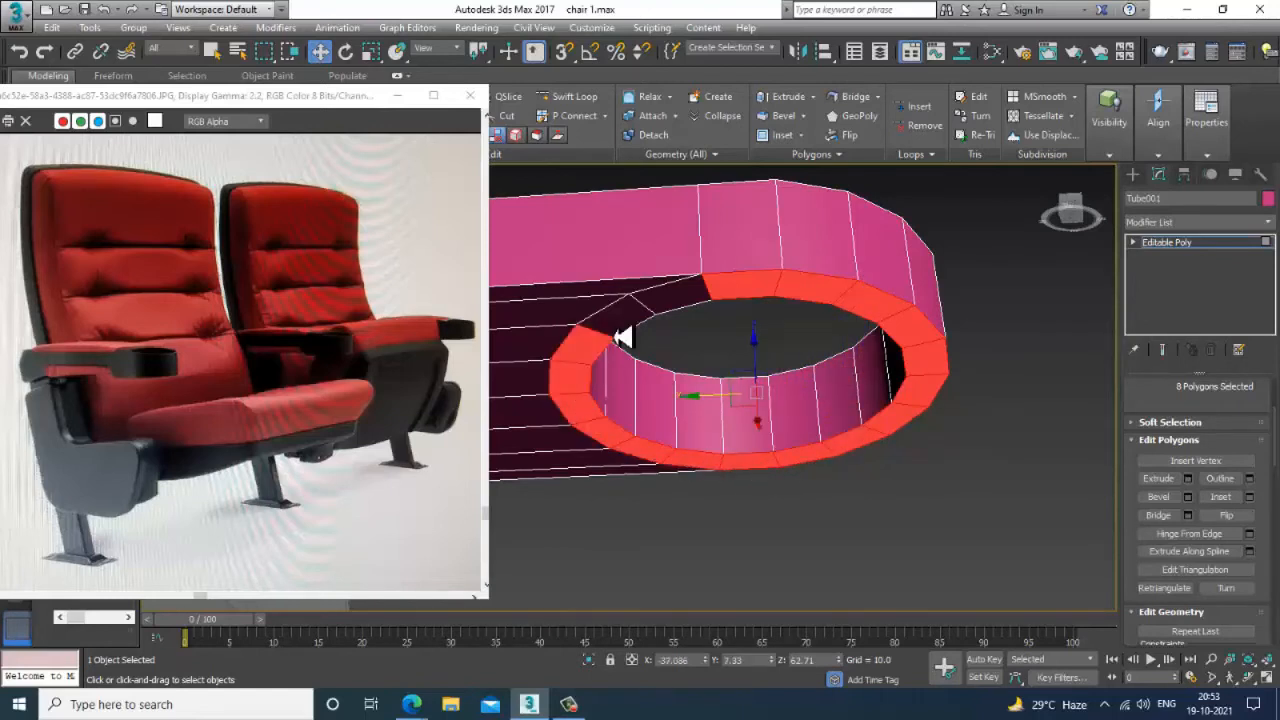
left_click(640, 312, "ctrl")
left_click(690, 305, "ctrl")
left_click(688, 304, "ctrl")
- Add the matching top ring of cup holder polygons to the selection and extrude both rings by about 1.14
middle_click_drag(826, 307, 866, 389, "alt")
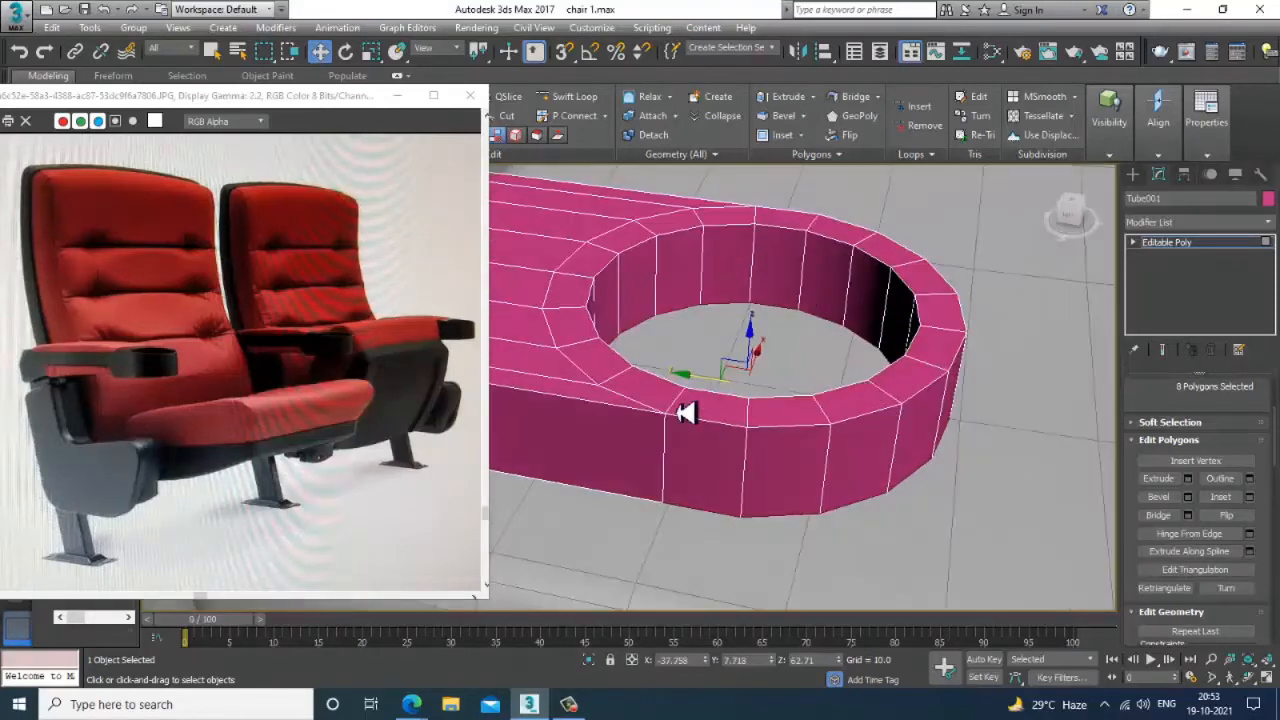
left_click(712, 421, "ctrl")
left_click(787, 415, "ctrl")
left_click(862, 402, "ctrl")
left_click(907, 392, "ctrl")
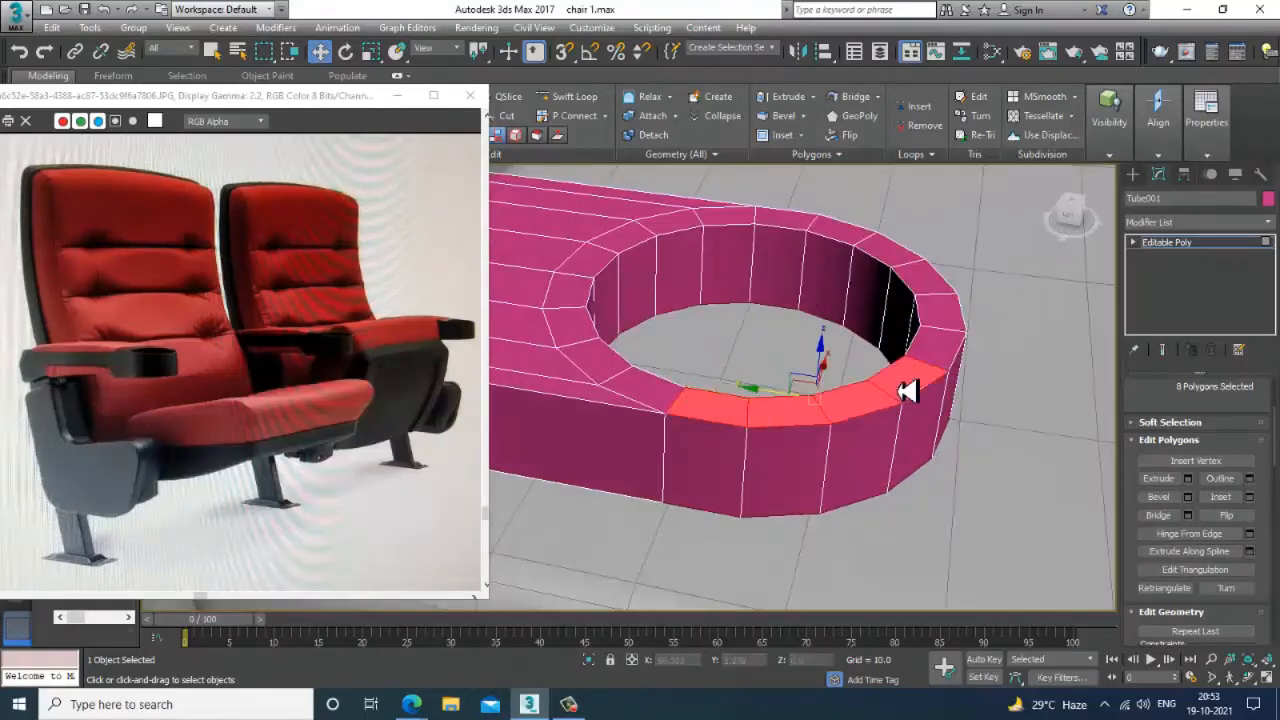
left_click(948, 345, "ctrl")
left_click(940, 302, "ctrl")
left_click(912, 272, "ctrl")
left_click(862, 248, "ctrl")
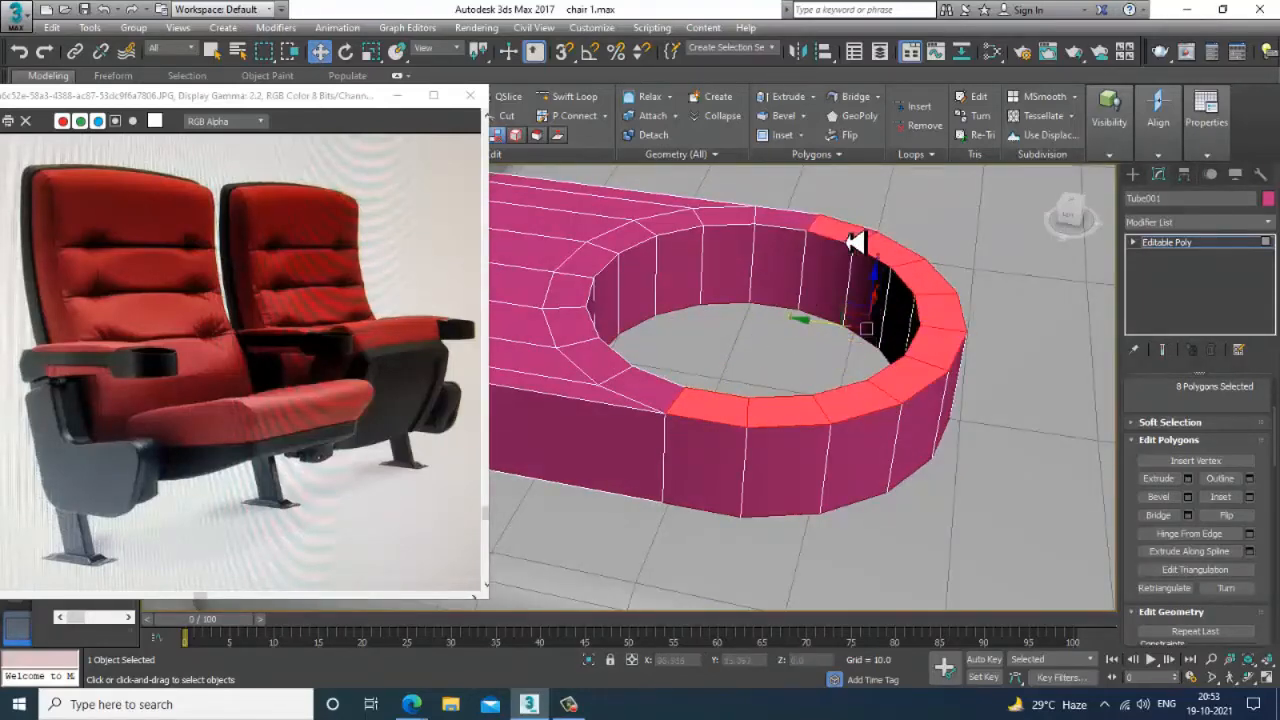
left_click(815, 232, "ctrl")
left_click(768, 222, "ctrl")
left_click(722, 220, "ctrl")
left_click(662, 232, "ctrl")
left_click(606, 262, "ctrl")
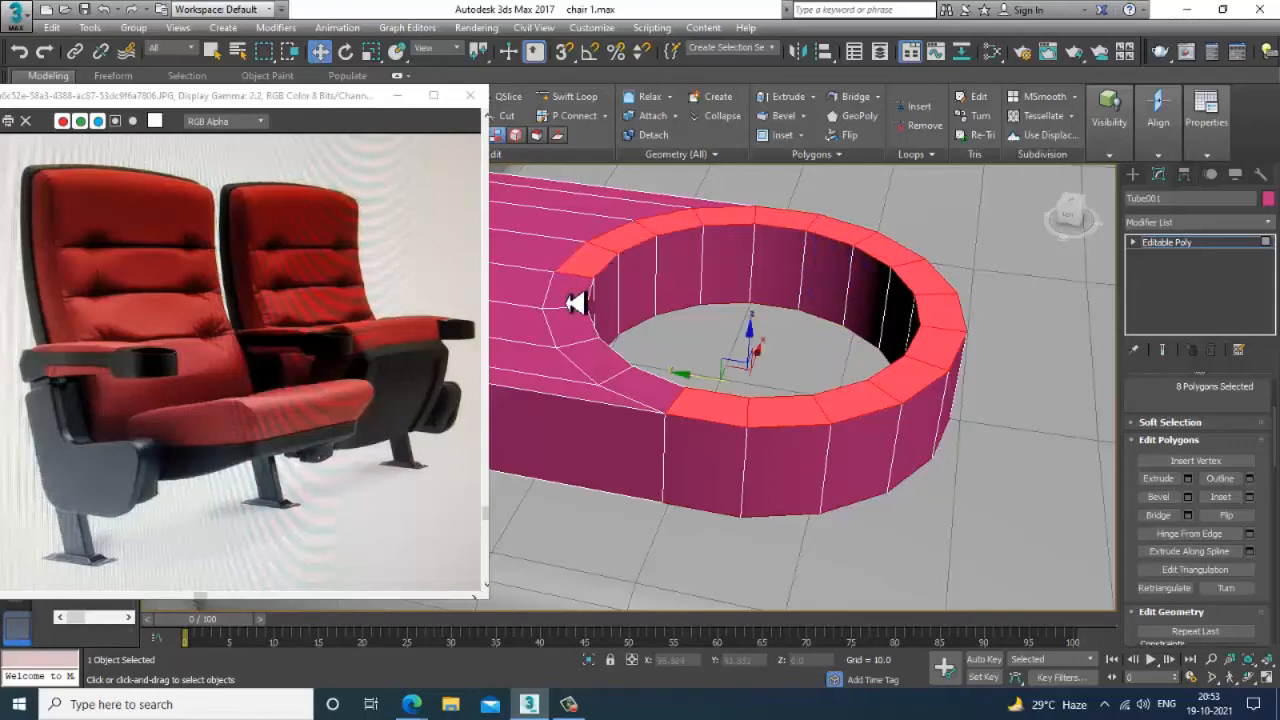
left_click(568, 292, "ctrl")
left_click(576, 340, "ctrl")
left_click(614, 366, "ctrl")
left_click(651, 385, "ctrl")
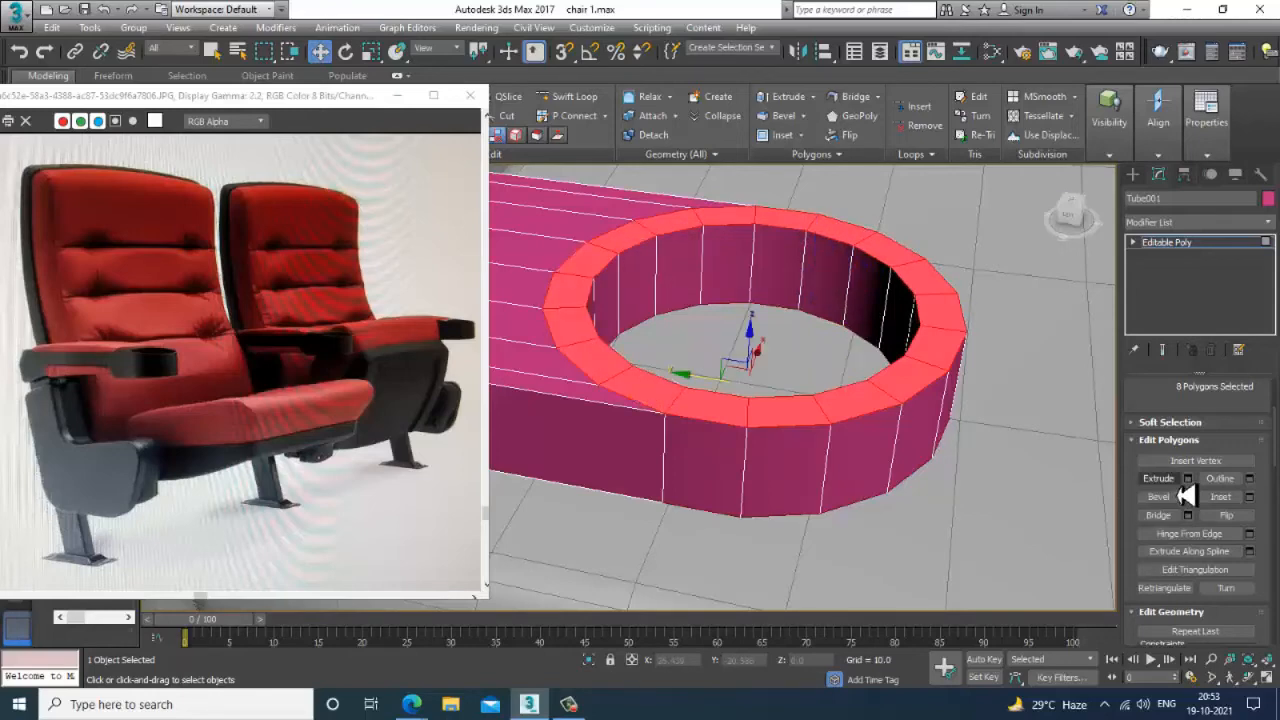
left_click(1188, 478)
left_click_drag(641, 421, 665, 490)
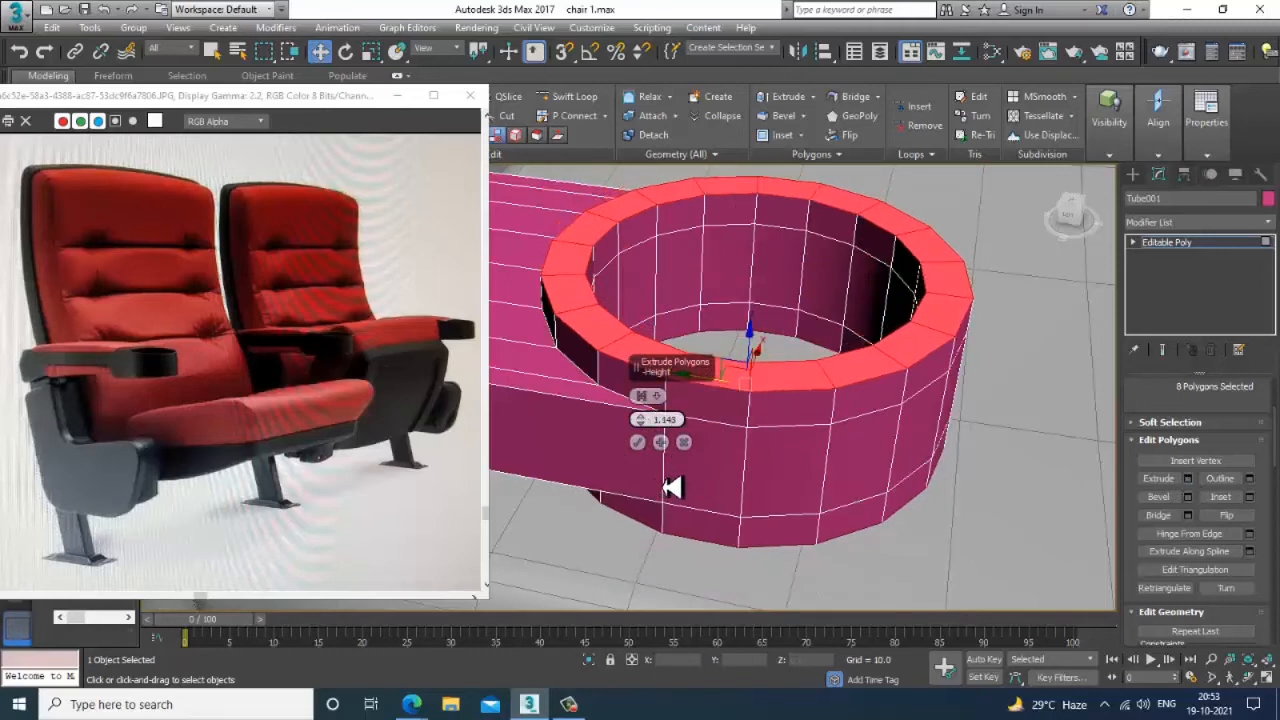
left_click(637, 443)
middle_click_drag(737, 382, 780, 395)
- Inspect the armrest and its extruded cup holder ring from above and in perspective
key("alt+w")
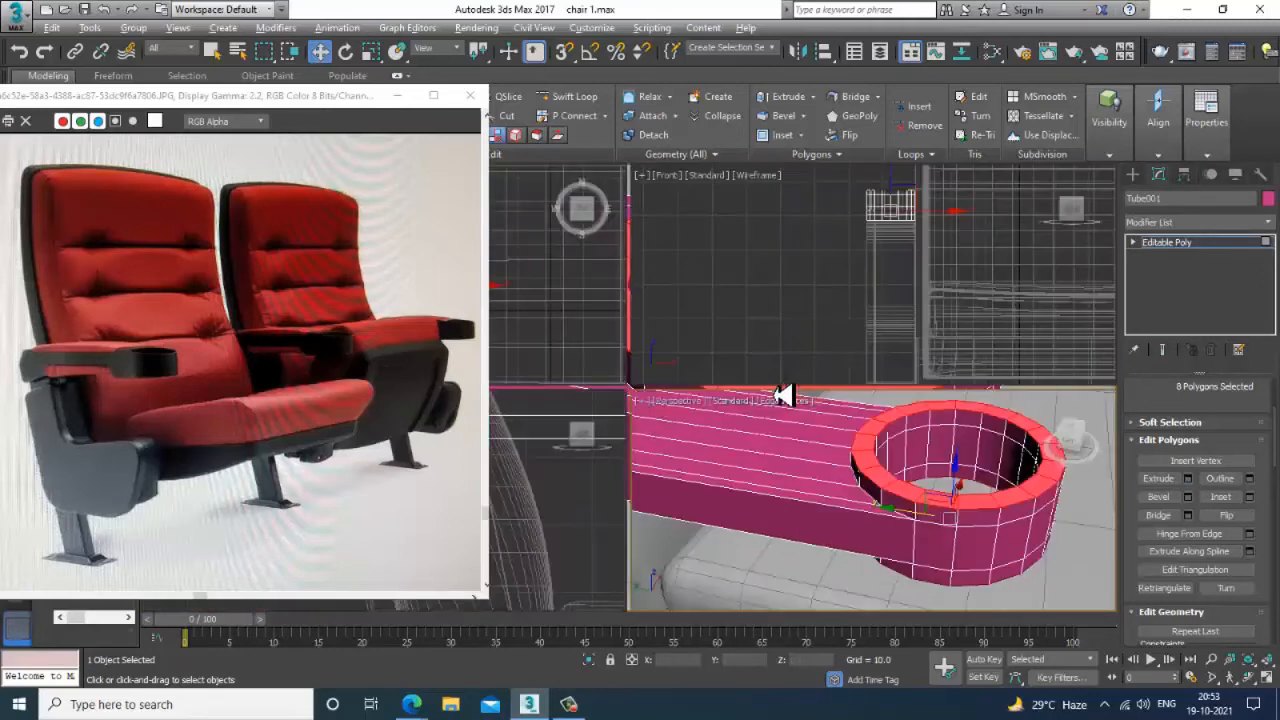
right_click(554, 306)
key("alt+w")
scroll(620, 308, "down", 4)
middle_click_drag(714, 316, 832, 321)
middle_click_drag(871, 210, 849, 313)
scroll(799, 357, "up", 2)
scroll(832, 450, "up", 2)
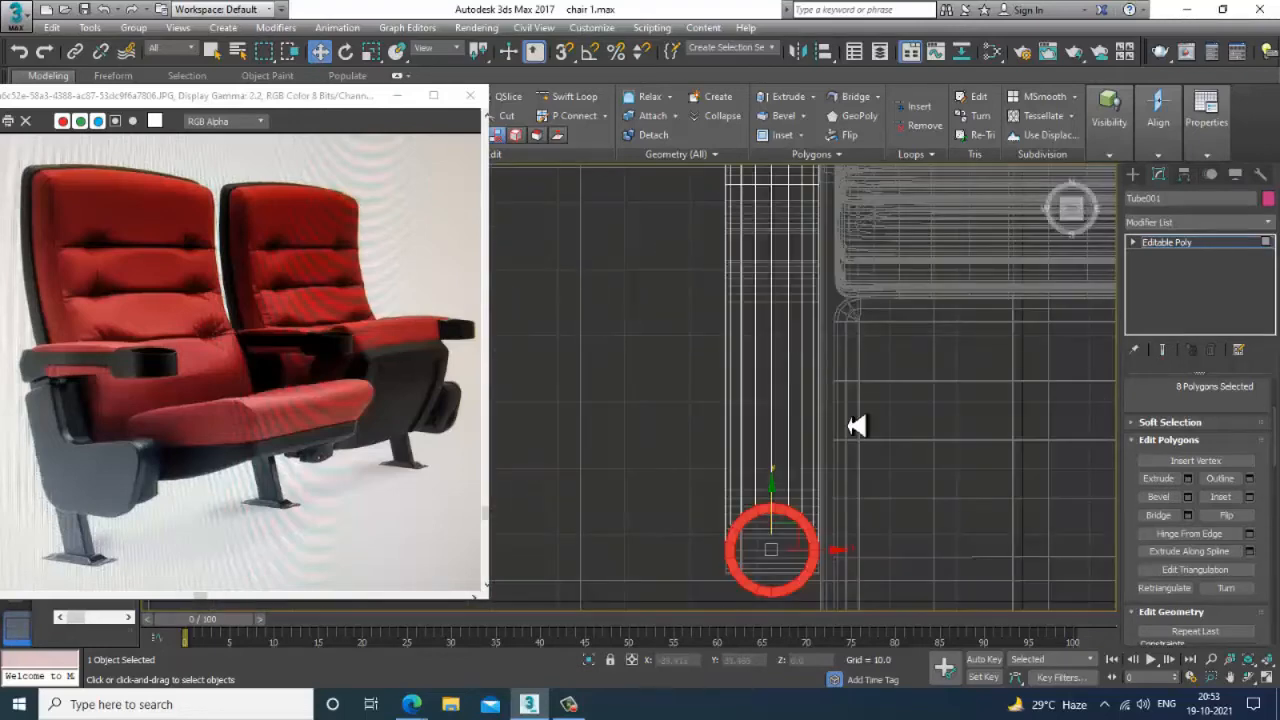
middle_click_drag(851, 423, 817, 314)
left_click(1133, 175)
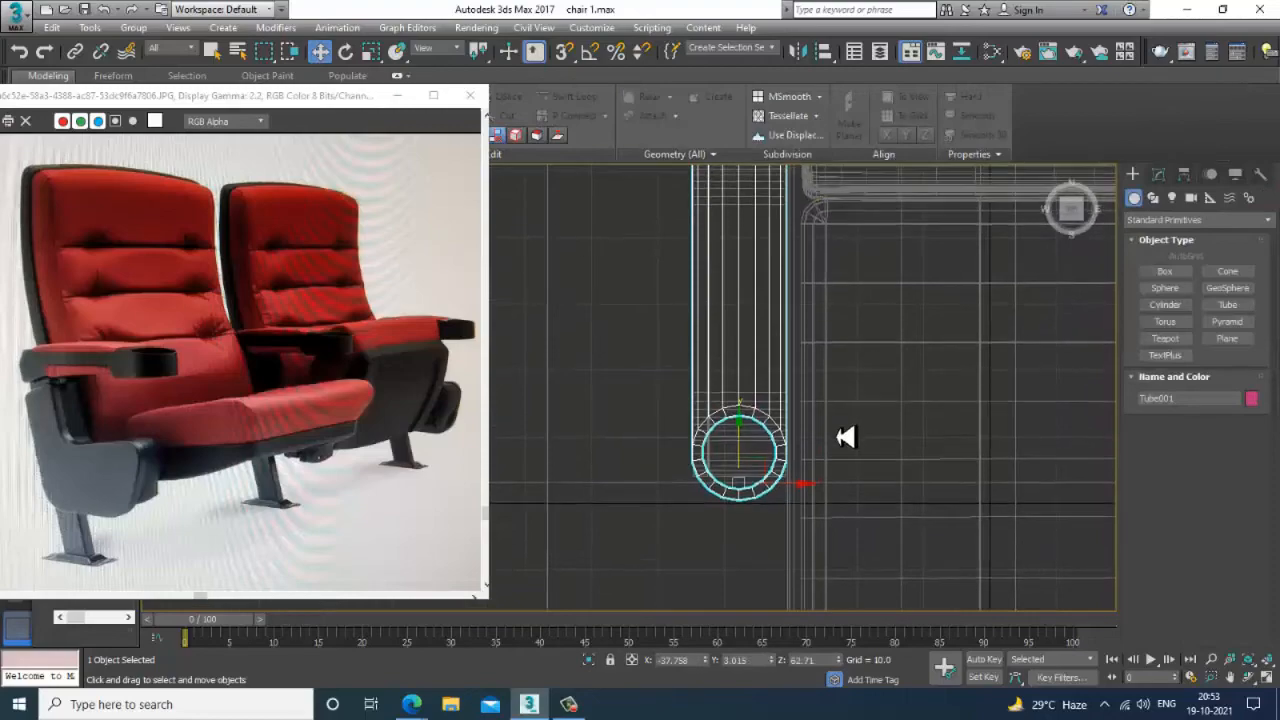
key("alt+w")
middle_click_drag(846, 437, 869, 409, "alt")
key("alt+w")
scroll(848, 417, "down", 7)
scroll(837, 403, "up", 2)
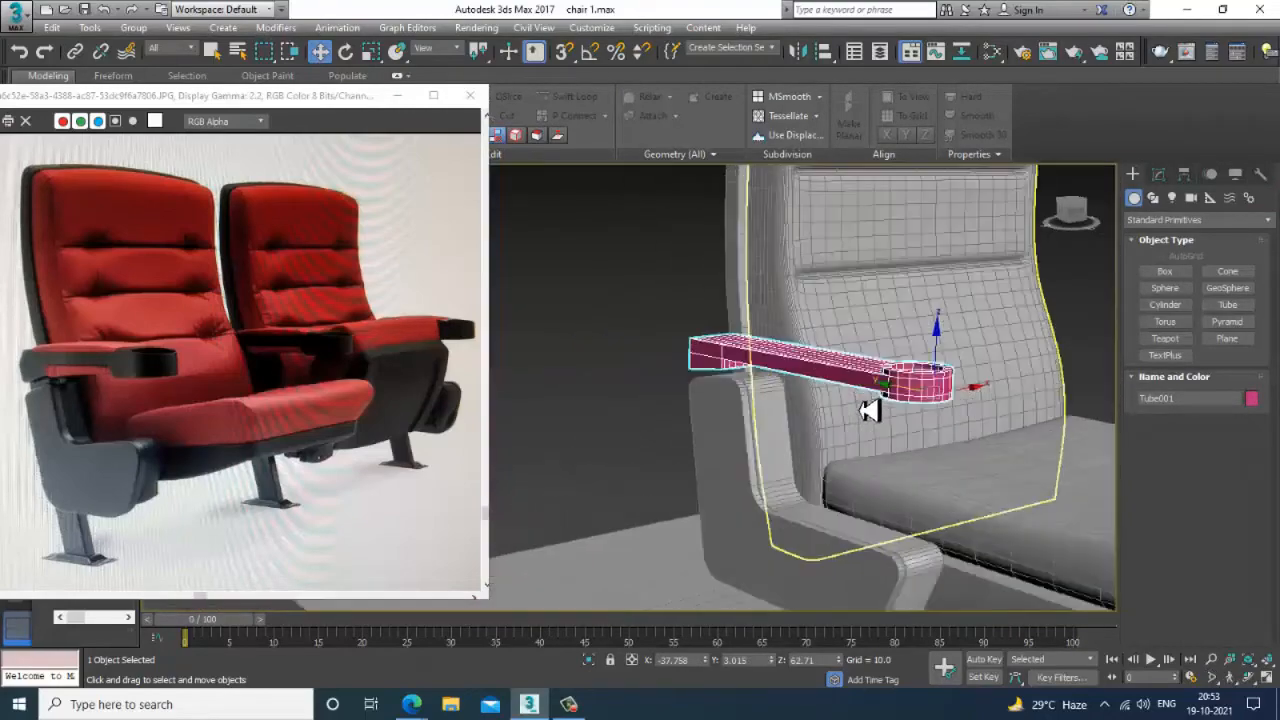
middle_click_drag(775, 399, 915, 378, "alt")
scroll(915, 378, "up", 5)
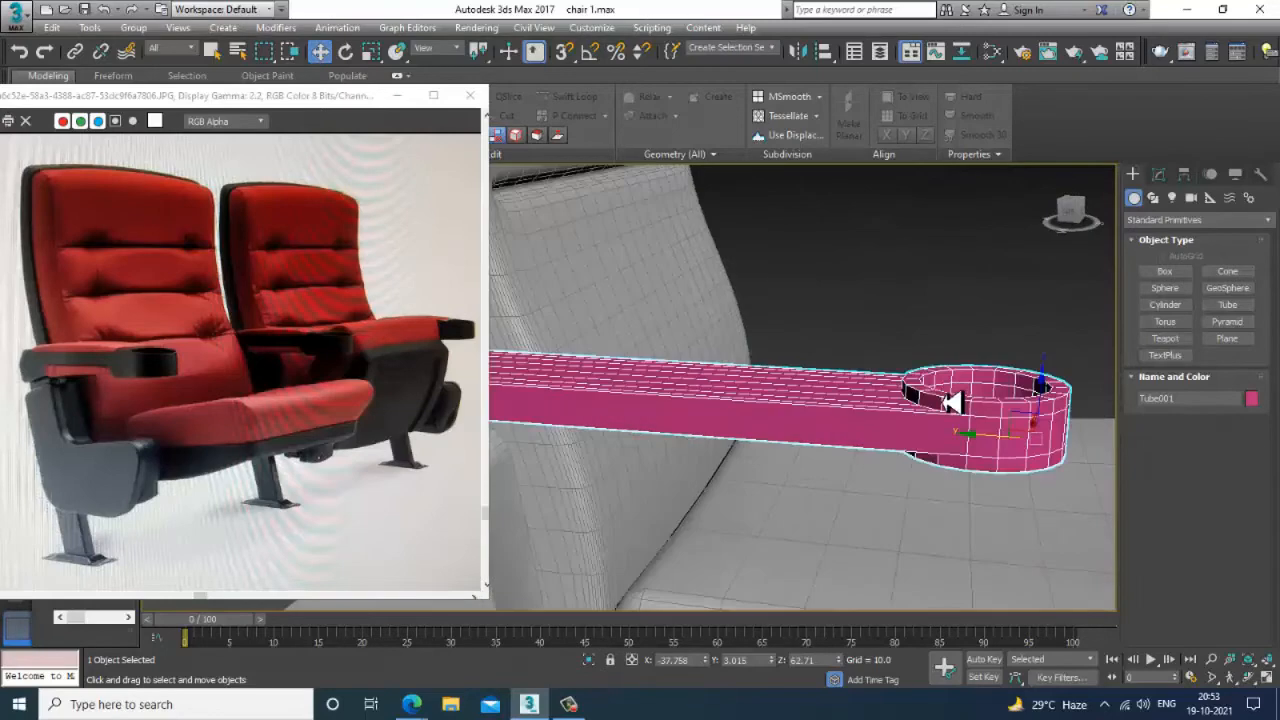
- Draw a rectangle spline over the armrest in the top view, from its rear end to just behind the cup holder's center
key("alt+w")
right_click(566, 331)
key("alt+w")
scroll(643, 311, "up", 5)
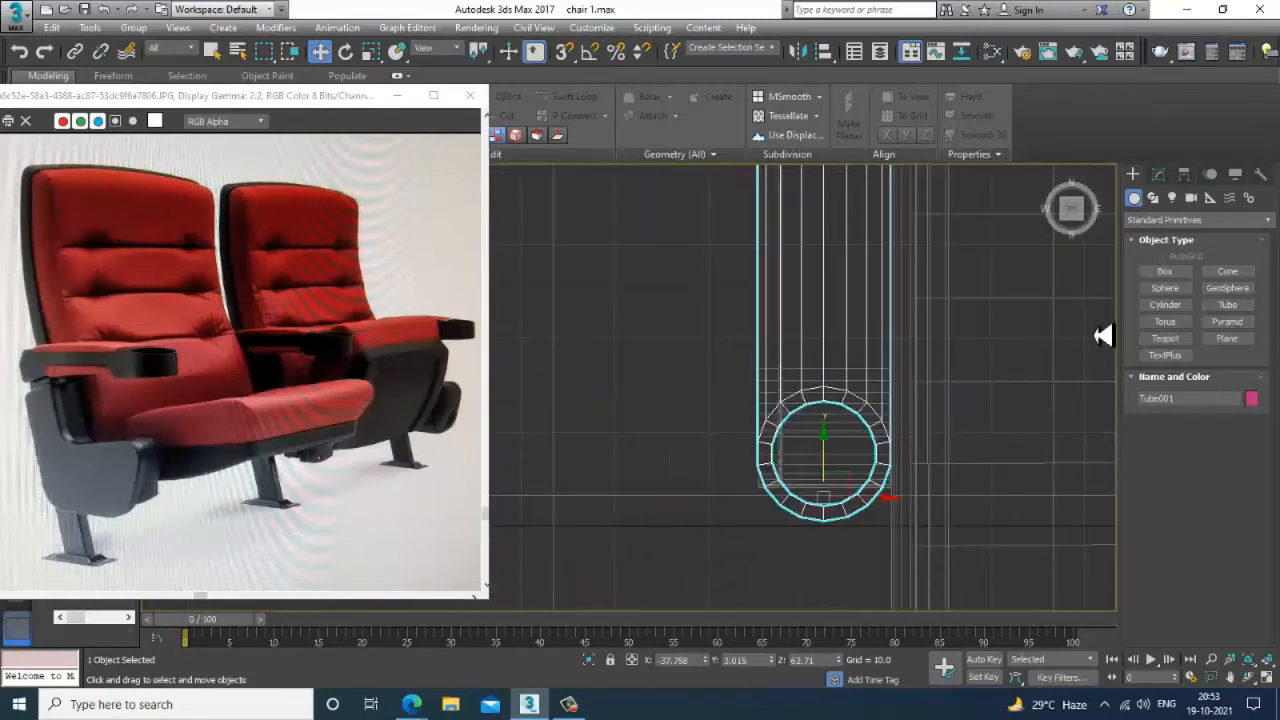
left_click(1157, 198)
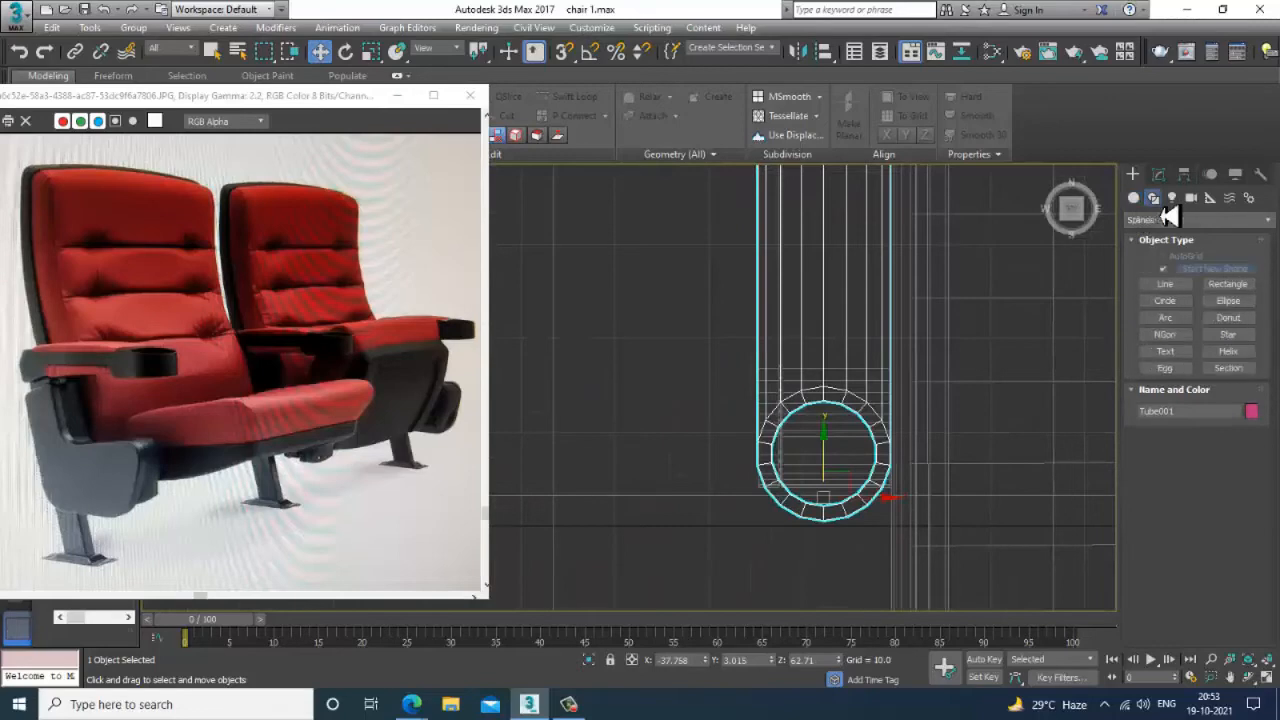
left_click(1227, 284)
middle_click_drag(903, 396, 737, 467)
scroll(890, 416, "down", 2)
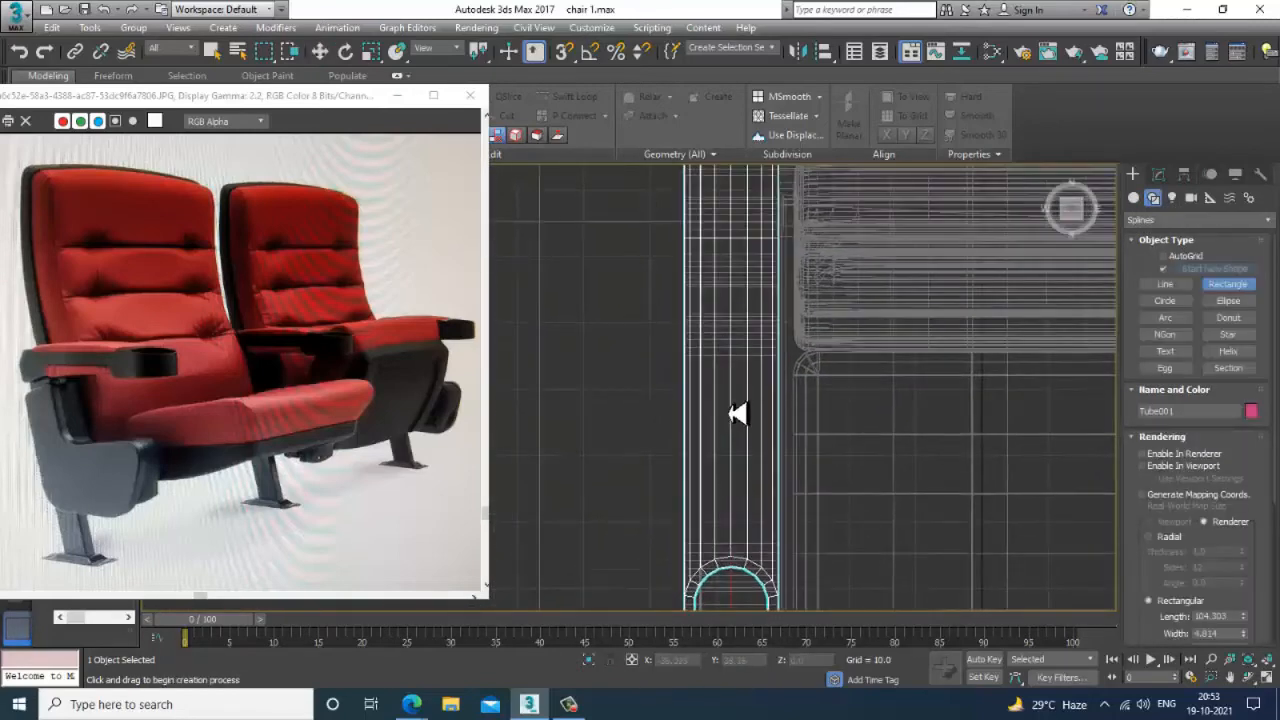
scroll(737, 413, "down", 3)
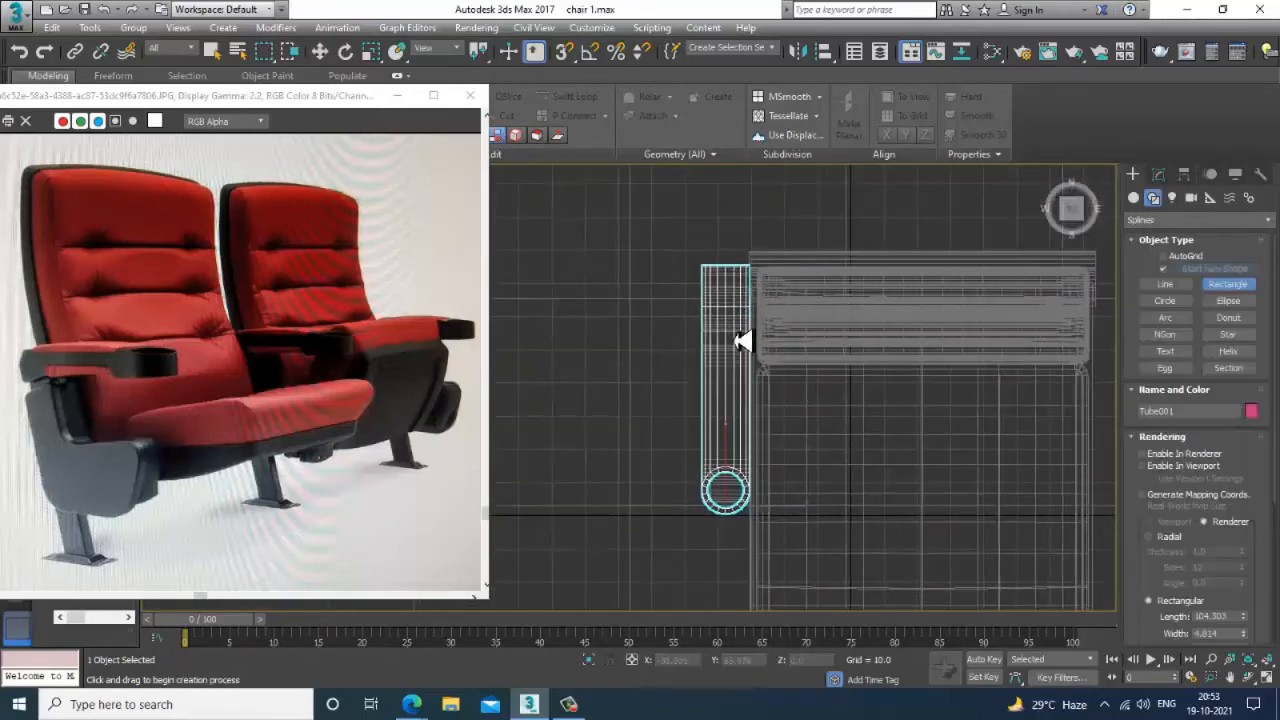
scroll(741, 342, "up", 3)
left_click_drag(702, 220, 796, 608)
middle_click_drag(789, 557, 795, 414)
key("w")
scroll(742, 483, "up", 2)
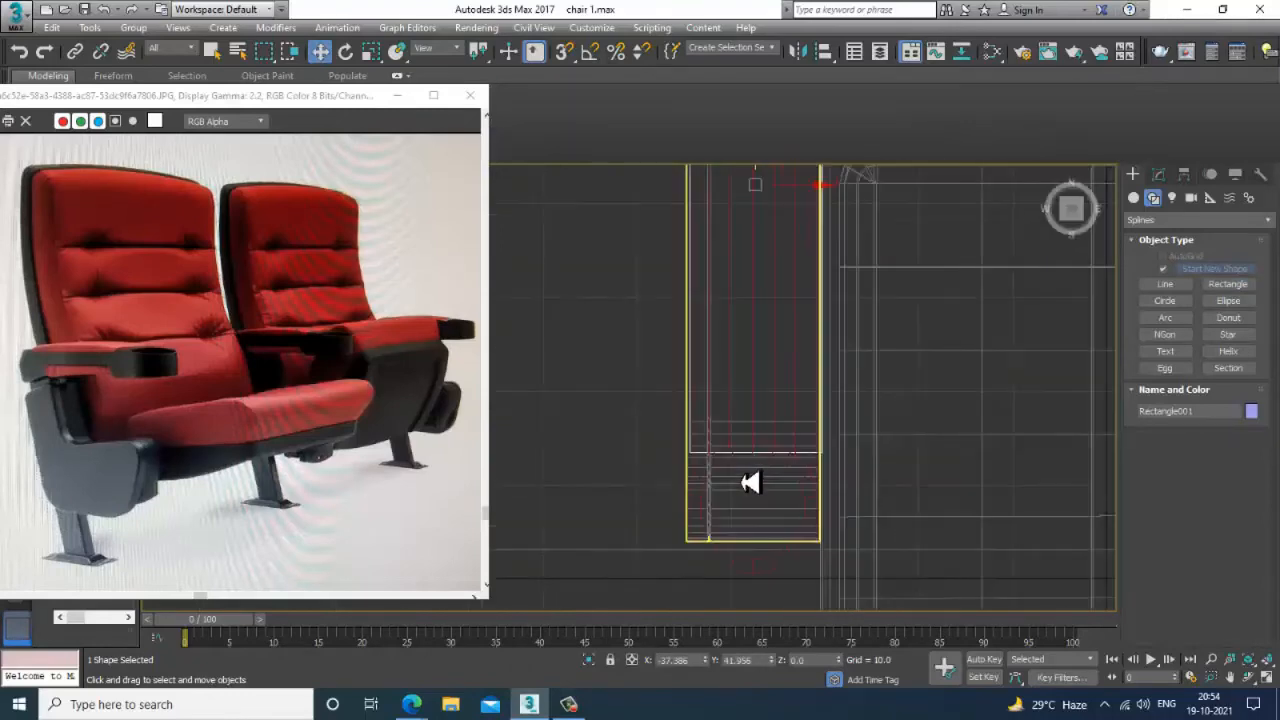
- Draw a circle spline as wide as the armrest over the cup holder, centered at about X -37.7, Y 8.1
left_click(1165, 300)
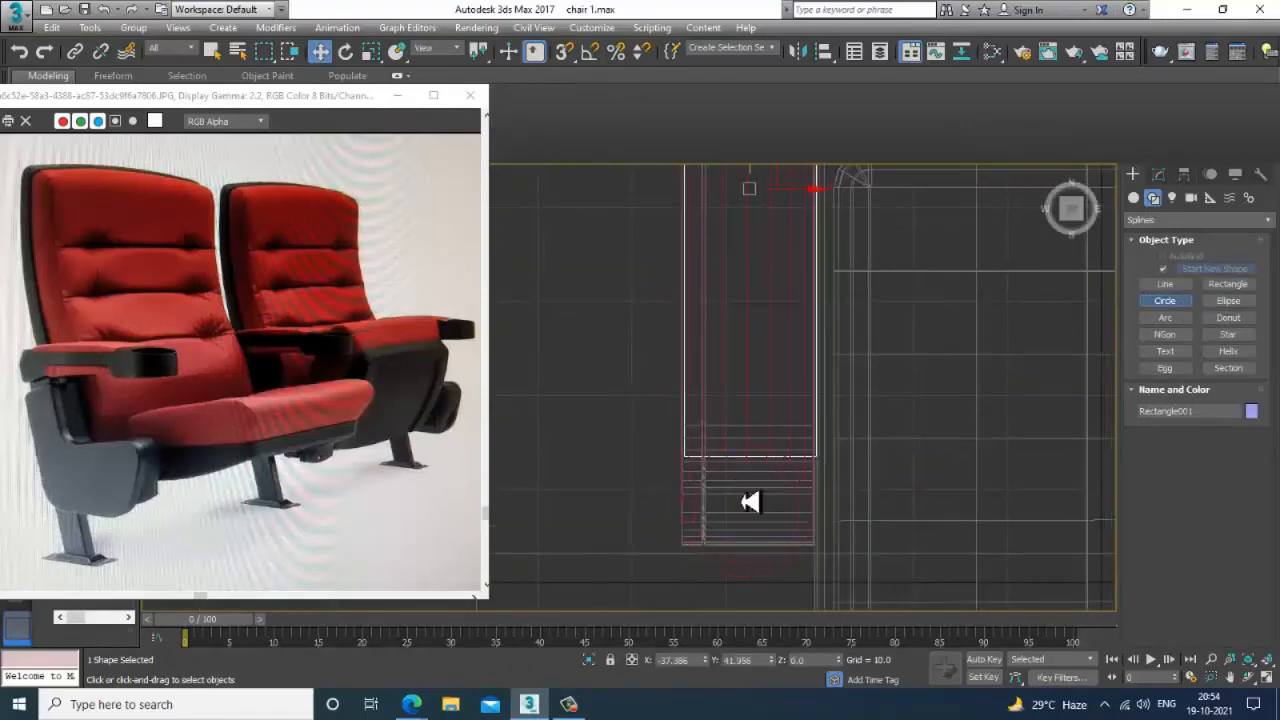
left_click_drag(747, 507, 806, 566)
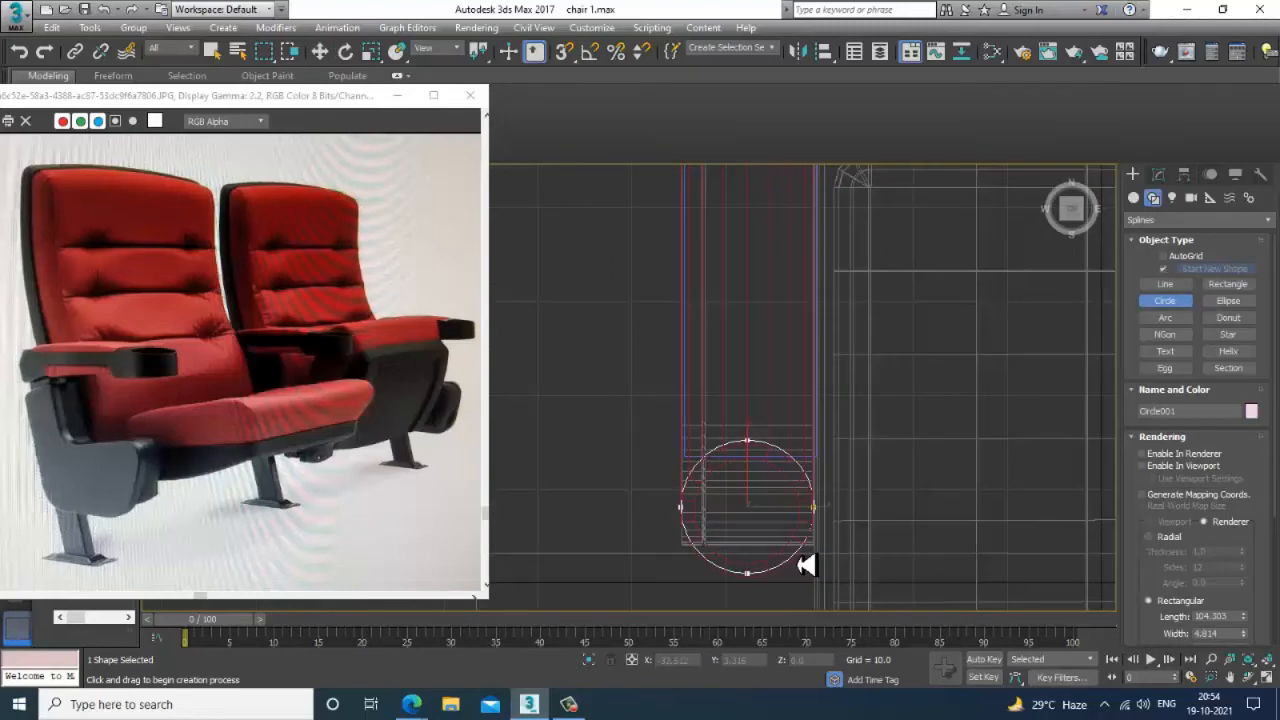
key("w")
- Switch the perspective view to wireframe and examine where the circle and rectangle splines overlap
key("alt+w")
right_click(965, 566)
key("F3")
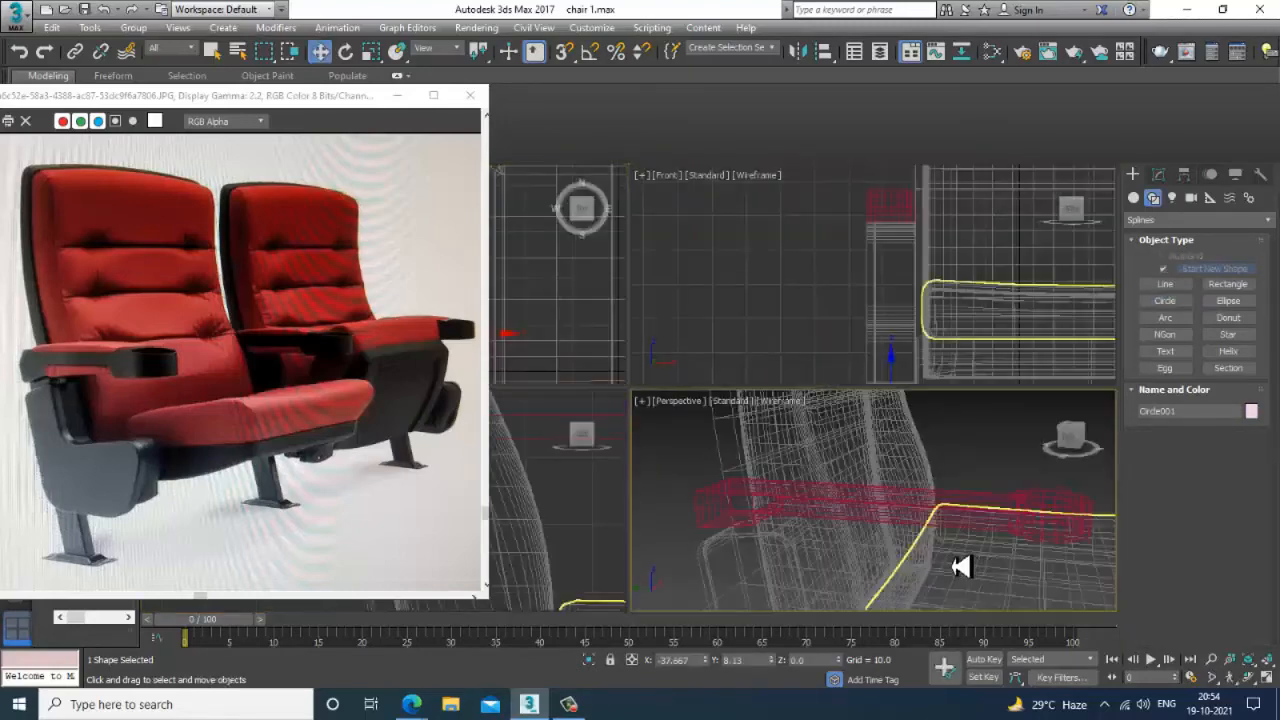
middle_click_drag(963, 566, 914, 460)
key("alt+w")
middle_click_drag(880, 554, 874, 431)
middle_click_drag(813, 548, 851, 522, "alt")
scroll(808, 534, "up", 3)
scroll(786, 534, "down", 3)
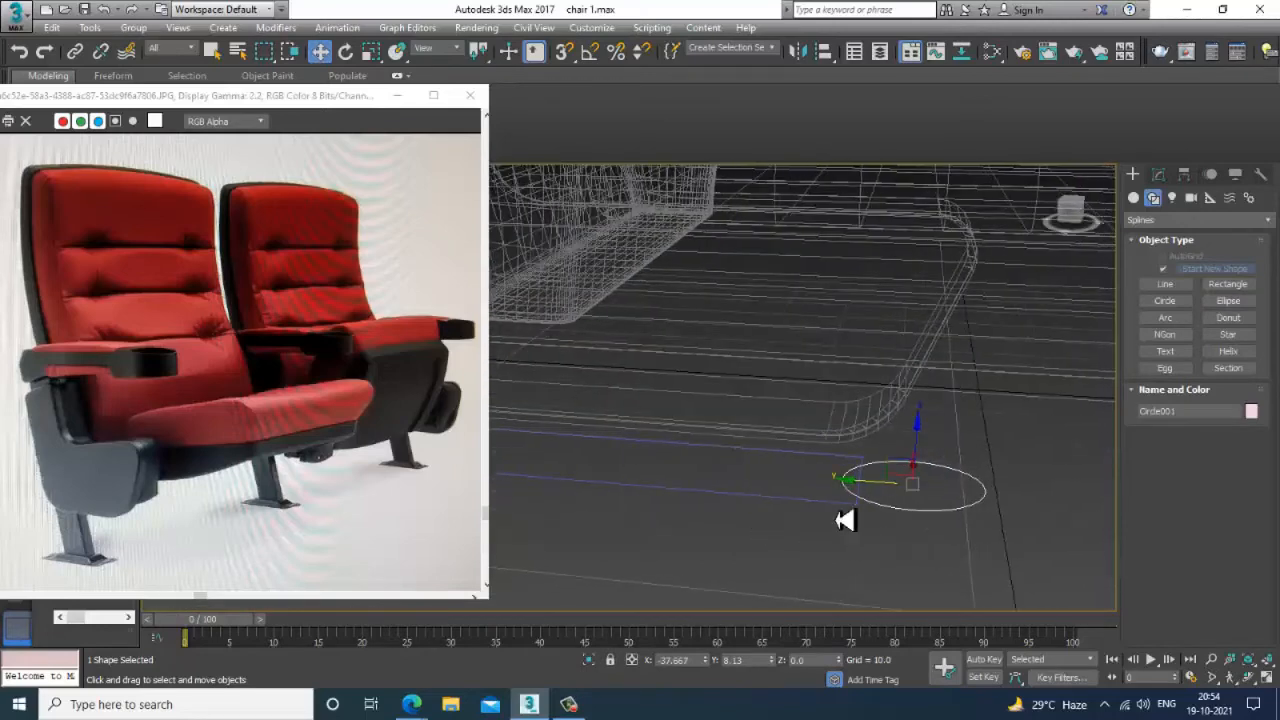
scroll(845, 520, "up", 2)
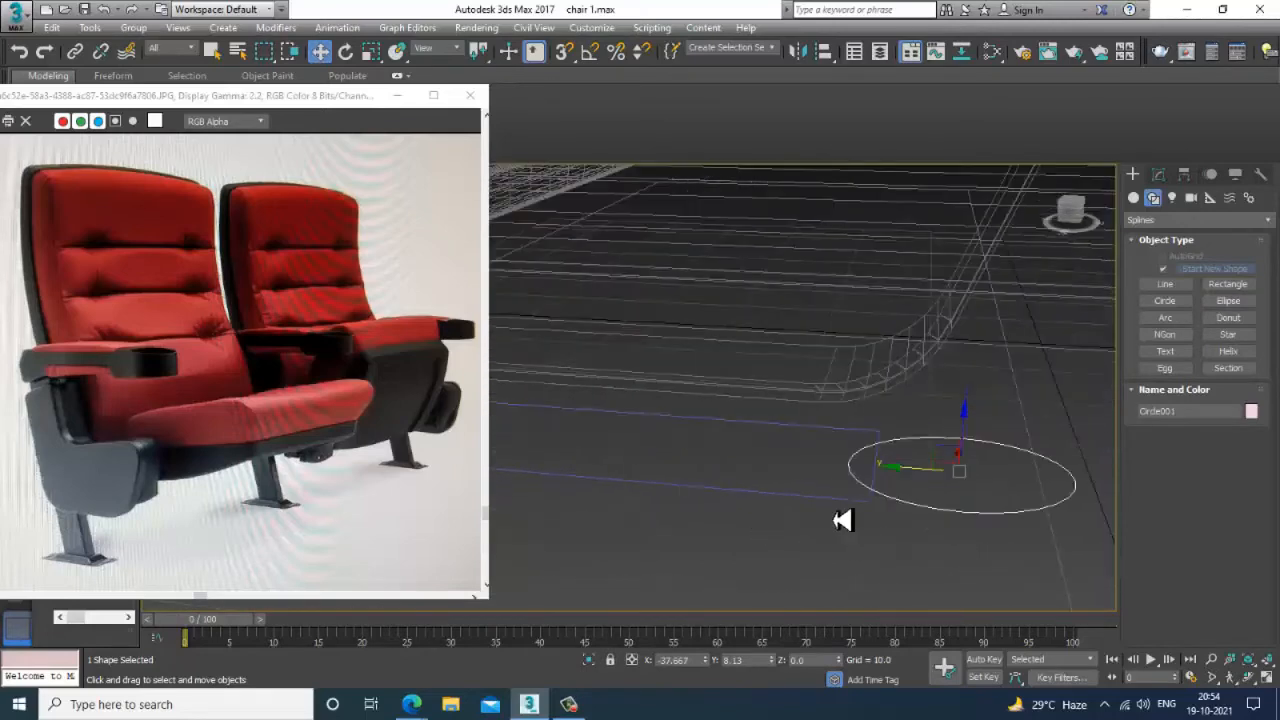
middle_click_drag(843, 520, 872, 520, "alt")
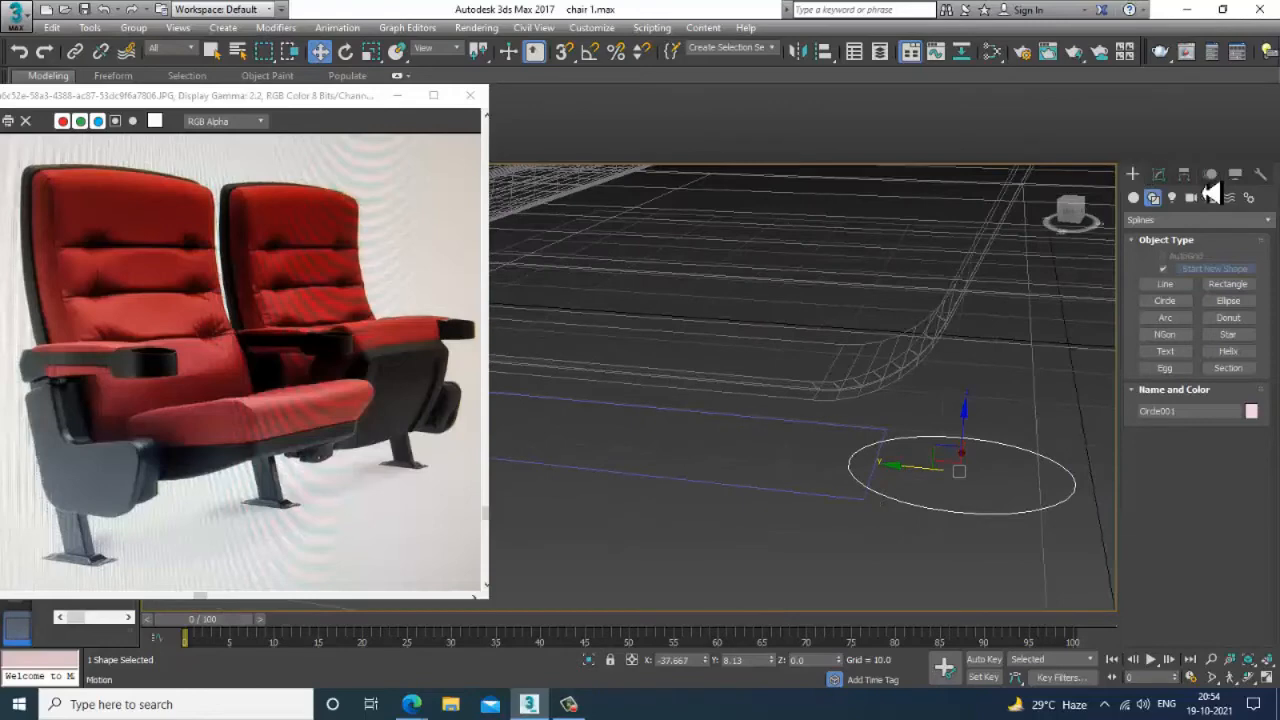
- Select the rectangle together with the circle and convert both shapes to editable splines
left_click(817, 494, "ctrl")
right_click(886, 443)
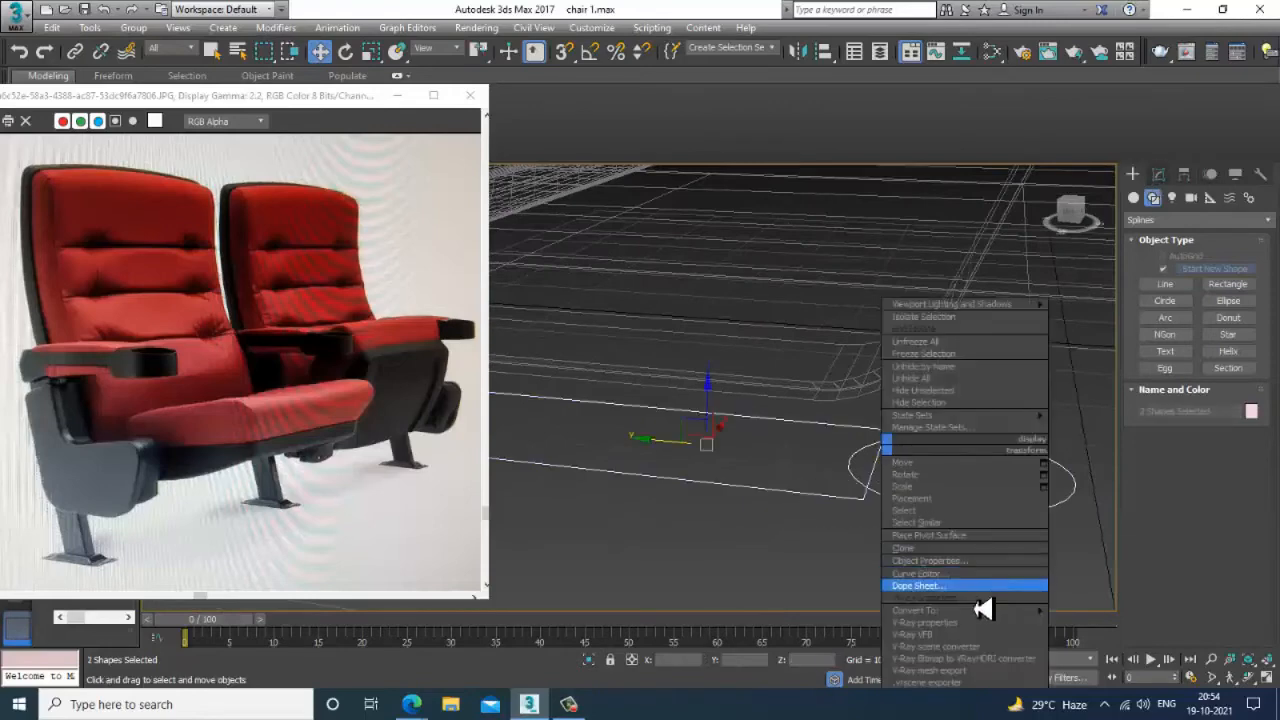
mouse_move(975, 610)
left_click(1142, 624)
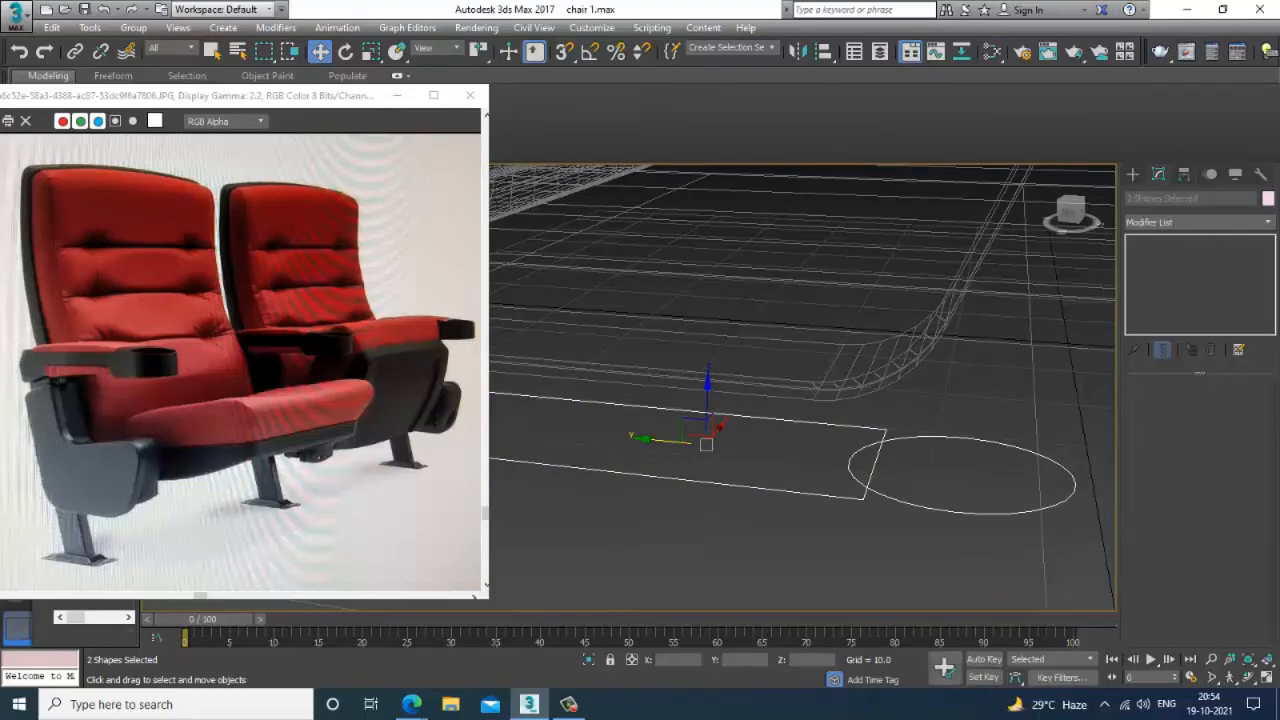
- Attach the rectangle to the circle so that both belong to one editable spline
left_click(950, 514)
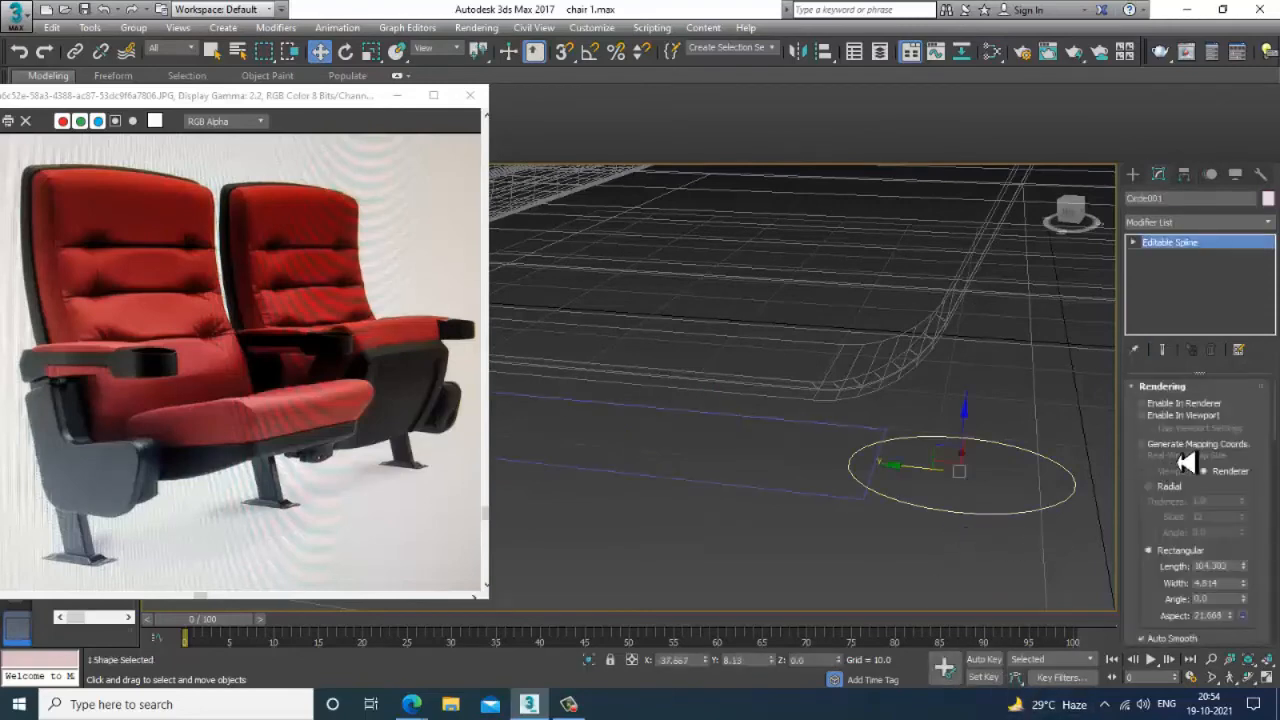
left_click(1133, 242)
left_click(1166, 284)
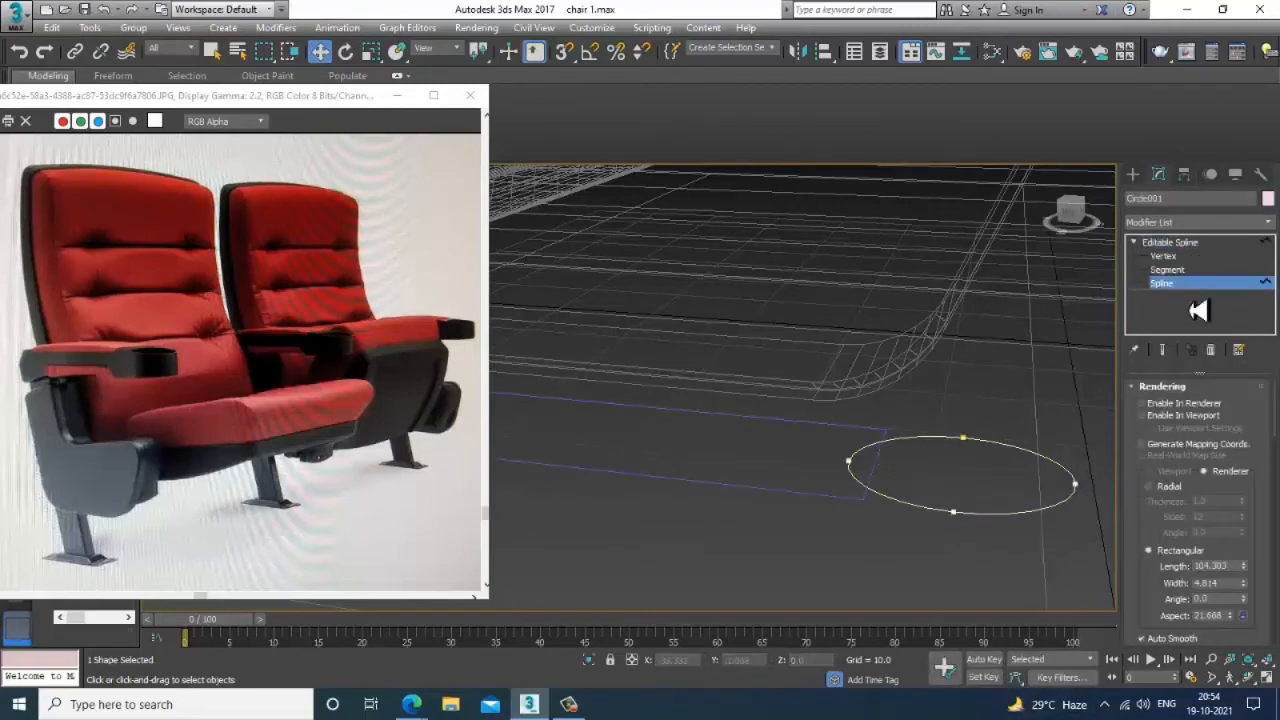
left_click(1187, 245)
left_click_drag(1159, 617, 1146, 144)
left_click(1164, 562)
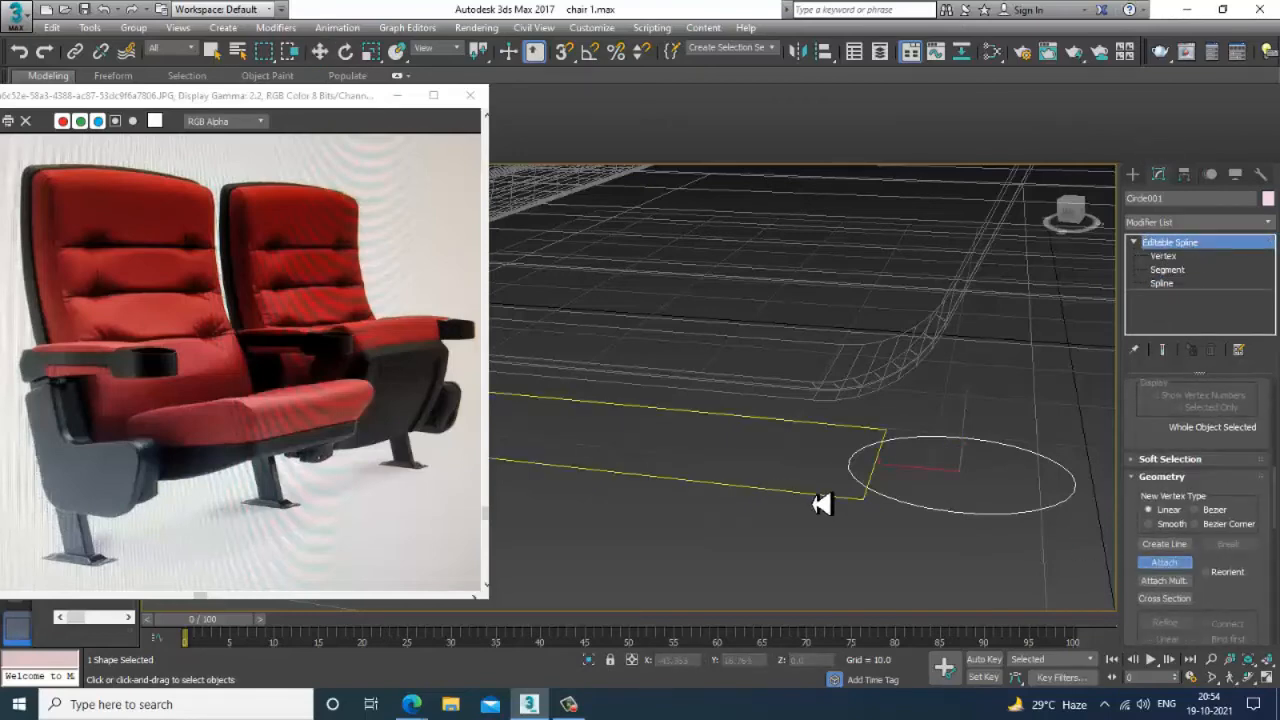
- Try to subtract the rectangle from the circle with a spline Boolean, and undo it
left_click(1161, 283)
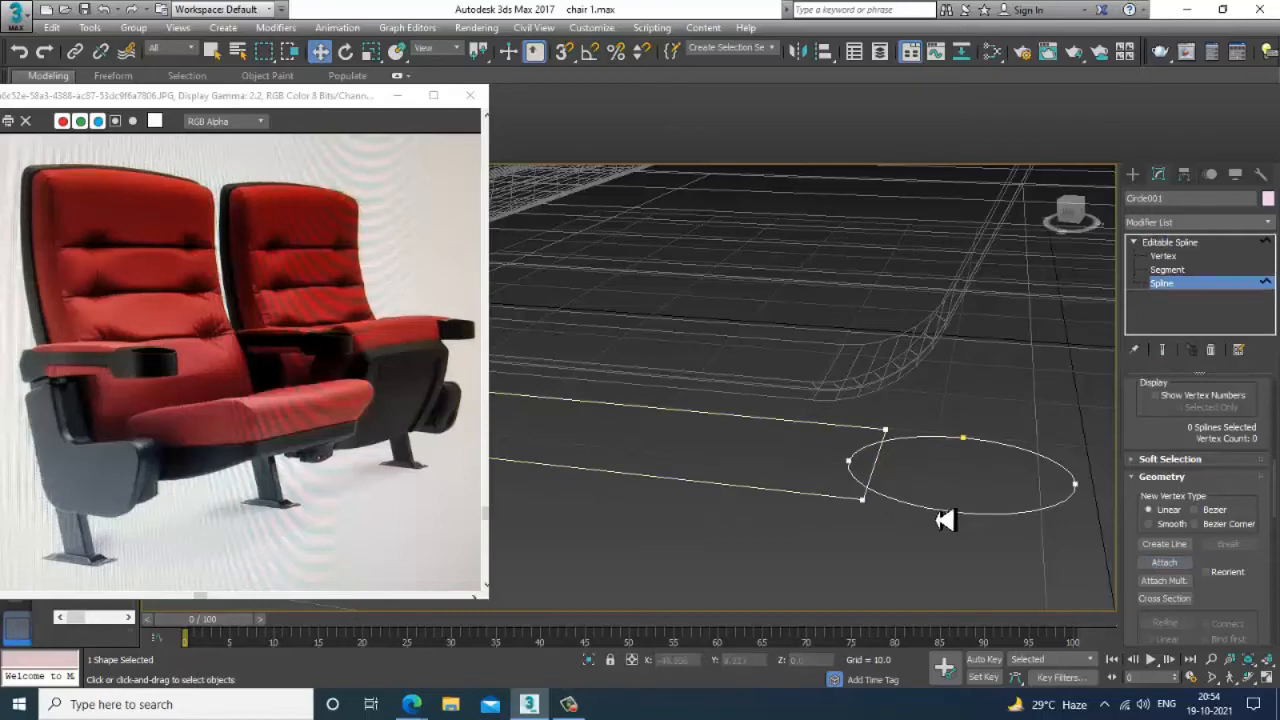
left_click(945, 519)
scroll(1151, 491, "down", 6)
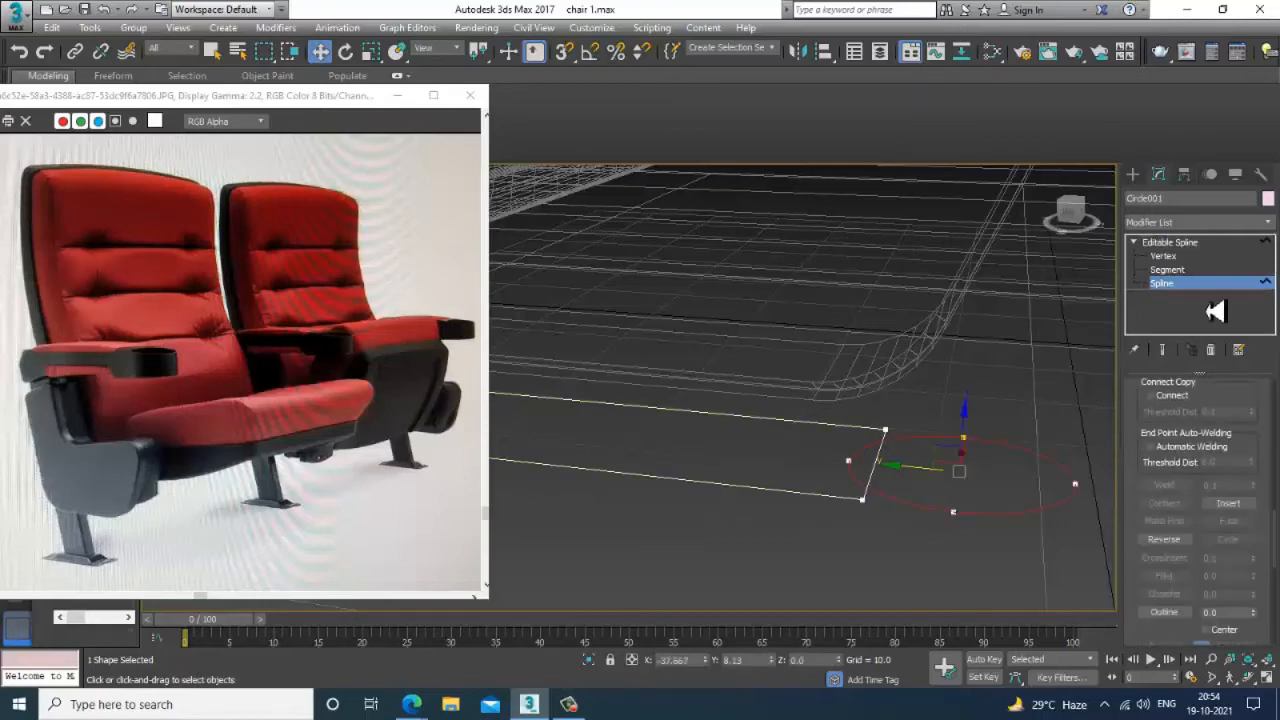
left_click_drag(1152, 640, 1160, 449)
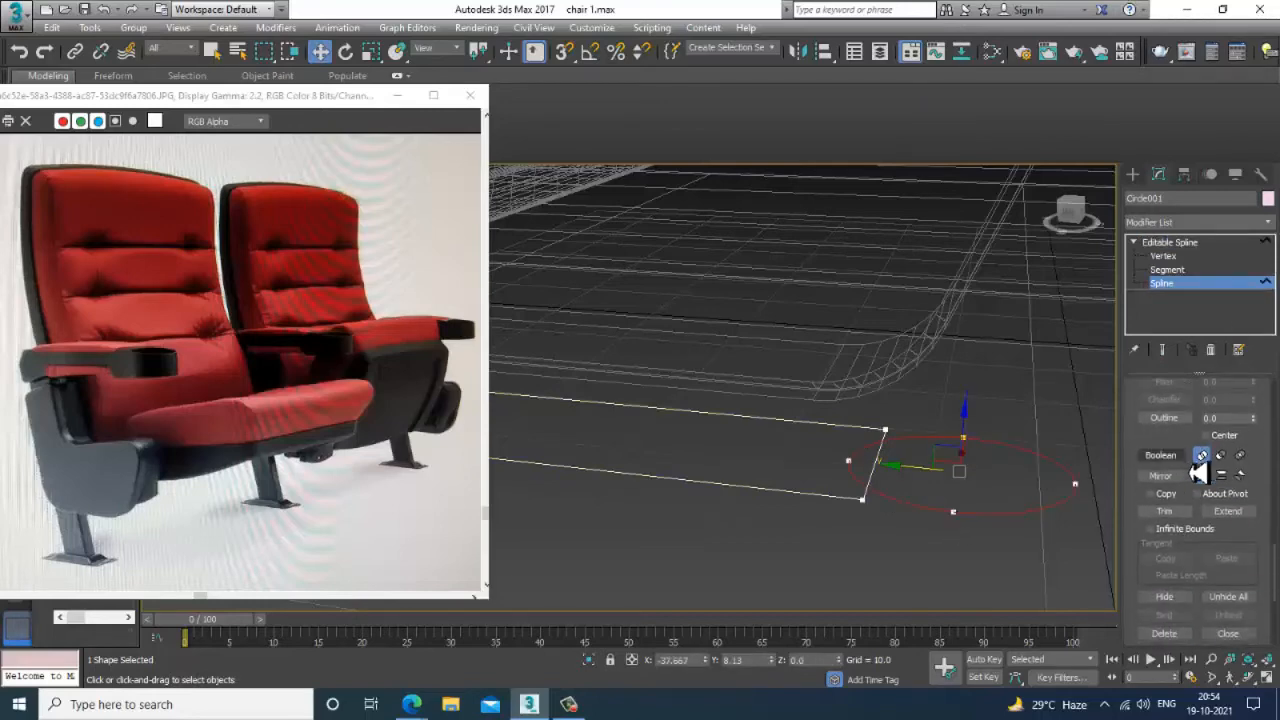
left_click(1222, 456)
left_click(1161, 455)
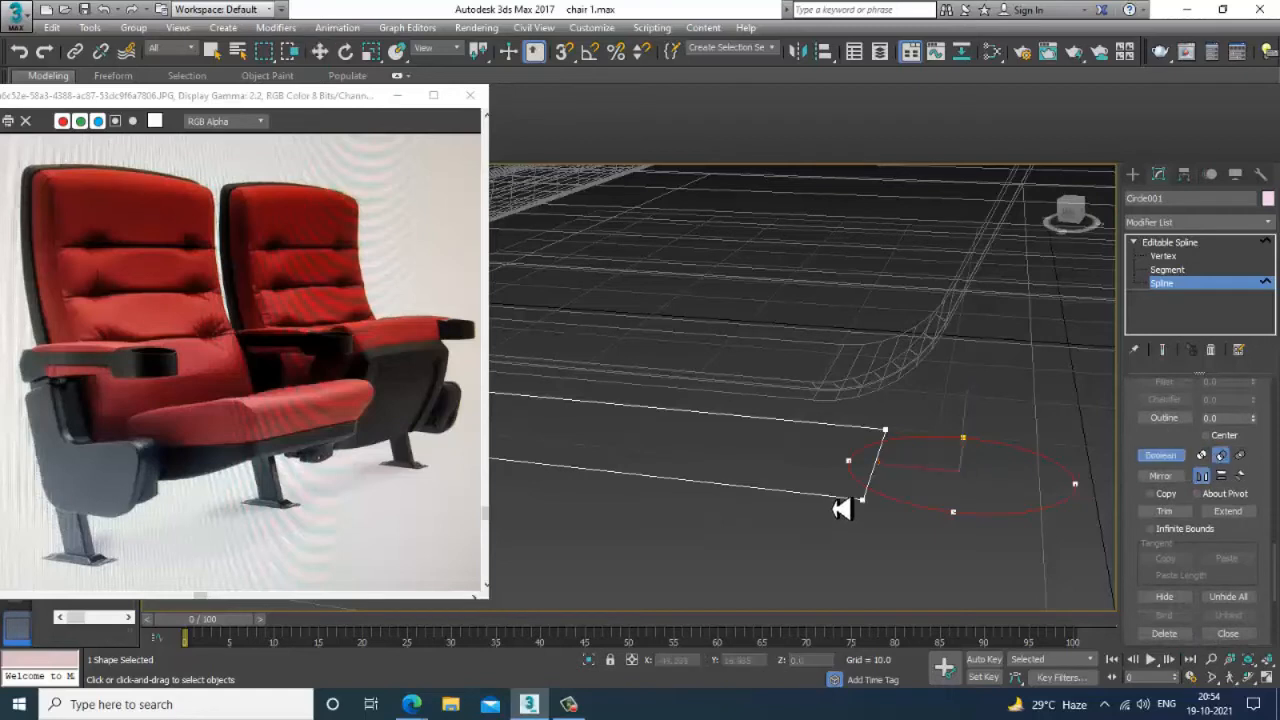
left_click(843, 509)
key("ctrl+z")
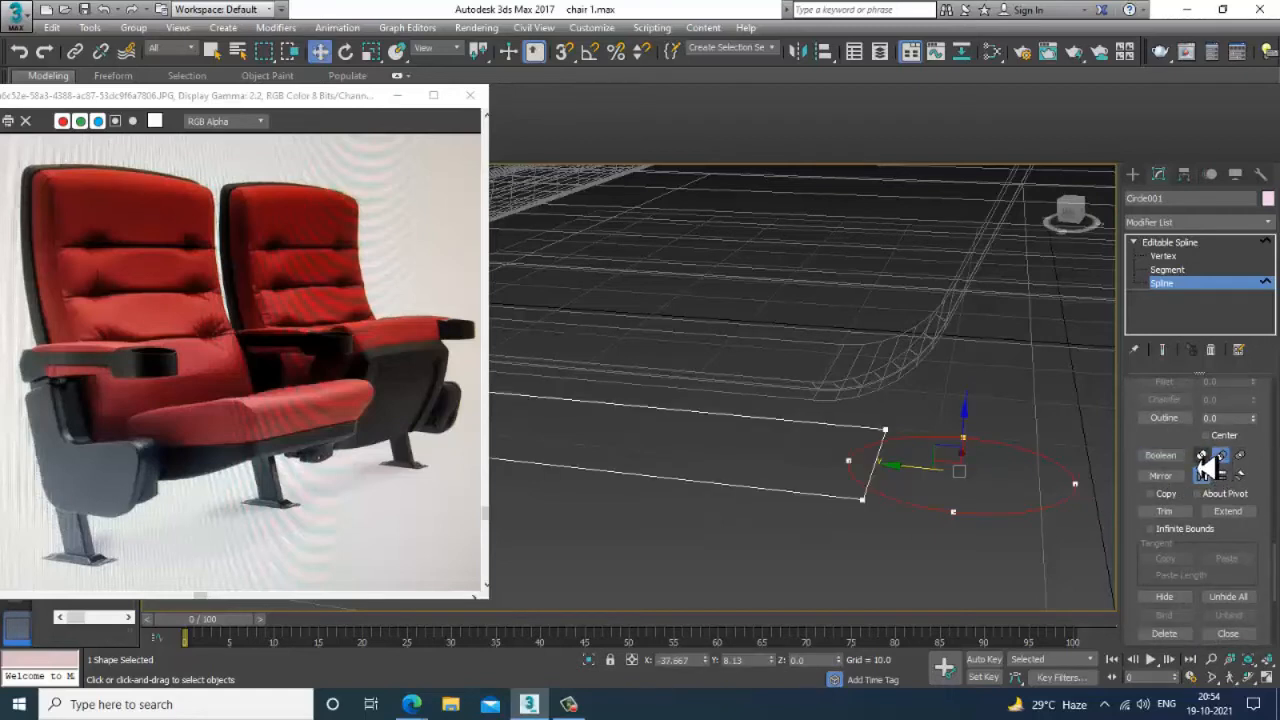
- Subtract the circle from the rectangle with a spline Boolean, leaving a curved notch at the front end
left_click(1240, 455)
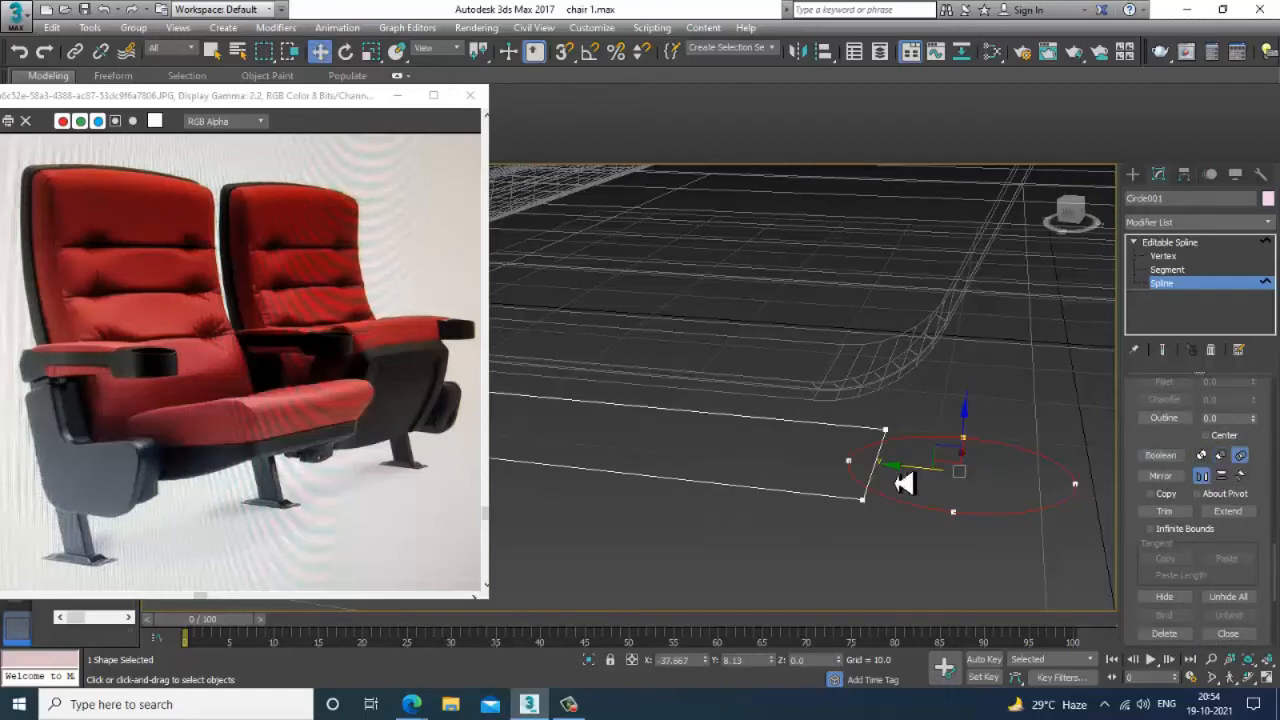
left_click(843, 509)
left_click(1221, 455)
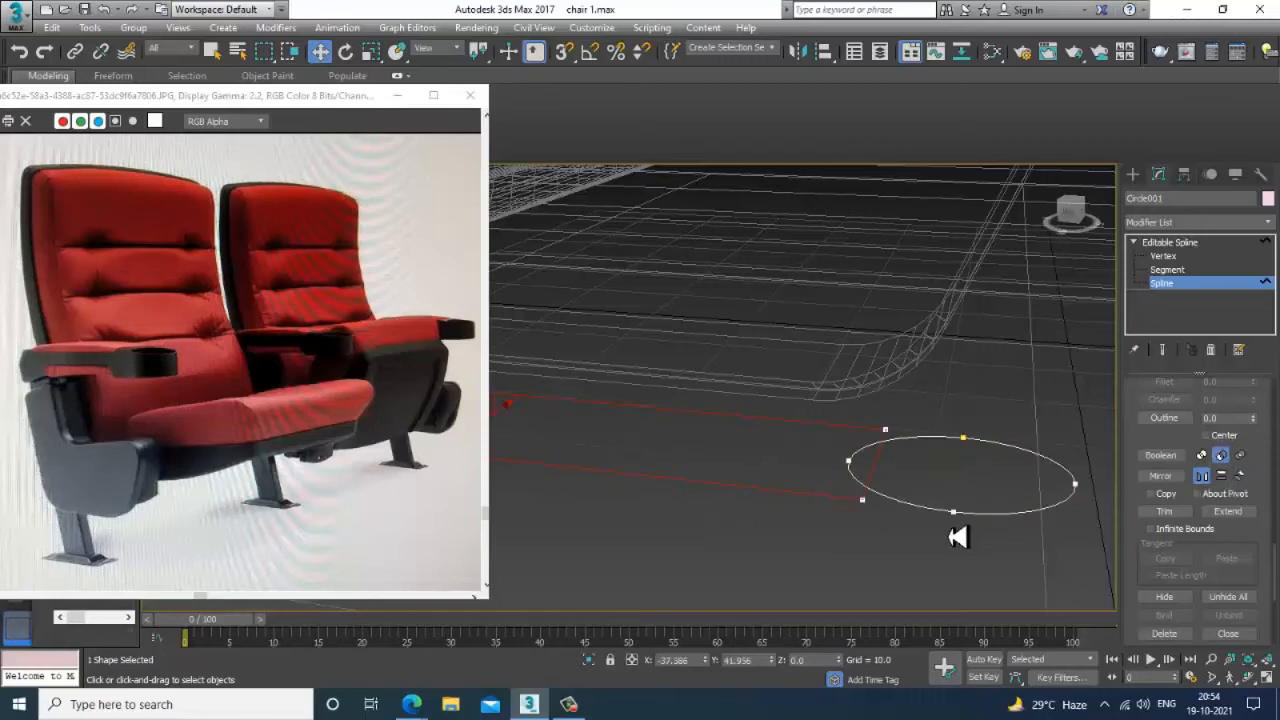
left_click(1160, 455)
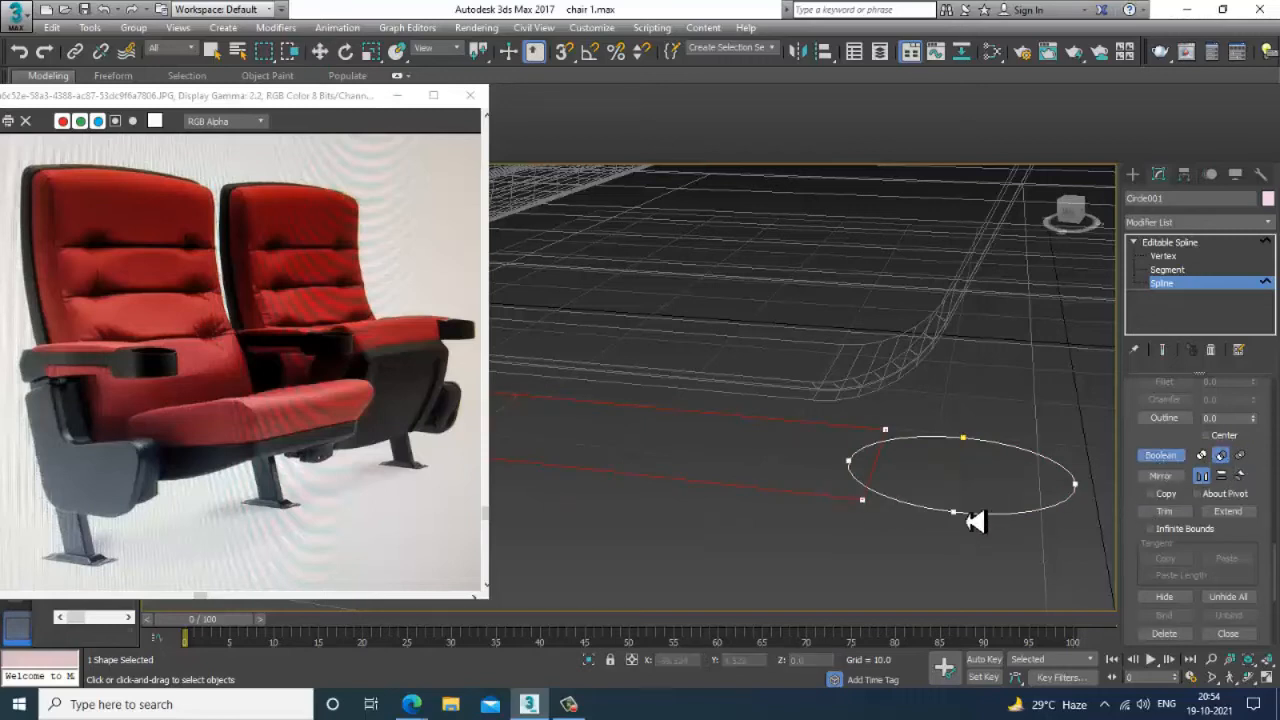
left_click(998, 528)
right_click(998, 531)
- Leave spline editing, apply an Extrude modifier with an amount of 3.0 to the notched profile, and return to shaded display
middle_click_drag(998, 531, 932, 511, "alt")
scroll(932, 511, "down", 4)
middle_click_drag(742, 512, 800, 504, "alt")
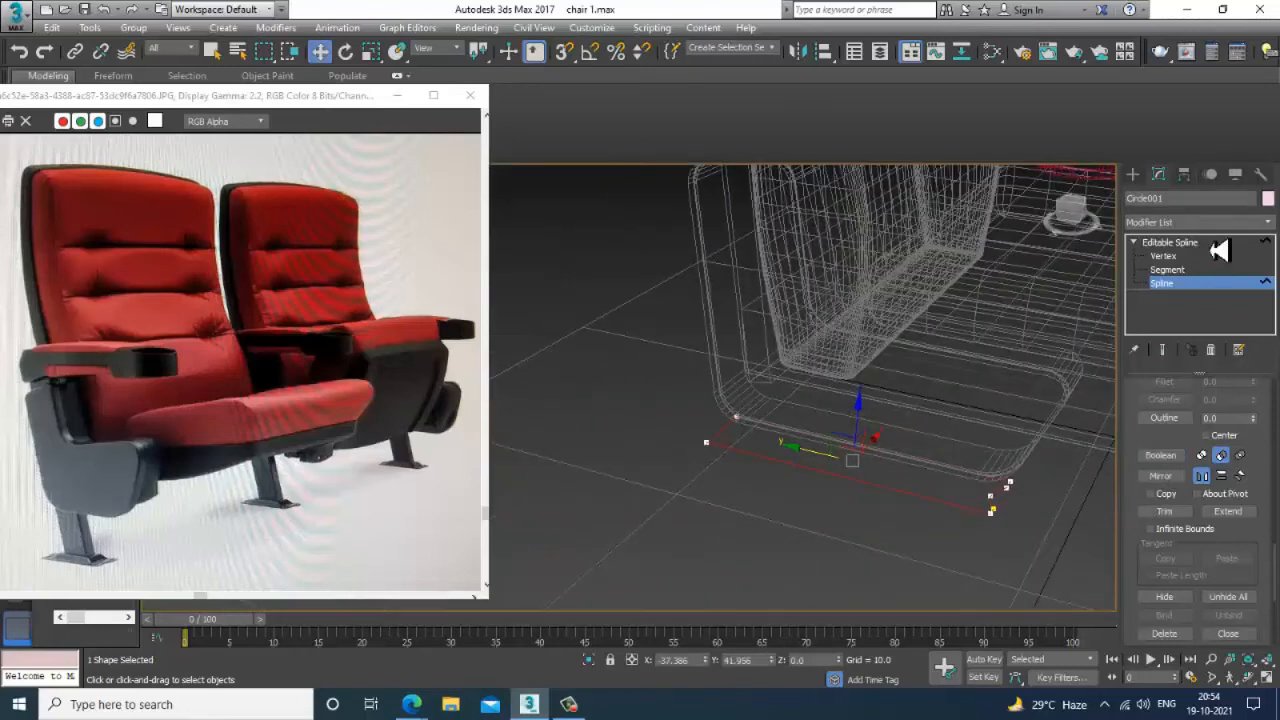
left_click(1218, 250)
left_click(1266, 222)
scroll(1213, 320, "down", 1)
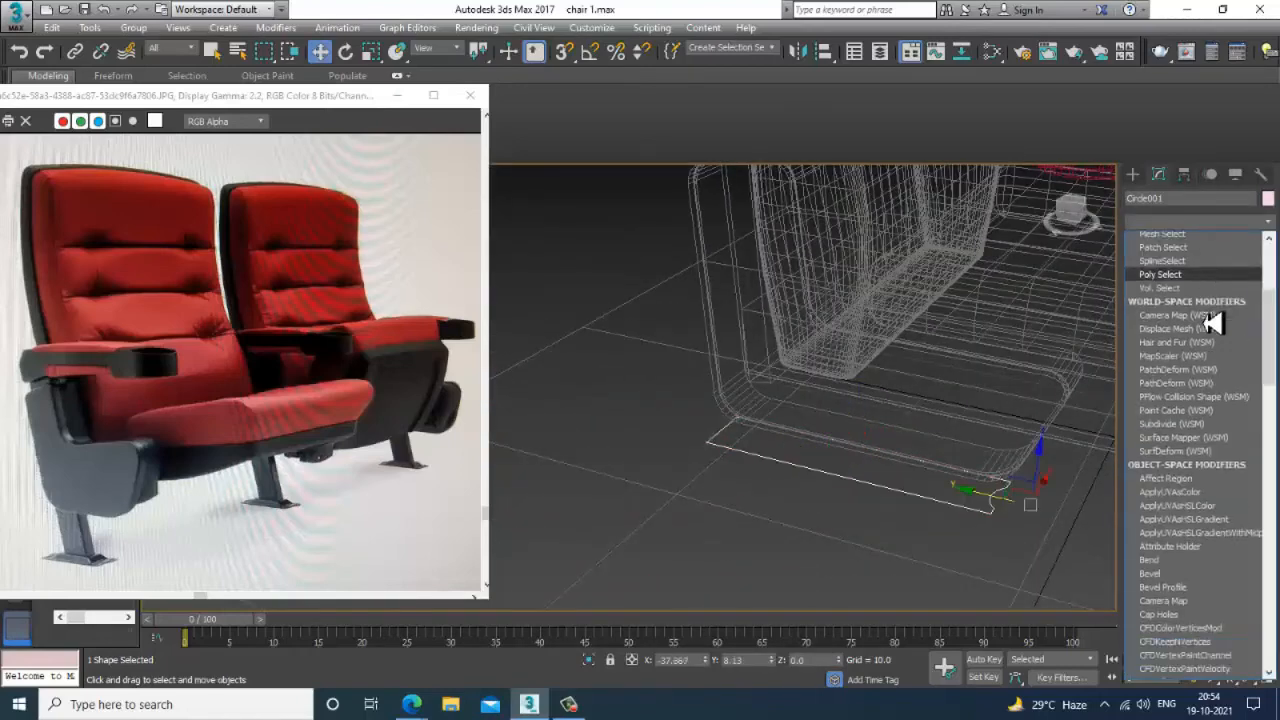
type("ex")
key("Return")
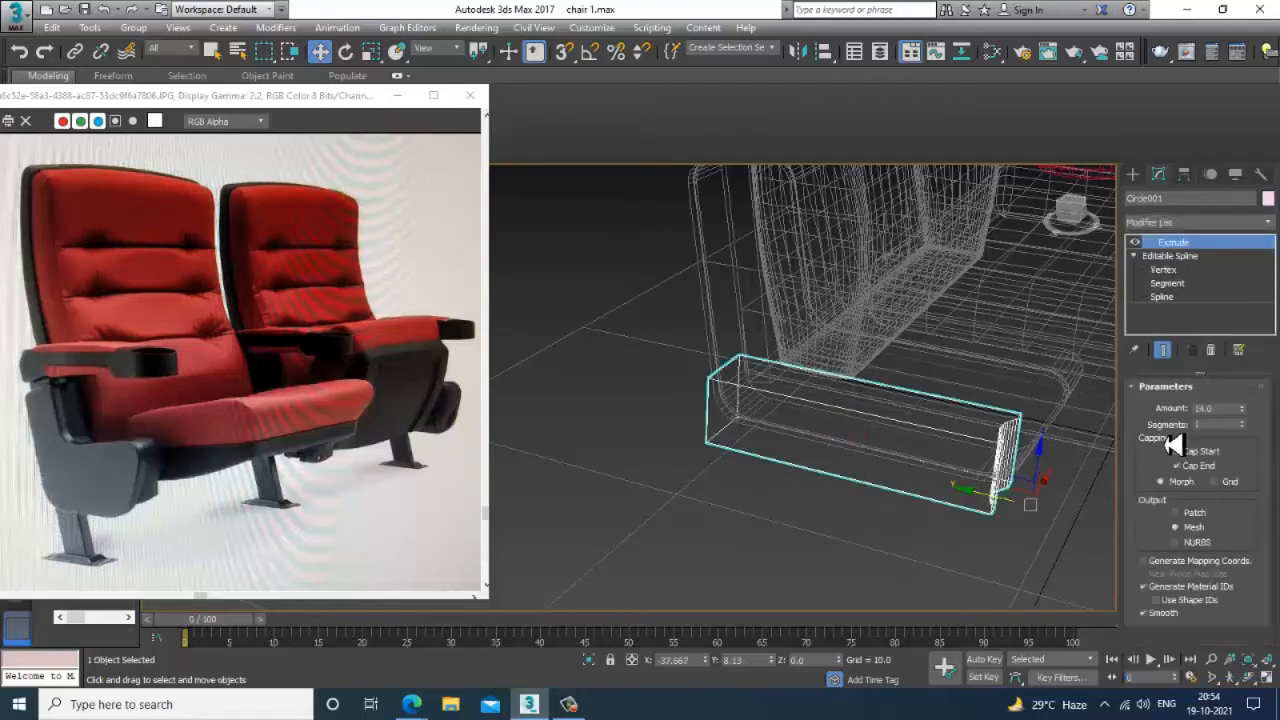
left_click_drag(1254, 424, 1256, 430)
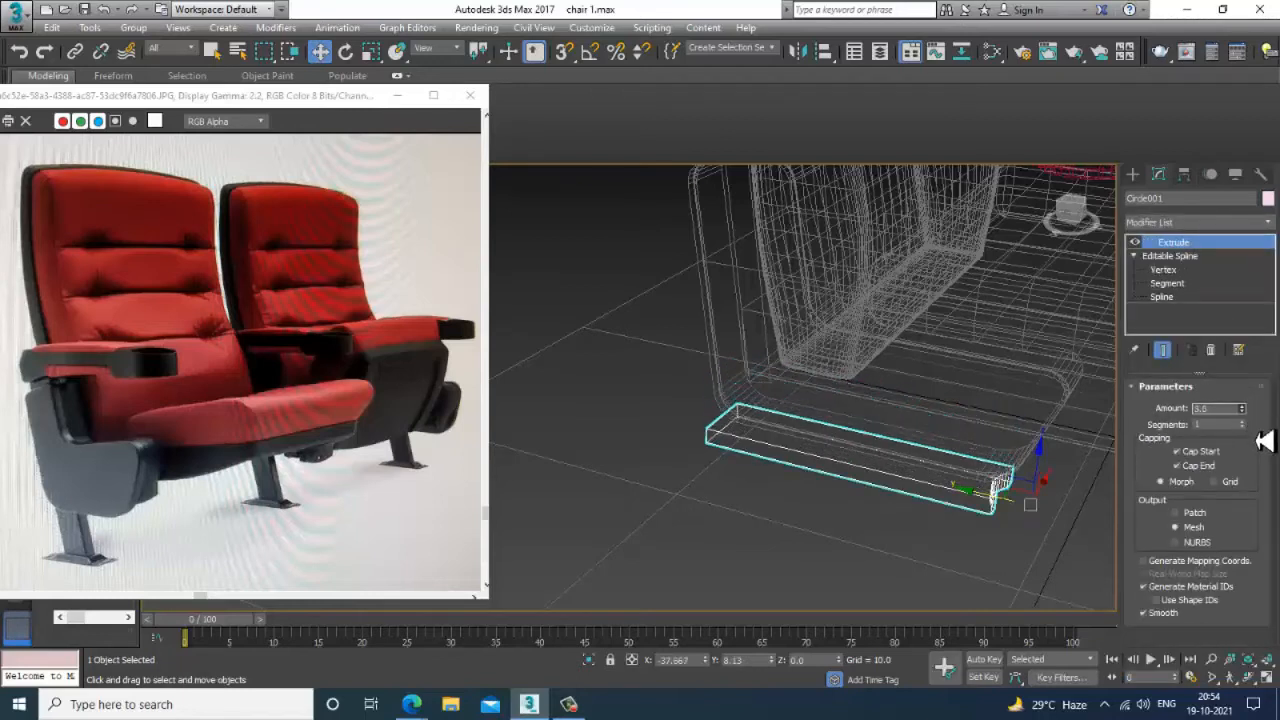
key("F3")
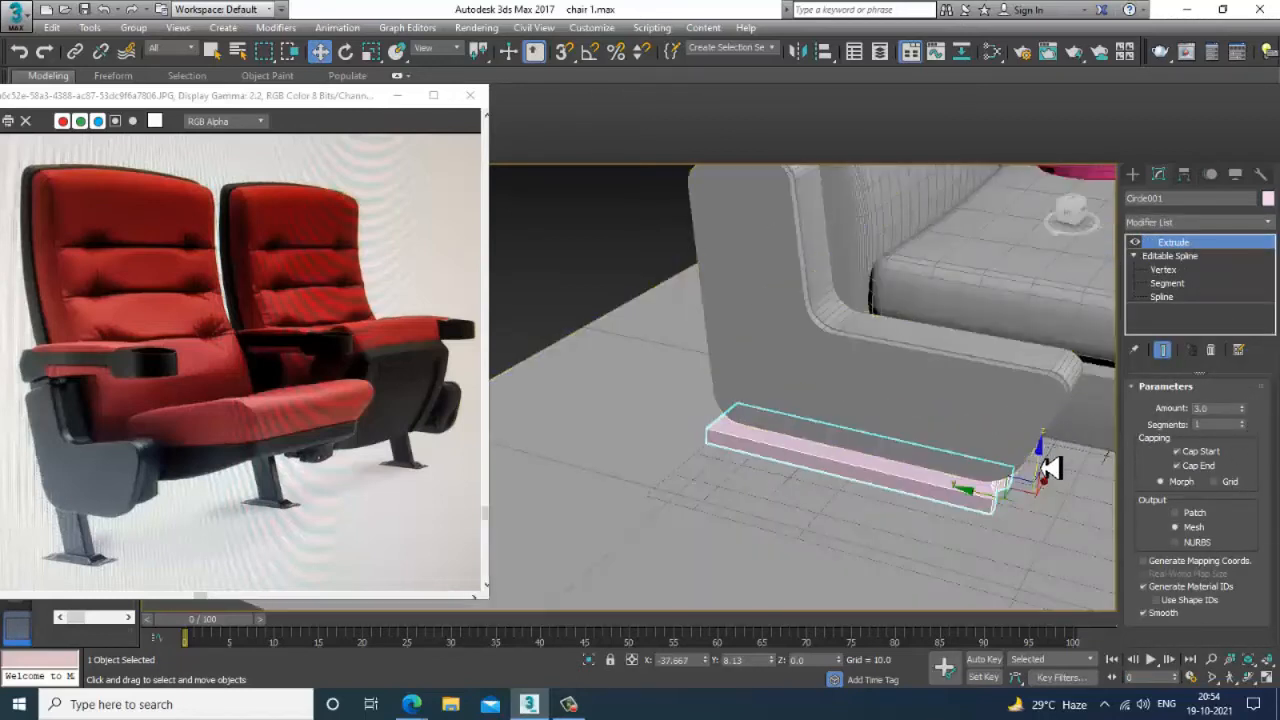
- Raise the extruded pad vertically onto the top of the armrest, to about Z 66.3
left_click_drag(1043, 464, 1050, 205)
middle_click_drag(1066, 272, 1028, 531)
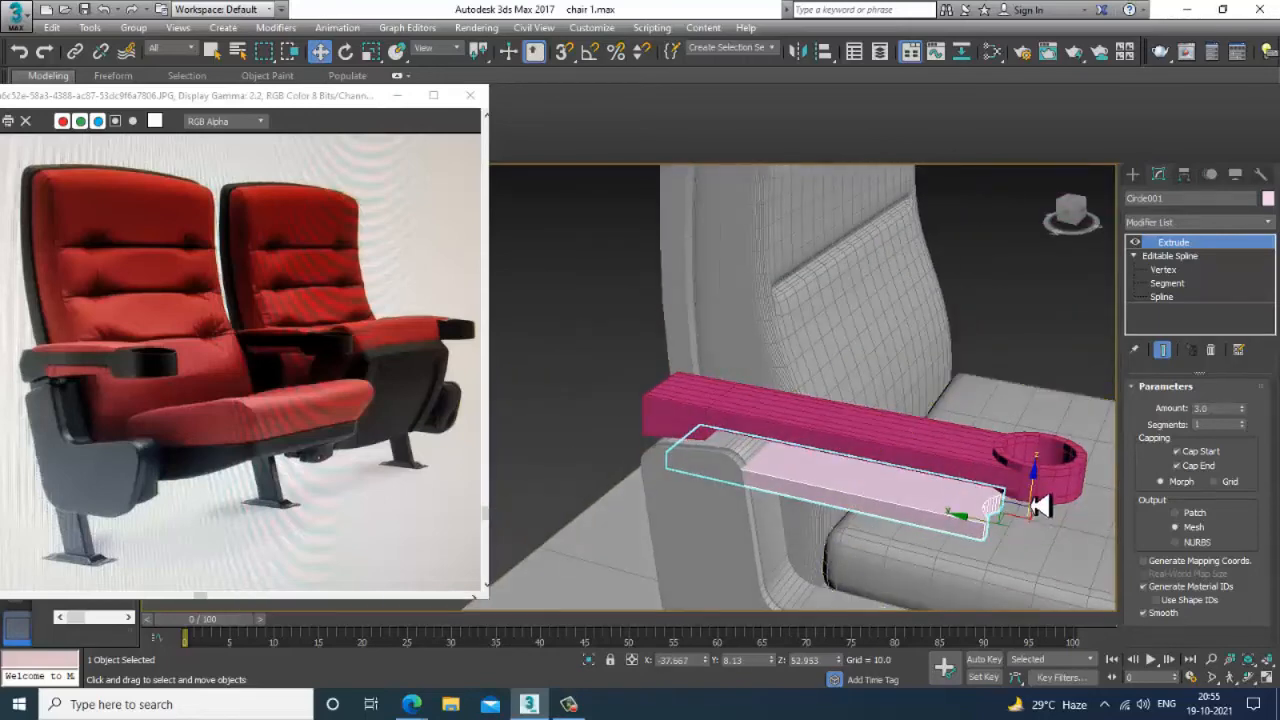
left_click_drag(1040, 505, 1048, 428)
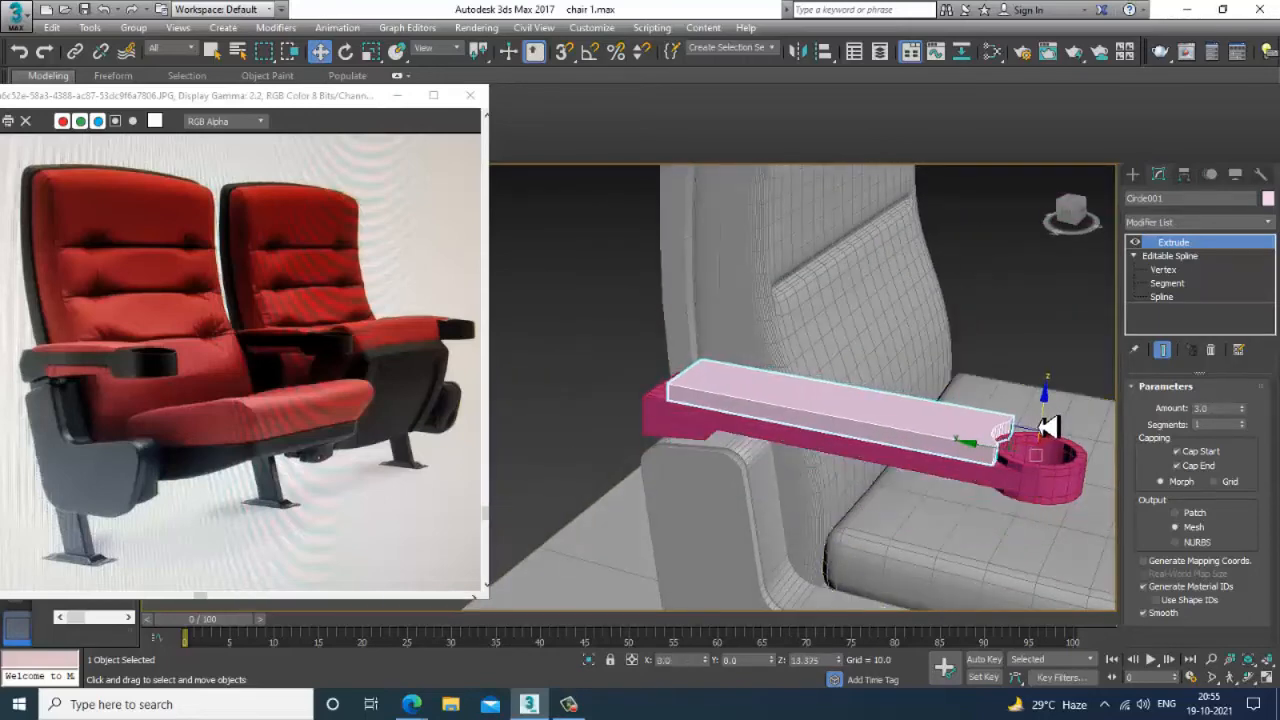
- Reduce the pad's extrusion amount to 0.7 to suit the height of the cup holder rim
middle_click_drag(940, 472, 1004, 489, "alt")
scroll(956, 469, "up", 3)
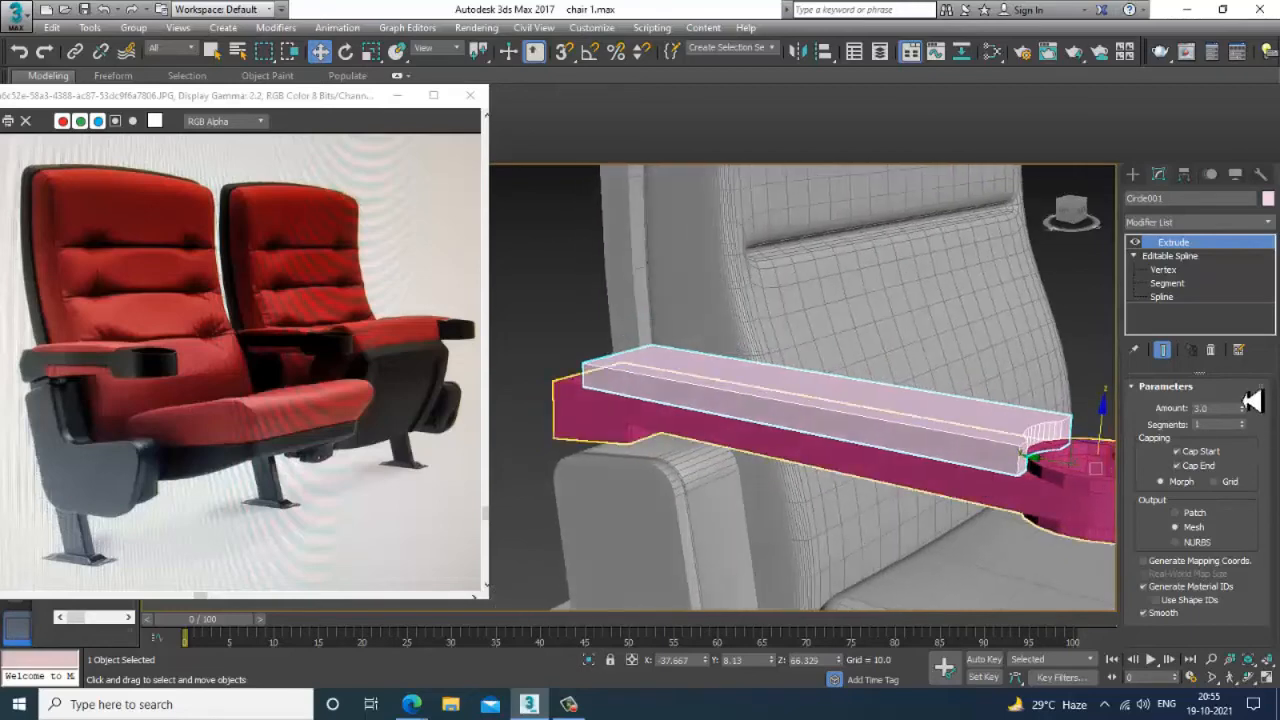
left_click_drag(1243, 409, 1265, 424)
middle_click_drag(1045, 455, 941, 447, "alt")
scroll(967, 451, "up", 2)
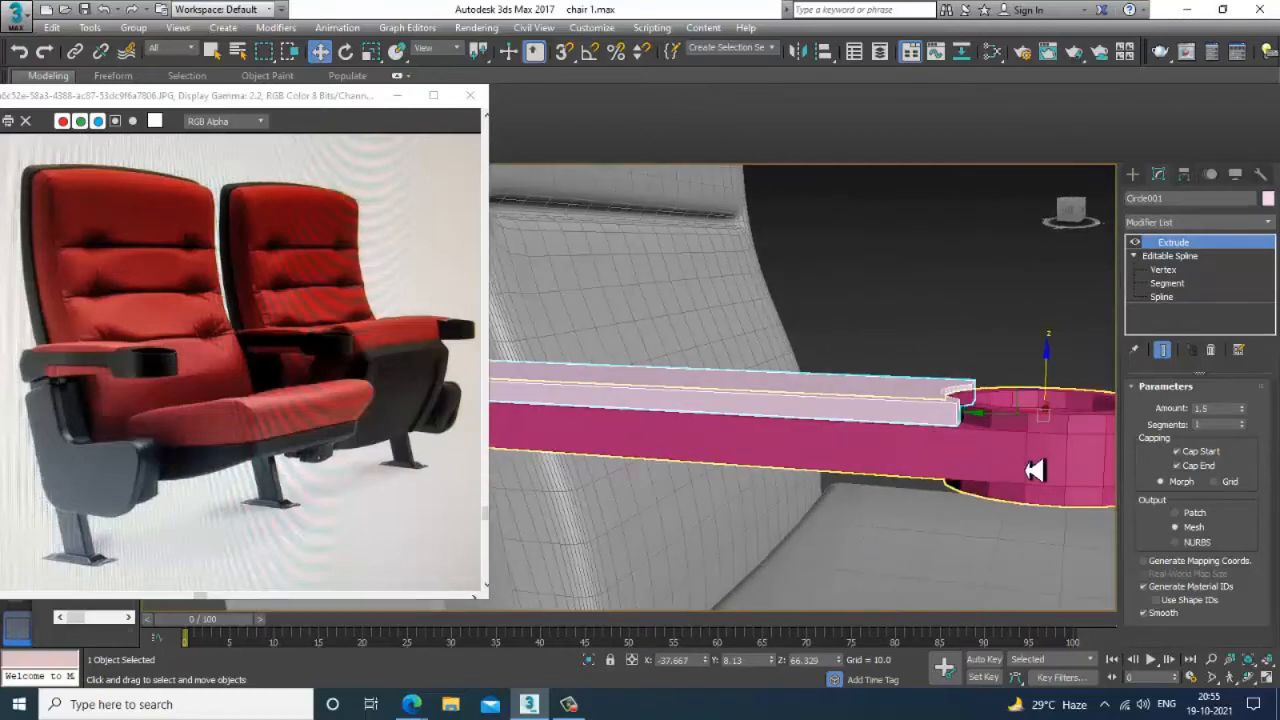
scroll(1030, 466, "up", 3)
left_click_drag(1250, 425, 1250, 412)
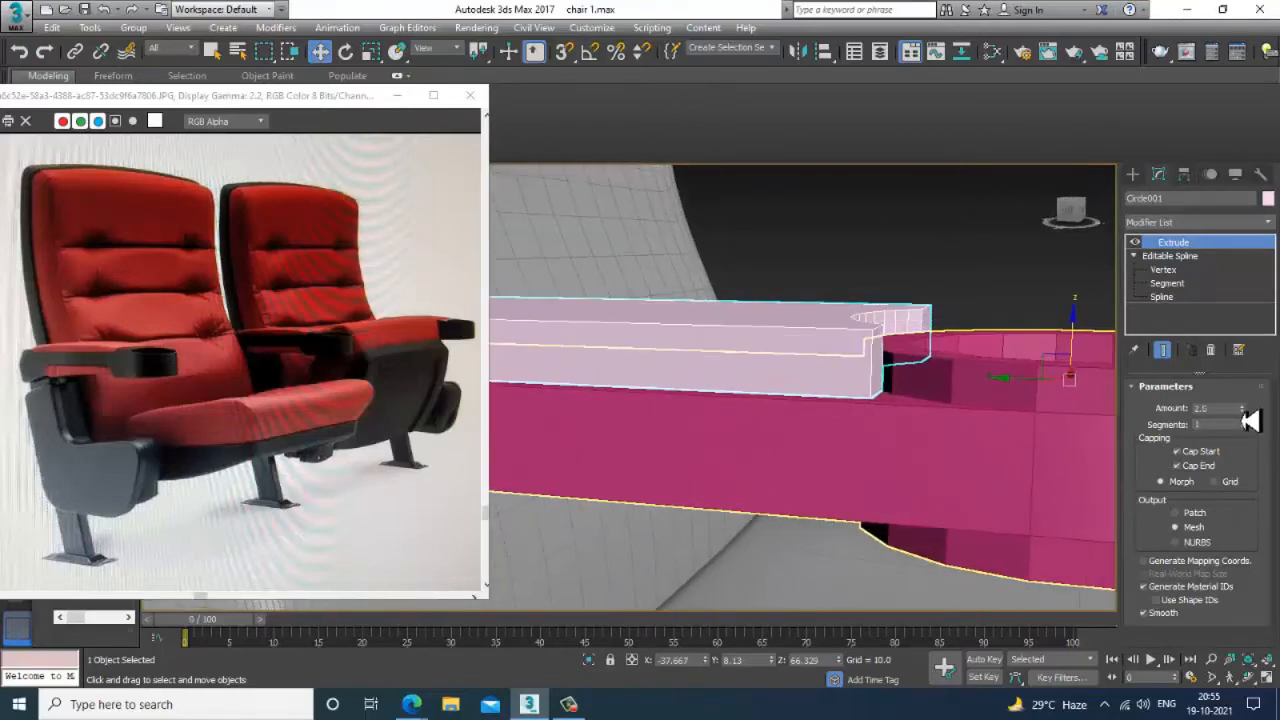
type("0.5")
key("Return")
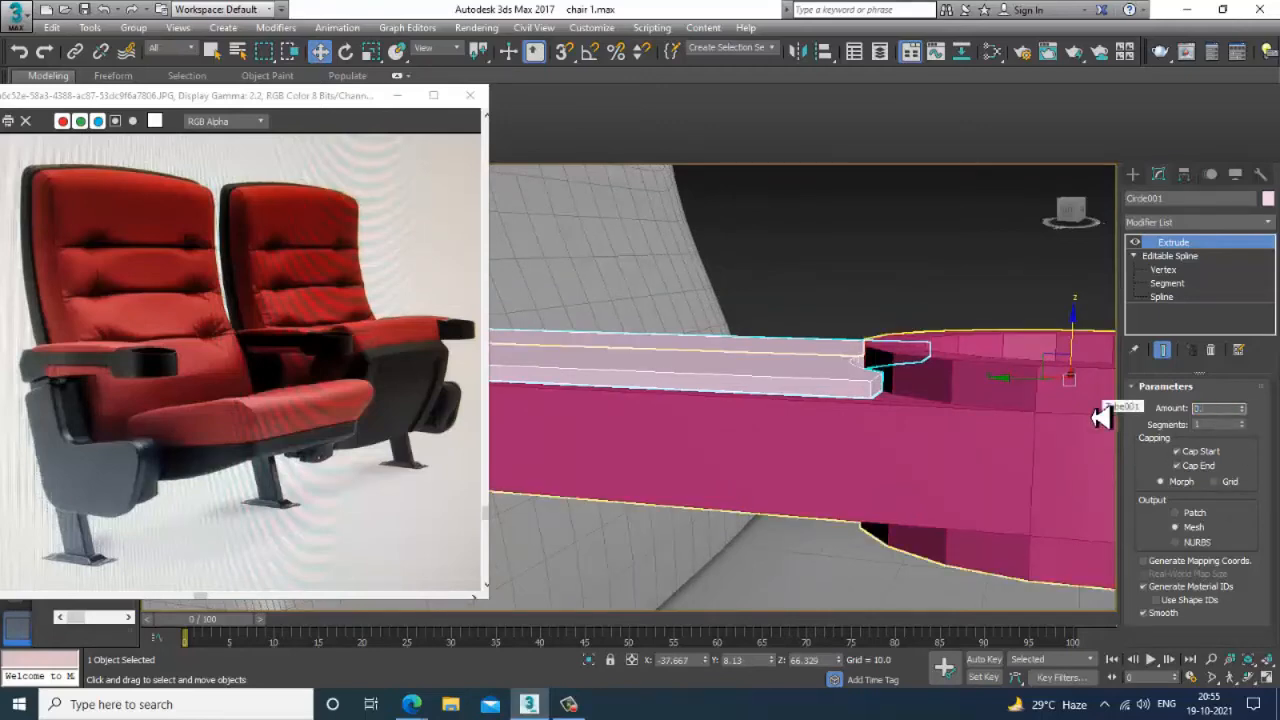
type("0.7")
key("Return")
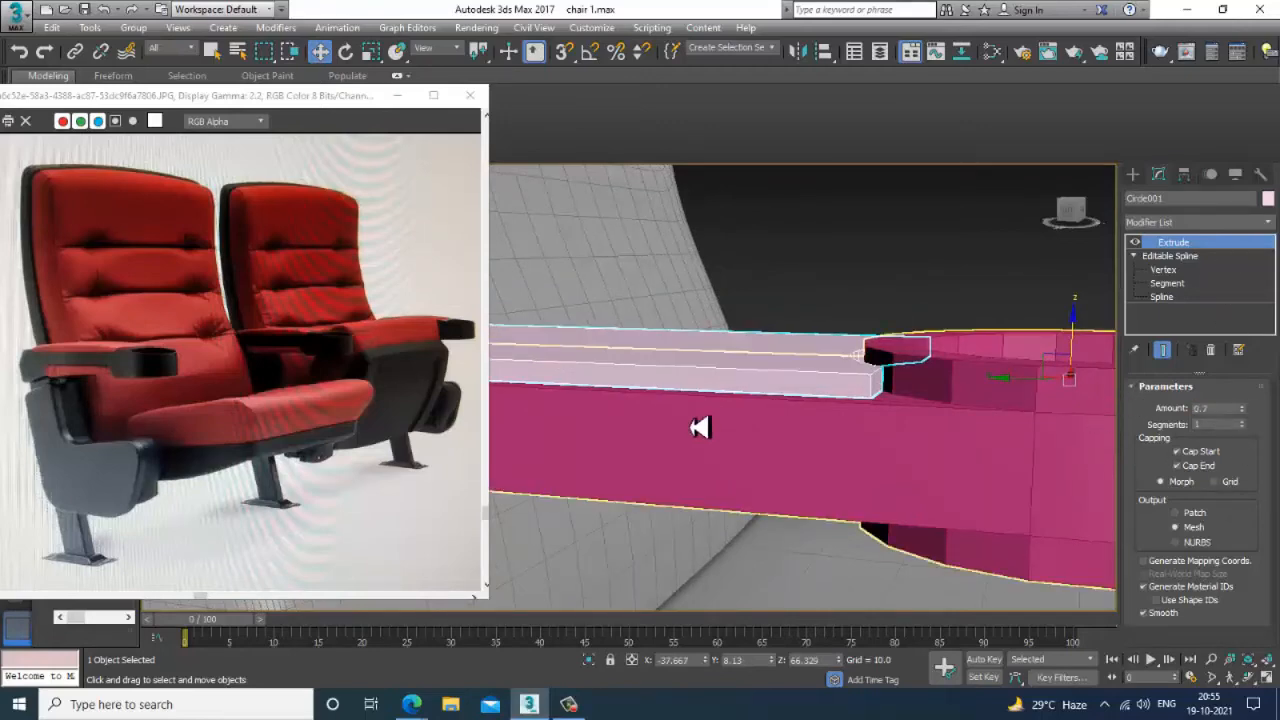
- Shift the pad slightly forward against the cup holder, to about Y 7.7, and convert it to an editable poly
middle_click_drag(871, 391, 932, 460, "alt")
left_click_drag(932, 460, 905, 455)
middle_click_drag(905, 455, 751, 380, "alt")
right_click(740, 364)
mouse_move(829, 532)
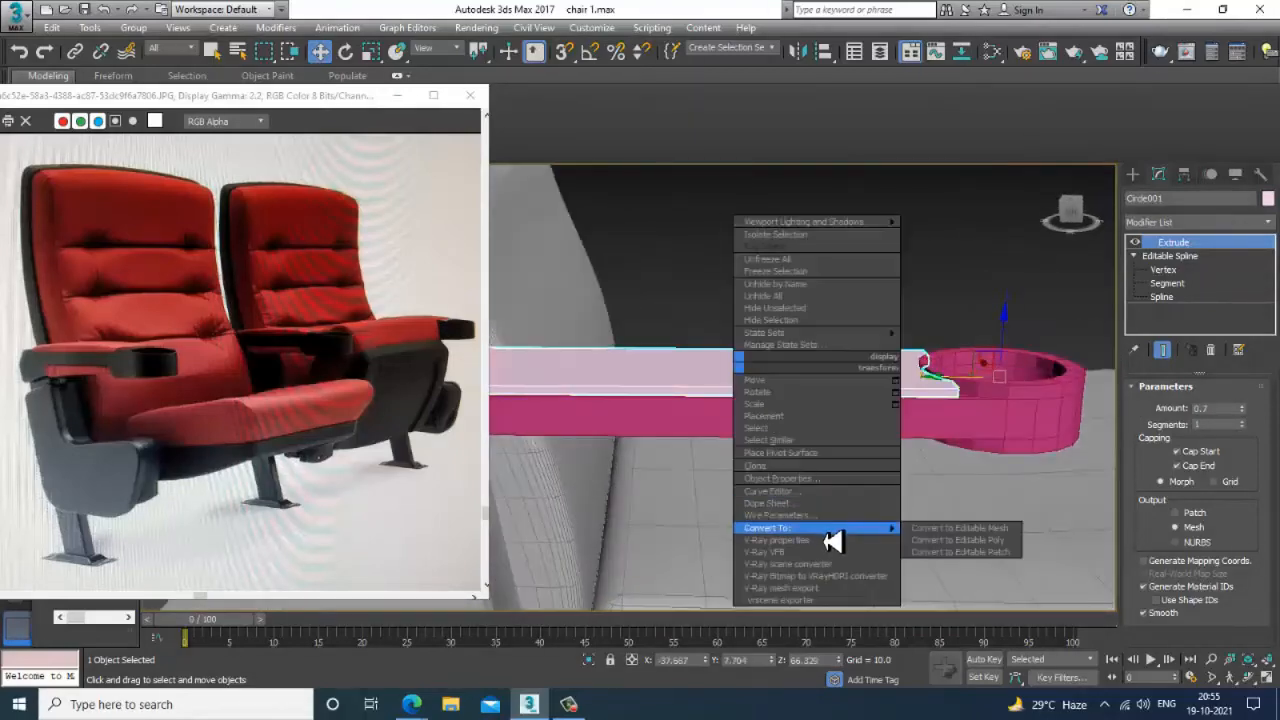
left_click(951, 543)
- Select the pad's four lengthwise edges and connect them with nine evenly spaced segments
mouse_move(930, 455)
middle_mouse_down("alt")
mouse_move(1103, 349)
mouse_move(877, 362)
mouse_move(934, 391)
middle_mouse_up("alt")
key("F3")
left_click_drag(907, 409, 928, 478)
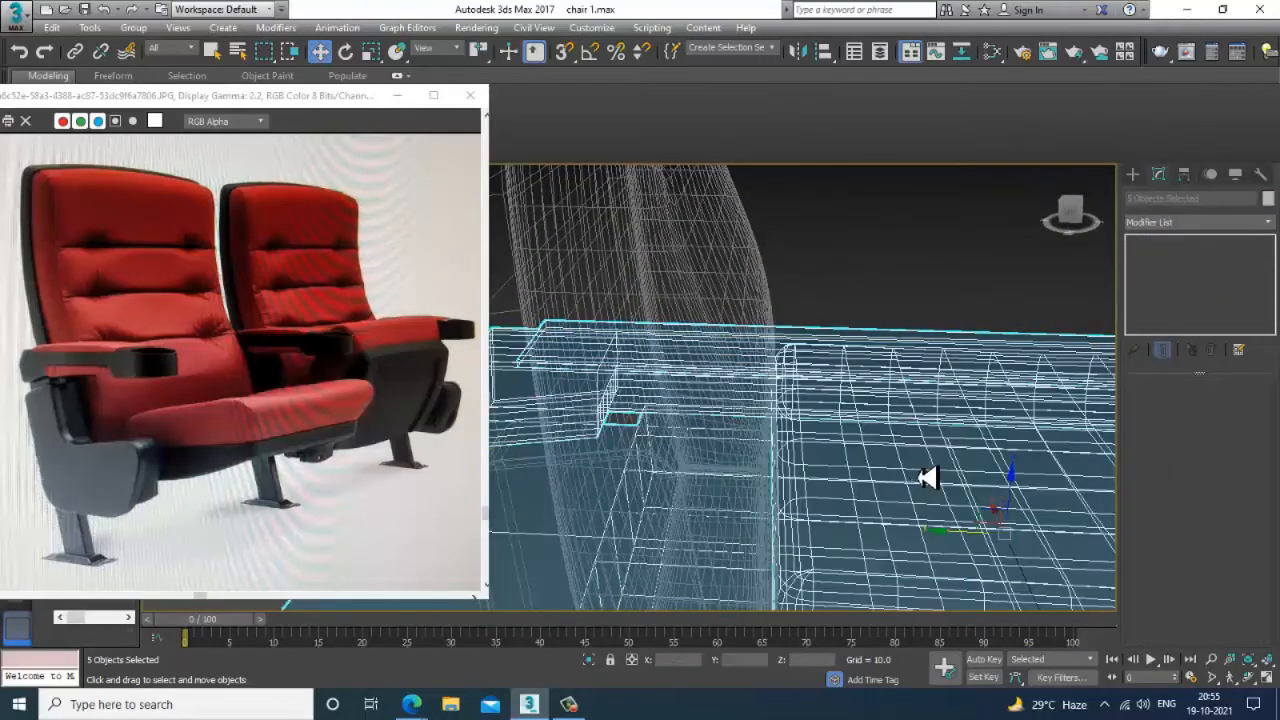
left_click(860, 345)
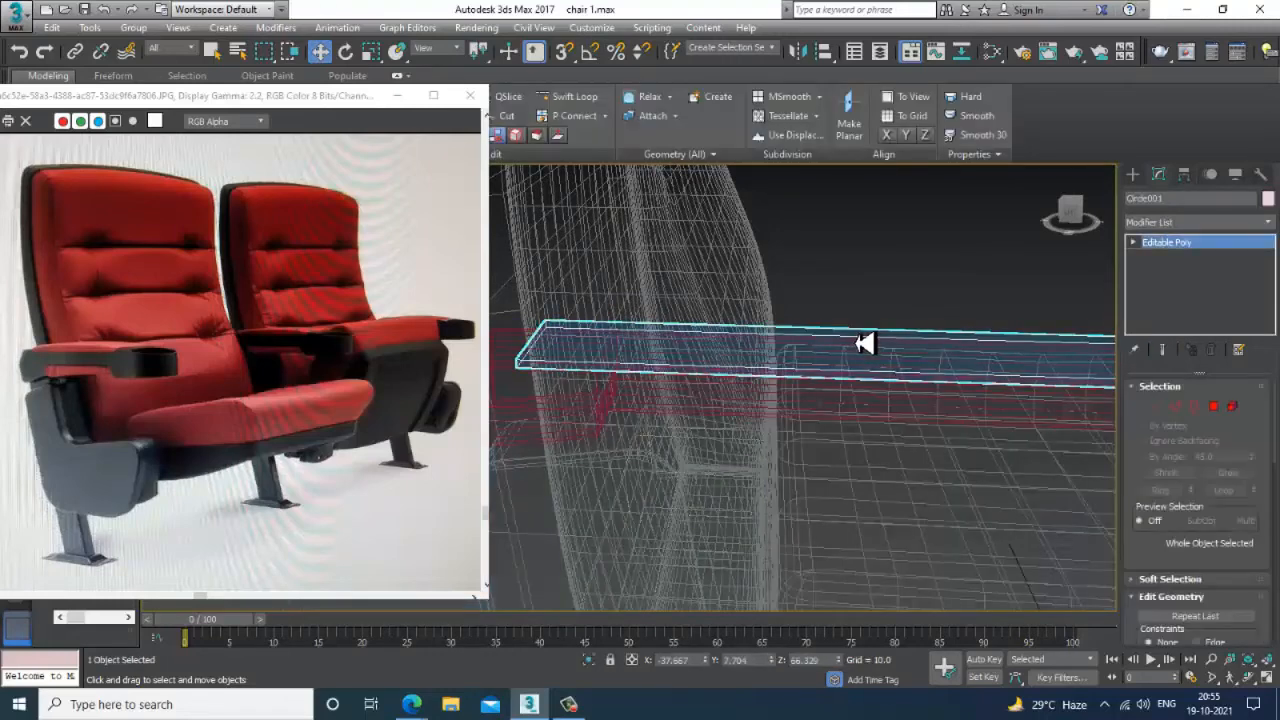
key("F3")
left_click(1176, 406)
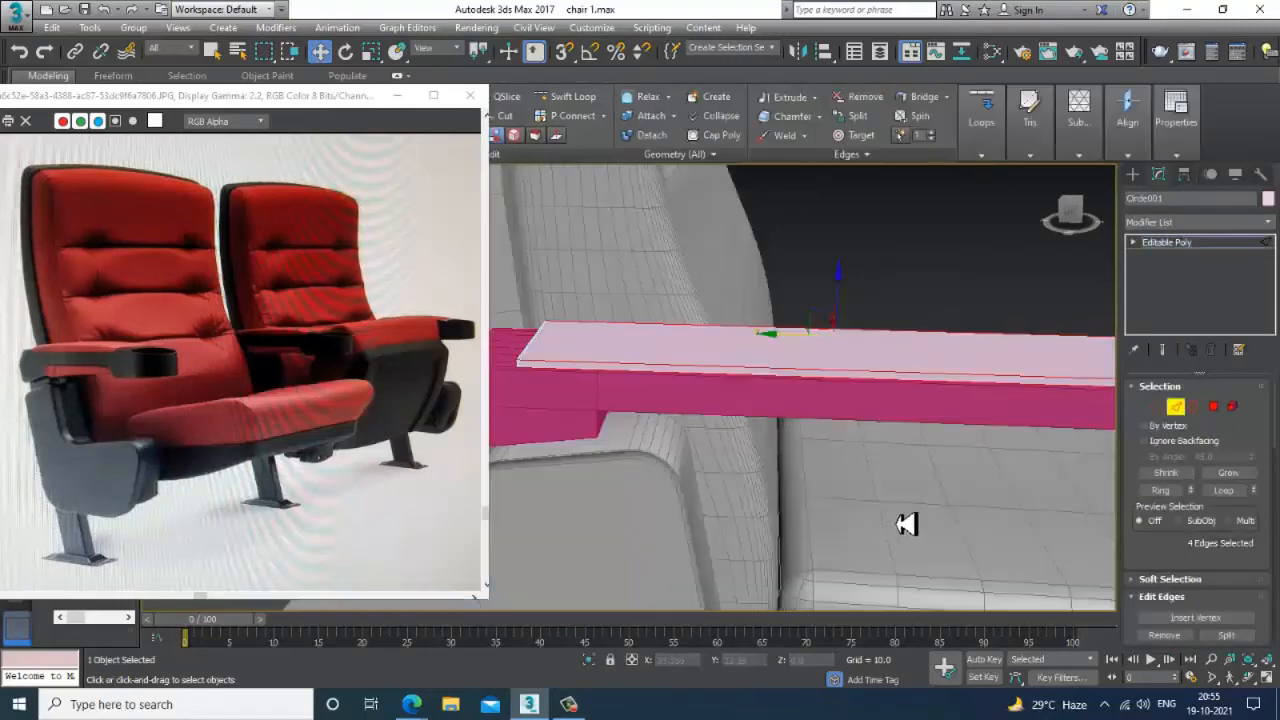
scroll(1216, 546, "down", 3)
left_click(1248, 544)
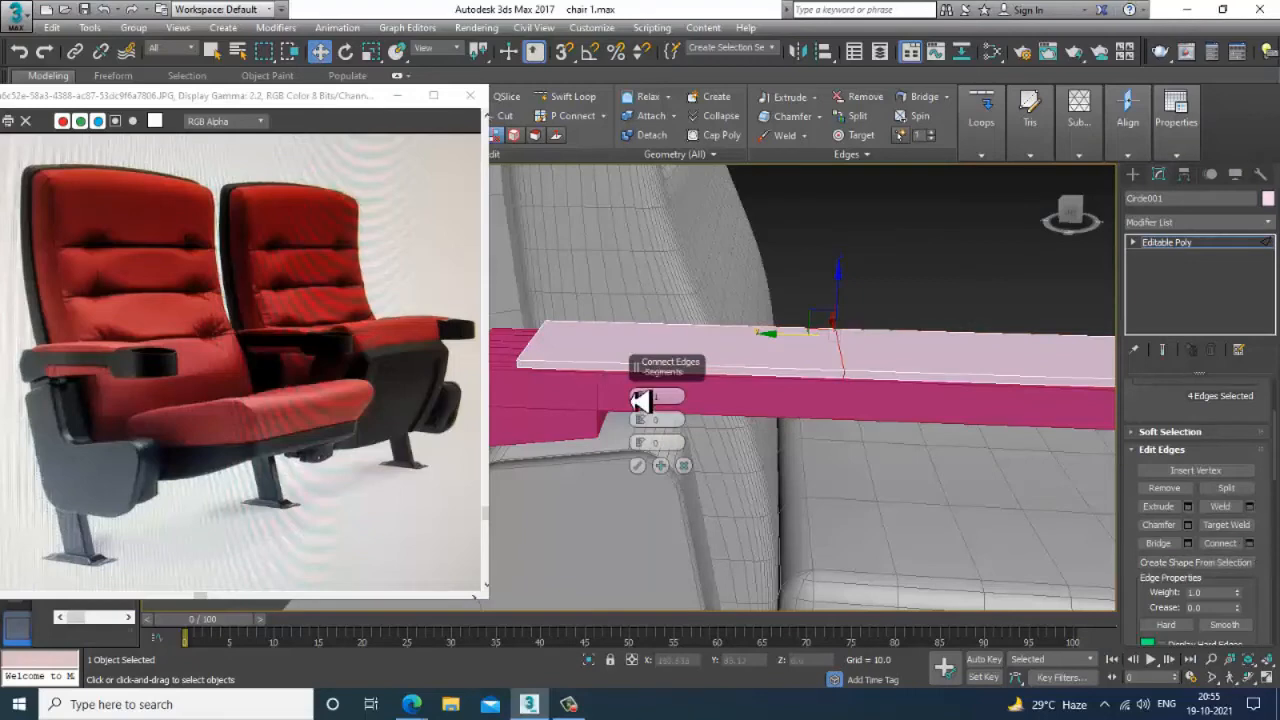
left_click_drag(646, 401, 646, 377)
left_click(638, 467)
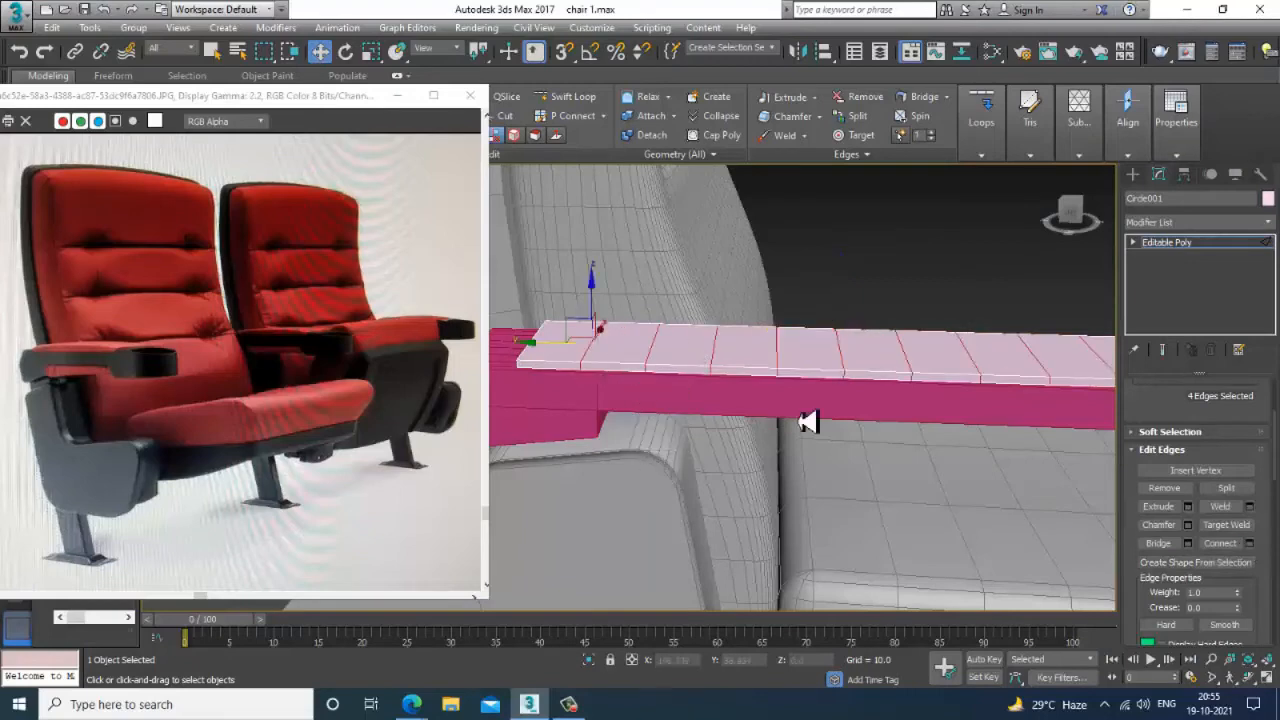
- Arch the armrest pad by raising its upper vertices gradually towards the middle, then leave vertex editing
middle_click_drag(809, 423, 778, 355, "alt")
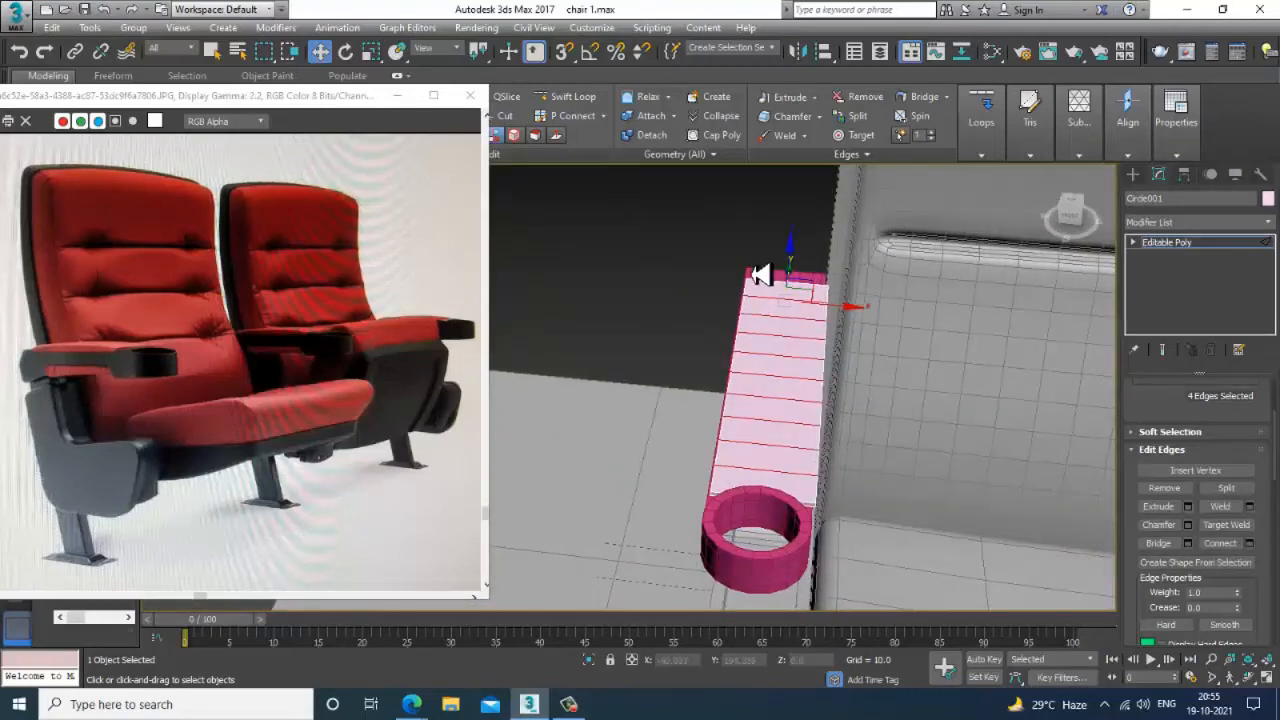
key("F3")
mouse_move(766, 271)
middle_mouse_down("alt")
mouse_move(771, 429)
mouse_move(788, 388)
mouse_move(894, 391)
middle_mouse_up("alt")
key("F3")
middle_click_drag(817, 420, 890, 397, "alt")
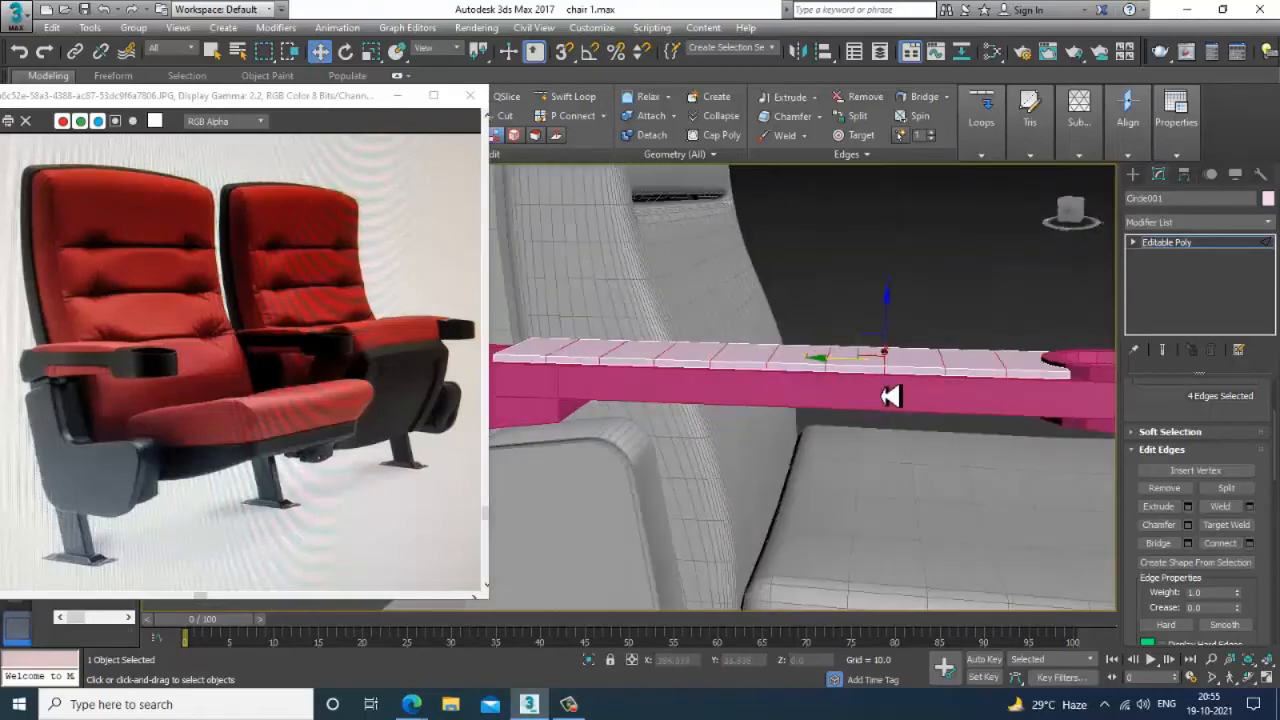
key("alt+w")
key("alt+w")
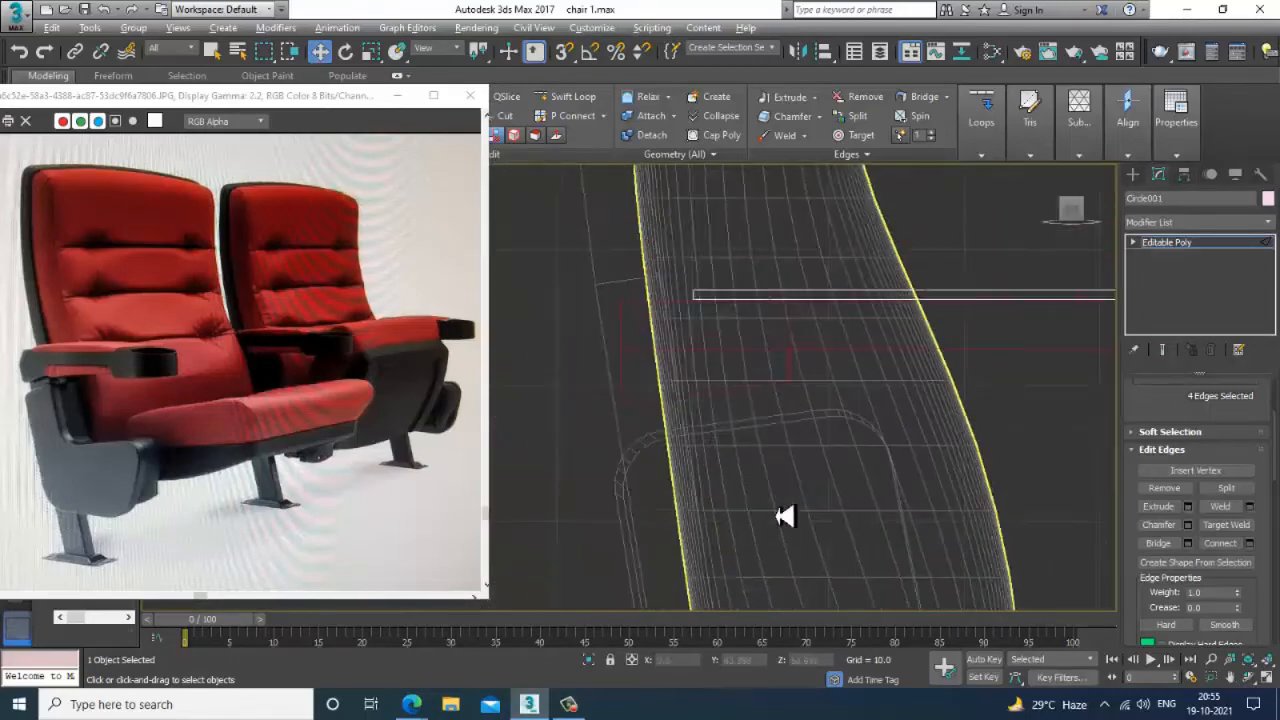
scroll(760, 500, "down", 3)
key("1")
scroll(623, 434, "up", 2)
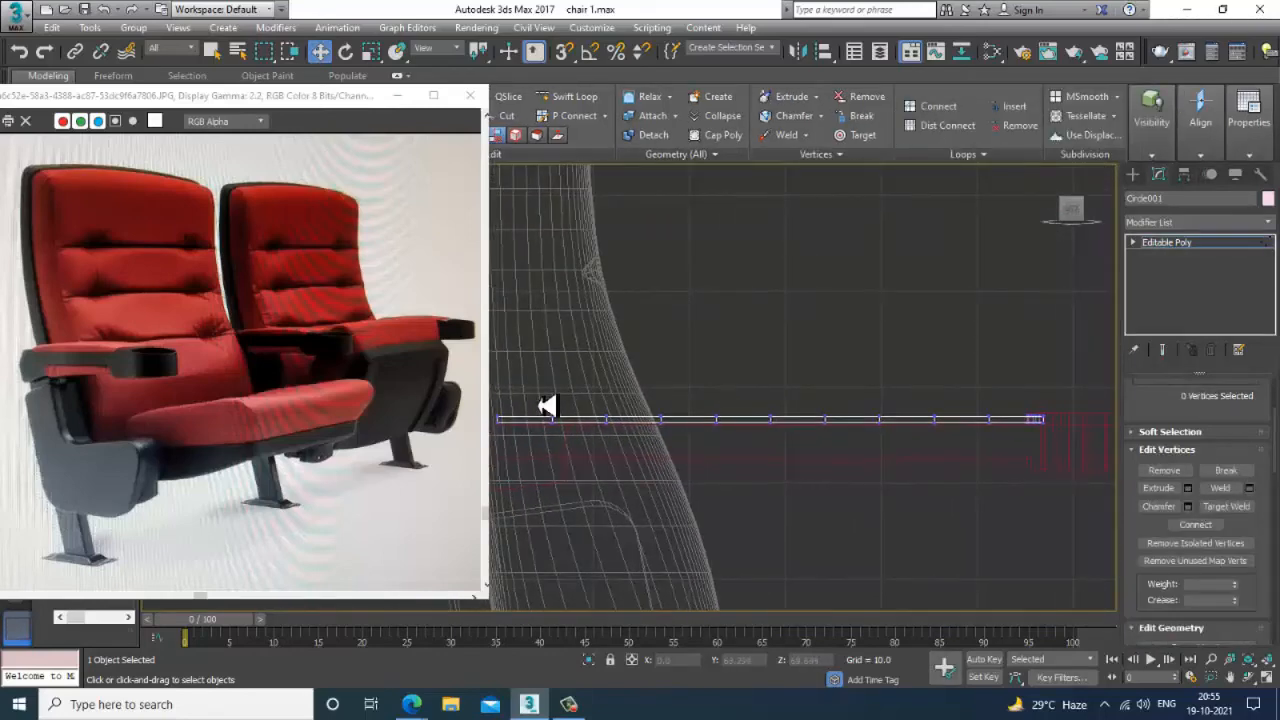
left_click_drag(1020, 430, 1021, 431)
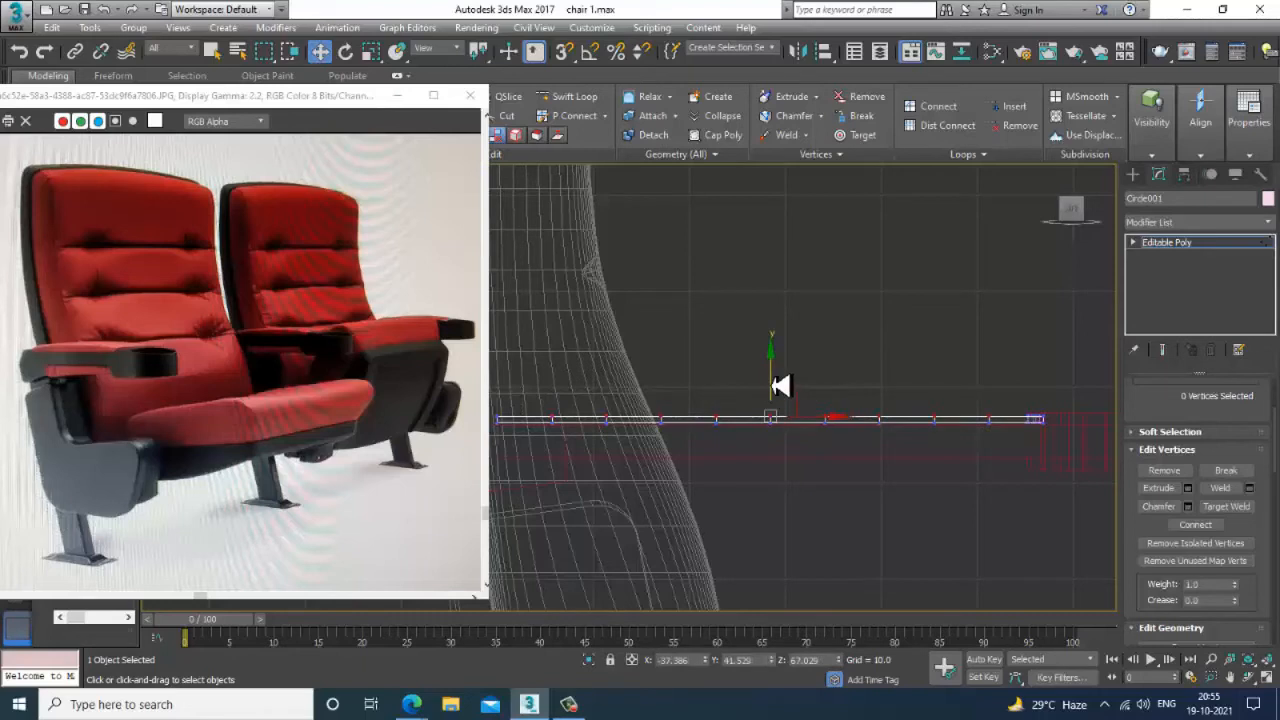
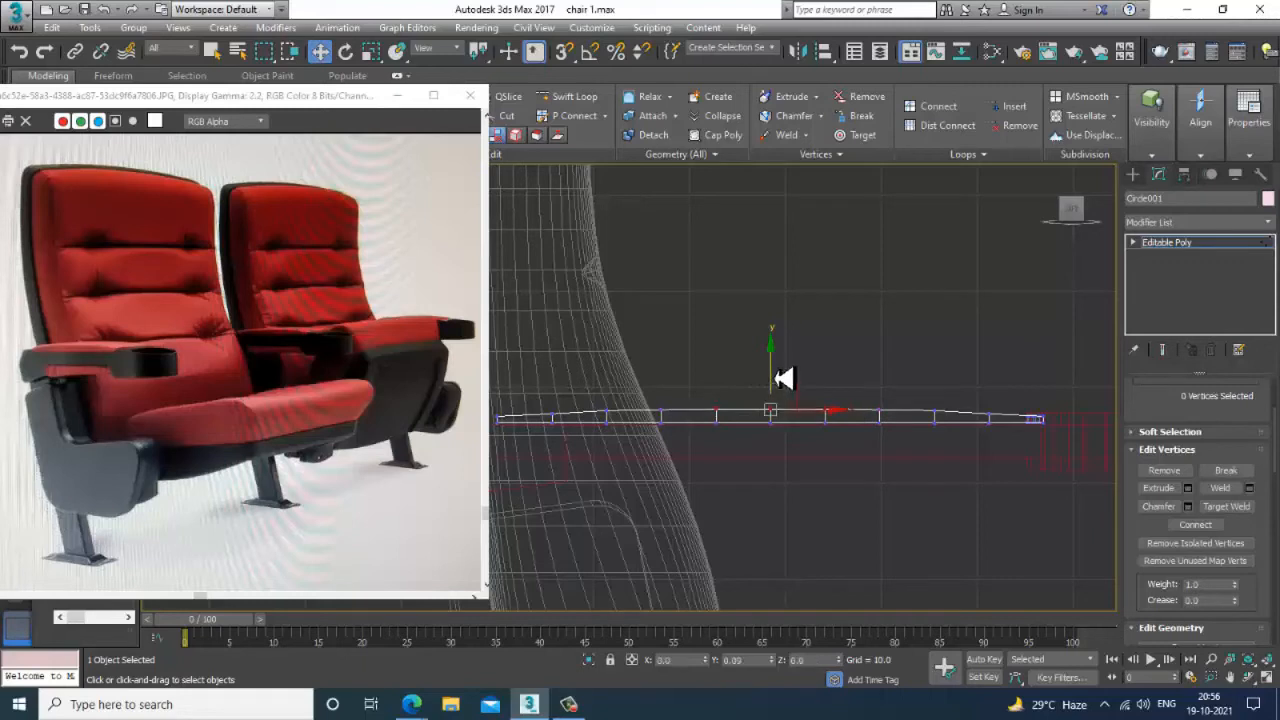
left_click(1230, 243)
- Examine the arched armrest pad against the rest of the chair
key("r")
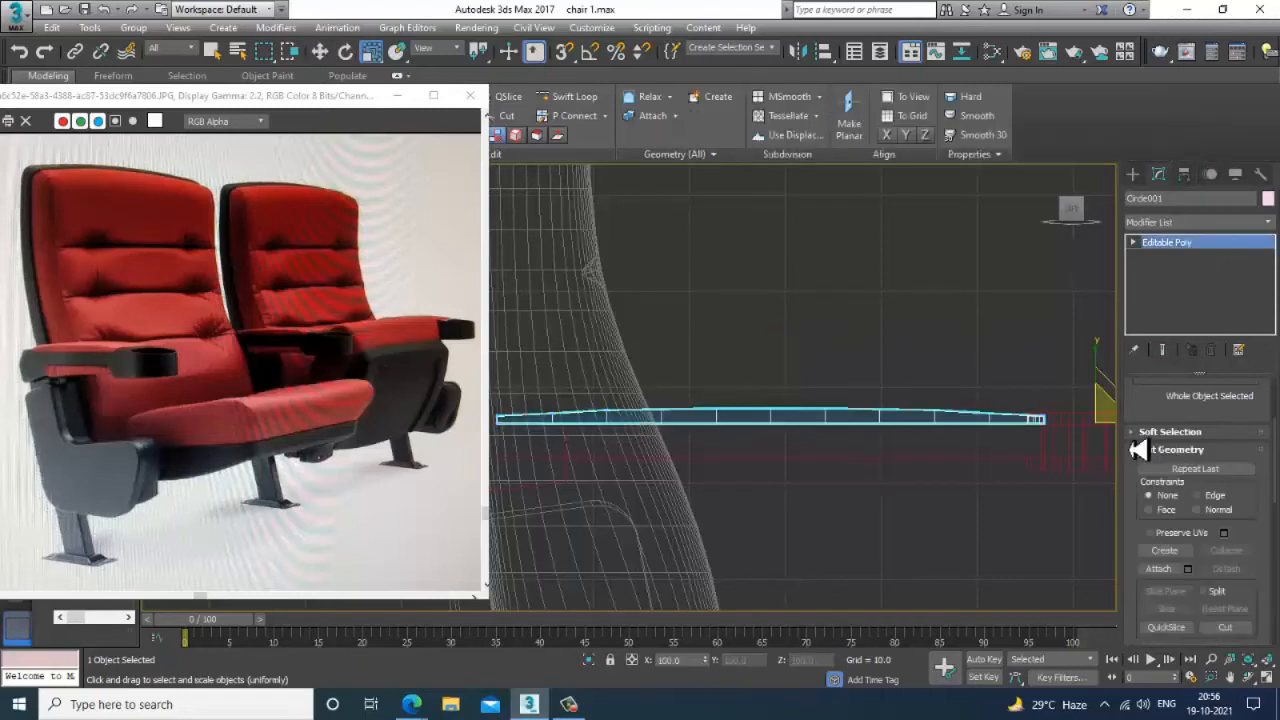
key("alt+w")
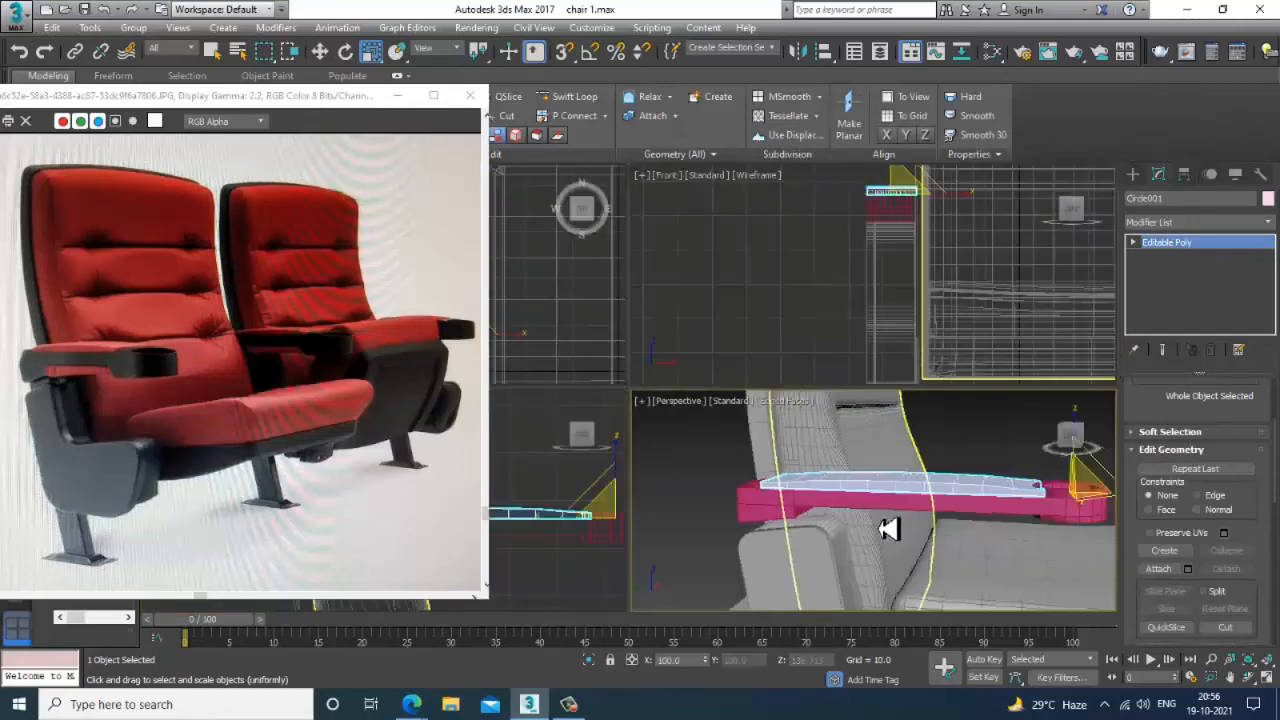
key("alt+w")
mouse_move(840, 503)
middle_mouse_down("alt")
mouse_move(766, 603)
mouse_move(775, 612)
mouse_move(823, 491)
mouse_move(852, 490)
middle_mouse_up("alt")
key("w")
scroll(855, 445, "down", 8)
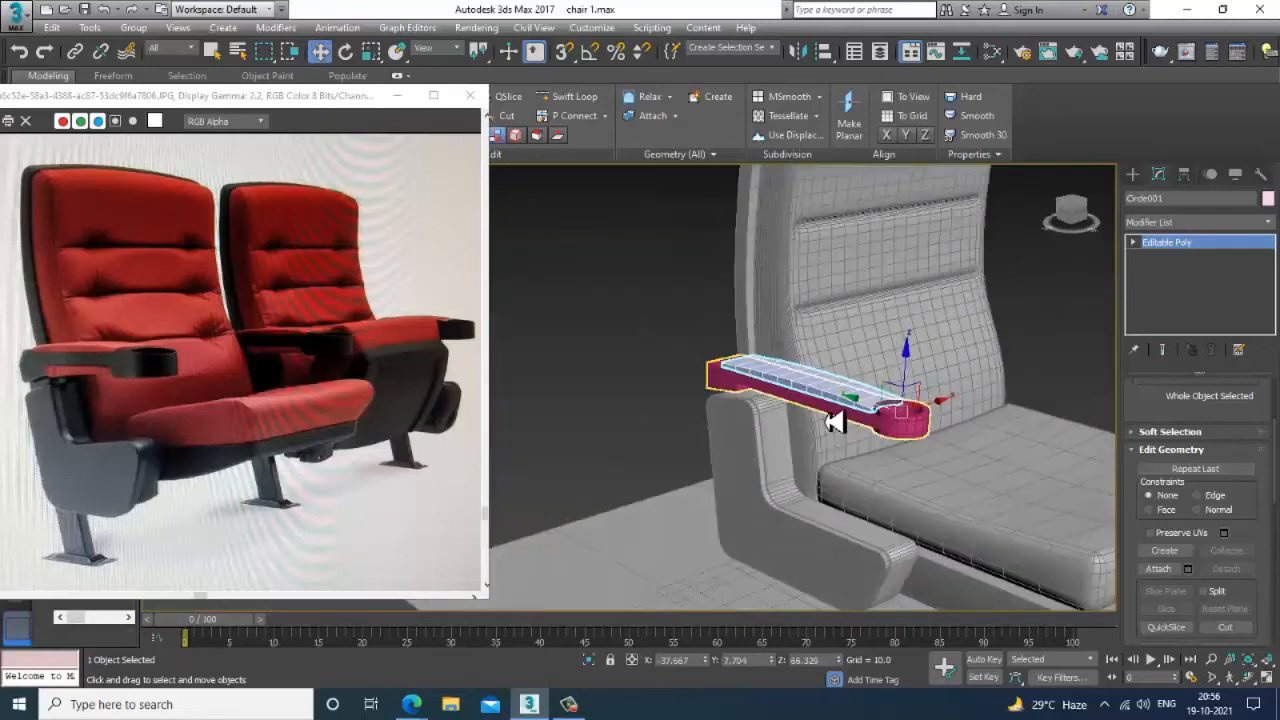
key("ctrl+a")
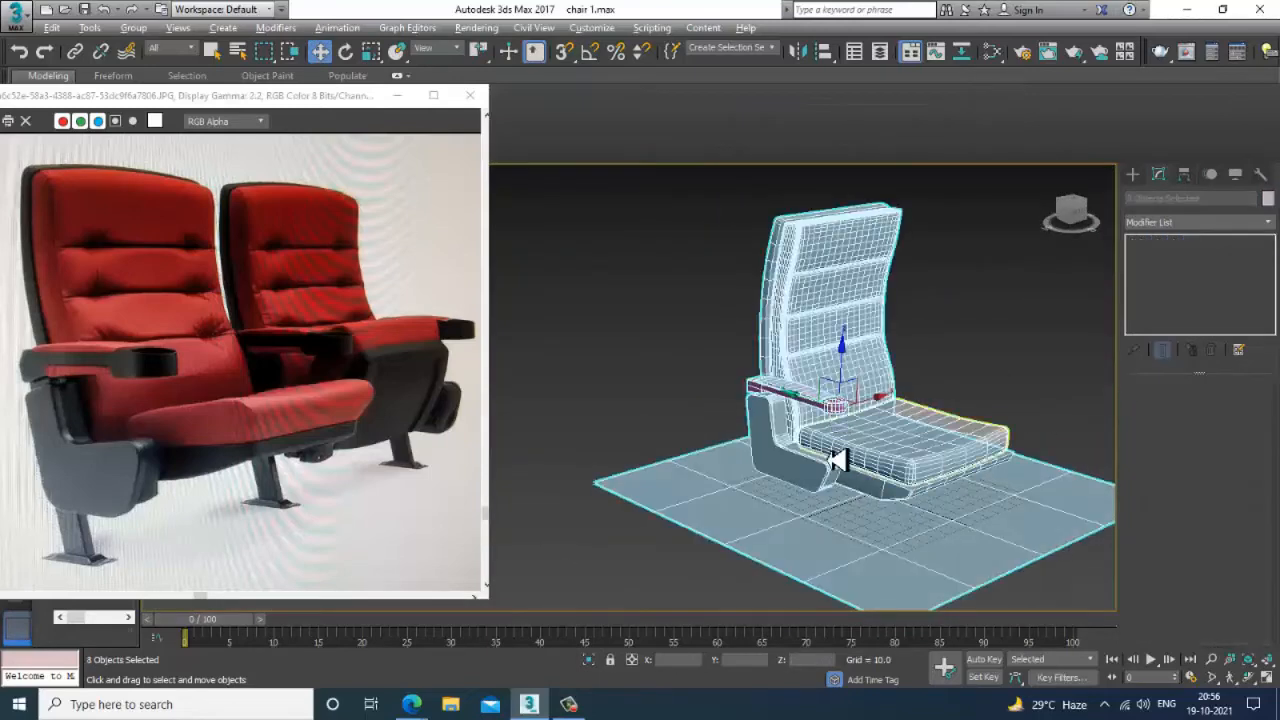
left_click(982, 363)
scroll(811, 423, "up", 10)
- Select the armrest together with its pad and shift both slightly forward over the side bracket
left_click(880, 290)
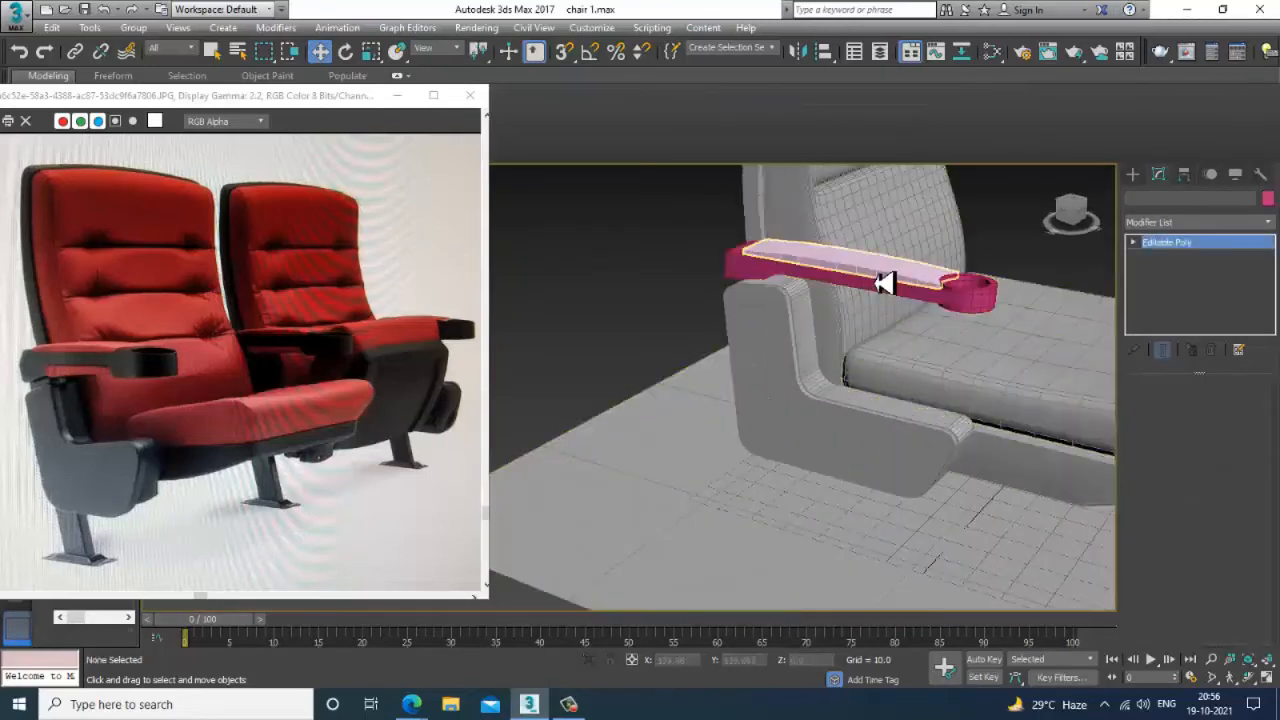
key("r")
left_click_drag(857, 277, 843, 257)
middle_click_drag(843, 257, 908, 268, "alt")
key("w")
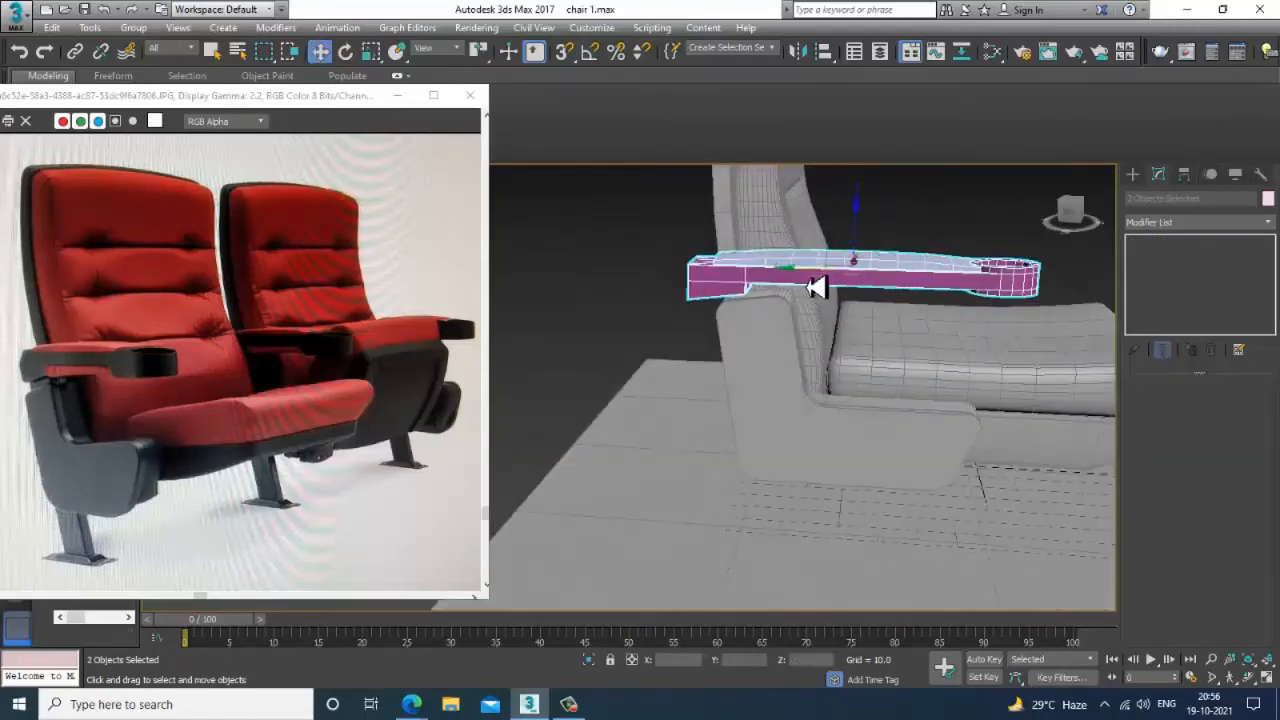
left_click_drag(803, 283, 815, 280)
middle_click_drag(815, 280, 877, 320, "alt")
left_click(986, 290)
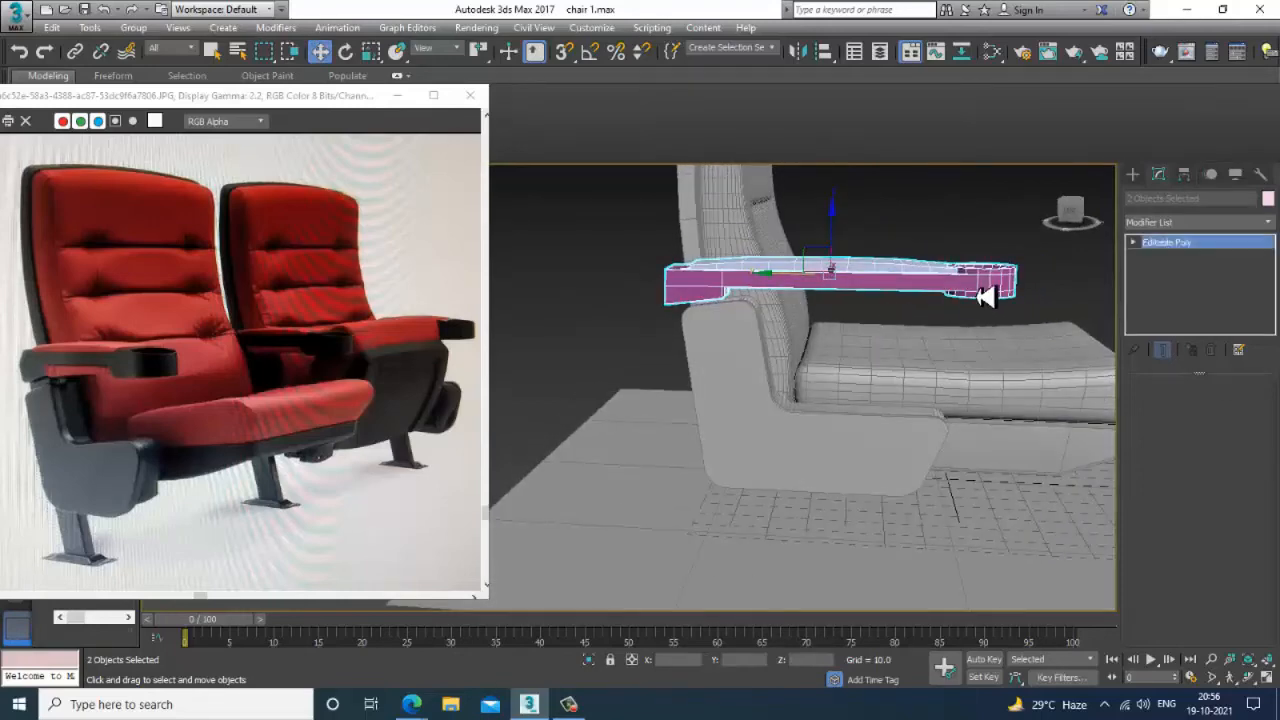
key("ctrl+z")
- Shorten the armrest and pad together by scaling them to about 92% along Y
middle_click_drag(986, 305, 860, 302, "alt")
key("r")
left_click_drag(916, 288, 910, 288)
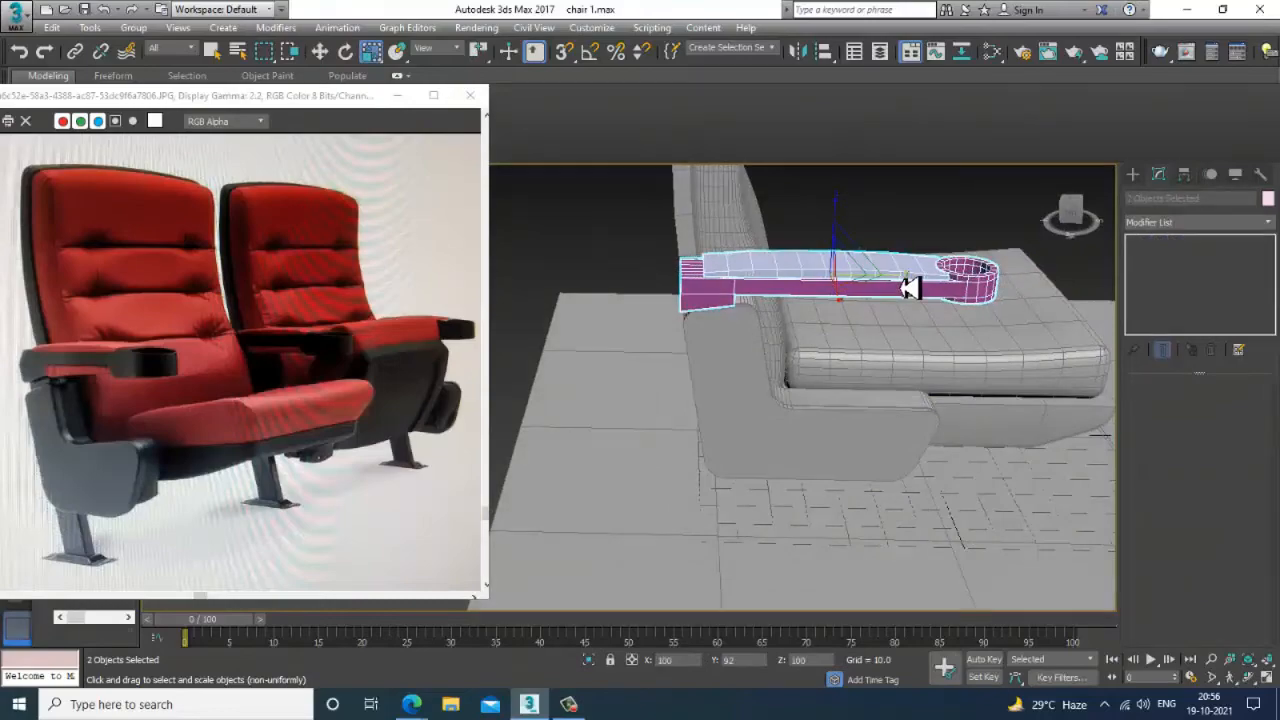
middle_click_drag(910, 288, 893, 311, "alt")
key("w")
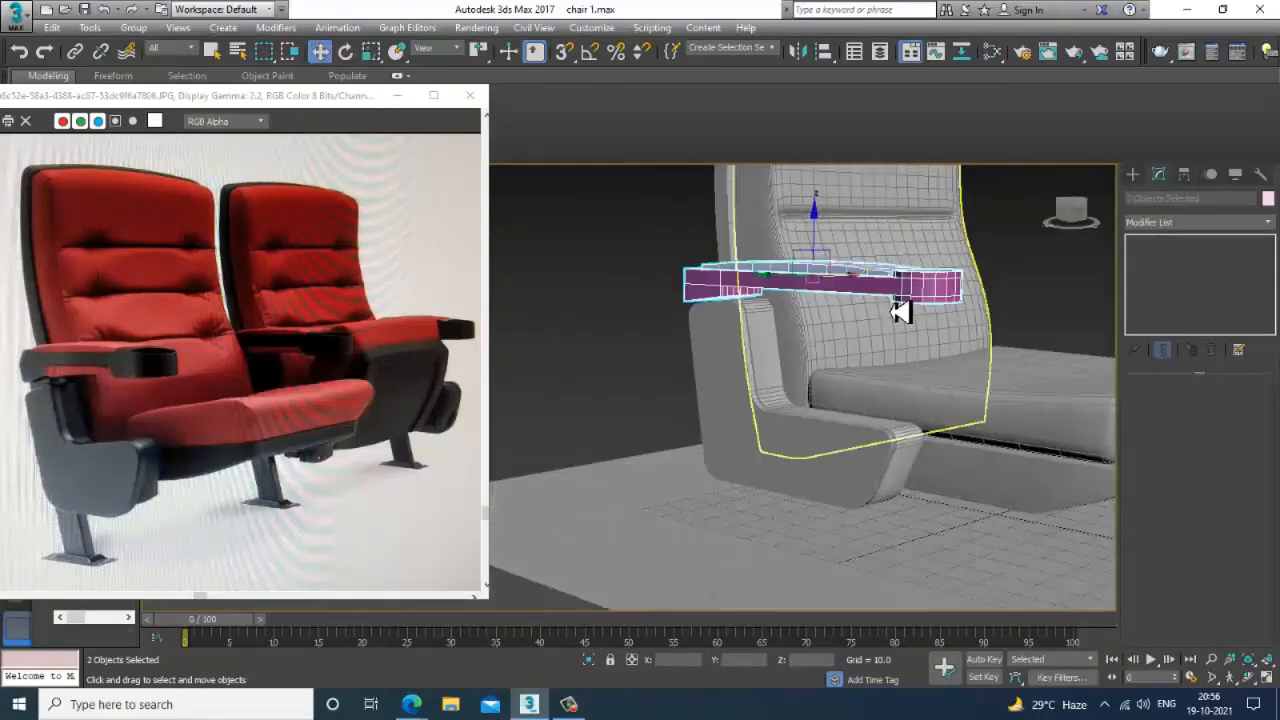
- Apply the current grey object color to every object in the scene, then clear the selection
key("ctrl+a")
left_click(1268, 199)
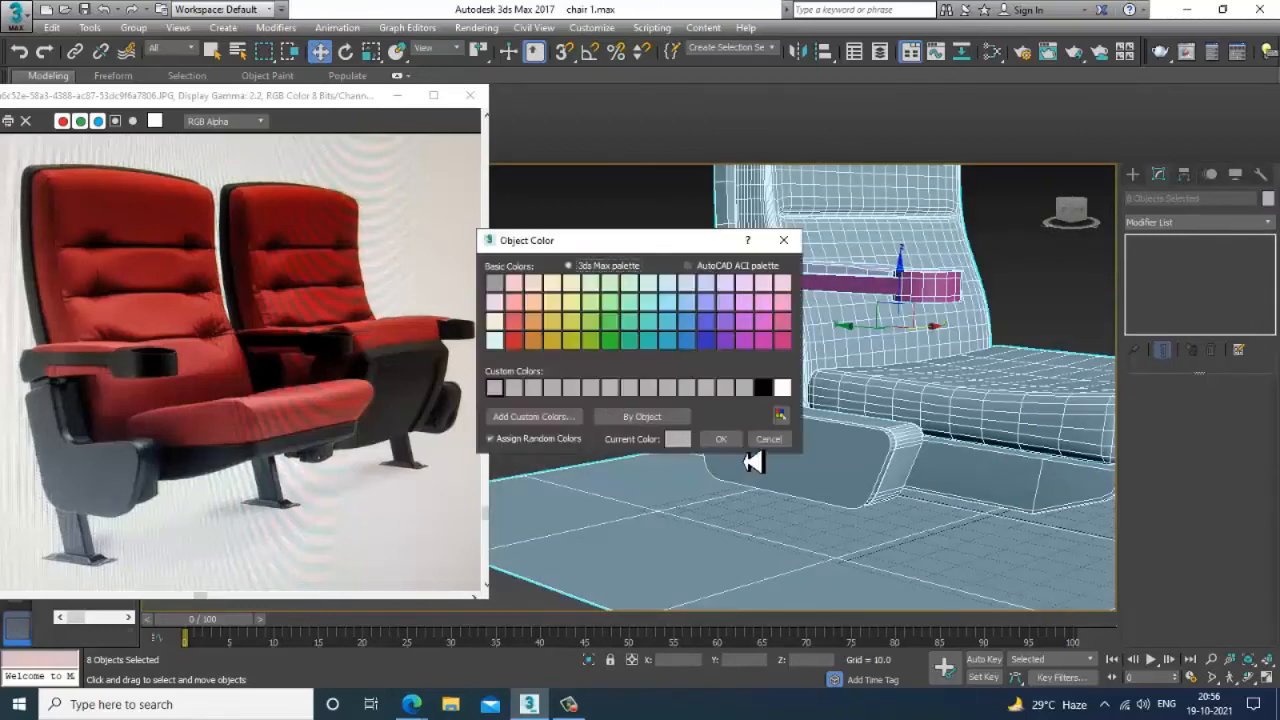
left_click(720, 438)
middle_click_drag(857, 394, 723, 382, "alt")
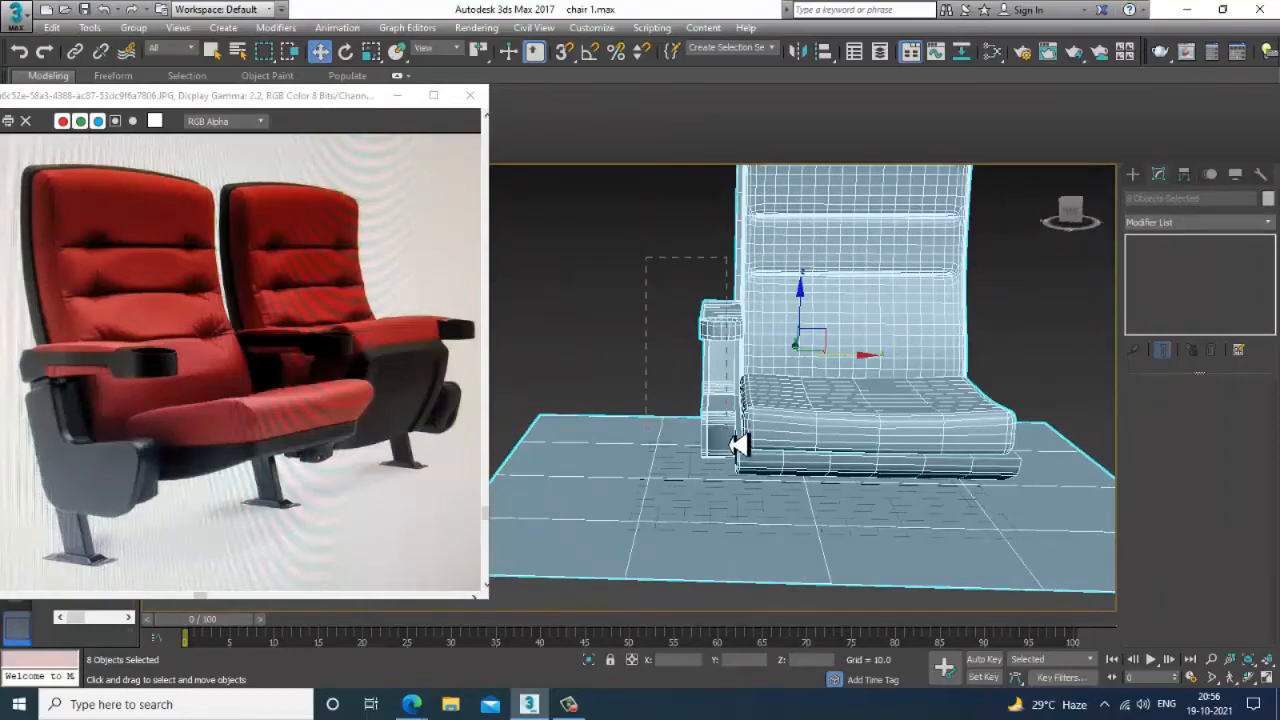
middle_click_drag(737, 445, 691, 403, "alt")
middle_click_drag(971, 343, 966, 334, "alt")
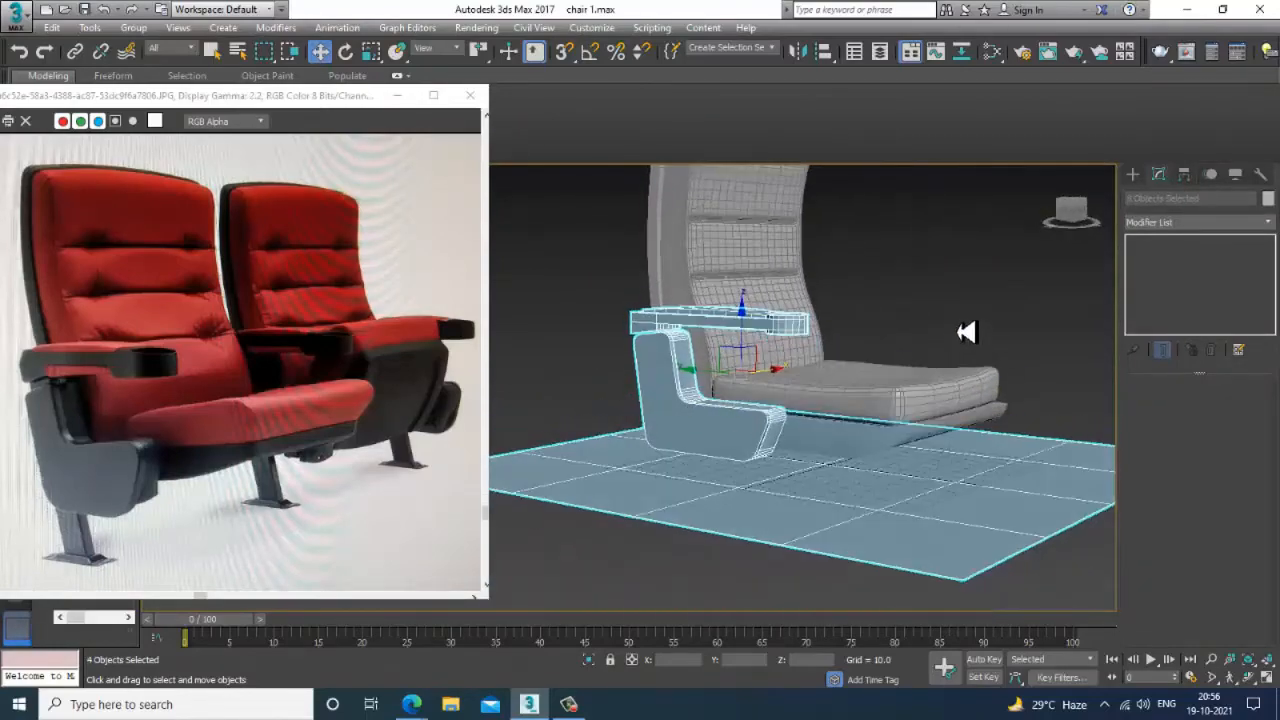
left_click(966, 324)
- Select the L-shaped side bracket below the armrest and switch to its edge level
scroll(643, 437, "up", 4)
left_click(830, 394)
left_click(783, 419)
scroll(783, 419, "up", 3)
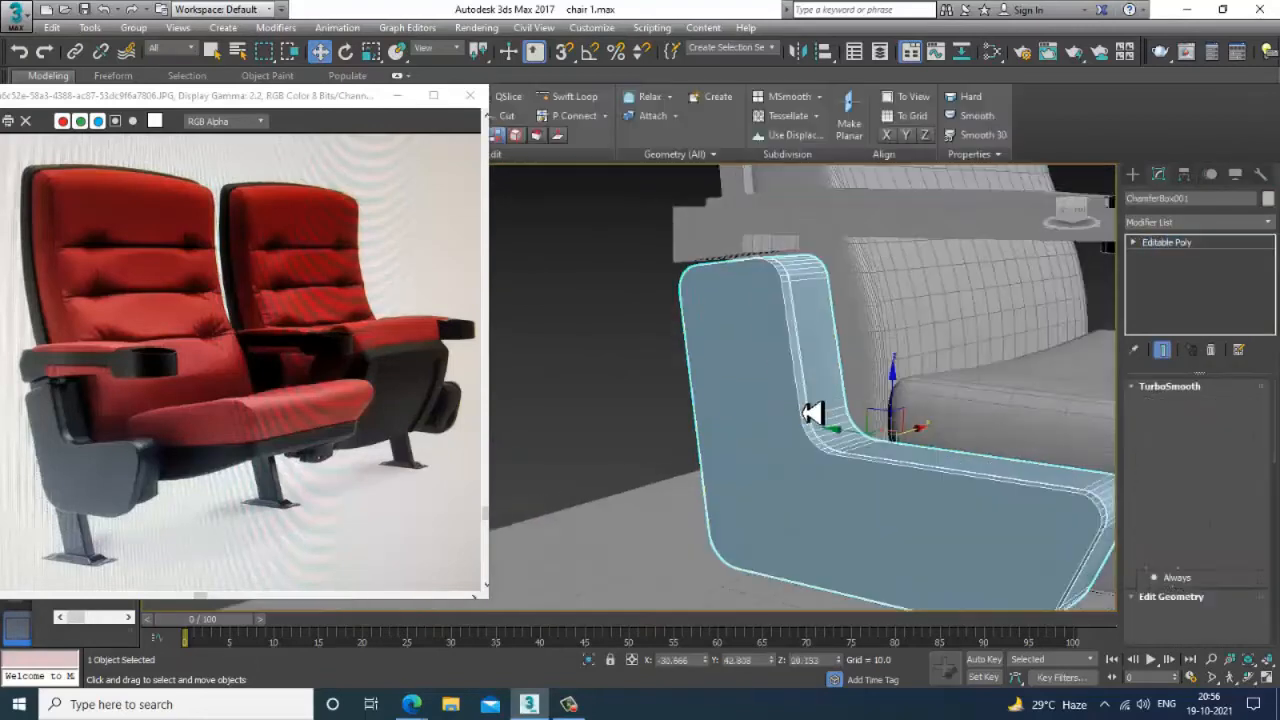
middle_click_drag(811, 414, 842, 420, "alt")
left_click(1177, 408)
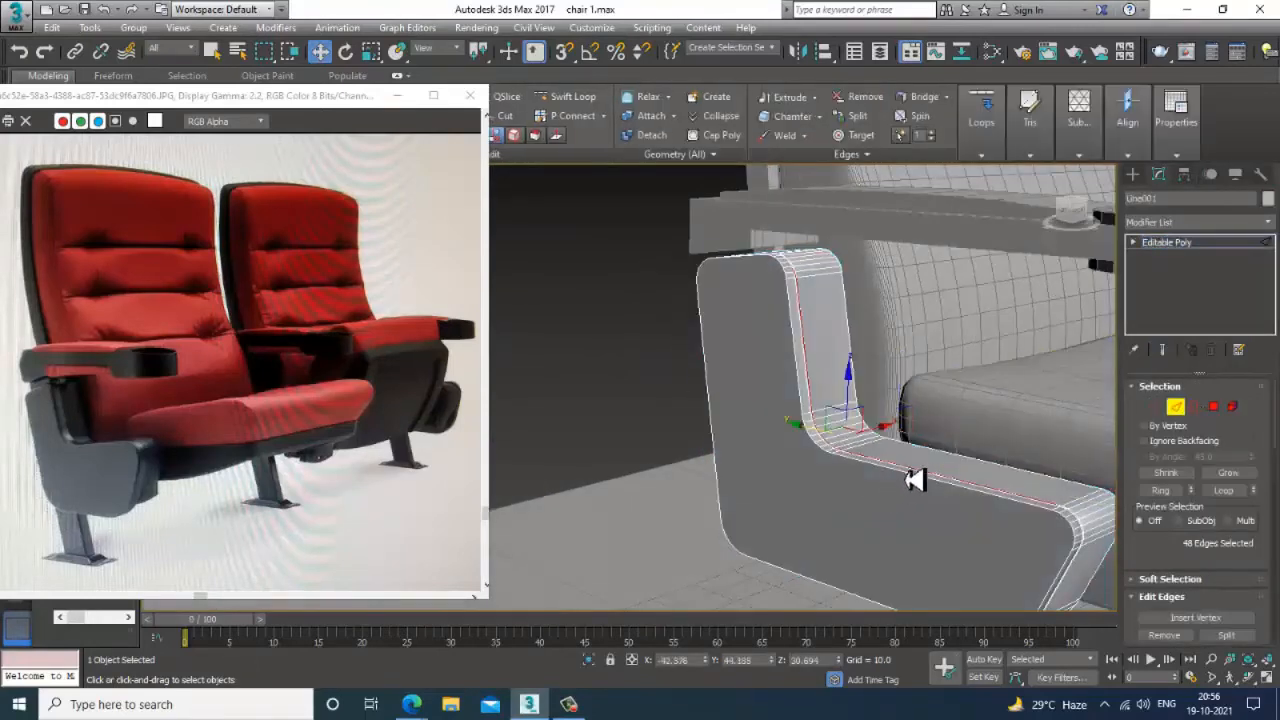
- Isolate the bracket and pick the straight edges bordering its flat outer face
double_click(912, 478)
middle_click_drag(868, 479, 871, 491, "alt")
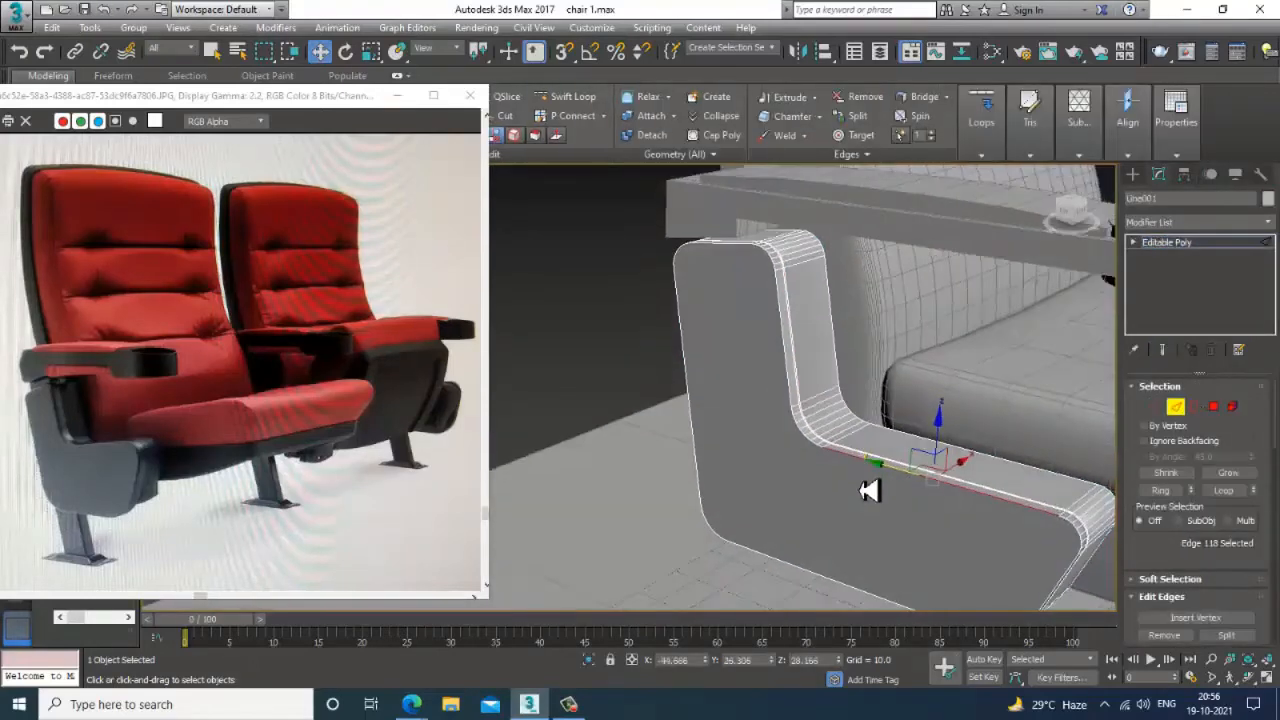
left_click(794, 348, "ctrl")
middle_click_drag(794, 349, 672, 467, "alt")
left_click(720, 407, "ctrl")
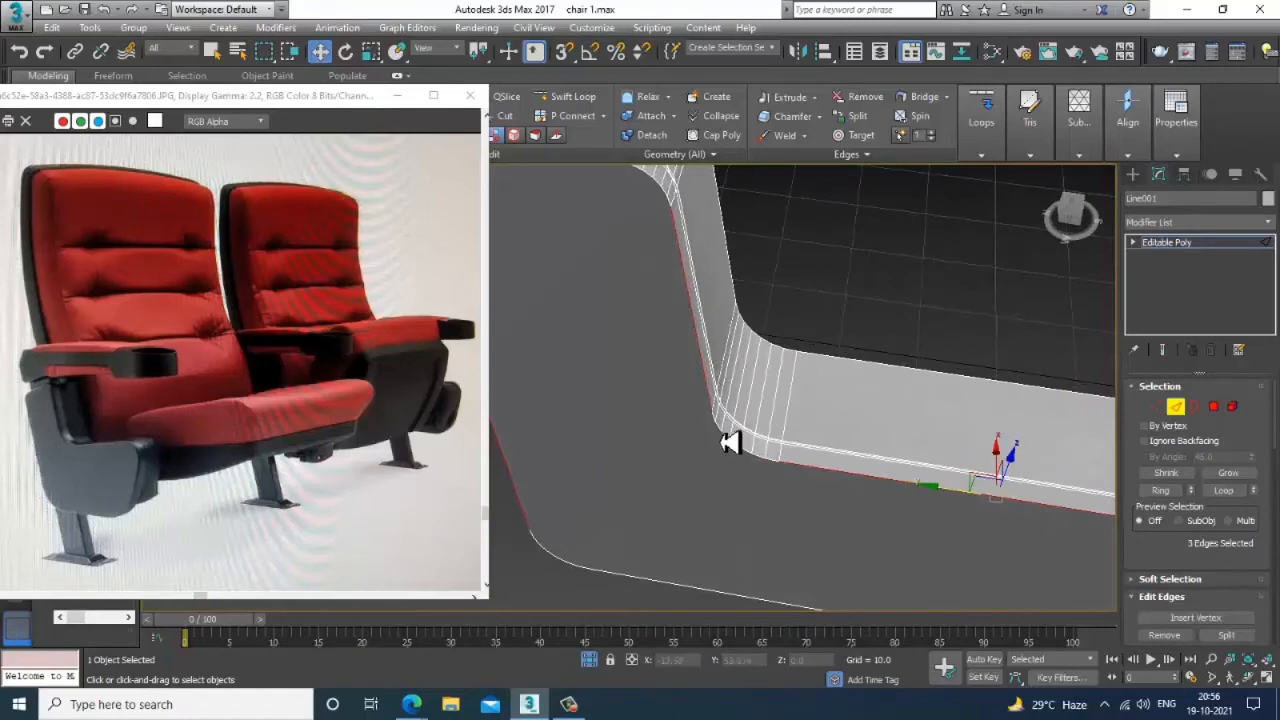
- Try to add the short corner edges around the bracket's outer face to the selection one by one
left_click(731, 443, "ctrl")
left_click(769, 472, "ctrl")
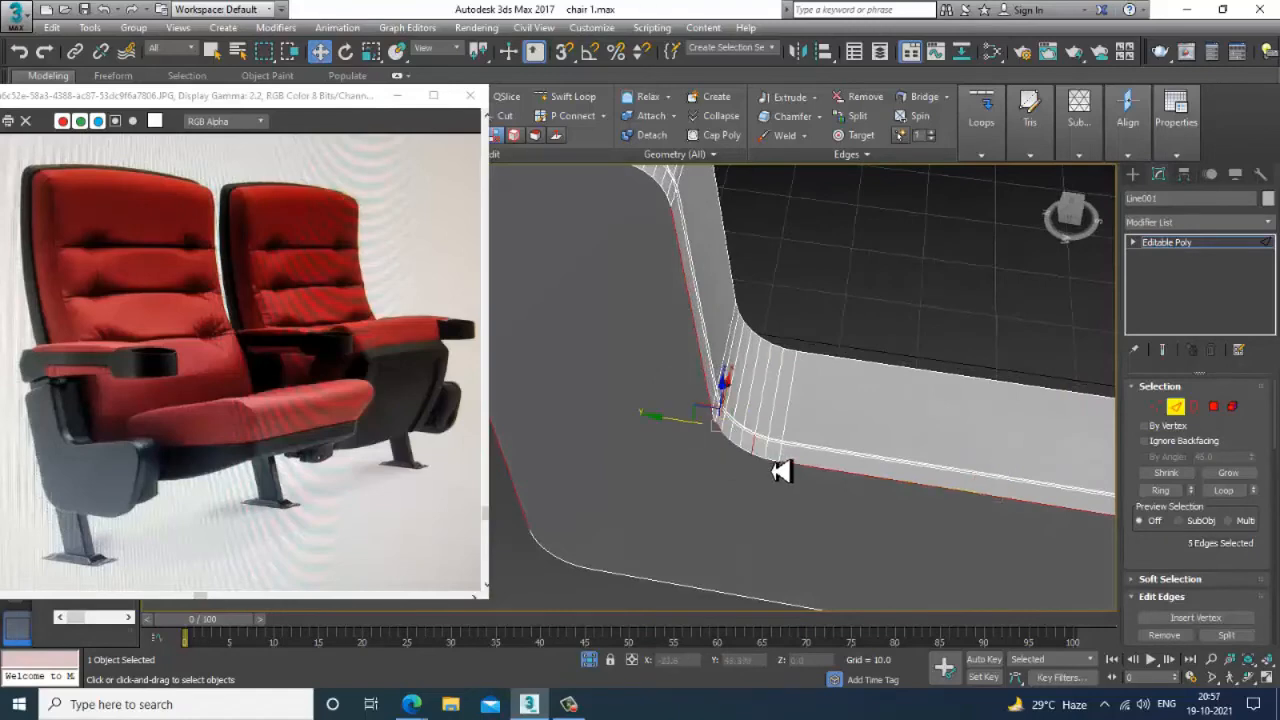
middle_click_drag(802, 496, 752, 488, "alt")
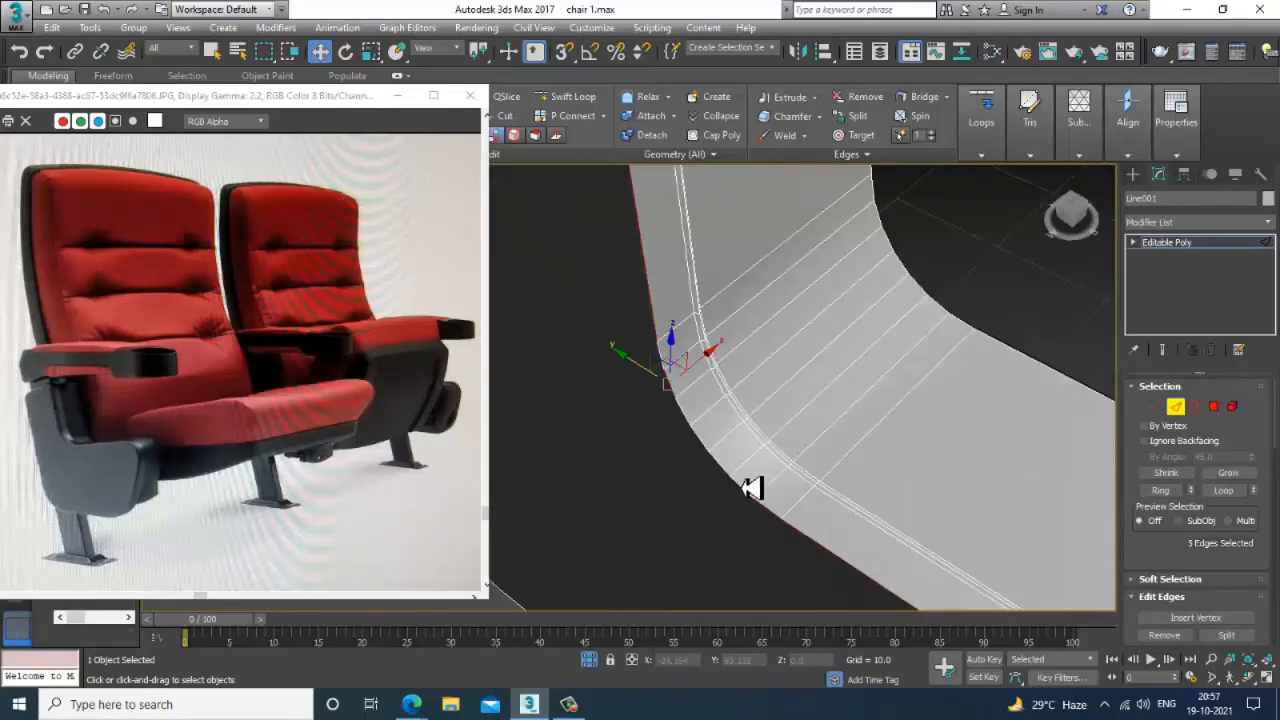
left_click(693, 427, "ctrl")
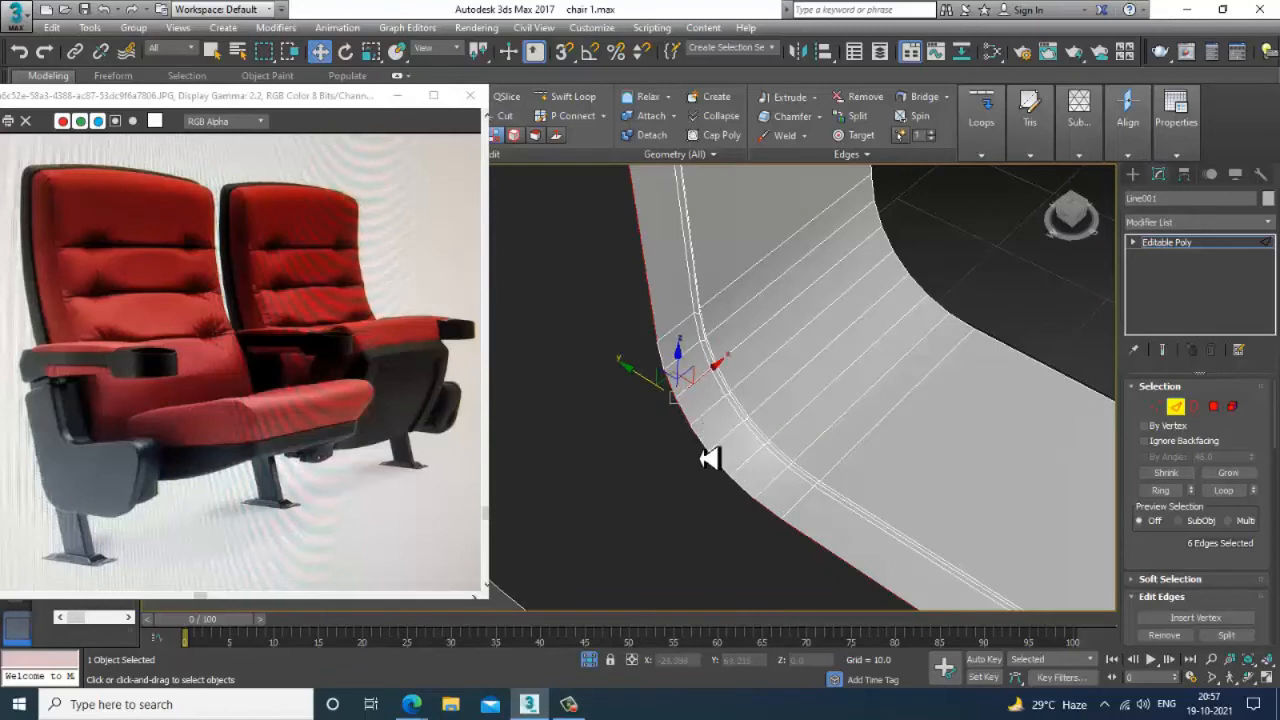
left_click(710, 460, "ctrl")
left_click(725, 468, "ctrl")
left_click(744, 494, "ctrl")
scroll(711, 406, "down", 4)
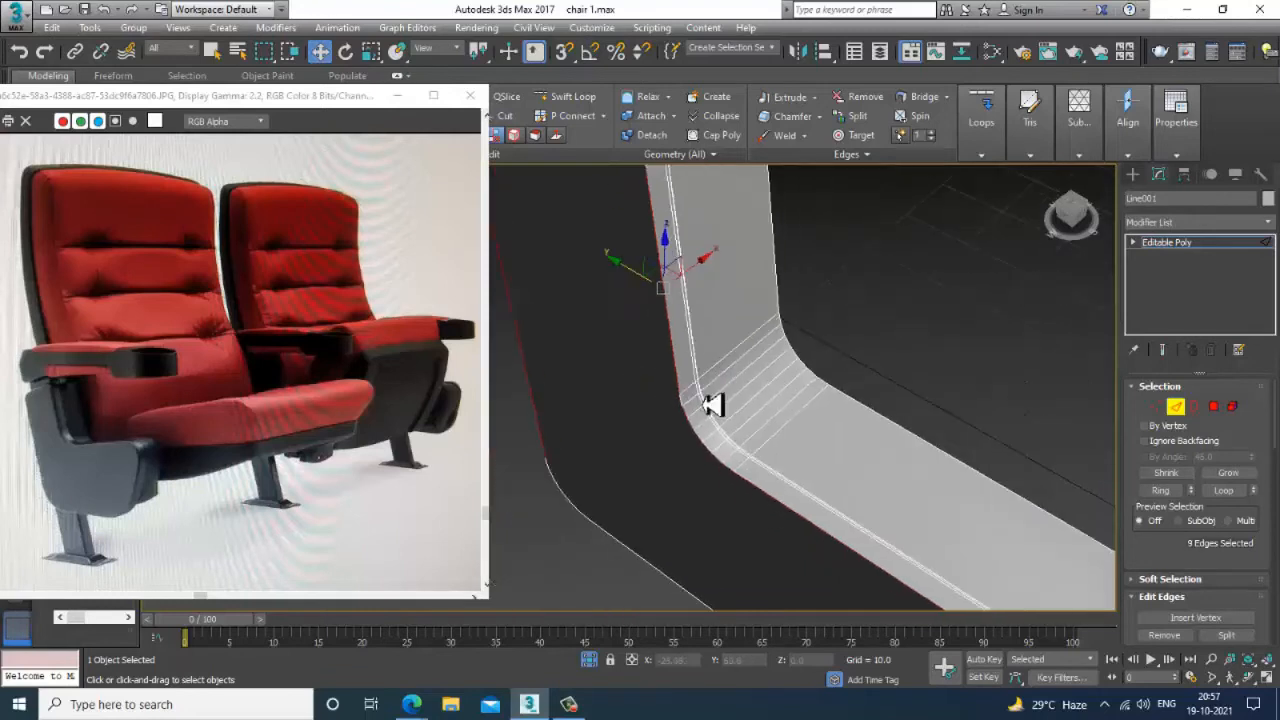
middle_click_drag(711, 406, 869, 467, "alt")
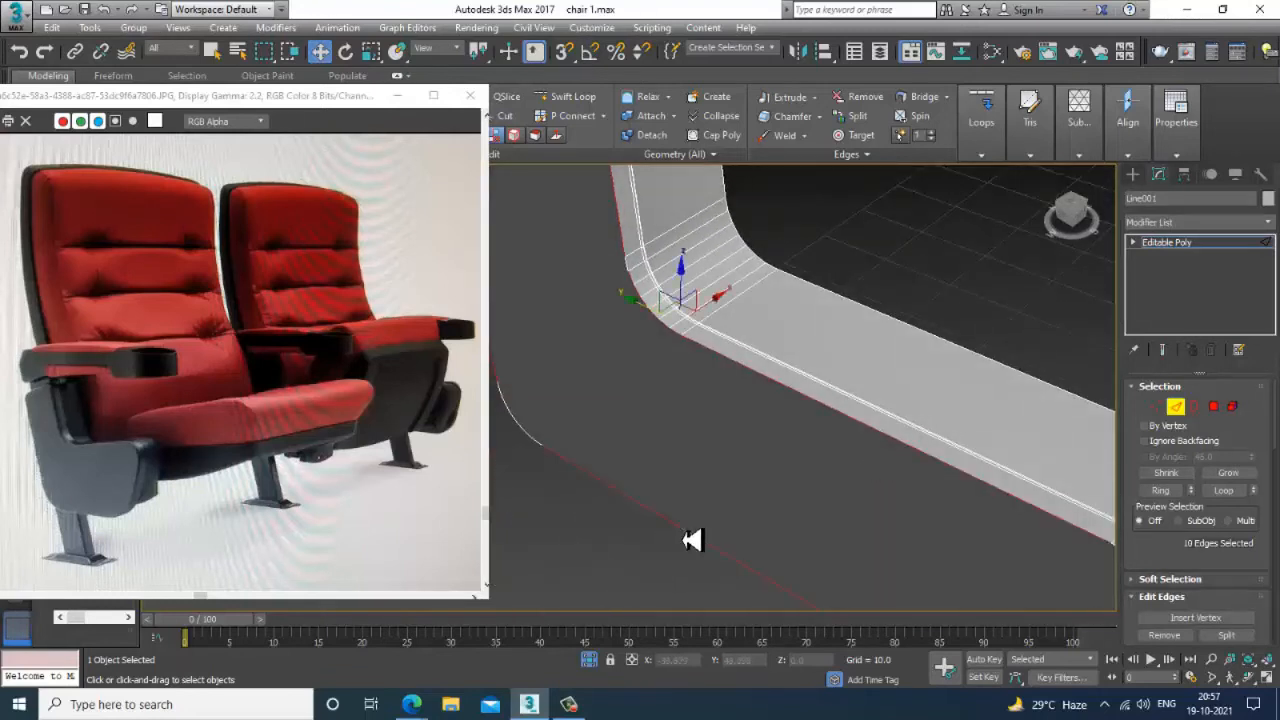
scroll(693, 540, "down", 5)
middle_click_drag(693, 540, 882, 440, "alt")
scroll(791, 460, "up", 5)
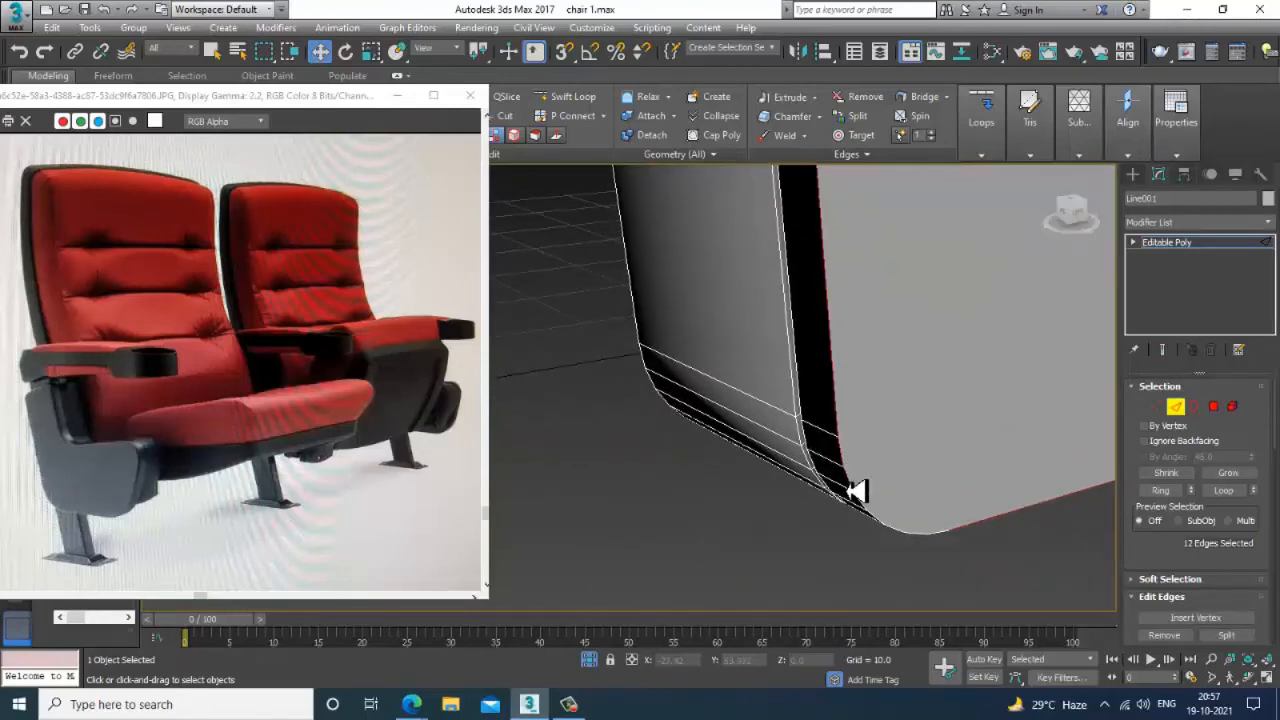
middle_click_drag(857, 490, 817, 426, "alt")
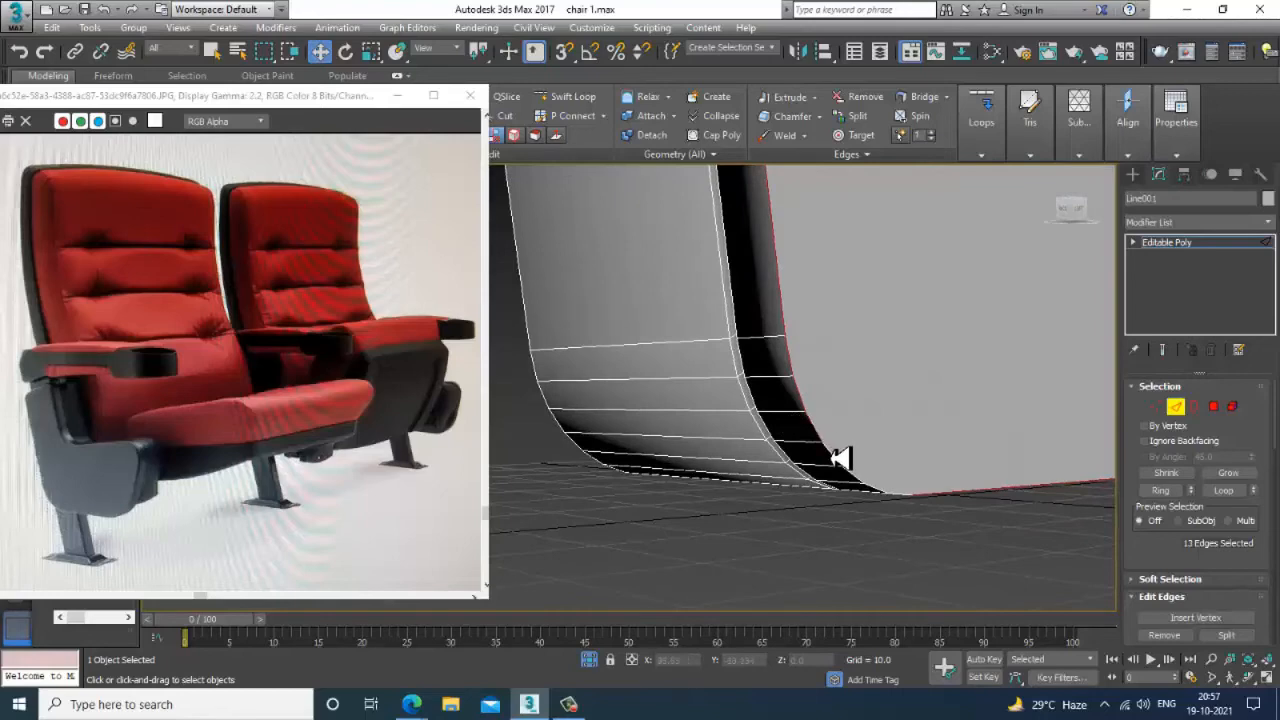
- Region-select the bracket's outer side and remove the crosswise edges, keeping only the outline of the flat outer face
key("alt+w")
key("alt+w")
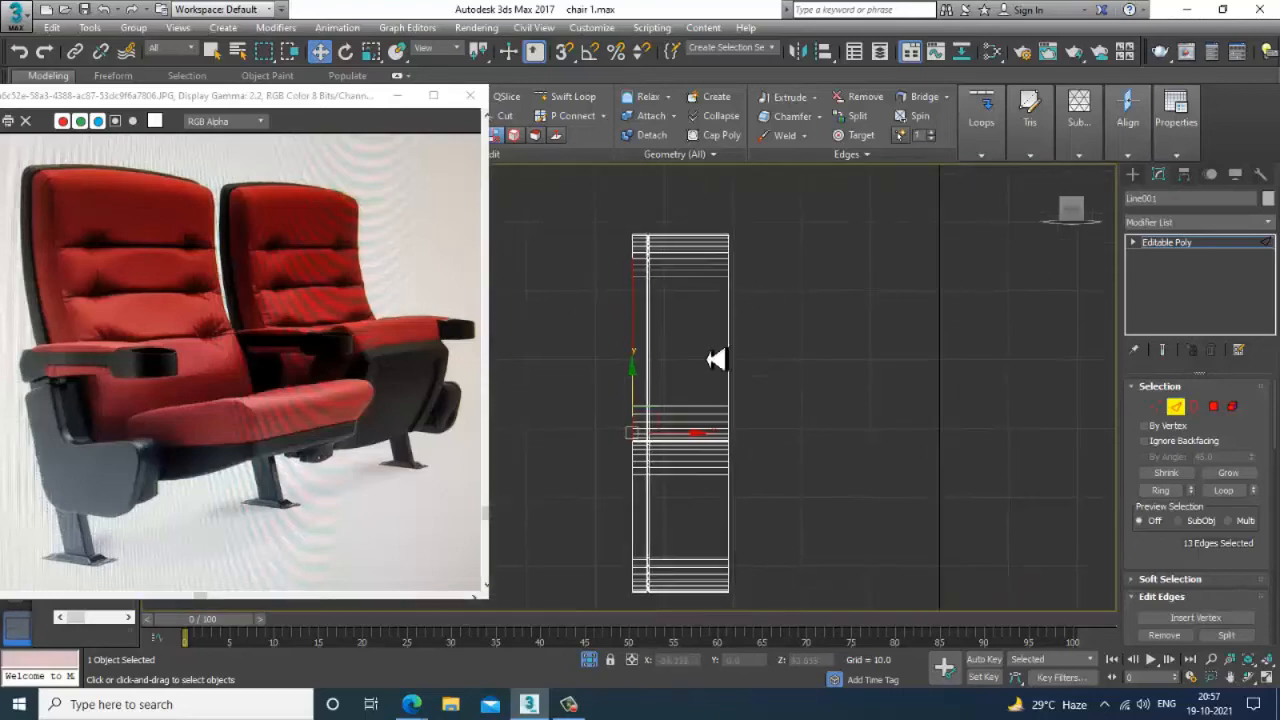
left_click_drag(679, 516, 680, 515)
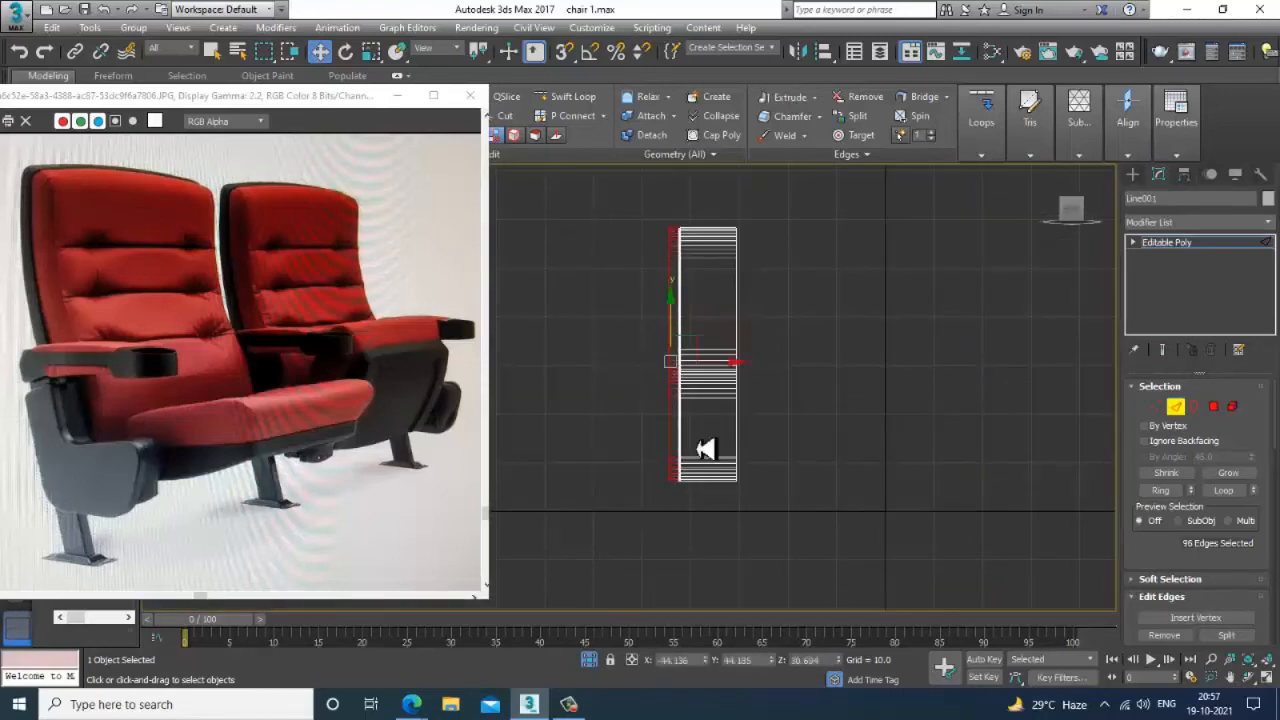
left_click_drag(722, 343, 724, 346, "alt")
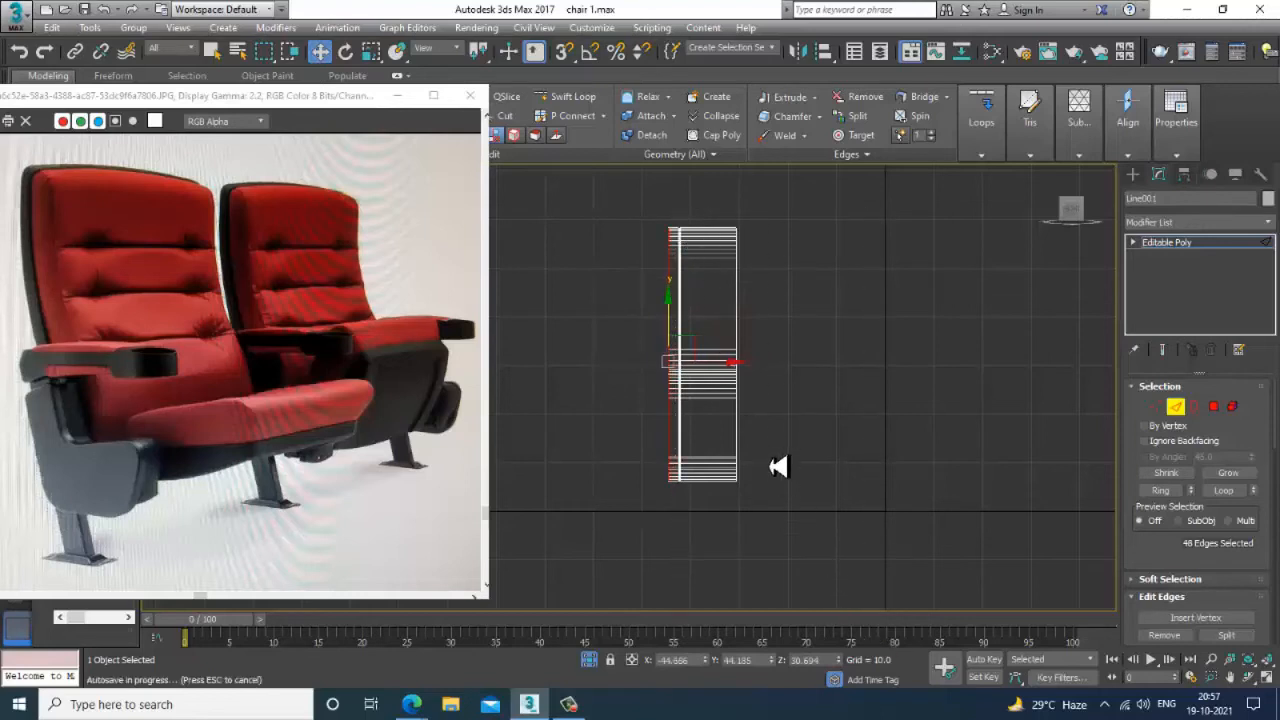
key("alt+w")
middle_click(899, 490)
key("alt+w")
scroll(937, 471, "down", 5)
middle_click_drag(937, 471, 907, 486, "alt")
scroll(915, 455, "up", 3)
scroll(906, 486, "up", 2)
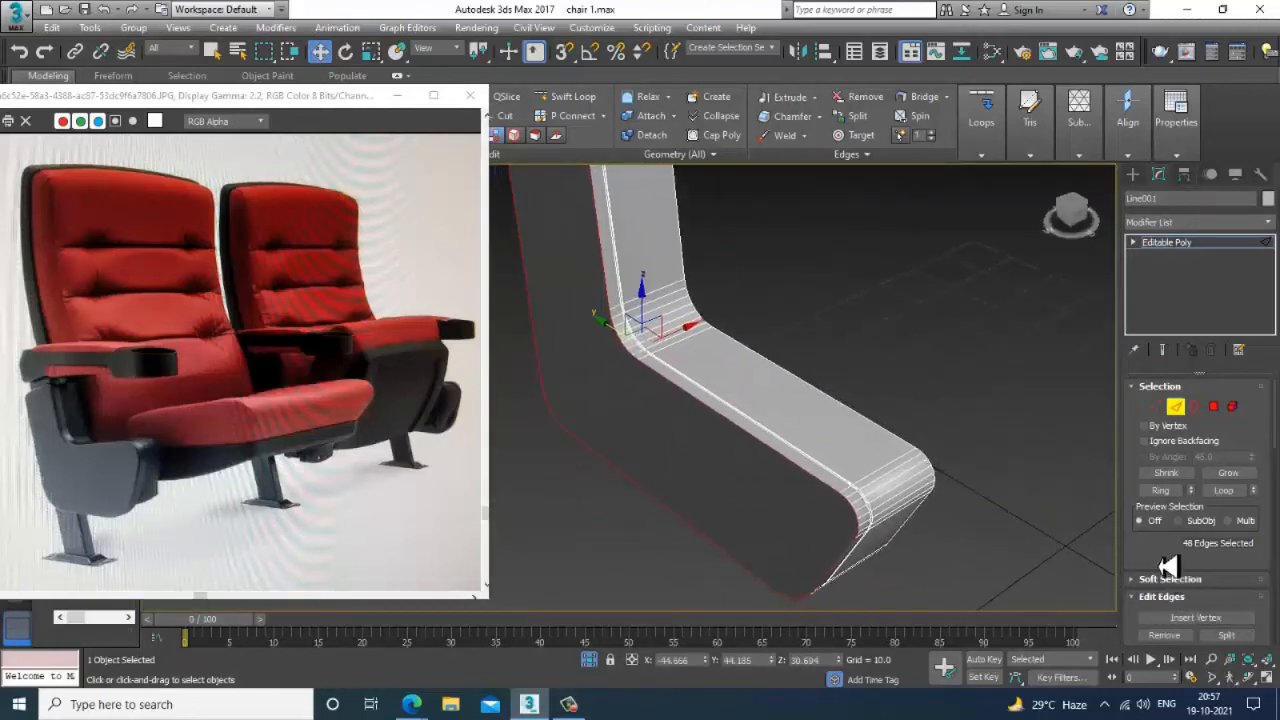
- Chamfer the outline edges of the bracket's flat outer face by 0.727, using more than one edge segment
scroll(1169, 567, "down", 3)
left_click(1188, 504)
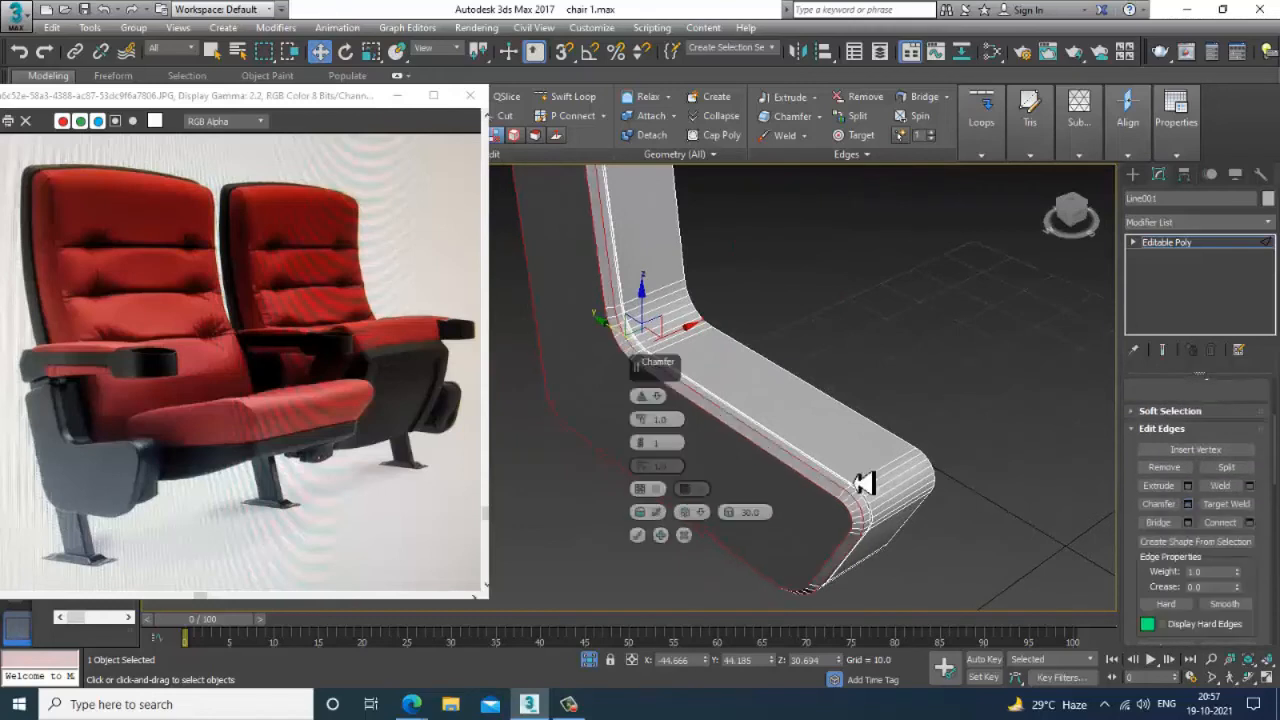
left_click(641, 442)
left_click_drag(641, 423, 649, 428)
left_click(641, 446)
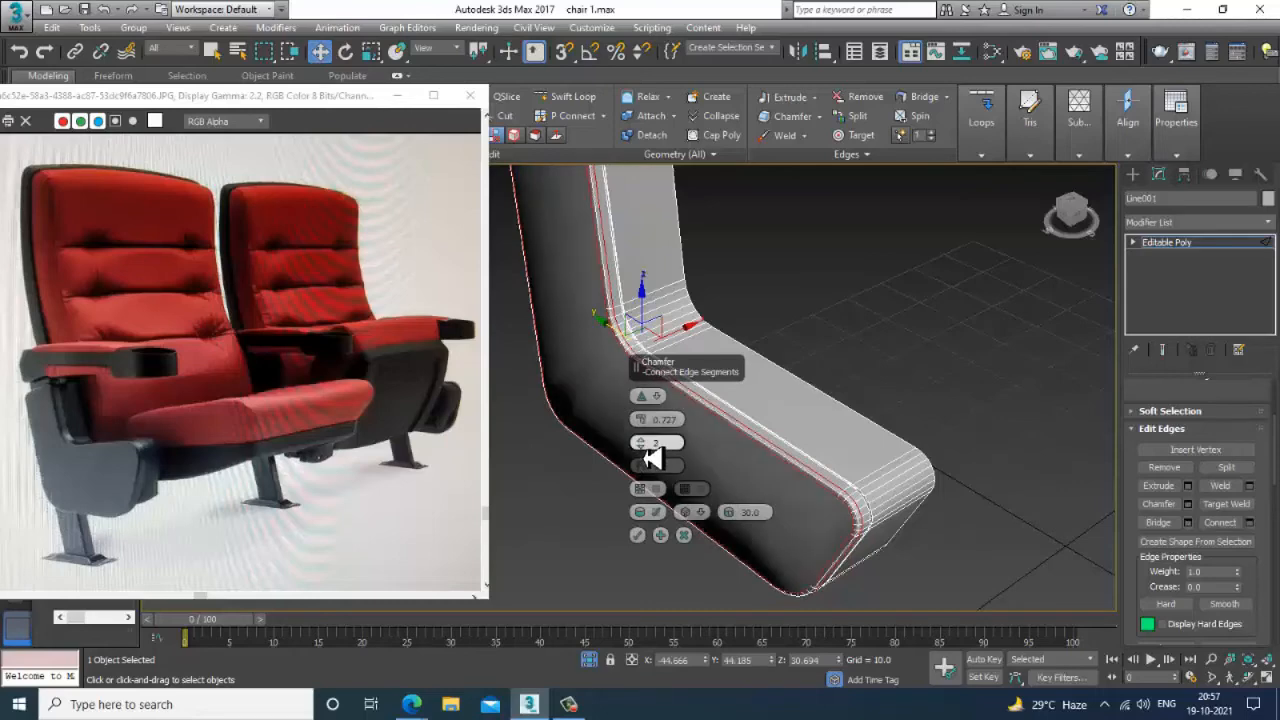
left_click(641, 446)
left_click(641, 442)
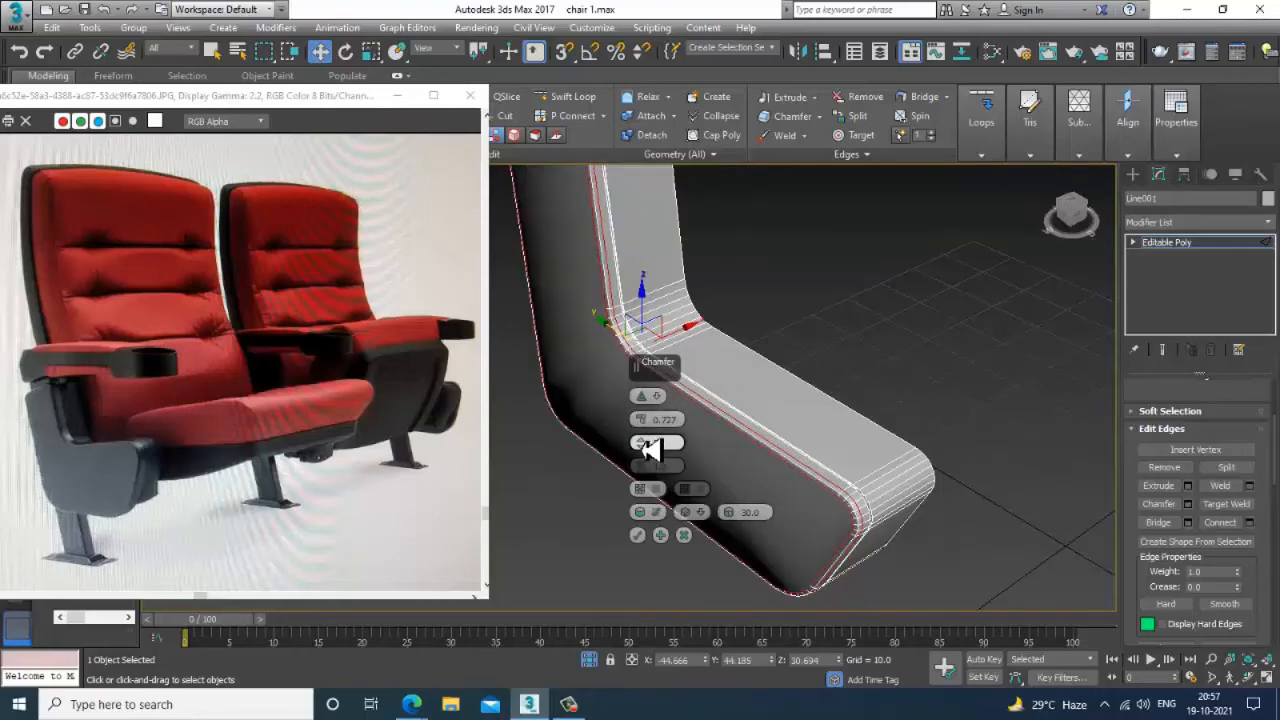
left_click(638, 535)
- Finish editing the bracket's edges and end its isolation to show the whole chair again
left_click(784, 408)
middle_click_drag(784, 408, 843, 210, "alt")
right_click(843, 206)
left_click(897, 112)
scroll(772, 374, "down", 5)
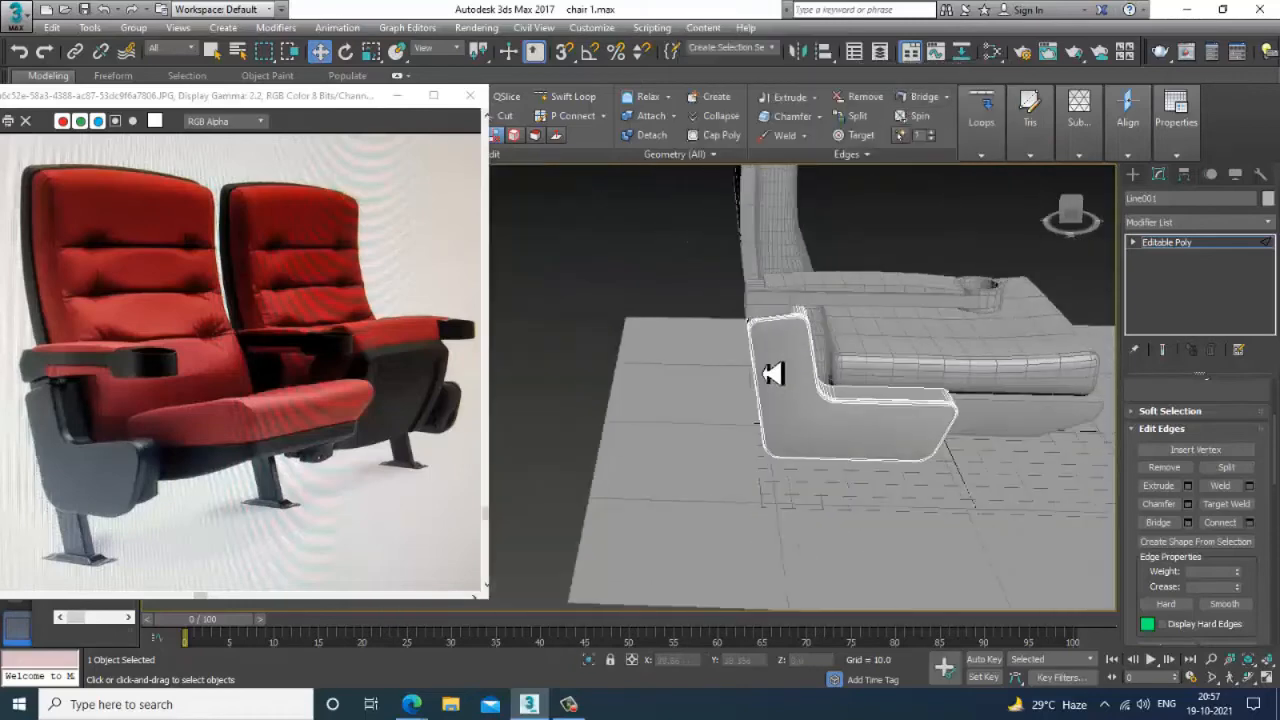
middle_click_drag(772, 374, 840, 340, "alt")
scroll(768, 380, "up", 2)
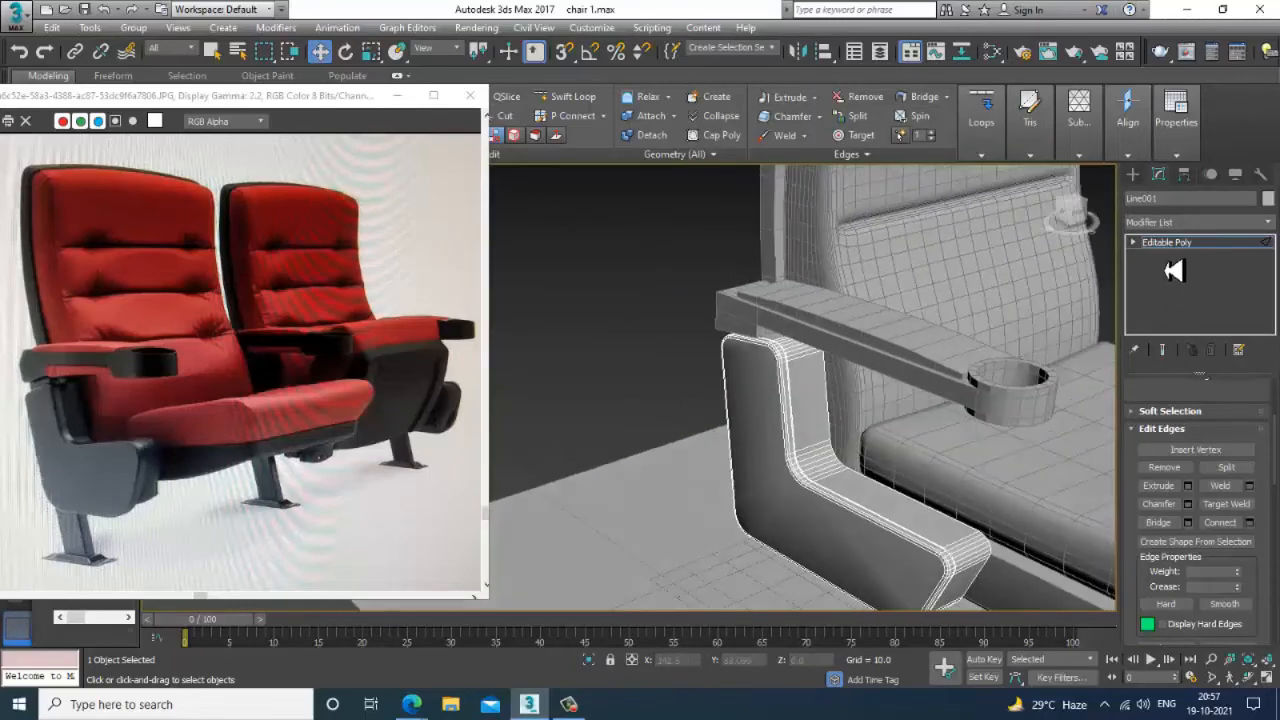
- Isolate the pad on top of the armrest and select the lengthwise edge loops along its sides
left_click(974, 349)
left_click(933, 349)
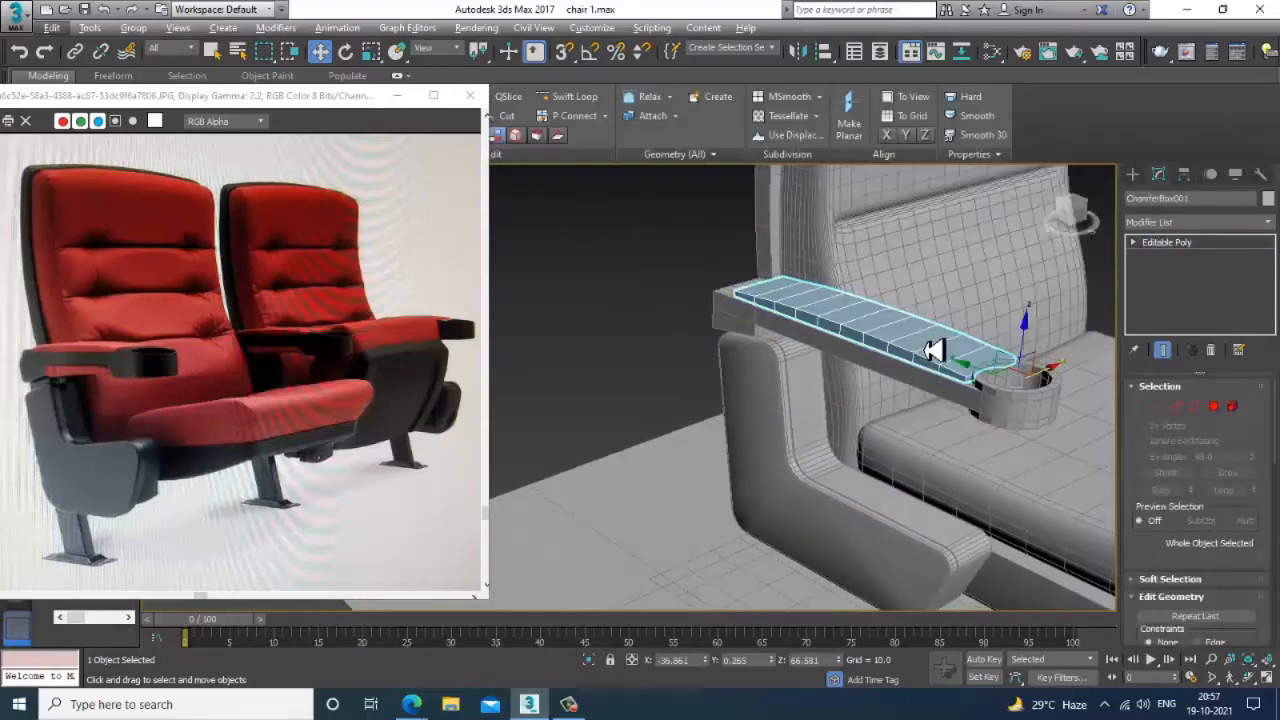
key("alt+q")
left_click(1176, 410)
middle_click_drag(975, 512, 1024, 485, "alt")
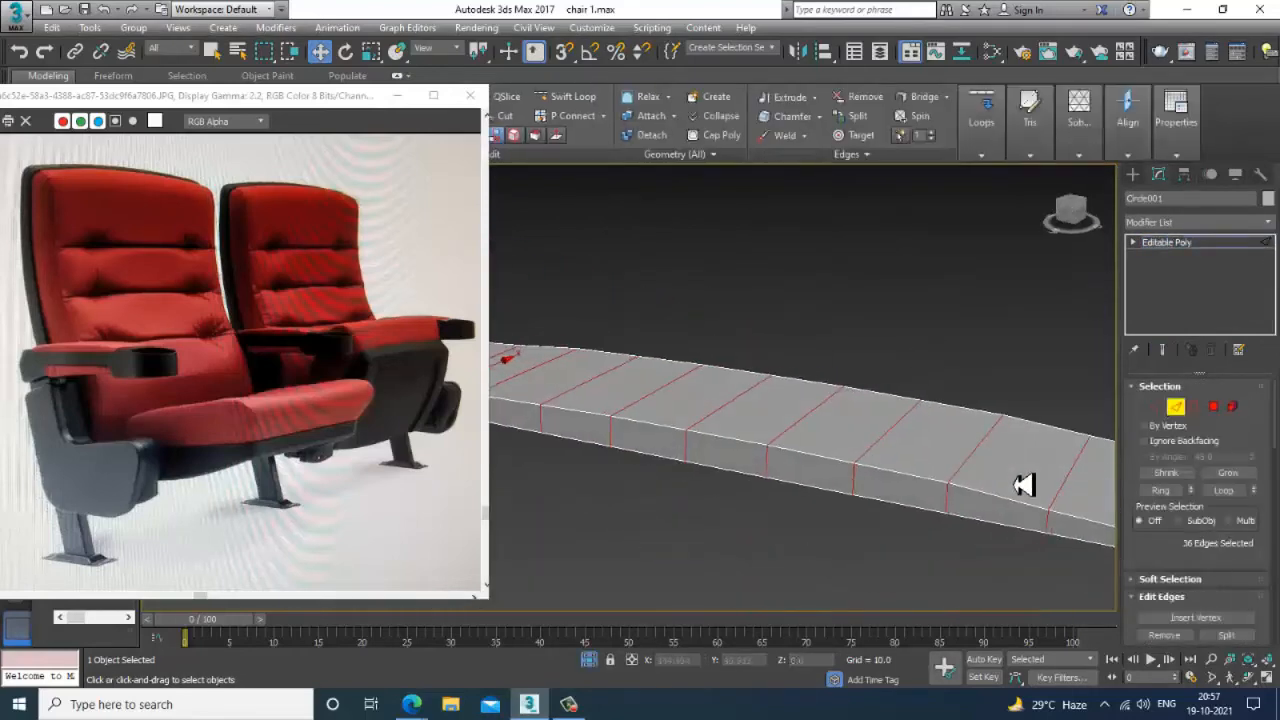
double_click(921, 488)
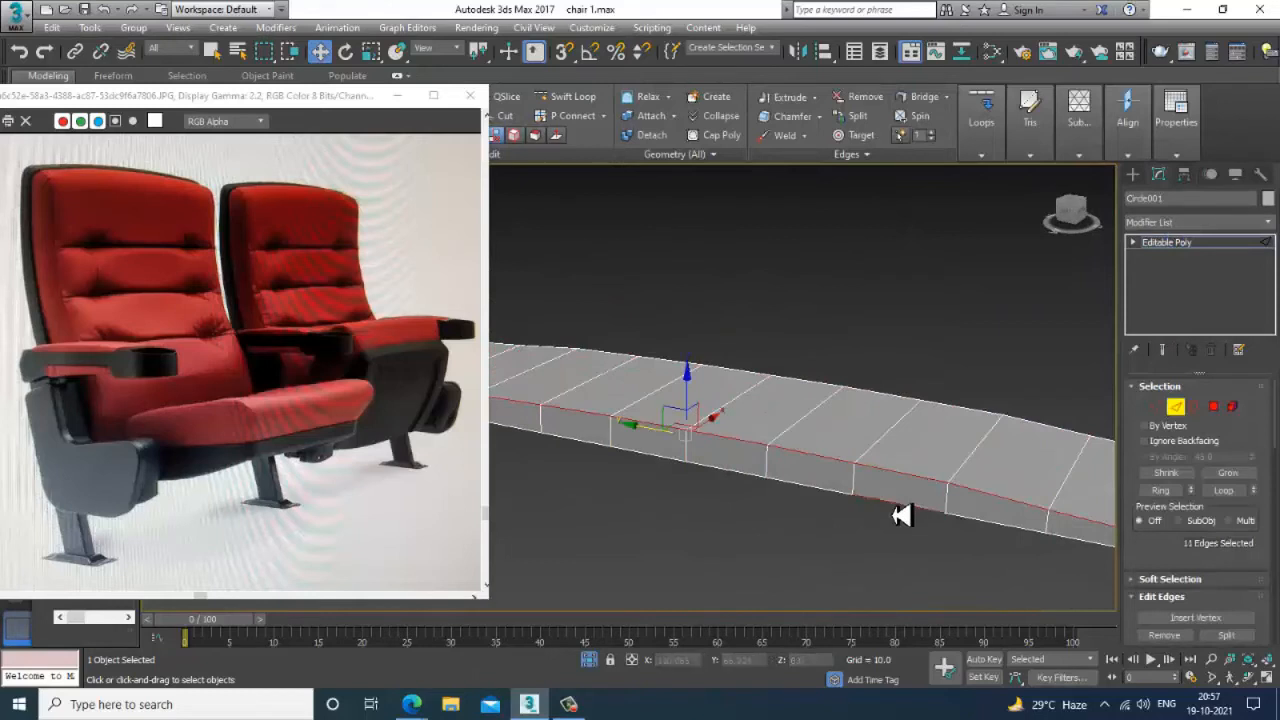
double_click(960, 428, "ctrl")
double_click(962, 418, "ctrl")
scroll(990, 480, "down", 4)
middle_click_drag(1000, 494, 850, 477, "alt")
scroll(1157, 543, "down", 3)
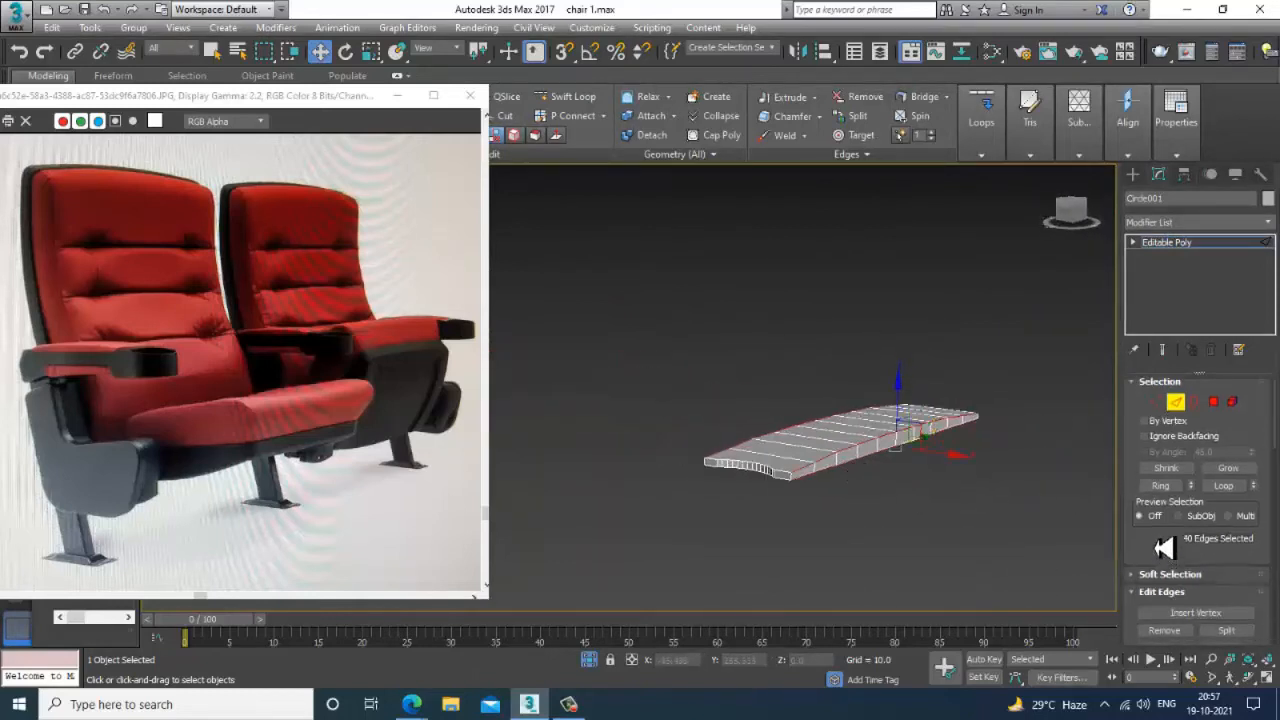
- Chamfer the armrest pad's selected side edges by 0.162 and end its isolation
left_click(1188, 588)
middle_click_drag(837, 586, 909, 486, "alt")
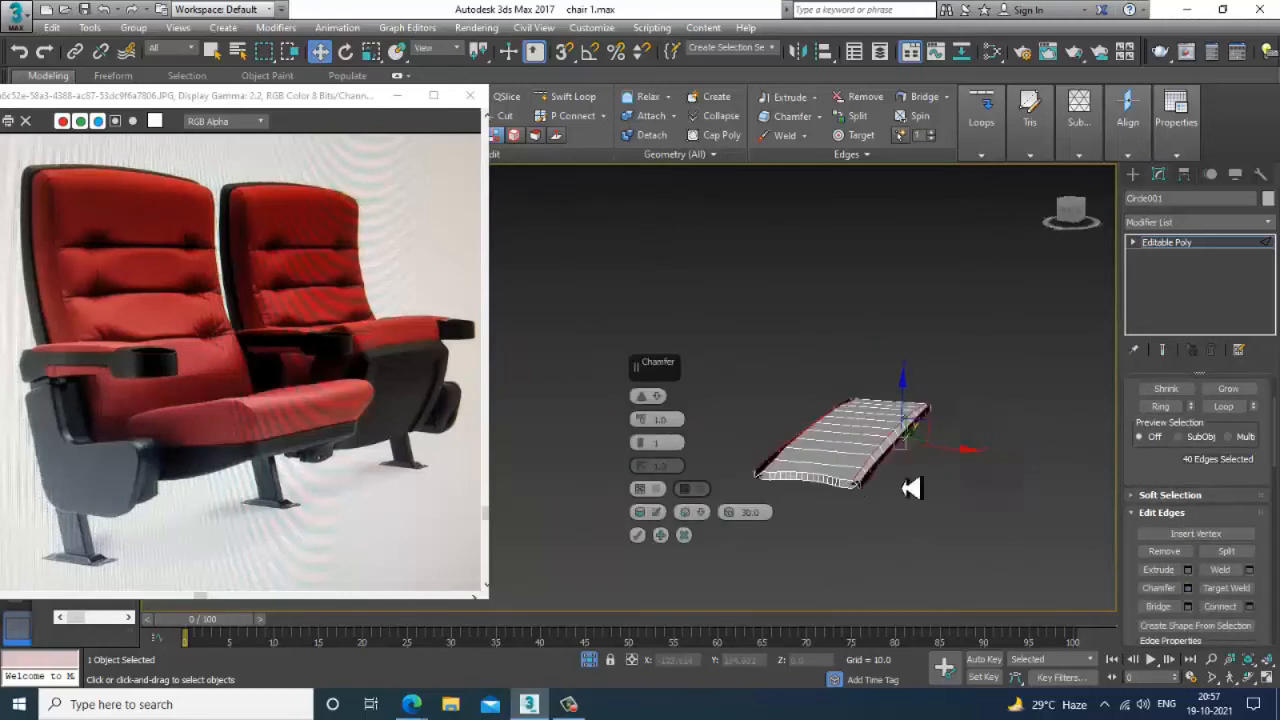
scroll(880, 490, "up", 3)
left_click_drag(642, 423, 655, 442)
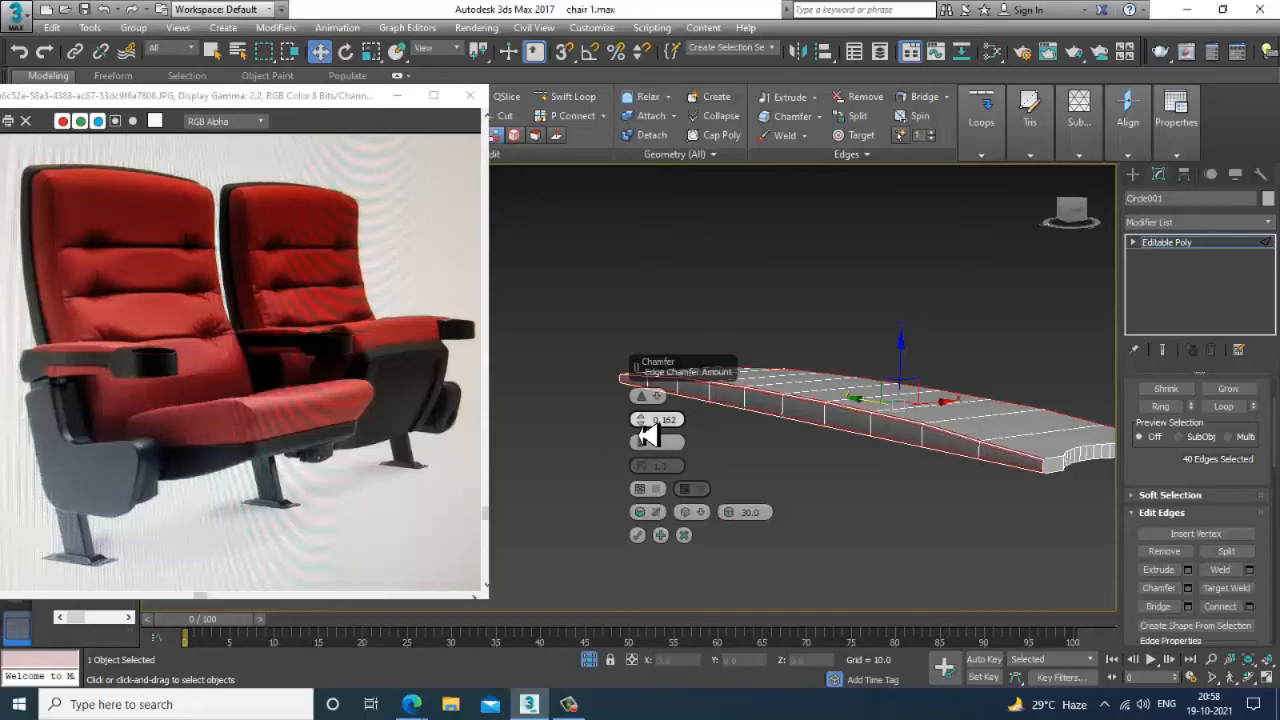
left_click(638, 535)
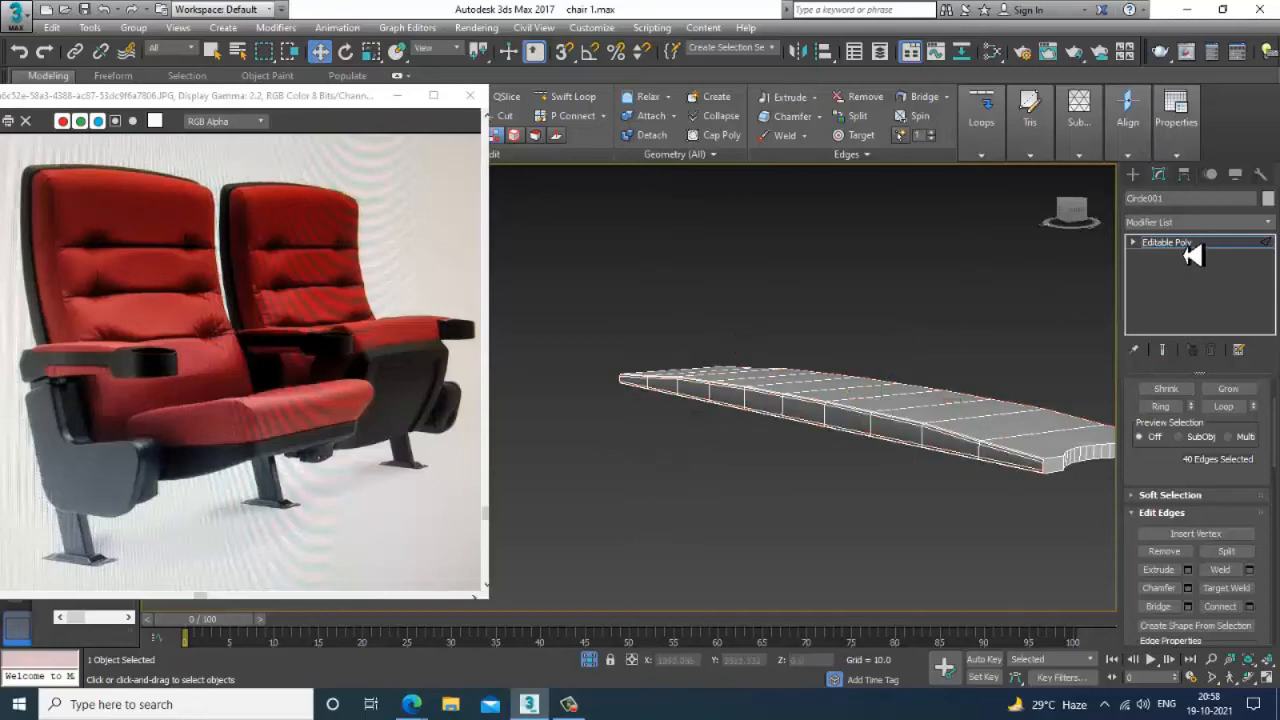
right_click(903, 277)
left_click(945, 177)
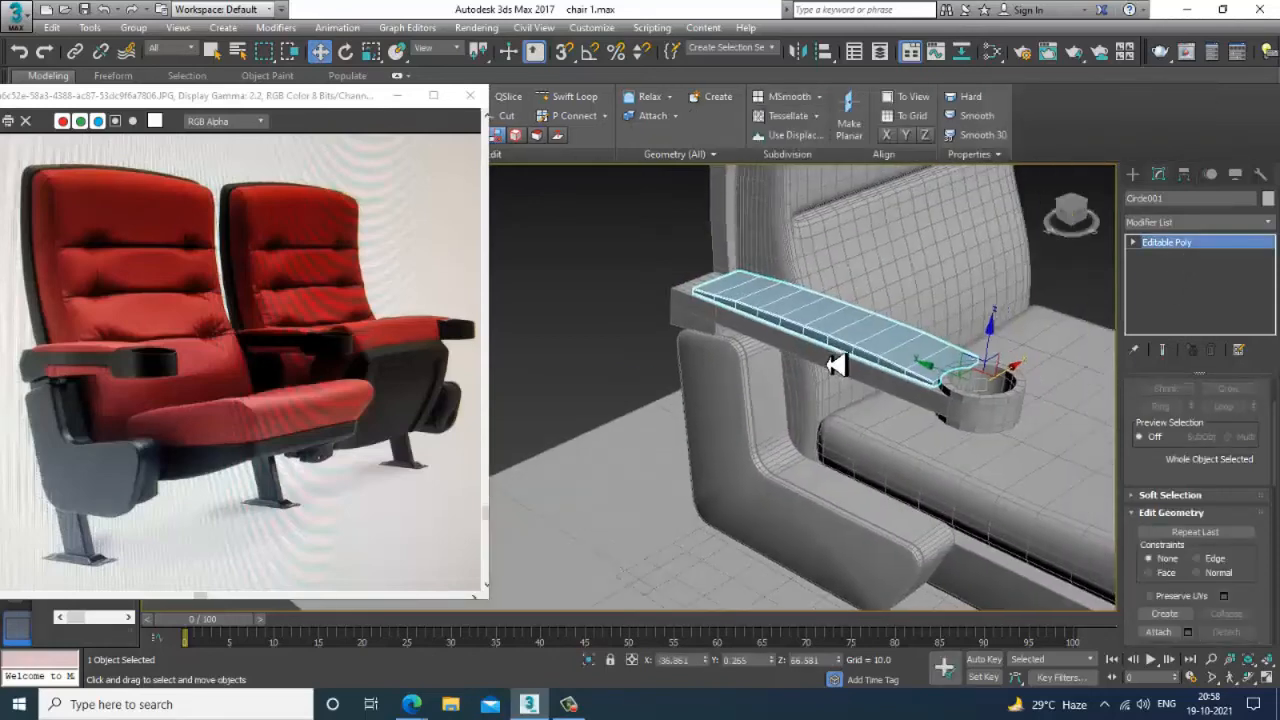
mouse_move(836, 365)
middle_mouse_down("alt")
mouse_move(811, 346)
mouse_move(864, 340)
mouse_move(788, 337)
mouse_move(860, 371)
middle_mouse_up("alt")
left_click(1190, 222)
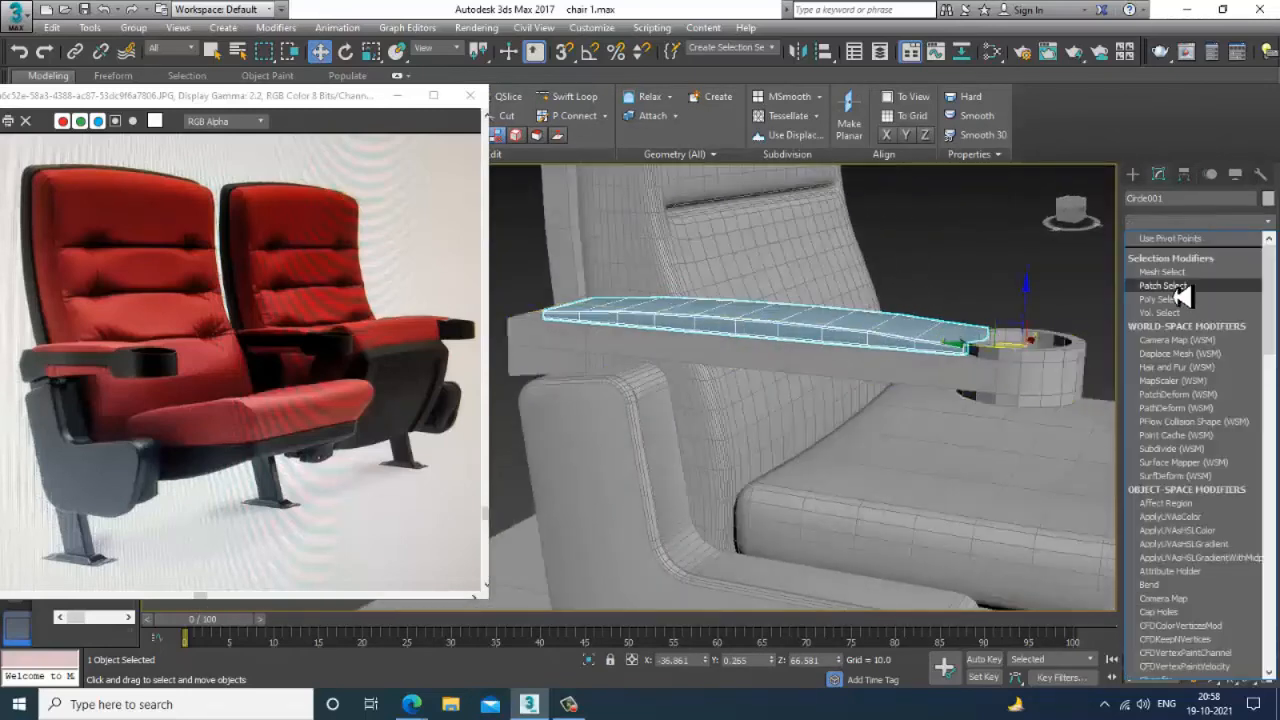
type("f")
left_click(1157, 280)
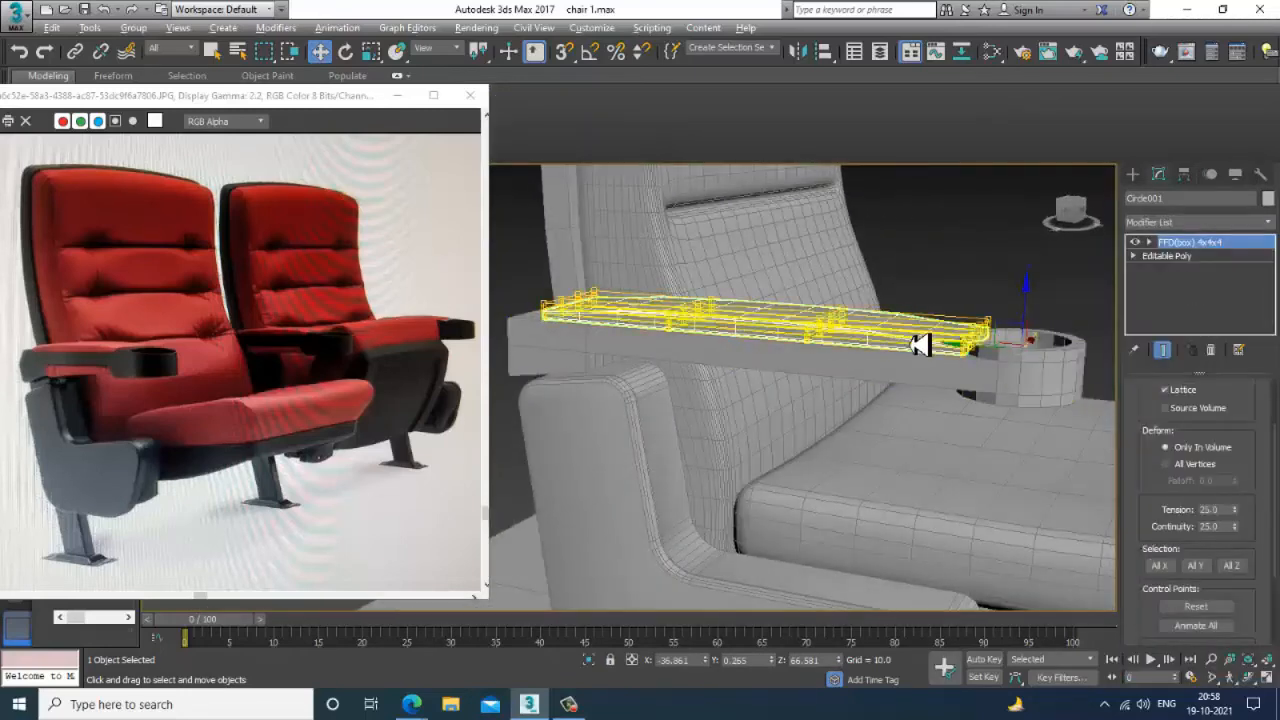
middle_click_drag(920, 343, 823, 380, "alt")
key("alt+w")
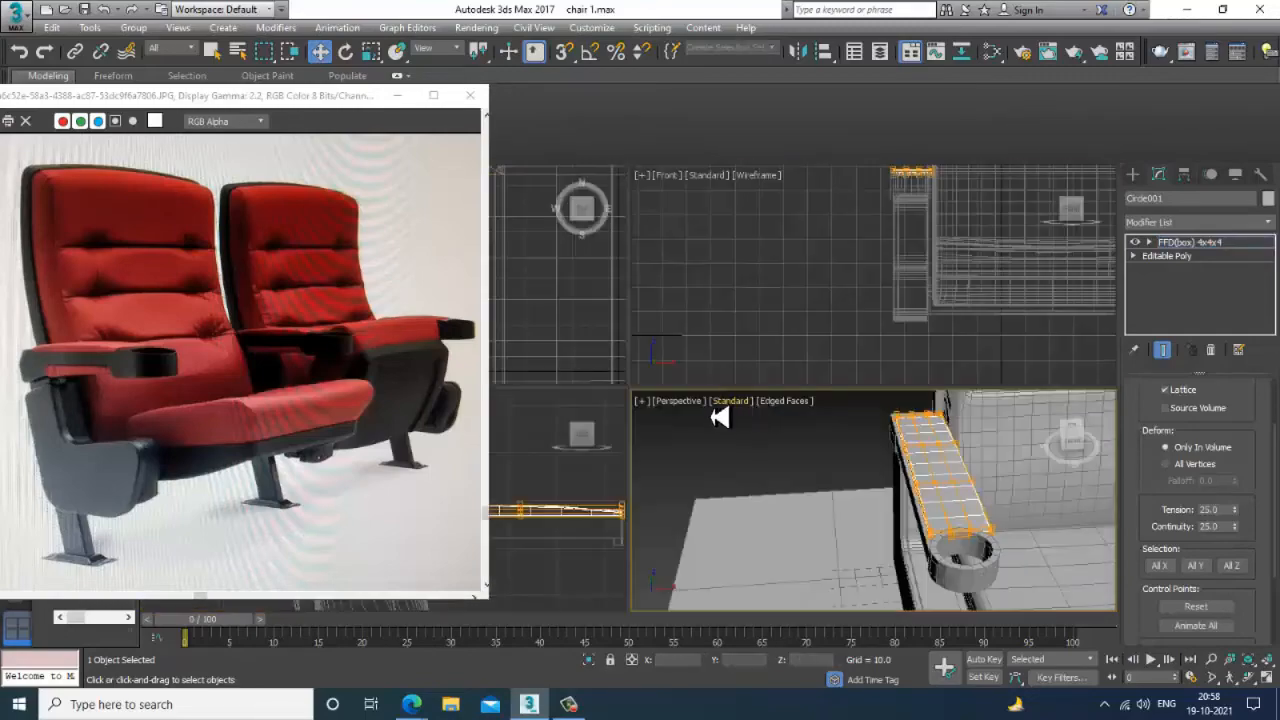
middle_click_drag(927, 260, 880, 283)
key("alt+w")
middle_click_drag(660, 297, 770, 495)
scroll(717, 466, "up", 6)
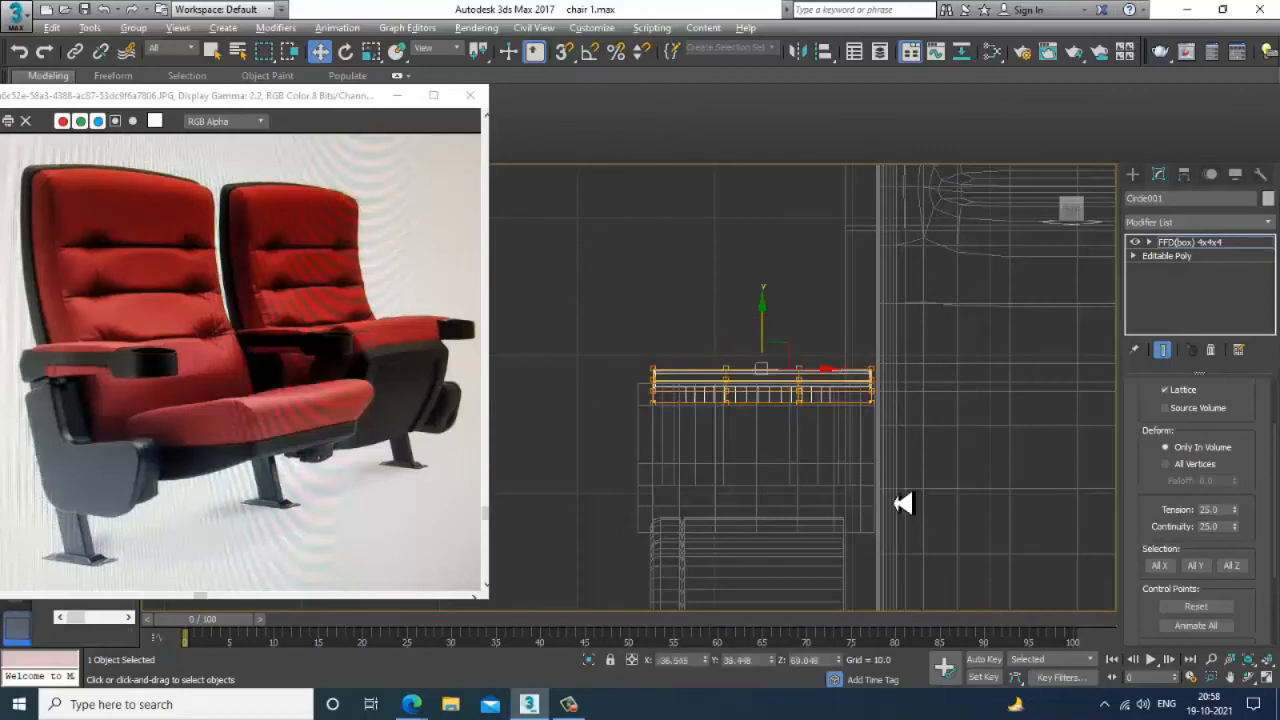
key("alt+w")
middle_click(920, 526)
key("alt+w")
middle_click_drag(920, 526, 1273, 228, "alt")
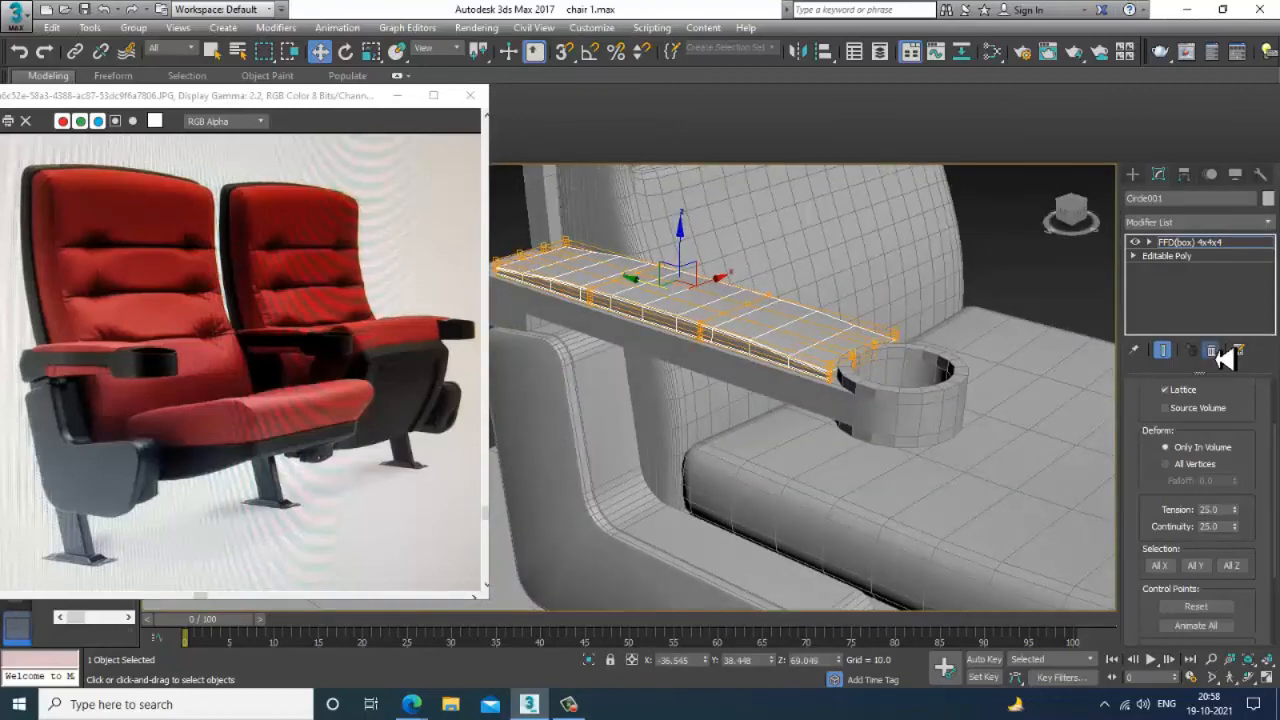
left_click(1214, 354)
- Select the armrest pad, the armrest base with its cup holder and the side bracket, and mirror them as a copy along X
scroll(826, 400, "down", 4)
left_click(758, 385, "ctrl")
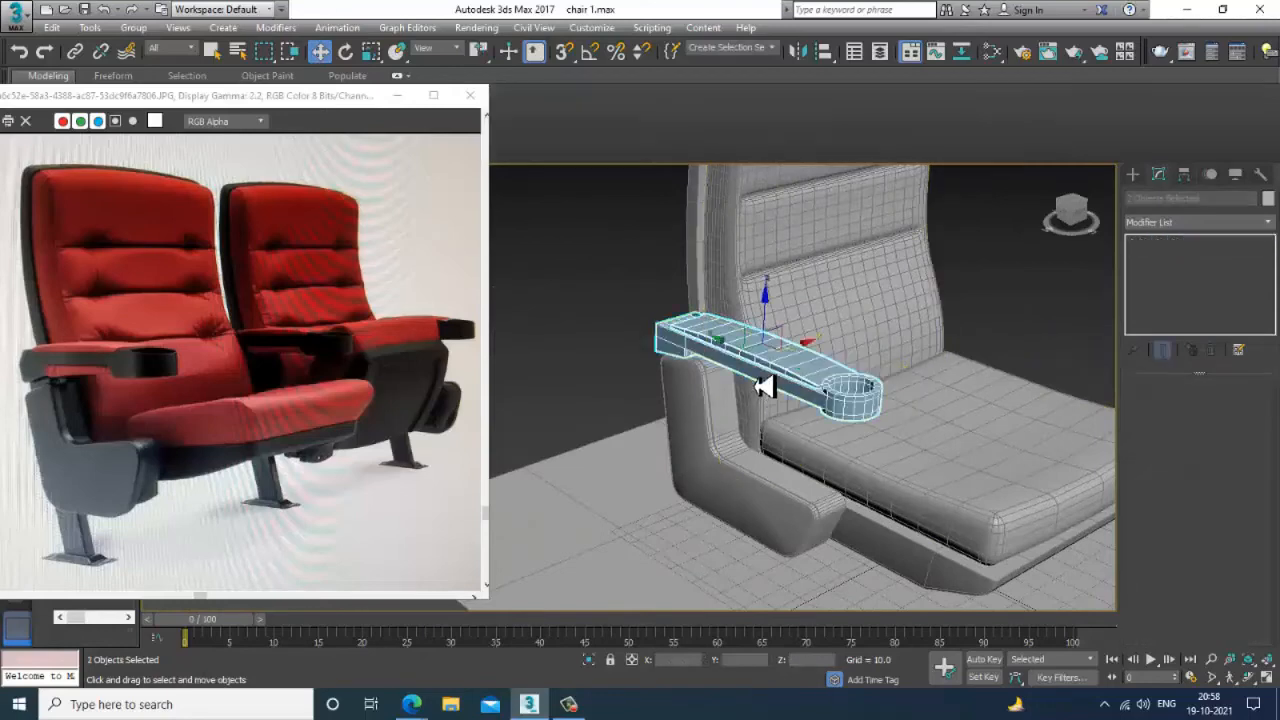
middle_click_drag(763, 387, 766, 363, "alt")
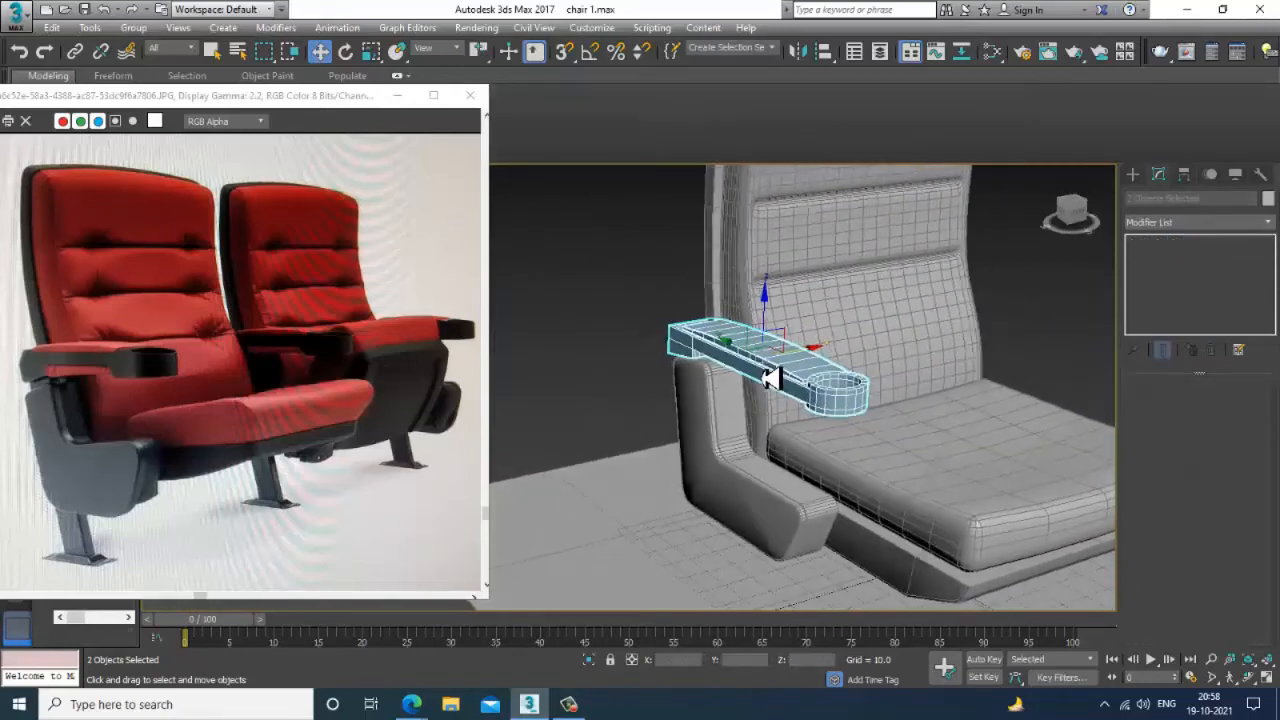
left_click(720, 429, "ctrl")
middle_click_drag(923, 463, 778, 128, "alt")
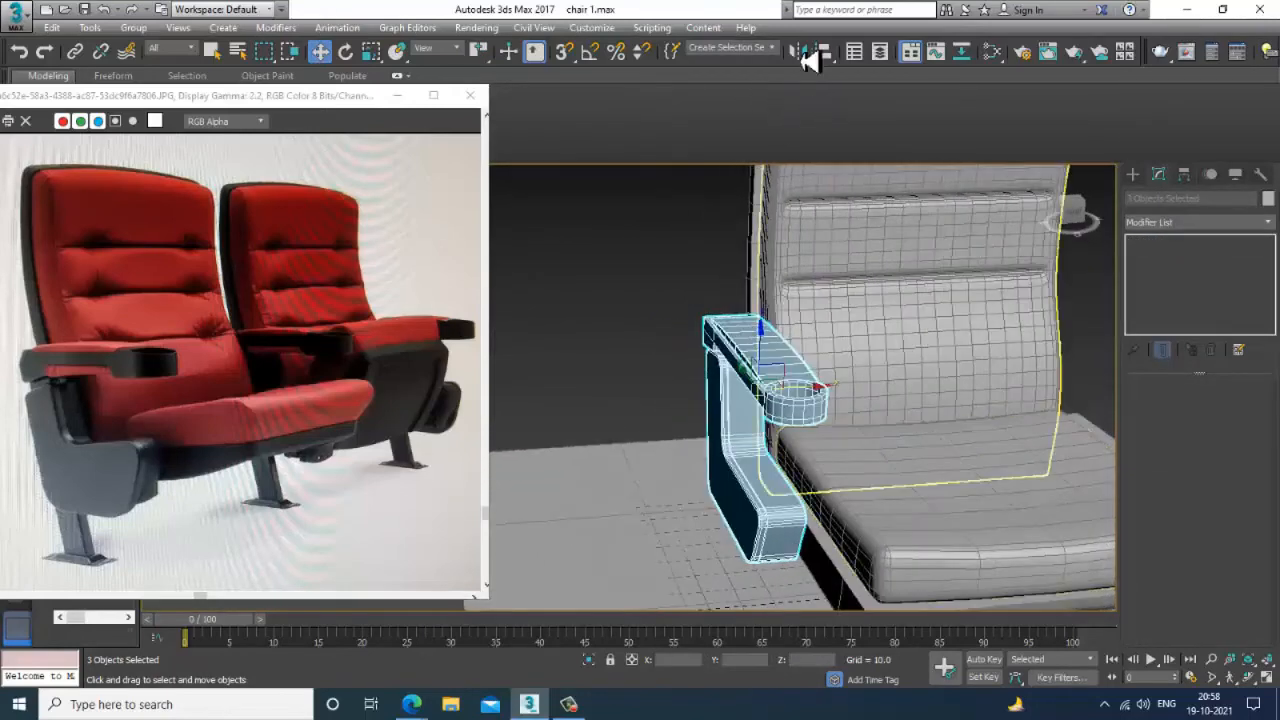
left_click(798, 51)
left_click(618, 403)
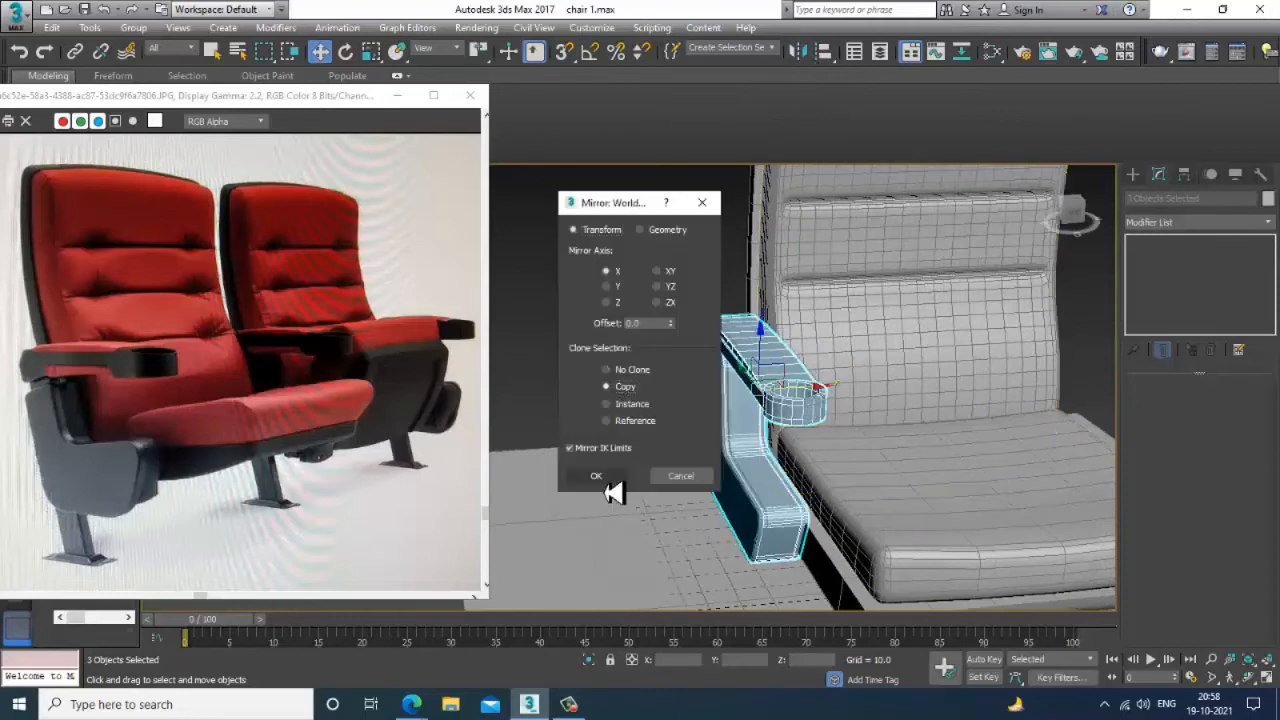
left_click(596, 476)
- Move the mirrored armrest and bracket along X to the opposite side of the seat
middle_click_drag(620, 486, 766, 395, "alt")
left_click_drag(766, 395, 1080, 405)
middle_click_drag(1080, 405, 940, 445, "alt")
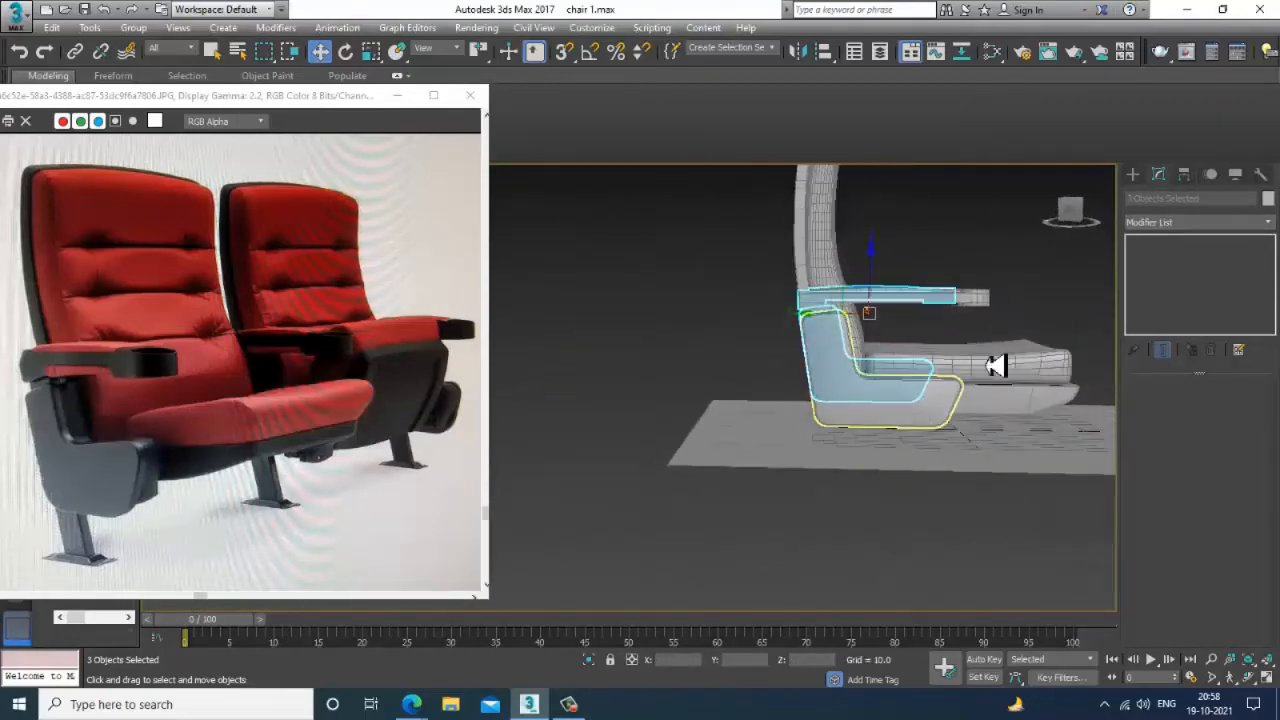
- Select all chair parts except the floor plane and raise them vertically in the side view to make room for legs
scroll(932, 462, "down", 3)
key("ctrl+a")
left_click(1074, 529, "alt")
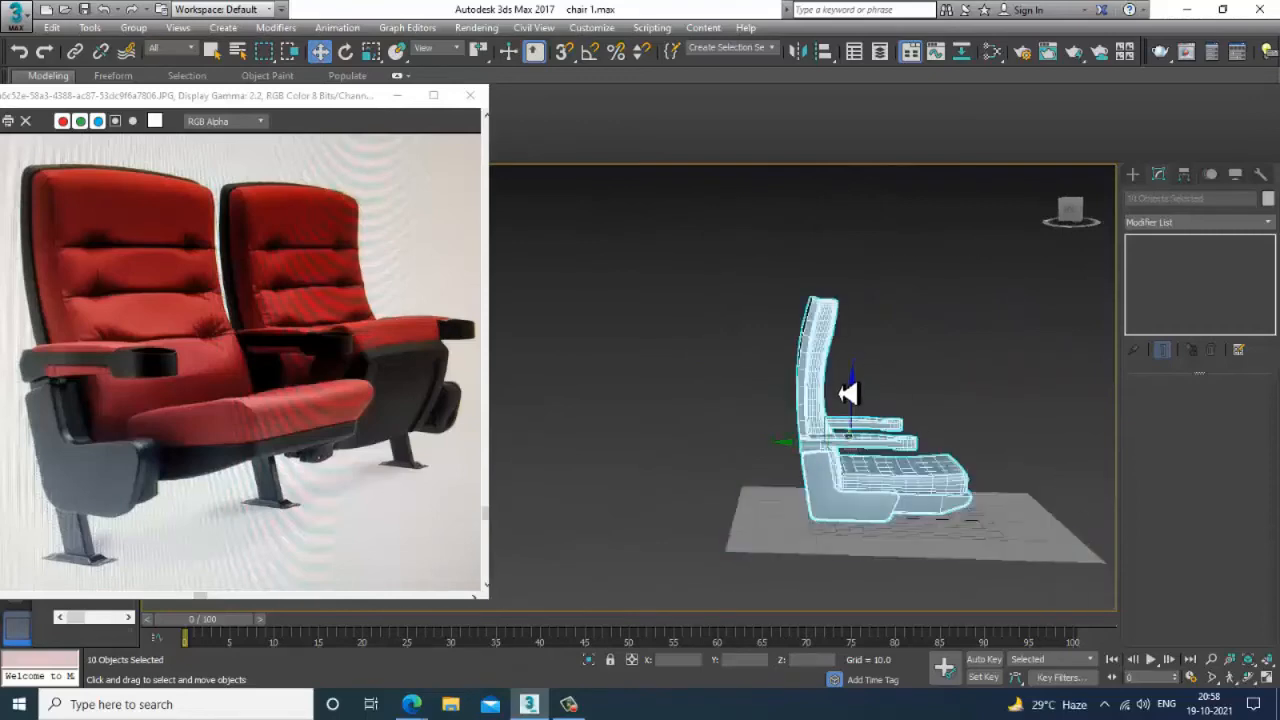
middle_click_drag(858, 396, 858, 358, "alt")
key("alt+w")
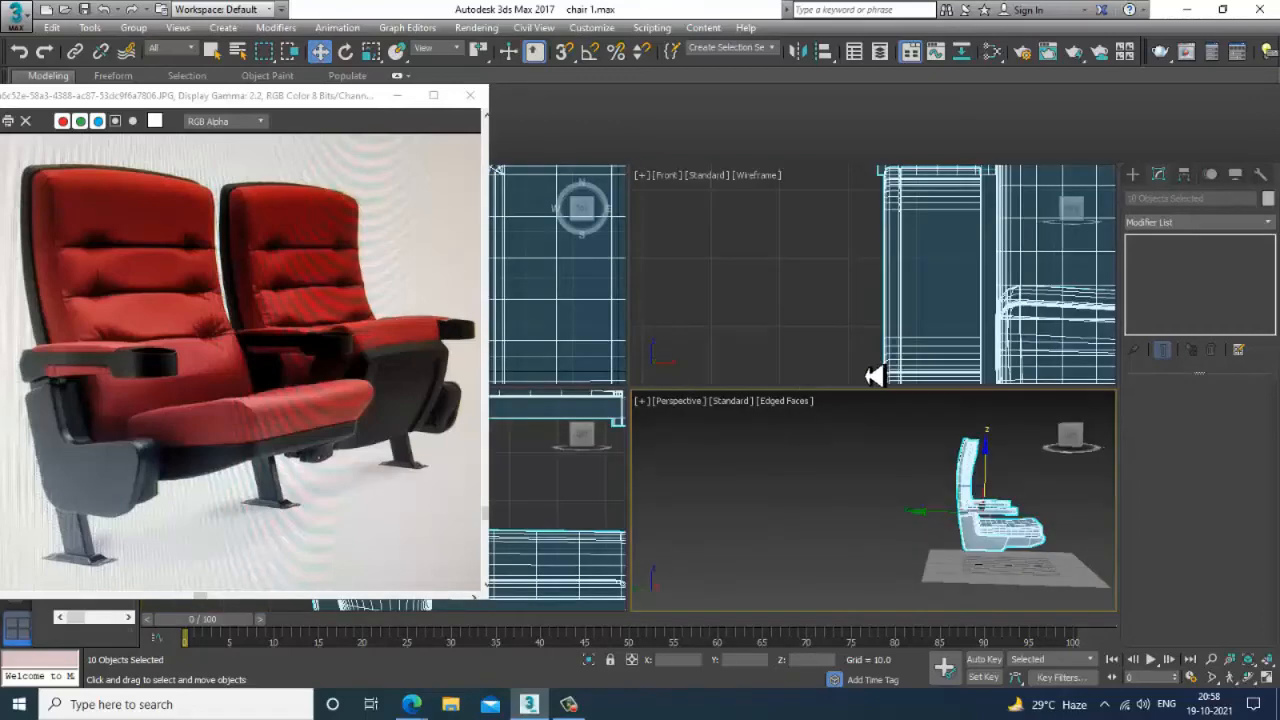
middle_click_drag(564, 523, 537, 511)
key("alt+w")
scroll(697, 394, "down", 10)
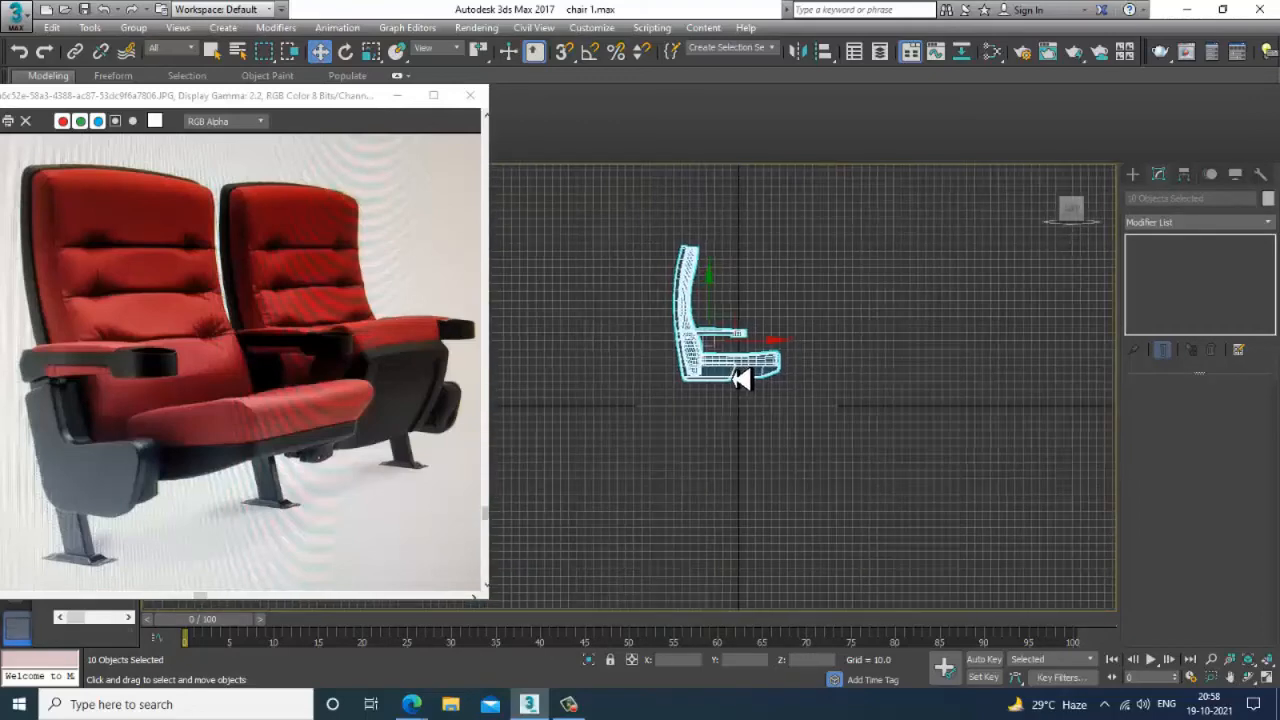
scroll(734, 382, "up", 4)
scroll(731, 385, "up", 5)
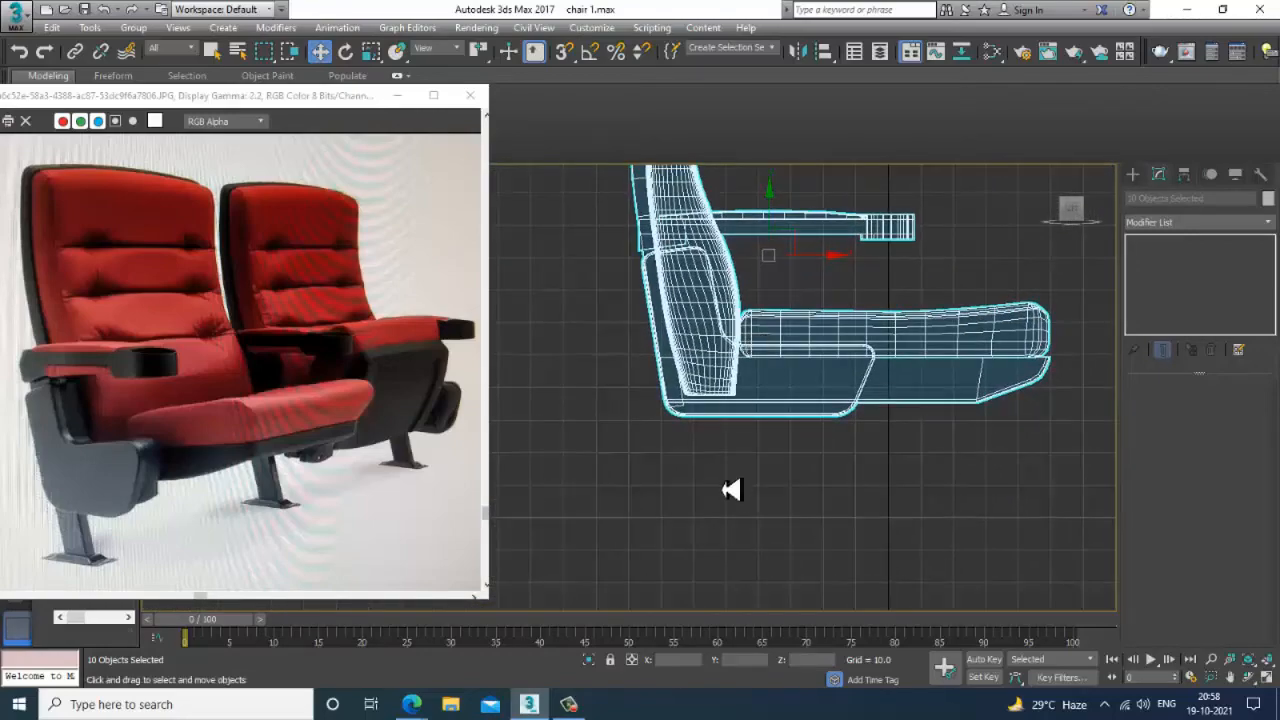
middle_click_drag(822, 330, 827, 377)
left_click_drag(782, 263, 782, 259)
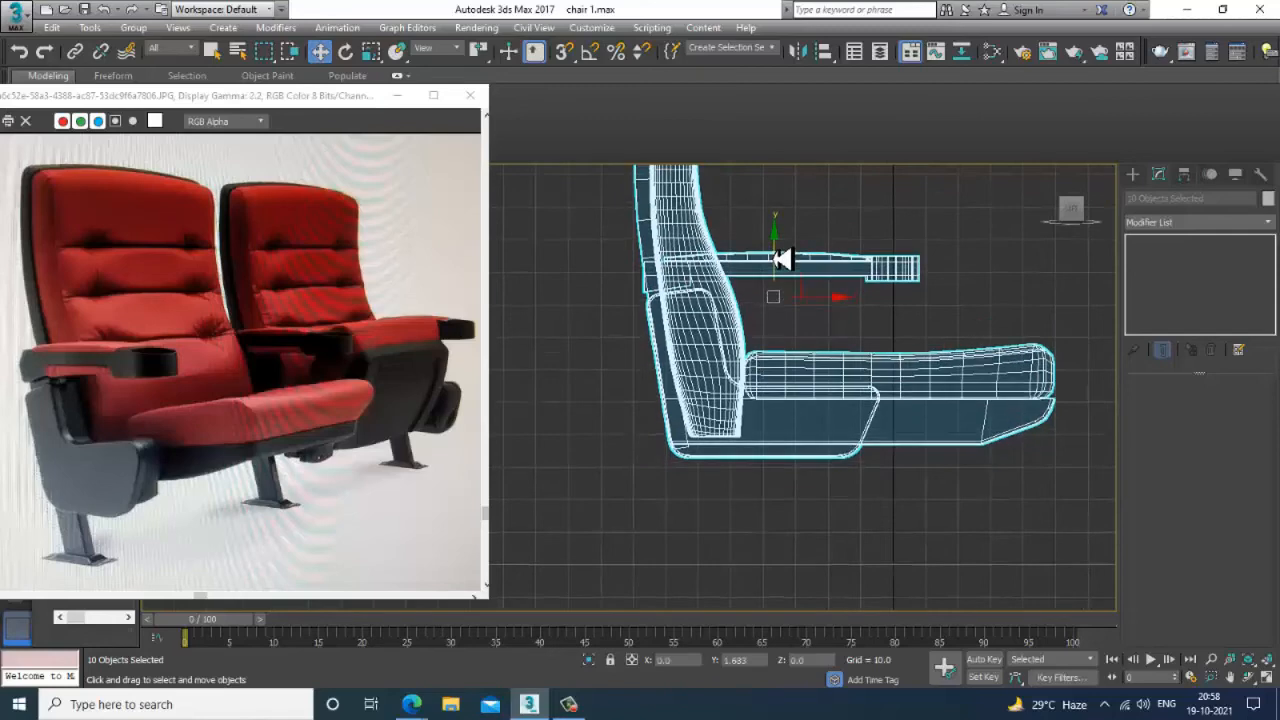
left_click_drag(838, 349, 838, 334)
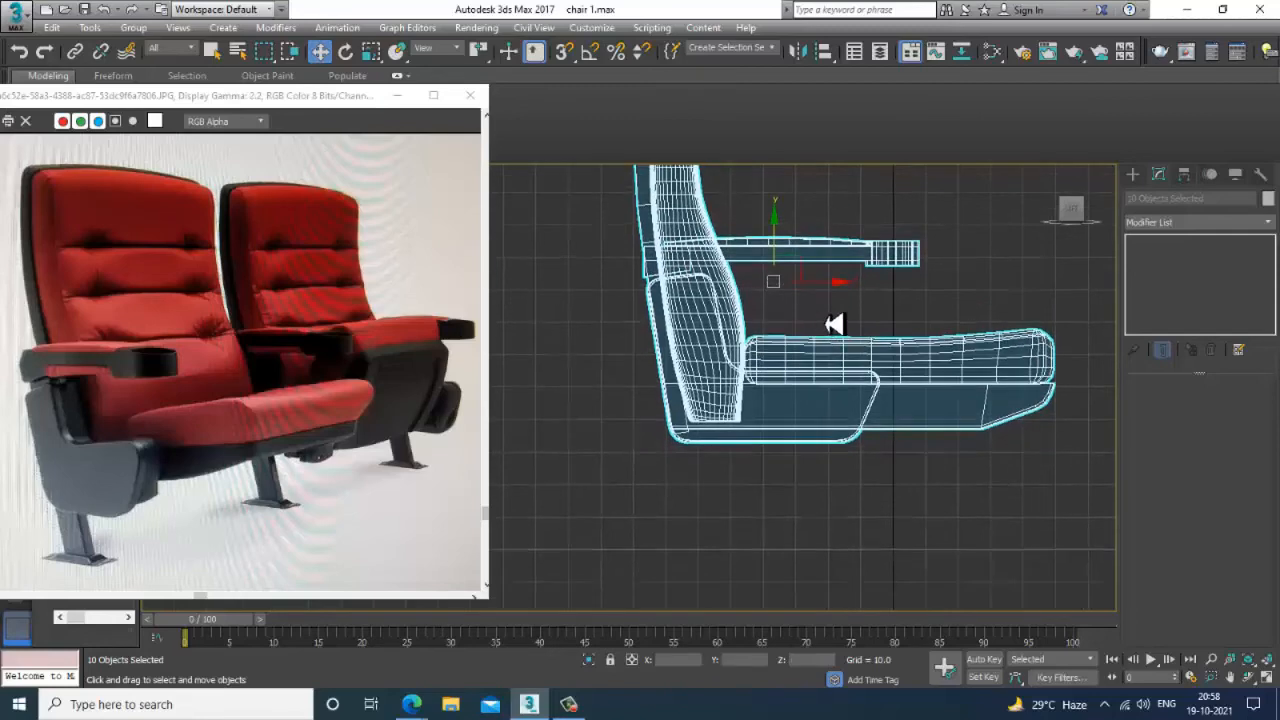
- Draw a slightly slanted two-point spline line downward from the underside of the side bracket as the chair leg
left_click(1133, 174)
left_click(1152, 197)
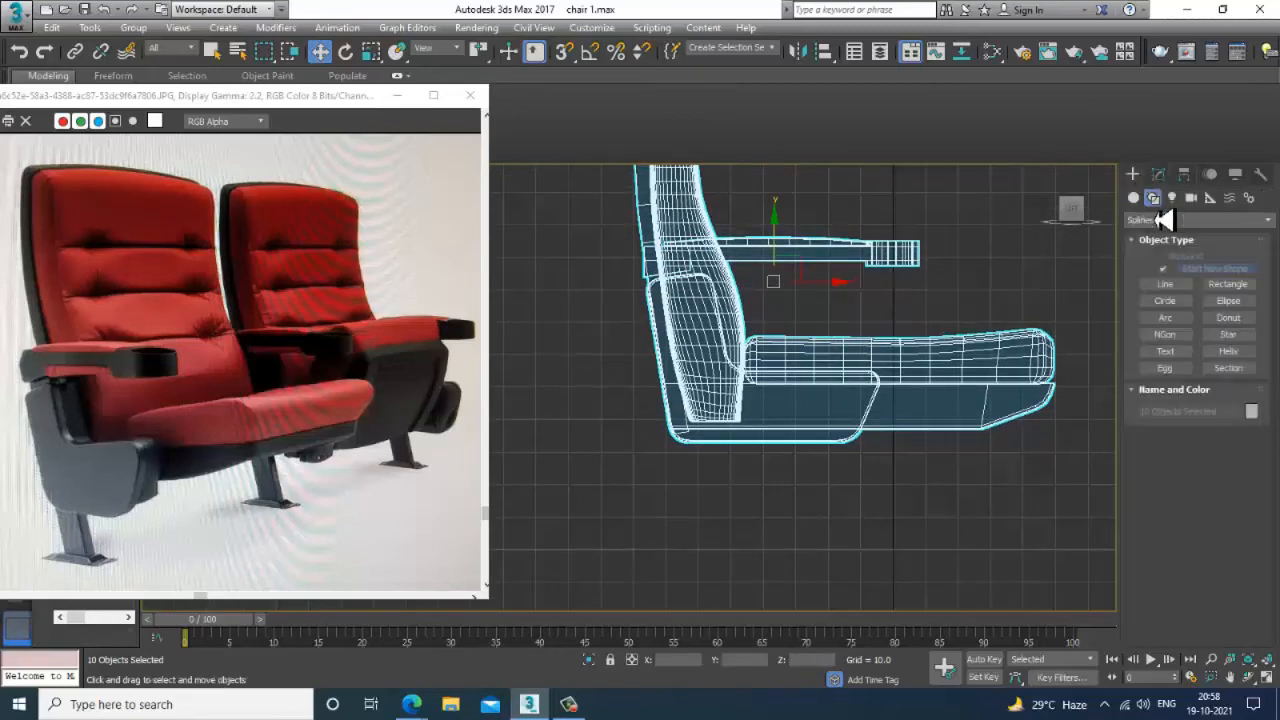
left_click(1165, 284)
left_click(705, 433)
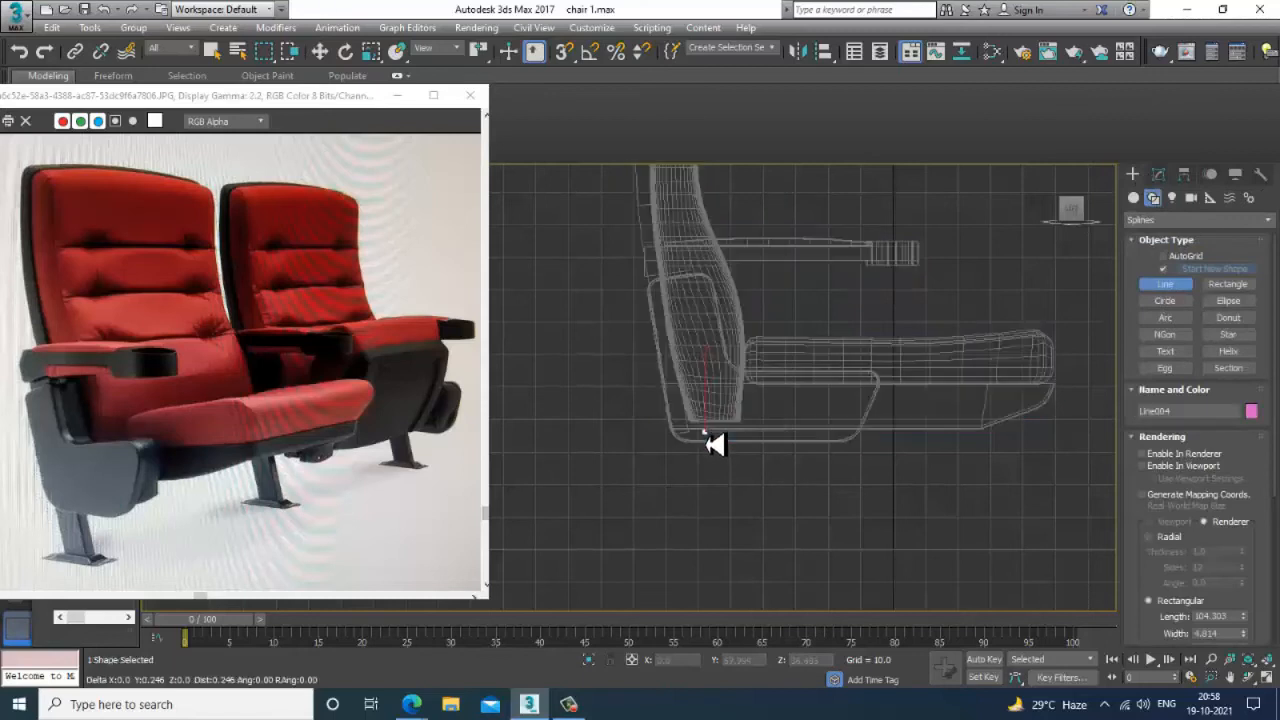
left_click(721, 537)
right_click(721, 537)
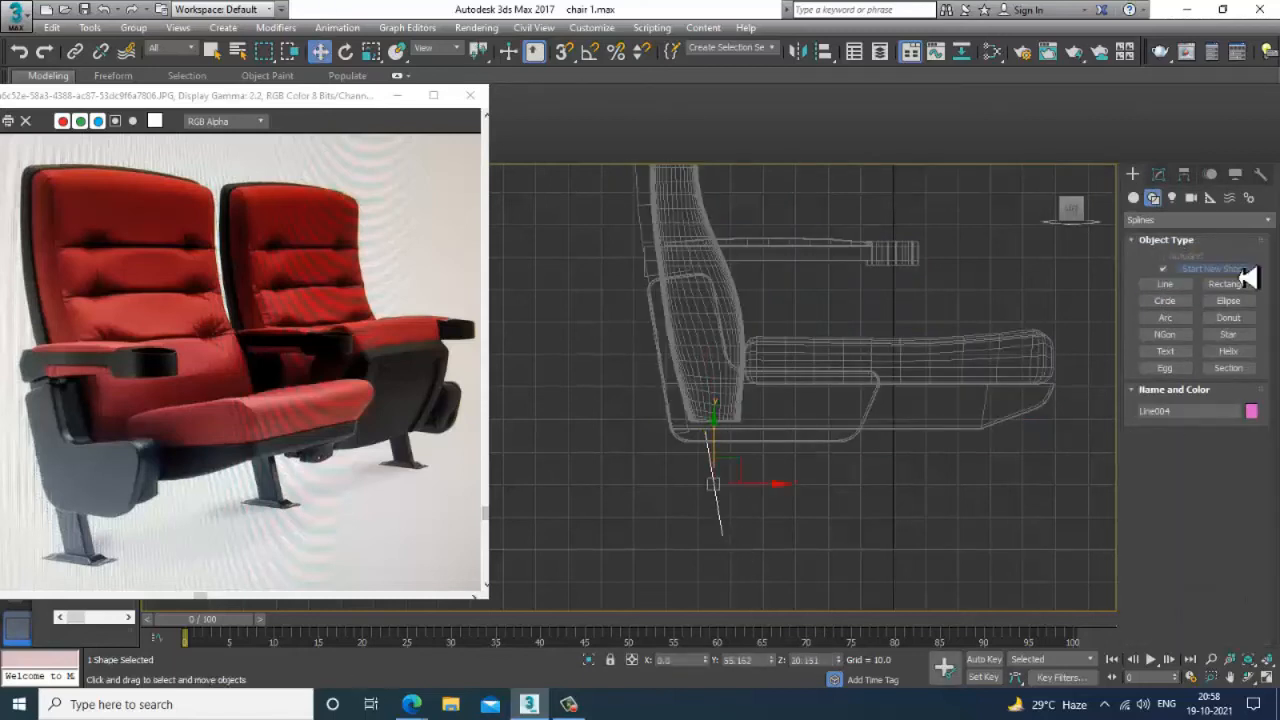
- Enable the leg line's rectangular thickness in the viewport and set its width to 10.831
left_click(1158, 174)
left_click(1162, 420)
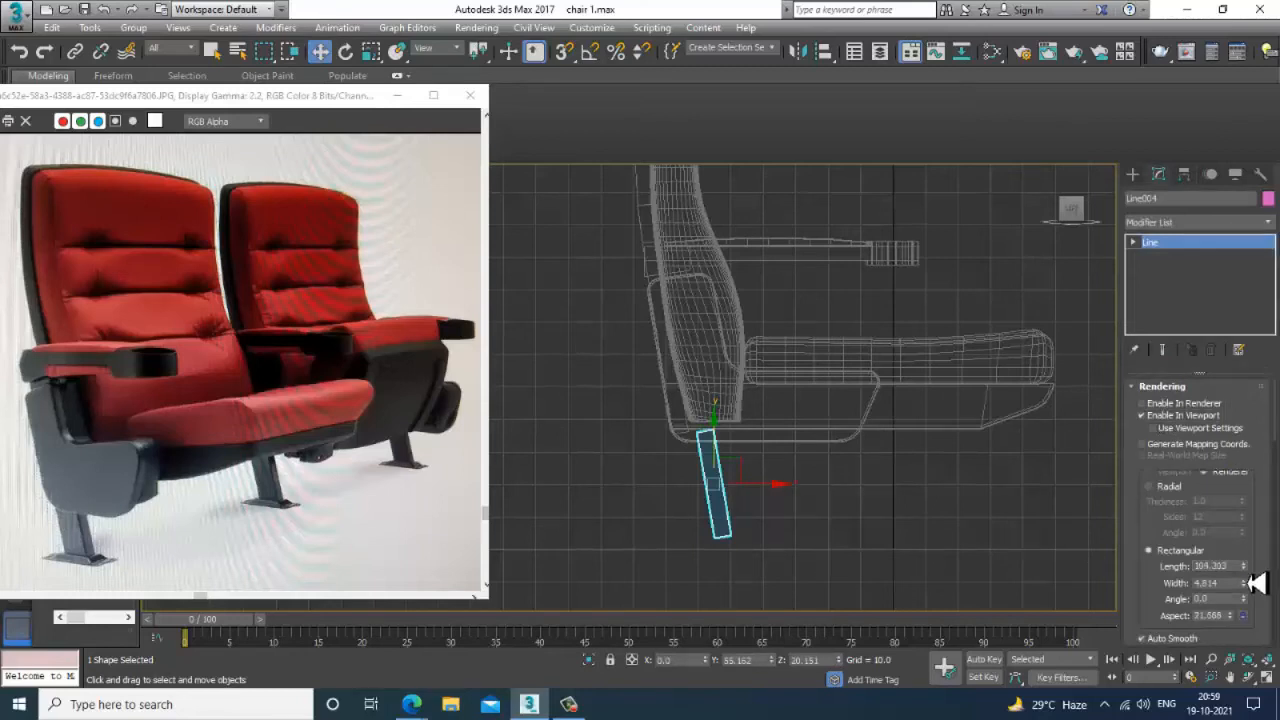
left_click_drag(1244, 583, 1228, 491)
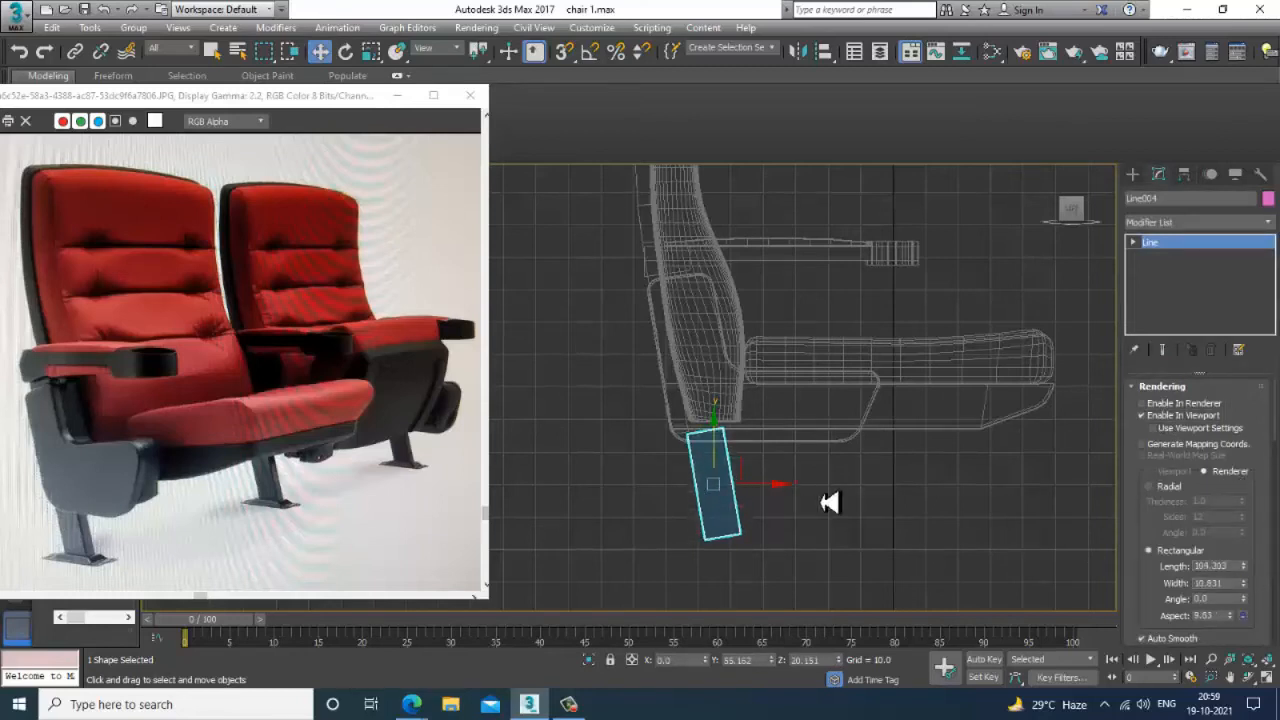
key("alt+w")
right_click(900, 515)
key("alt+w")
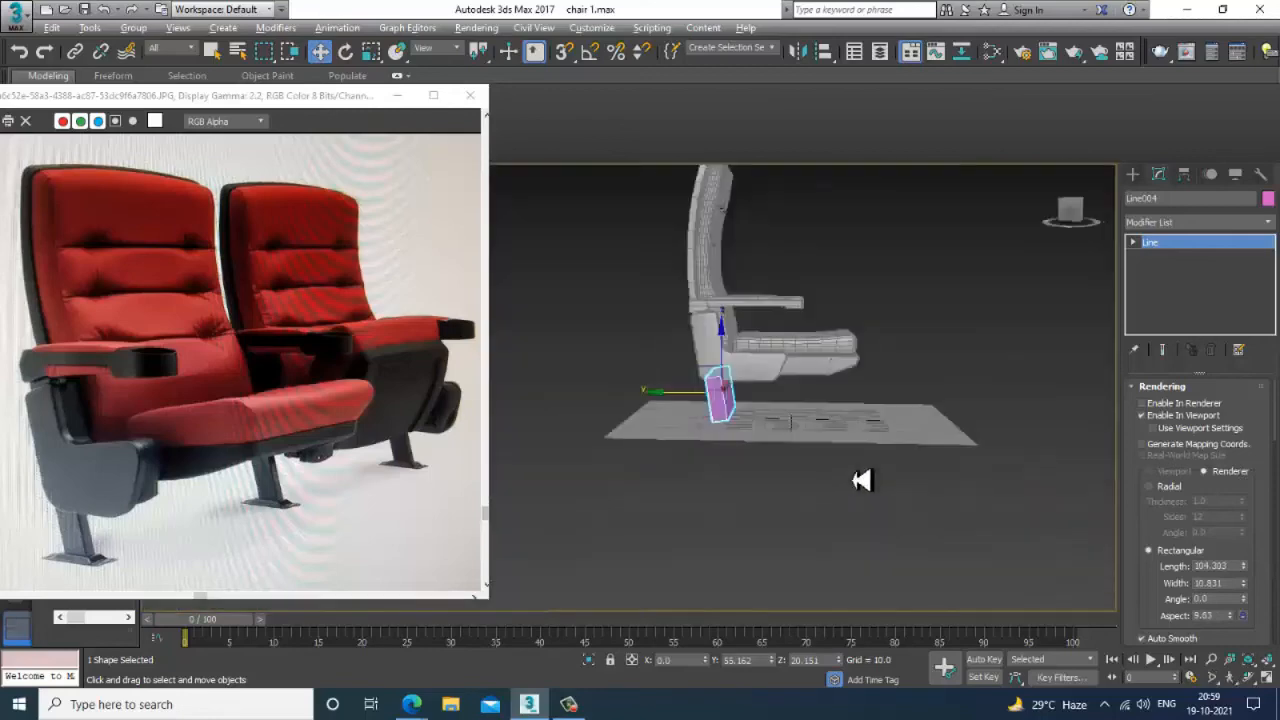
- Set the leg's rectangular length to 3.129 and shift the leg slightly along X to centre it under the side bracket
middle_click_drag(862, 480, 777, 449, "alt")
scroll(777, 449, "up", 2)
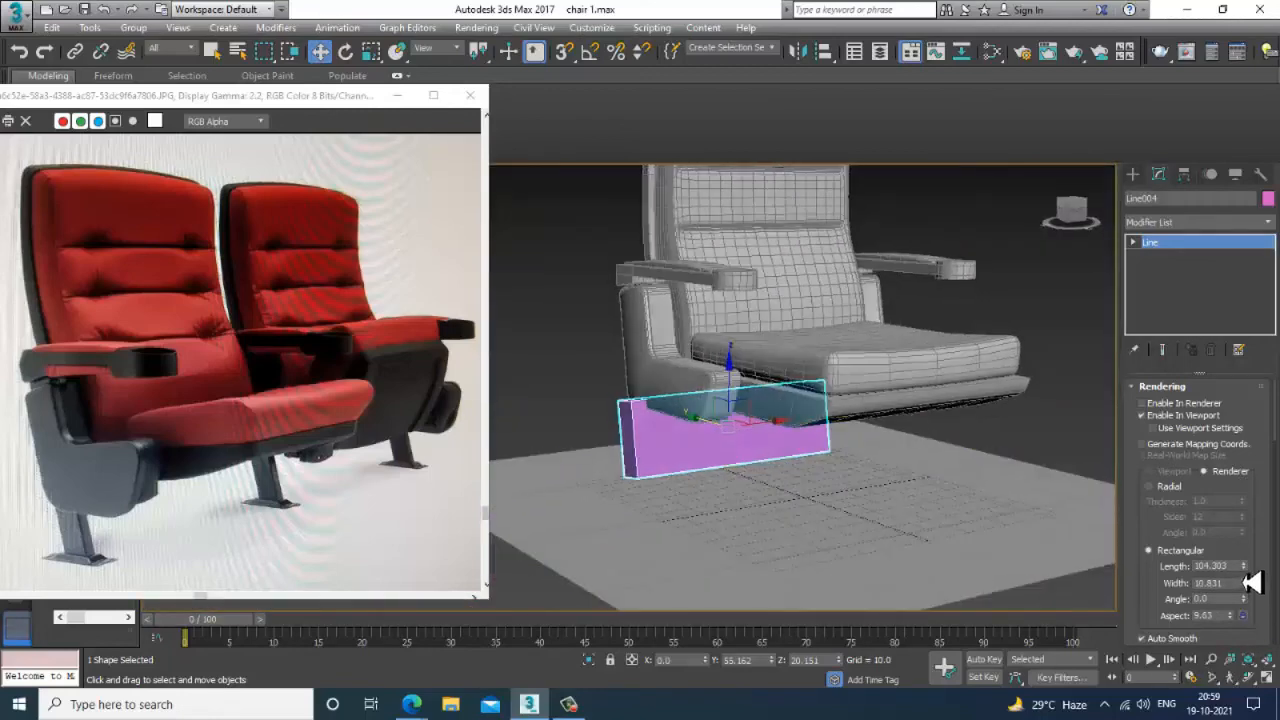
left_click_drag(1244, 566, 1268, 657)
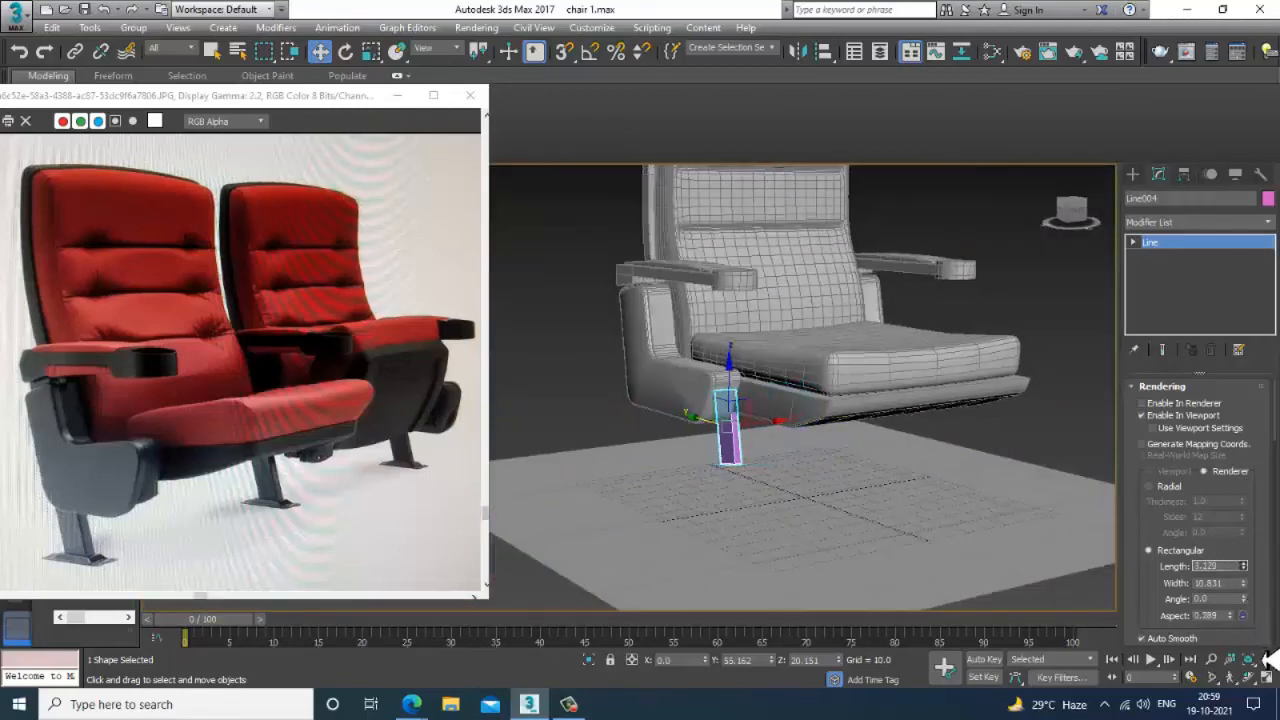
middle_click_drag(842, 456, 854, 461, "alt")
middle_click_drag(731, 437, 668, 441, "alt")
left_click_drag(656, 457, 652, 457)
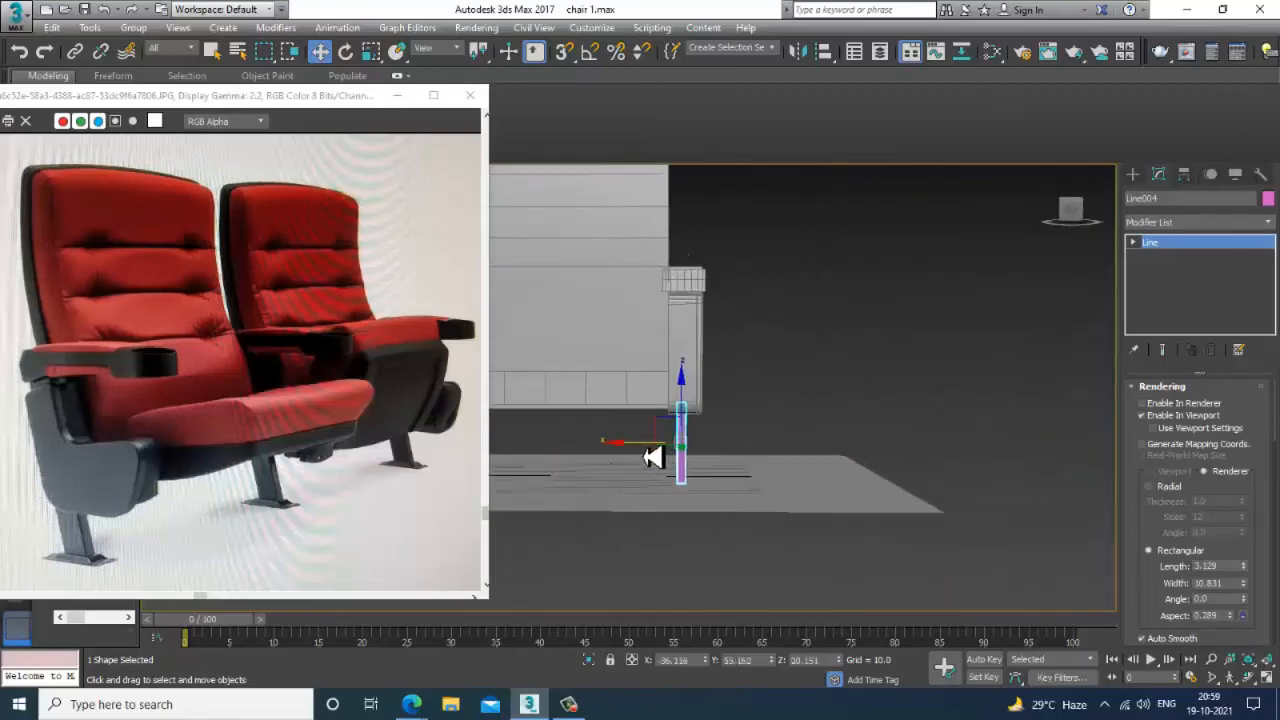
- Convert the leg line to an Editable Poly
key("alt+w")
scroll(814, 509, "up", 2)
key("alt+w")
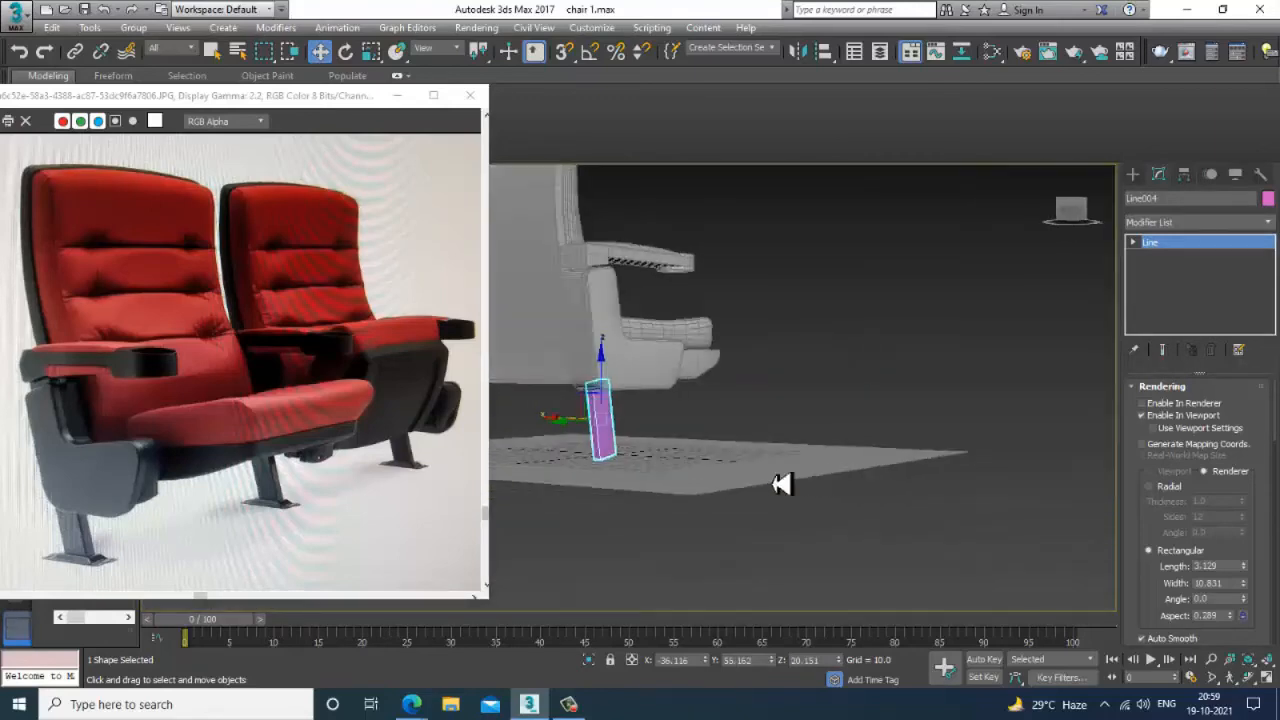
scroll(780, 486, "up", 5)
right_click(632, 413)
mouse_move(700, 578)
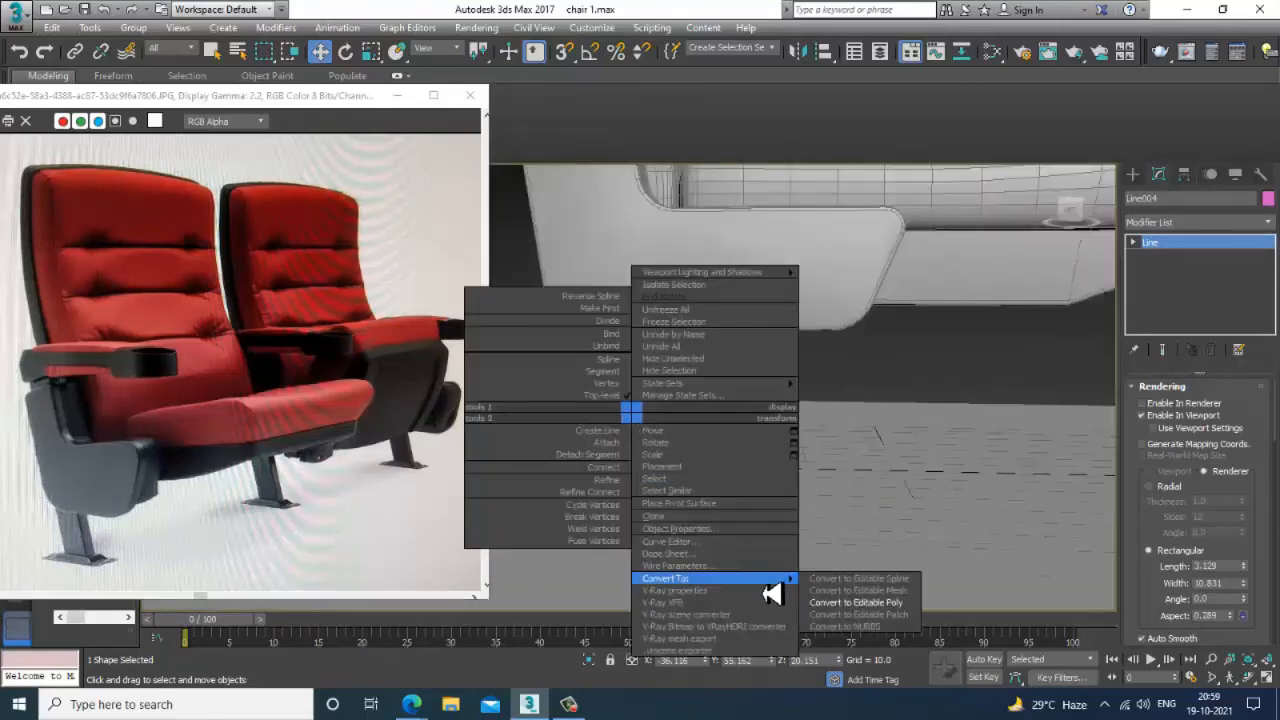
left_click(860, 603)
- Select the leg's bottom vertices in the side view and scale them vertically until the bottom edge is level
key("alt+w")
scroll(554, 526, "up", 3)
key("alt+w")
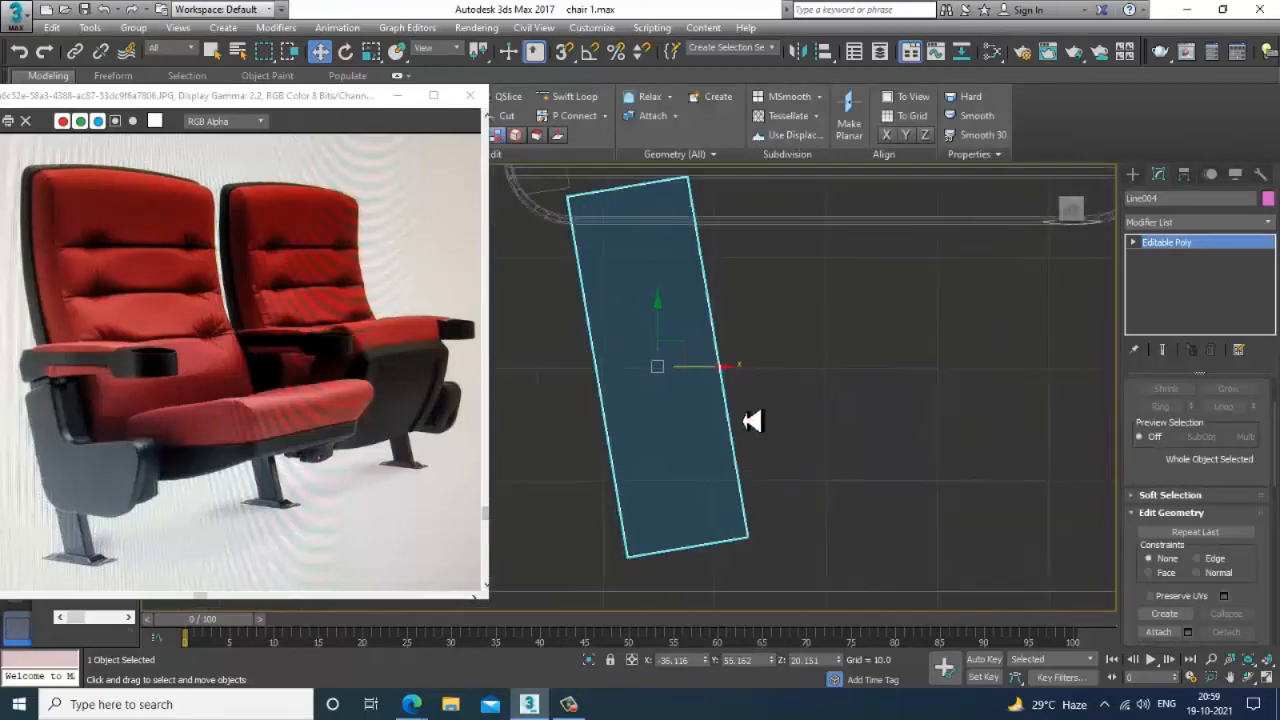
middle_click_drag(669, 540, 734, 471)
key("1")
left_click_drag(634, 423, 920, 552)
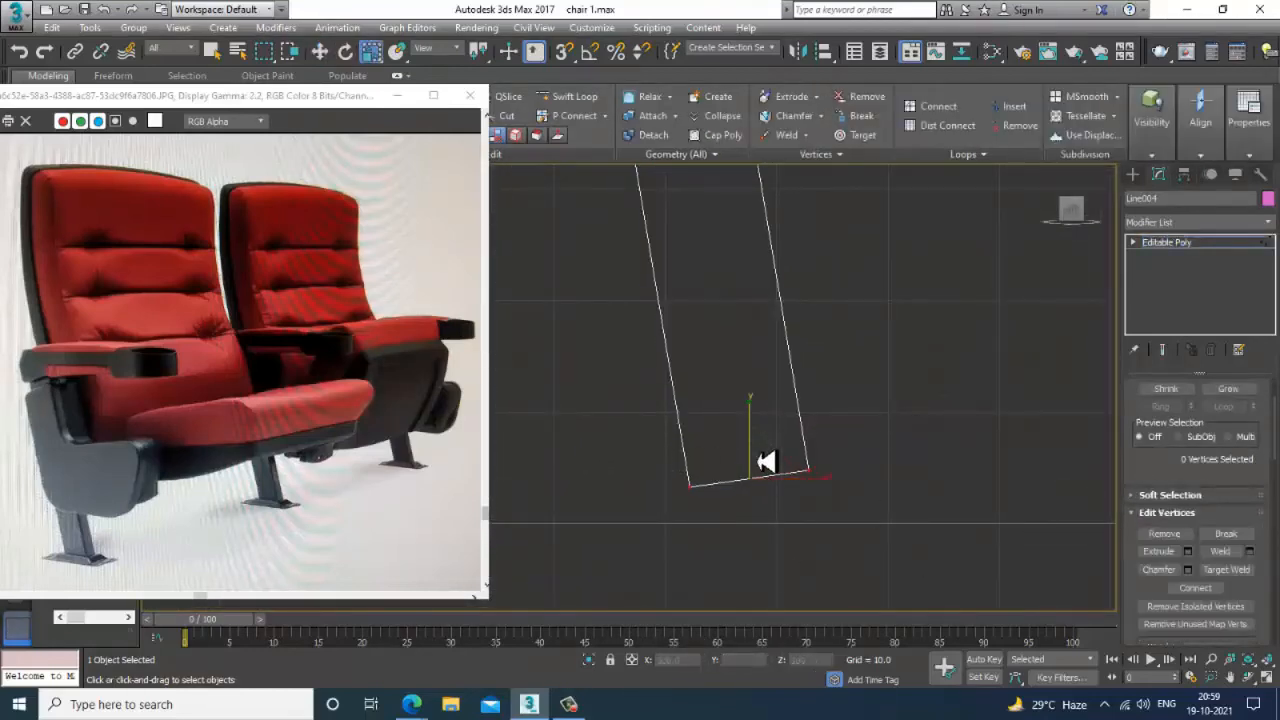
left_click_drag(766, 462, 814, 358)
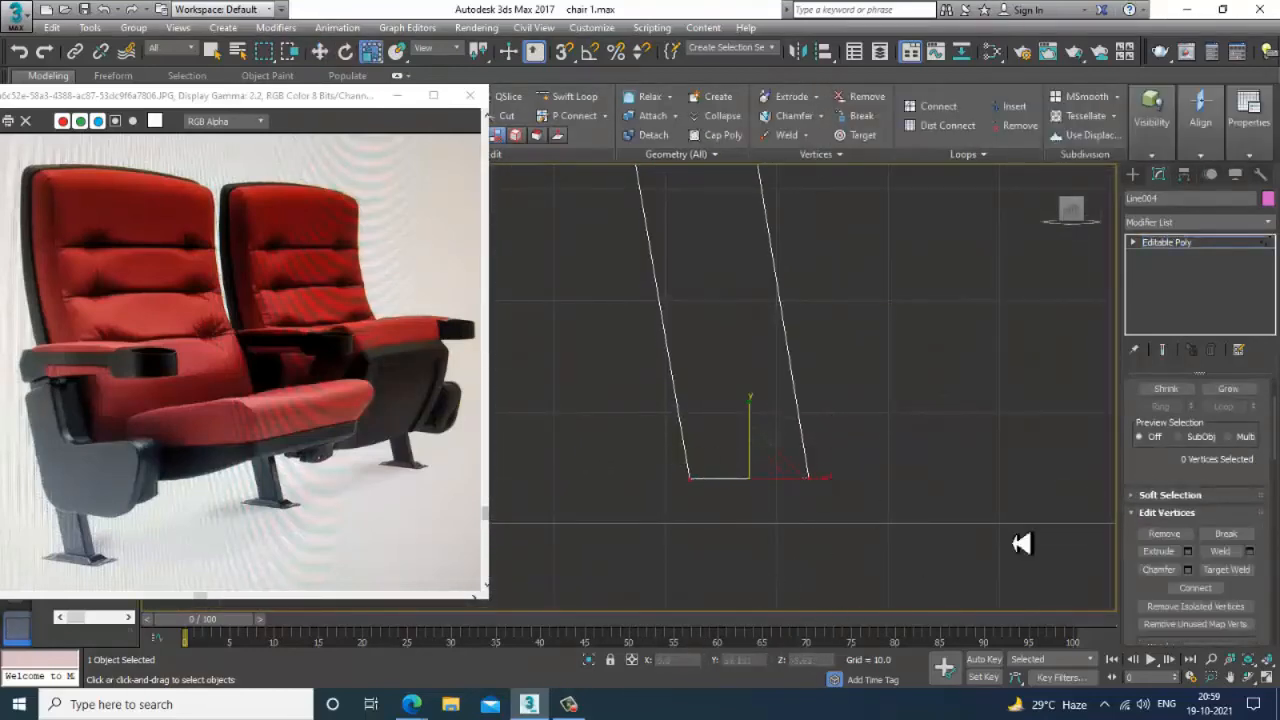
- Create a thin box as base plate beneath the leg in the top view, about 25.7 long, 8.8 wide and 0.36 high
key("alt+w")
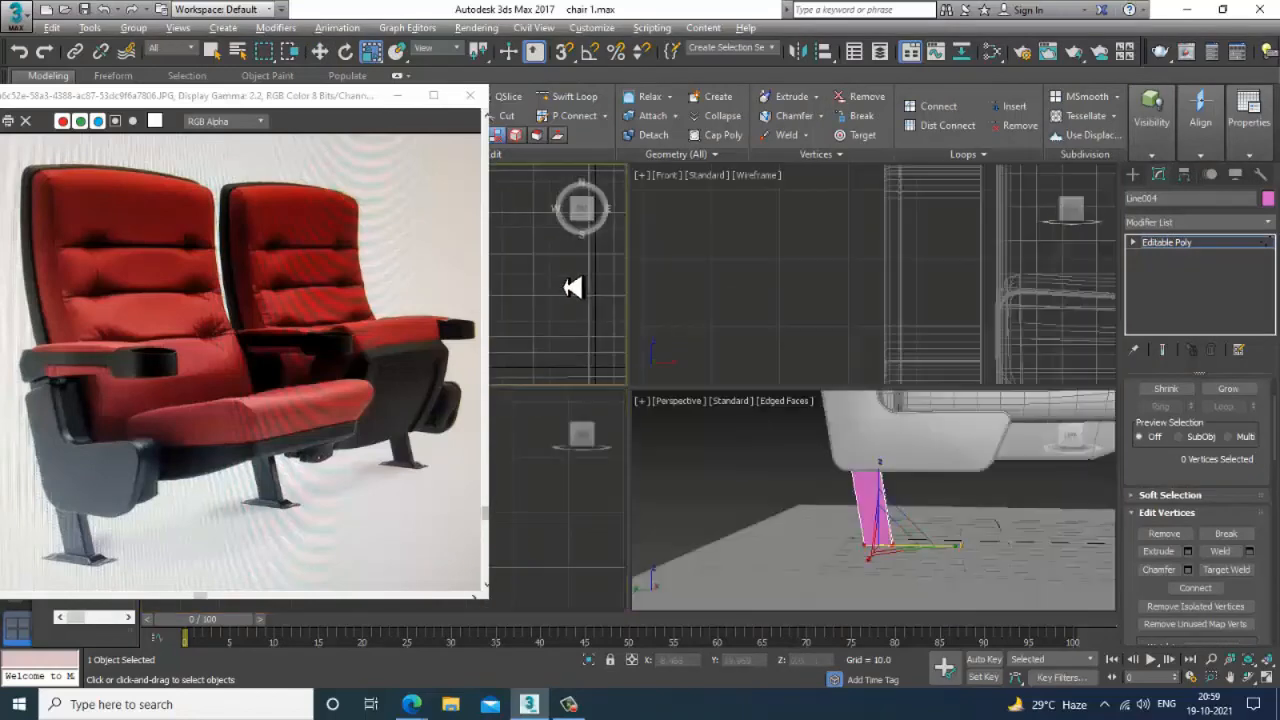
key("alt+w")
scroll(733, 330, "down", 3)
key("w")
left_click(1133, 174)
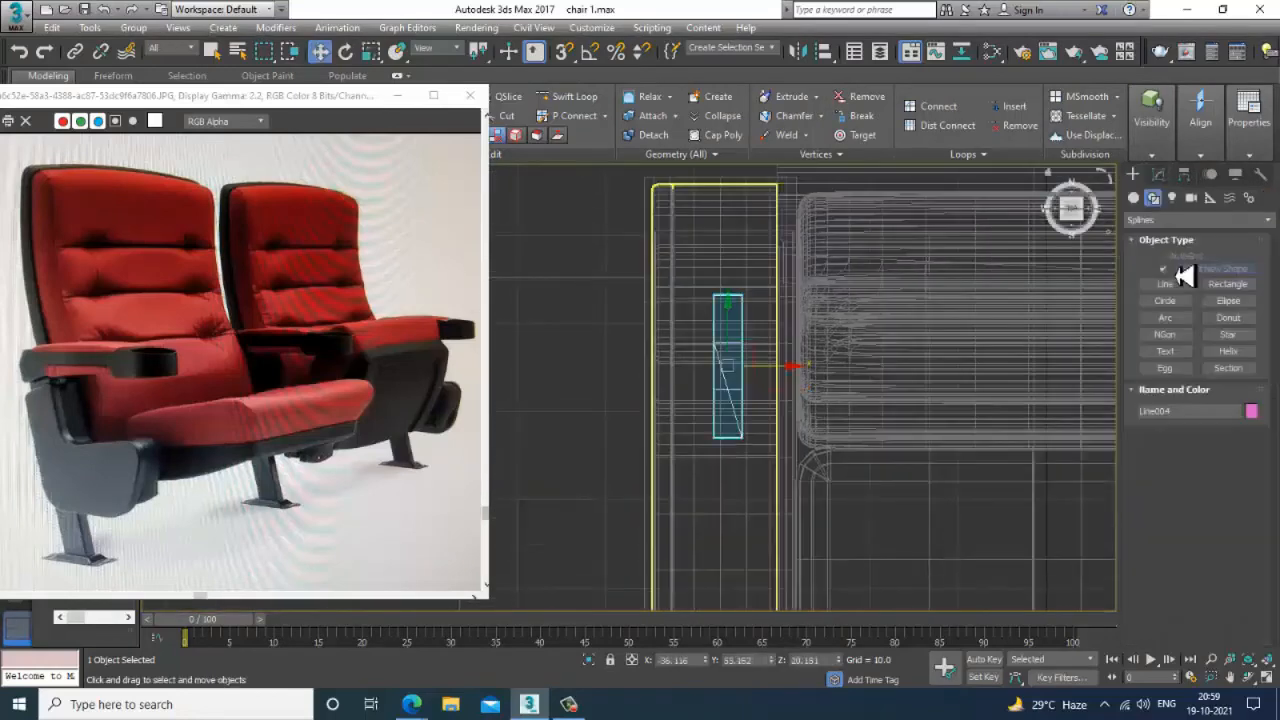
left_click(1134, 198)
left_click(1165, 271)
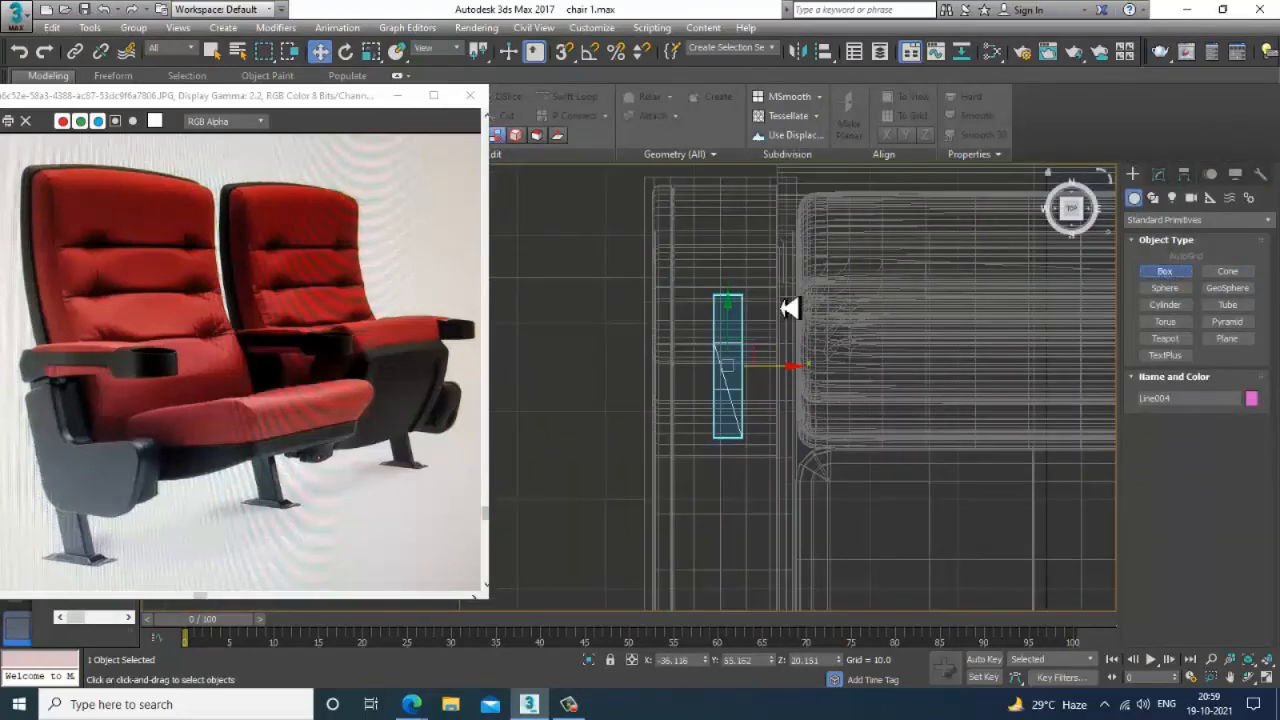
left_click_drag(697, 279, 777, 507)
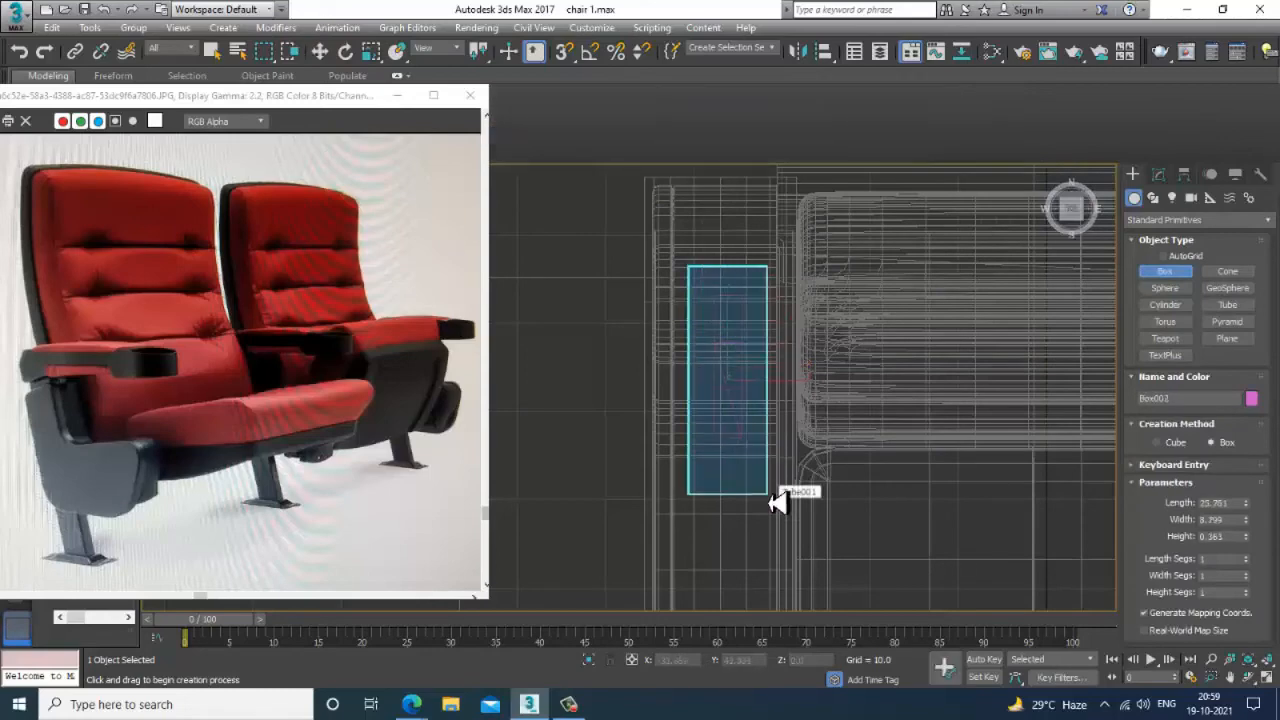
key("w")
- Convert the base plate box to an Editable Poly
key("alt+w")
middle_click(898, 534)
key("alt+w")
key("z")
middle_click_drag(849, 500, 766, 460, "alt")
key("r")
right_click(764, 456)
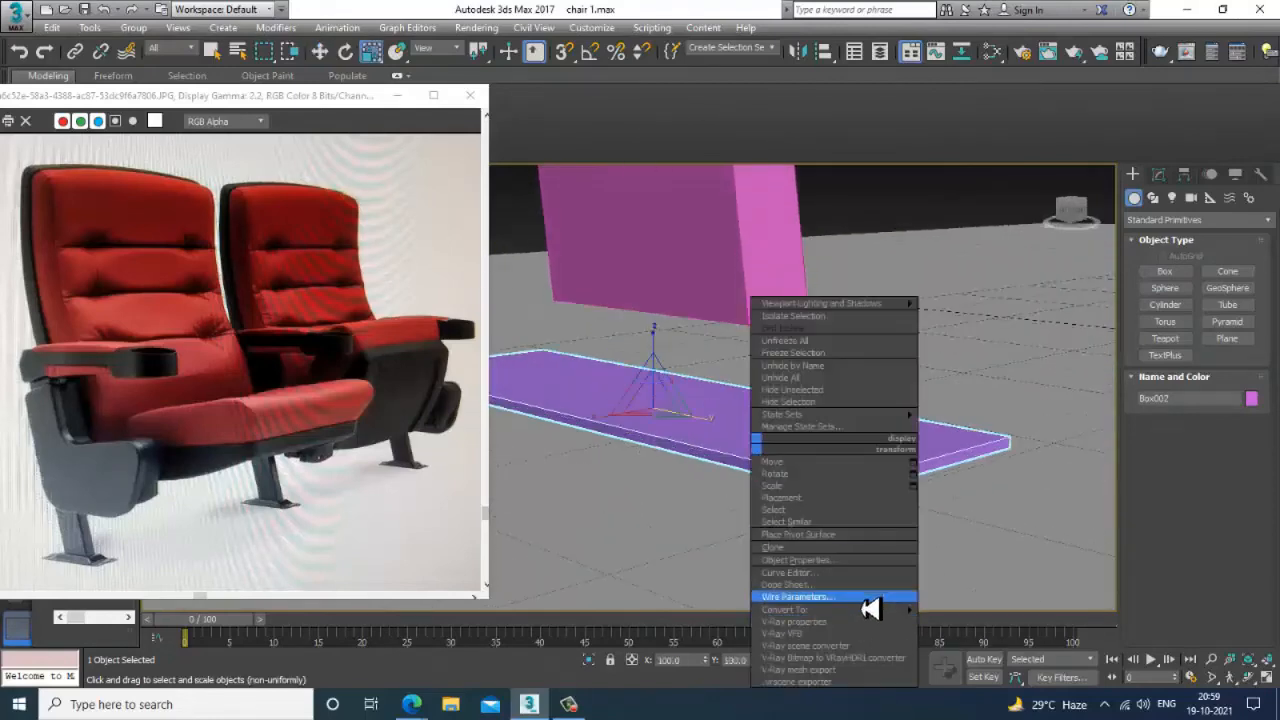
mouse_move(872, 609)
left_click(980, 626)
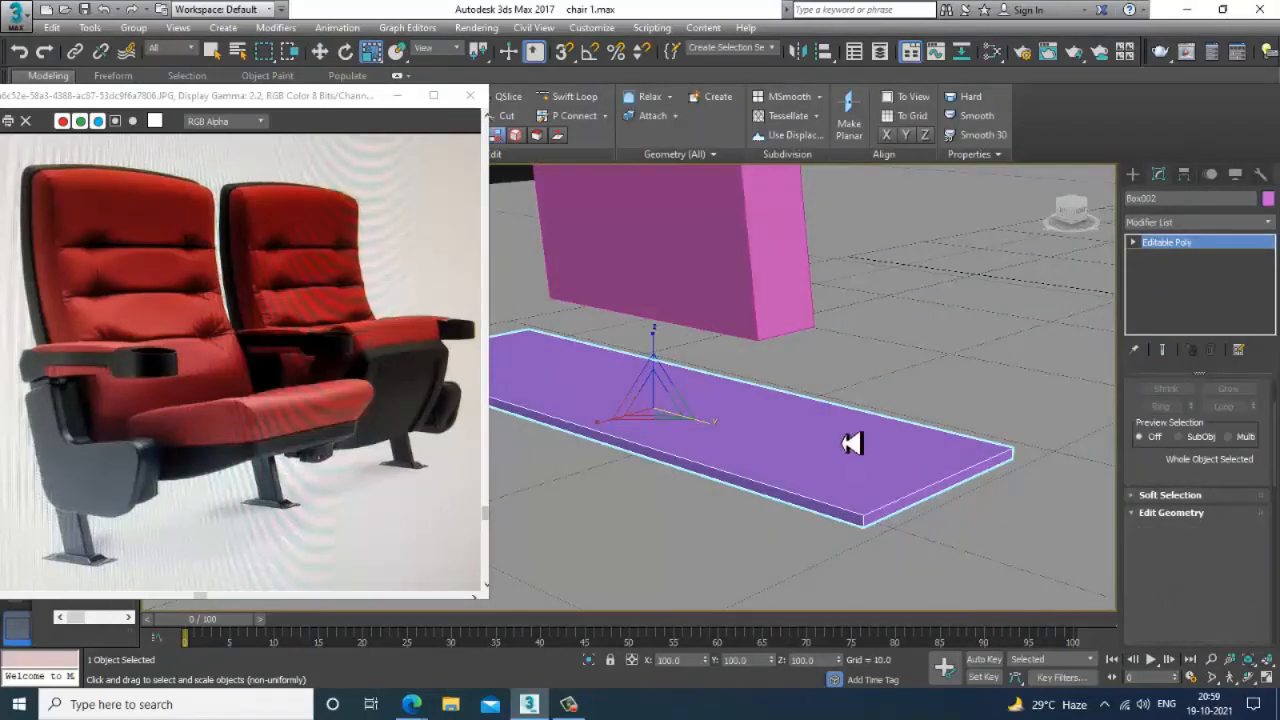
- Inset the base plate's top polygon by 1.0 and bevel it upward with a height of 4.141 and a tapered outline
key("4")
key("w")
left_click(1250, 570)
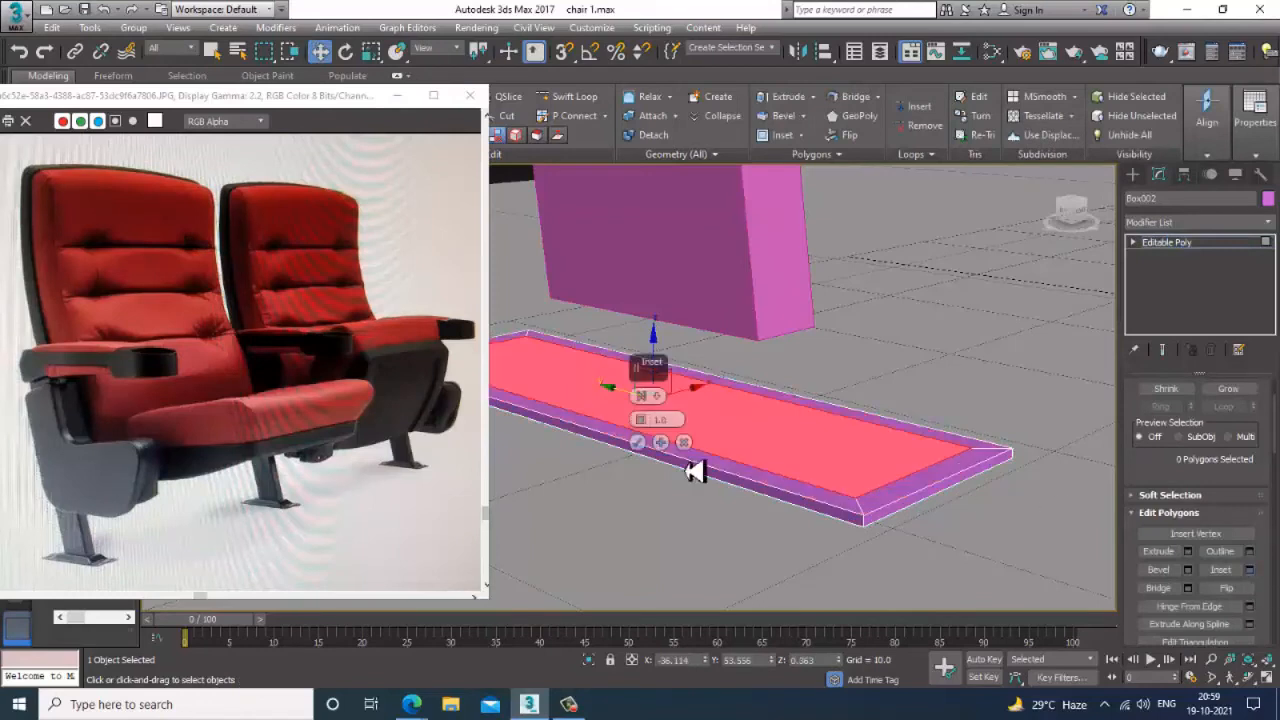
left_click(638, 443)
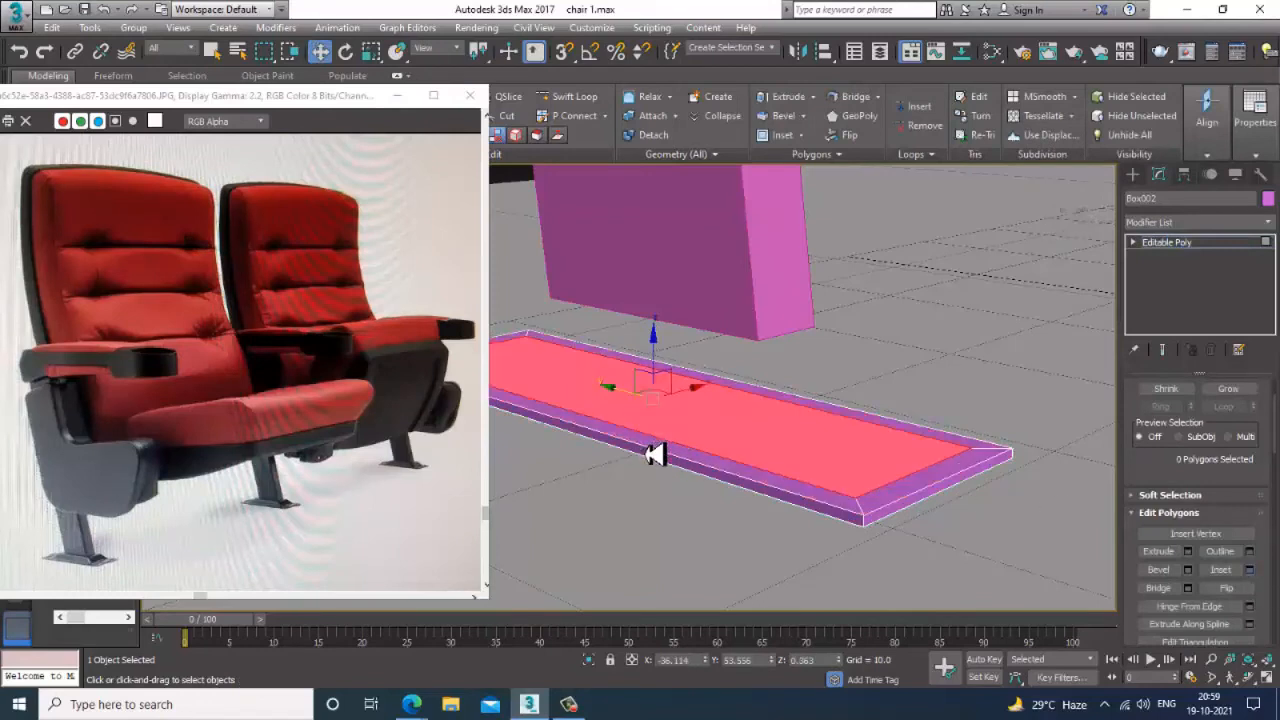
left_click(1189, 570)
left_click_drag(650, 418, 658, 443)
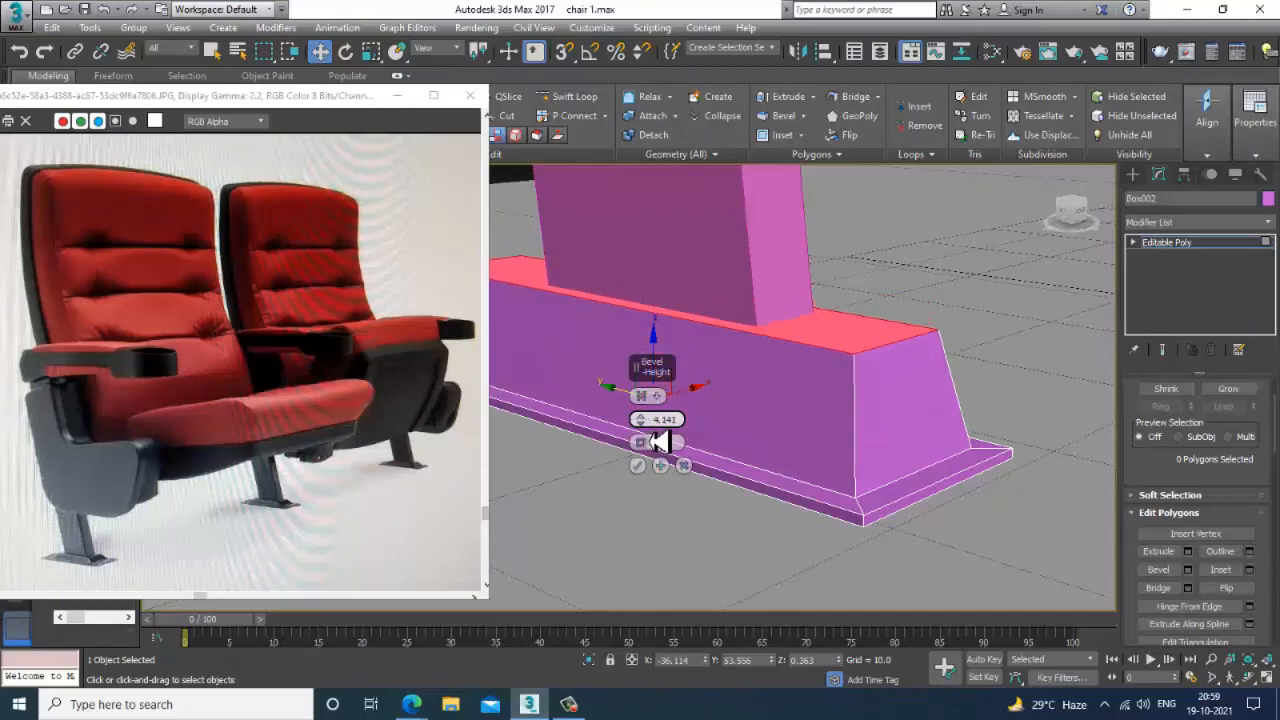
left_click(639, 466)
- Move the foot's front and rear top vertices inward in the side view to line up with the leg's edges
key("alt+w")
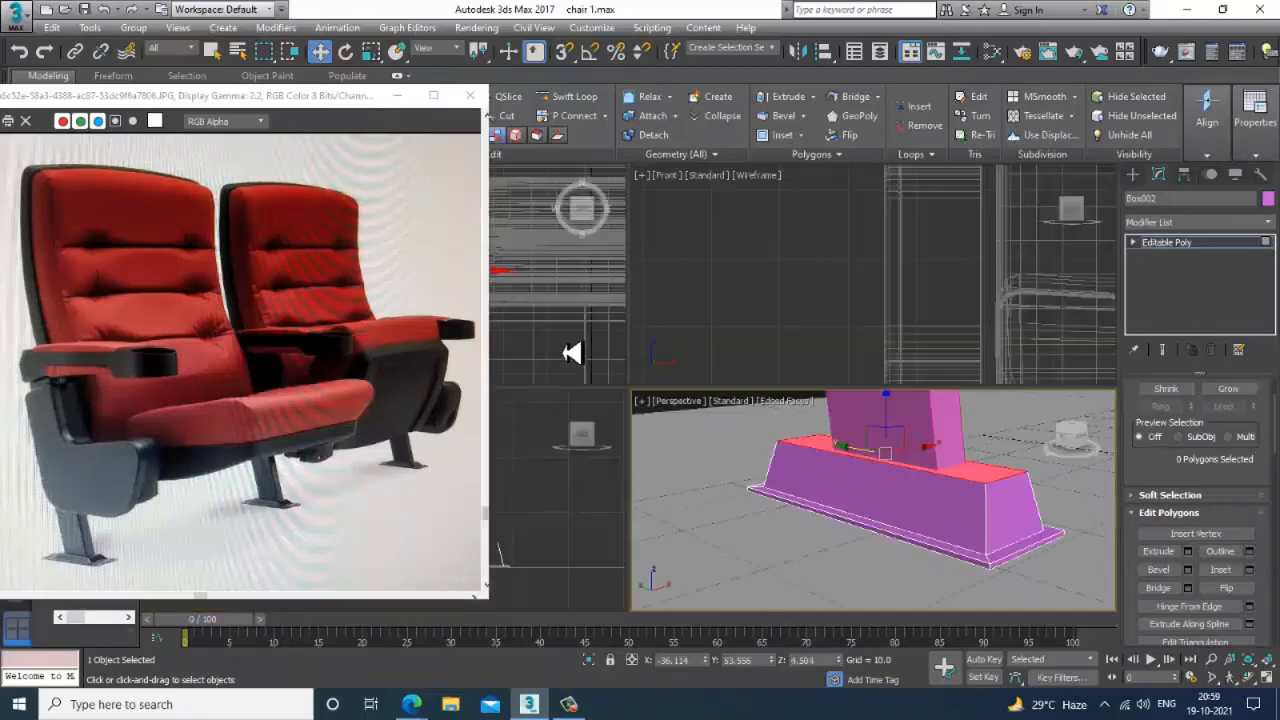
middle_click_drag(572, 352, 560, 349)
key("alt+w")
key("z")
key("alt+w")
middle_click(591, 503)
key("alt+w")
key("z")
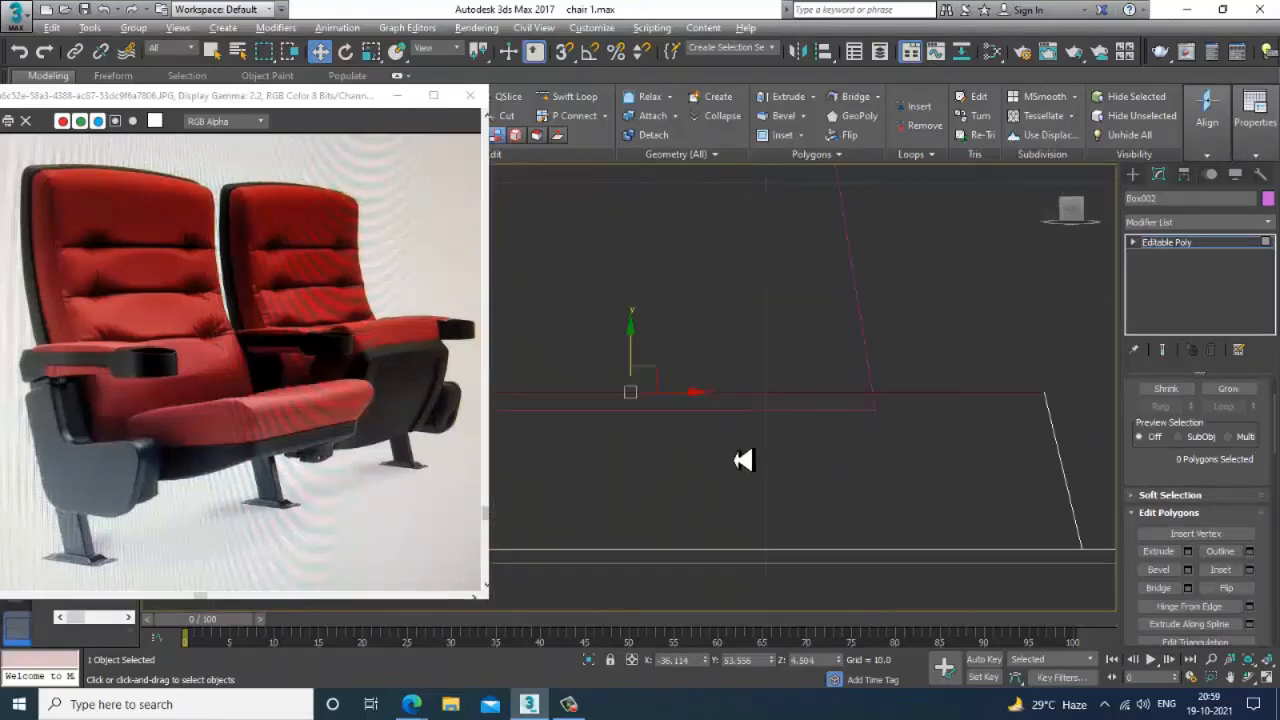
scroll(743, 460, "down", 5)
scroll(817, 449, "up", 1)
scroll(560, 401, "up", 2)
key("1")
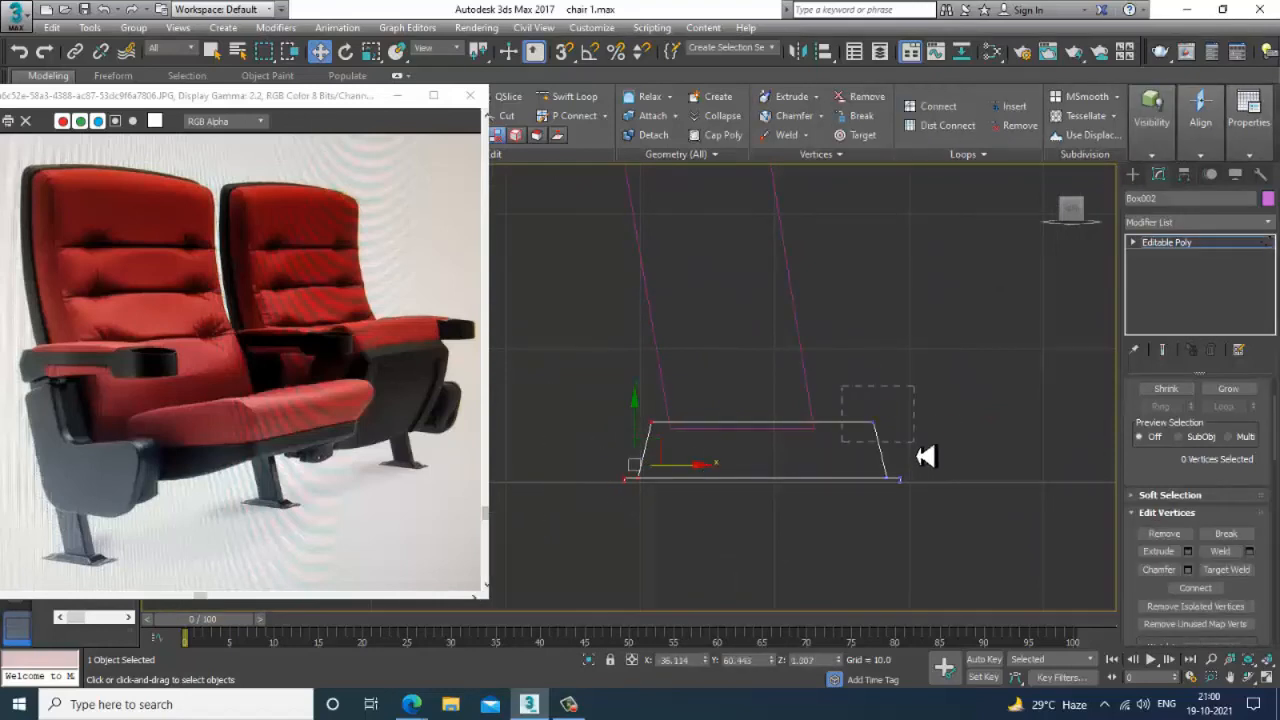
left_click_drag(935, 432, 884, 436)
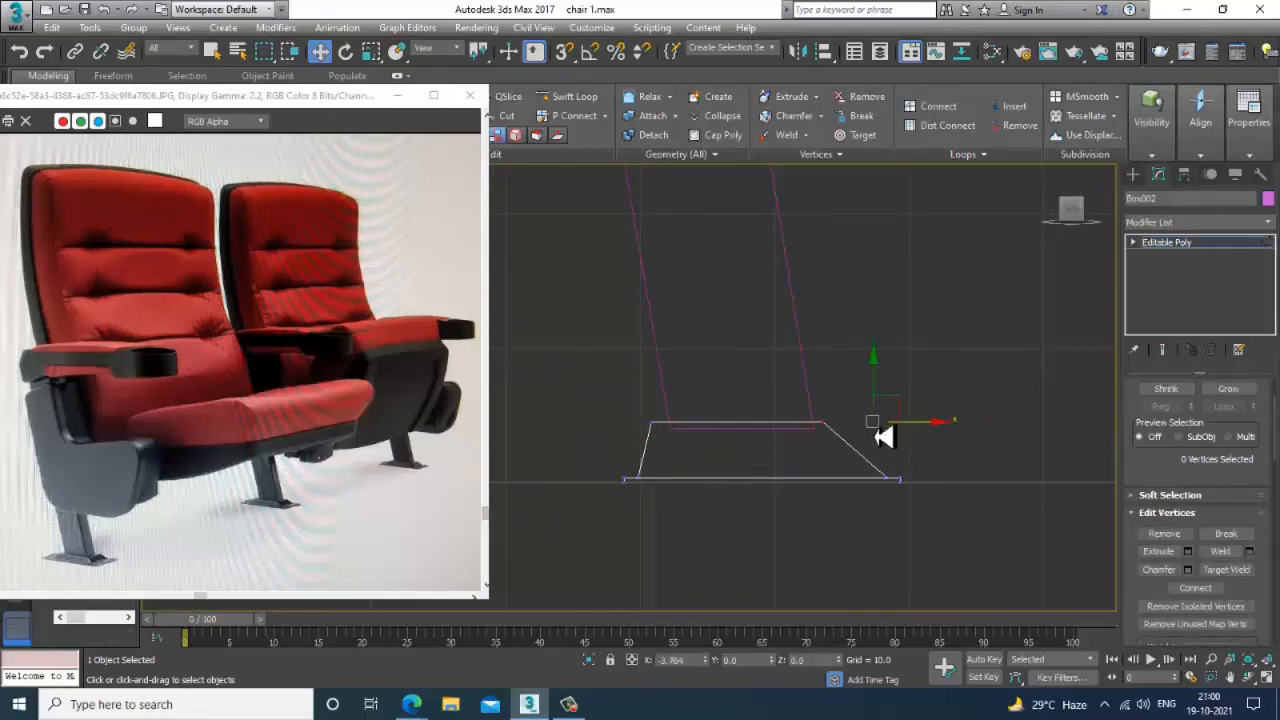
left_click(651, 423)
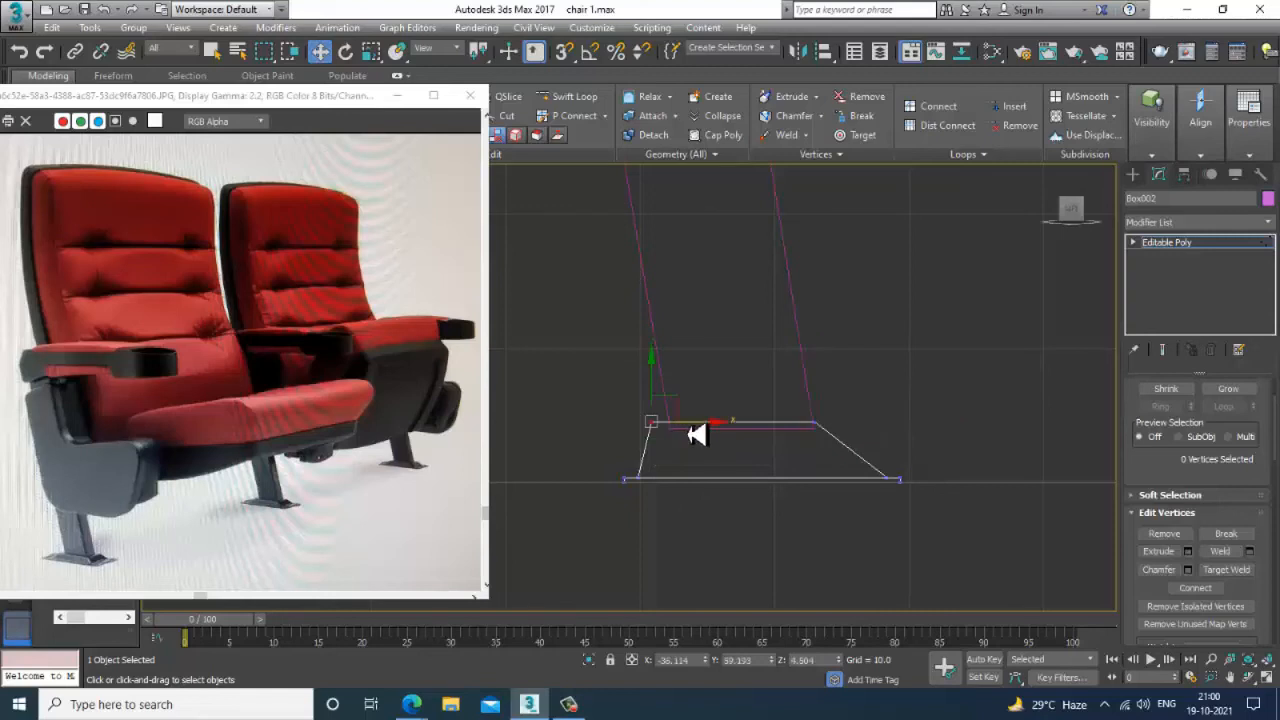
- Shift the whole foot slightly along Y, align its top vertices with the leg and lower them to Z 4.093
left_click(1183, 244)
left_click_drag(783, 490, 778, 492)
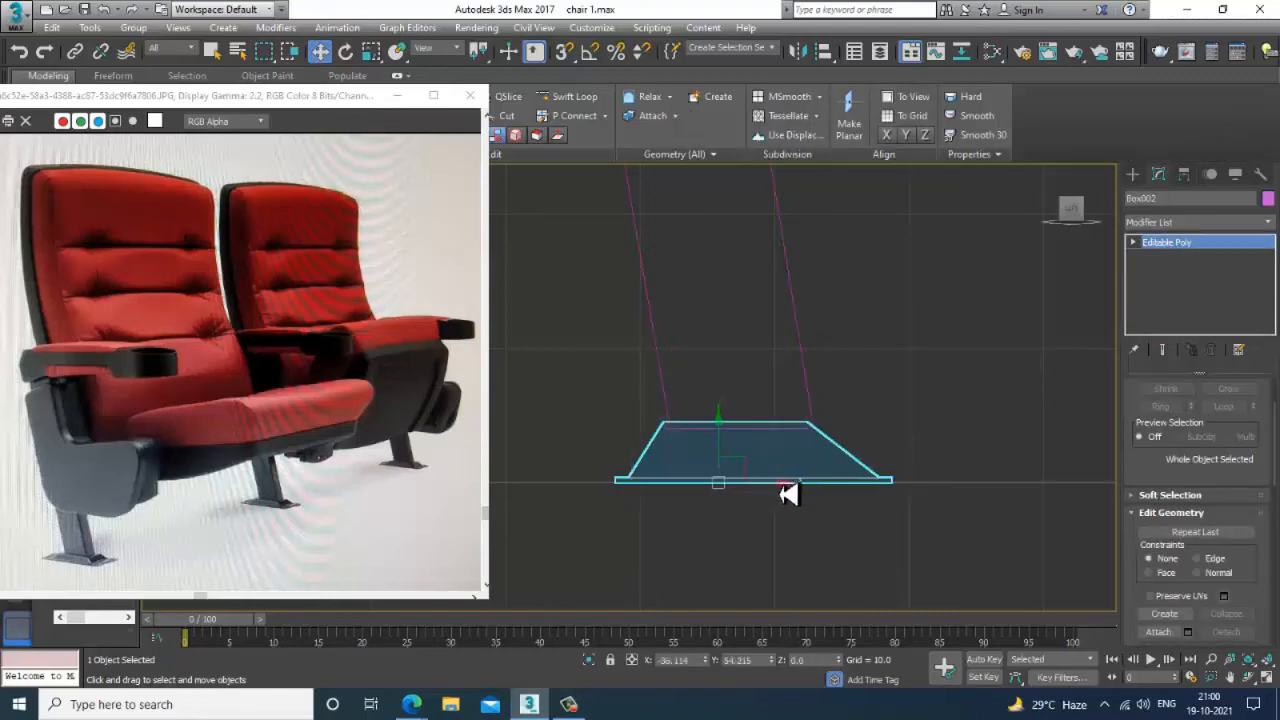
key("1")
left_click_drag(765, 400, 848, 444)
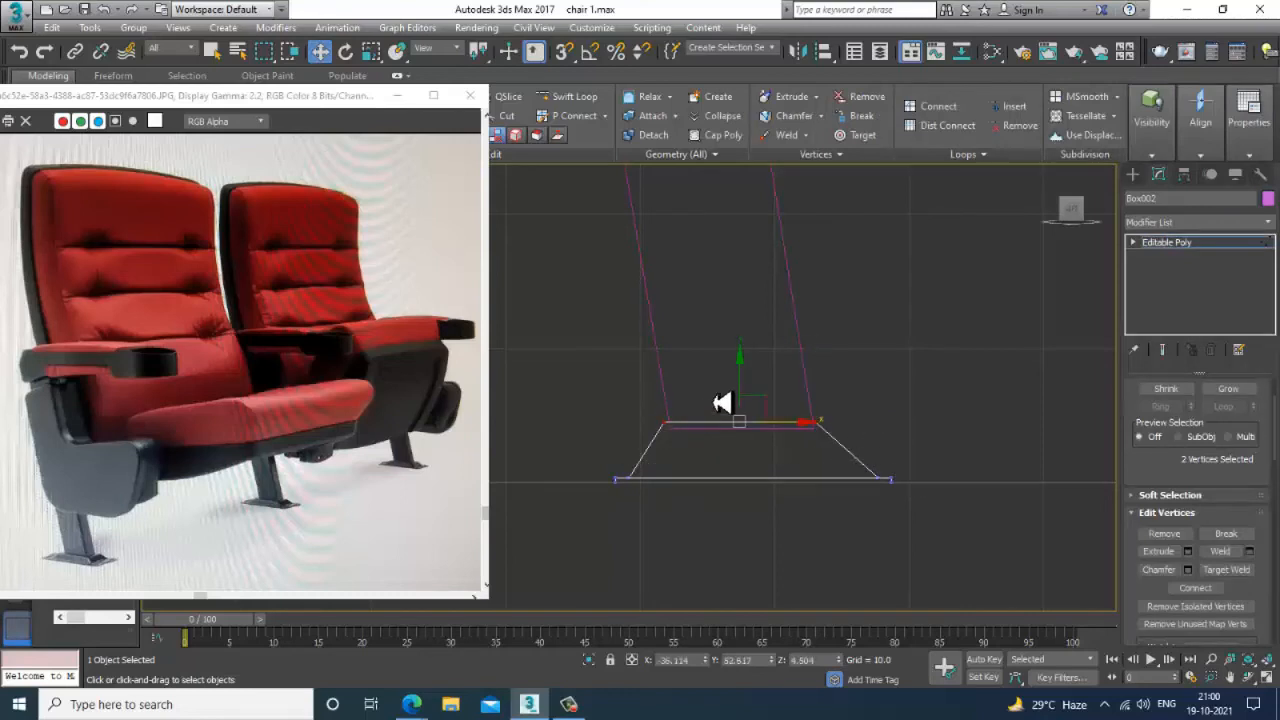
left_click_drag(750, 385, 756, 392)
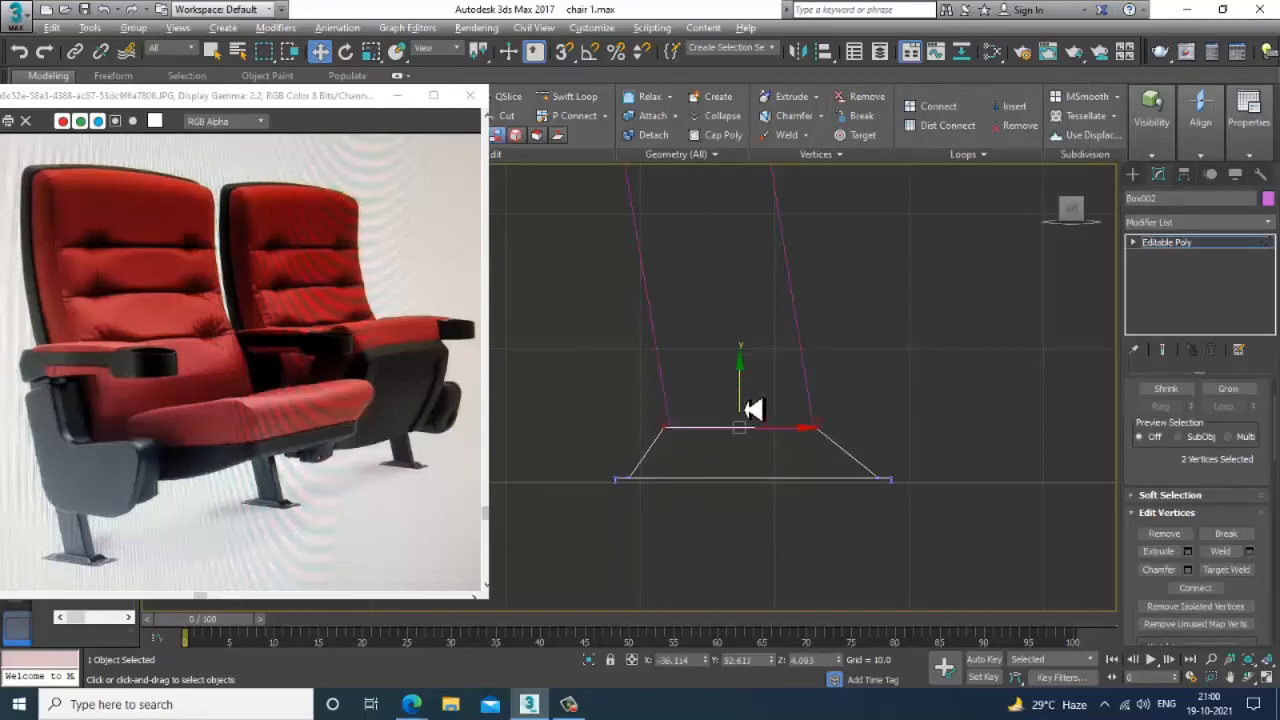
key("alt+w")
right_click(869, 477)
key("alt+w")
middle_click_drag(922, 470, 874, 455, "alt")
scroll(874, 471, "down", 4)
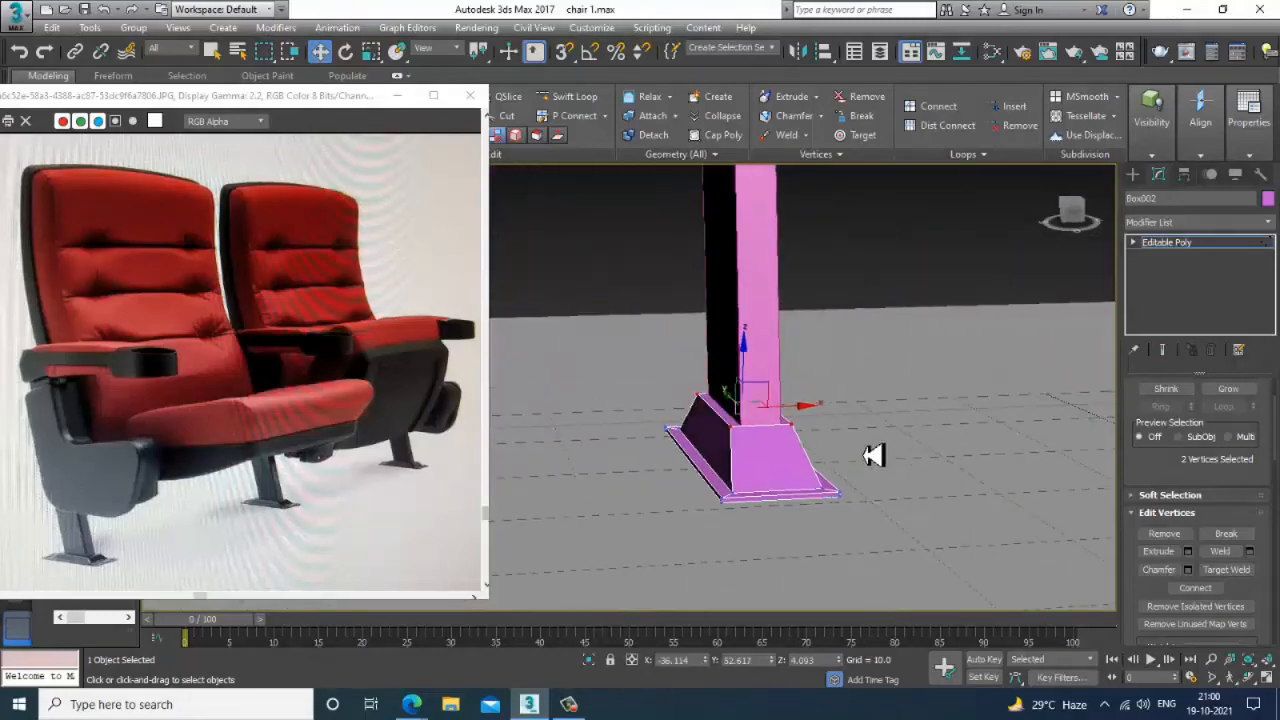
- Select the leg together with its foot and mirror them on the X axis as a copy
left_click(1167, 242)
scroll(834, 394, "down", 4)
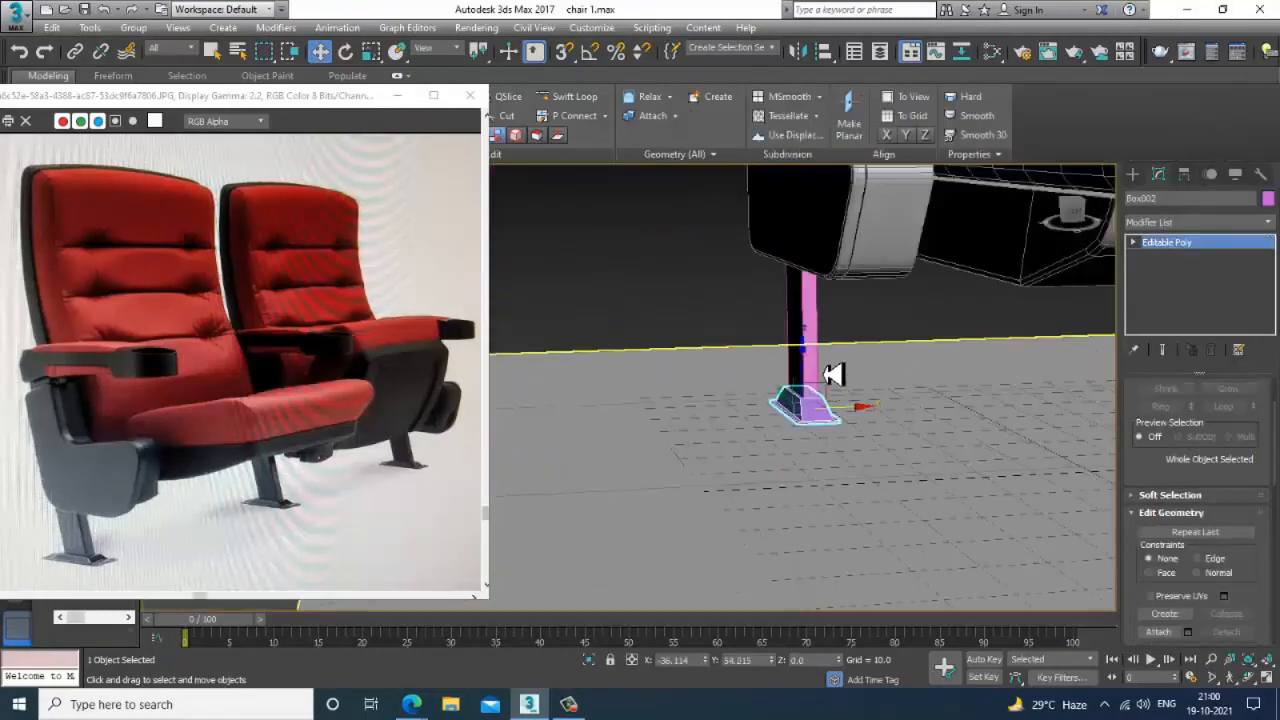
left_click(814, 324, "ctrl")
middle_click_drag(822, 400, 858, 405, "alt")
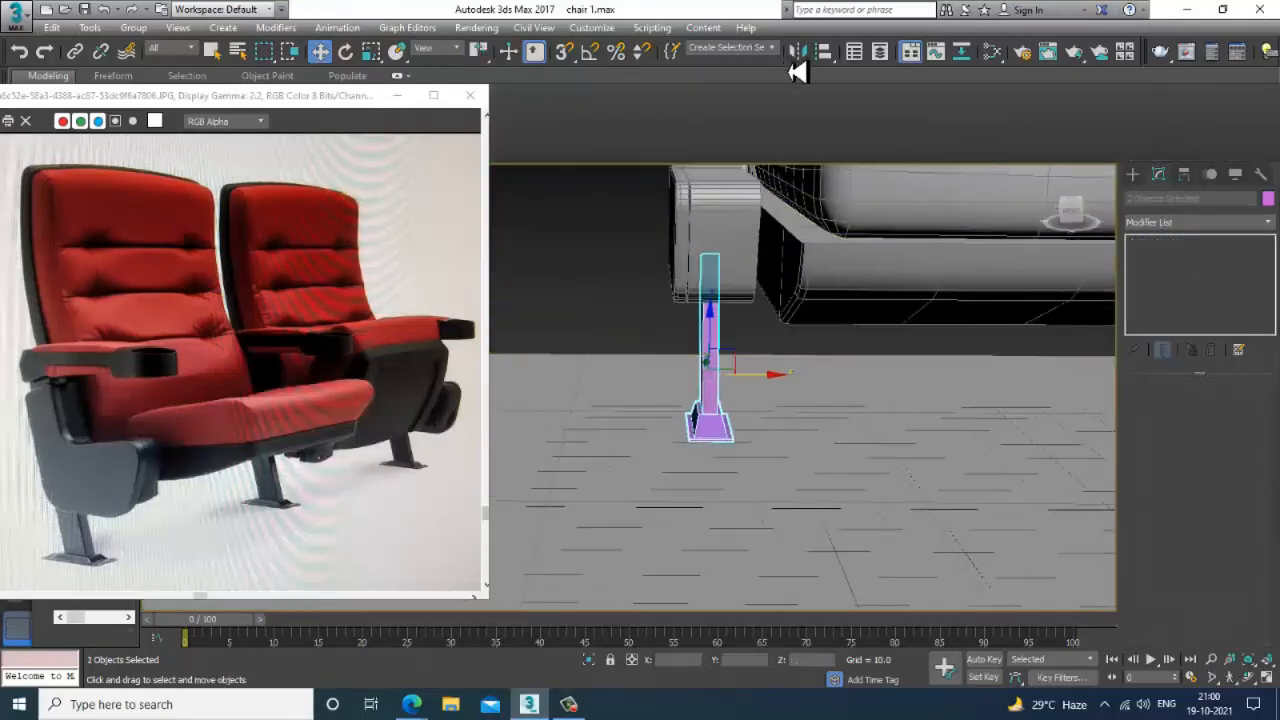
left_click(796, 52)
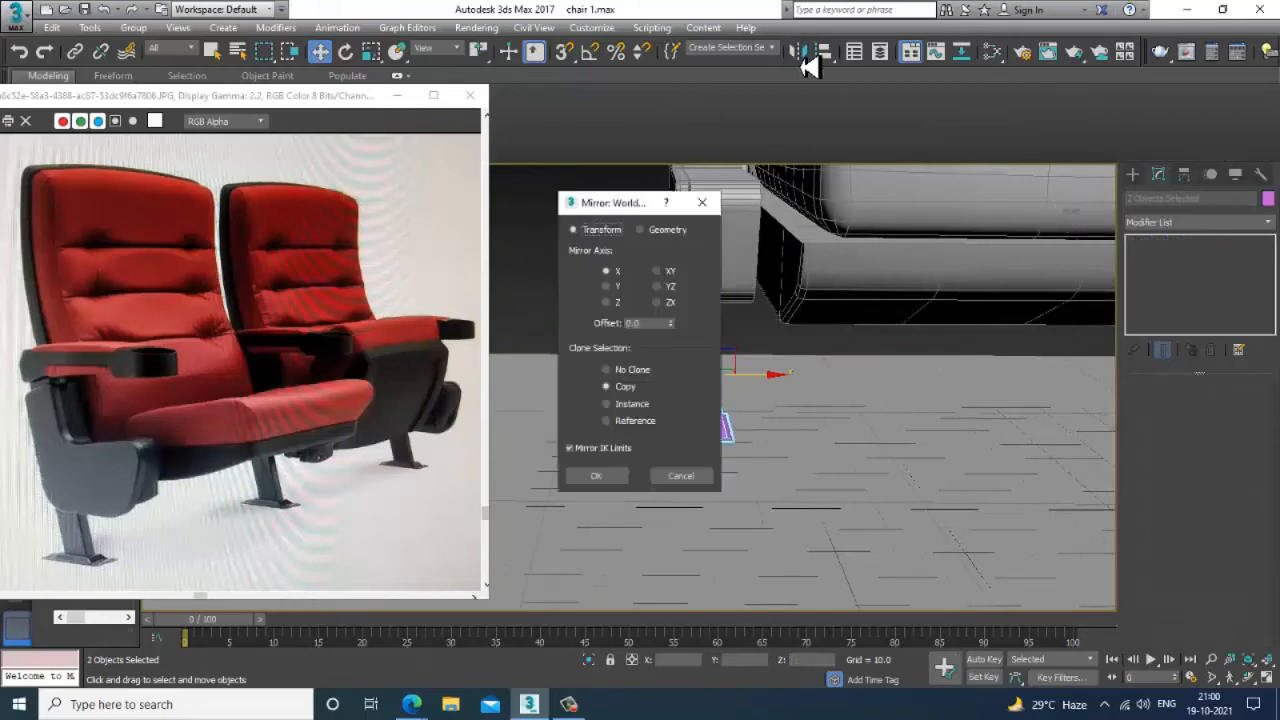
left_click(606, 480)
- Move the mirrored leg and foot along X to beneath the opposite side bracket
scroll(772, 408, "down", 6)
middle_click_drag(772, 408, 604, 408)
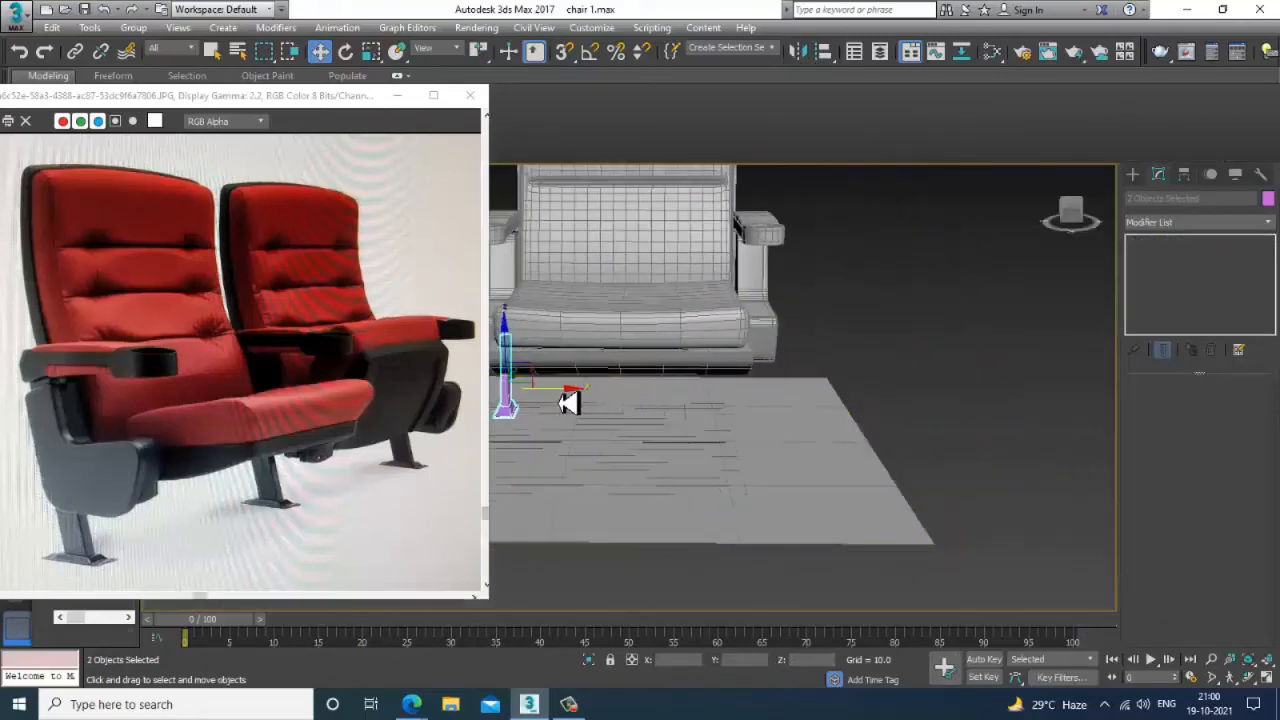
left_click_drag(562, 398, 819, 414)
- Select the three middle vertices near the front of the seat base's underside and move them back to Y -18.0
middle_click_drag(822, 414, 705, 355, "alt")
left_click(738, 396)
key("z")
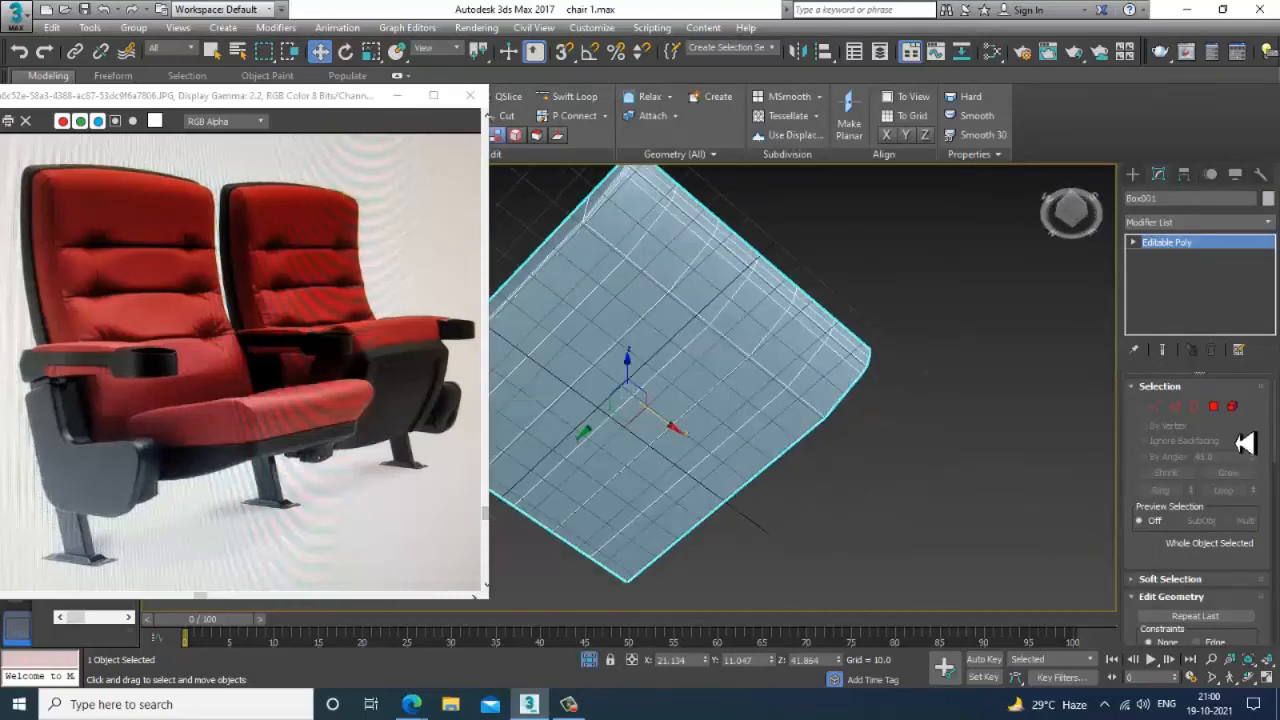
left_click(1215, 408)
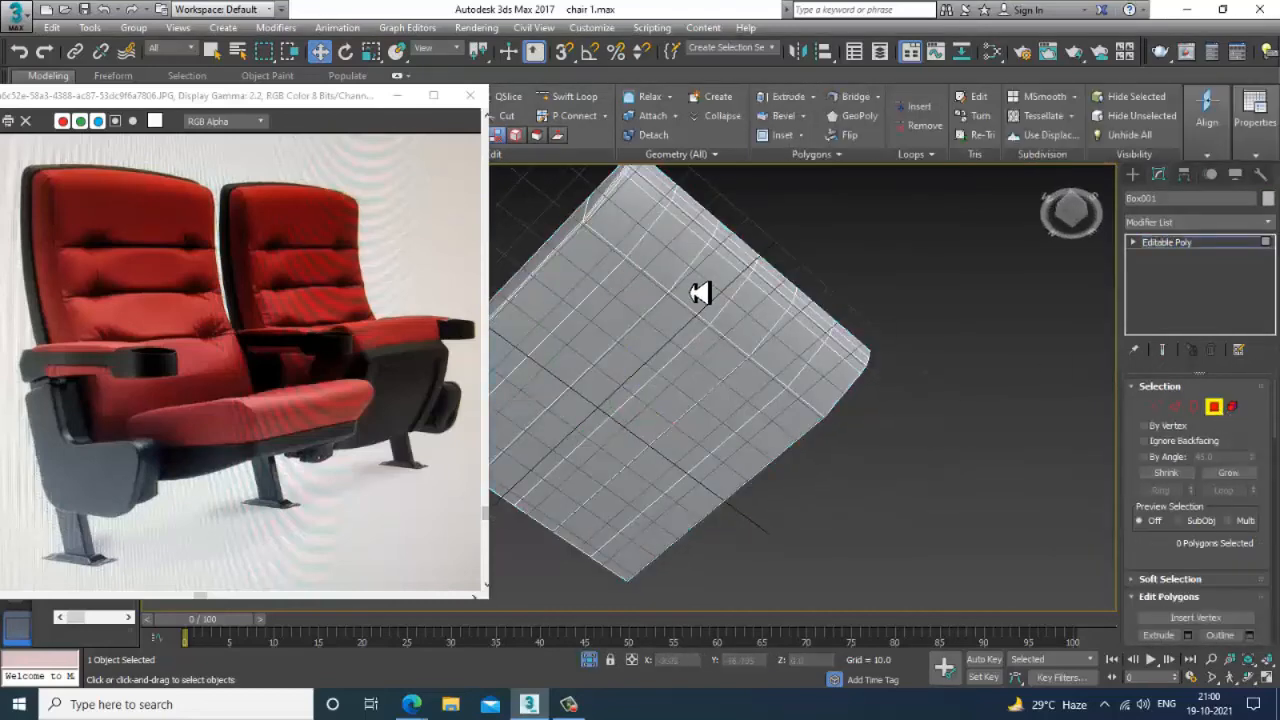
key("1")
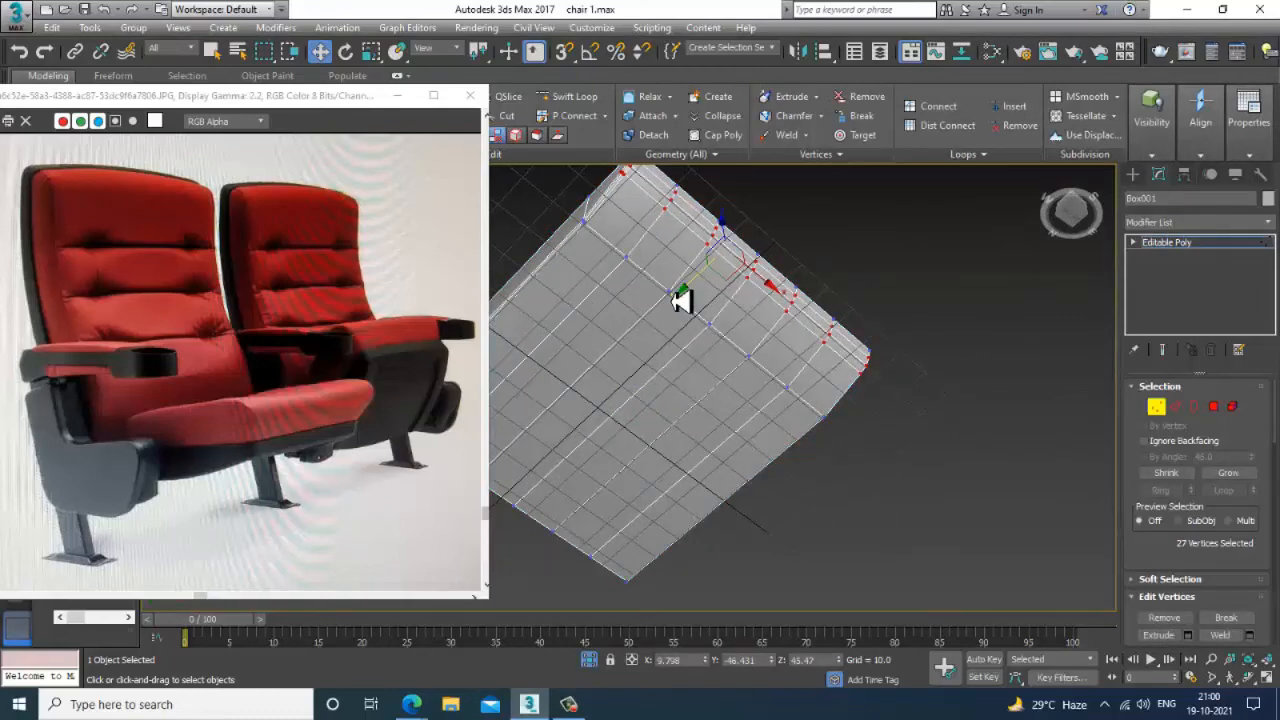
left_click(670, 292)
left_click(709, 324, "ctrl")
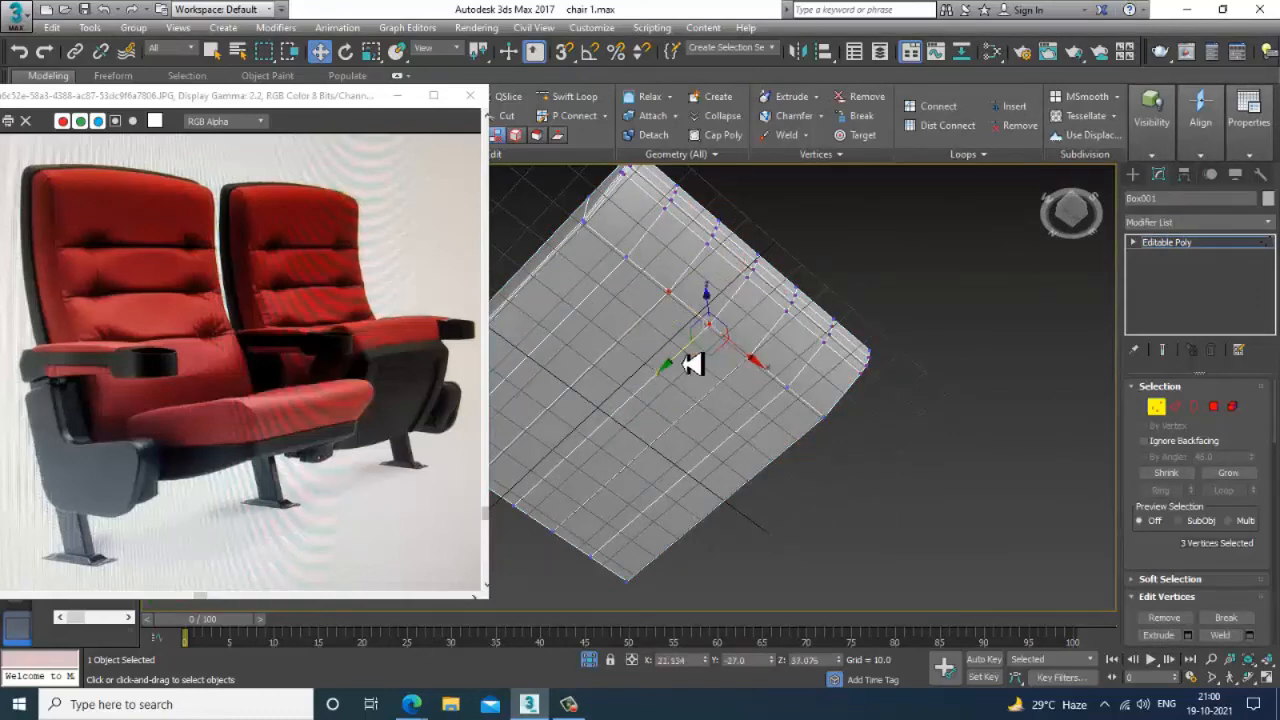
left_click_drag(685, 368, 636, 276)
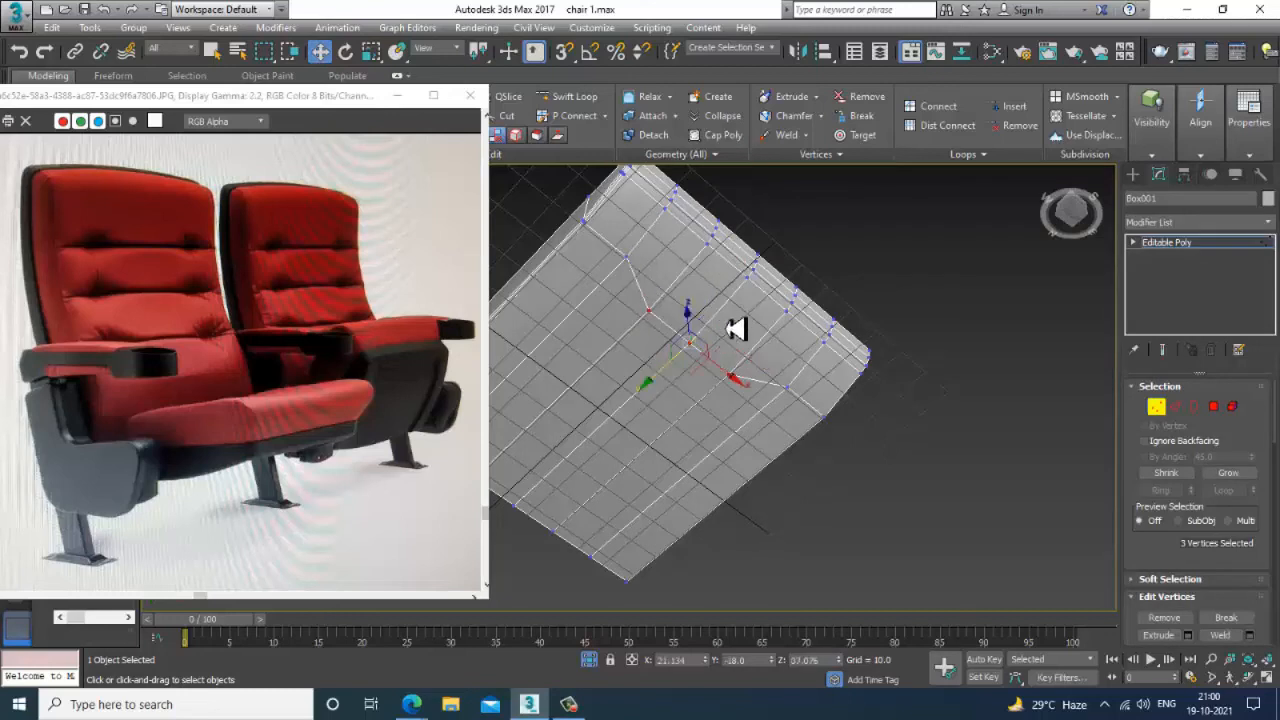
- Select the six large polygons on the seat base's underside and inset them slightly as a group
left_click(1214, 407)
left_click(558, 328)
left_click(610, 360, "ctrl")
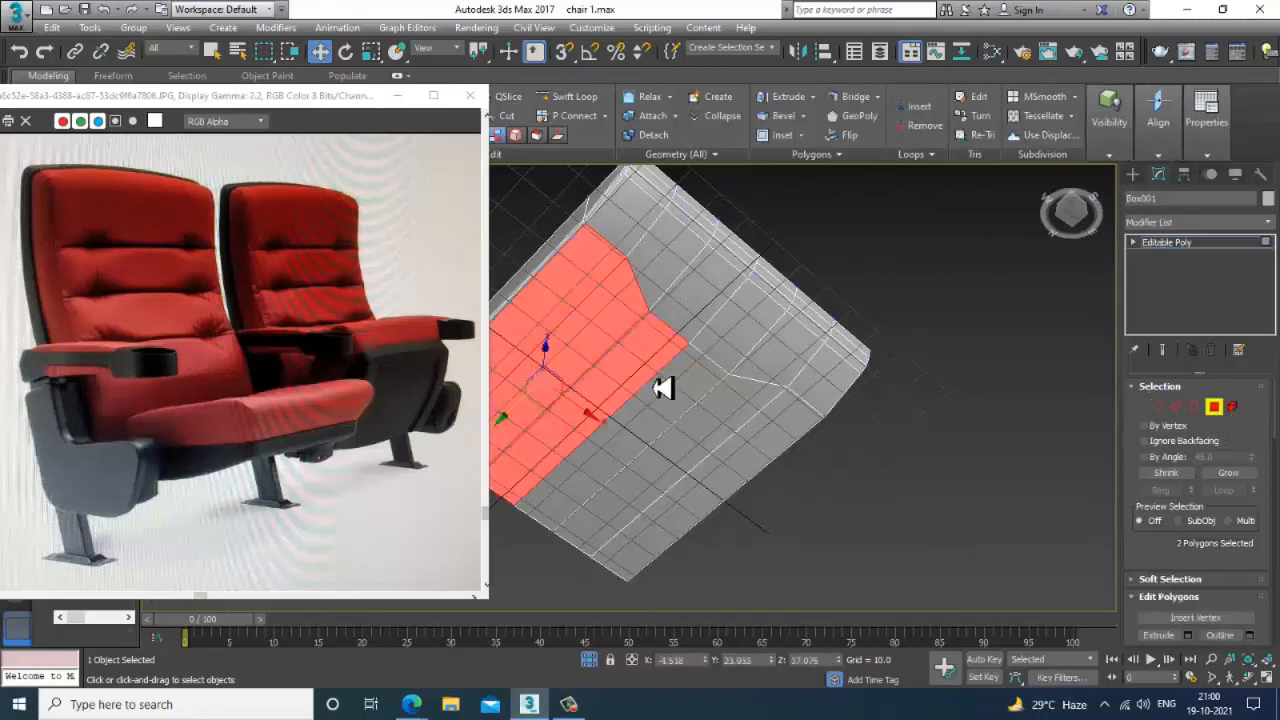
left_click(666, 412, "ctrl")
left_click(718, 434, "ctrl")
left_click(753, 475, "ctrl")
left_click_drag(1224, 550, 1225, 480)
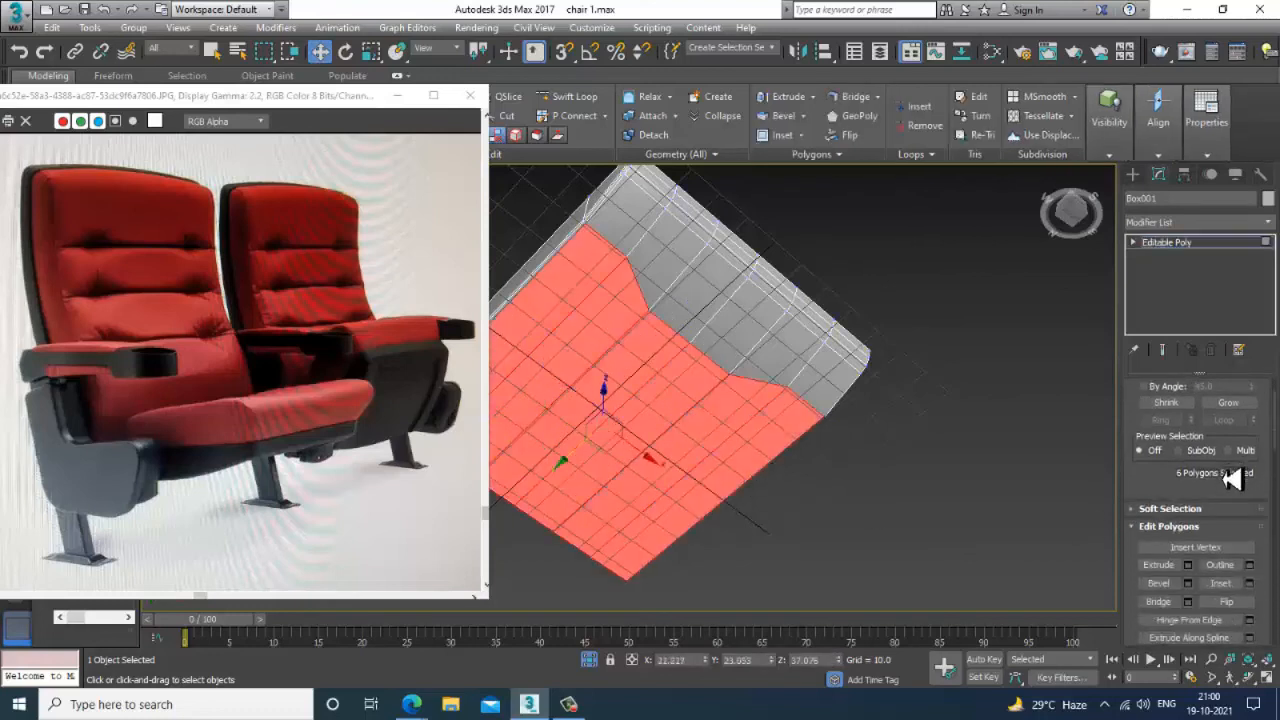
left_click(1249, 583)
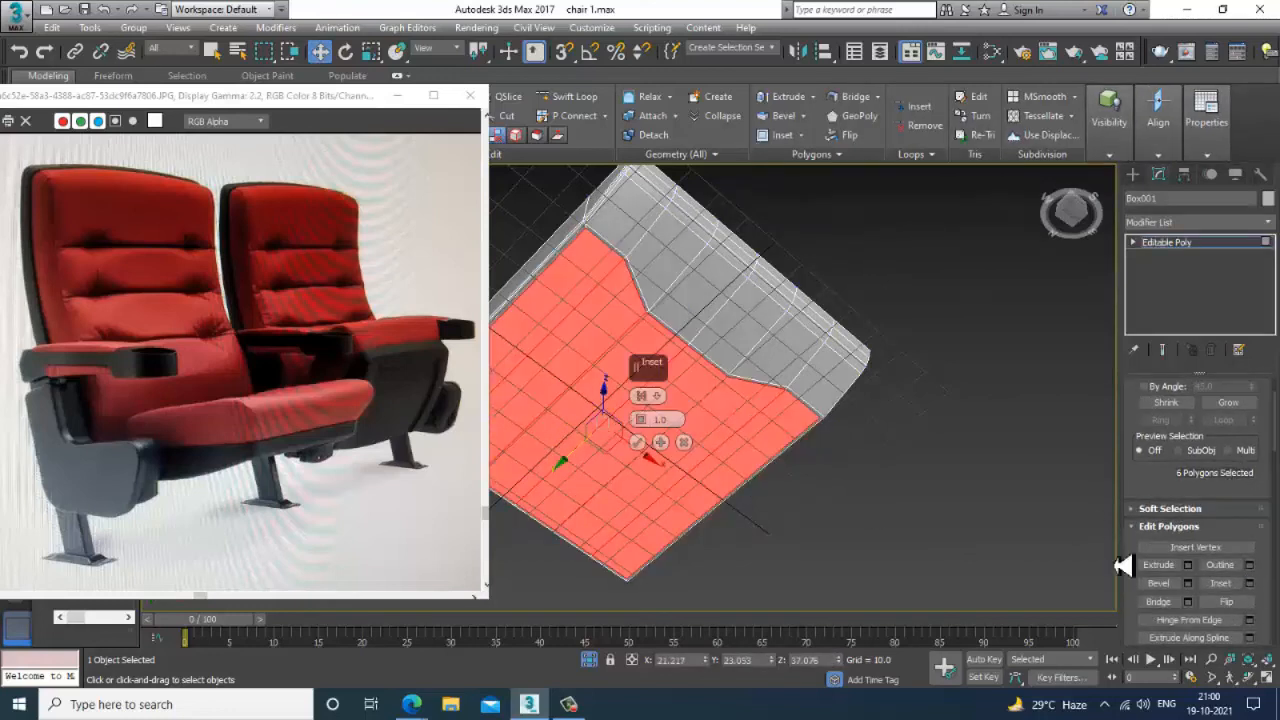
left_click_drag(641, 427, 641, 425)
left_click(638, 442)
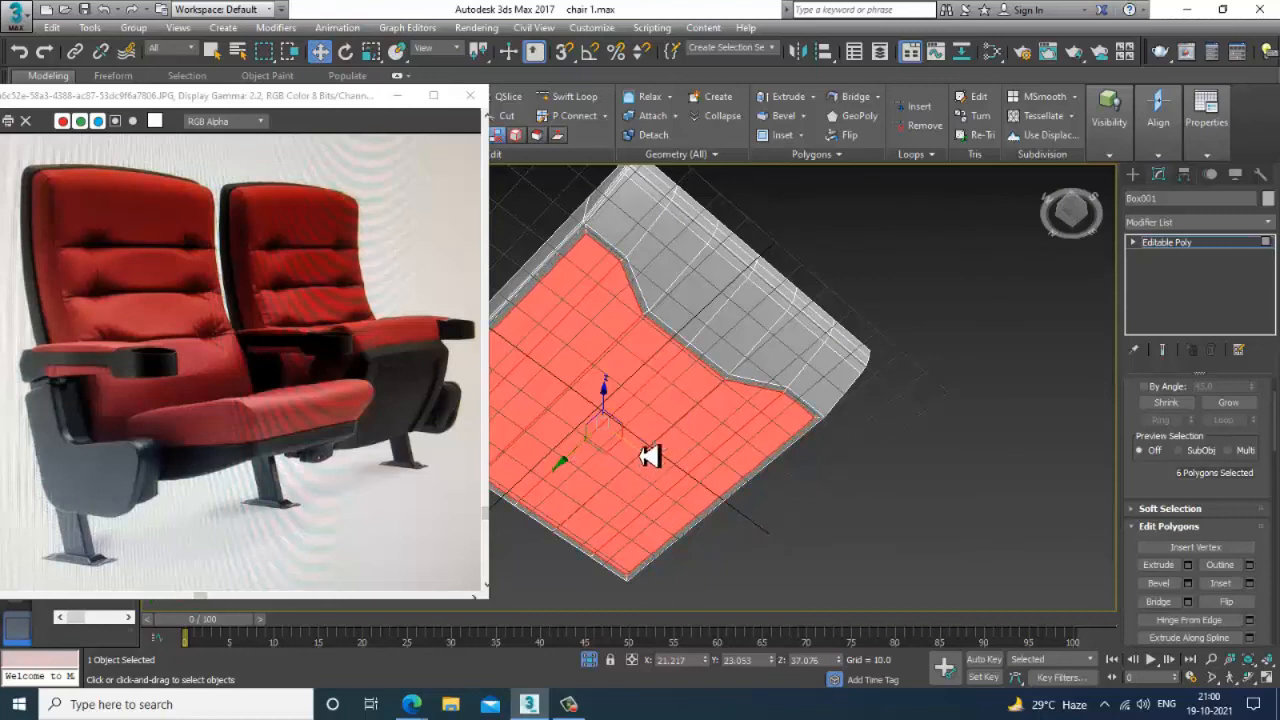
- Bevel the inset underside polygons inward with height -0.9 and outline -2.365
left_click(1188, 584)
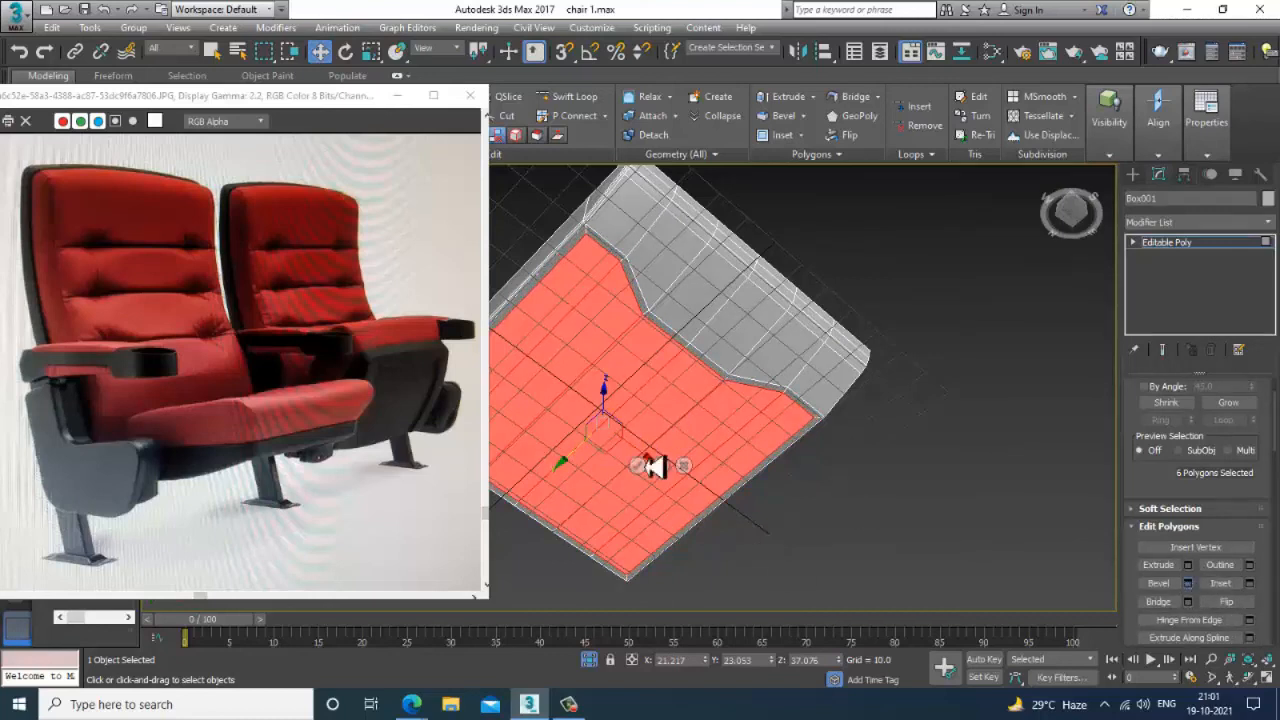
left_click_drag(642, 424, 657, 468)
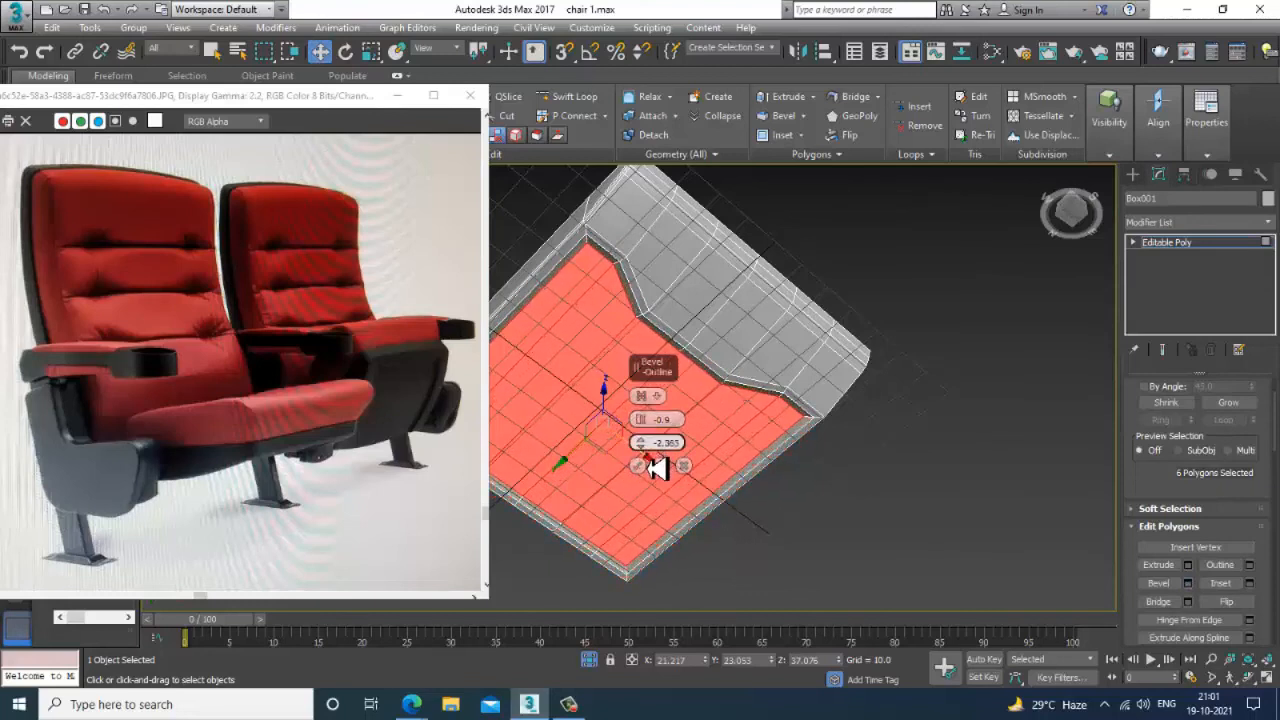
left_click(637, 466)
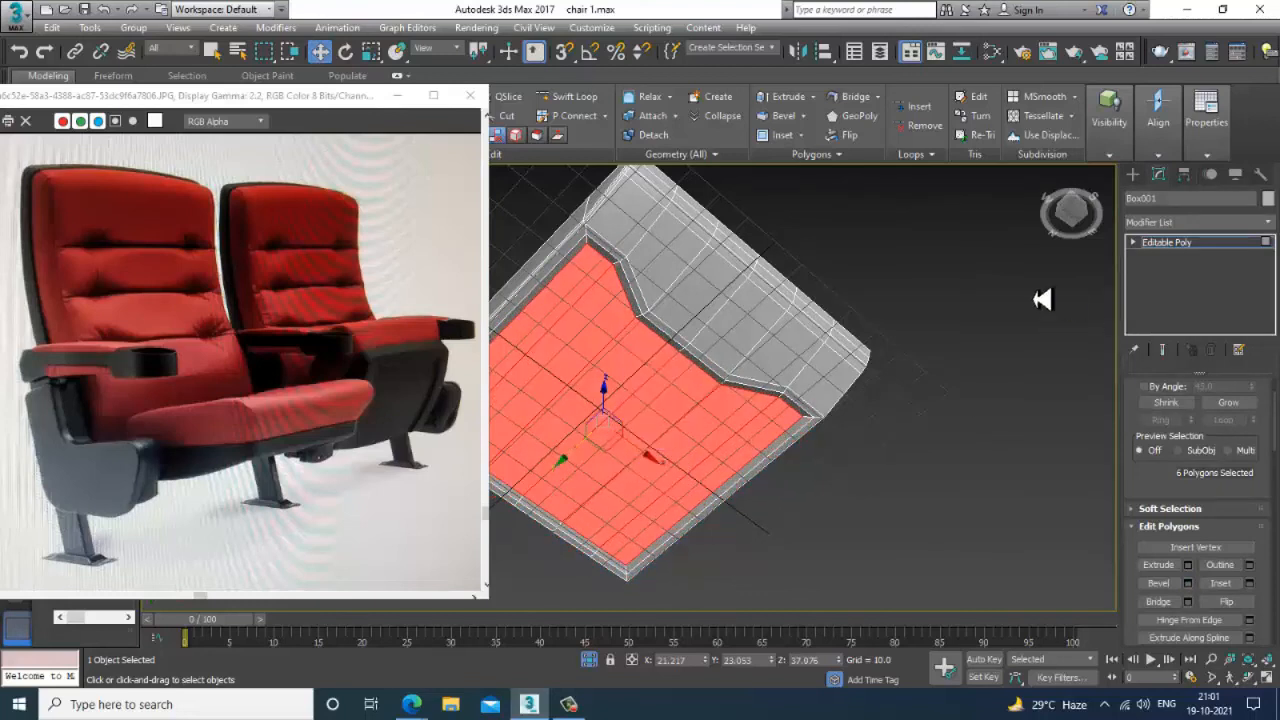
left_click(1025, 282)
right_click(919, 298)
left_click(965, 184)
- Try a TurboSmooth modifier on the seat base and remove it from the stack
middle_click_drag(799, 377, 815, 404, "alt")
scroll(822, 404, "up", 3)
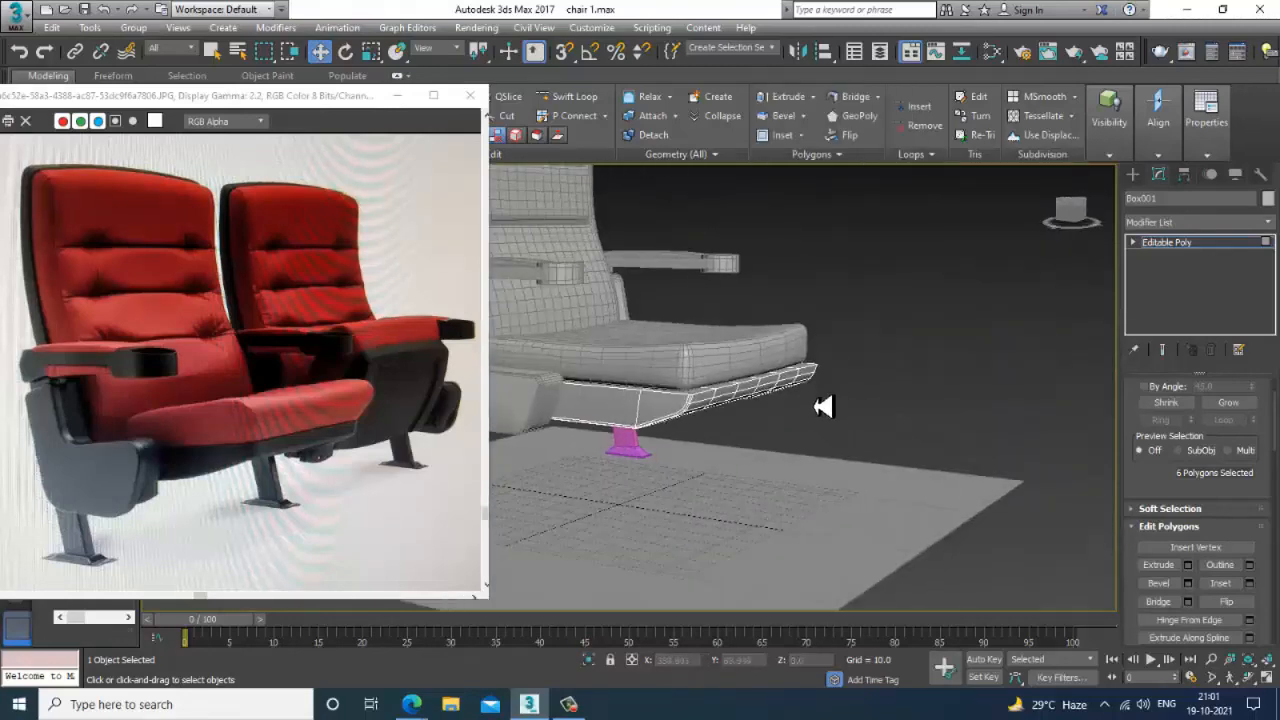
left_click(1198, 246)
left_click(1192, 222)
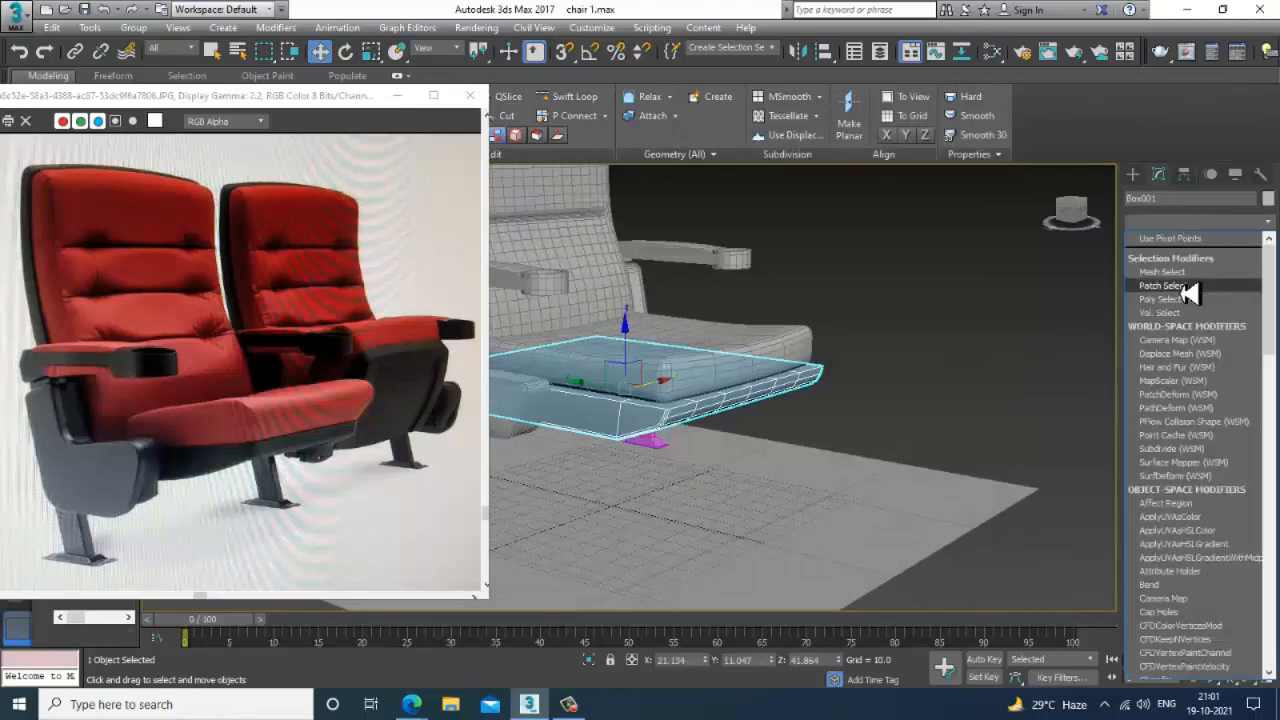
scroll(1192, 320, "down", 10)
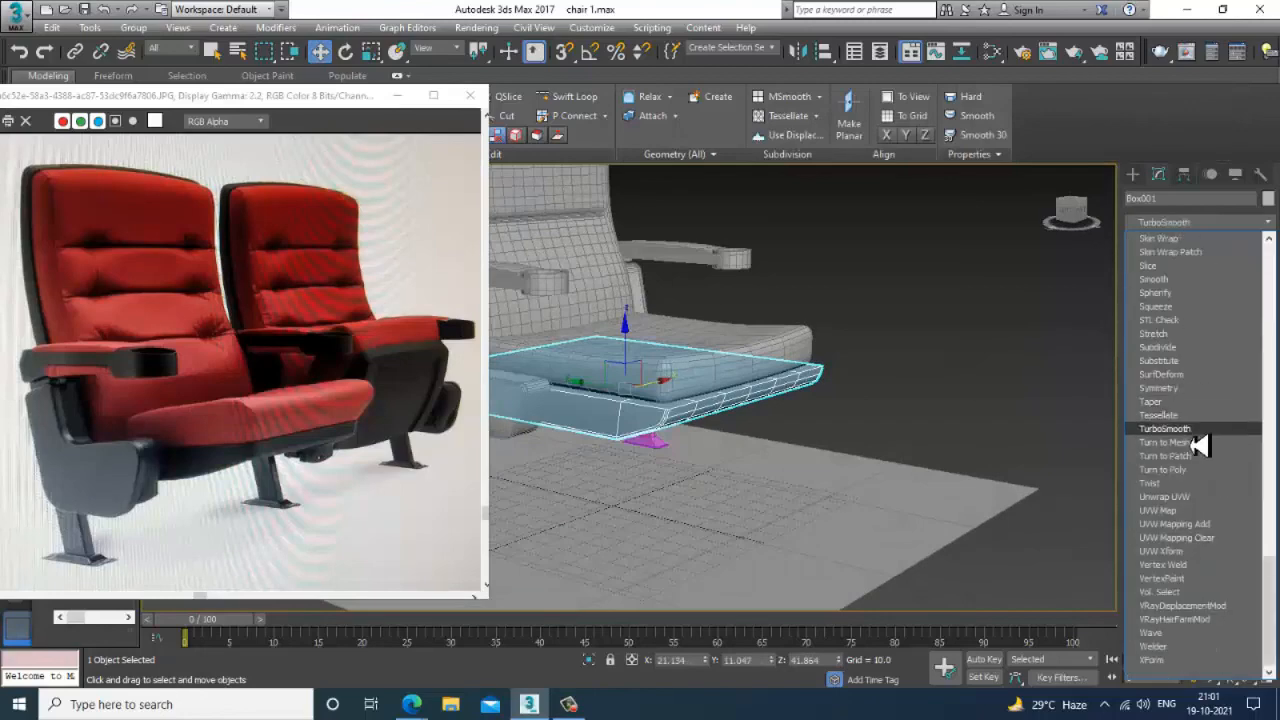
left_click(1200, 437)
middle_click_drag(922, 378, 871, 369, "alt")
left_click(1210, 350)
- Select all parts of the chair without the floor plane and copy them along X to form a second chair beside the first
left_click(887, 333)
scroll(887, 333, "down", 4)
left_click_drag(617, 218, 1043, 491)
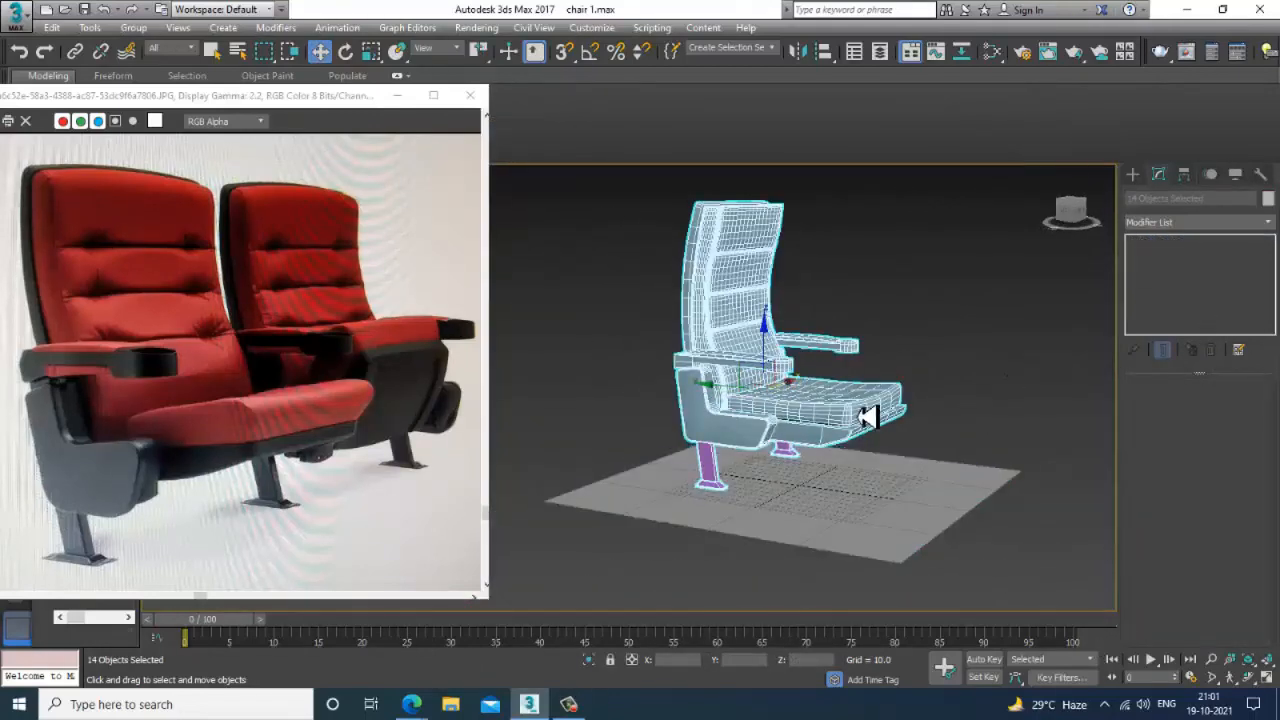
middle_click_drag(866, 416, 763, 441, "alt")
mouse_move(817, 400)
left_mouse_down("shift")
mouse_move(714, 404)
mouse_move(901, 404)
left_mouse_up("shift")
left_click(648, 420)
middle_click_drag(654, 434, 884, 395, "alt")
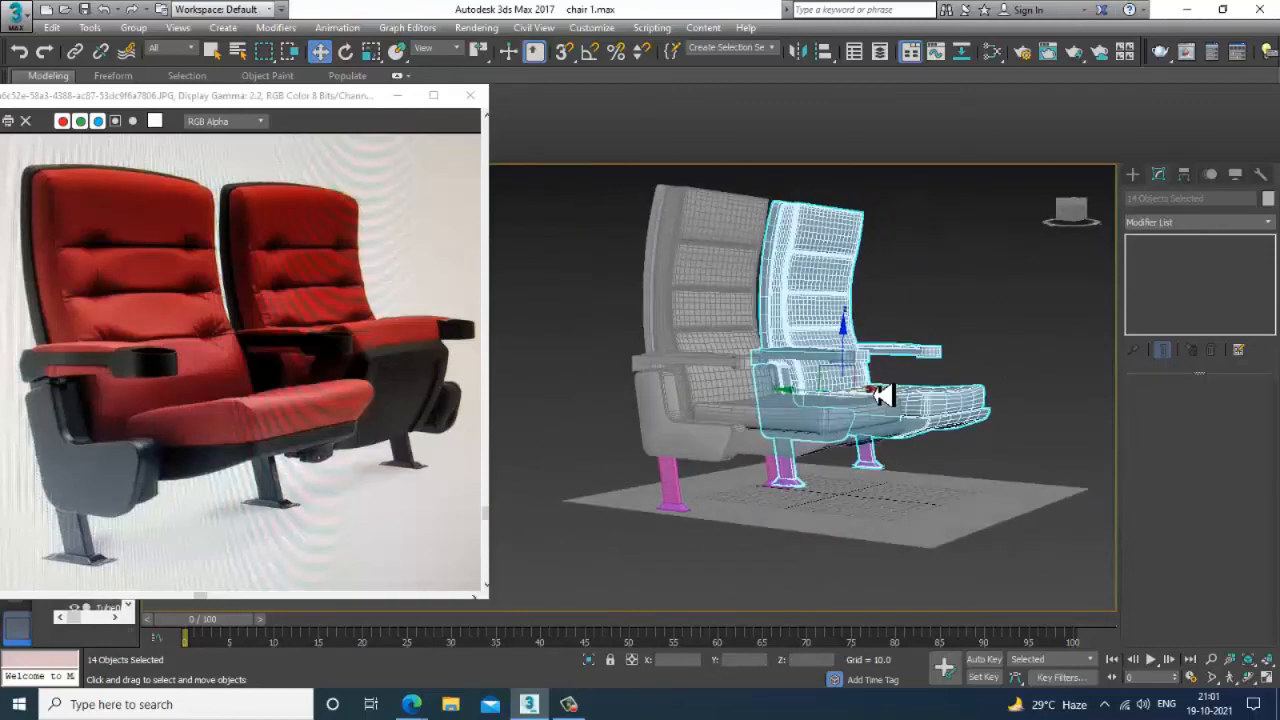
- Give all objects the same grey color and scale the floor plane up uniformly to about 131%
key("ctrl+a")
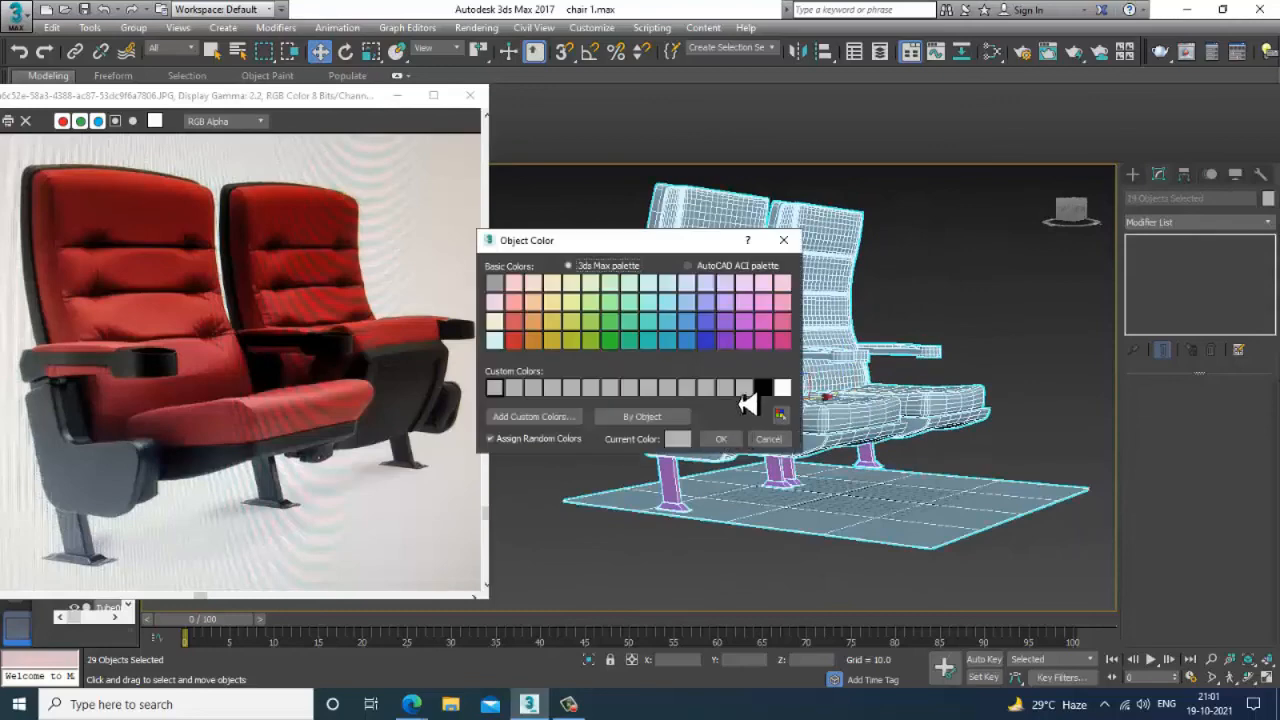
left_click(722, 440)
left_click(894, 531)
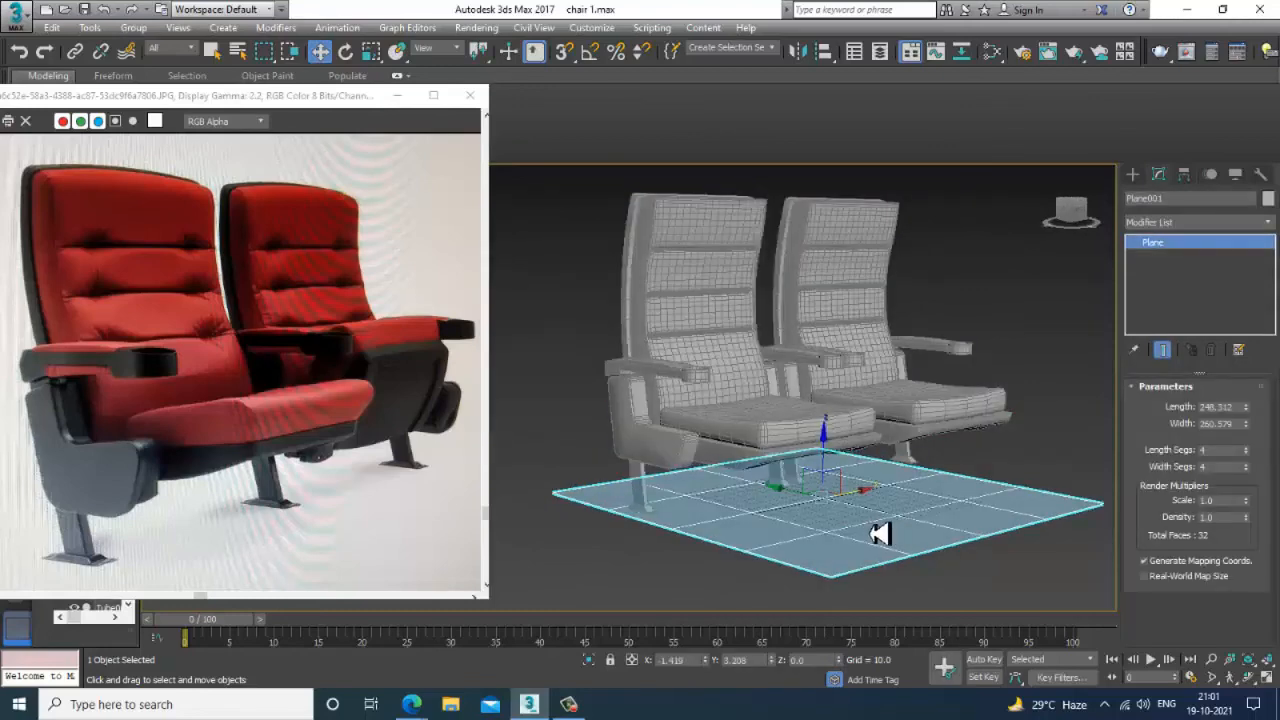
key("r")
left_click_drag(830, 505, 779, 482)
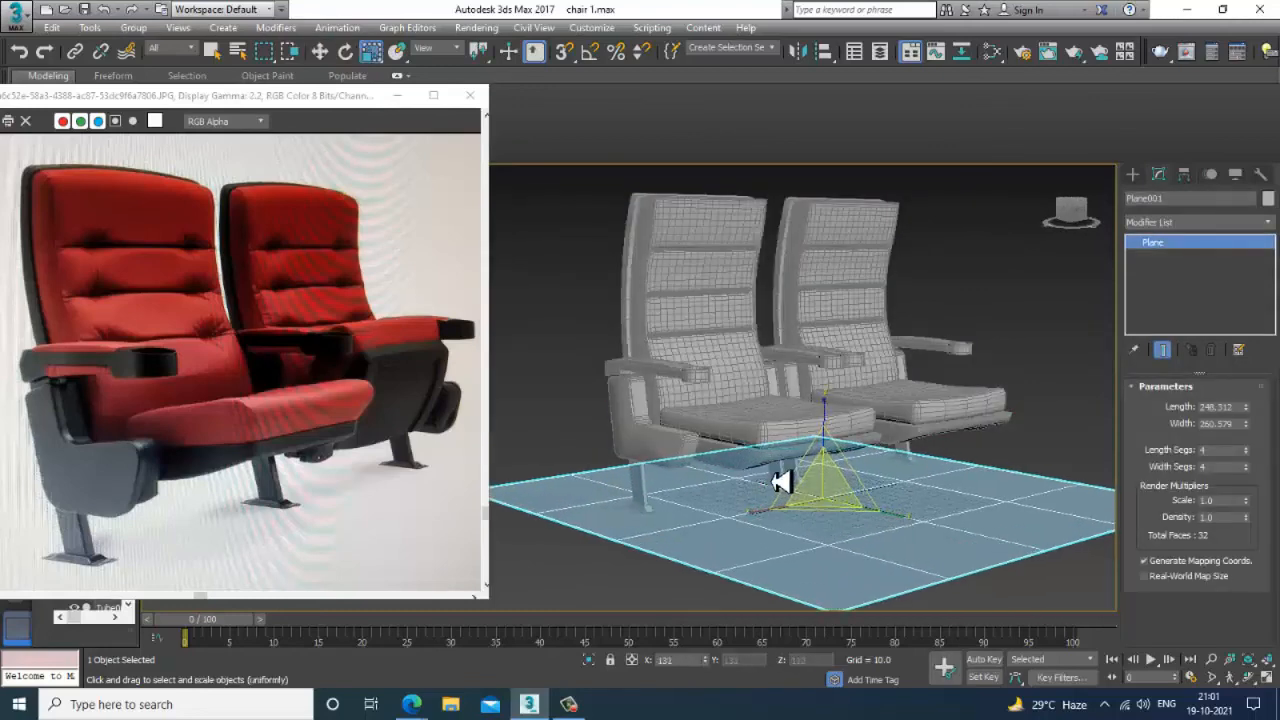
- Select both seat cushions with their bases and rotate them slightly in the side view so the front edges tilt up
key("alt+w")
middle_click_drag(900, 458, 843, 423, "alt")
key("alt+w")
mouse_move(858, 401)
middle_mouse_down("alt")
mouse_move(840, 440)
mouse_move(846, 423)
mouse_move(909, 417)
mouse_move(935, 483)
mouse_move(906, 448)
middle_mouse_up("alt")
left_click(898, 432)
left_click(888, 454, "ctrl")
left_click(965, 387, "ctrl")
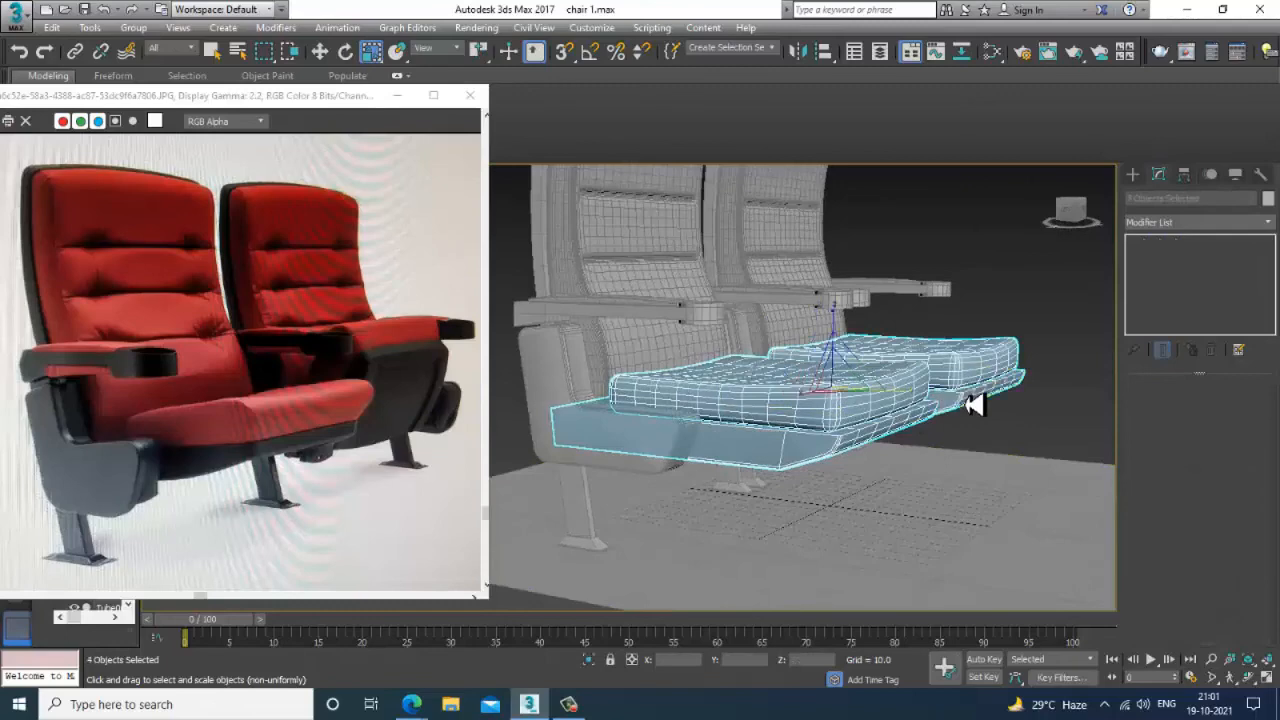
key("alt+w")
right_click(594, 503)
key("alt+w")
key("z")
scroll(698, 440, "down", 5)
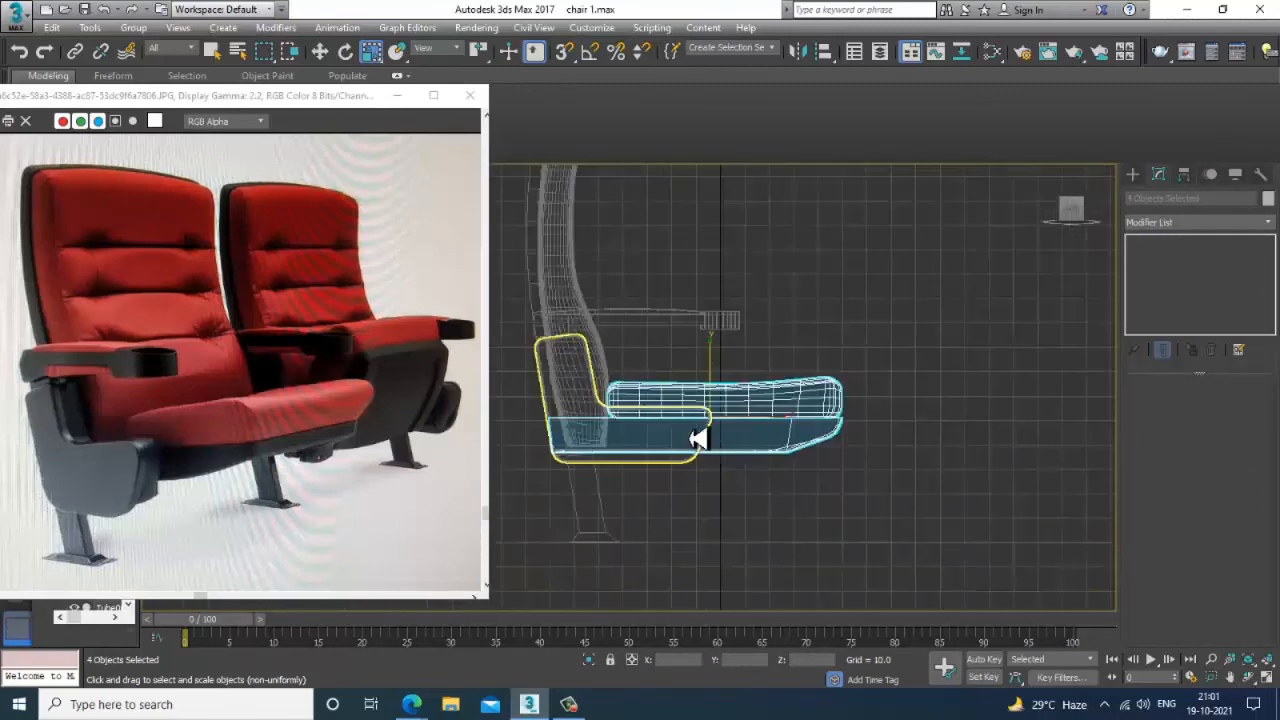
scroll(698, 440, "down", 2)
middle_click_drag(698, 440, 782, 468)
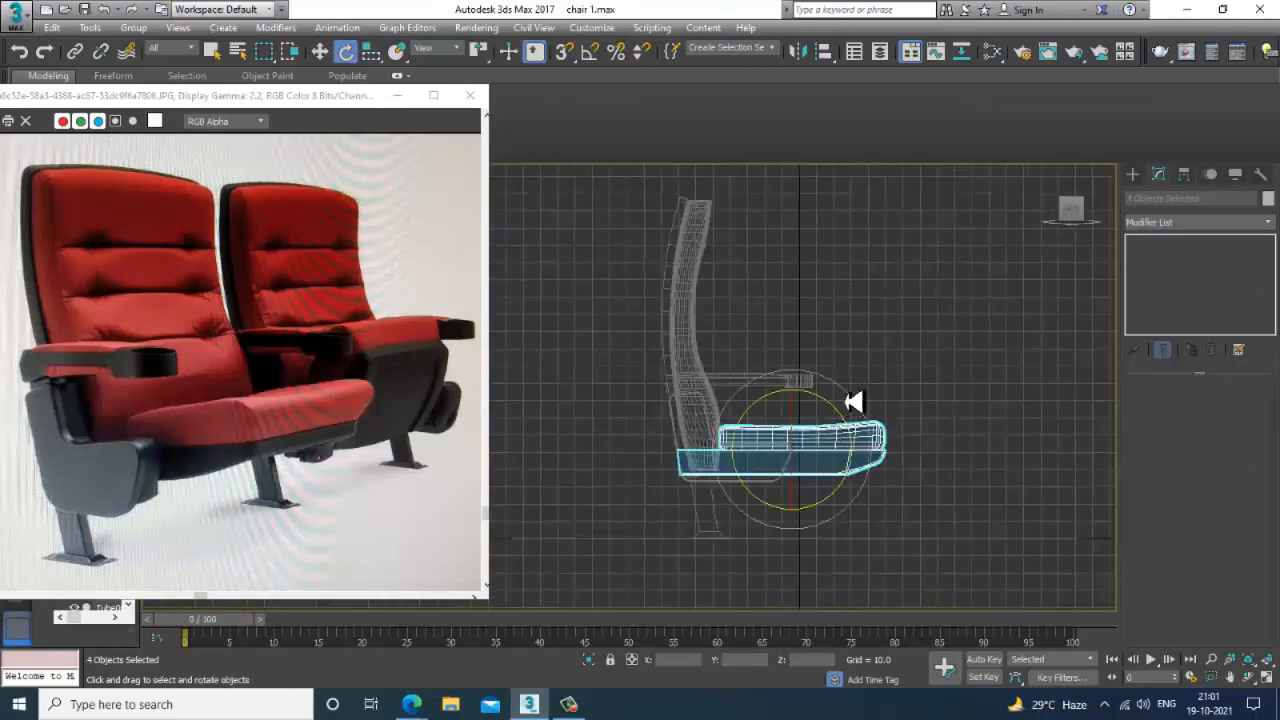
key("w")
scroll(820, 425, "up", 3)
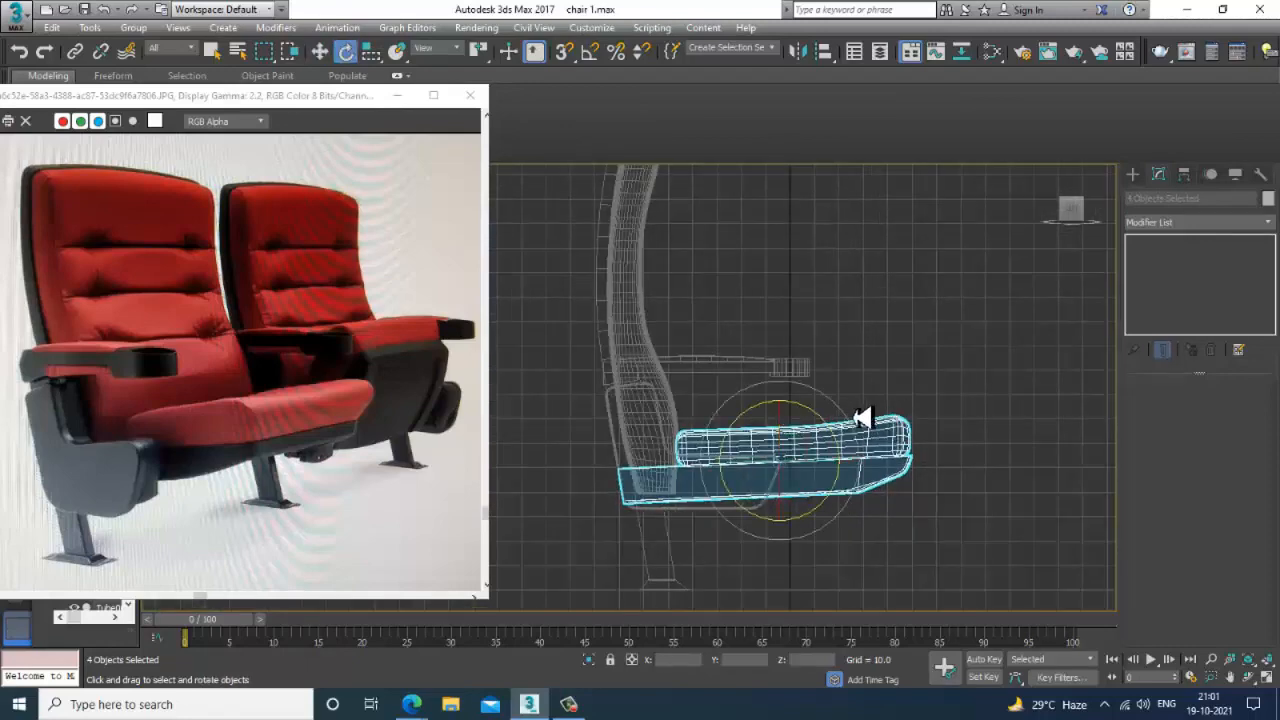
left_click_drag(862, 418, 790, 429)
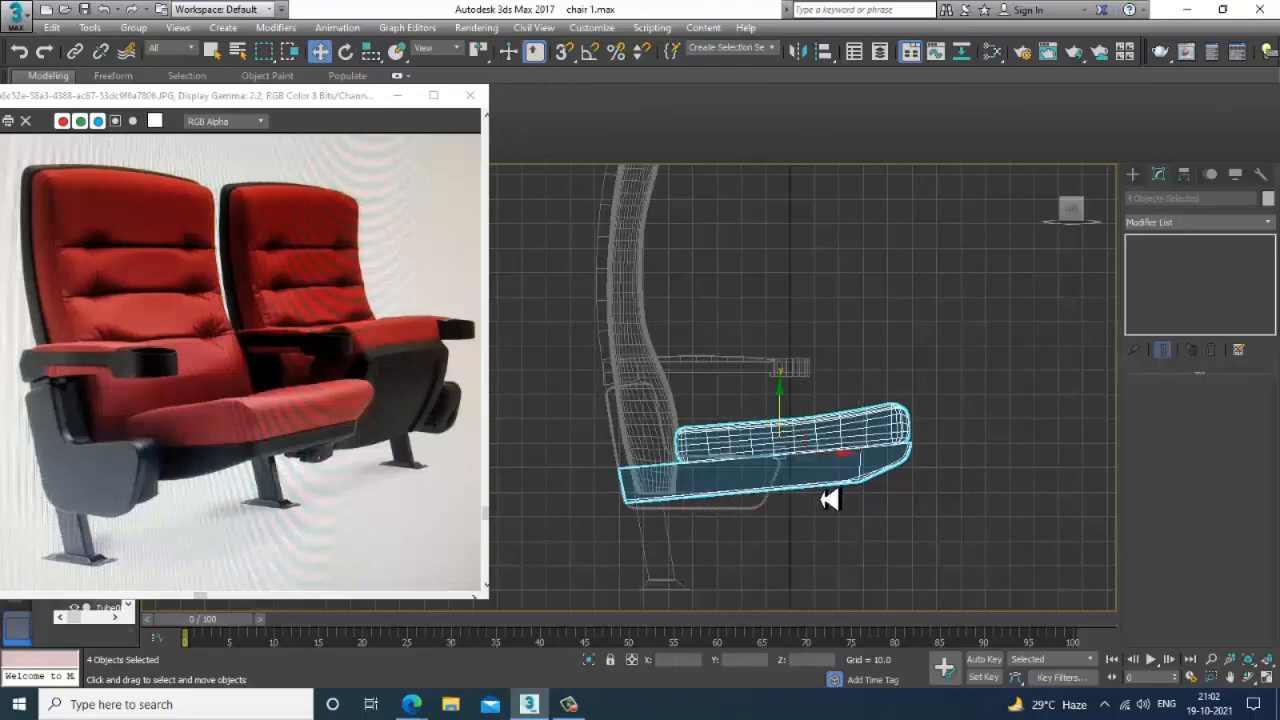
key("alt+w")
right_click(909, 534)
key("alt+w")
- Deselect the seats and save the scene
middle_click_drag(905, 536, 820, 514, "alt")
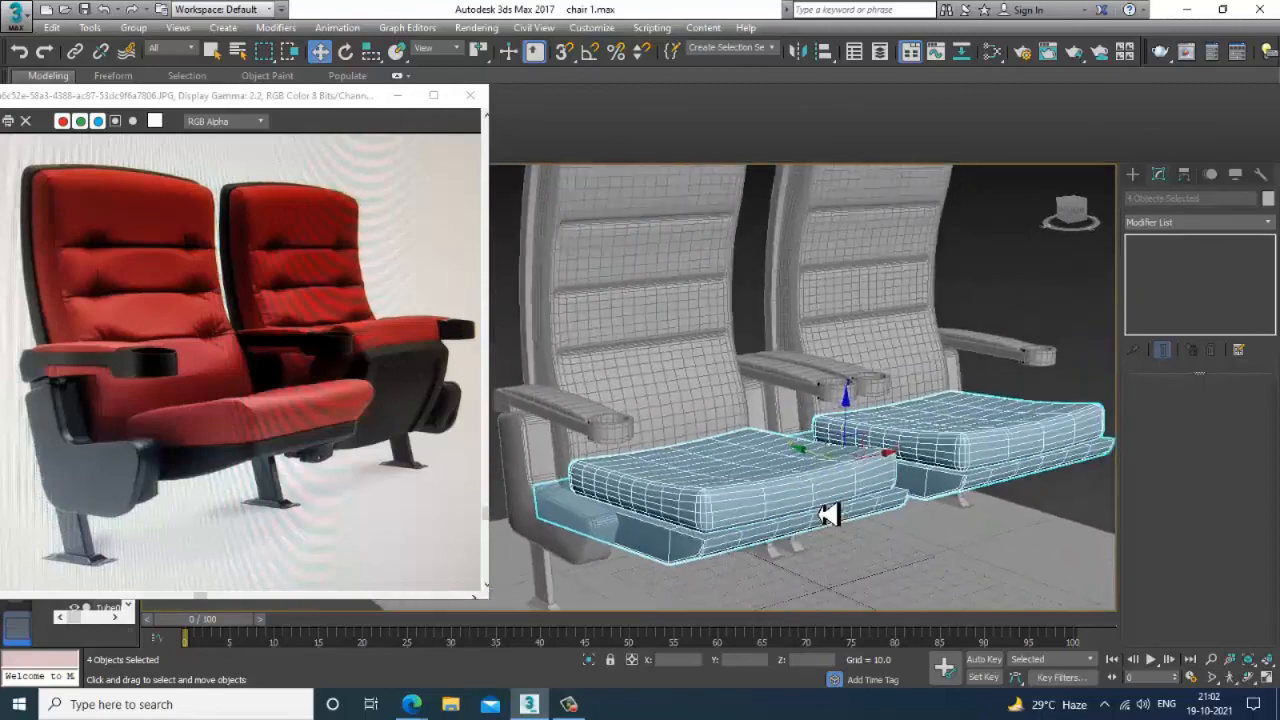
scroll(820, 514, "down", 3)
left_click(1066, 354)
scroll(891, 415, "down", 1)
scroll(877, 443, "up", 4)
scroll(875, 443, "down", 4)
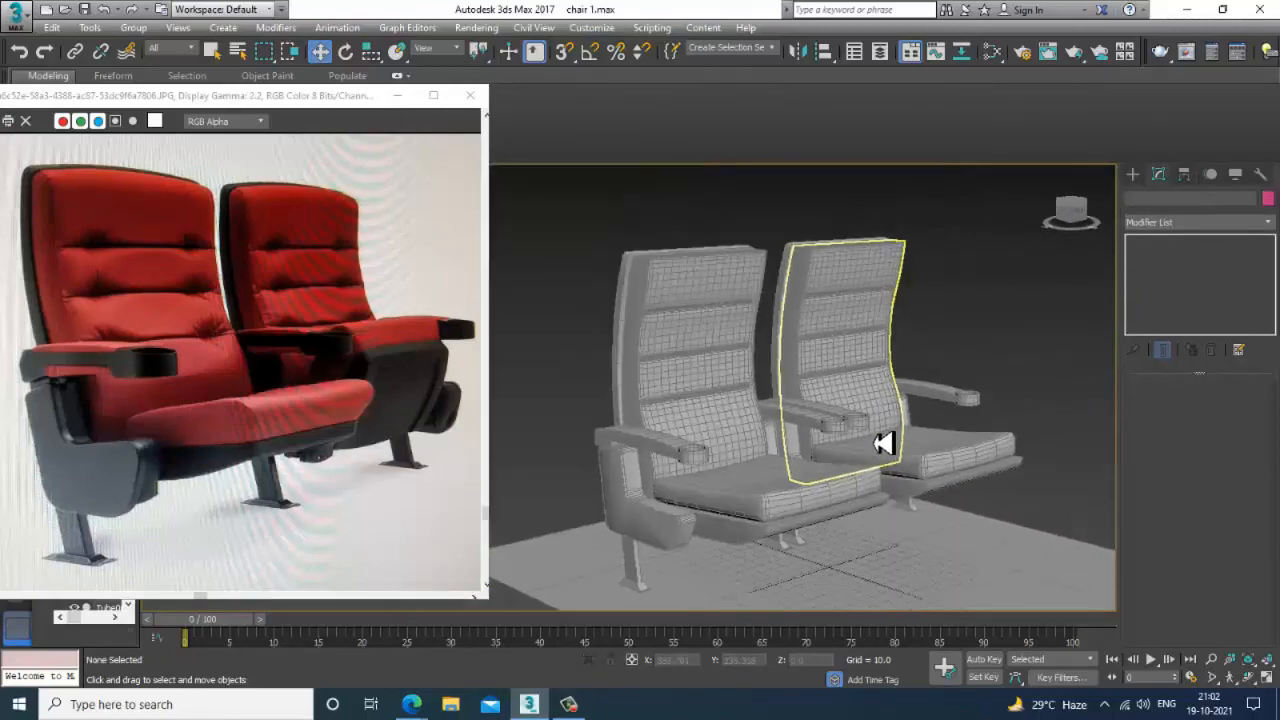
middle_click_drag(875, 443, 868, 451, "alt")
key("ctrl+s")
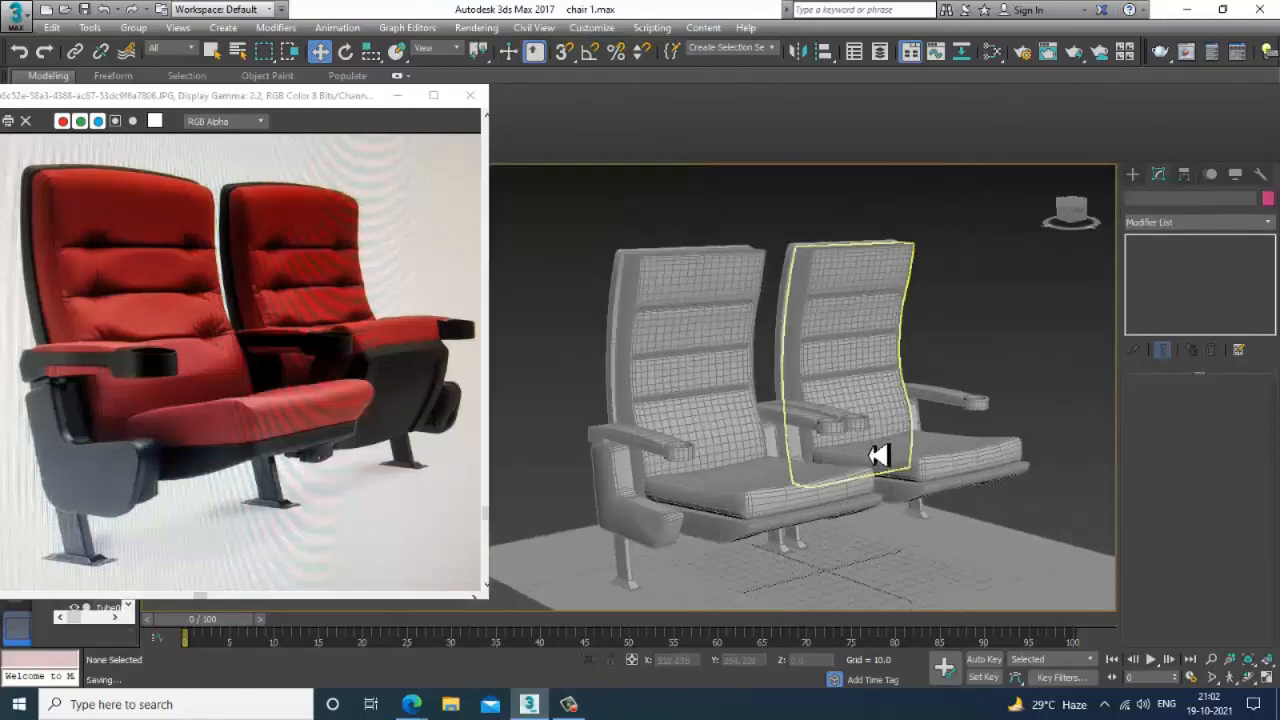
- Minimize the reference photo window and collapse the modeling ribbon to enlarge the viewport
left_click(400, 97)
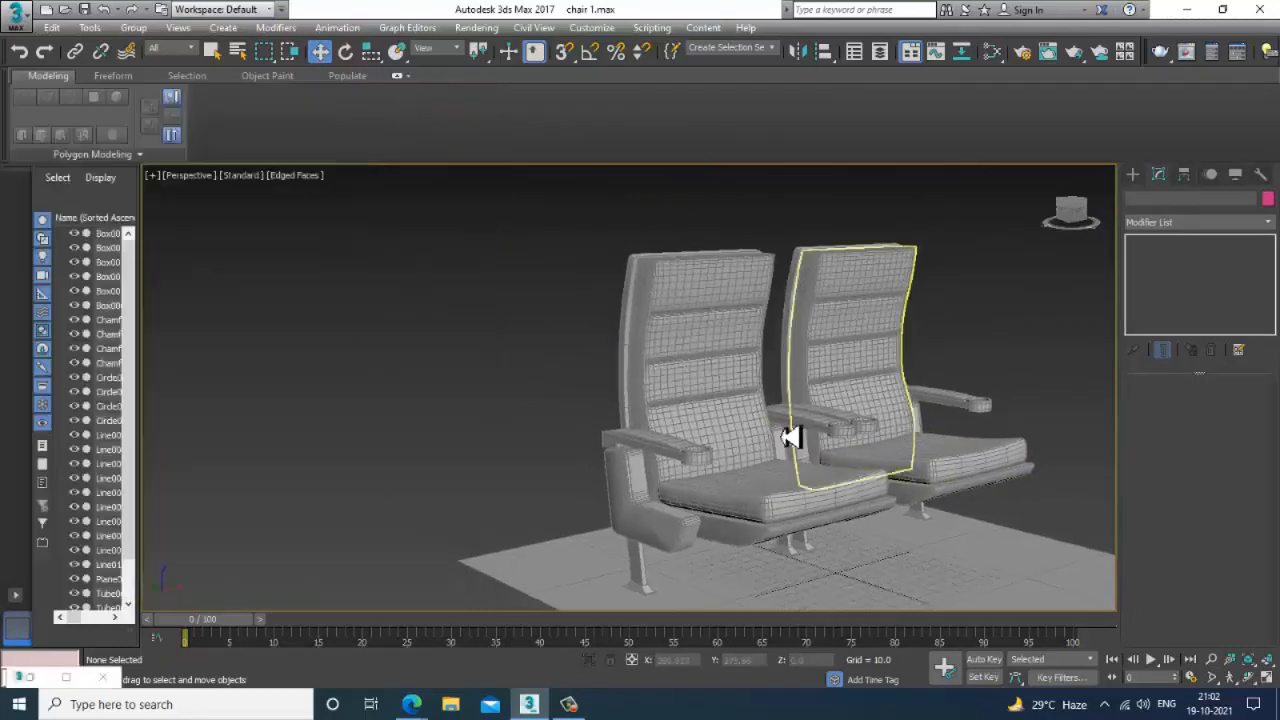
scroll(771, 429, "up", 3)
scroll(755, 430, "down", 3)
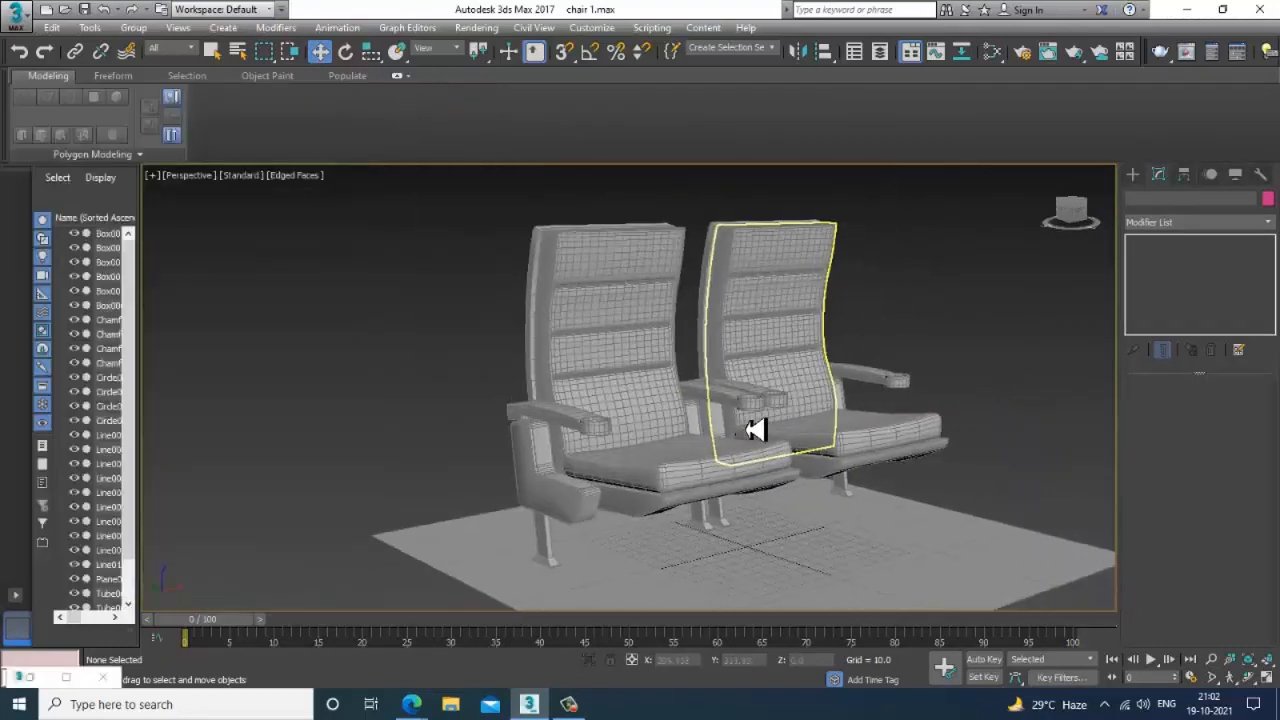
left_click(42, 78)
scroll(790, 420, "up", 4)
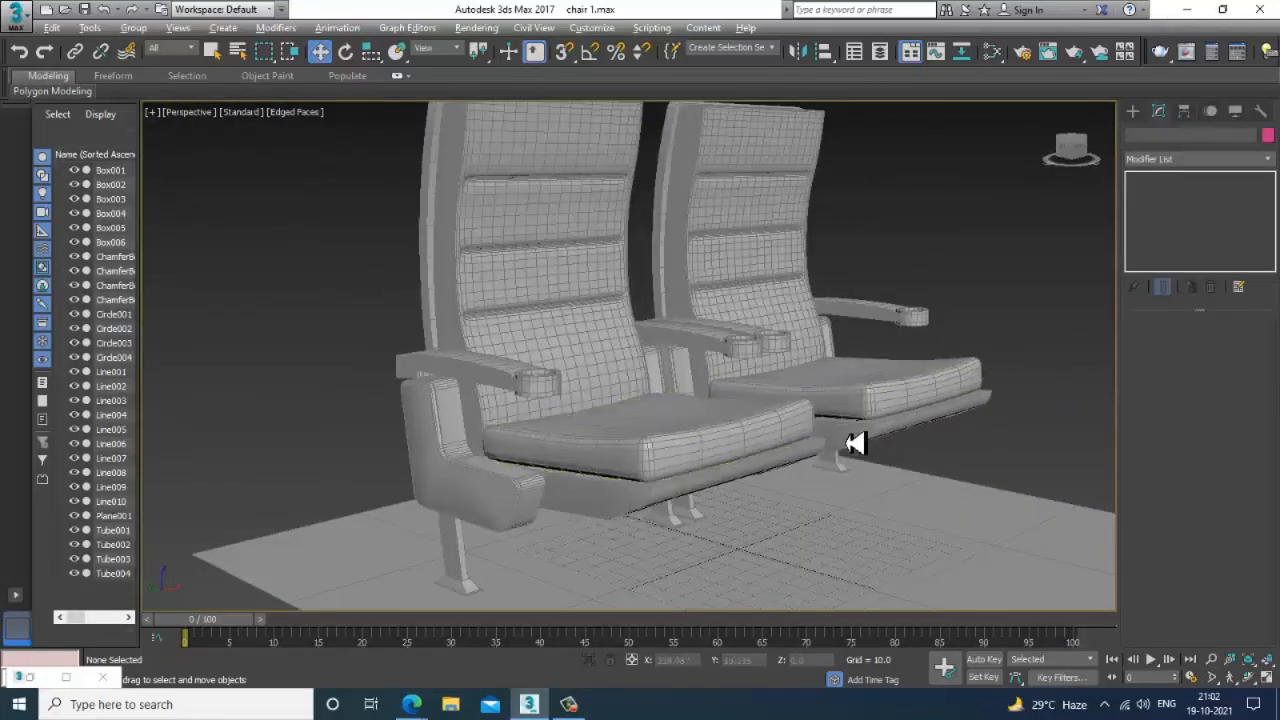
middle_click_drag(856, 443, 800, 456, "alt")
scroll(803, 434, "down", 4)
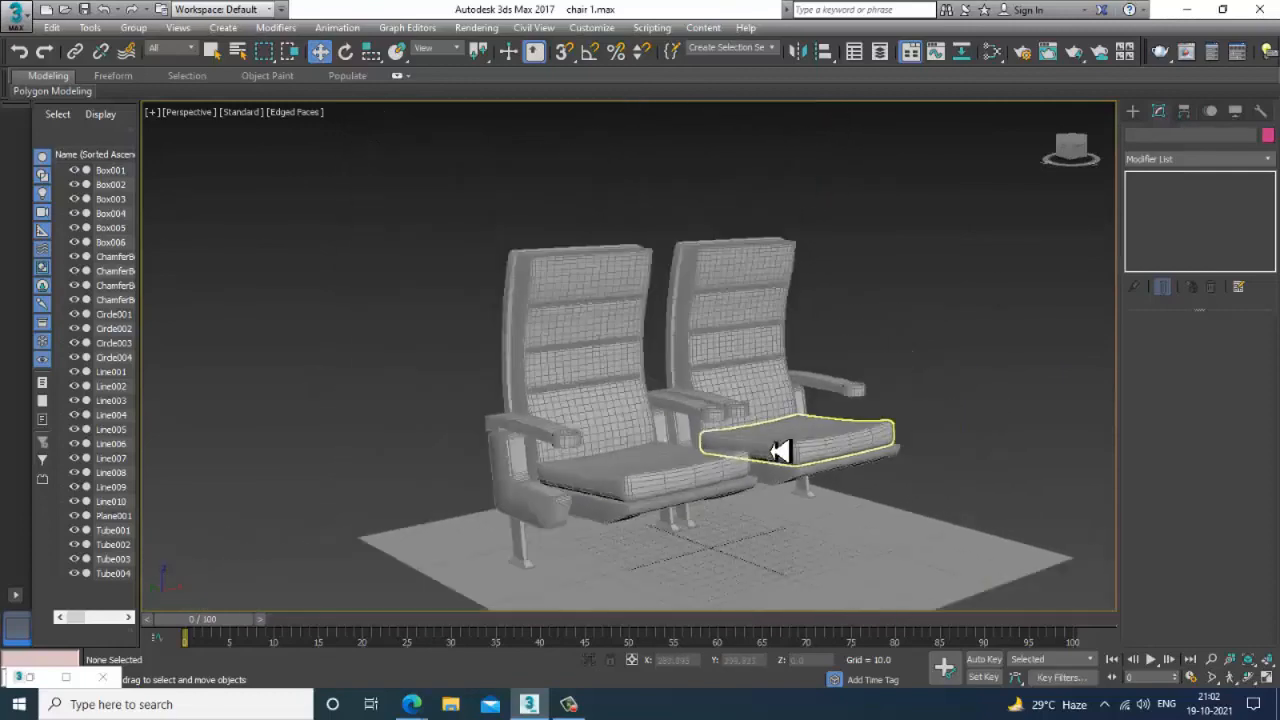
- Select all four armrests with their cup holders and scale them non-uniformly along Z to about 120%
left_click(538, 445)
scroll(538, 445, "up", 4)
left_click(560, 428, "ctrl")
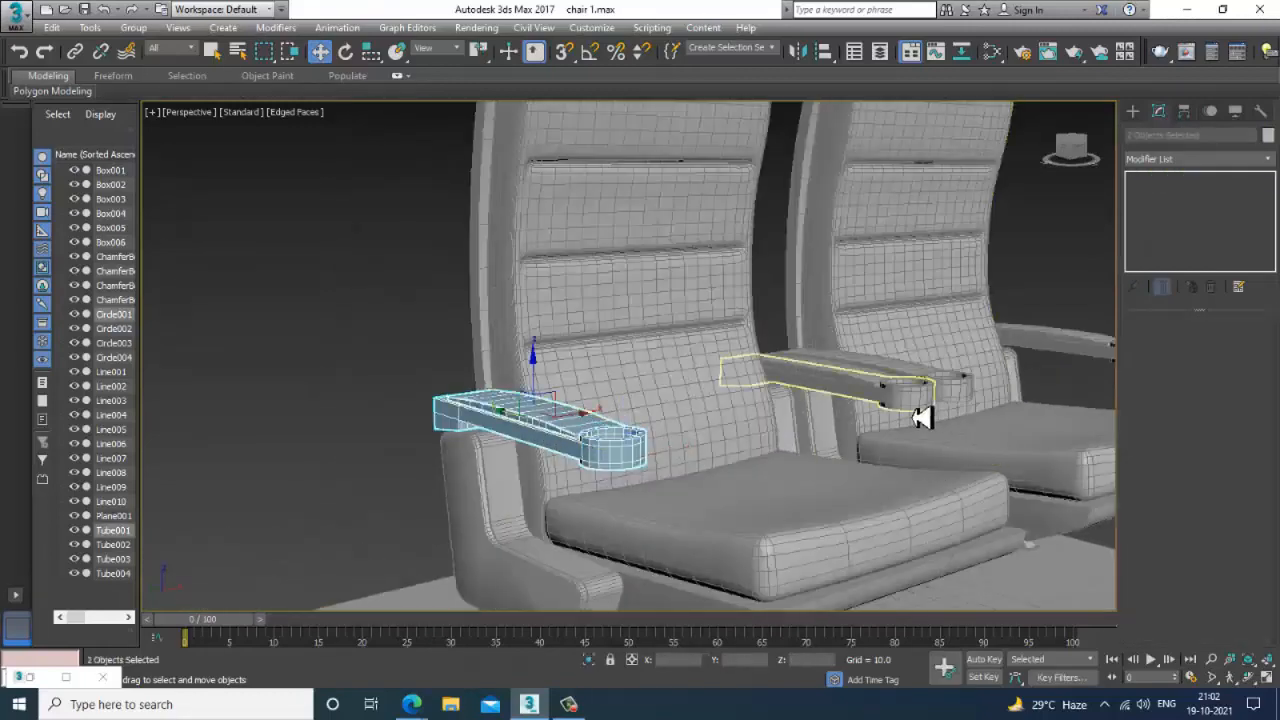
left_click(950, 400, "ctrl")
middle_click_drag(952, 400, 888, 420)
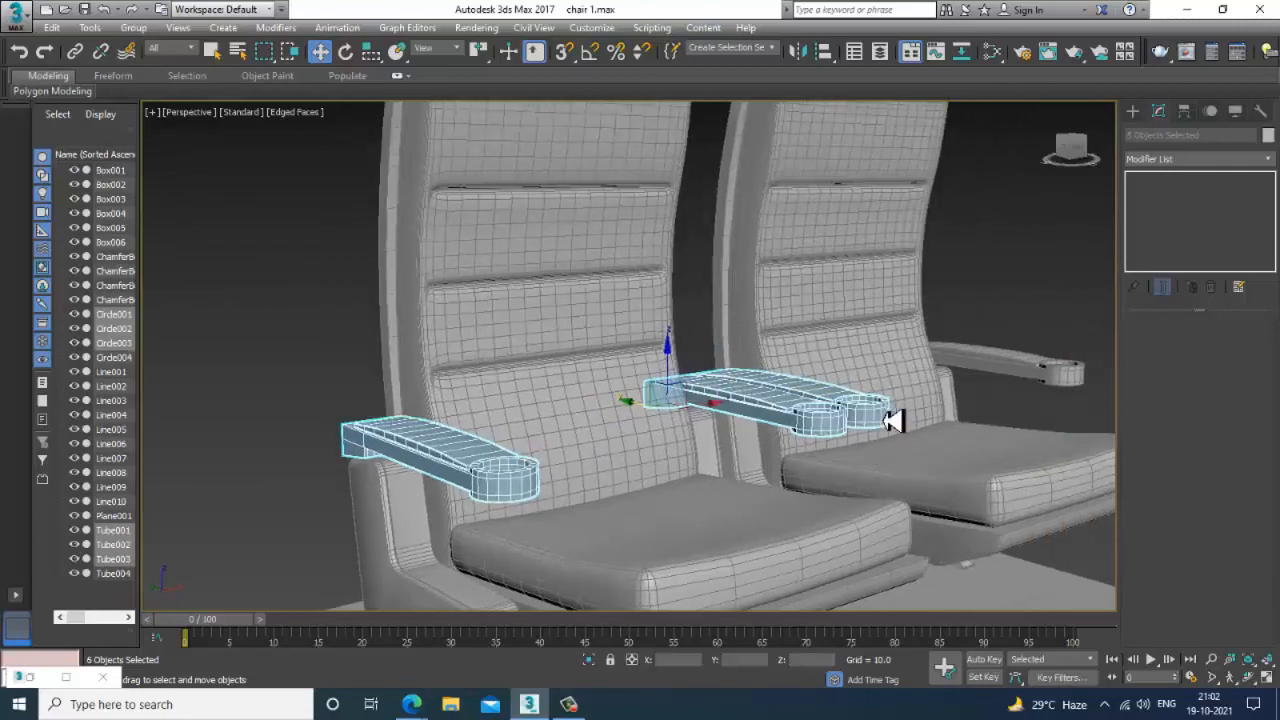
left_click(1006, 364, "ctrl")
left_click(1019, 377, "ctrl")
key("r")
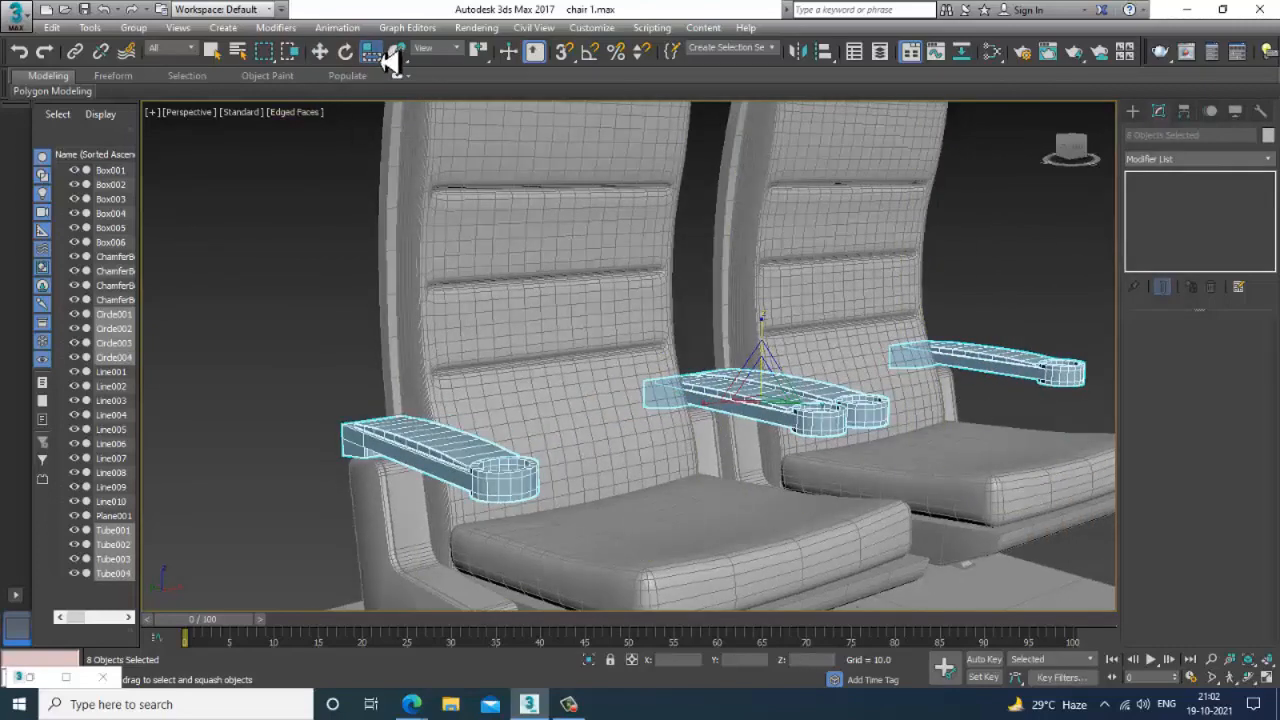
left_click_drag(390, 60, 391, 80)
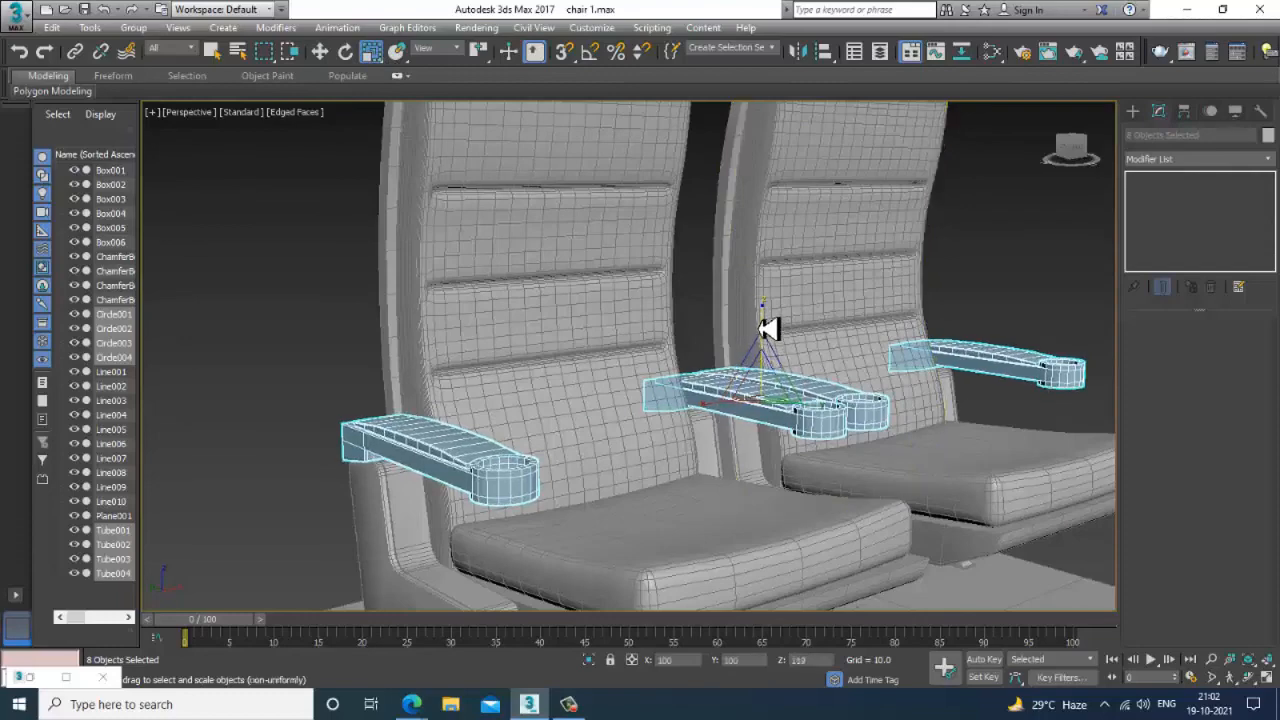
left_click_drag(768, 328, 765, 322)
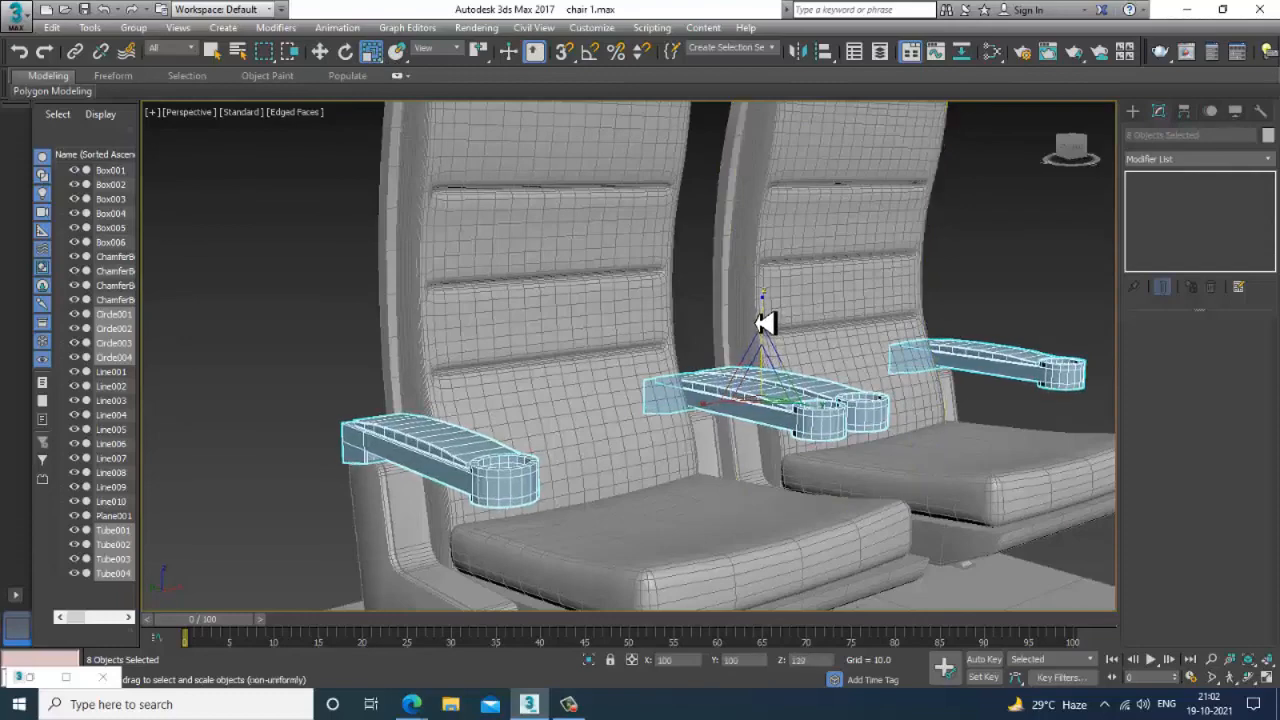
left_click(297, 330)
- Reselect the four armrests with their cup holders and move them up slightly along Z
scroll(703, 472, "down", 3)
middle_click_drag(680, 466, 674, 434, "alt")
key("ctrl+z")
key("w")
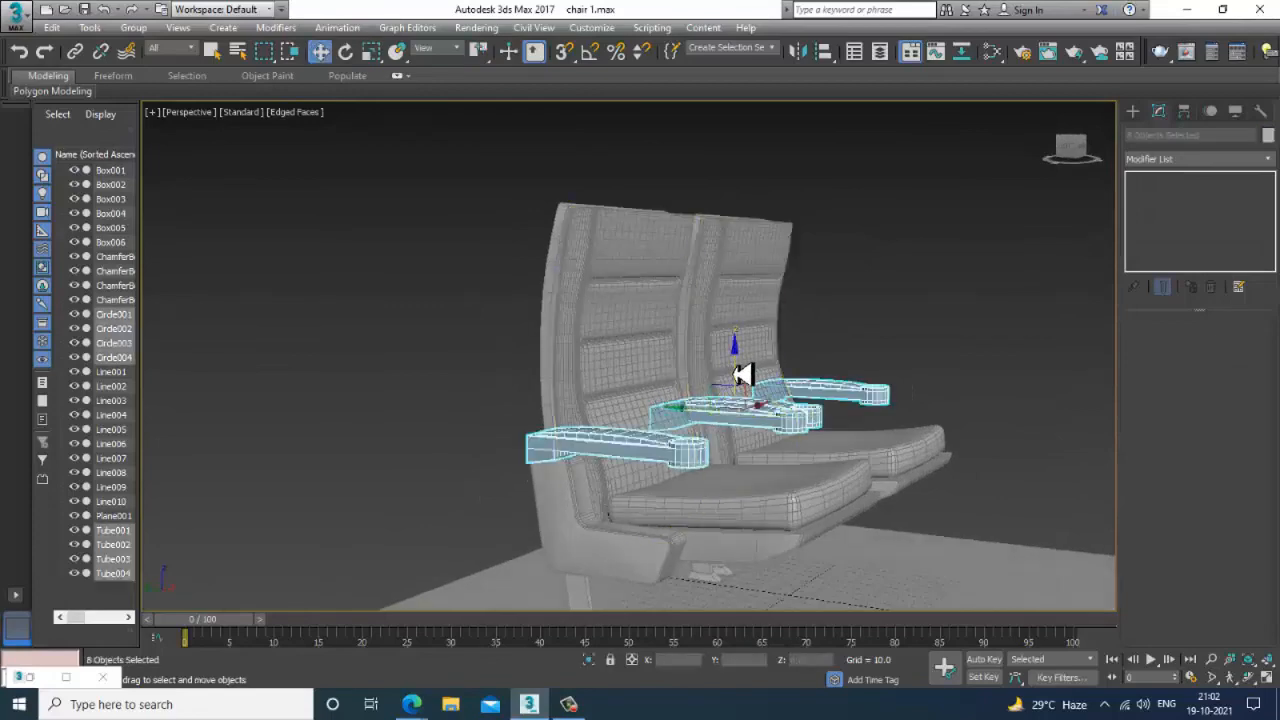
left_click_drag(738, 375, 741, 373)
left_click(884, 317)
middle_click_drag(890, 390, 822, 428, "alt")
middle_click_drag(951, 372, 948, 372, "alt")
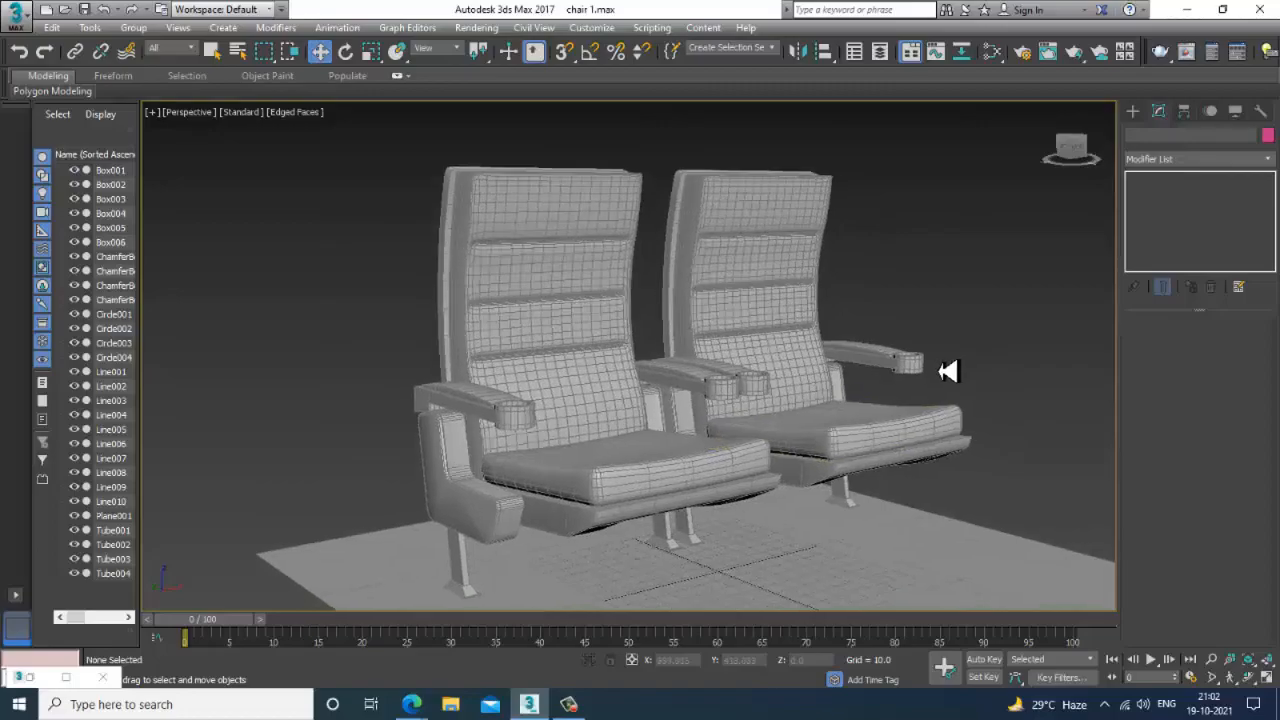